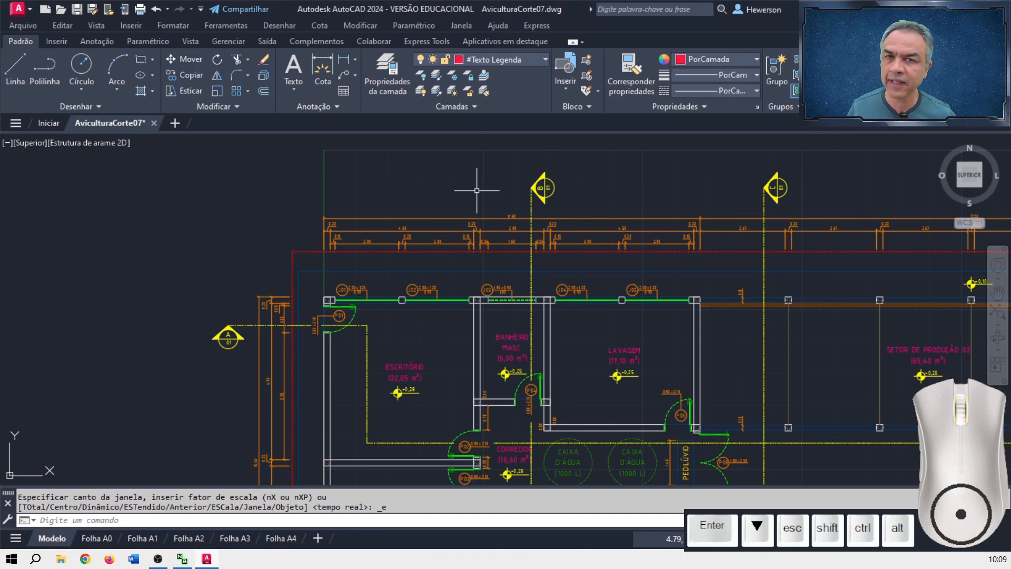
Examine the rooms, doors and windows crossed by section line B, from the male bathroom through the corridor to the female bathroom.
scroll(550, 279, "up", 4)
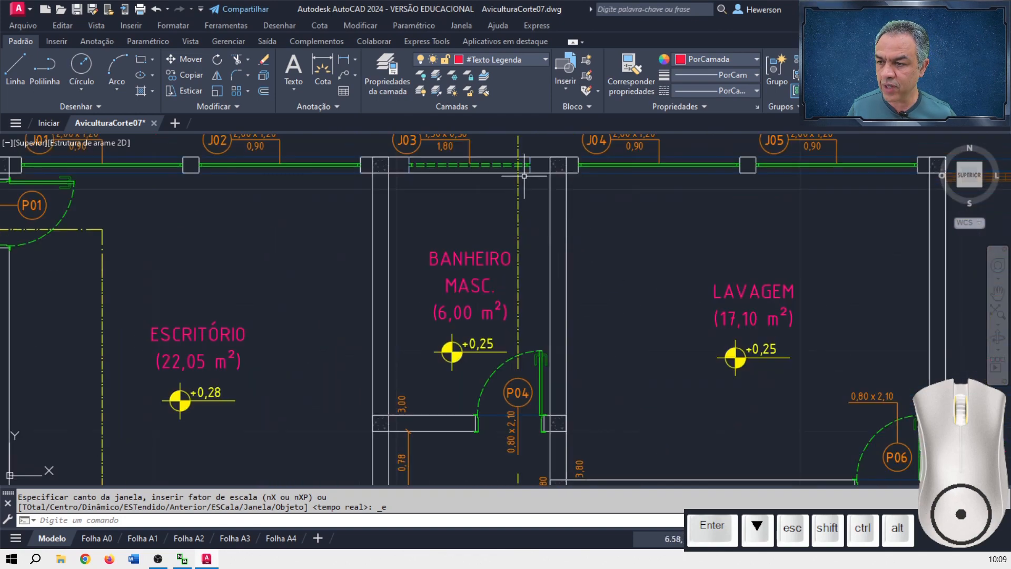
mouse_move(518, 376)
middle_mouse_down()
mouse_move(545, 274)
mouse_move(591, 214)
middle_mouse_up()
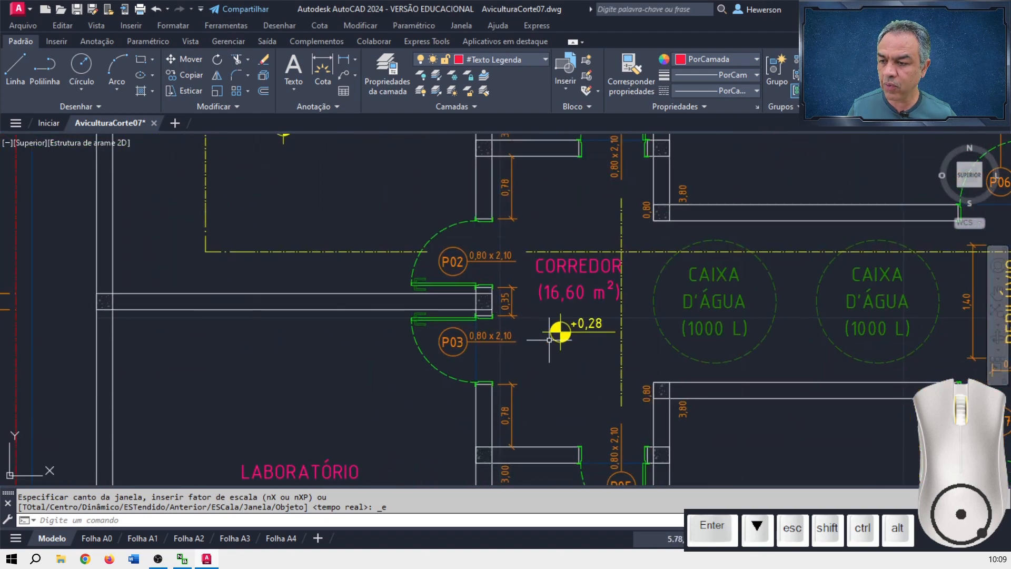
mouse_move(549, 339)
middle_mouse_down()
mouse_move(591, 368)
mouse_move(560, 192)
mouse_move(589, 257)
mouse_move(591, 176)
middle_mouse_up()
middle_click_drag(596, 397, 596, 333)
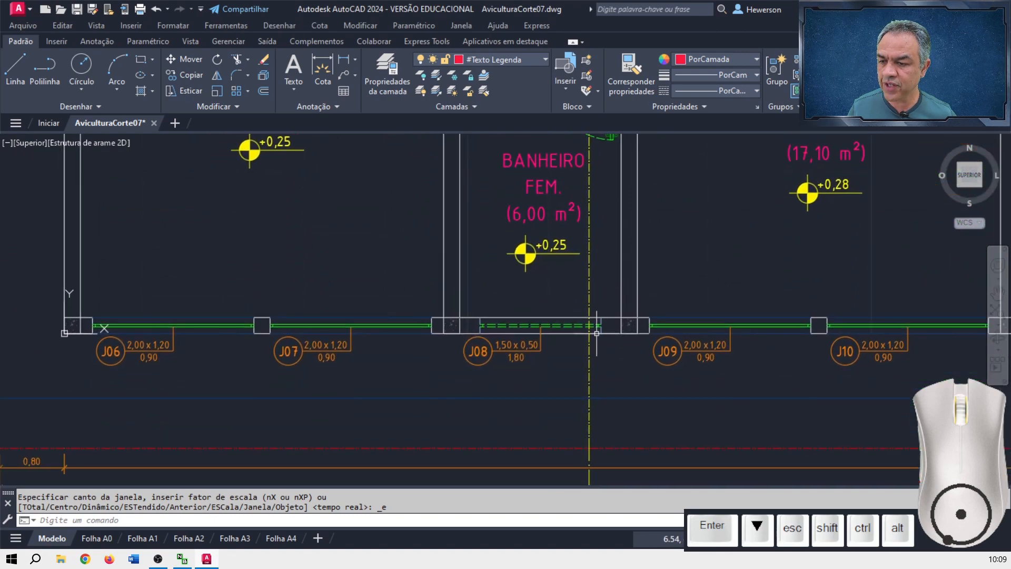
scroll(610, 371, "down", 8)
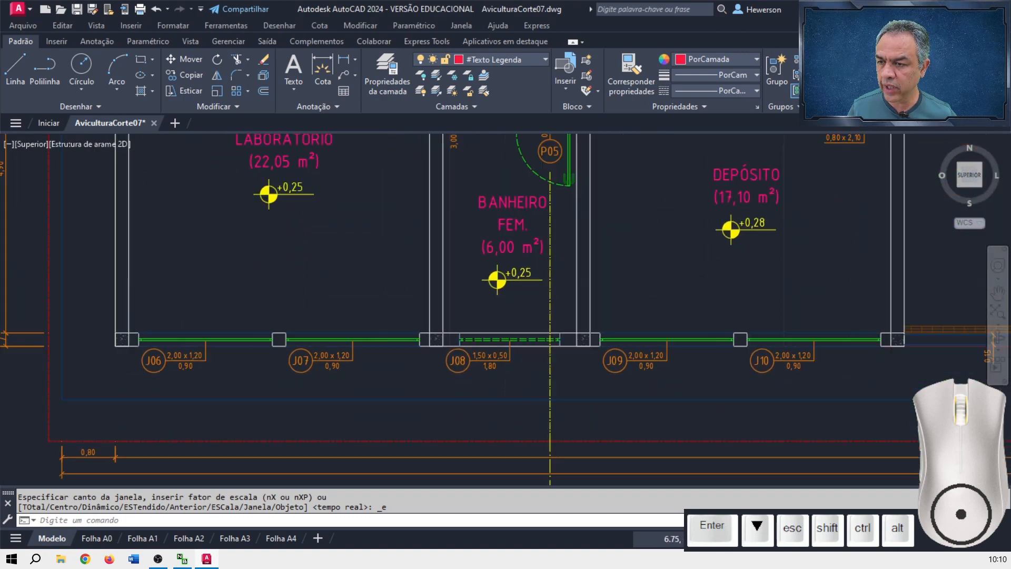
mouse_move(631, 337)
middle_mouse_down()
mouse_move(631, 299)
mouse_move(771, 266)
middle_mouse_up()
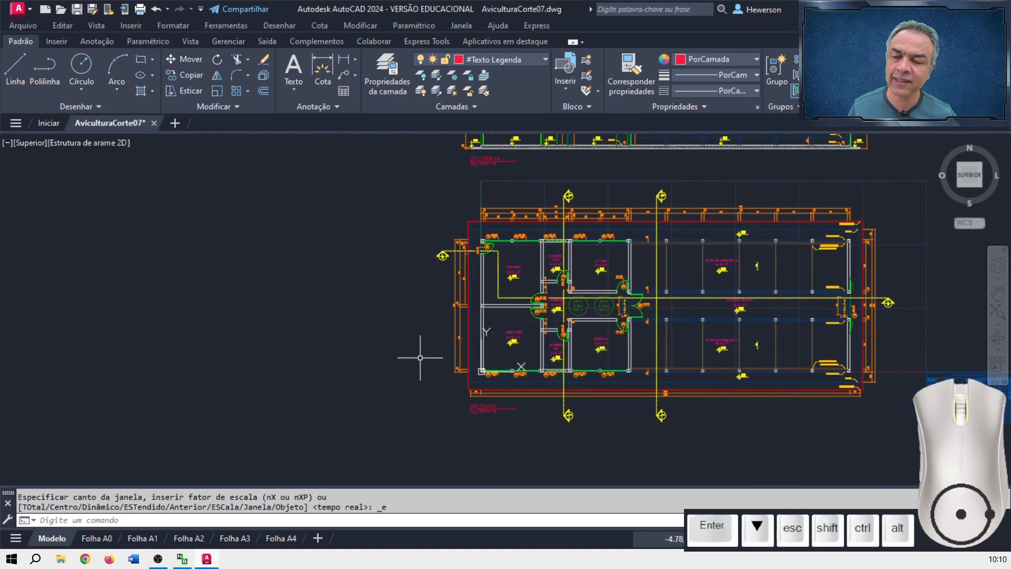
Make #Alvenaria em Corte sem Hachura the current layer.
left_click(543, 64)
scroll(531, 176, "up", 5)
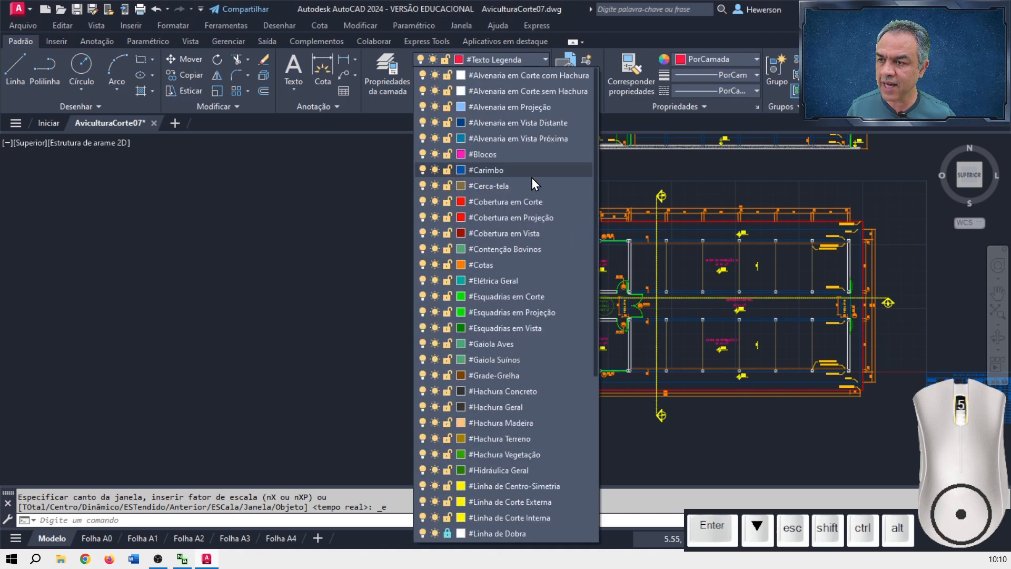
left_click(540, 97)
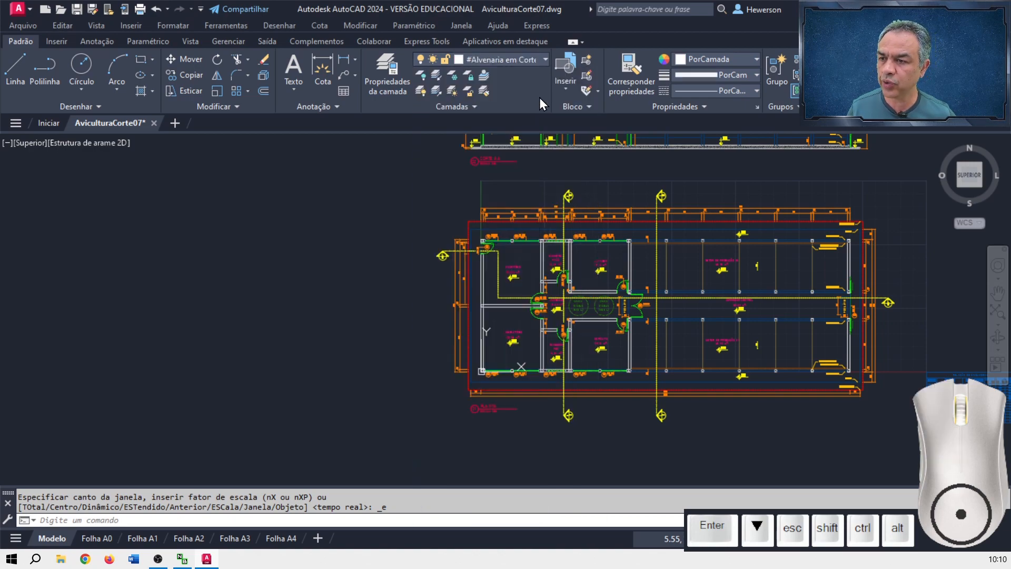
Draw a vertical line about 17.24 long left of the floor plan, with Ortho on and both ends aligned with section line B's ends.
left_click(16, 72)
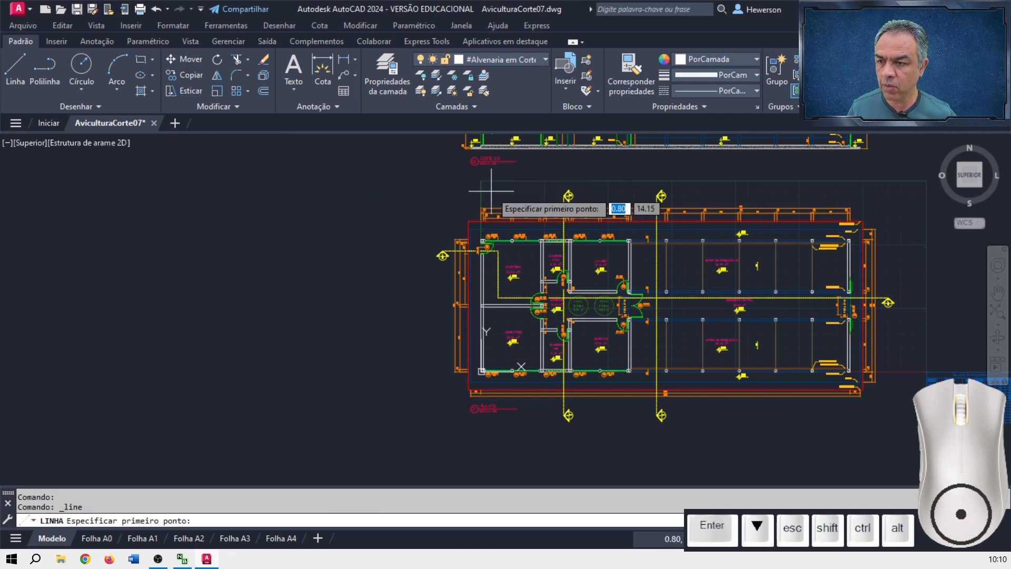
scroll(491, 190, "up", 2)
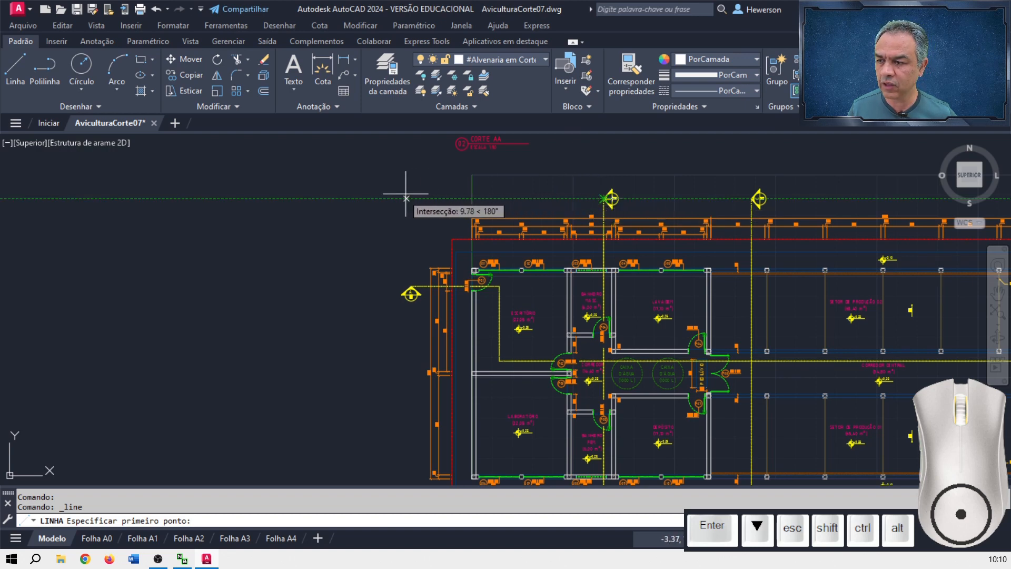
left_click(370, 198)
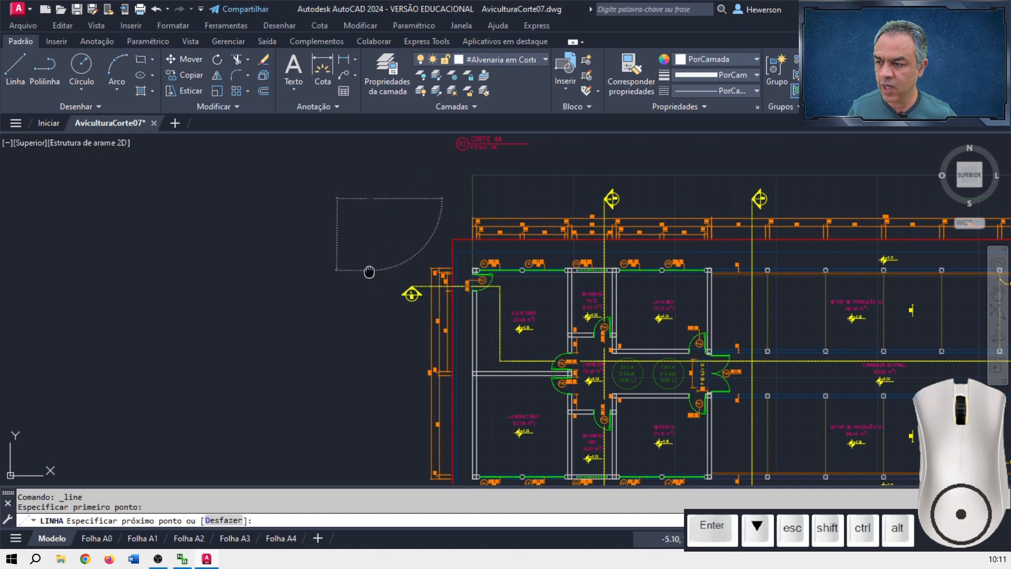
middle_click_drag(370, 273, 387, 124)
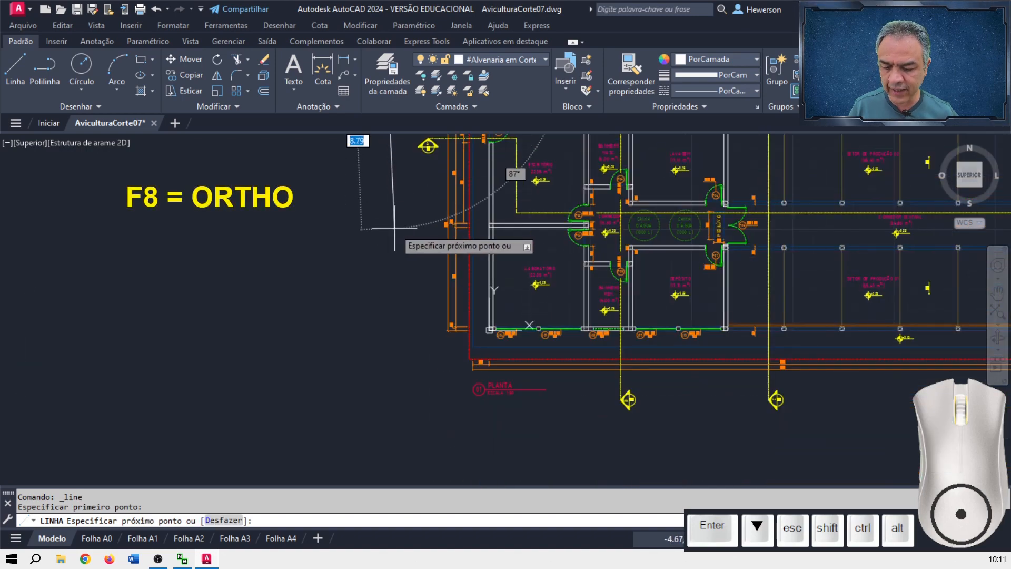
key("F8")
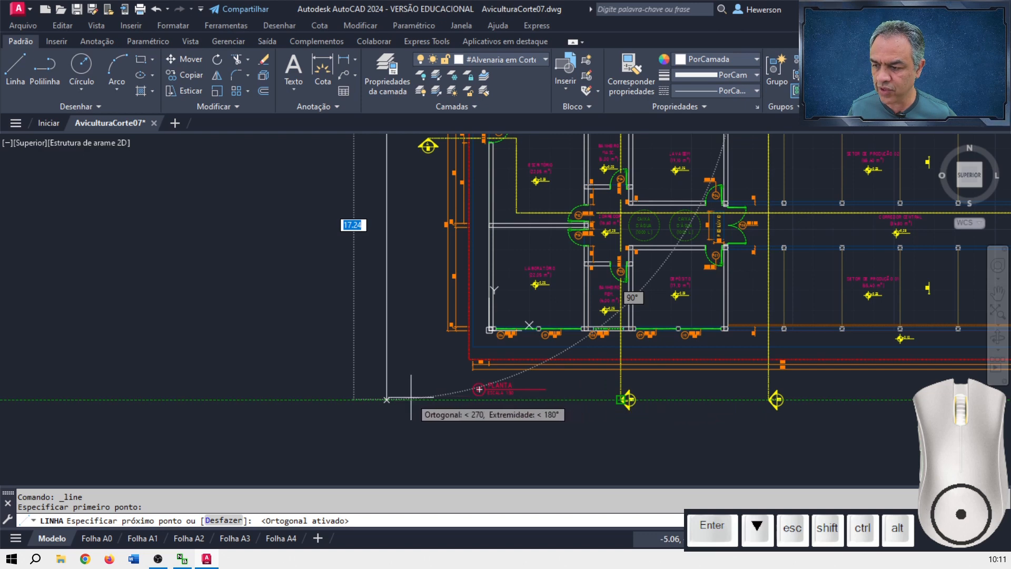
left_click(400, 396)
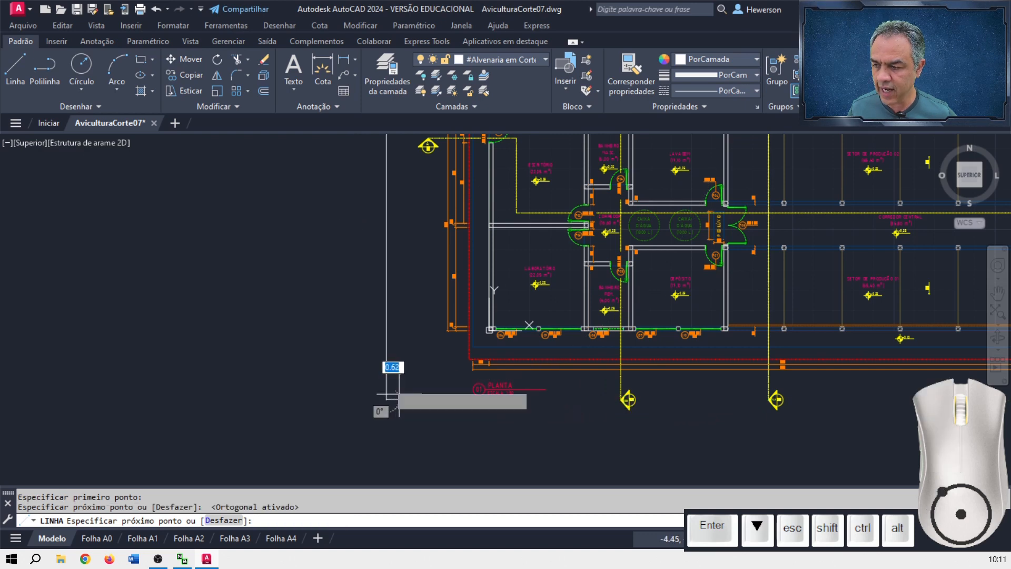
key("Return")
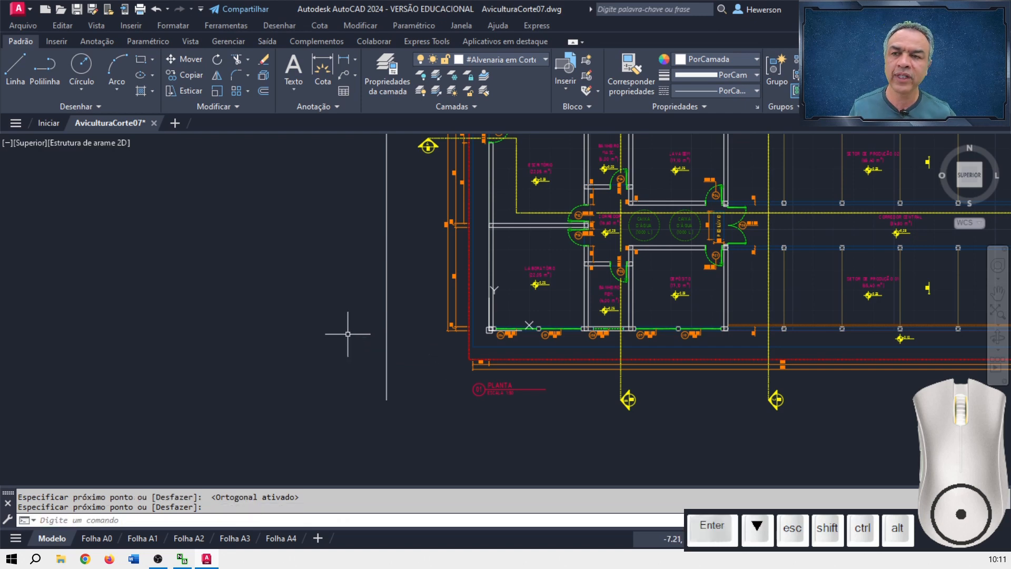
Offset the vertical line 0.1 to the left, away from the floor plan.
mouse_move(434, 255)
middle_mouse_down()
mouse_move(534, 343)
mouse_move(736, 282)
middle_mouse_up()
scroll(535, 343, "up", 6)
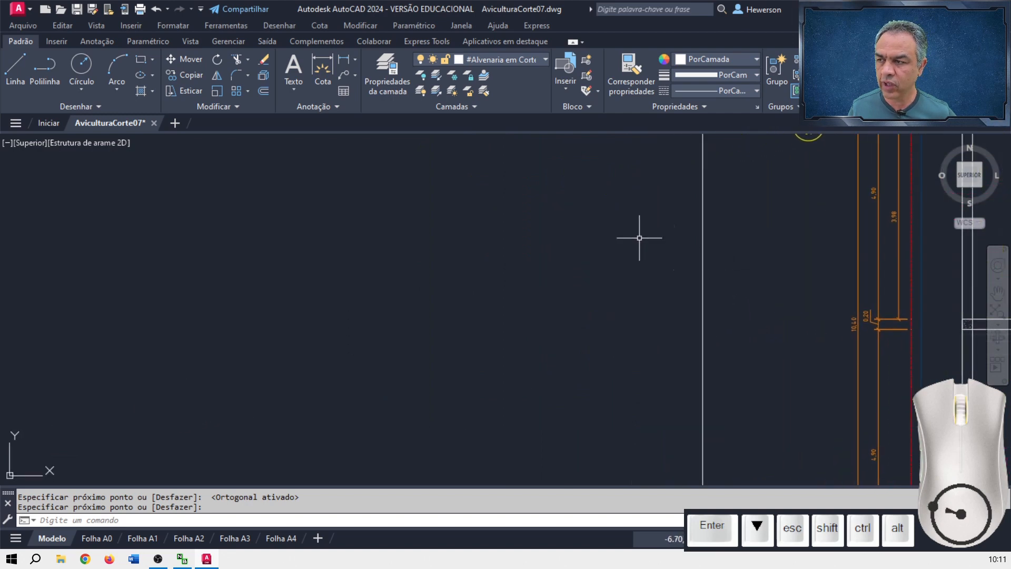
left_click(263, 91)
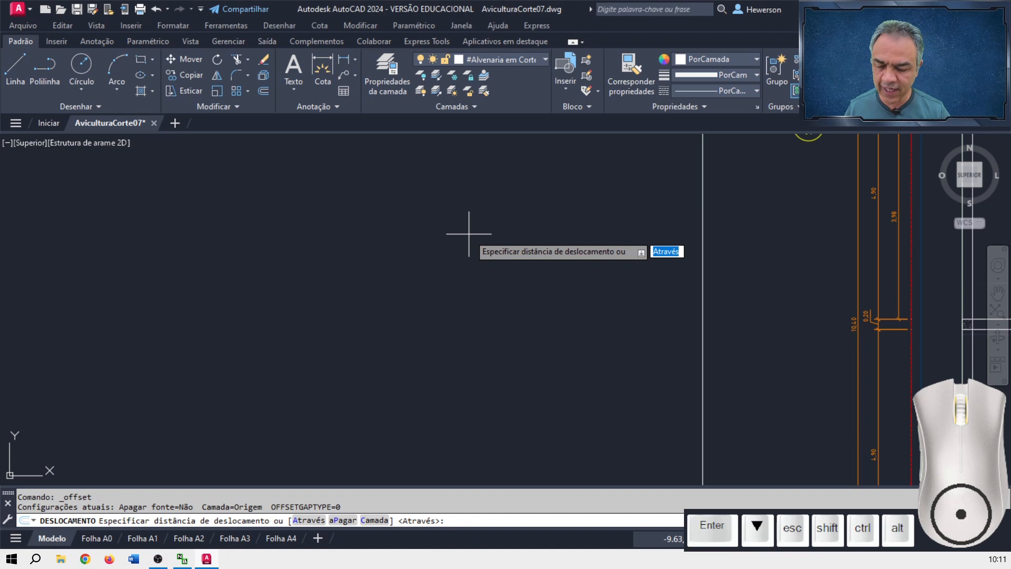
type("0.1")
key("Return")
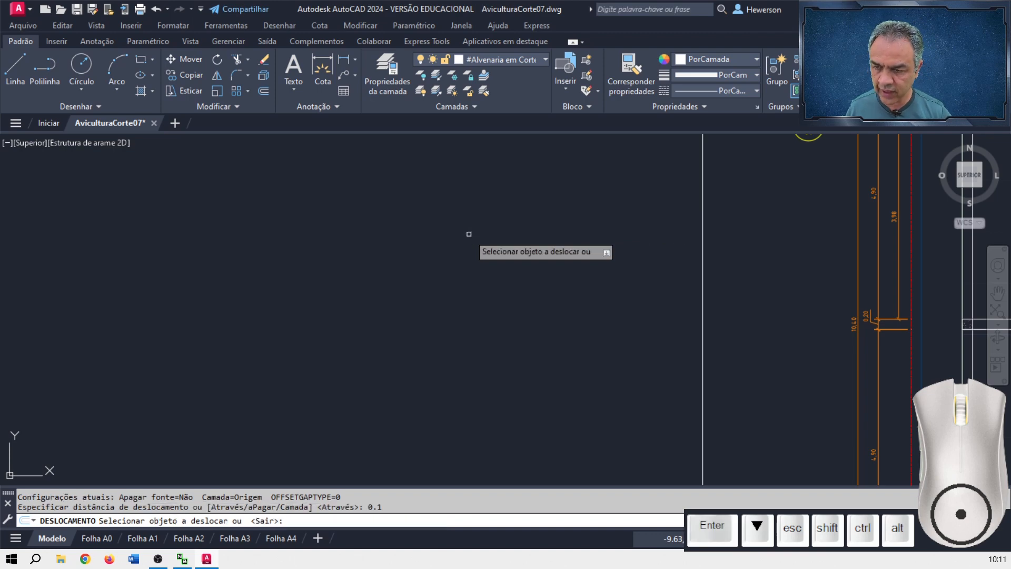
left_click(702, 294)
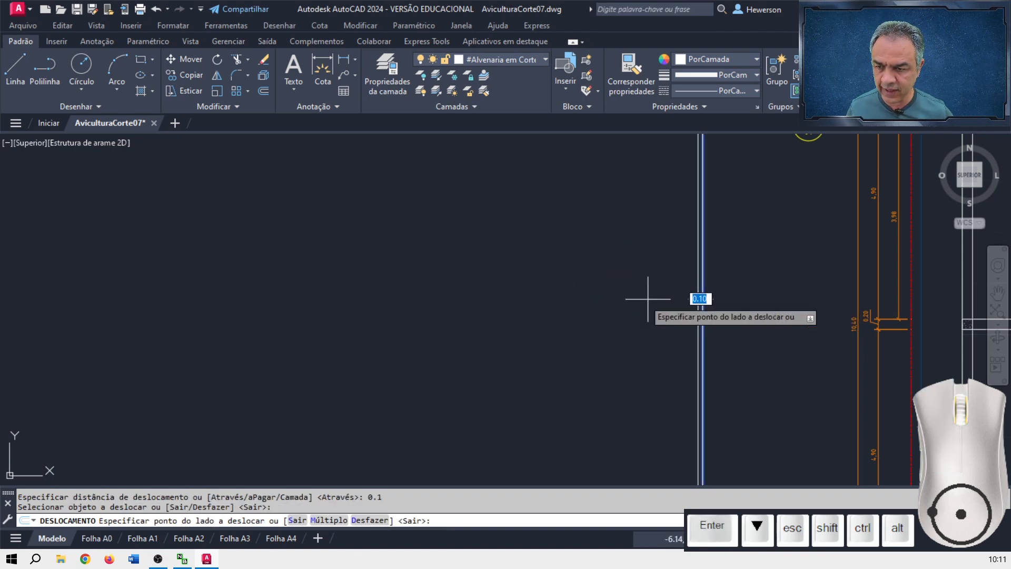
left_click(607, 296)
key("Return")
Offset the leftmost vertical line 0.18 further to the left.
key("Return")
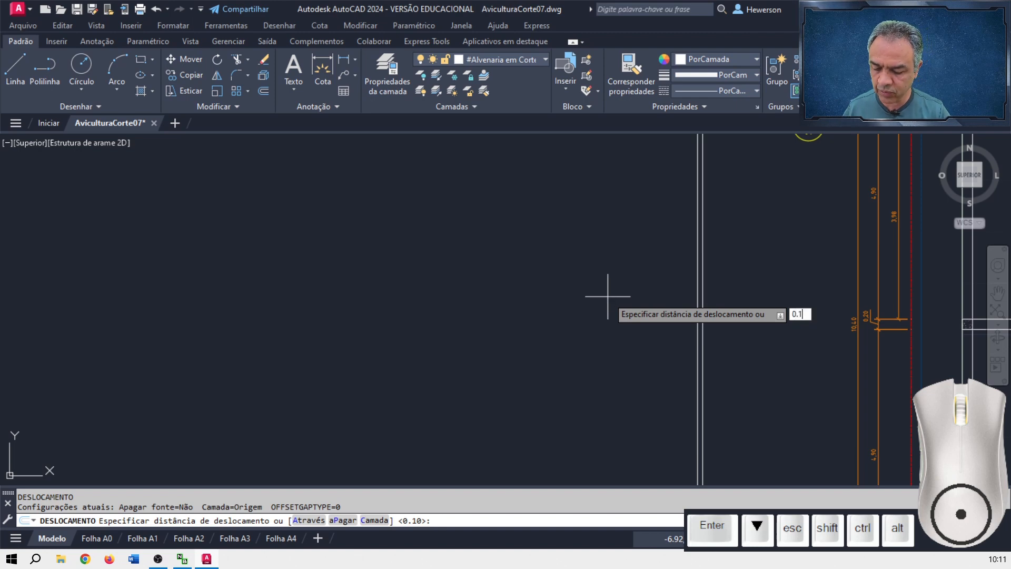
type("0.18")
key("Return")
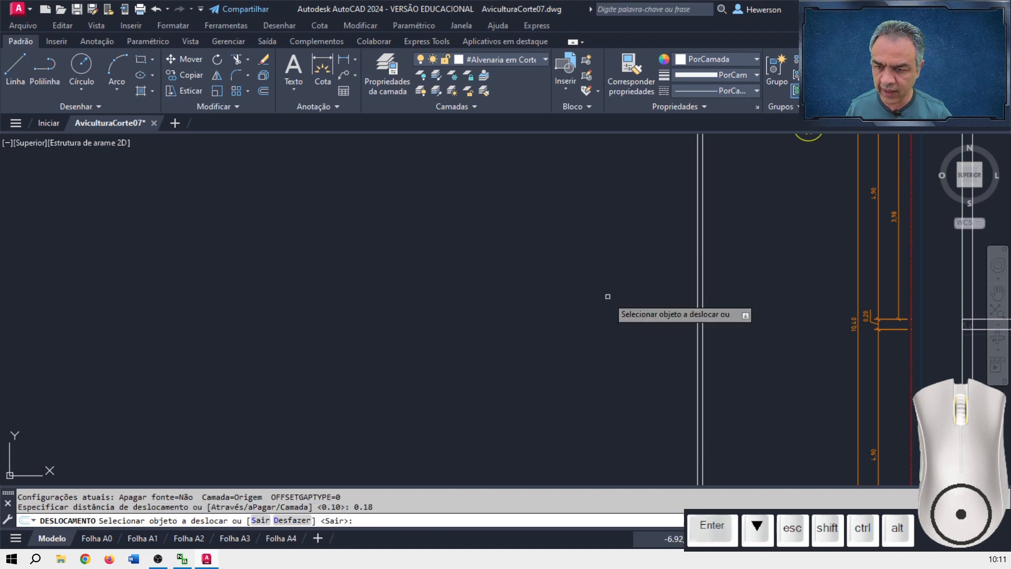
left_click(696, 297)
left_click(567, 284)
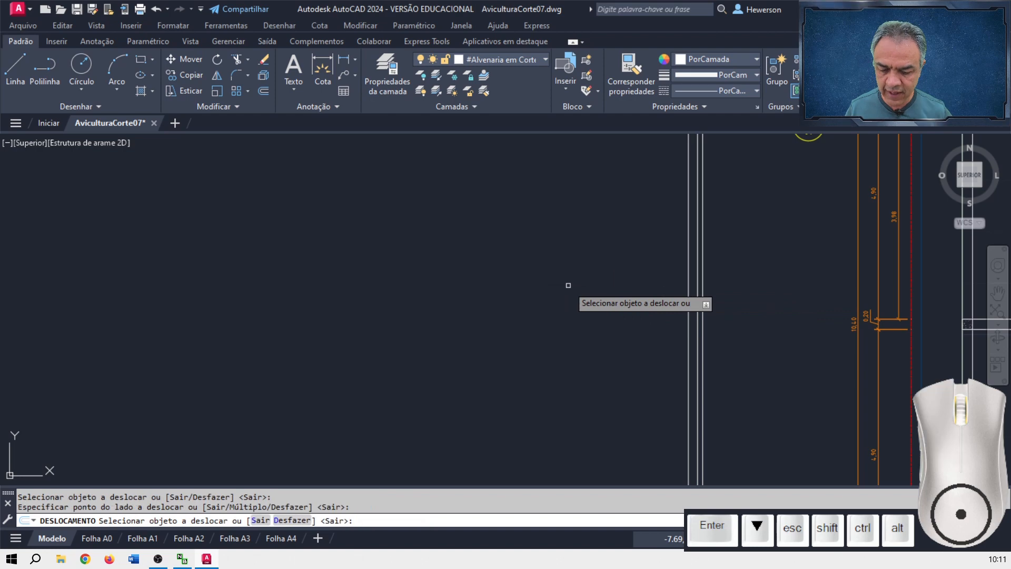
key("Return")
Offset the newest, leftmost vertical line 3.5 to the left.
key("Return")
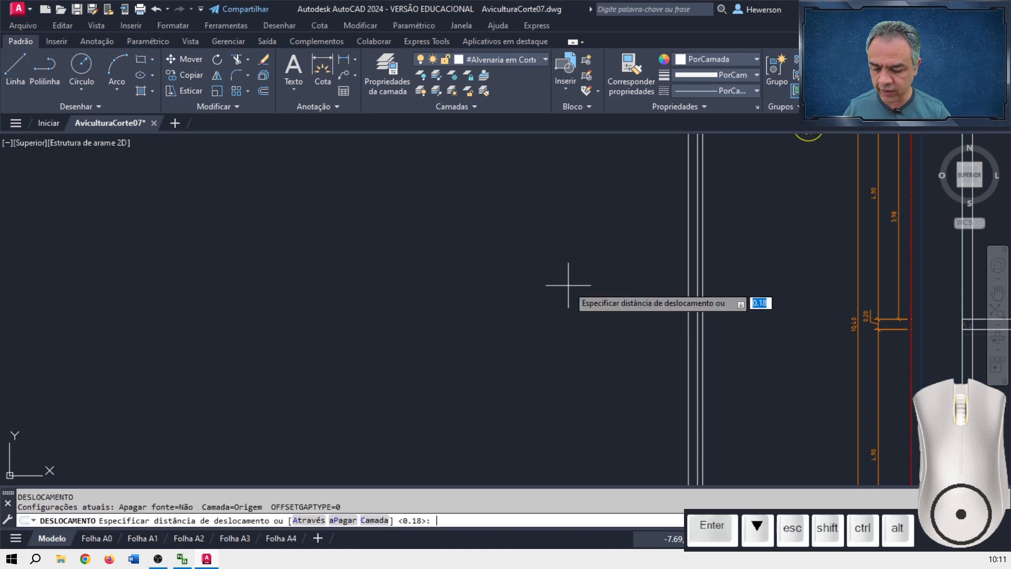
type("3.5")
key("Return")
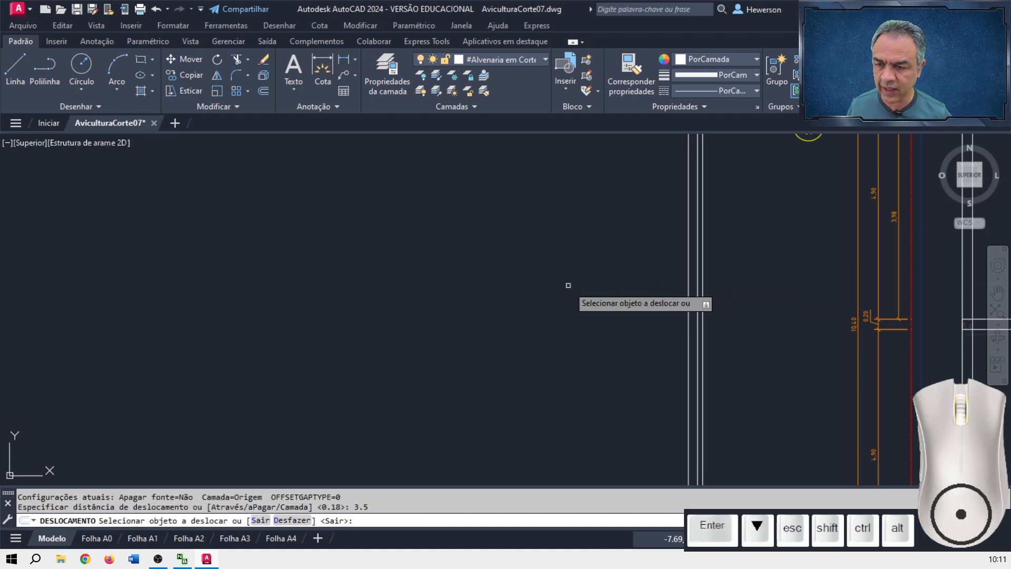
left_click(687, 277)
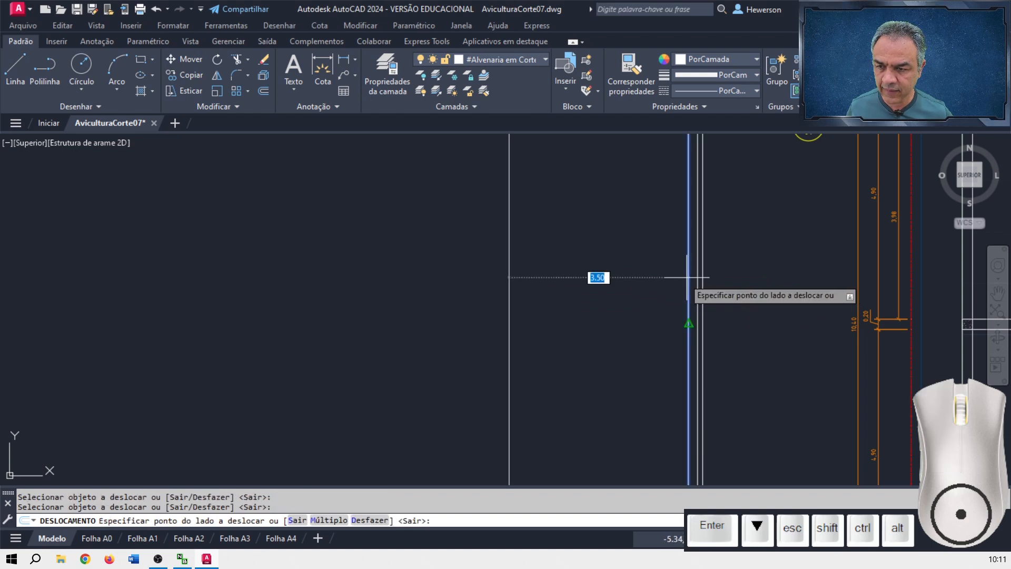
left_click(442, 247)
key("Return")
Offset the far-left vertical line 0.1 to the left to form a second parallel line.
key("Return")
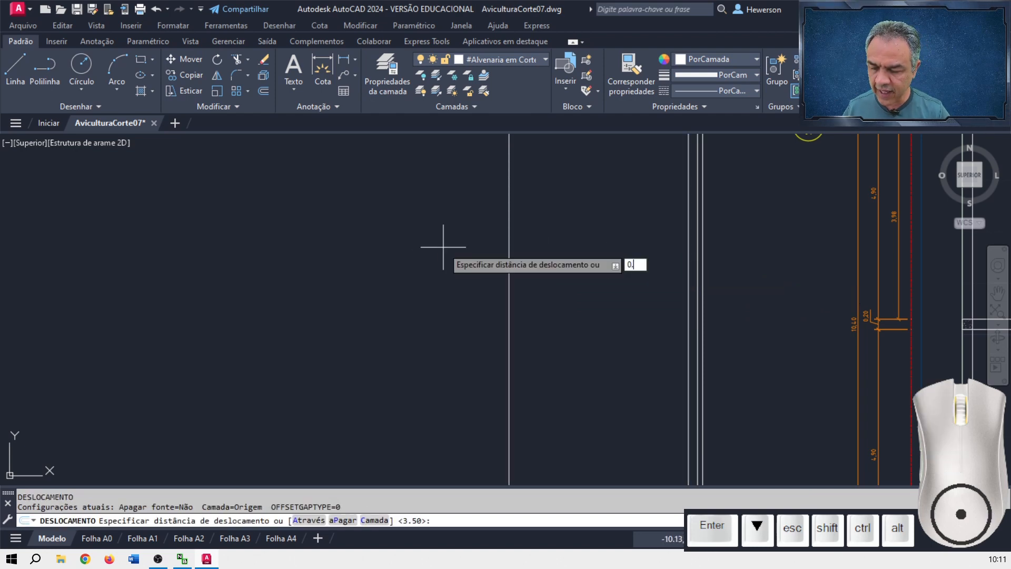
key("Return")
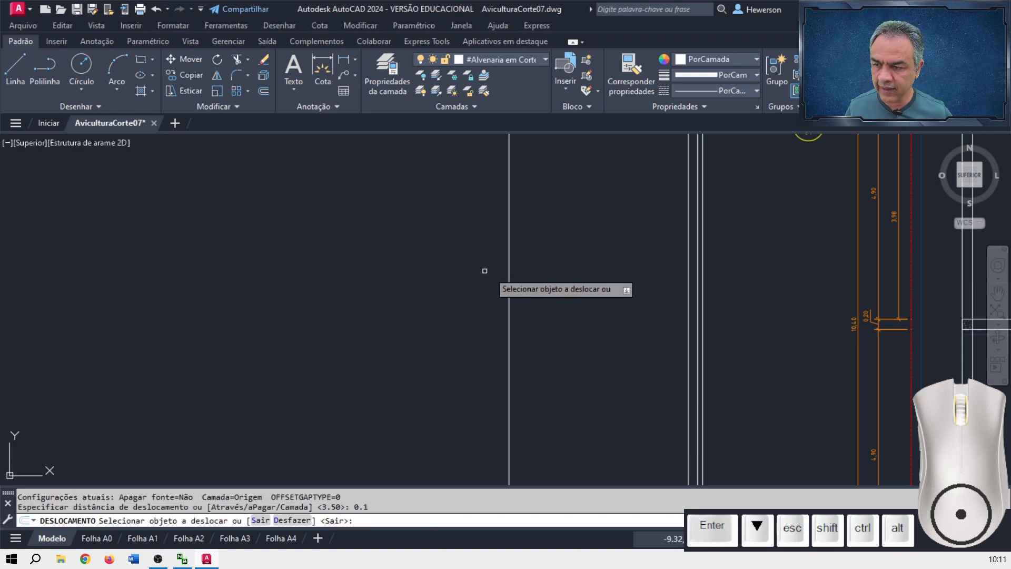
left_click(508, 276)
left_click(486, 282)
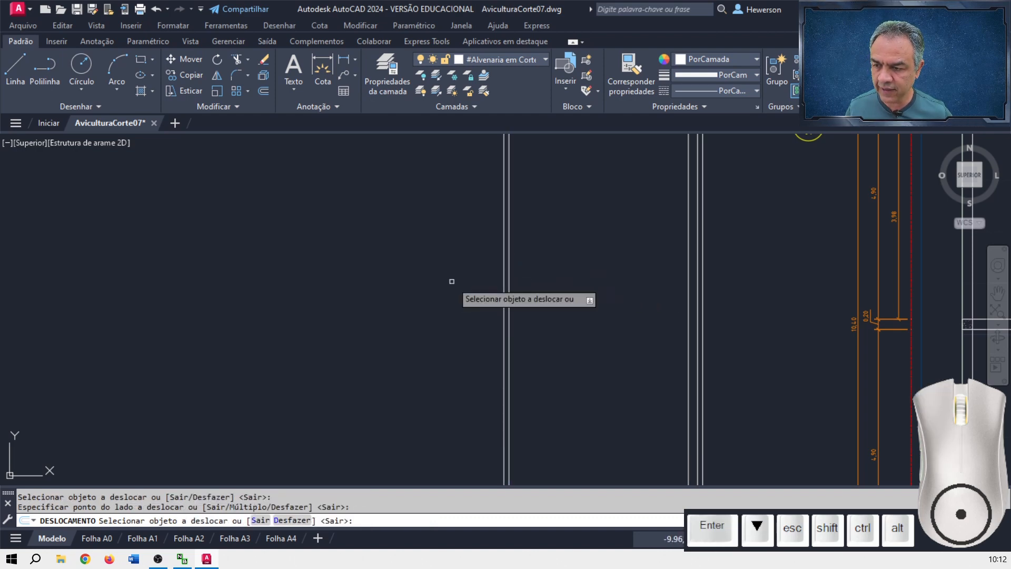
key("Return")
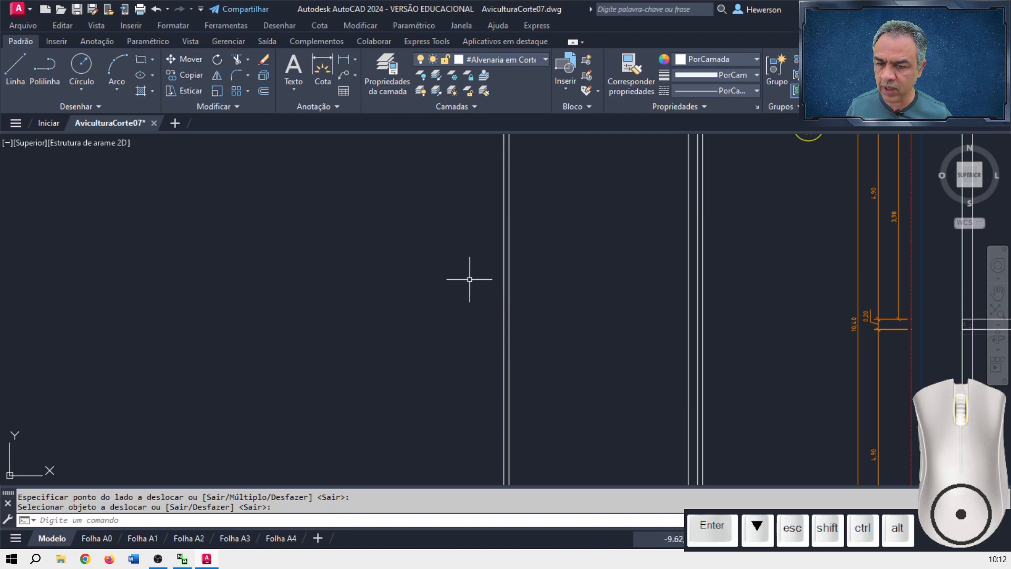
Make #Cobertura em Corte the current layer.
scroll(627, 281, "down", 2)
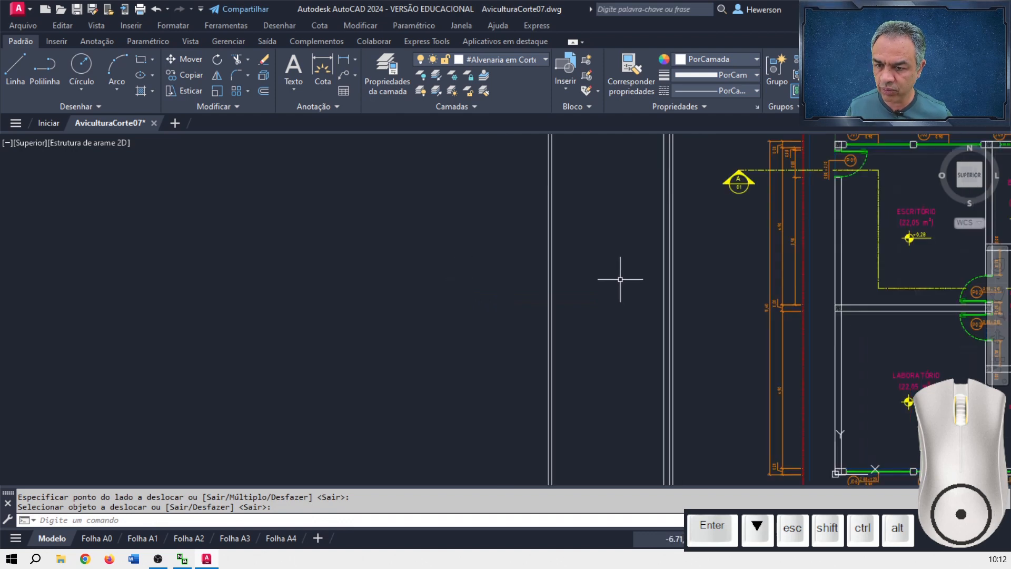
scroll(621, 279, "down", 3)
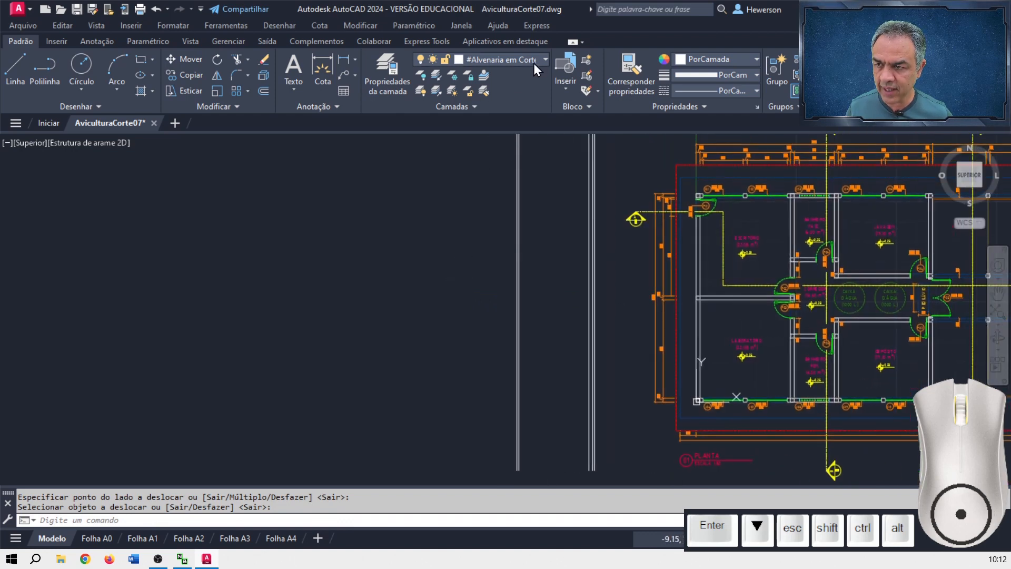
left_click(534, 62)
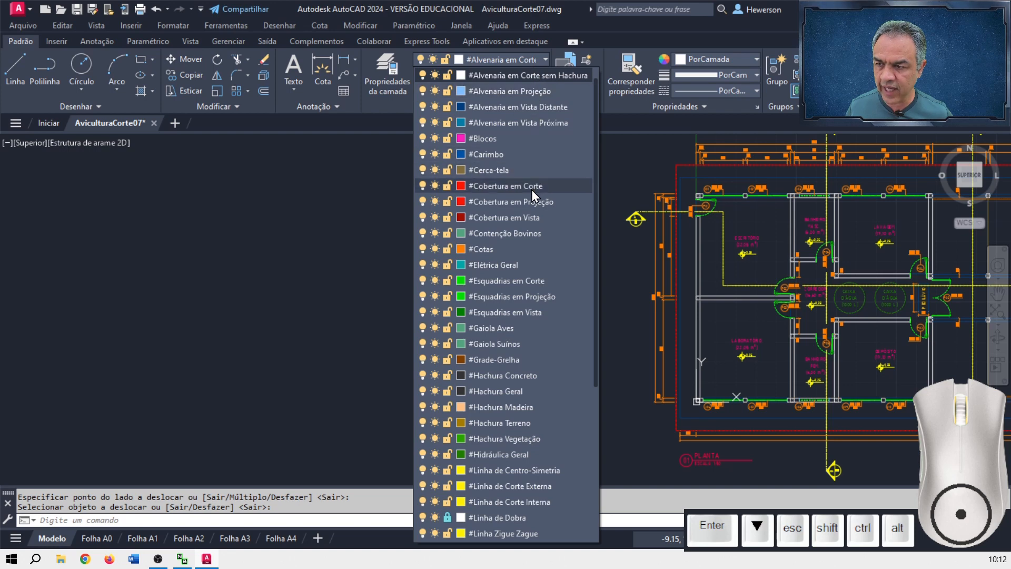
left_click(531, 191)
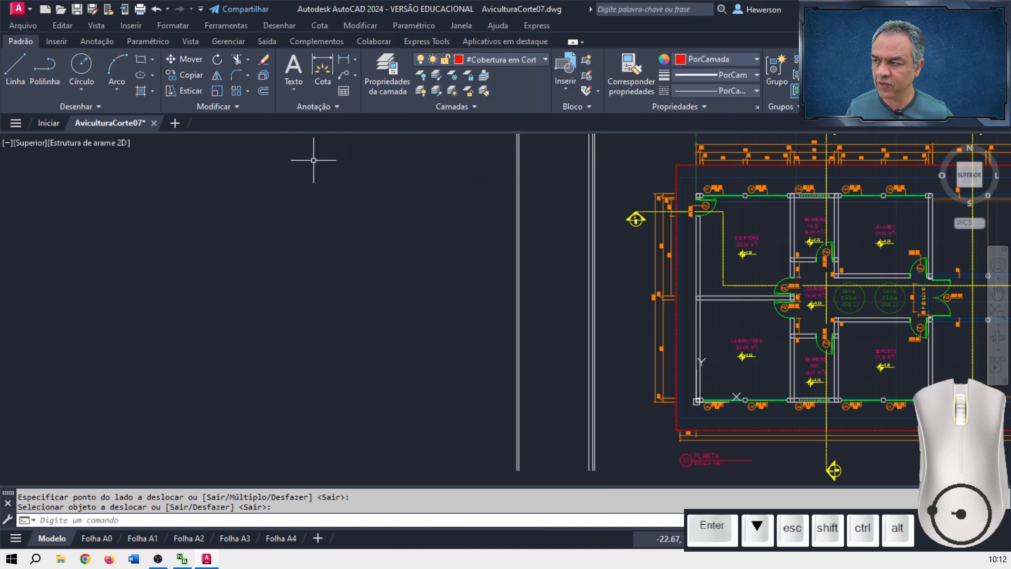
Draw horizontal construction lines through the upper and lower corners of the red roof outline around the floor plan.
left_click(93, 104)
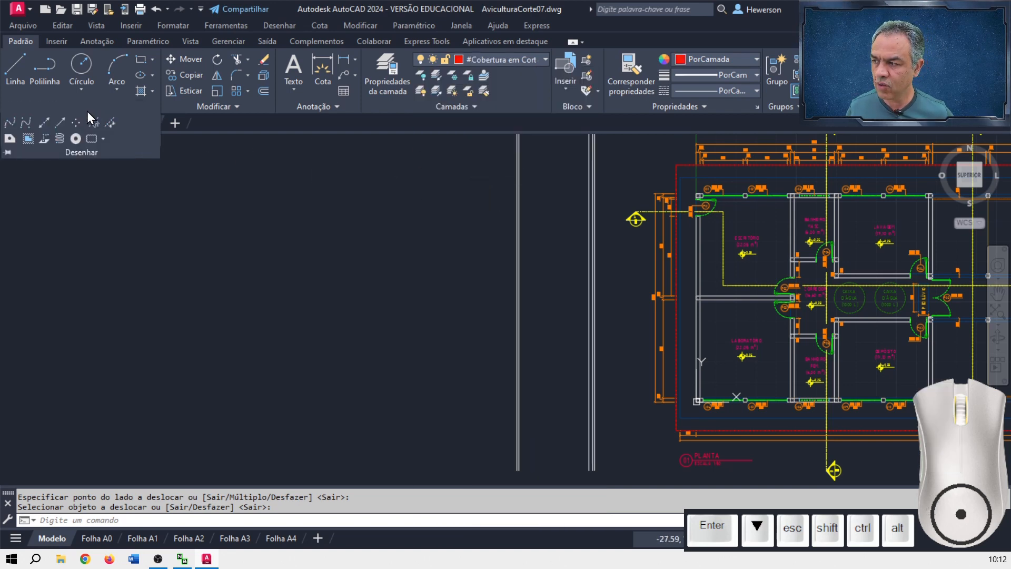
left_click(46, 123)
key("Down")
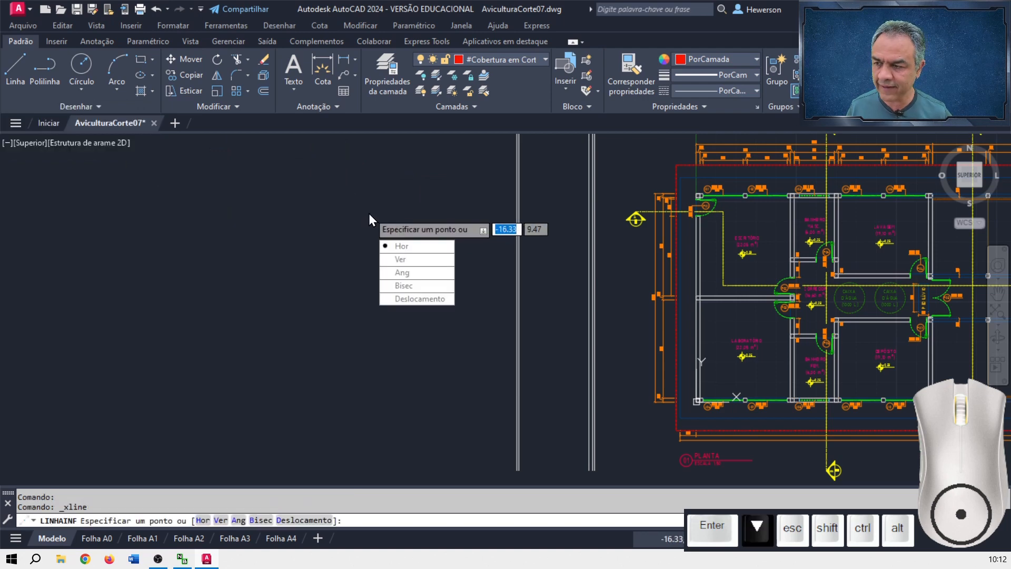
key("Return")
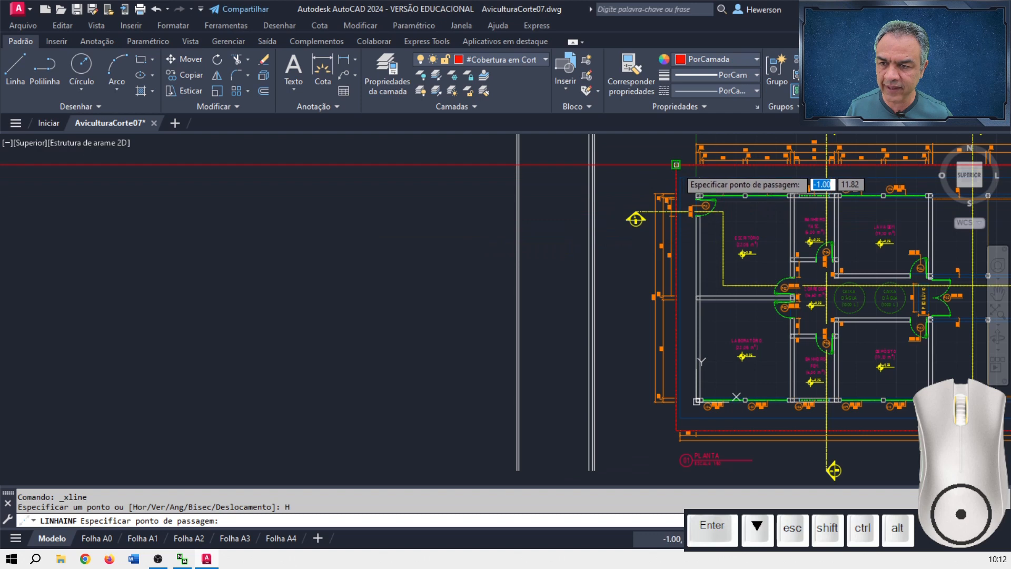
left_click(676, 165)
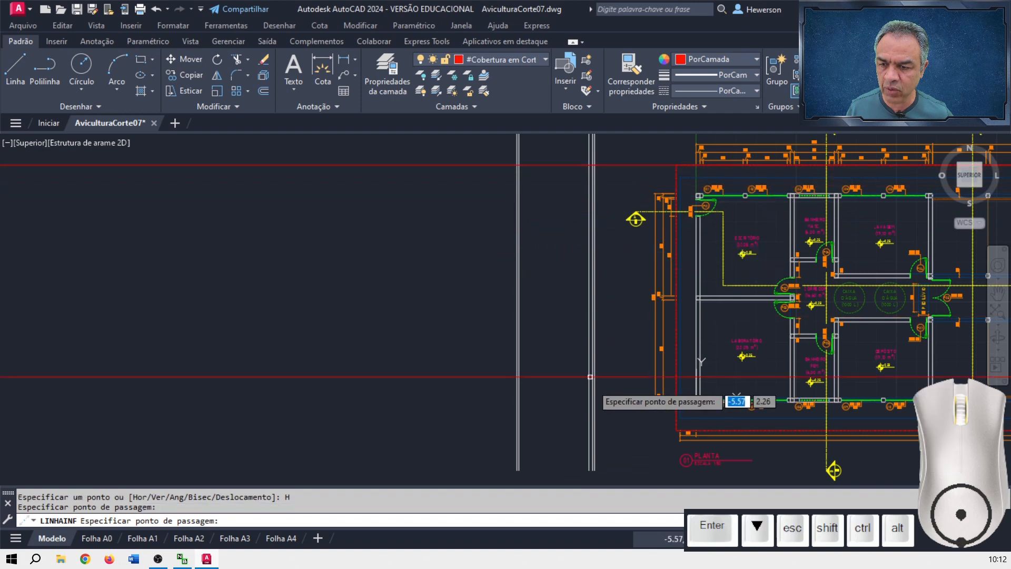
left_click(676, 430)
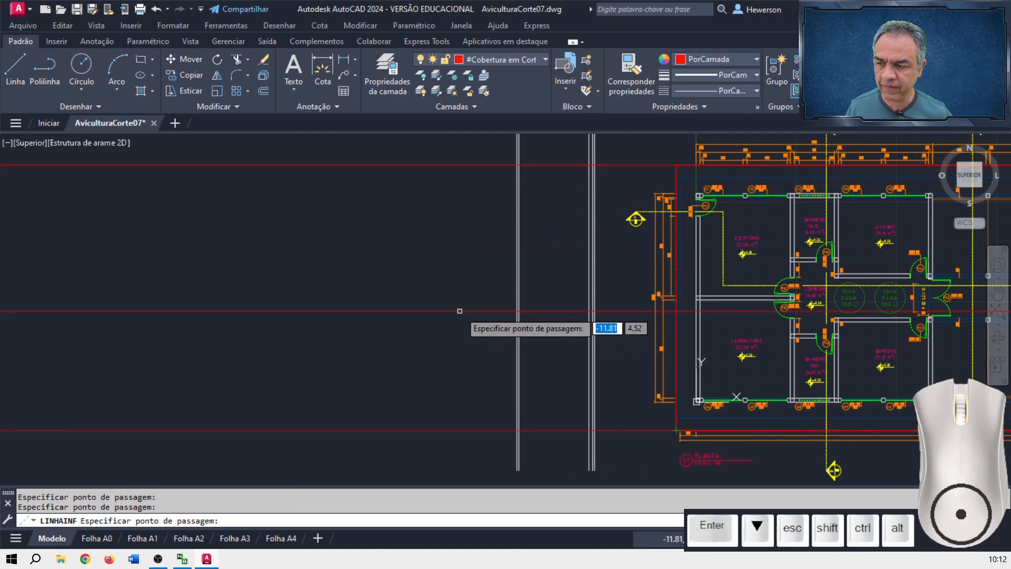
On layer #Alvenaria em Vista Distante, draw horizontal construction lines through the upper and lower corners of the blue outline around the plan.
left_click(525, 61)
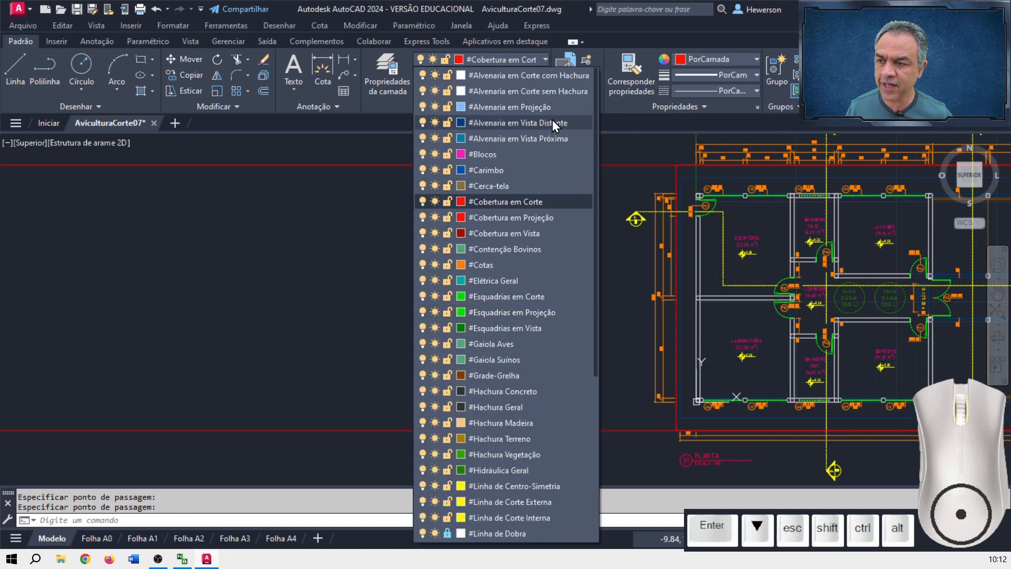
left_click(554, 122)
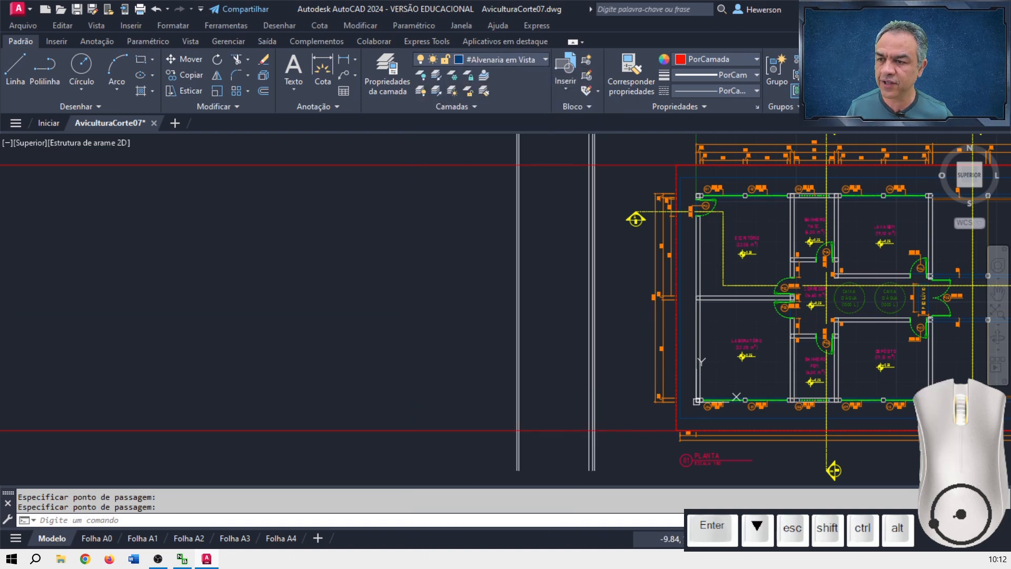
key("Return")
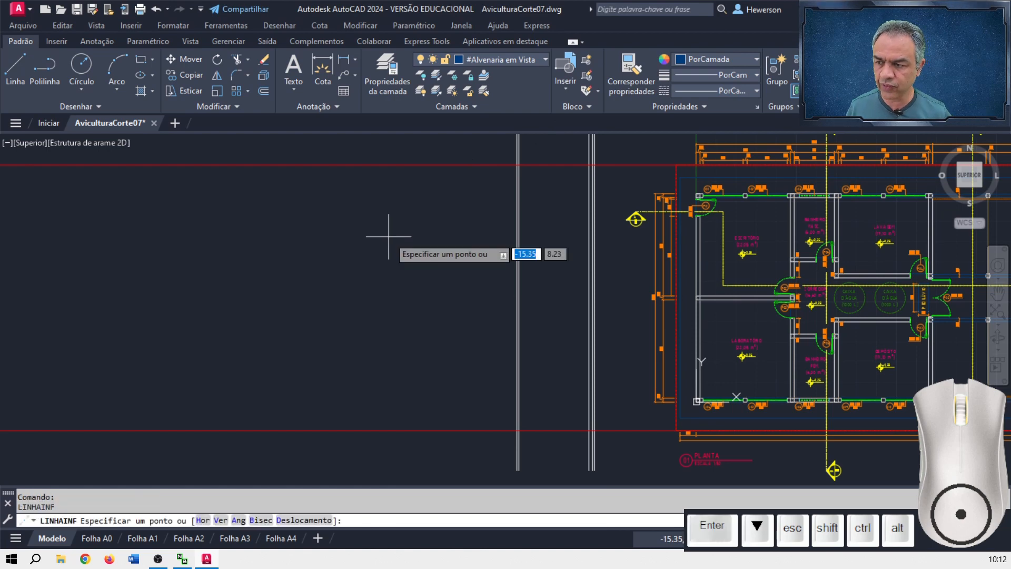
key("Down")
key("Return")
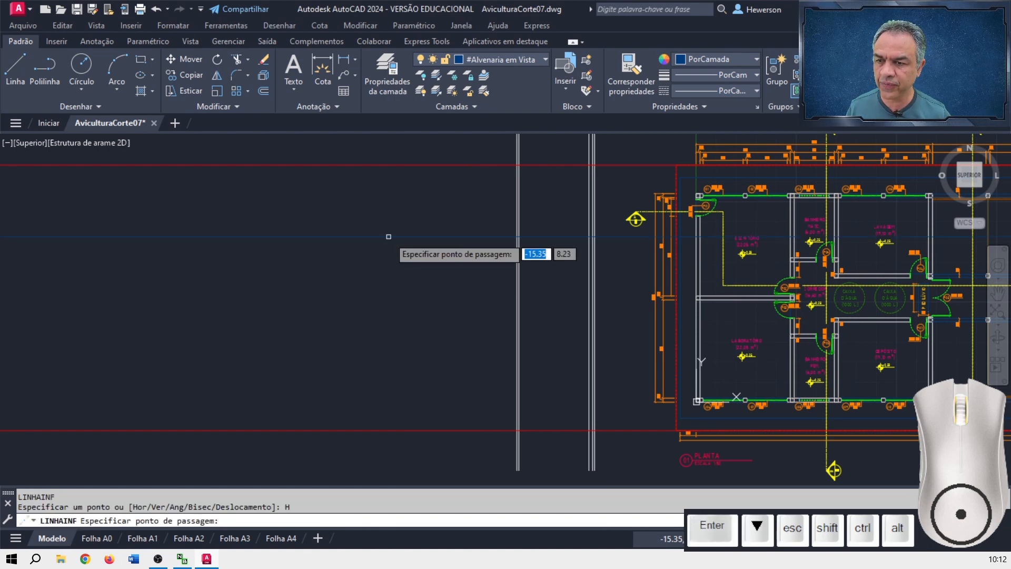
left_click(680, 178)
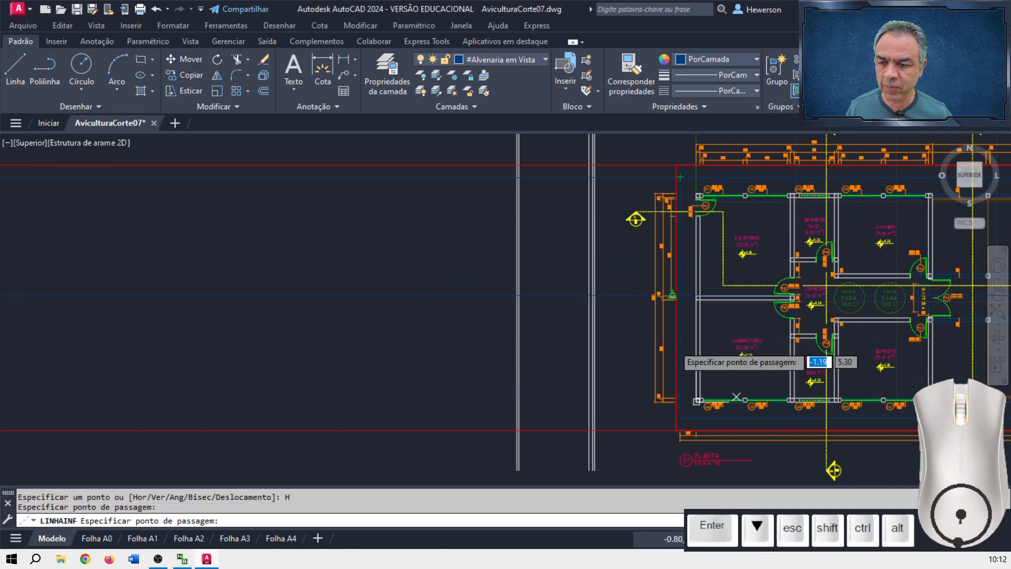
left_click(680, 417)
Add horizontal construction lines along both faces of the wall between doors P02 and P03.
scroll(804, 310, "up", 6)
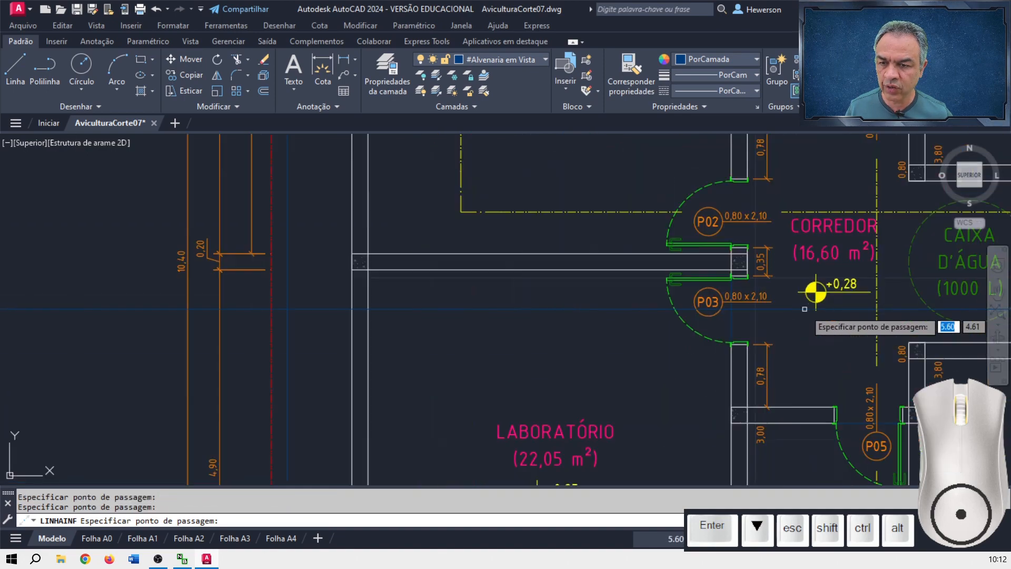
middle_click_drag(778, 314, 530, 337)
scroll(531, 335, "up", 2)
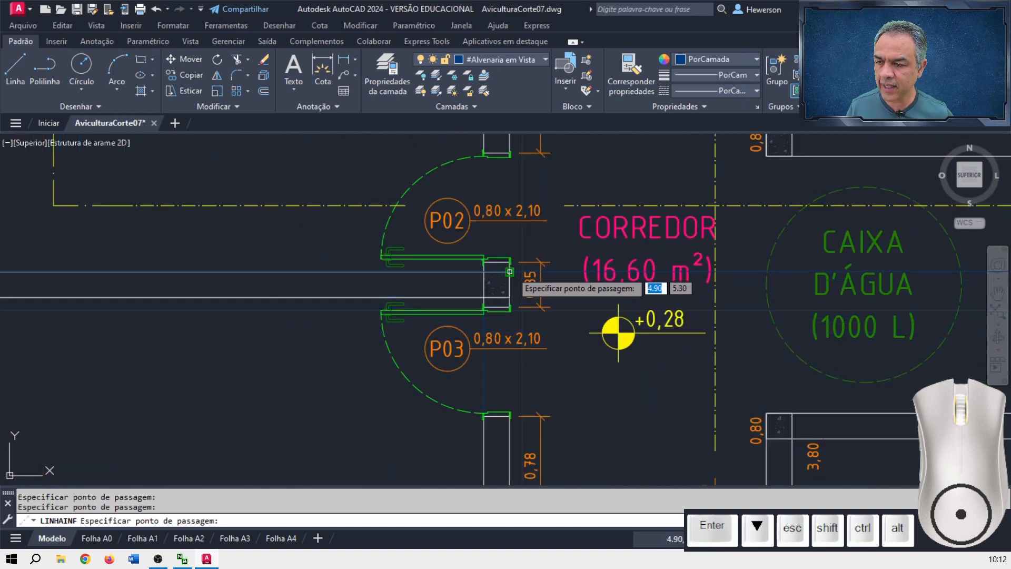
left_click(509, 297)
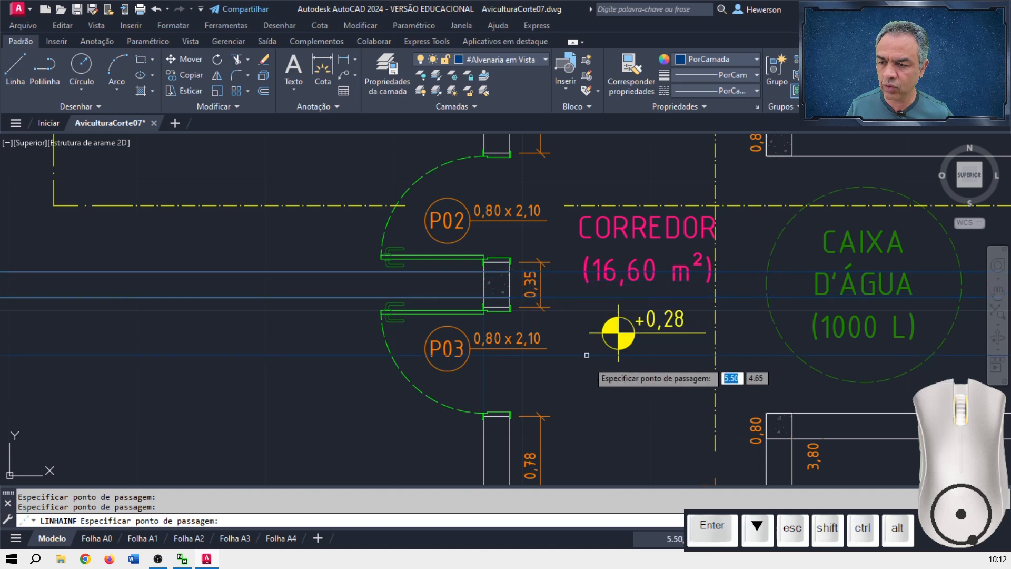
key("Return")
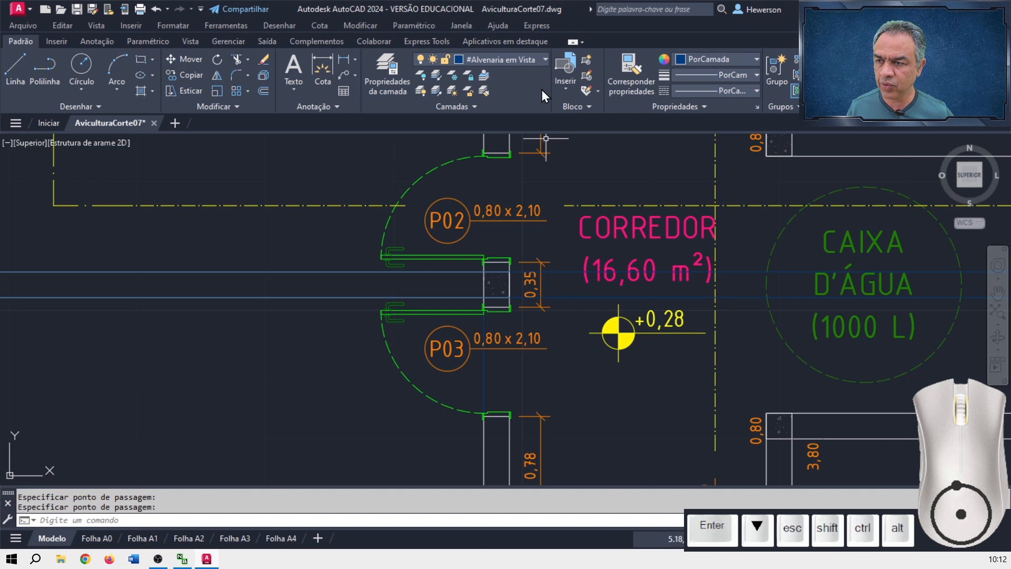
On layer #Esquadrias em Vista, draw horizontal construction lines through both jambs of doors P02 and P03.
left_click(539, 61)
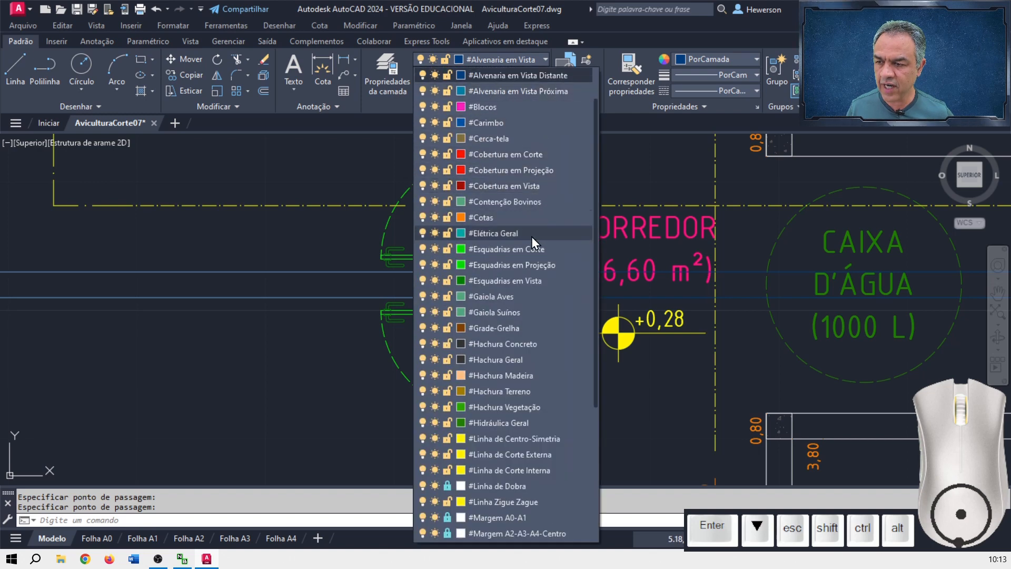
left_click(541, 280)
key("Return")
key("Return")
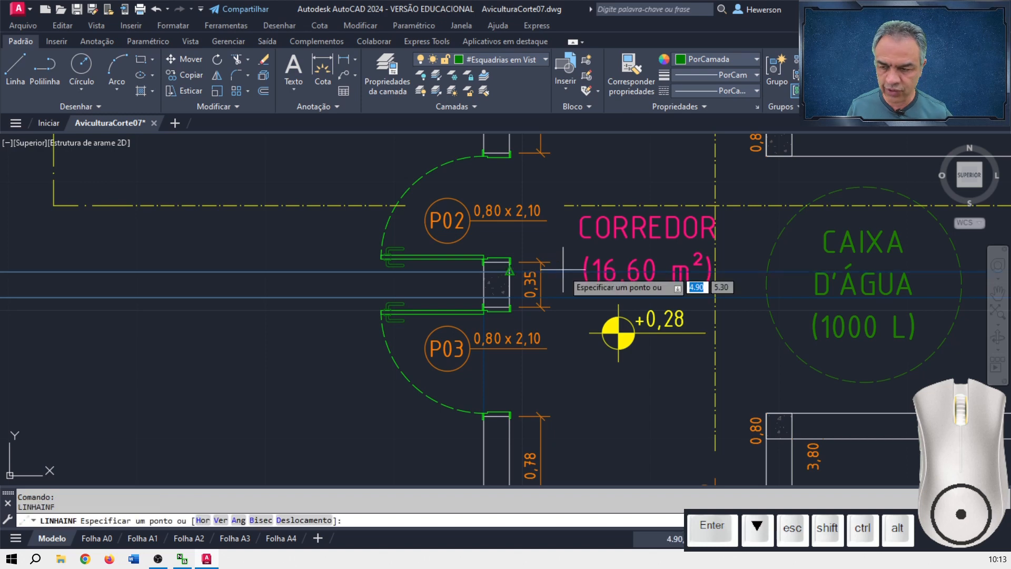
key("Down")
key("Return")
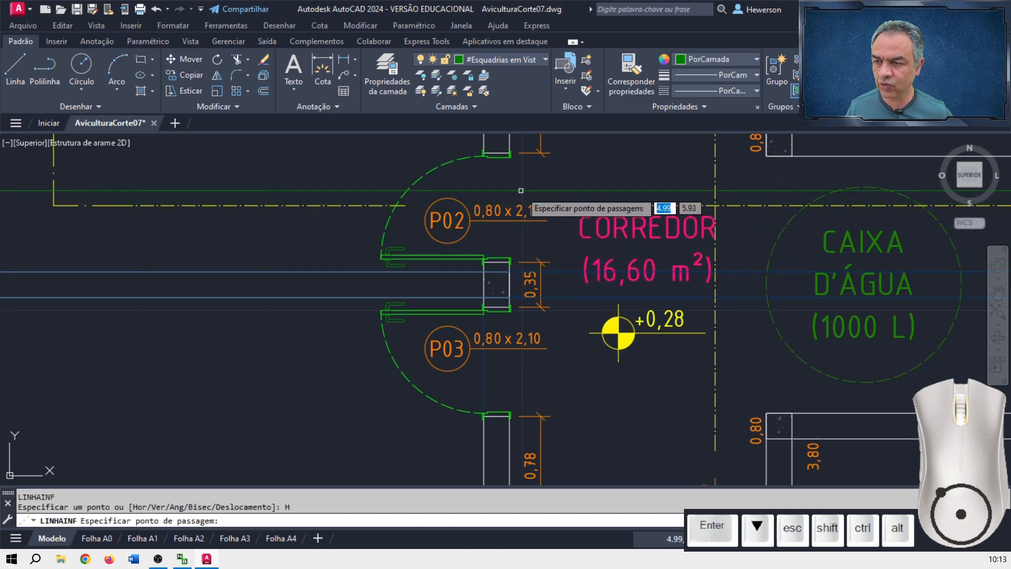
scroll(554, 224, "up", 2)
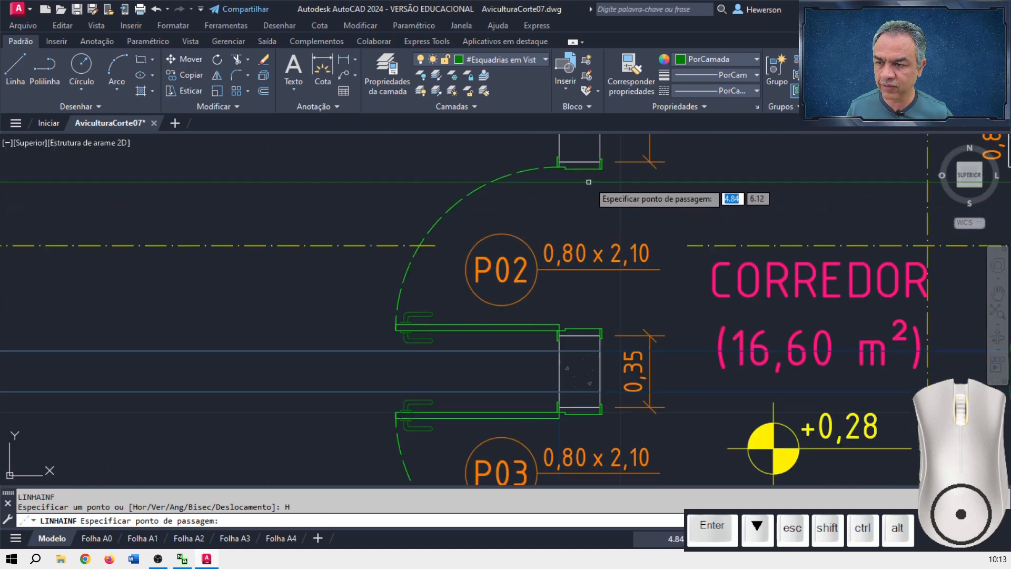
left_click(582, 167)
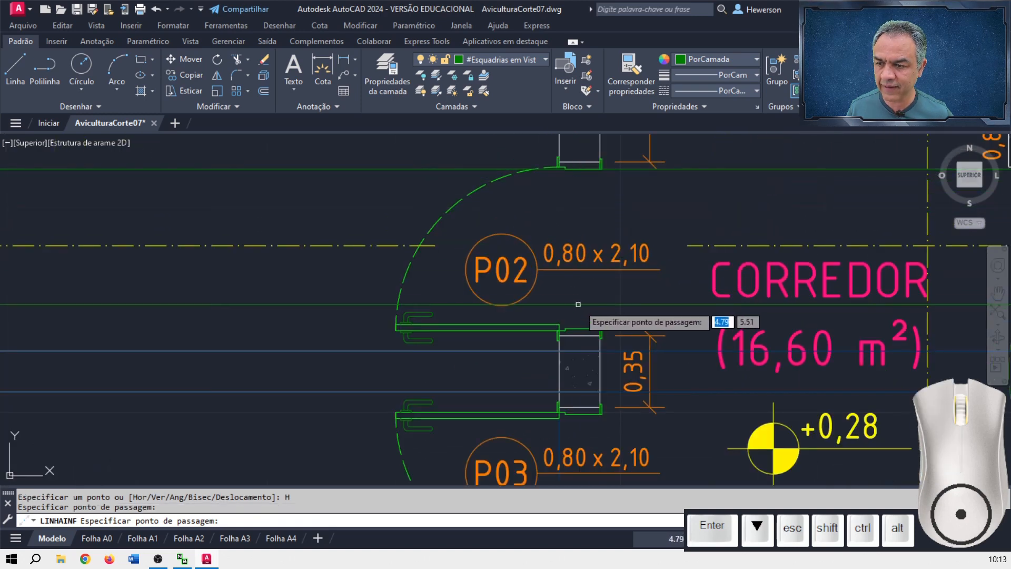
mouse_move(639, 378)
middle_mouse_down()
mouse_move(632, 203)
mouse_move(600, 209)
middle_mouse_up()
left_click(589, 194)
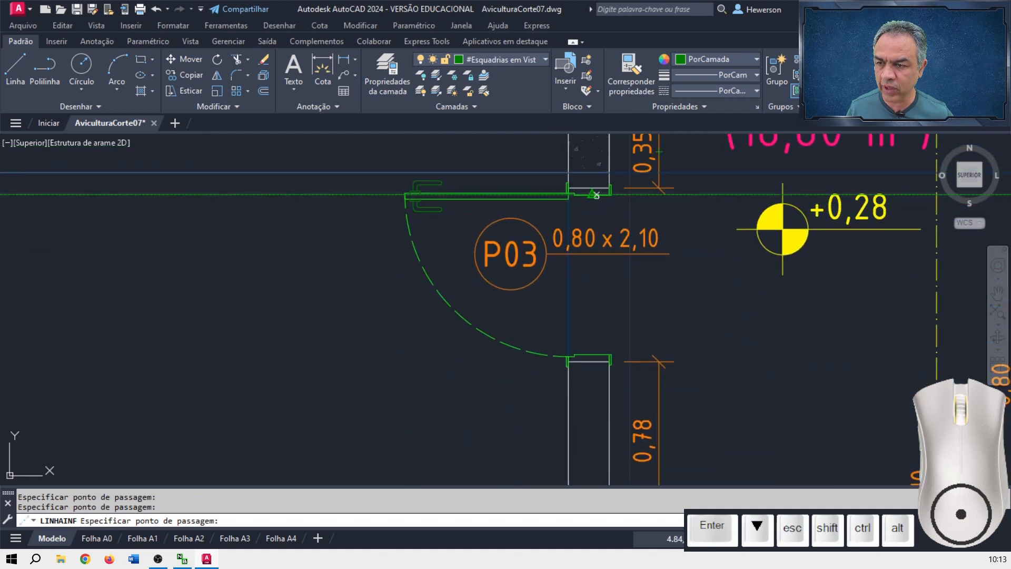
left_click(591, 354)
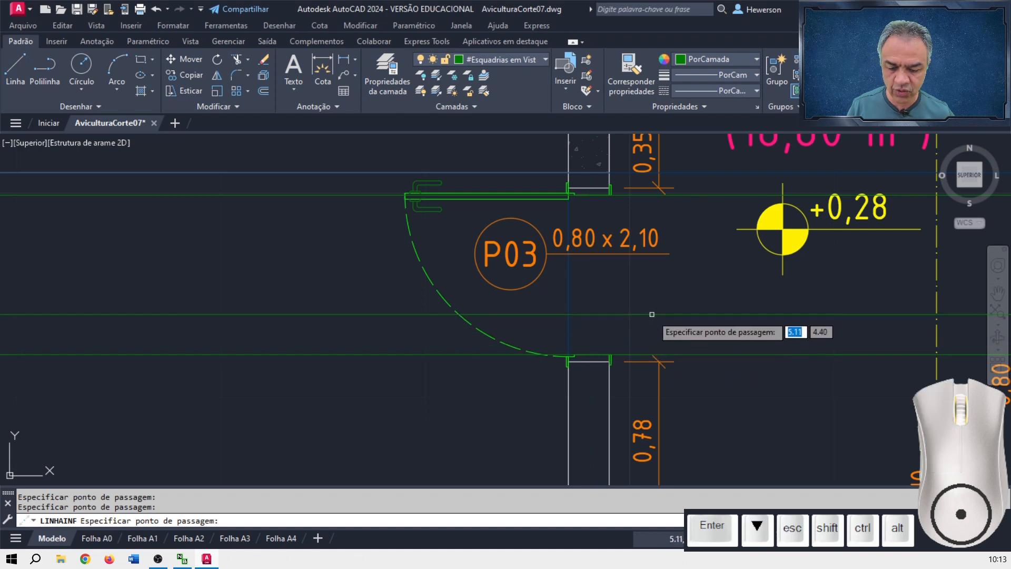
key("Return")
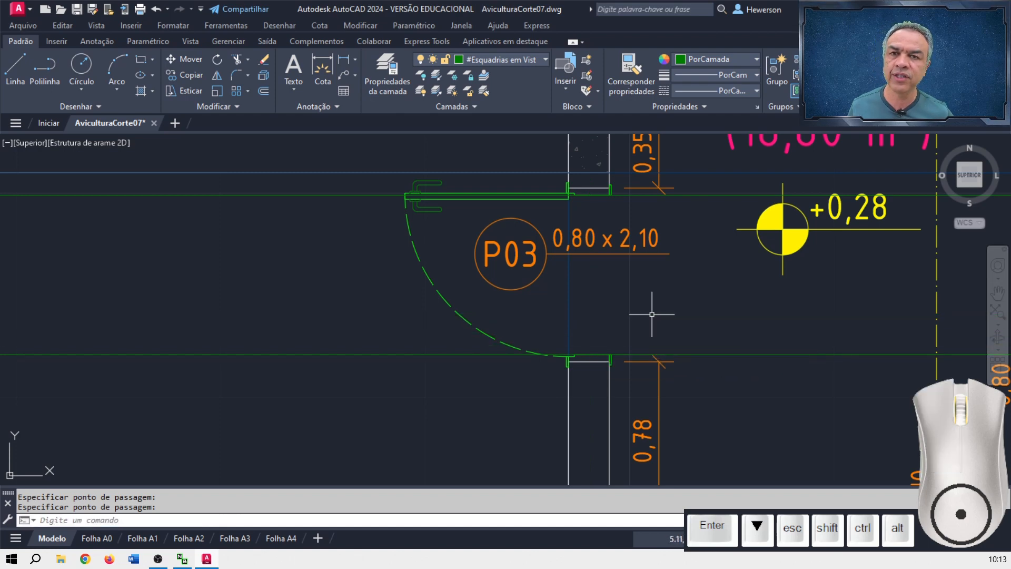
On layer #Alvenaria em Corte sem Hachura, draw horizontal construction lines along both faces of the upper exterior wall at window J03.
left_click(532, 60)
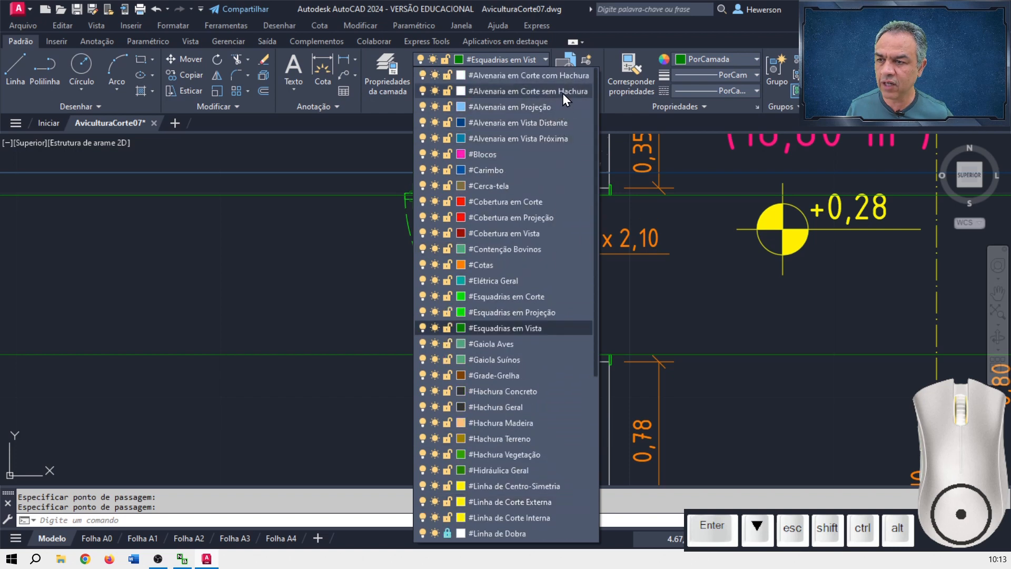
left_click(562, 93)
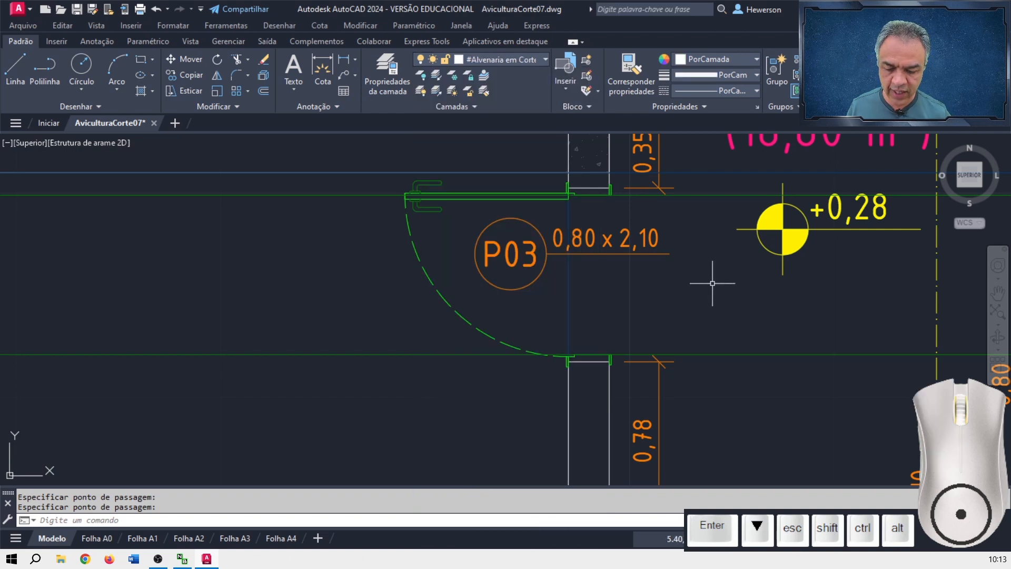
key("Return")
key("Down")
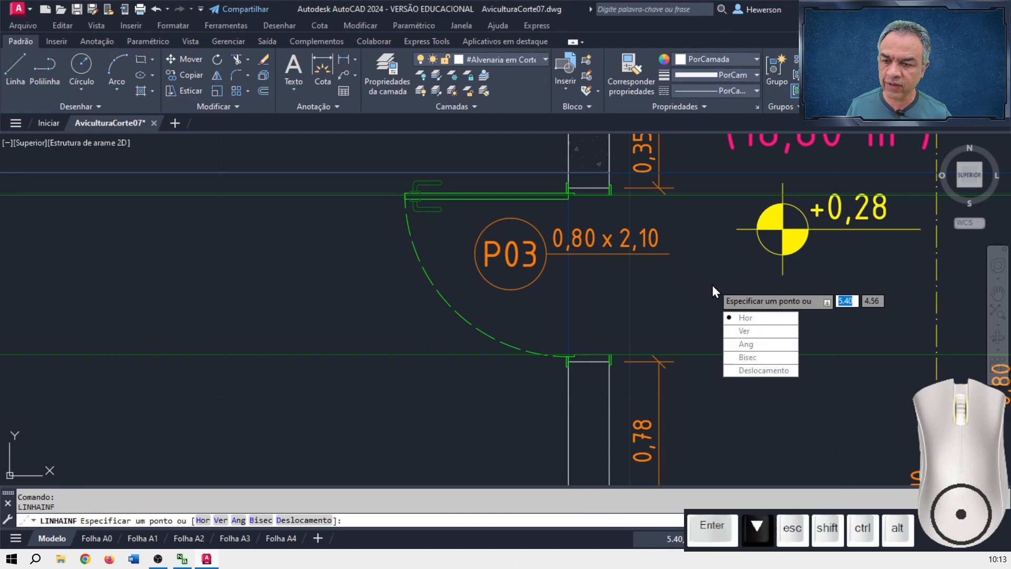
key("Return")
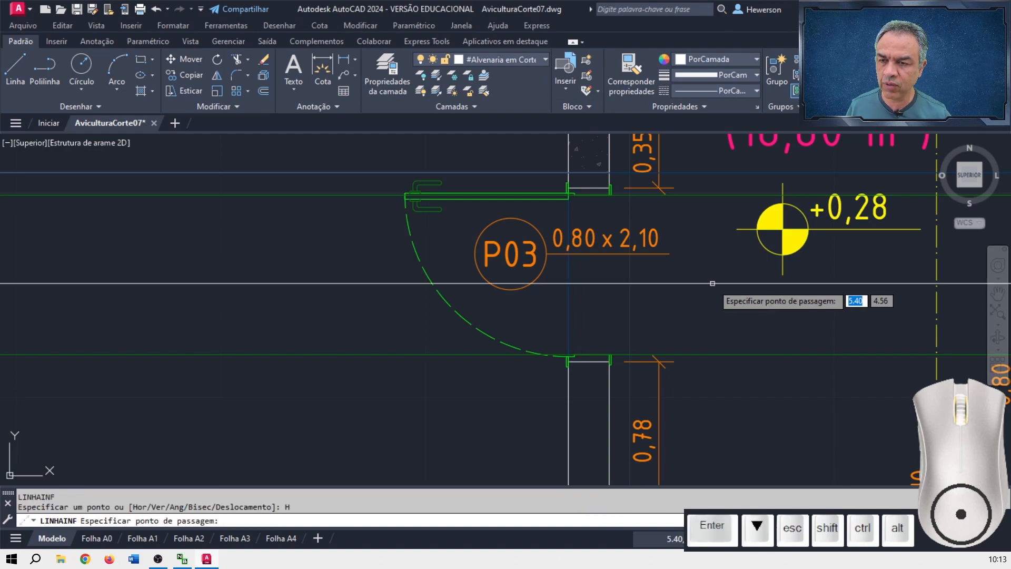
scroll(745, 202, "down", 3)
middle_click_drag(782, 175, 632, 471)
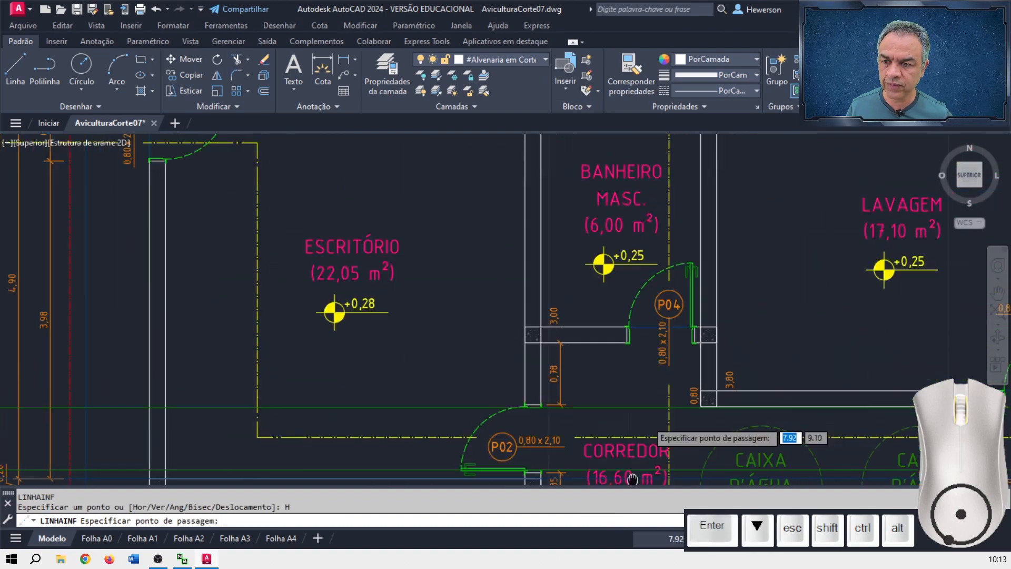
middle_click_drag(679, 222, 652, 420)
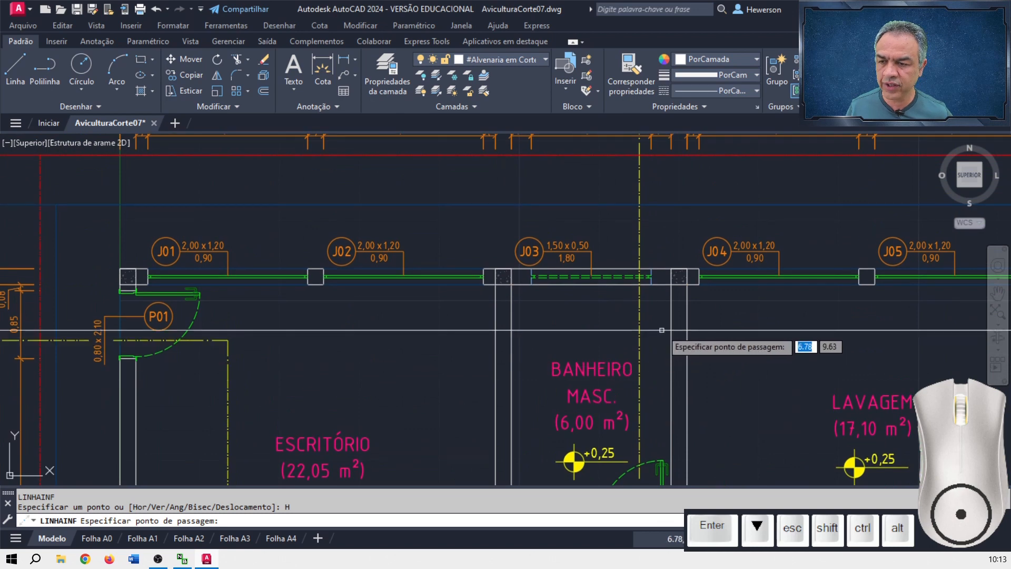
left_click(651, 269)
left_click(654, 284)
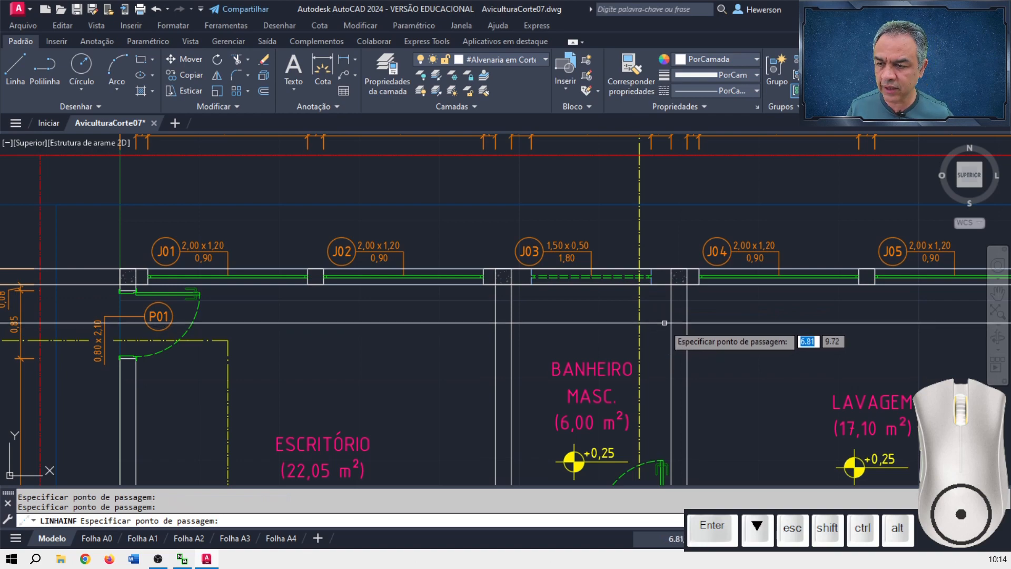
Add horizontal construction lines along both faces of the bathroom walls containing doors P04 and P05.
middle_click_drag(626, 481, 663, 192)
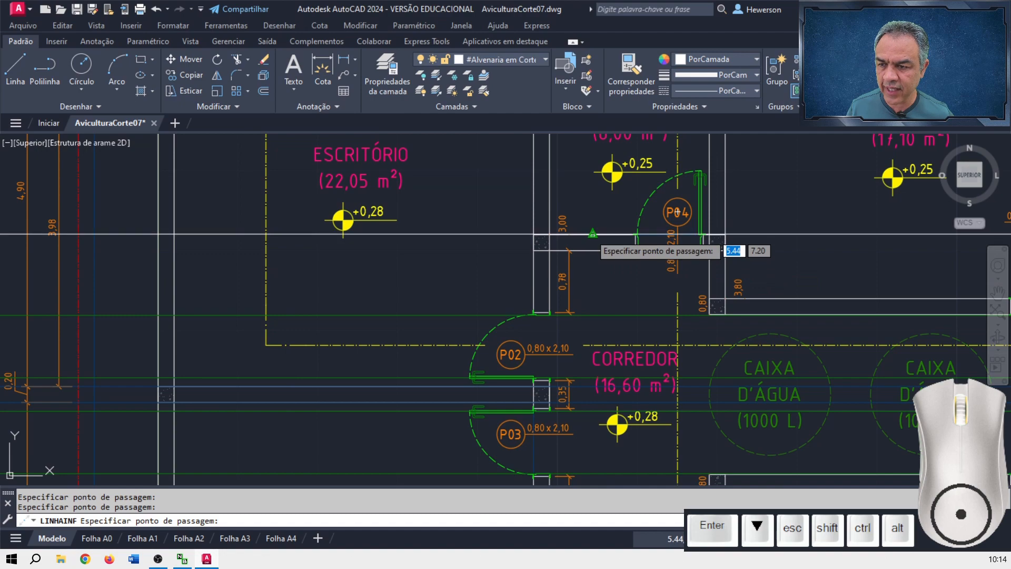
left_click(591, 230)
left_click(597, 249)
middle_click_drag(655, 336, 643, 72)
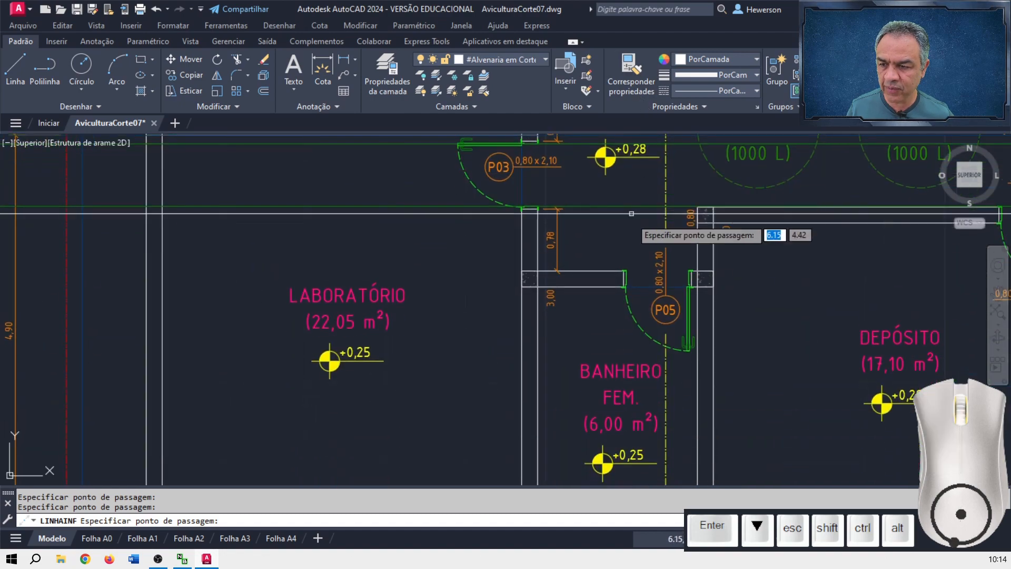
left_click(582, 270)
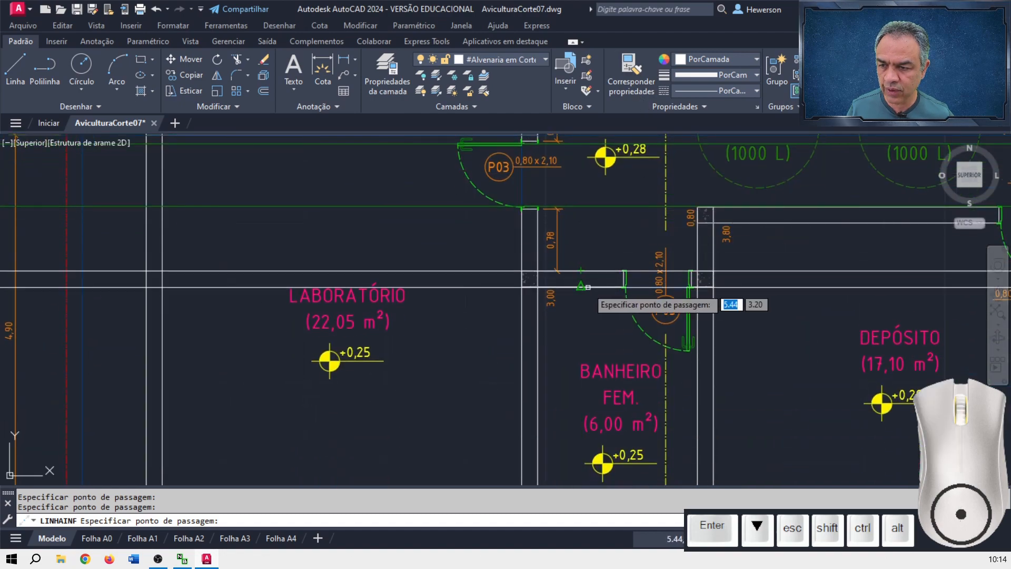
left_click(588, 287)
Add horizontal construction lines along both faces of the lower exterior wall at window J08 and finish the command.
middle_click_drag(677, 469, 597, 156)
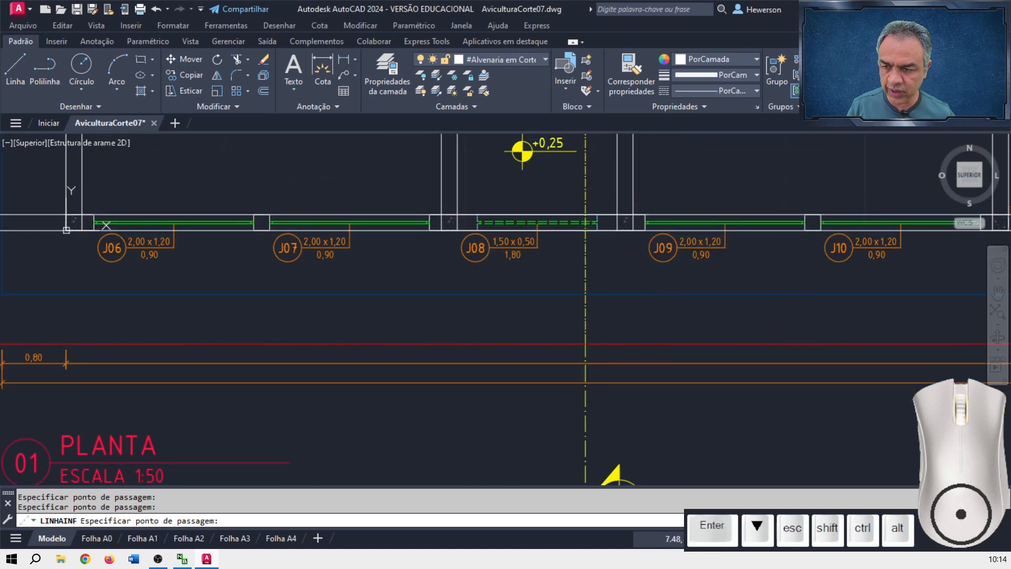
scroll(664, 317, "down", 5)
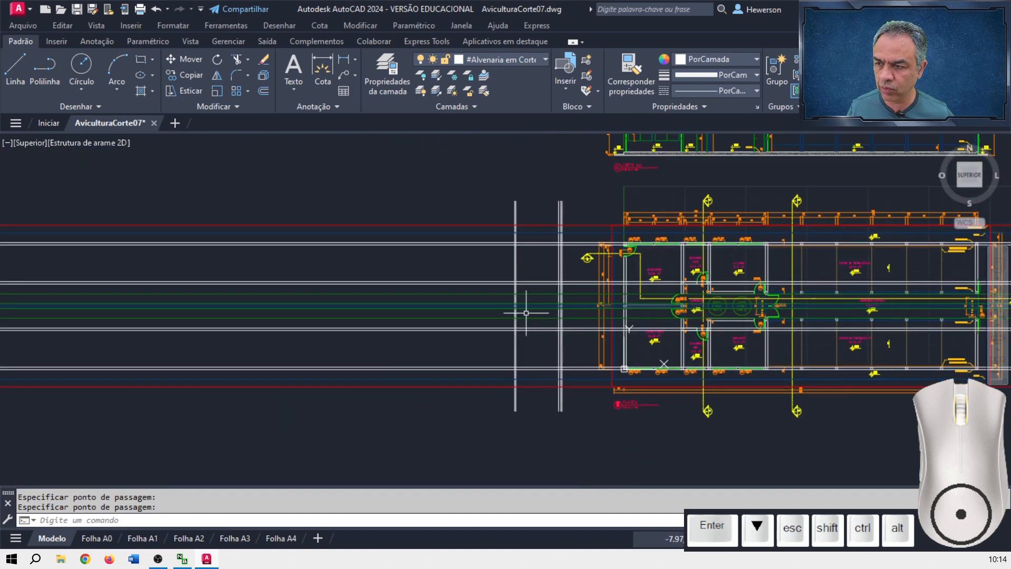
Trim all horizontal construction lines on both outer sides, using the first and last vertical level lines as cutting edges.
left_click(232, 59)
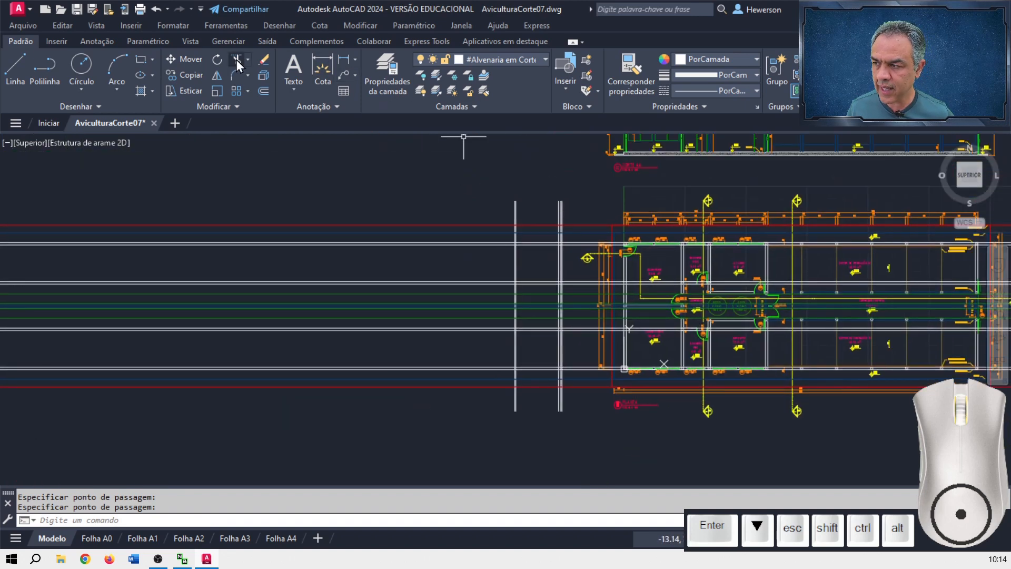
key("Down")
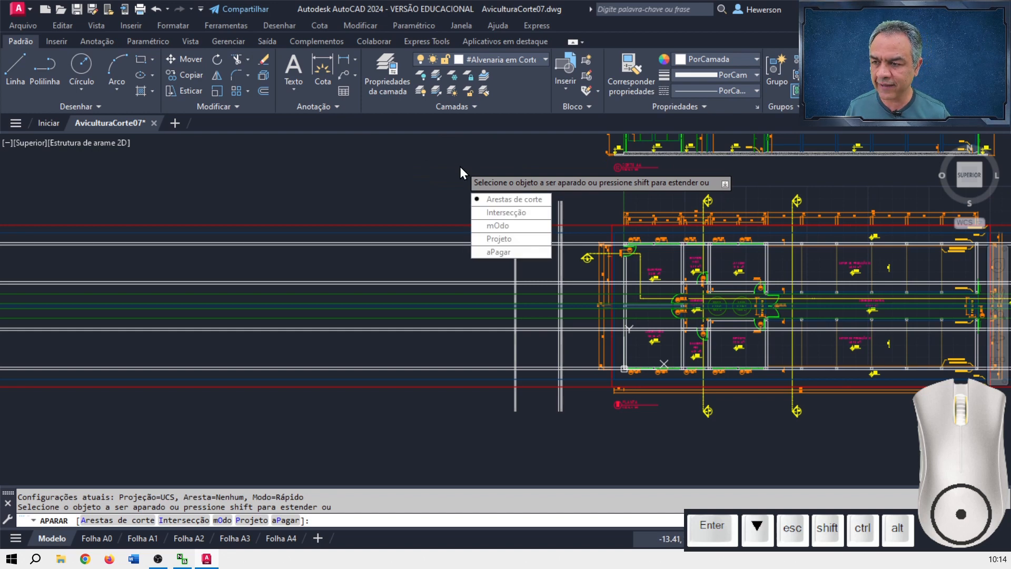
key("Return")
scroll(497, 197, "up", 5)
scroll(505, 211, "up", 4)
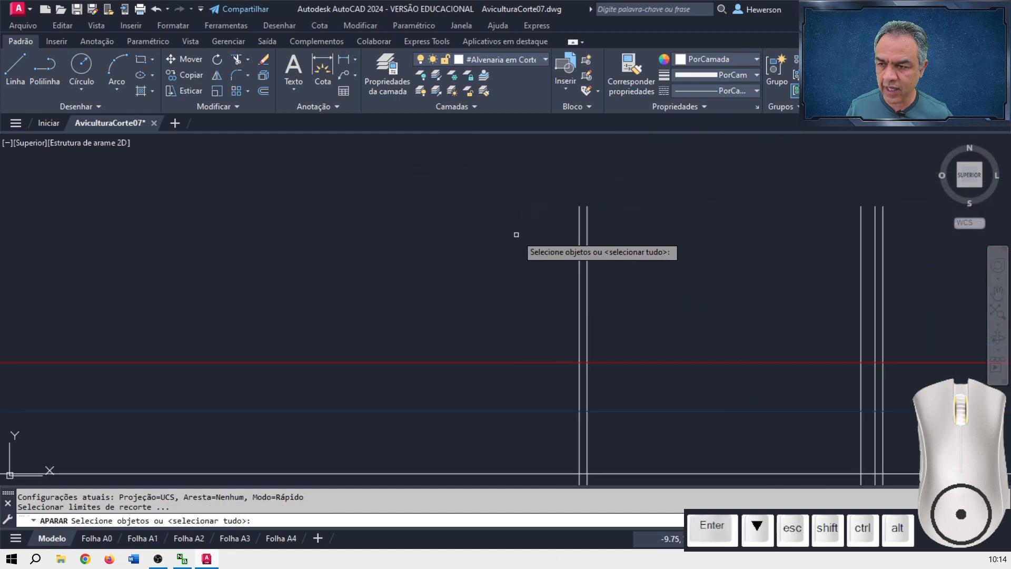
left_click(579, 263)
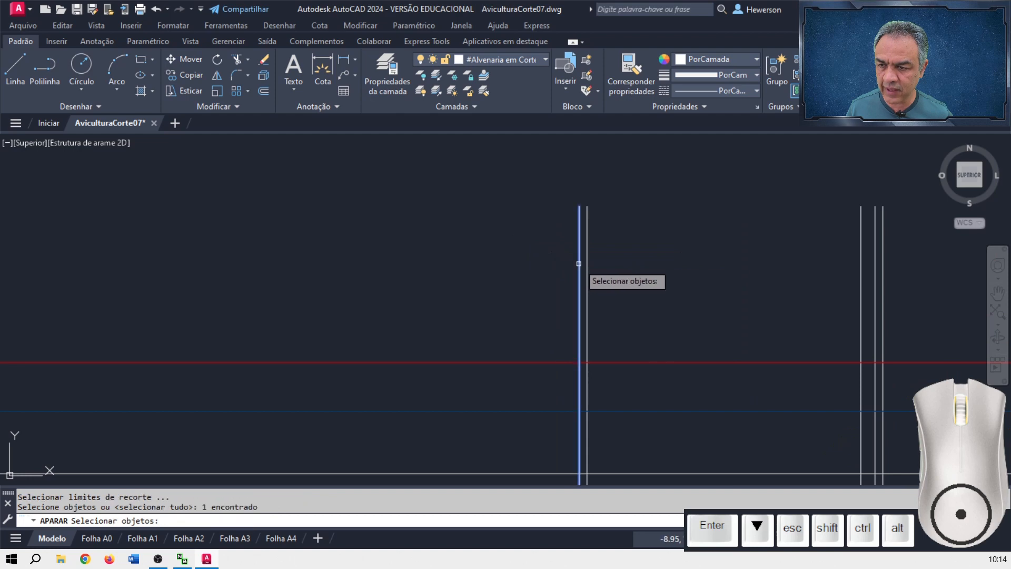
left_click(884, 295)
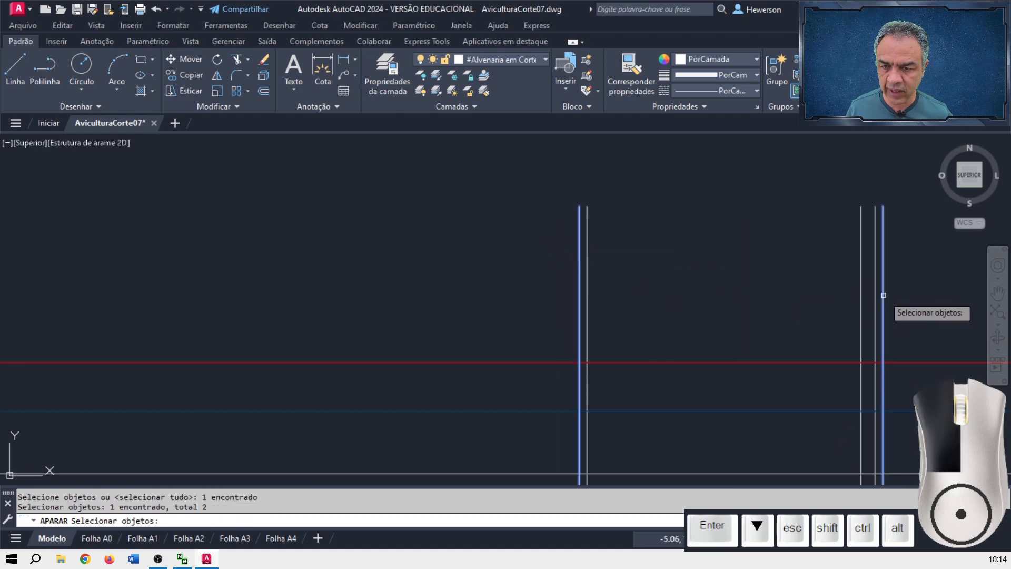
key("Return")
scroll(728, 248, "down", 5)
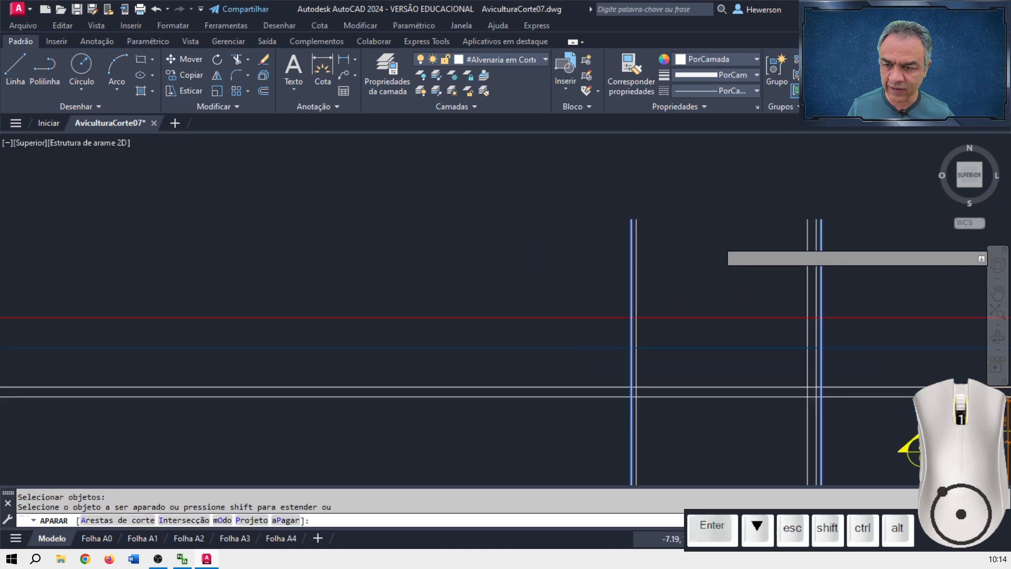
middle_click_drag(699, 226, 490, 165)
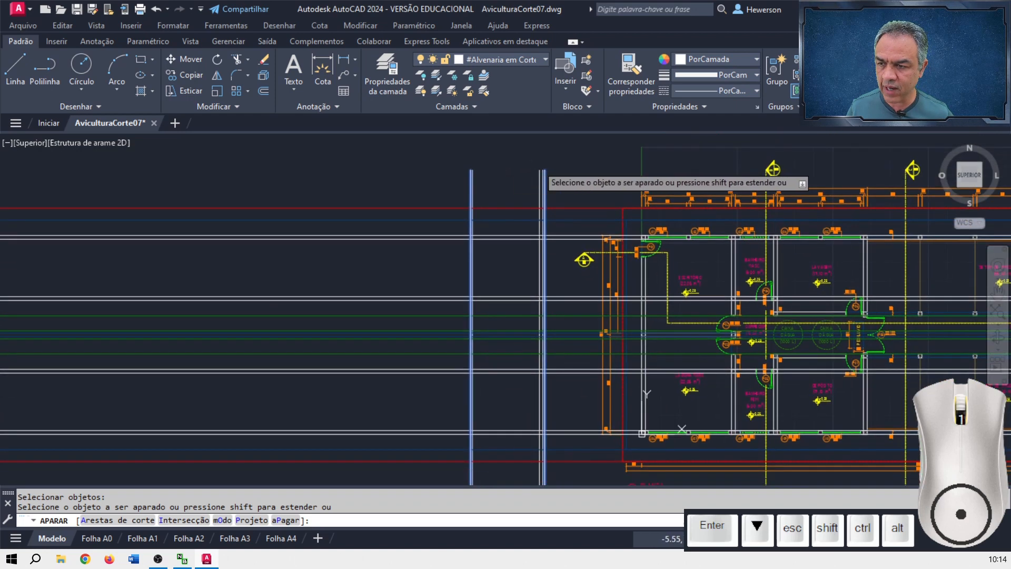
scroll(539, 166, "down", 2)
left_click_drag(553, 169, 552, 388)
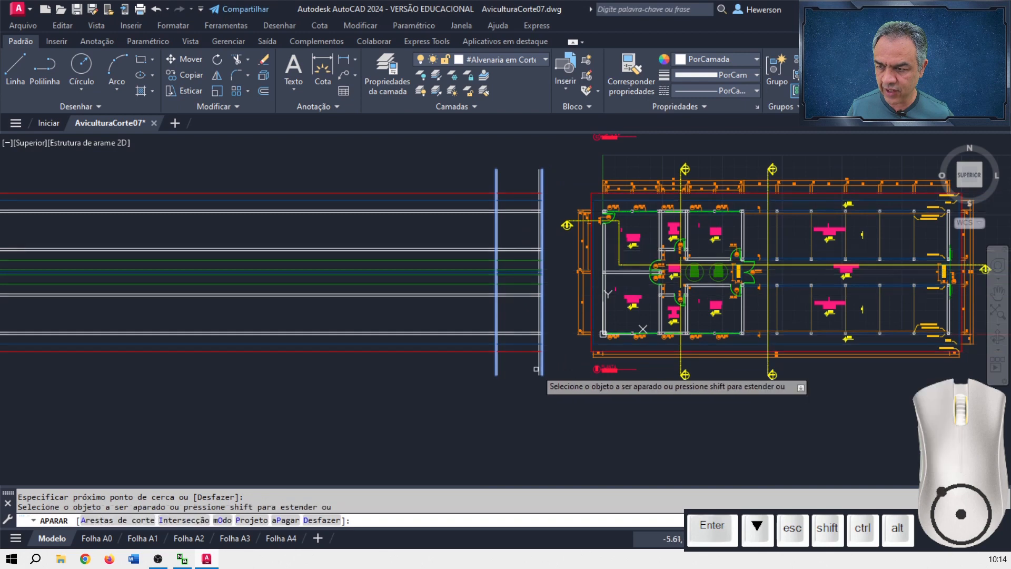
left_click_drag(459, 163, 457, 387)
key("Return")
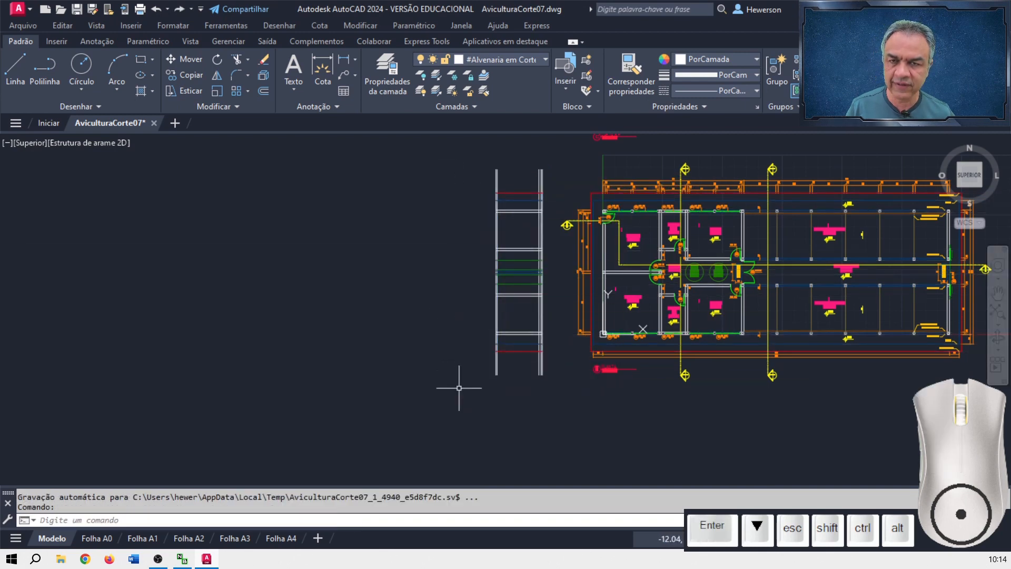
Trim the ends of the vertical level lines that extend beyond the upper and lower red roof lines.
key("Return")
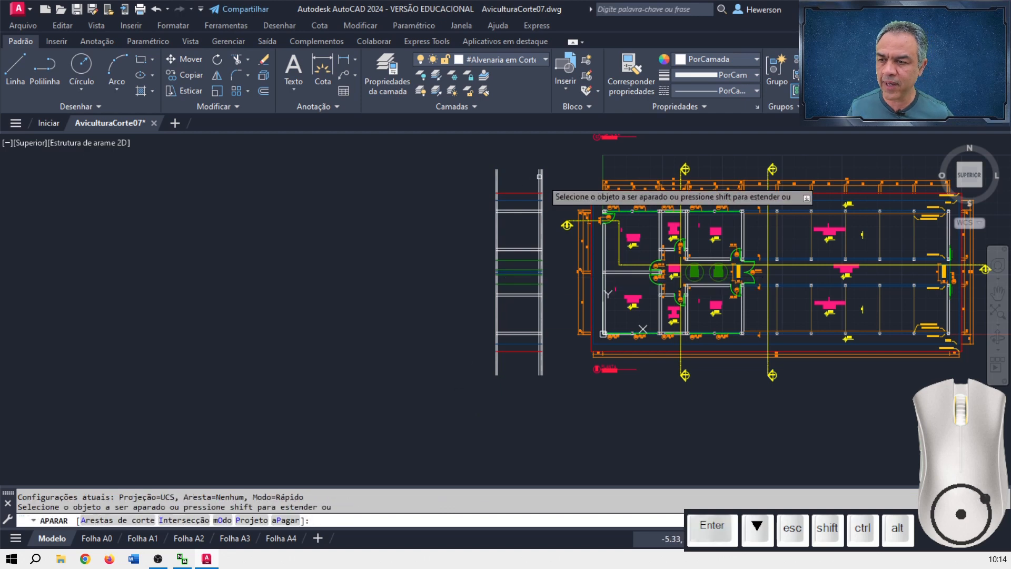
scroll(547, 188, "up", 2)
left_click_drag(559, 179, 464, 183)
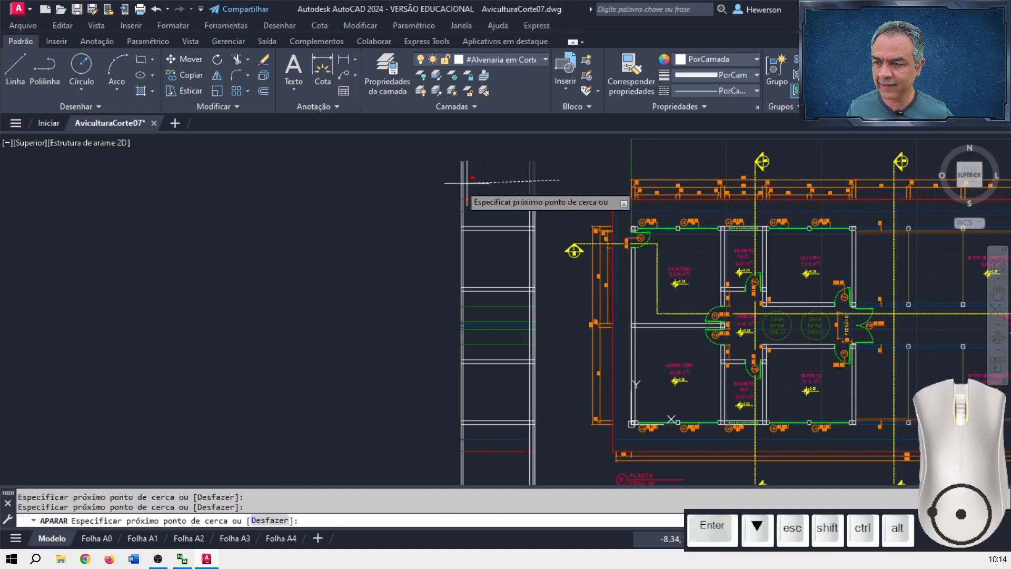
left_click(443, 184)
middle_click_drag(526, 292, 516, 173)
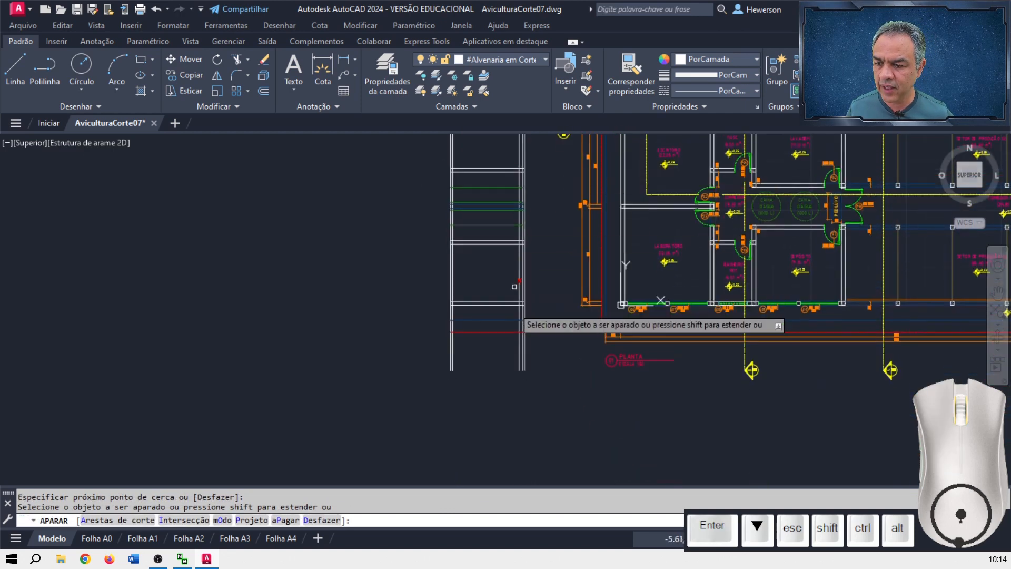
left_click(533, 343)
left_click(414, 349)
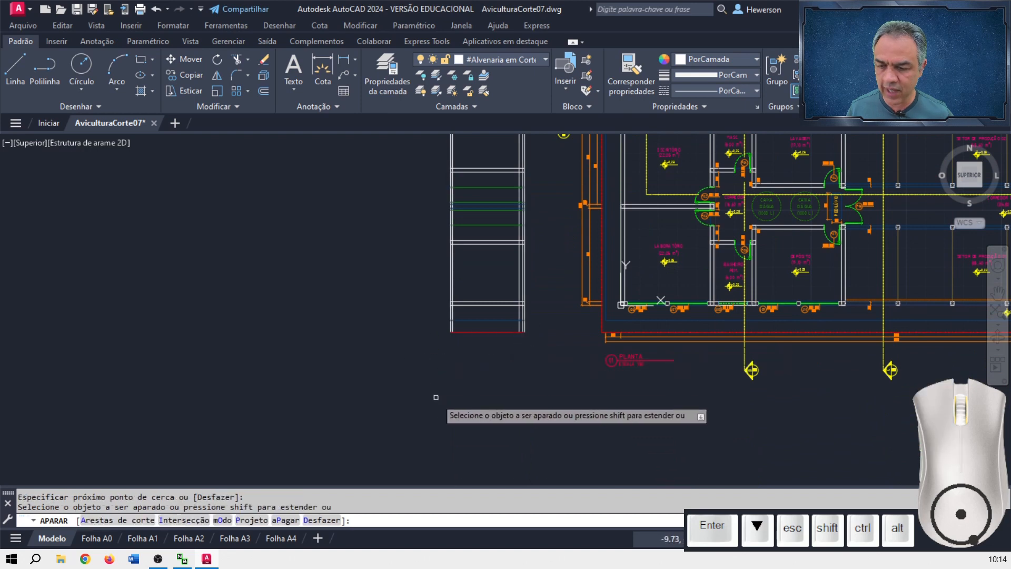
key("Return")
Rotate the whole trimmed section linework by 270° about its upper-right corner.
middle_click_drag(408, 238, 410, 319)
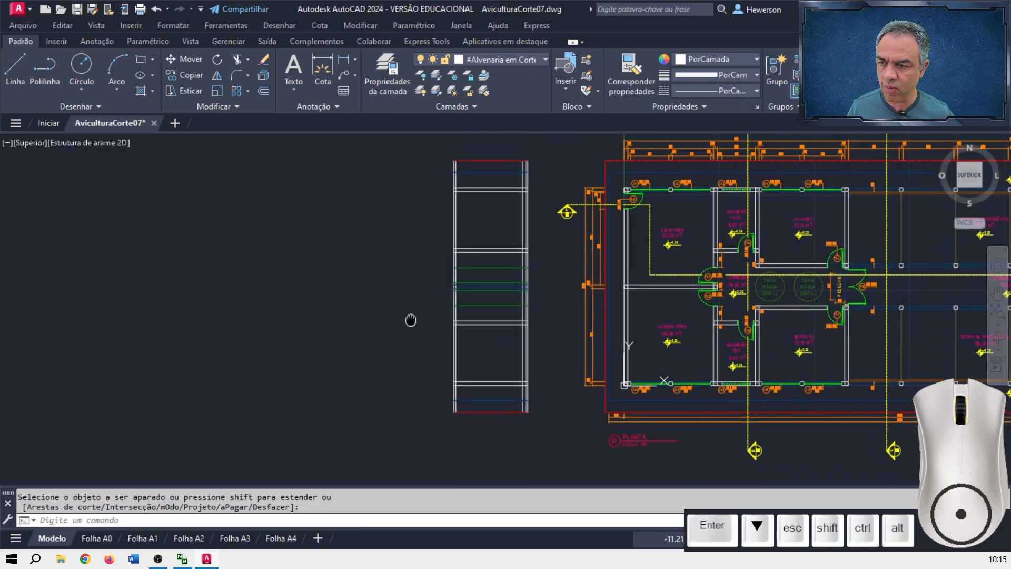
left_click(220, 61)
left_click(536, 151)
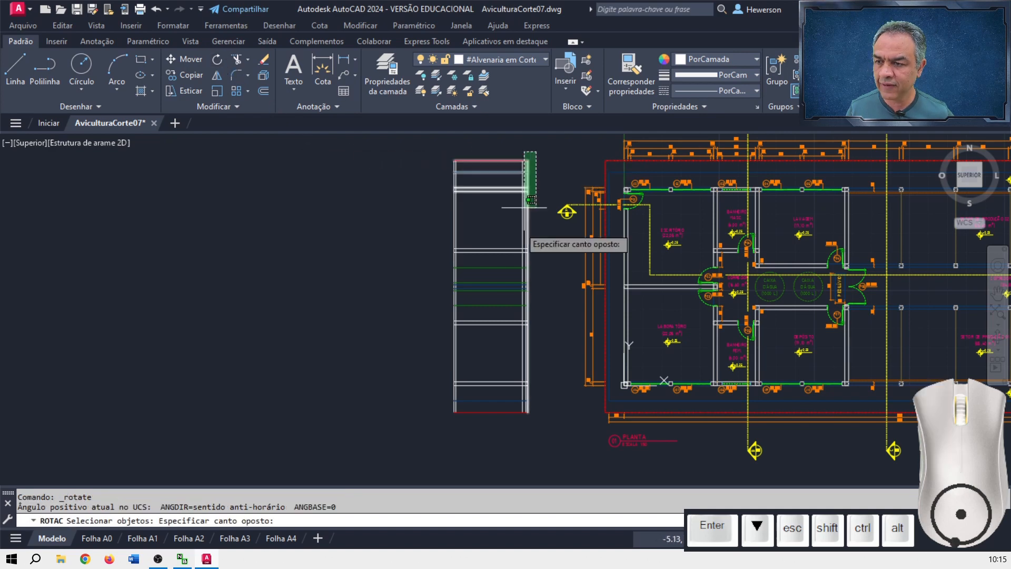
left_click(420, 425)
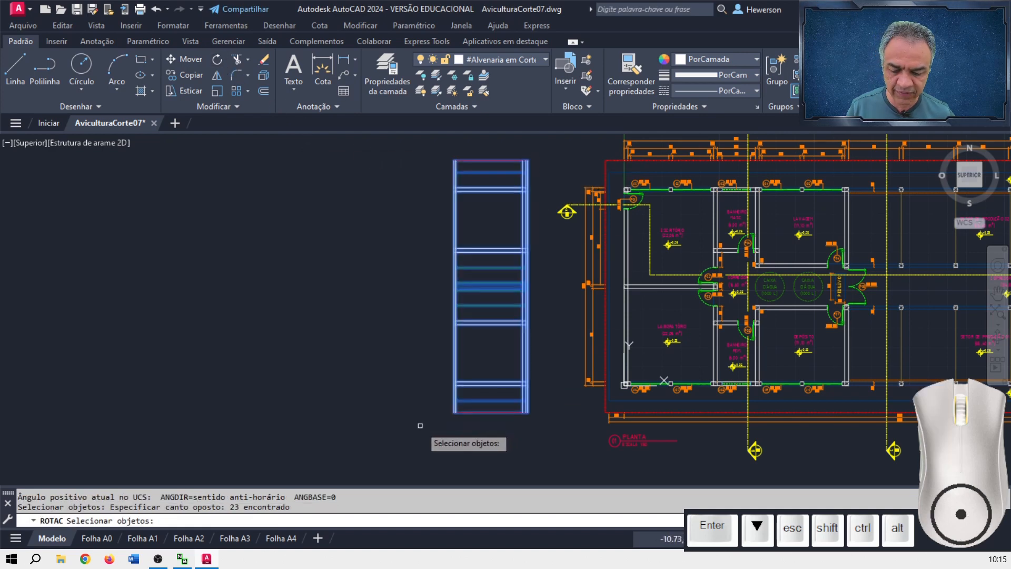
key("Return")
scroll(528, 152, "up", 5)
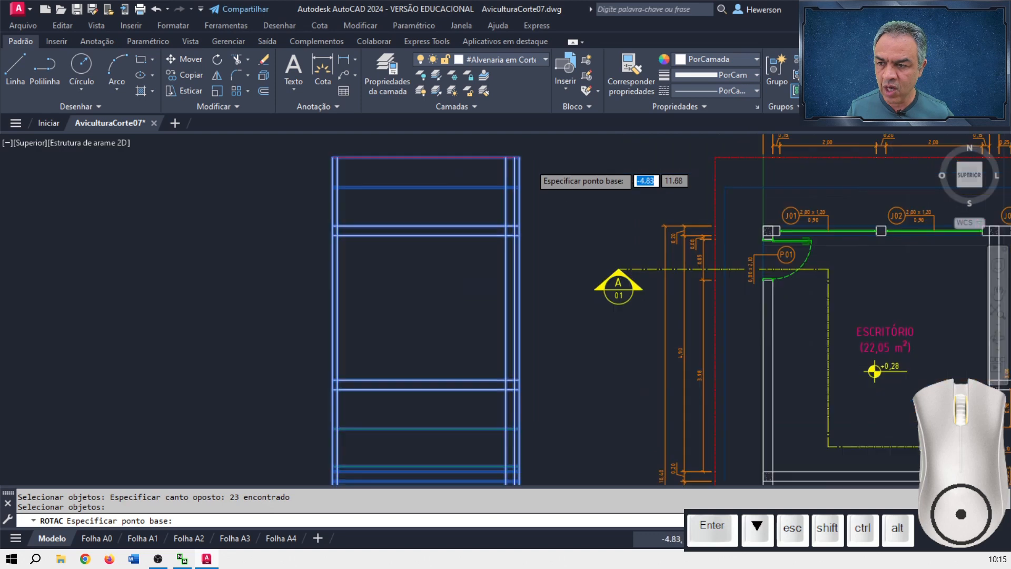
left_click(511, 154)
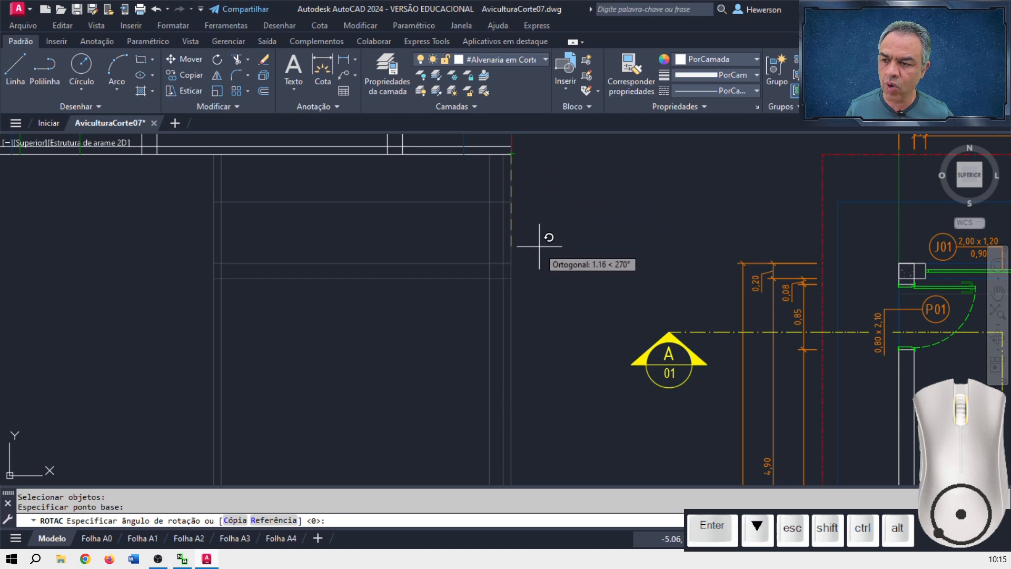
left_click(510, 263)
scroll(726, 311, "down", 3)
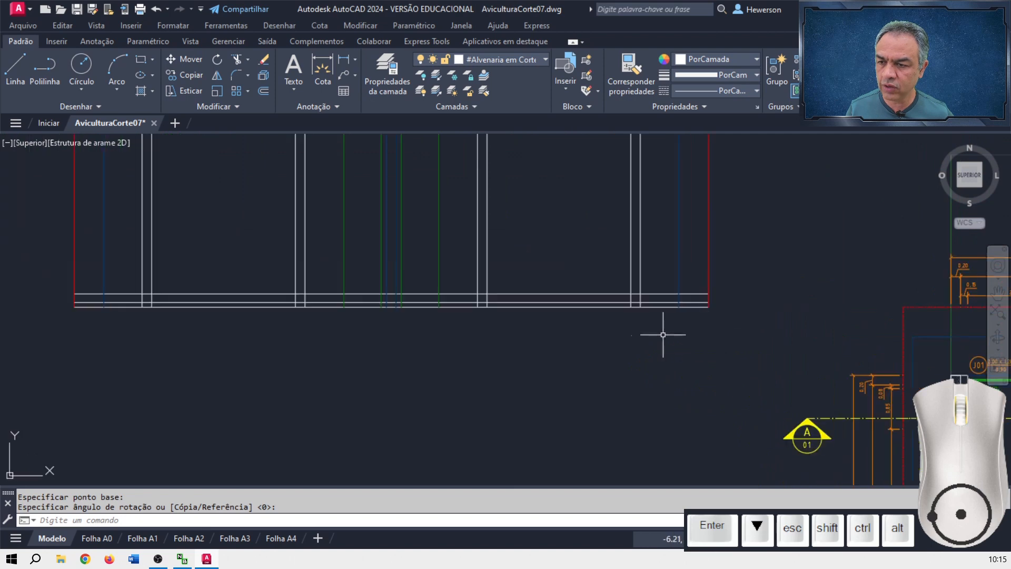
middle_click_drag(663, 334, 672, 410)
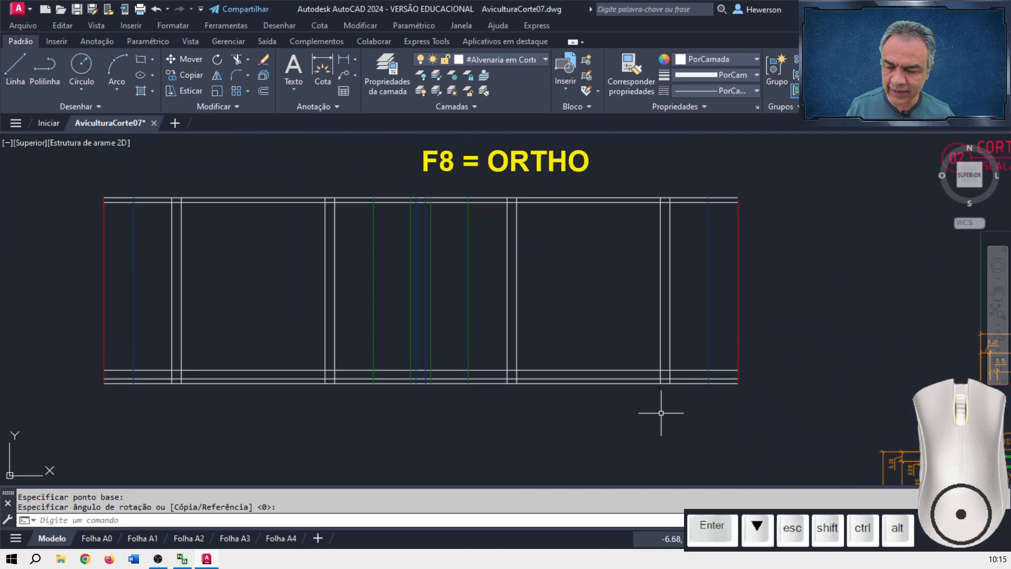
type("z")
key("Return")
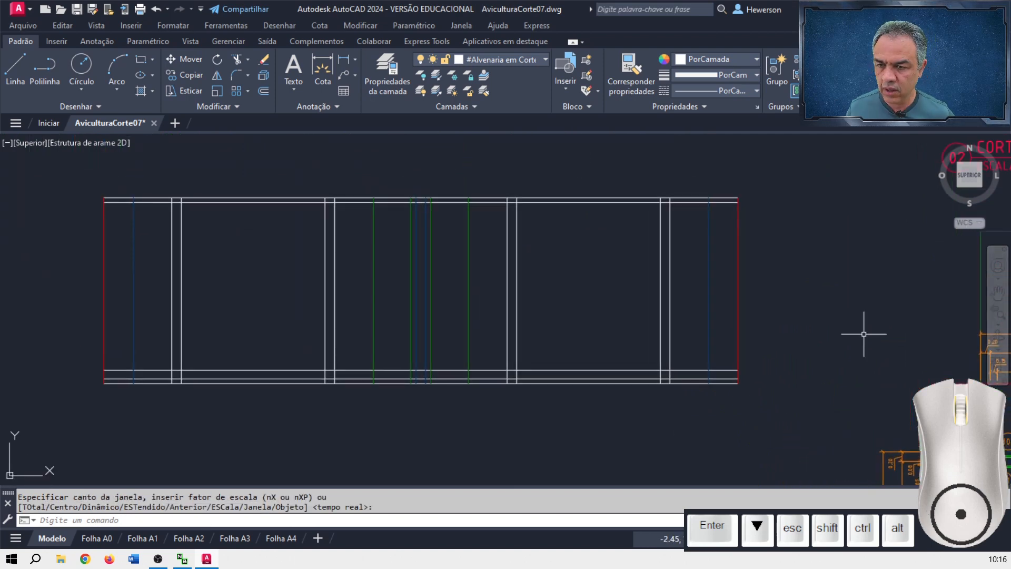
key("Escape")
Shorten the right red roof line from its lower end so it spans only the two uppermost horizontal lines.
left_click(739, 276)
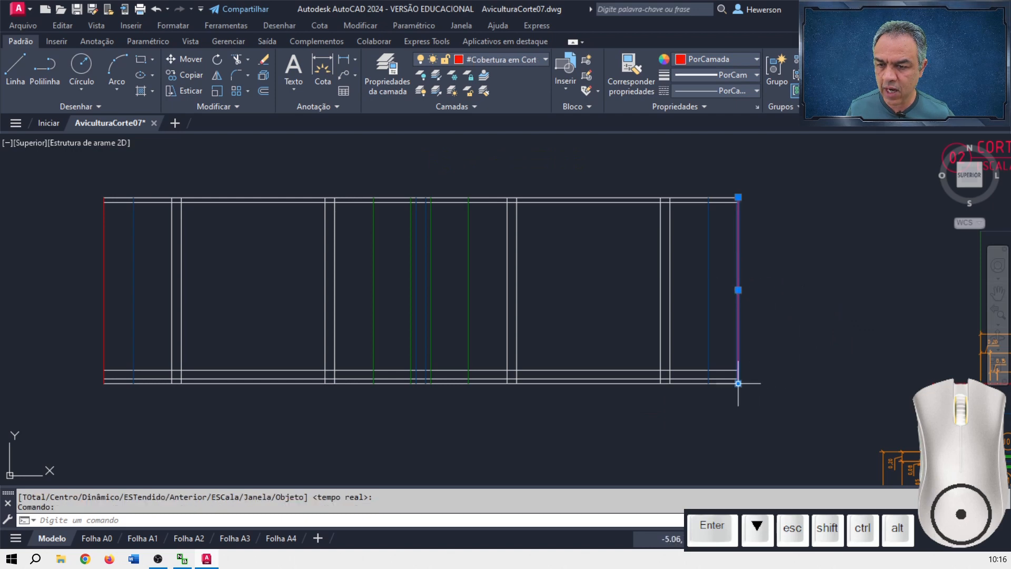
left_click(738, 383)
scroll(739, 221, "up", 4)
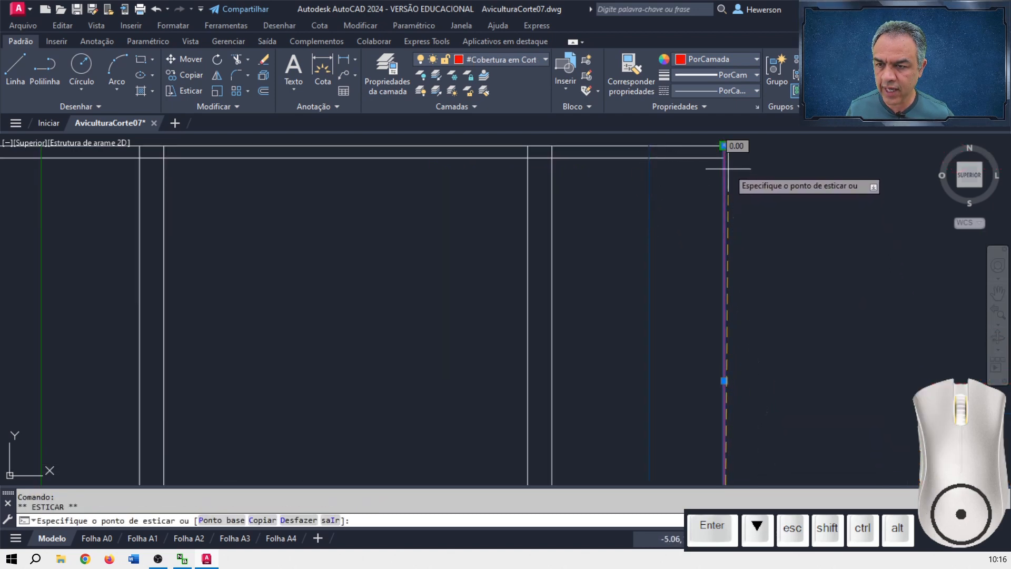
key("Escape")
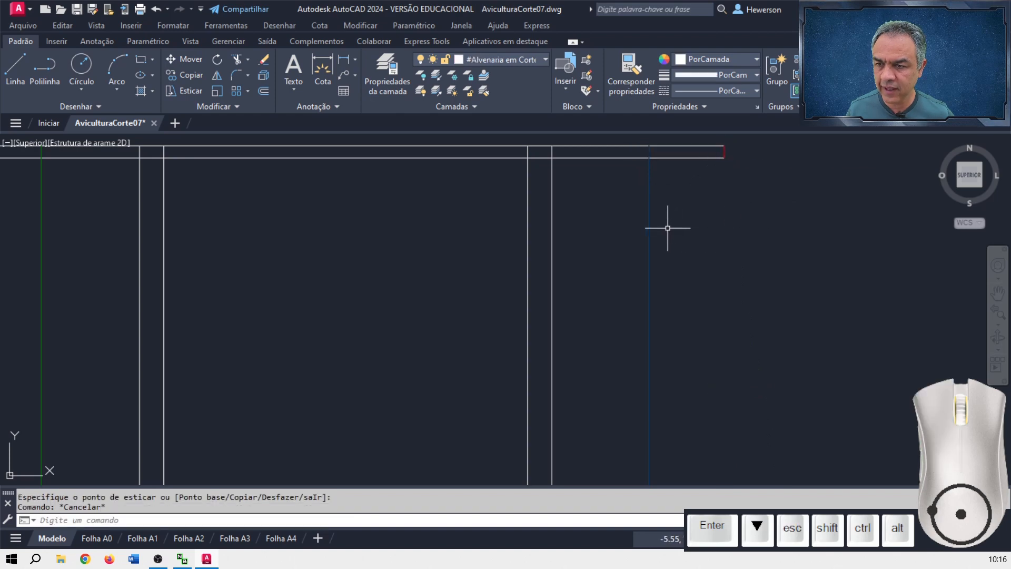
Shorten the right outer blue line from its upper end so it spans only the two lowest horizontal lines.
left_click(650, 220)
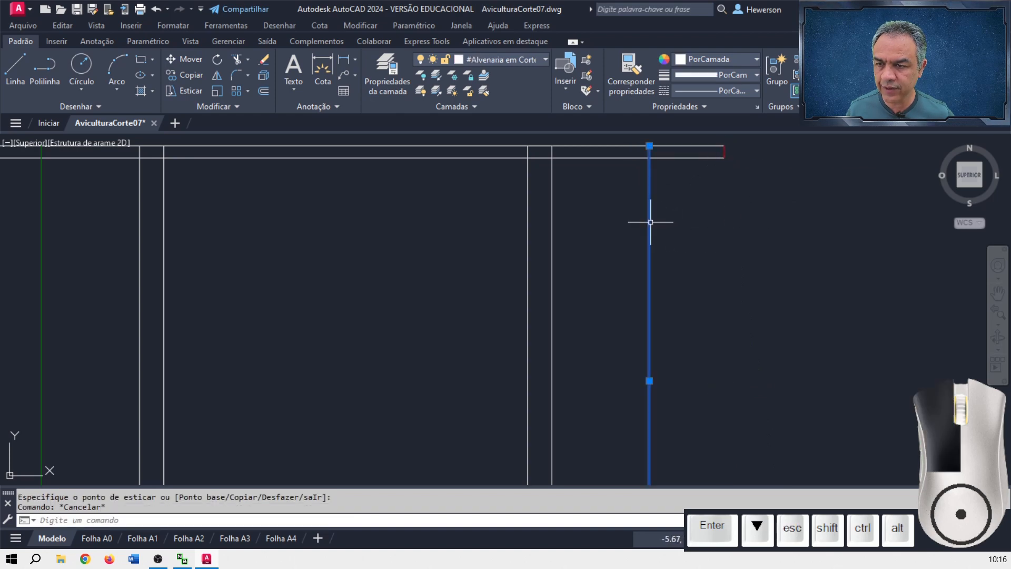
left_click(649, 146)
left_click(649, 145)
middle_click_drag(652, 156, 668, 305)
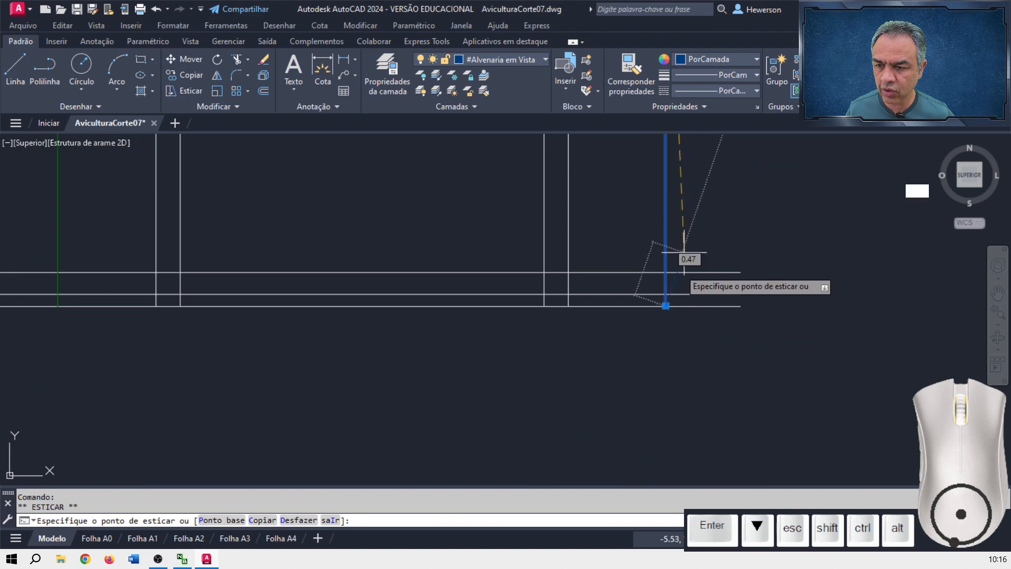
key("Escape")
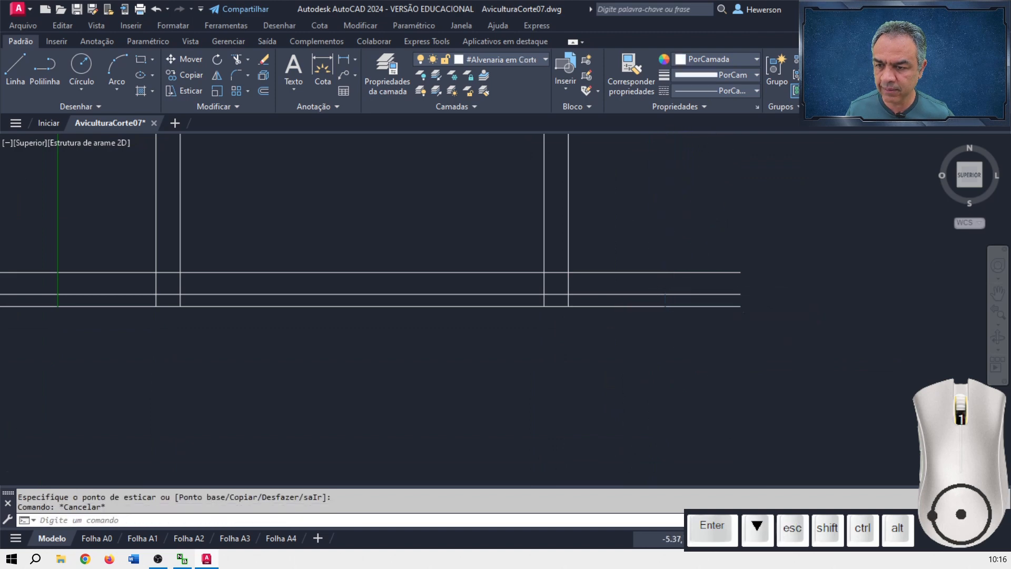
Shorten the left outer blue line from its upper end so it spans only the two lowest horizontal lines.
scroll(695, 292, "down", 5)
middle_click_drag(475, 249, 756, 282)
scroll(592, 248, "up", 4)
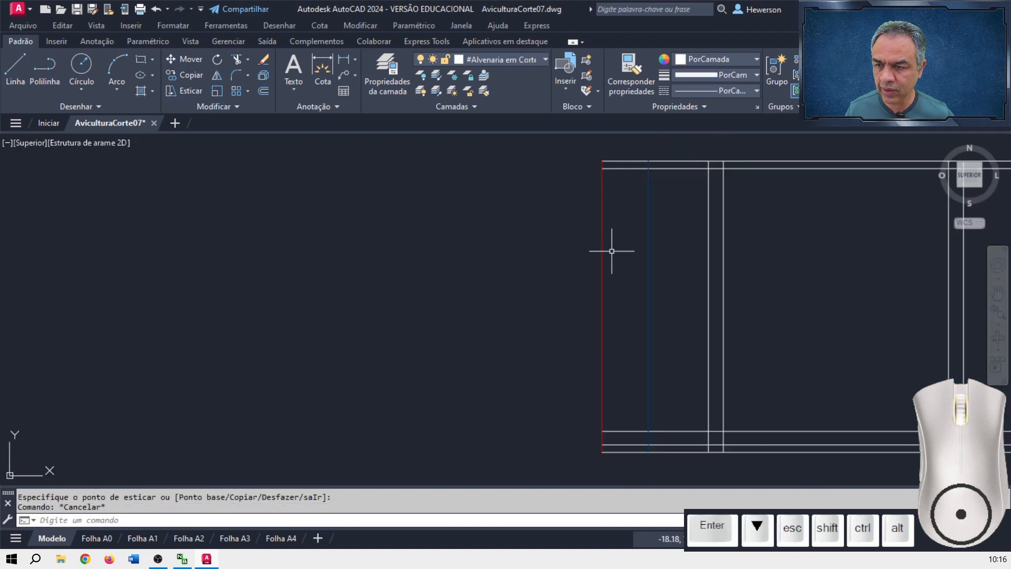
left_click(647, 245)
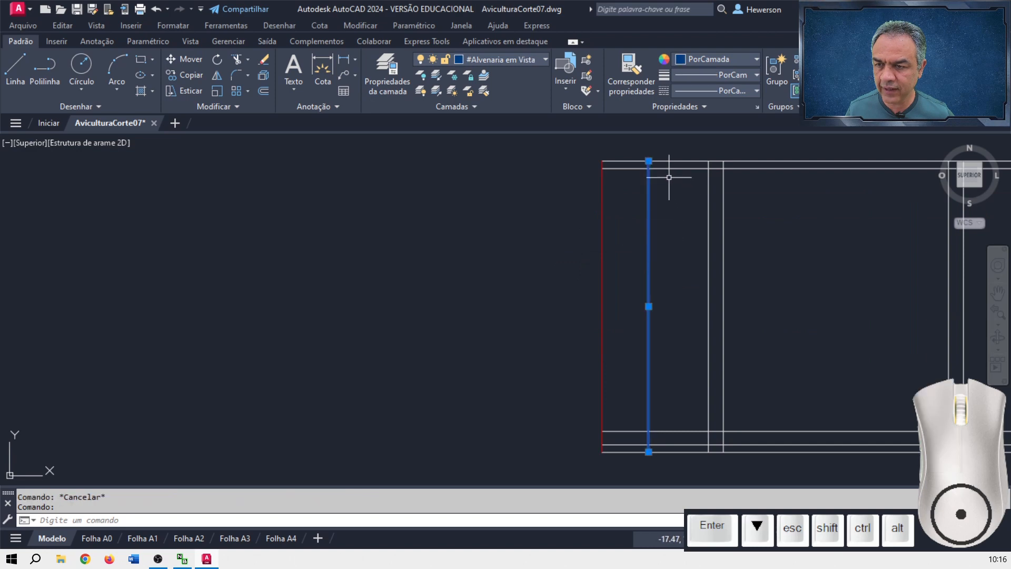
left_click(649, 161)
scroll(658, 436, "up", 4)
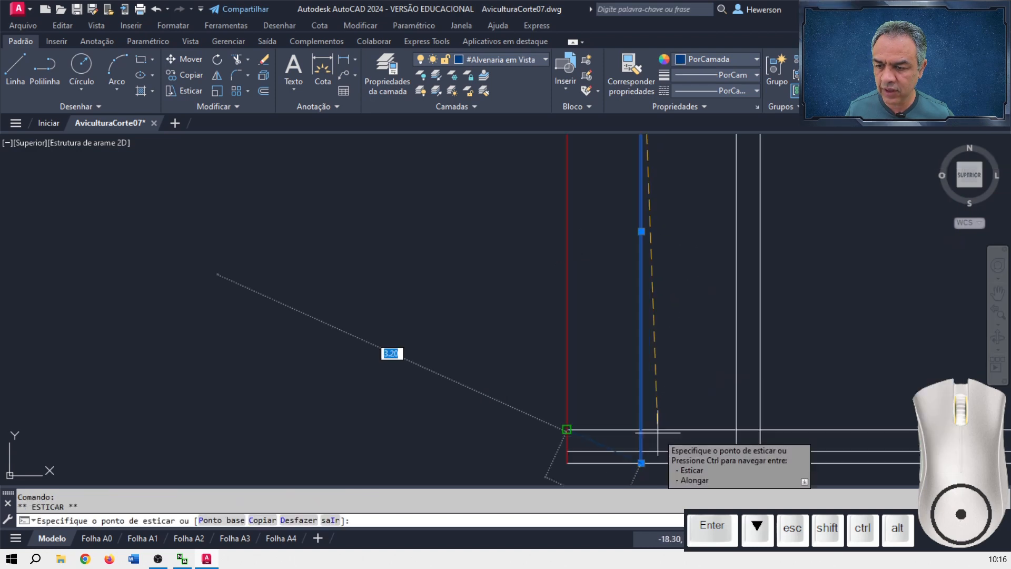
key("Escape")
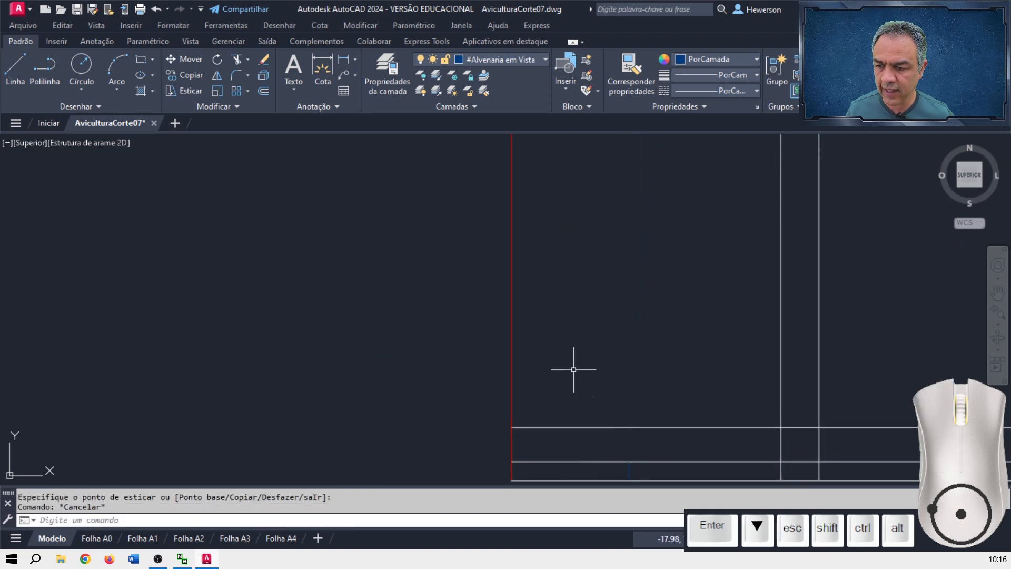
Shorten the left red roof line from its lower end so it spans only the two uppermost horizontal lines.
left_click(511, 341)
middle_click_drag(579, 342, 591, 271)
left_click(523, 409)
scroll(571, 219, "down", 2)
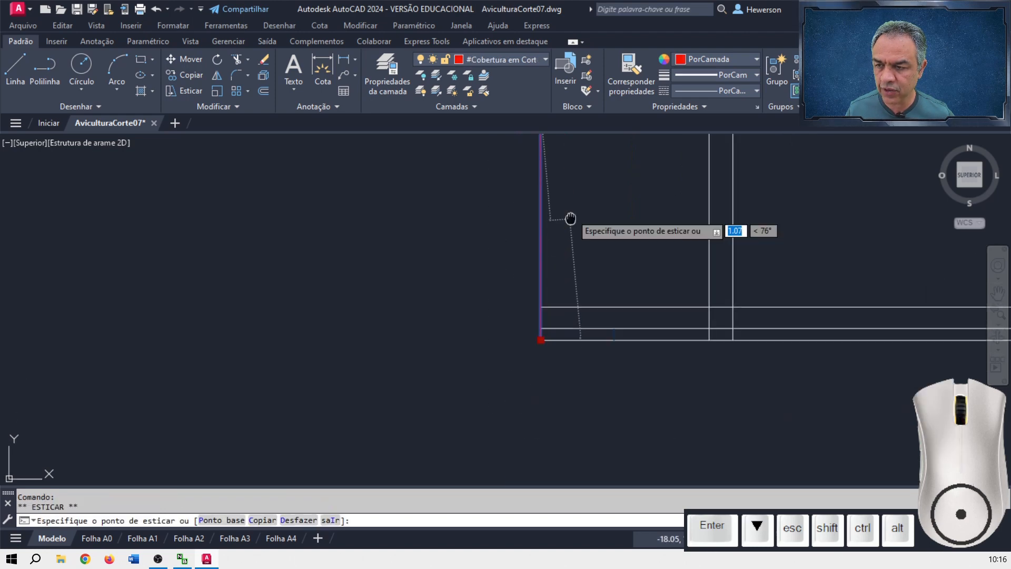
middle_click_drag(571, 219, 518, 526)
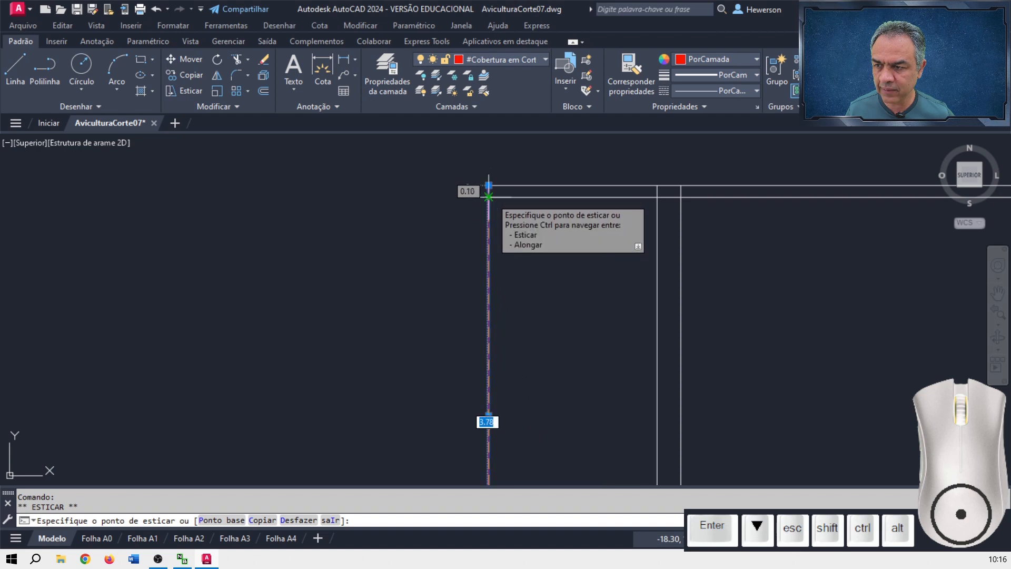
left_click(489, 197)
key("Escape")
scroll(648, 248, "down", 4)
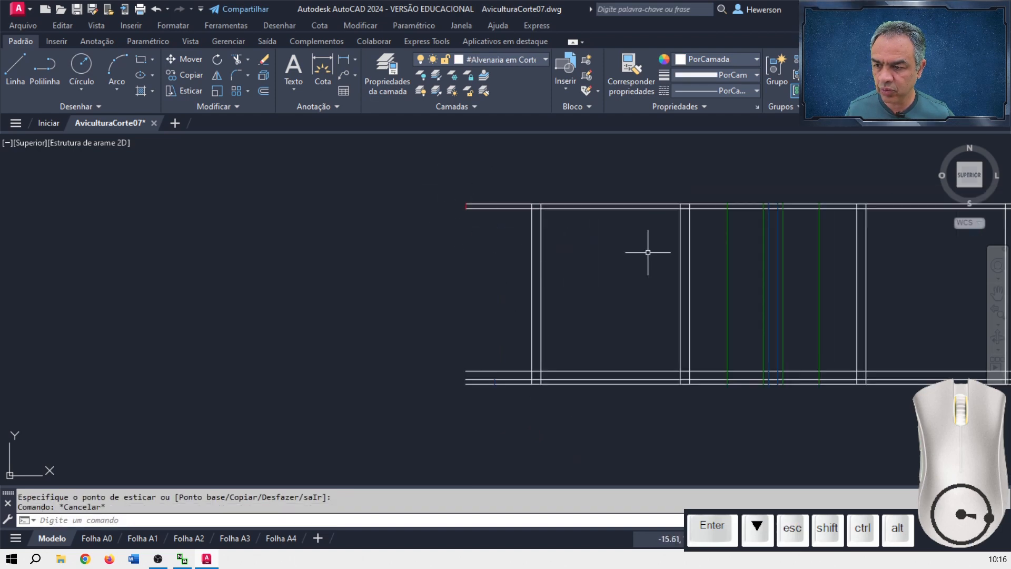
Trim the horizontal lines' overhangs on both sides, ending the upper and floor lines at the outer walls and the ground lines at the short blue lines.
left_click(237, 59)
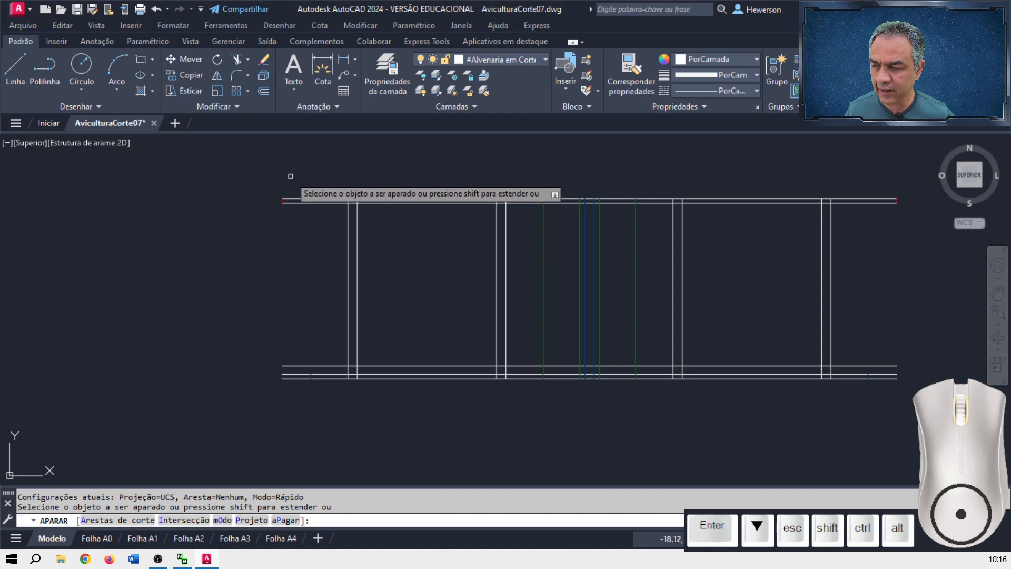
left_click(292, 176)
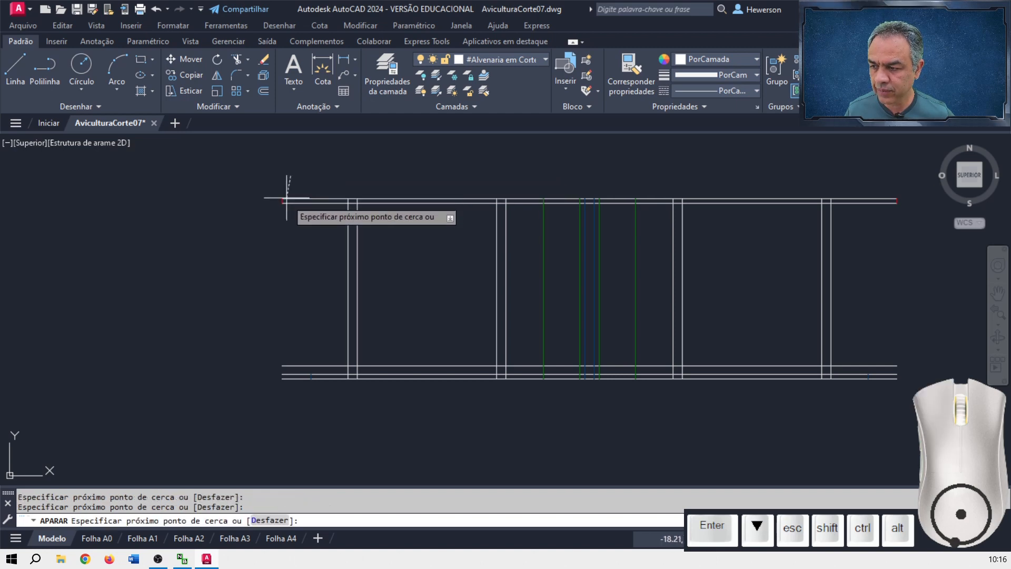
right_click(294, 395)
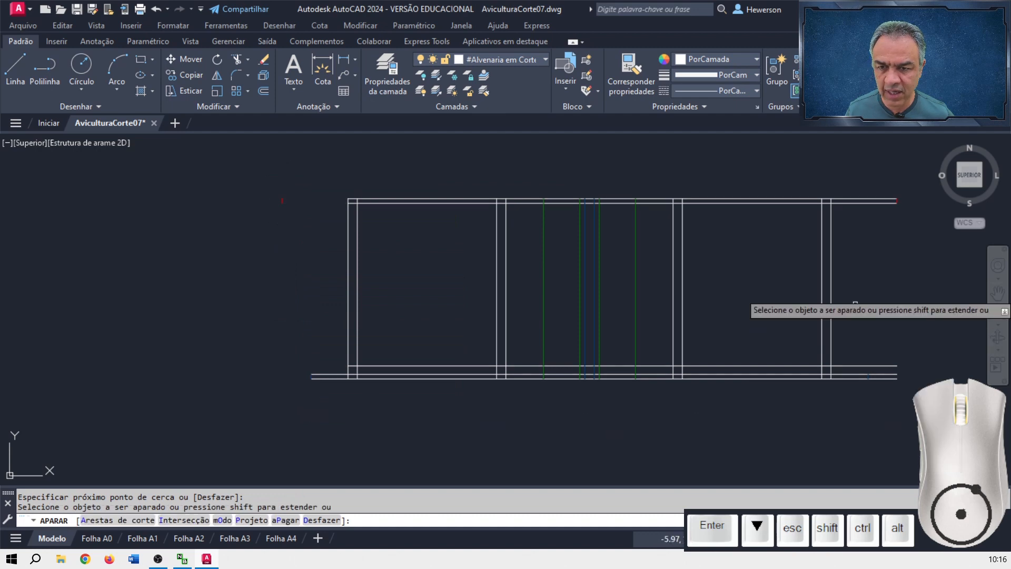
left_click(889, 182)
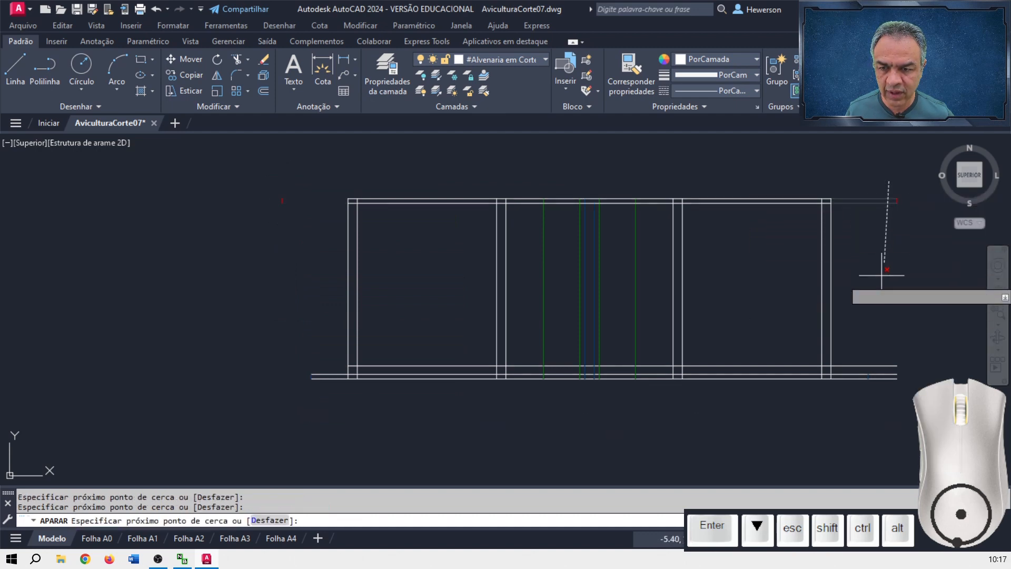
right_click(887, 394)
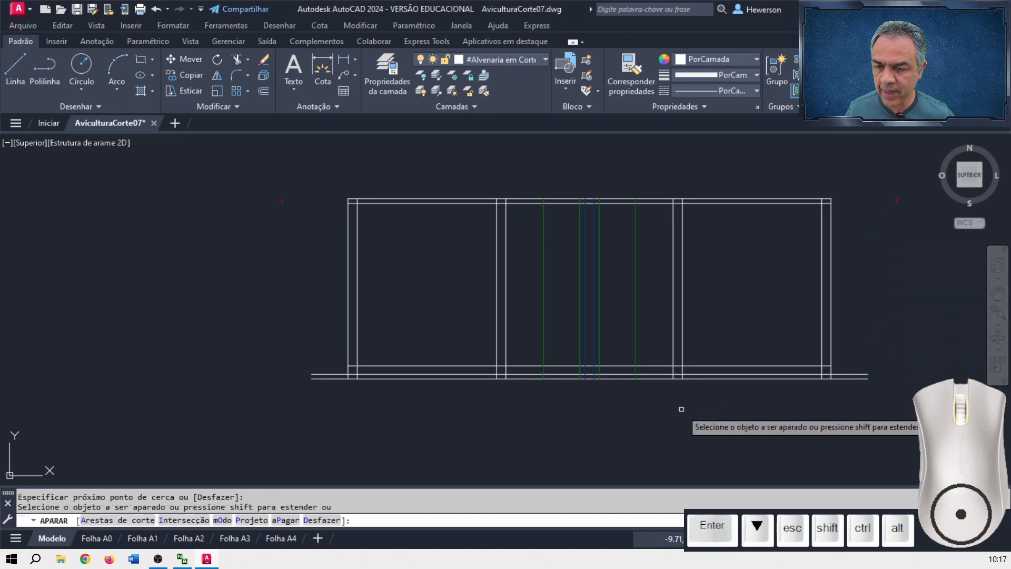
Trim all vertical wall, green and blue line segments lying between the two lowest horizontal lines.
scroll(681, 409, "up", 2)
mouse_move(688, 399)
middle_mouse_down()
mouse_move(630, 372)
mouse_move(639, 347)
mouse_move(664, 351)
middle_mouse_up()
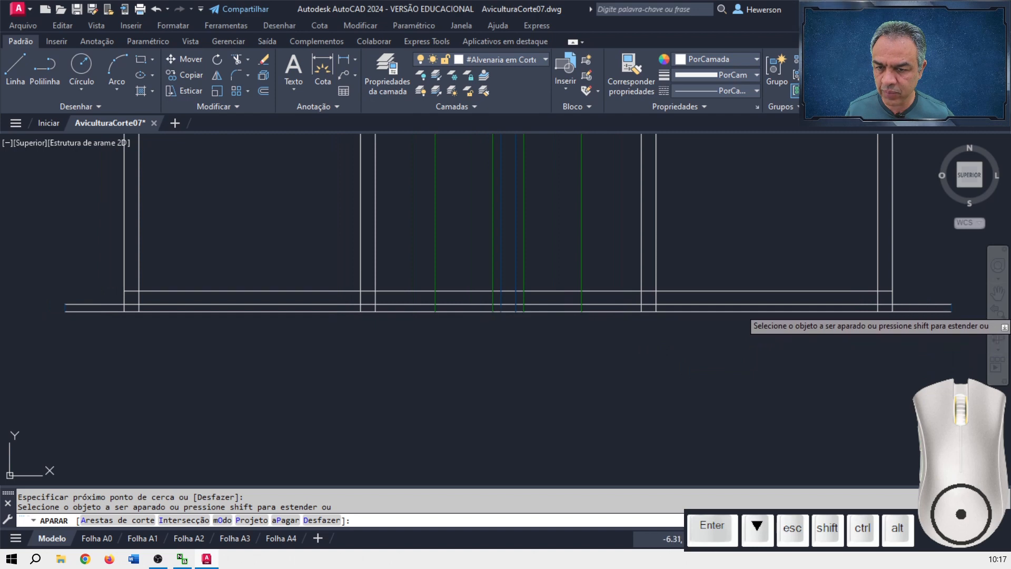
left_click(905, 308)
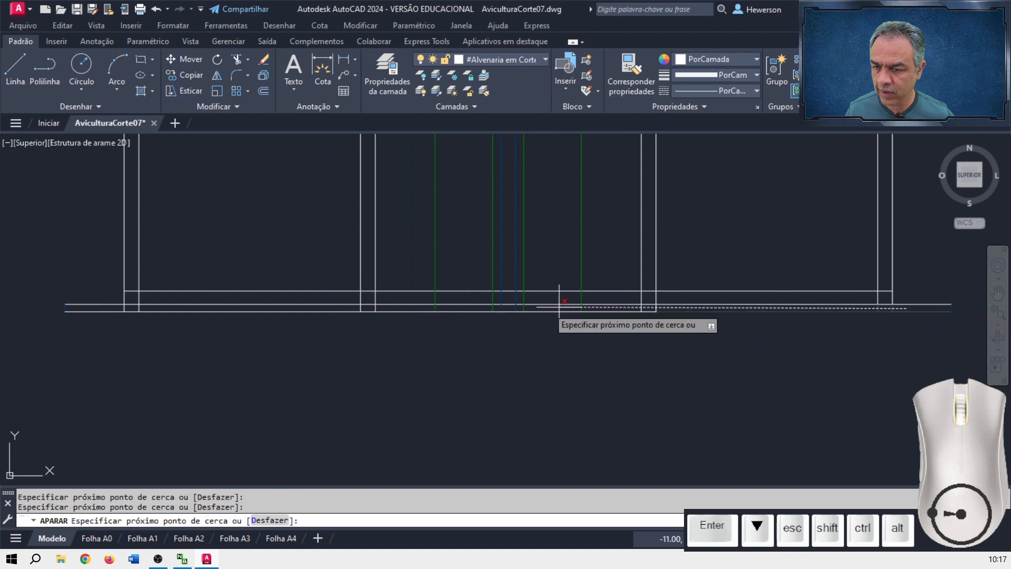
left_click(119, 306)
key("Return")
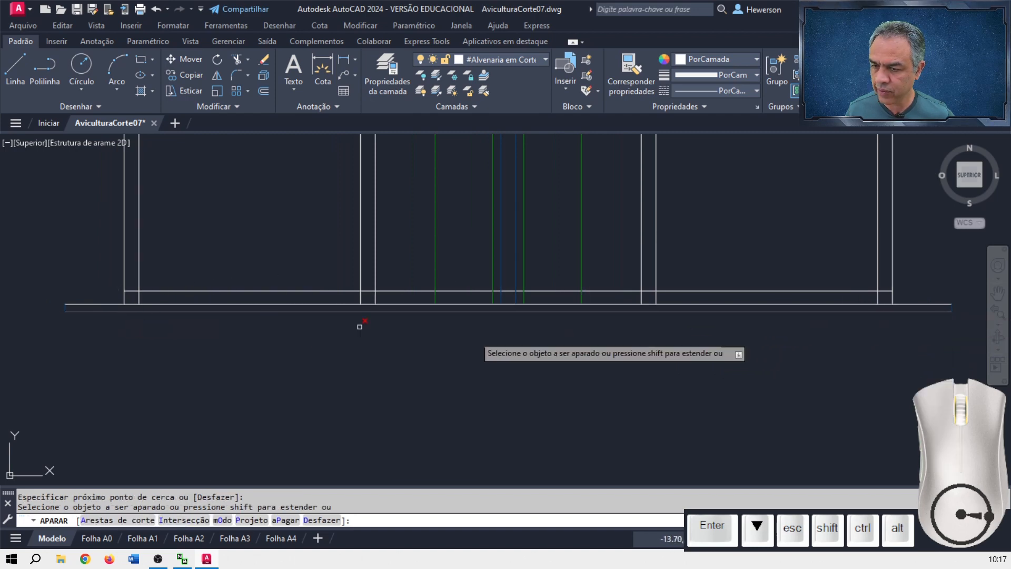
Trim the inner vertical segments below the floor line and the upper ground line between the outer walls, keeping the outer wall faces.
left_click(887, 297)
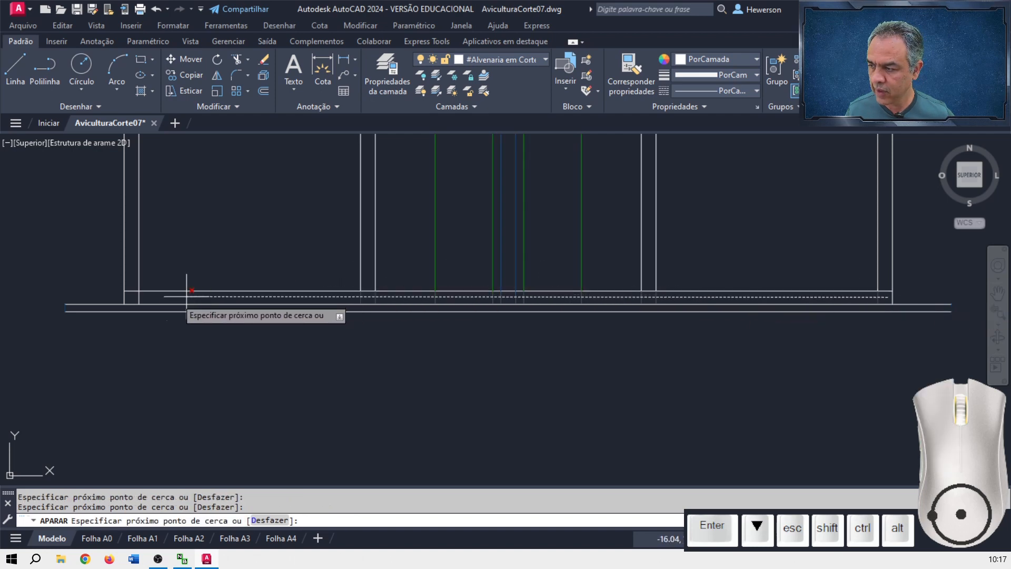
left_click(136, 299)
key("Return")
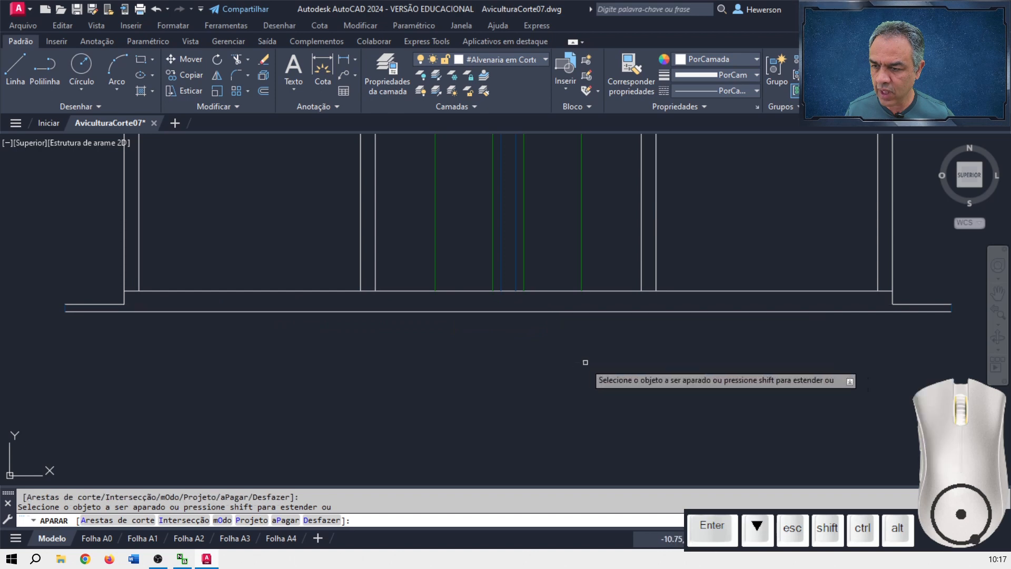
Trim the vertical segments between the two uppermost horizontal lines, keeping only the outer wall faces.
mouse_move(706, 226)
middle_mouse_down()
mouse_move(702, 395)
mouse_move(713, 384)
middle_mouse_up()
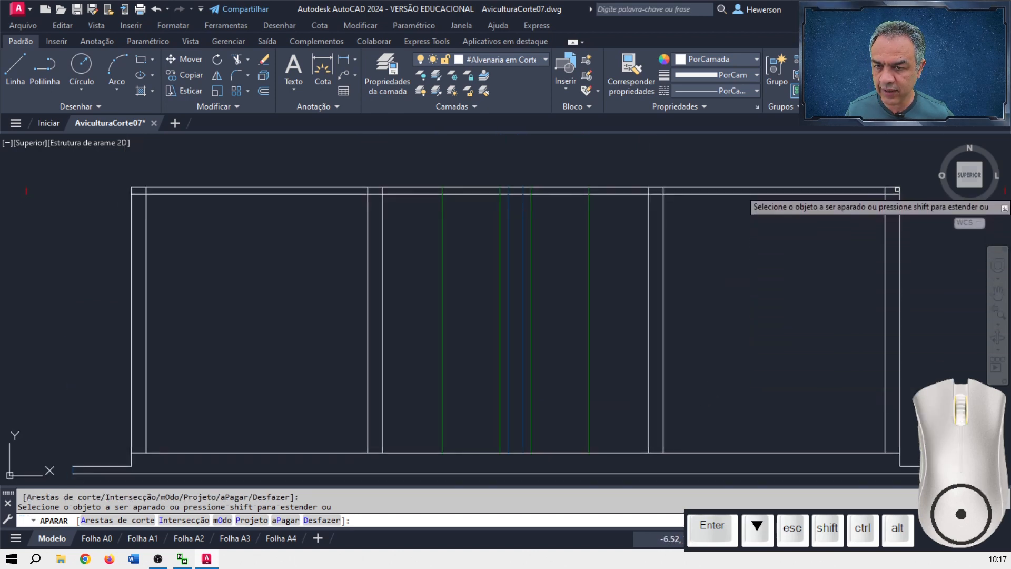
left_click(895, 190)
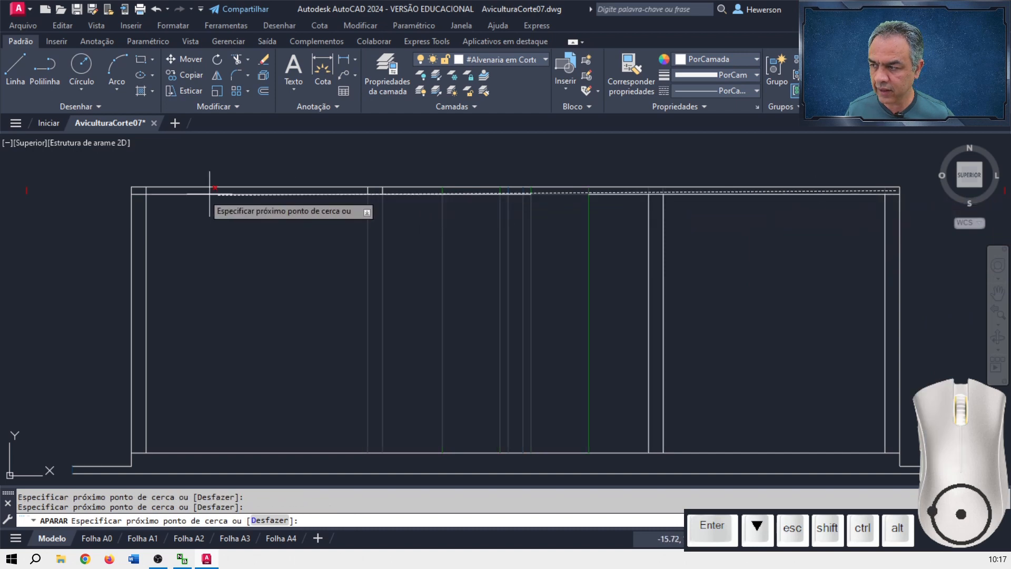
left_click(136, 190)
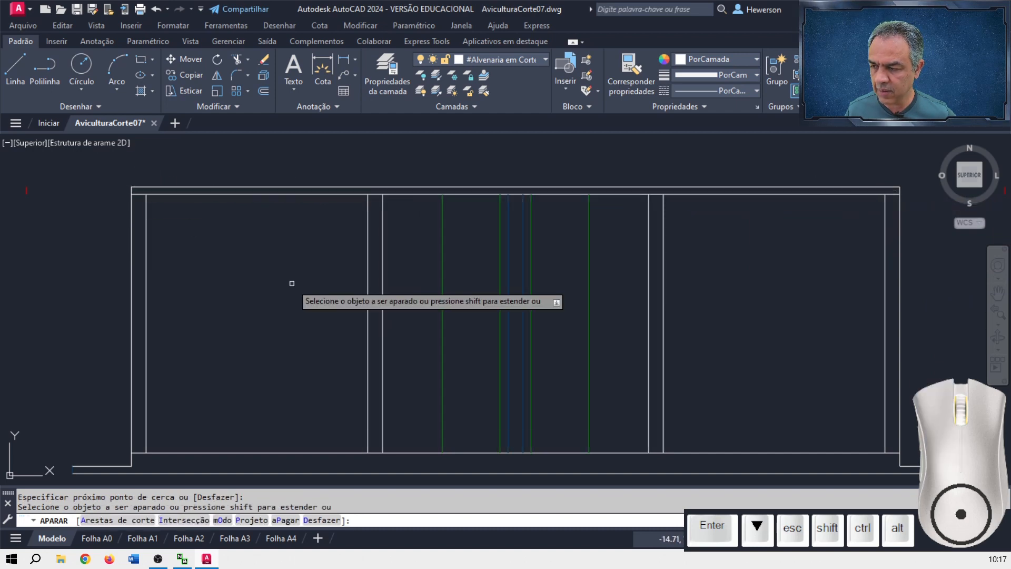
key("Return")
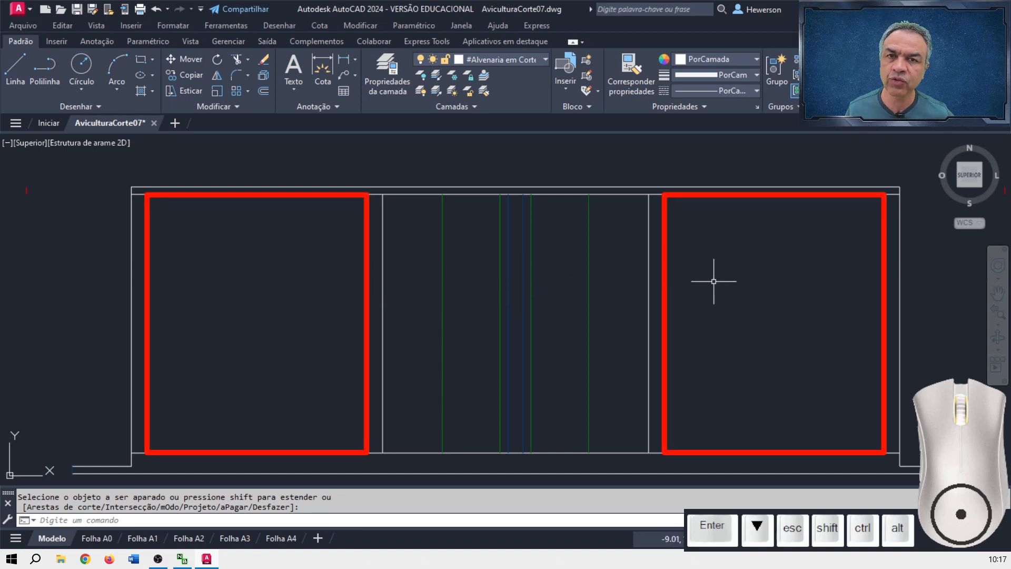
Offset the floor line 0.03 downward to create a lower floor level line.
mouse_move(710, 282)
middle_mouse_down()
mouse_move(674, 269)
mouse_move(684, 243)
mouse_move(691, 258)
middle_mouse_up()
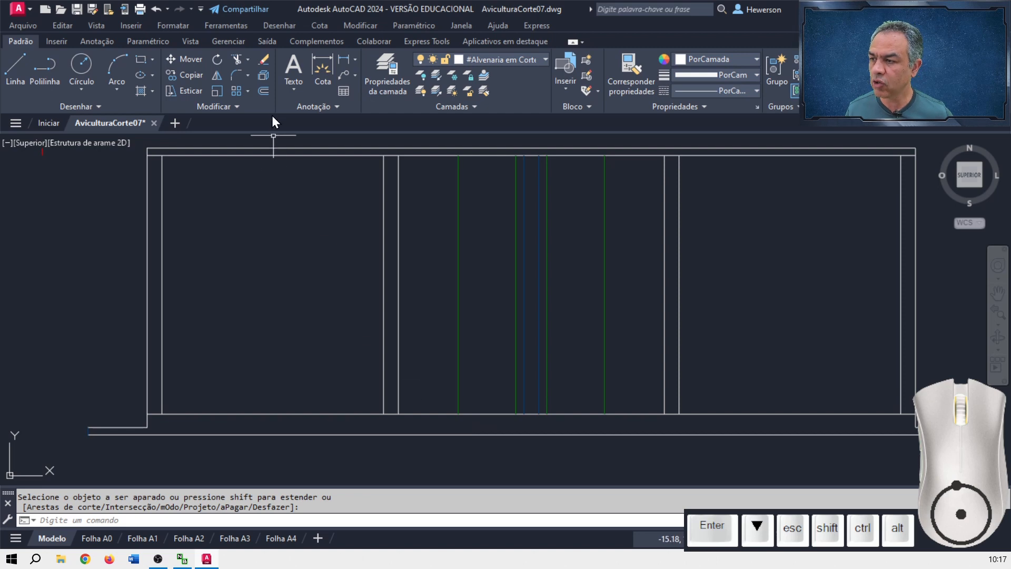
left_click(264, 90)
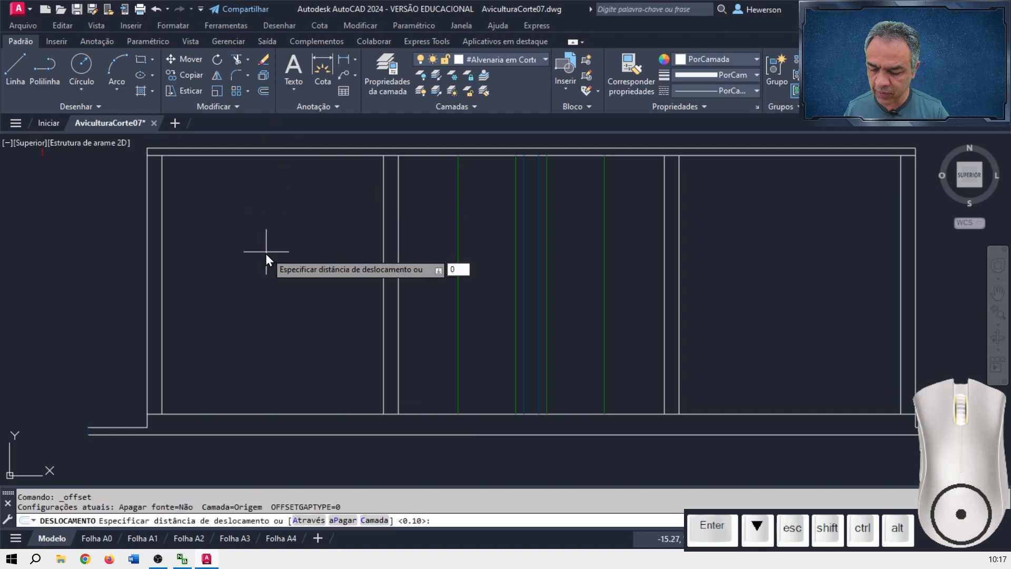
key("Return")
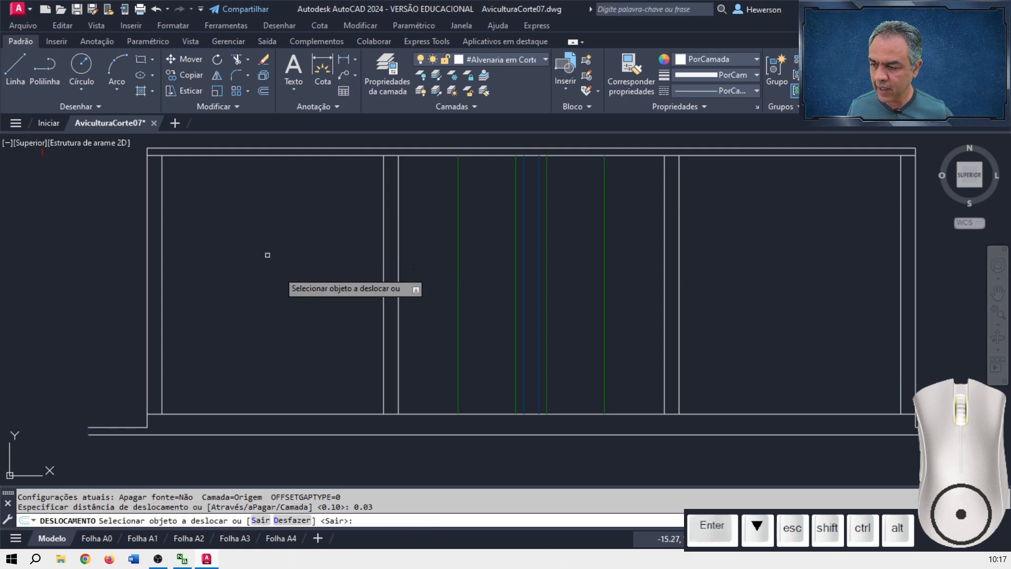
left_click(329, 412)
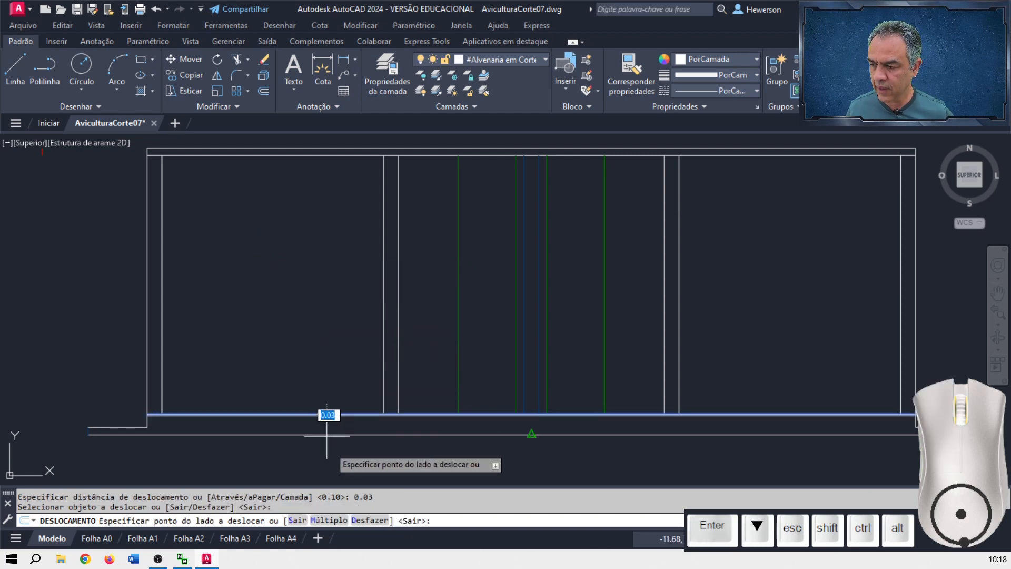
left_click(338, 422)
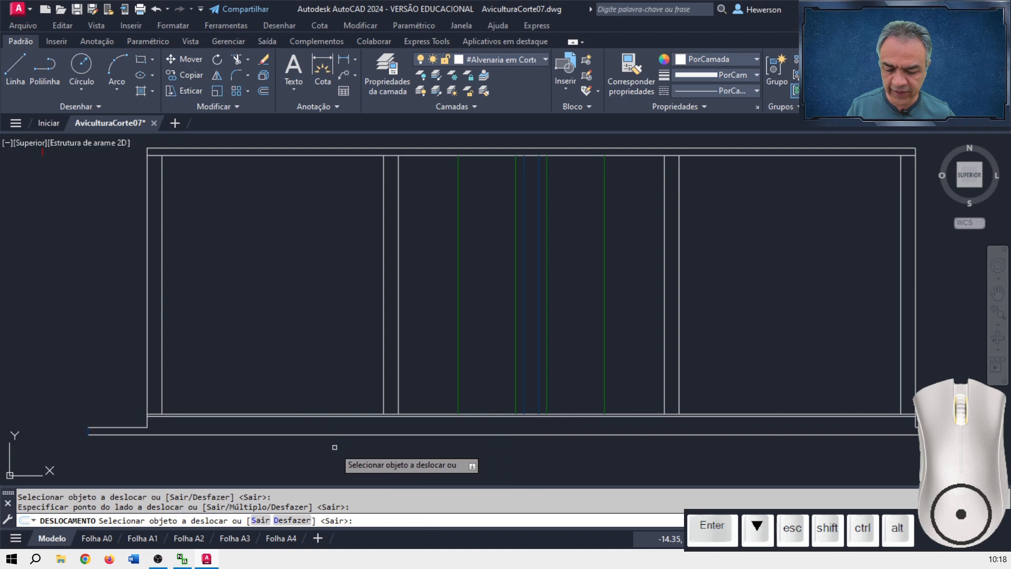
key("Return")
Extend the two wall lines bordering the left room down to the lower floor line.
scroll(317, 397, "up", 5)
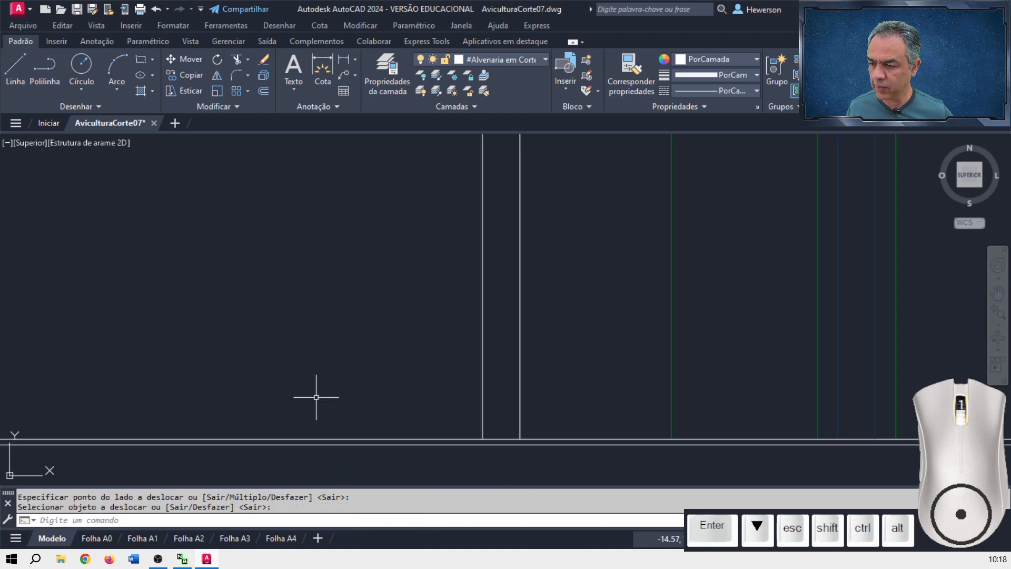
mouse_move(320, 392)
middle_mouse_down()
mouse_move(341, 371)
mouse_move(527, 320)
middle_mouse_up()
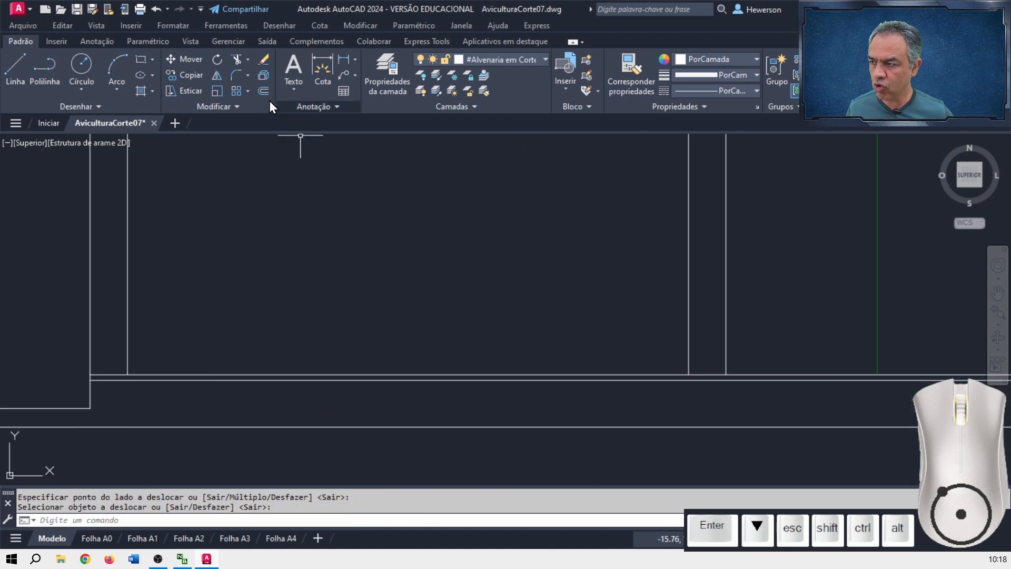
left_click(248, 60)
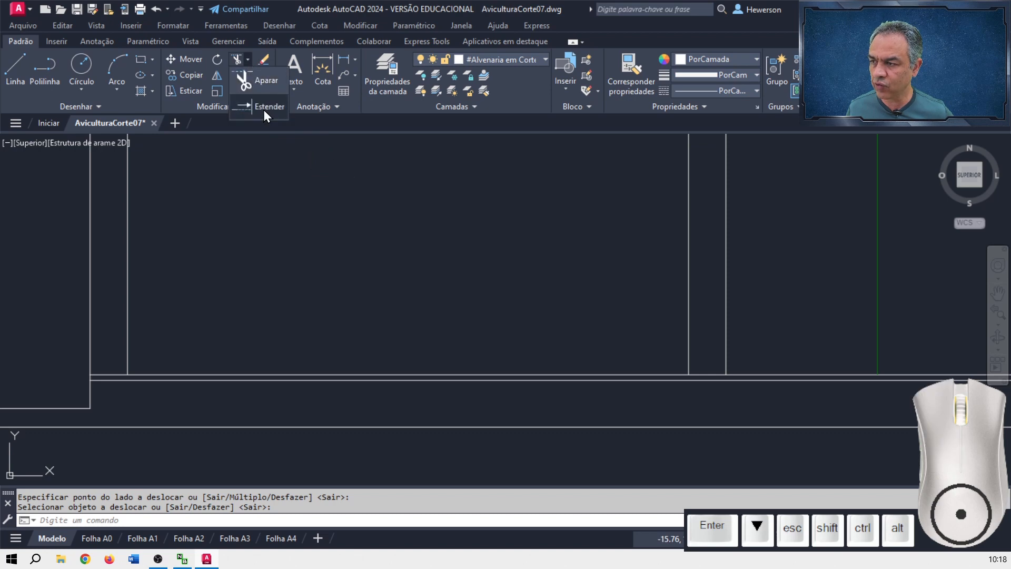
left_click(264, 108)
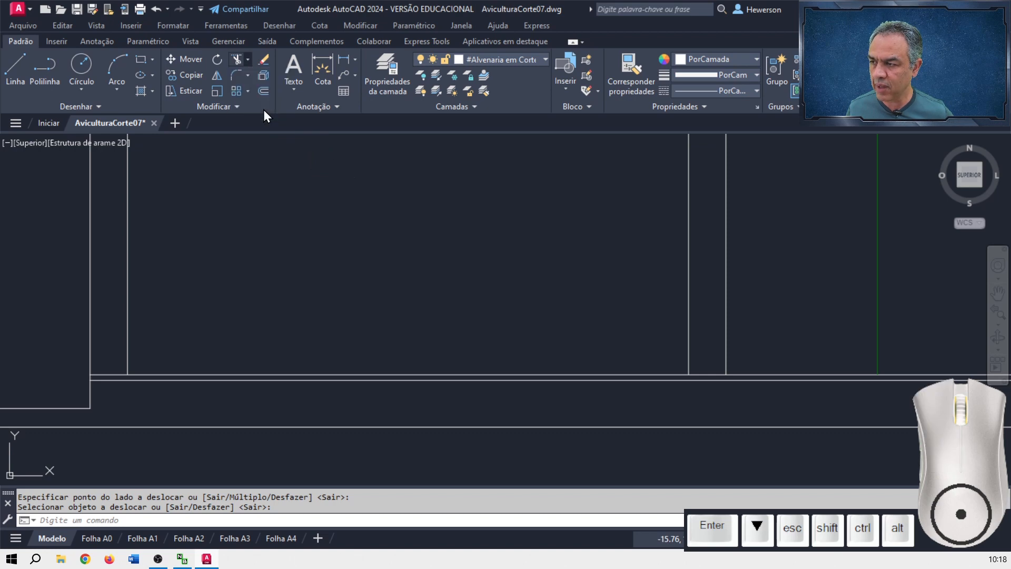
left_click(701, 342)
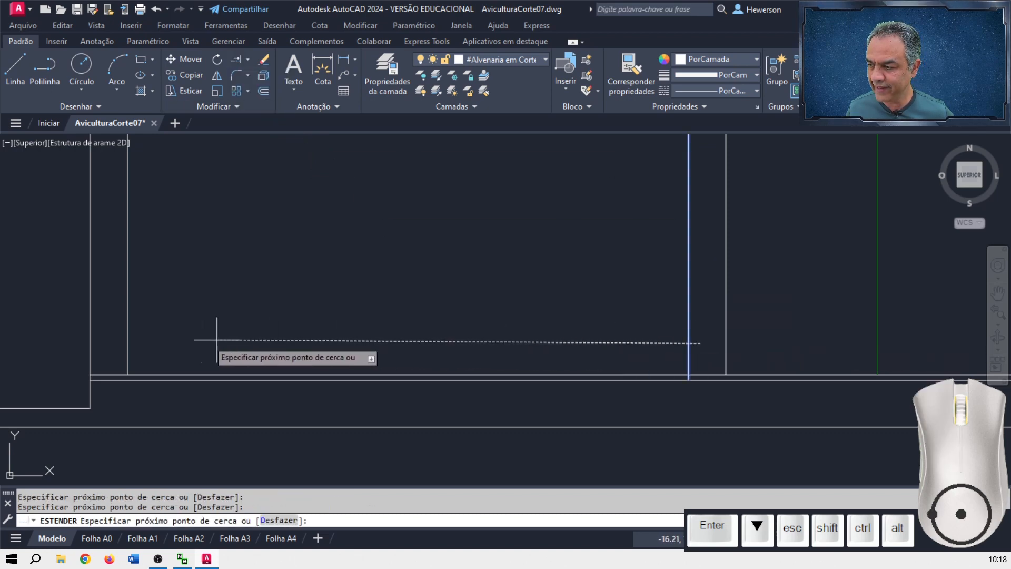
left_click(123, 339)
Extend the two wall lines bordering the right room down to the lower floor line.
scroll(413, 334, "down", 2)
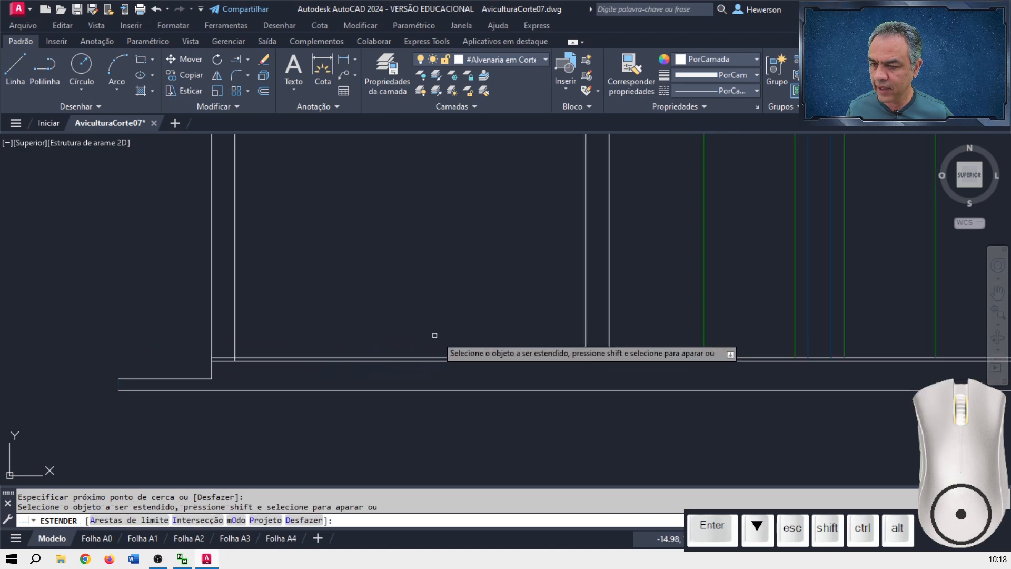
middle_click_drag(678, 327, 121, 330)
scroll(471, 317, "down", 2)
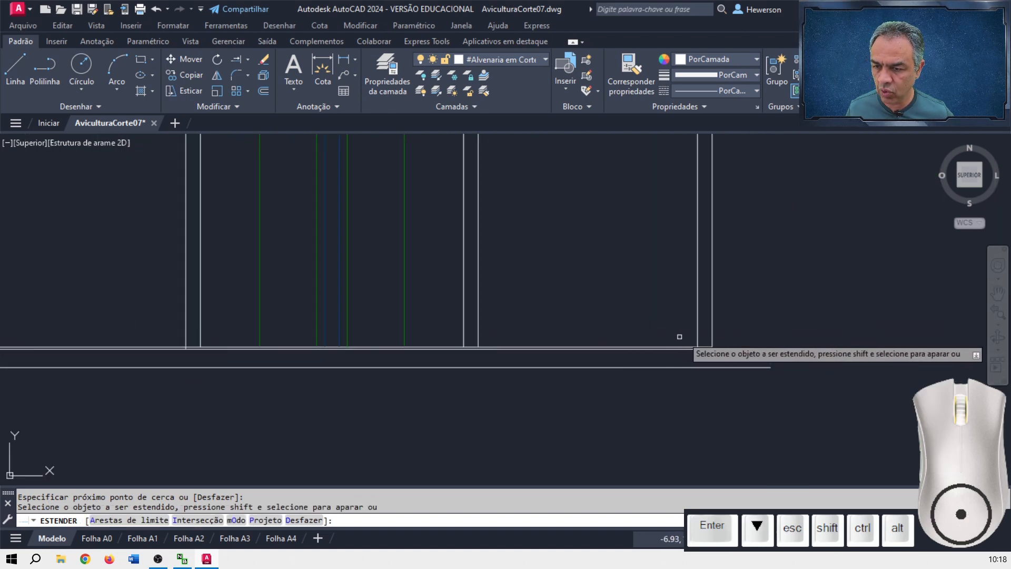
left_click(705, 335)
left_click(473, 338)
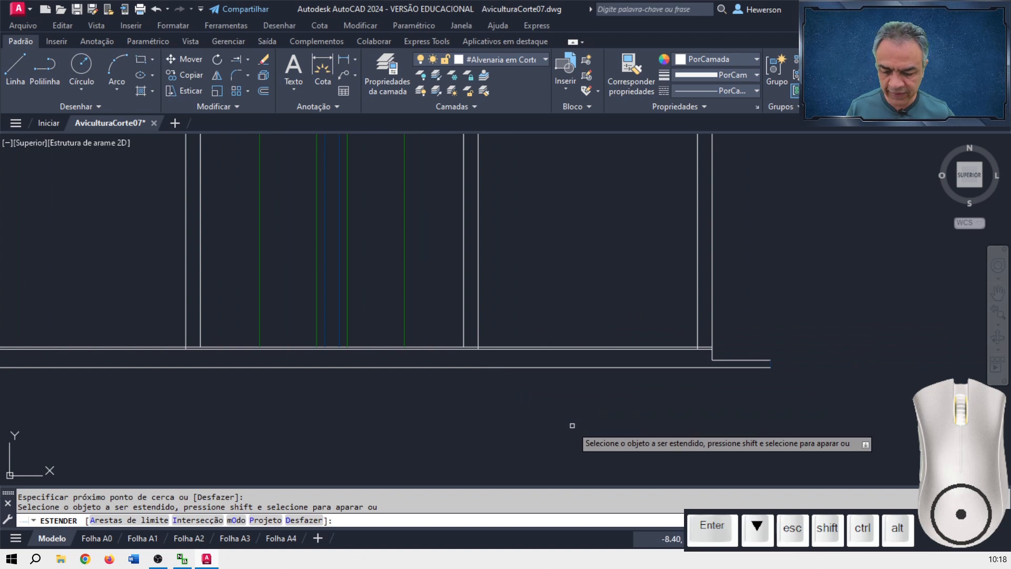
key("Return")
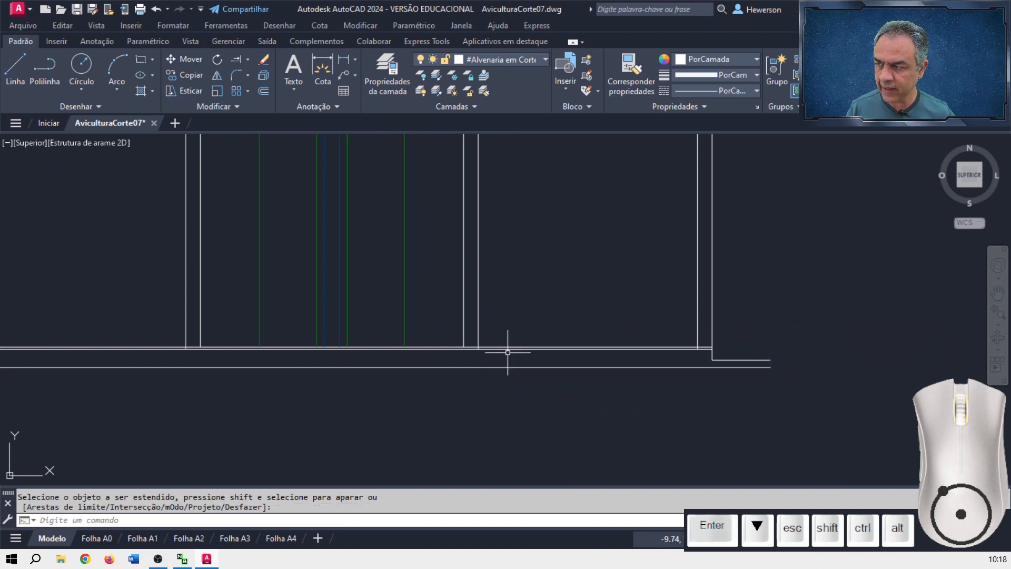
Trim away the upper floor line across the right room and the right outer wall's thickness.
left_click(253, 77)
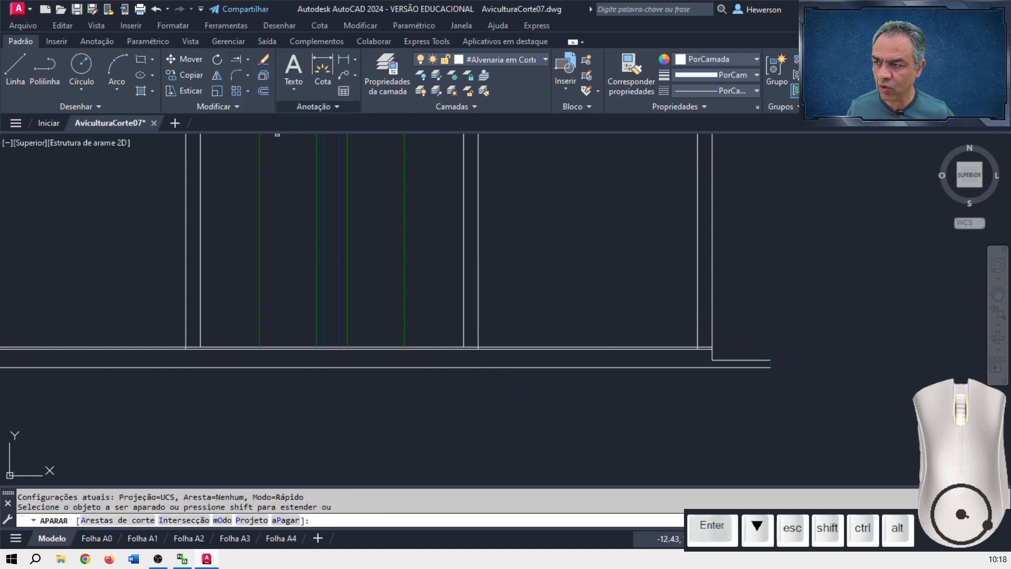
scroll(717, 361, "up", 4)
middle_click_drag(672, 356, 846, 360)
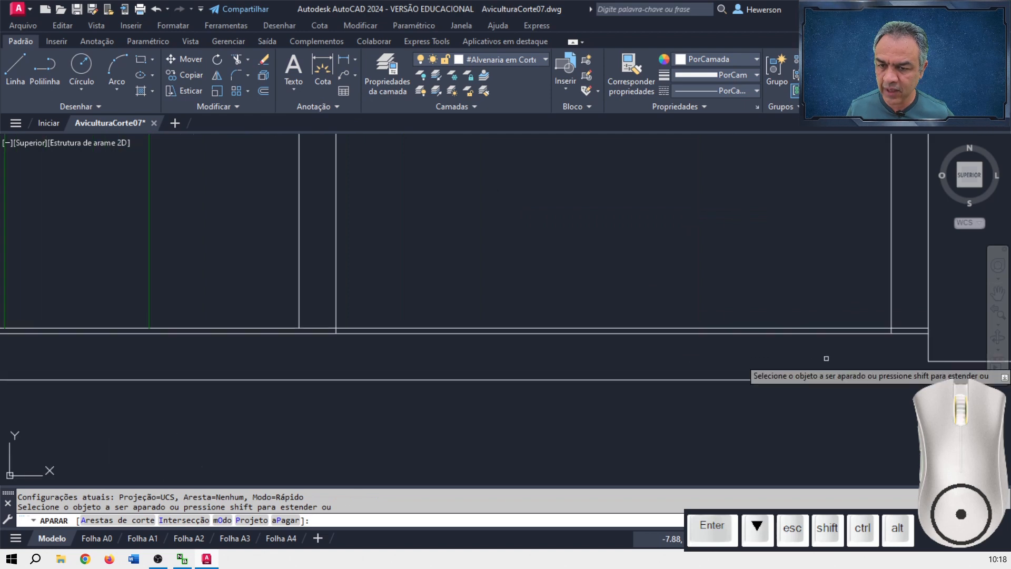
left_click(874, 329)
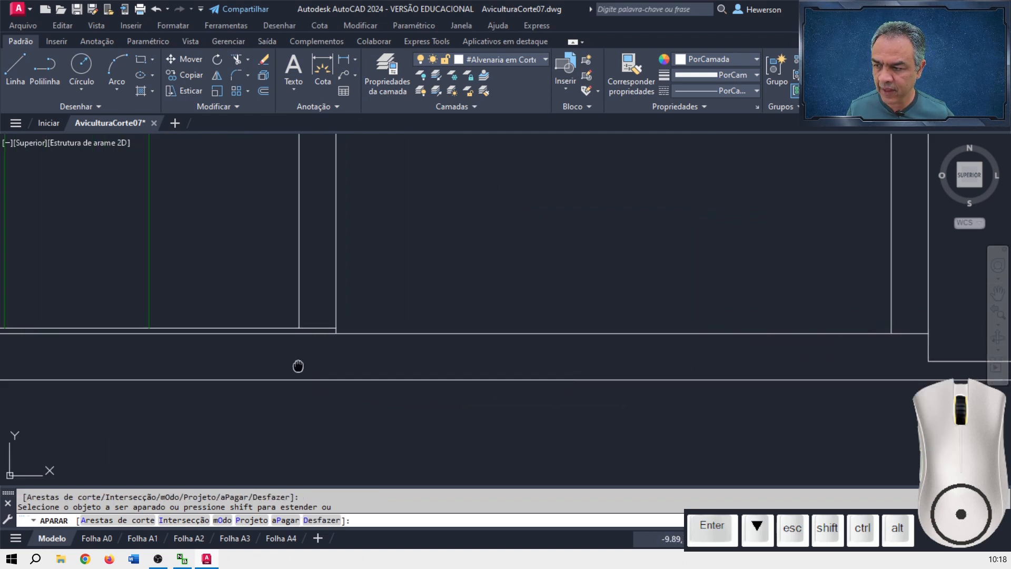
Trim away the lower floor line across the central room, including beneath its two side walls.
middle_click_drag(298, 366, 842, 363)
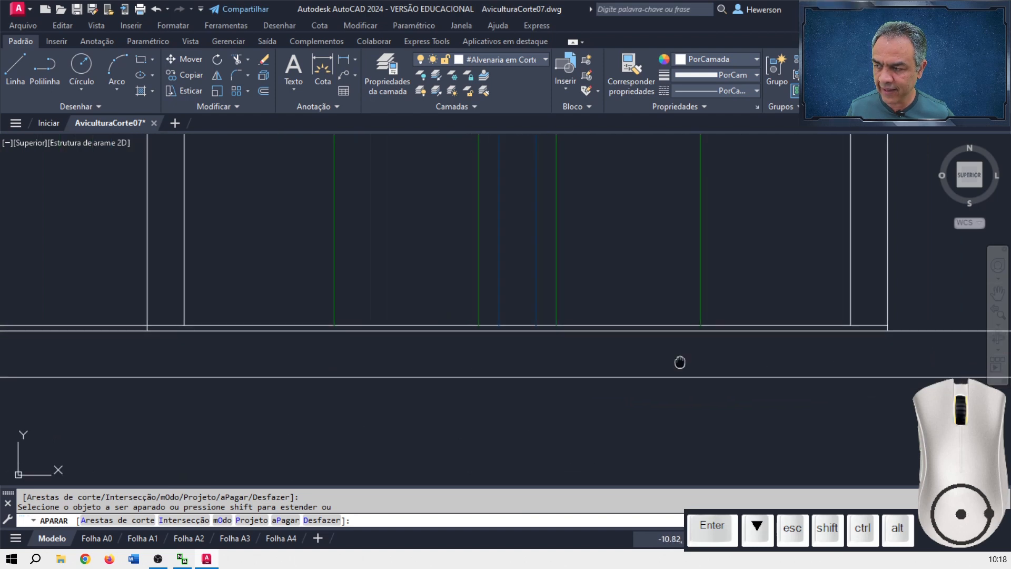
mouse_move(679, 362)
middle_mouse_down()
mouse_move(763, 361)
mouse_move(698, 371)
middle_mouse_up()
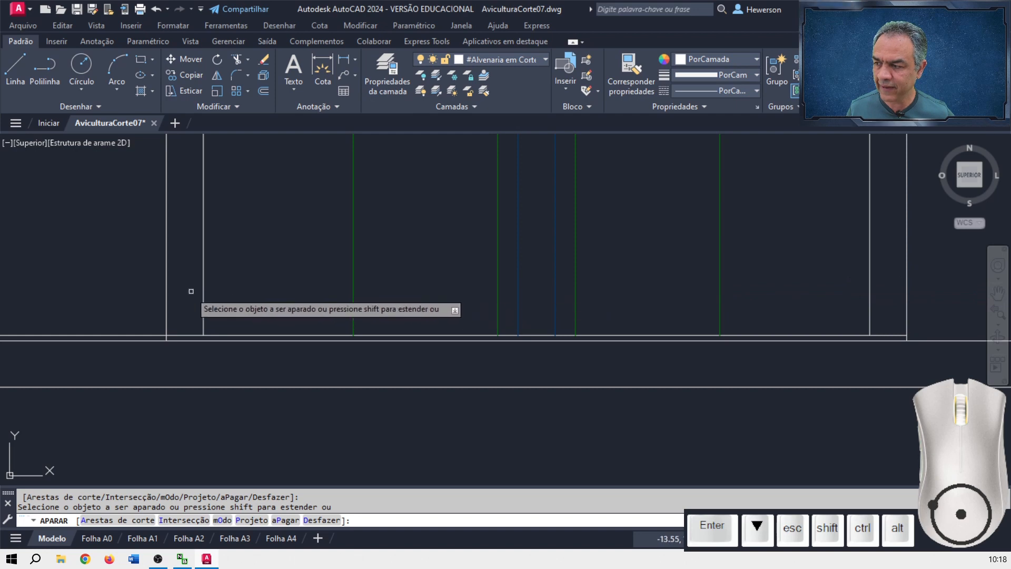
left_click(441, 339)
Trim away the upper floor line across the left room and the left outer wall's thickness.
mouse_move(305, 353)
middle_mouse_down()
mouse_move(284, 354)
mouse_move(806, 336)
middle_mouse_up()
left_click(563, 309)
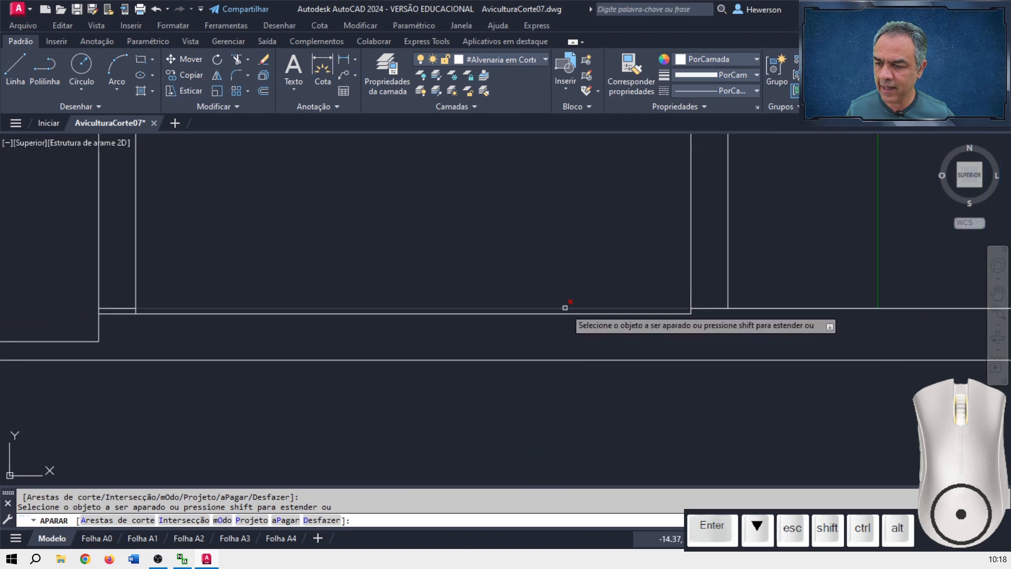
left_click(120, 308)
key("Return")
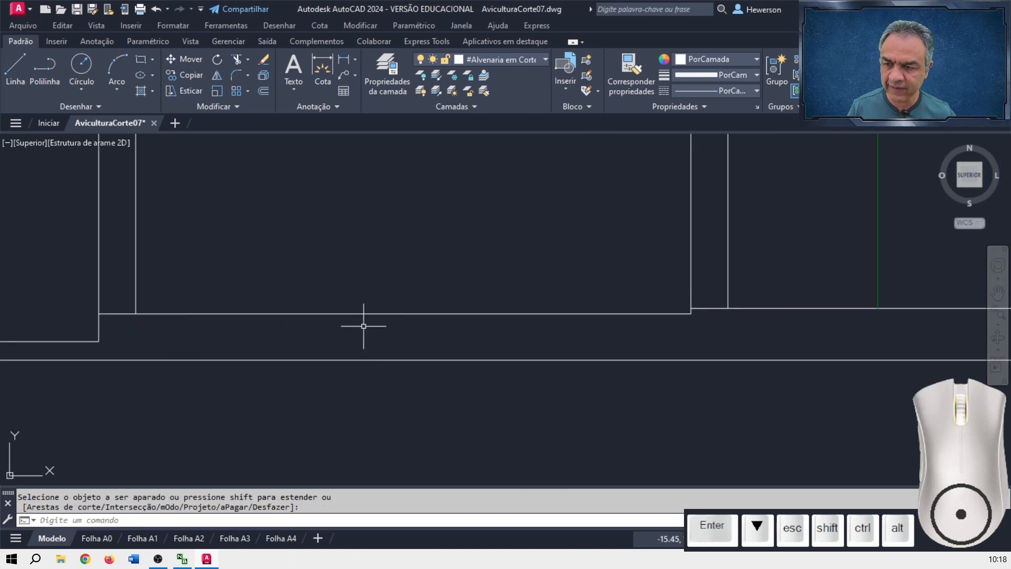
Offset the slab's underside line 0.2 downward to mark the bottom of the beams.
scroll(414, 283, "down", 4)
middle_click_drag(429, 231, 324, 351)
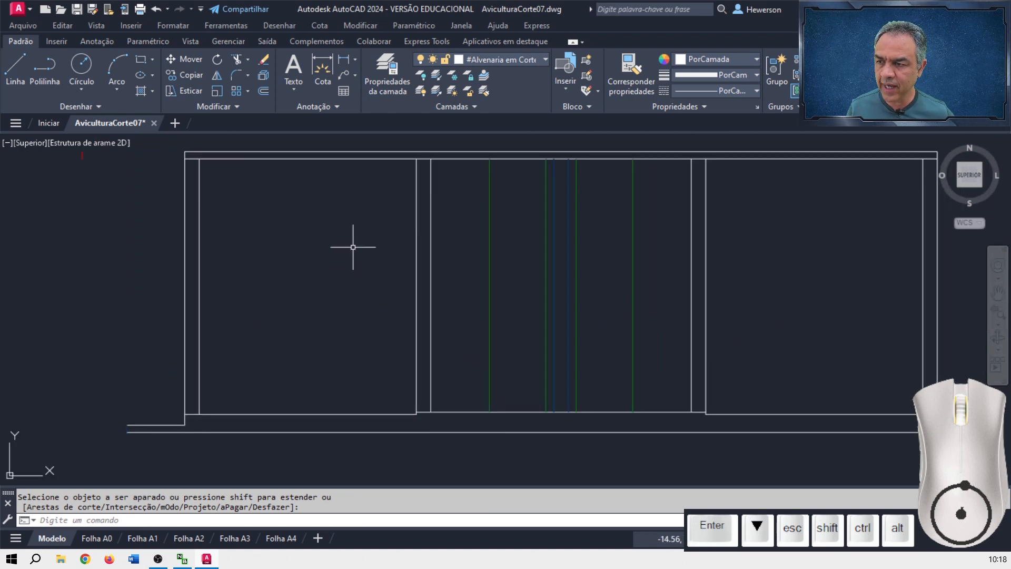
middle_click_drag(352, 249, 308, 267)
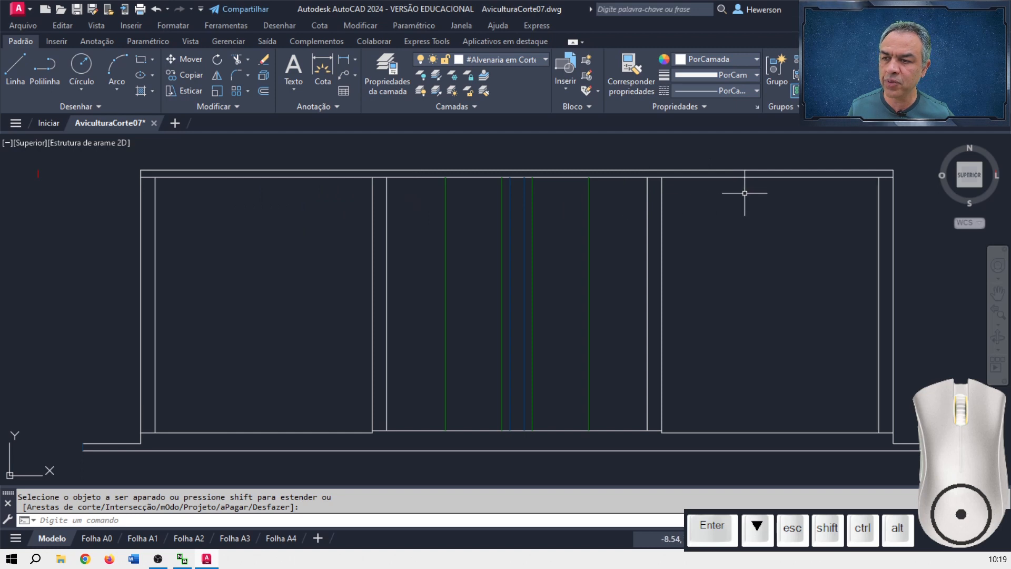
left_click(263, 91)
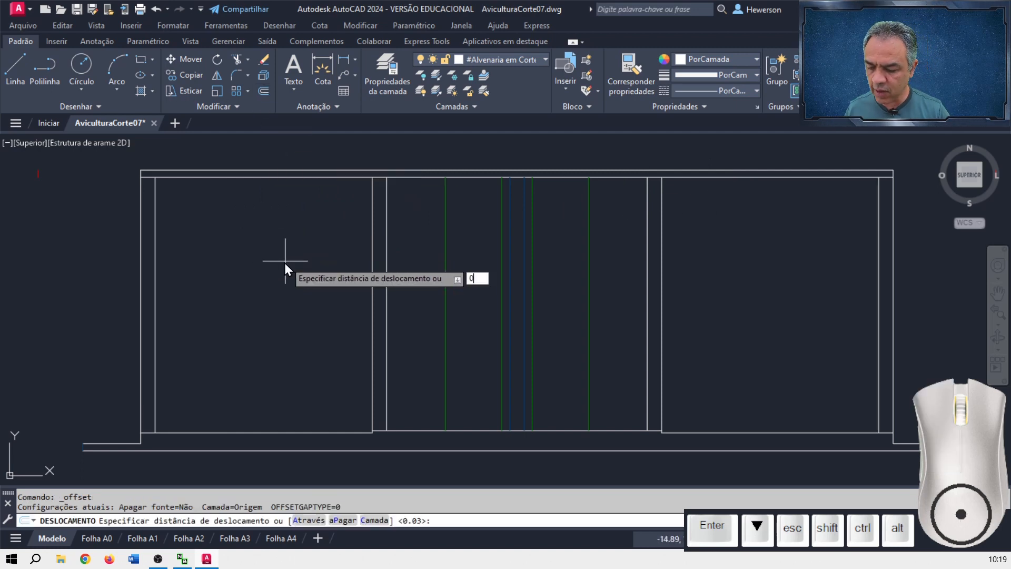
key("Return")
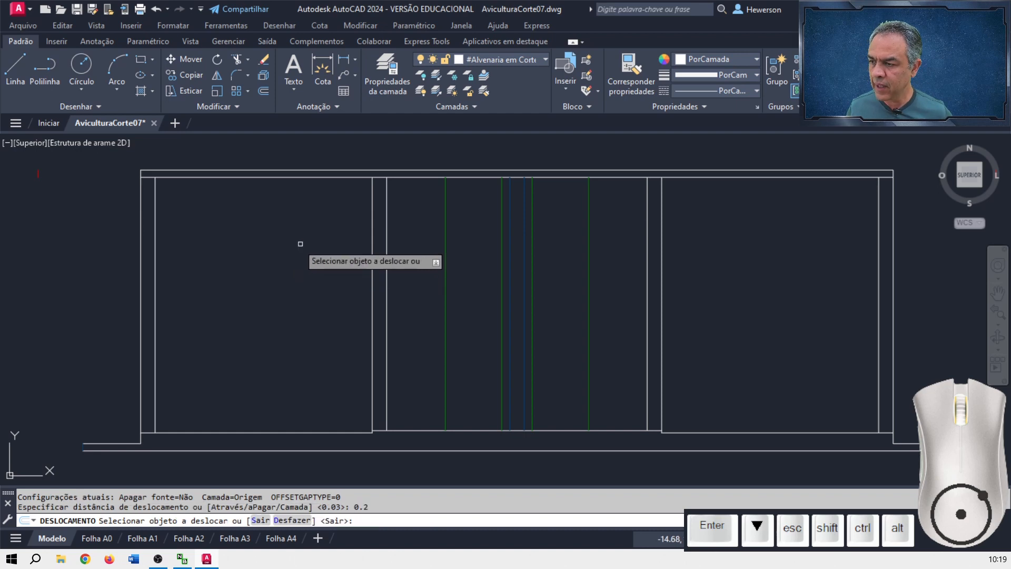
left_click(310, 179)
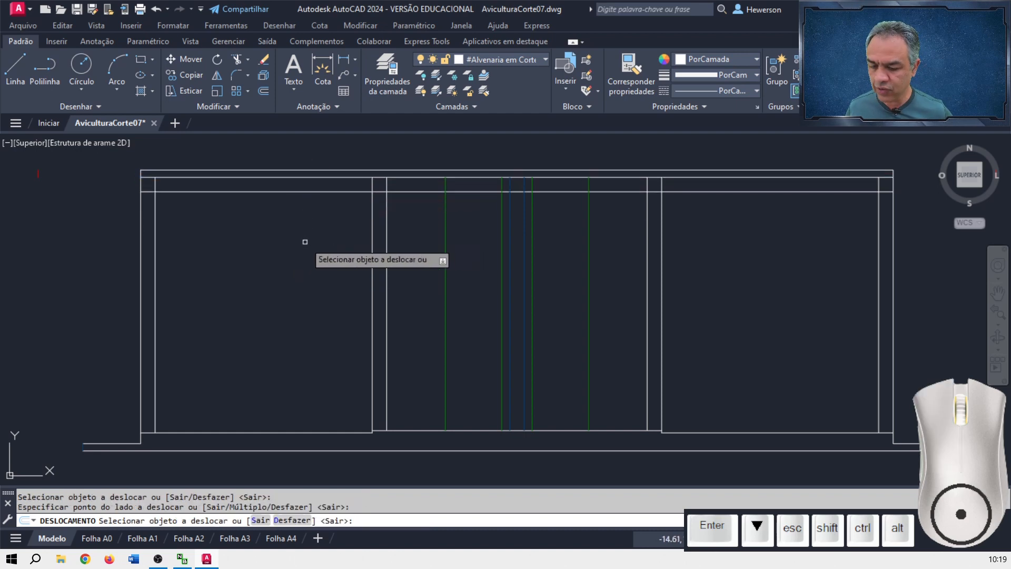
key("Return")
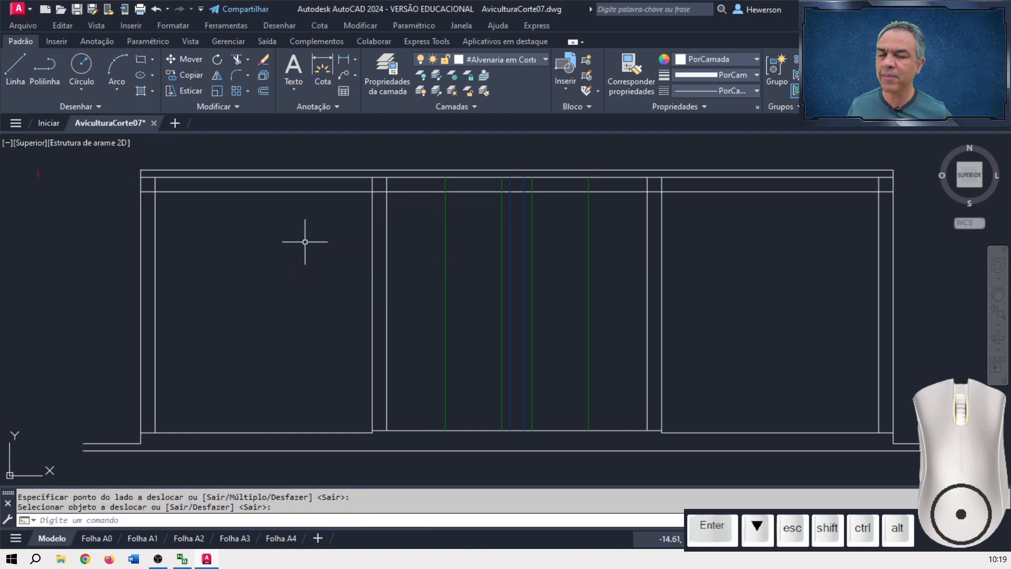
Trim the beam-bottom line out of the three rooms, keeping it only within the wall thicknesses, and delete the leftover central segment.
left_click(237, 59)
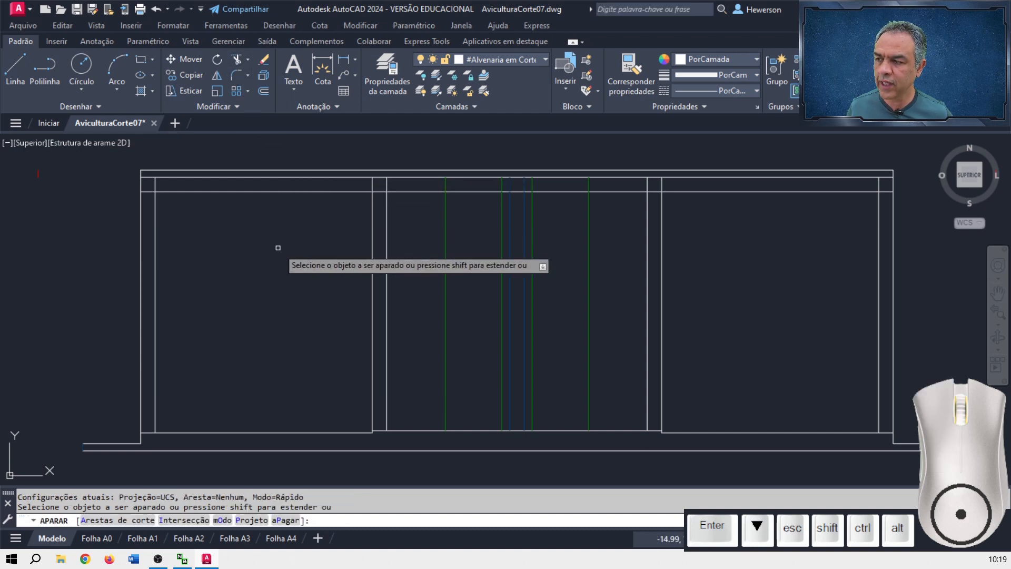
left_click(268, 191)
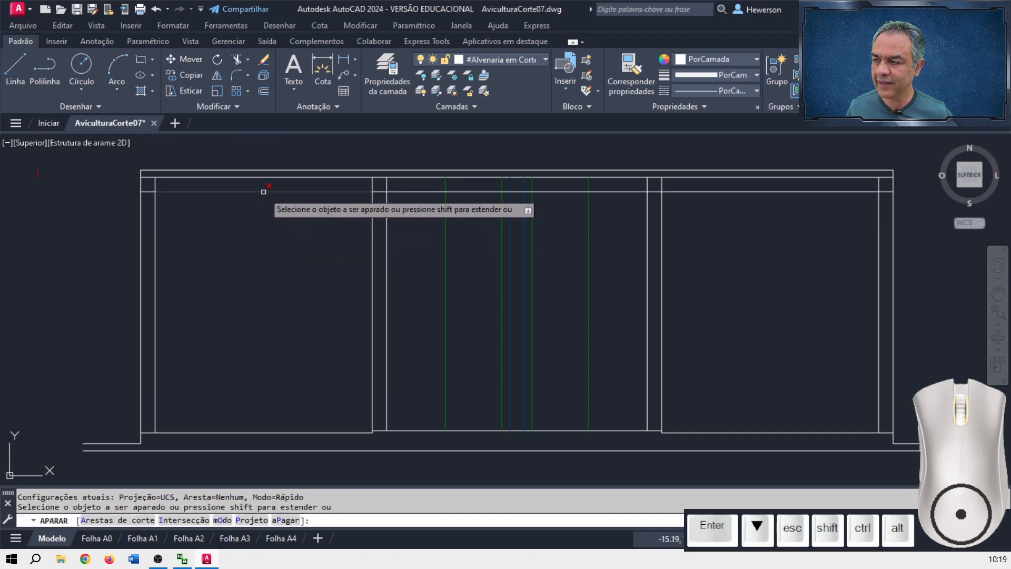
left_click(415, 191)
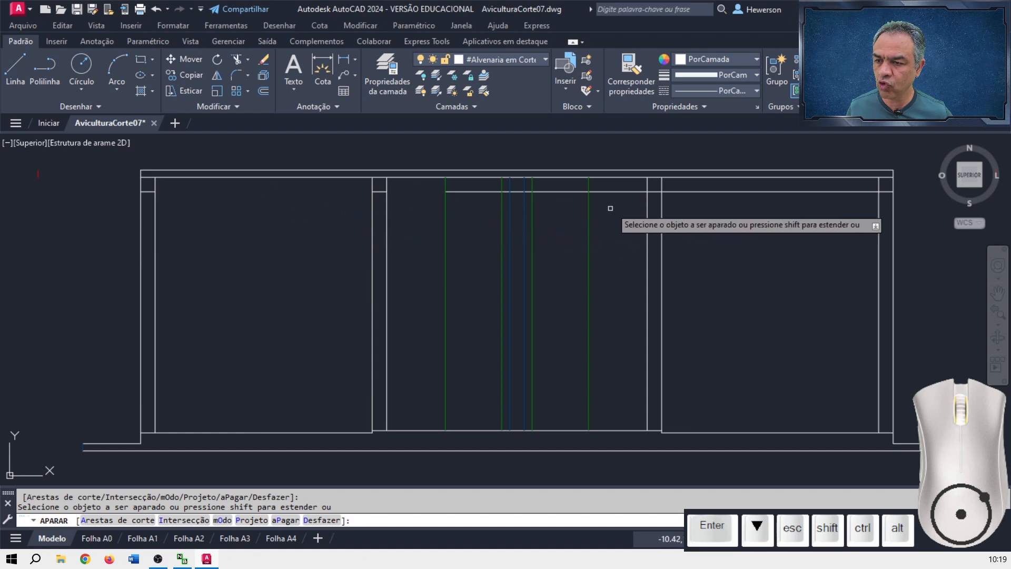
left_click(620, 192)
left_click(716, 192)
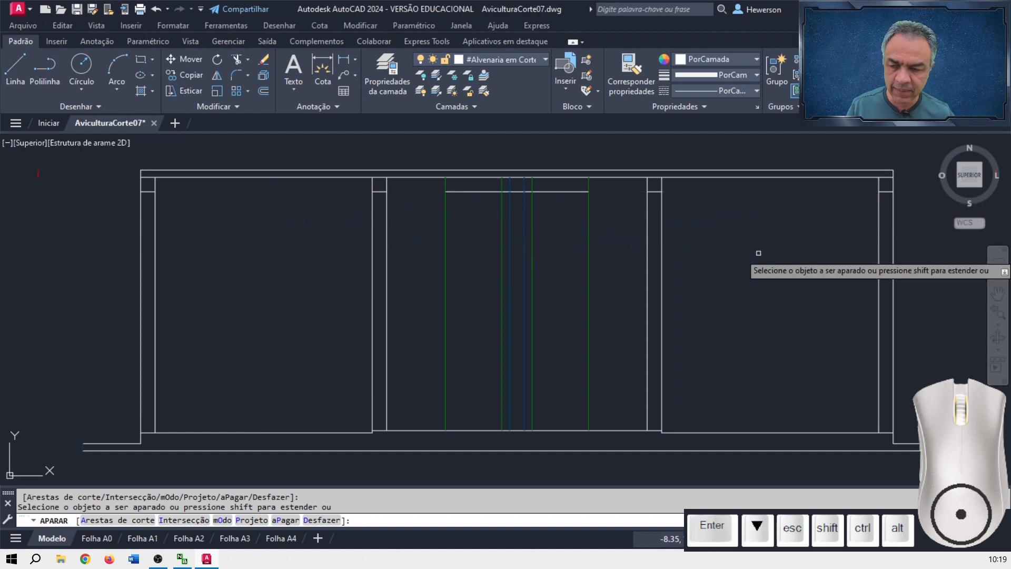
key("Return")
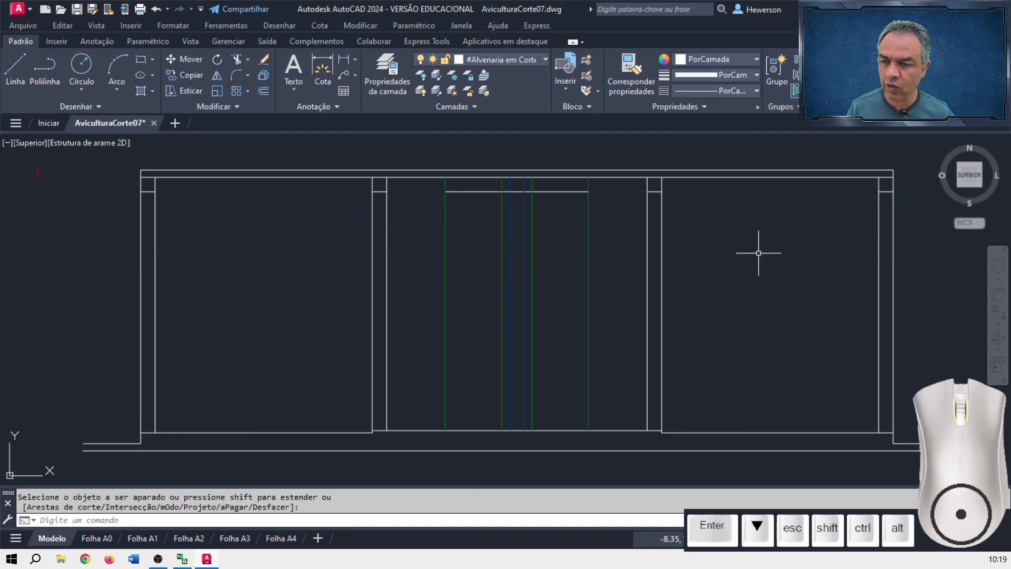
left_click(564, 192)
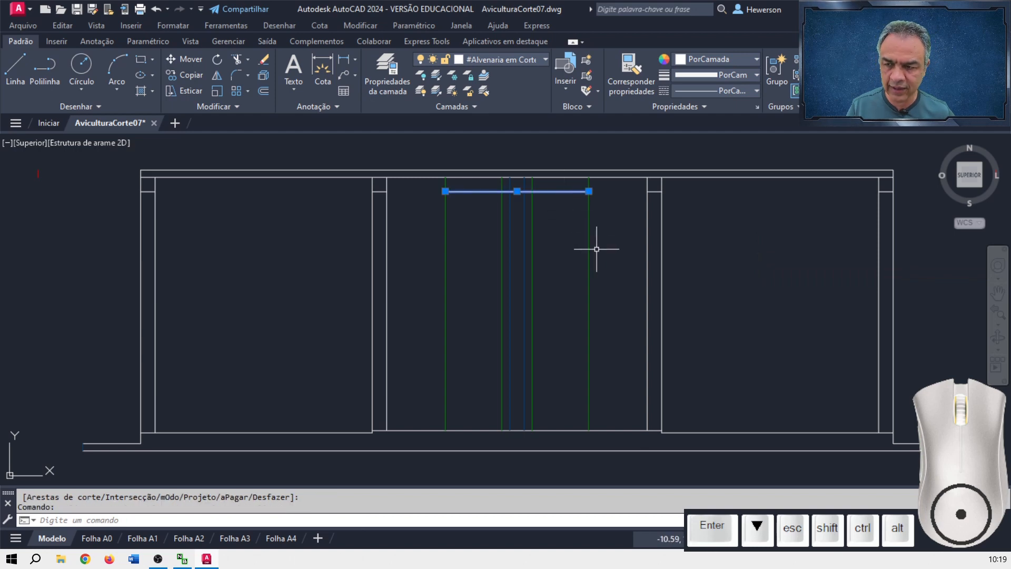
key("Delete")
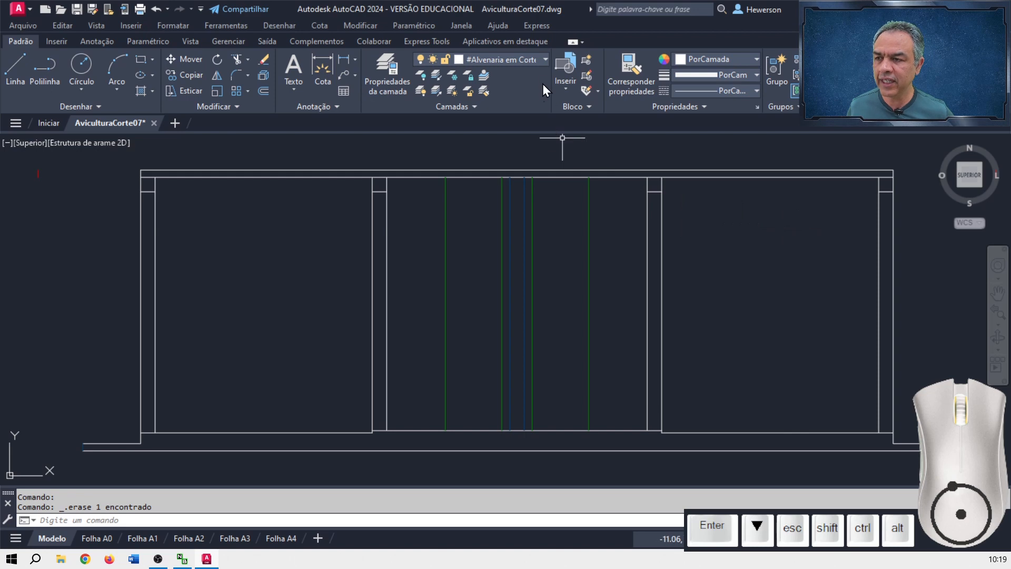
On the #Alvenaria em Vista Distante layer, draw a horizontal line across the left room at the beam-bottom level.
left_click(541, 61)
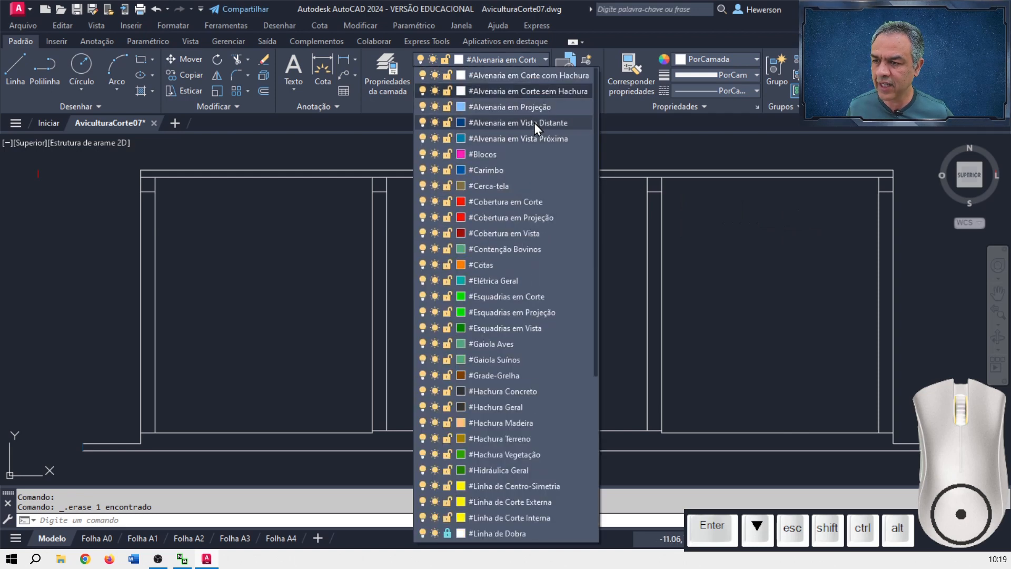
left_click(534, 122)
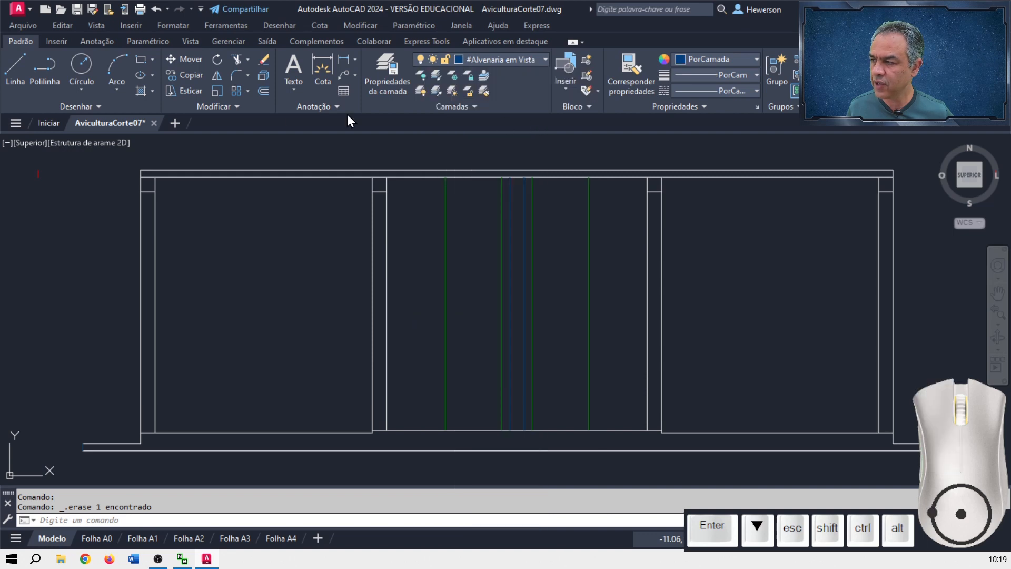
left_click(15, 67)
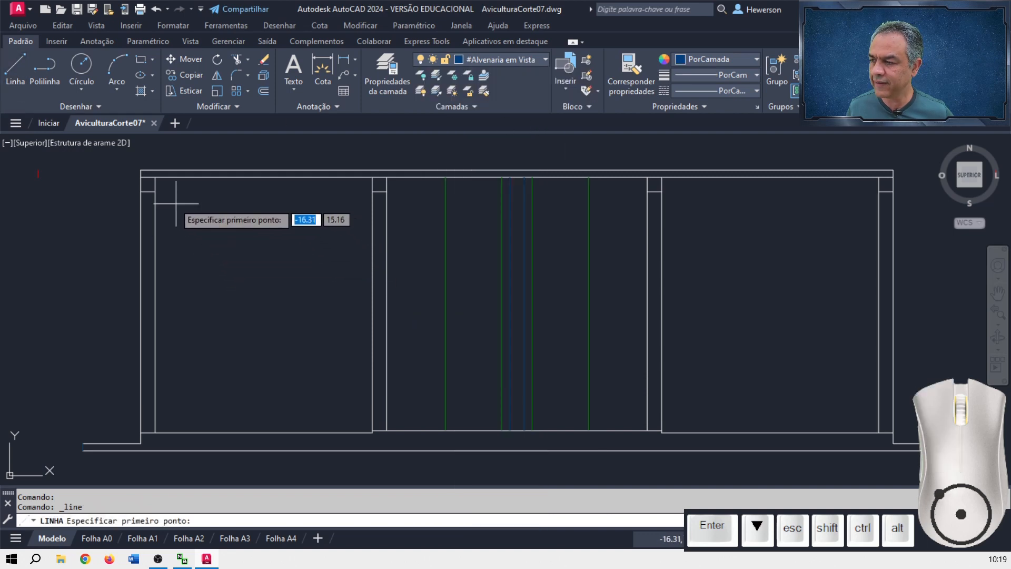
left_click(155, 191)
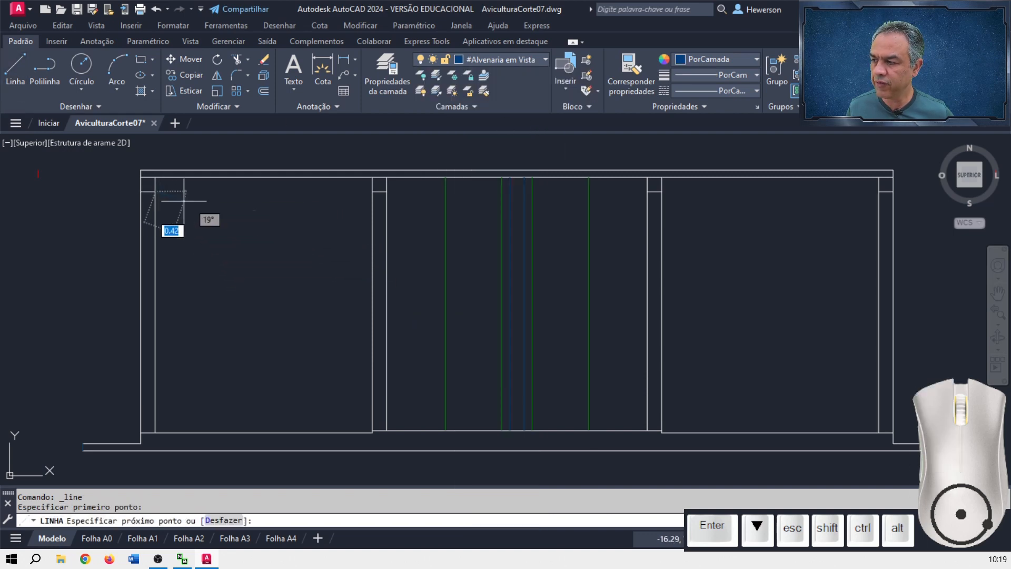
left_click(372, 191)
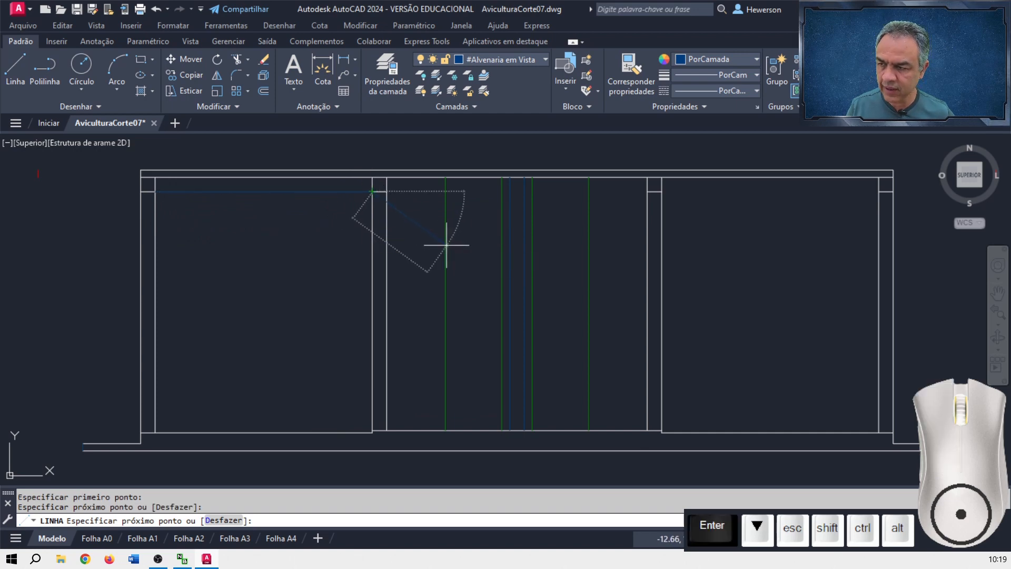
key("Return")
Draw matching beam-bottom lines between the walls across the central room and the right room.
key("Return")
left_click(386, 191)
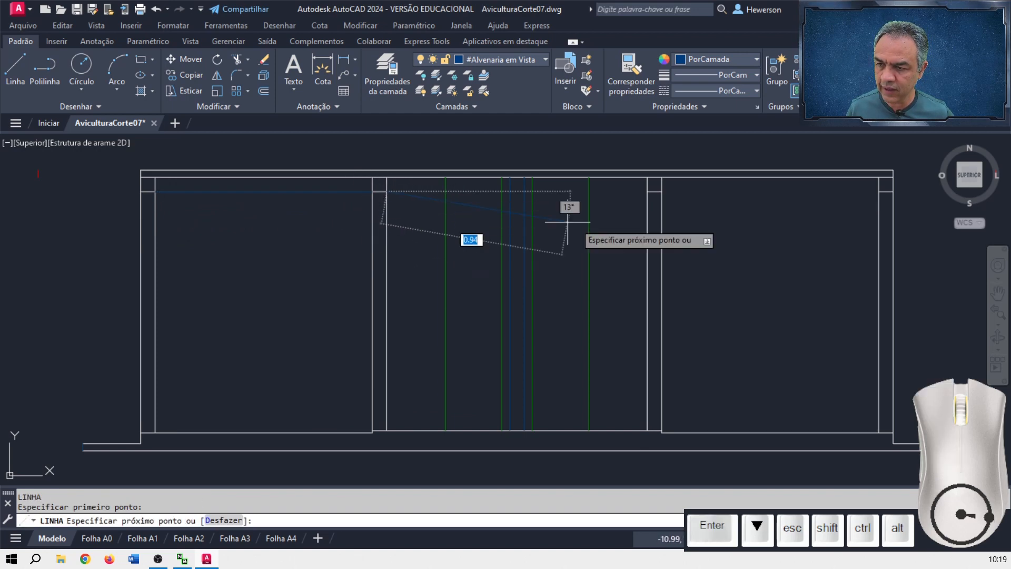
left_click(647, 191)
key("Return")
key("Return")
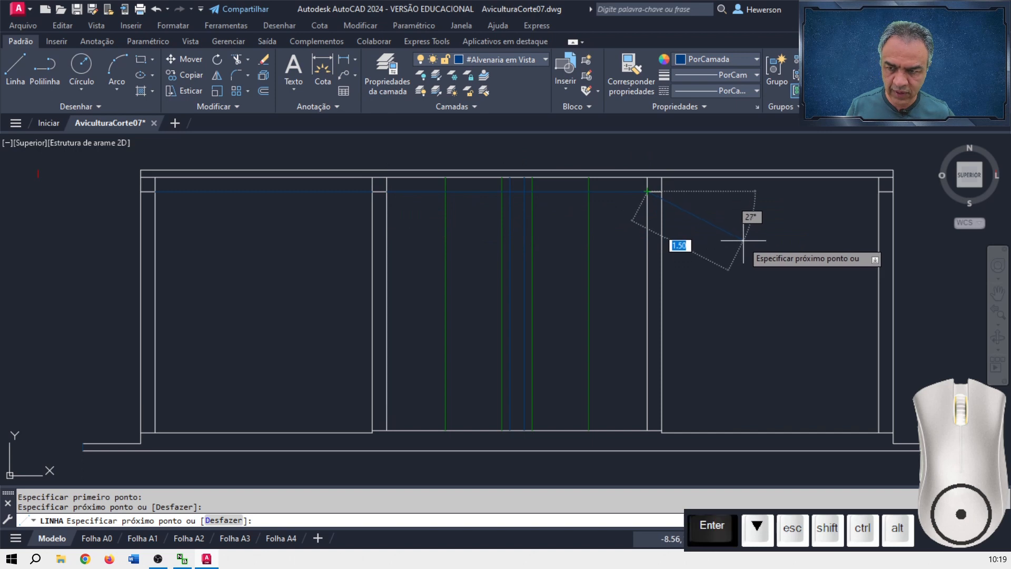
left_click(662, 188)
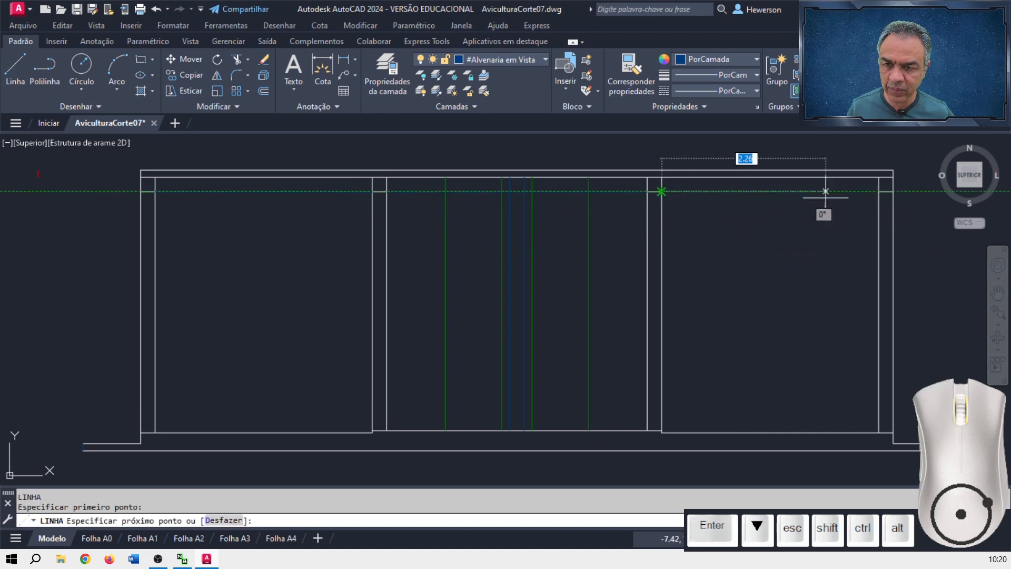
left_click(878, 191)
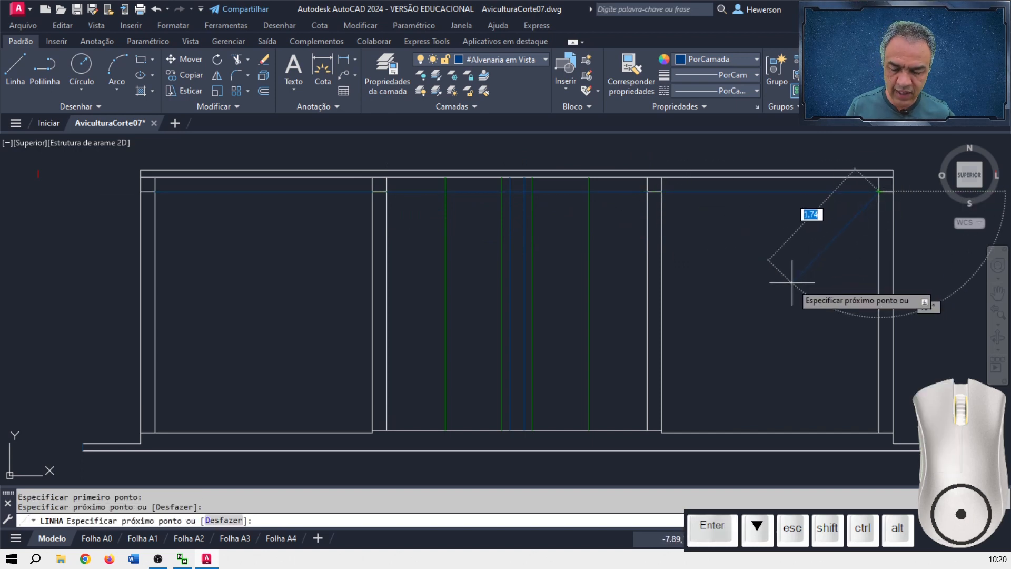
key("Return")
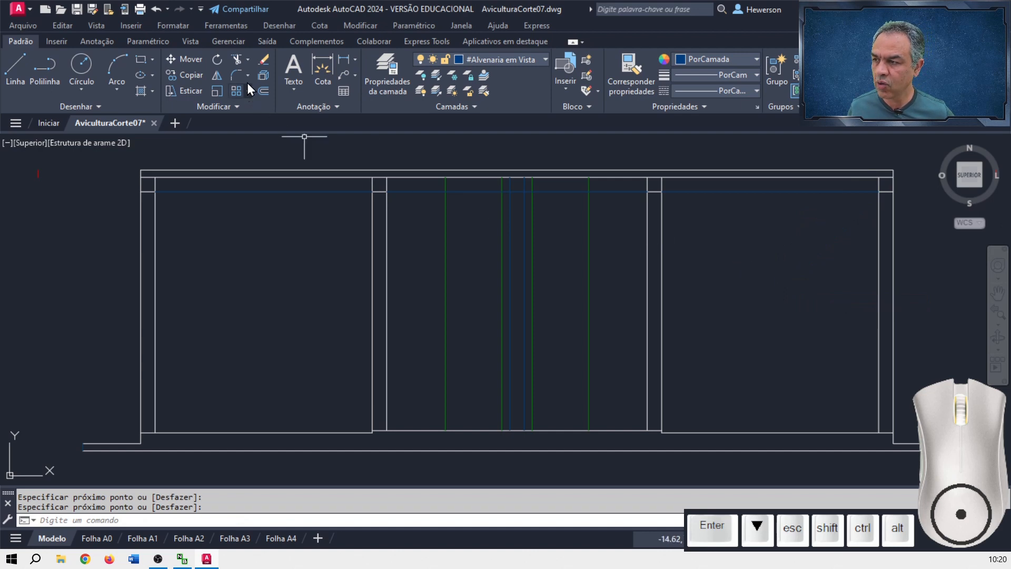
Trim the central room's projected green and blue vertical lines above the beam-bottom line.
left_click(240, 61)
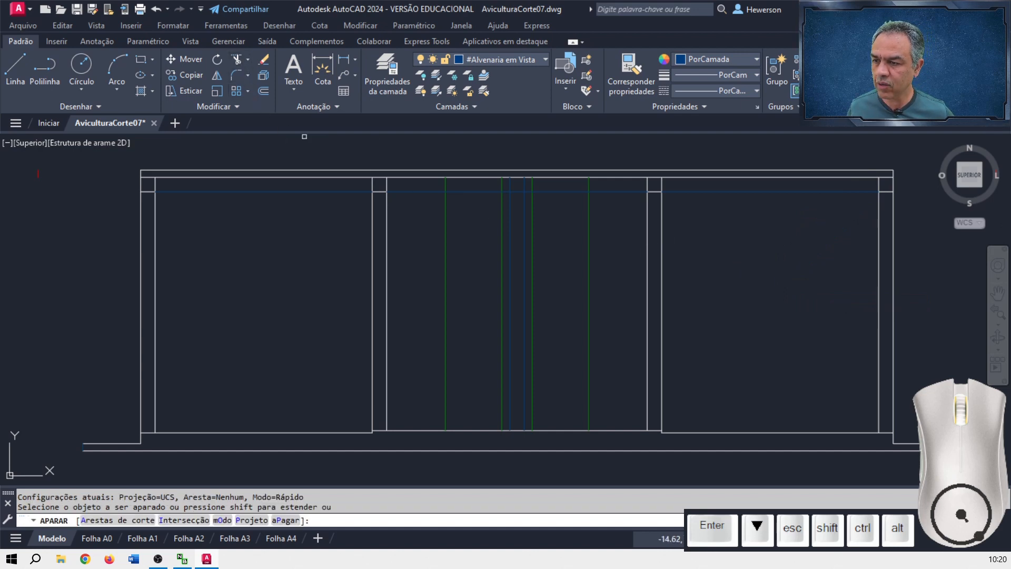
left_click(616, 185)
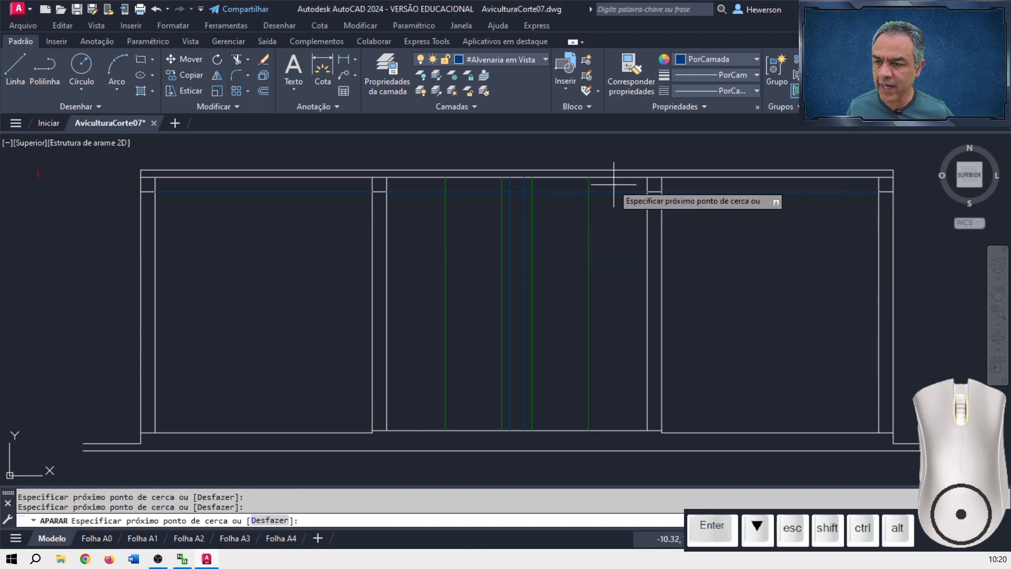
left_click(449, 184)
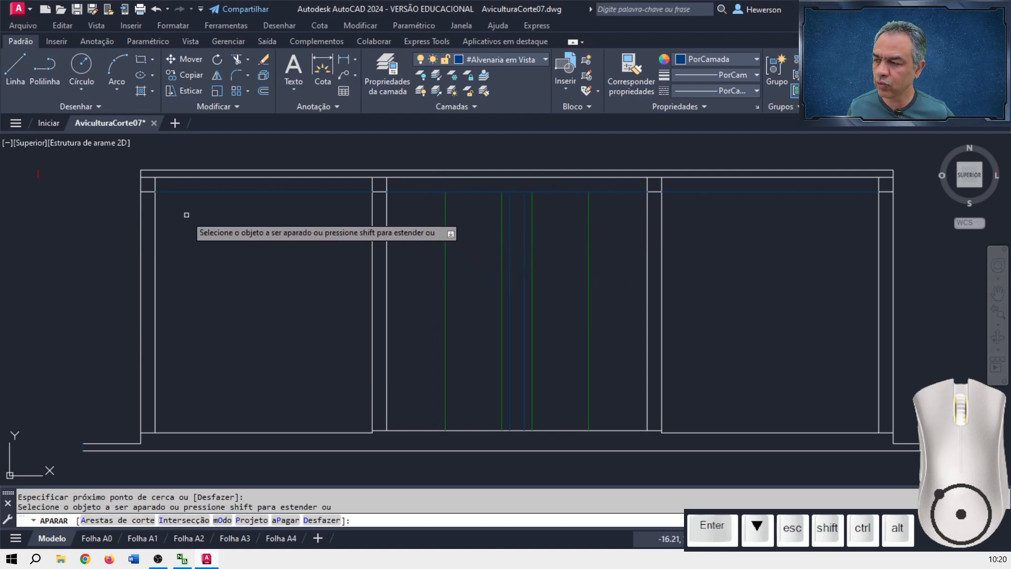
Trim the slab's underside line within all four wall thicknesses and the beam-bottom line between the two blue verticals.
left_click(151, 179)
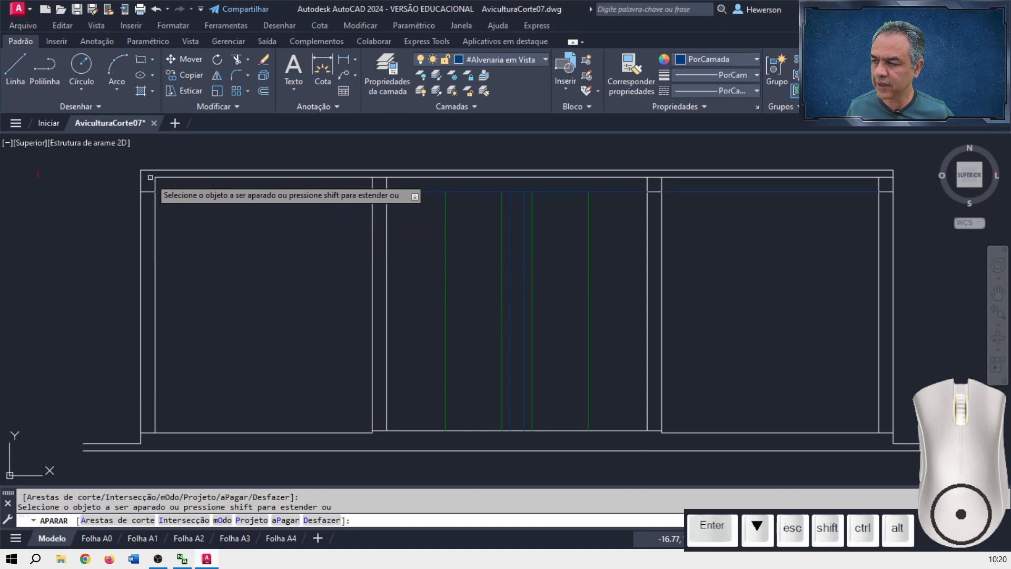
left_click(885, 178)
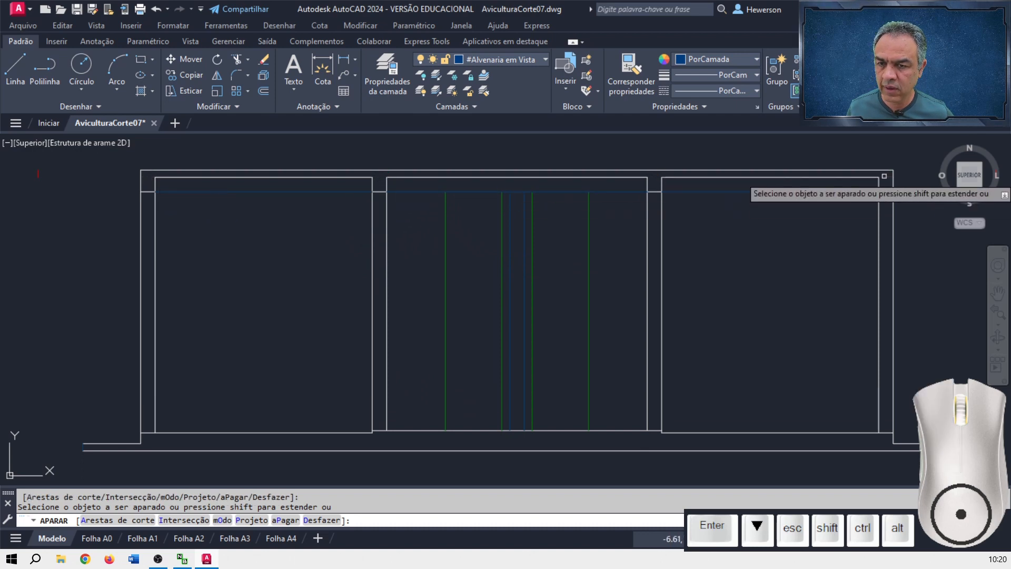
left_click(514, 189)
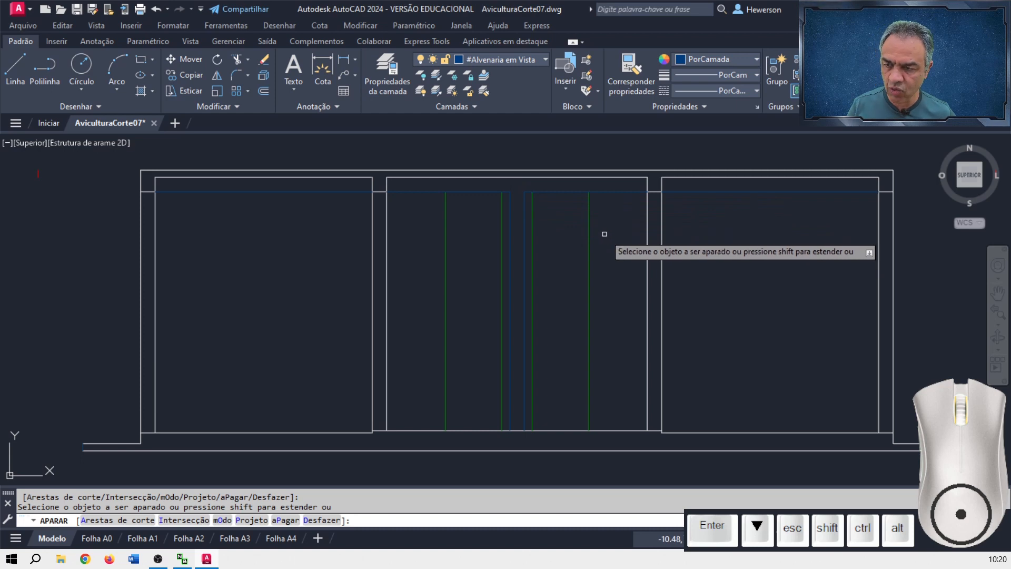
key("Return")
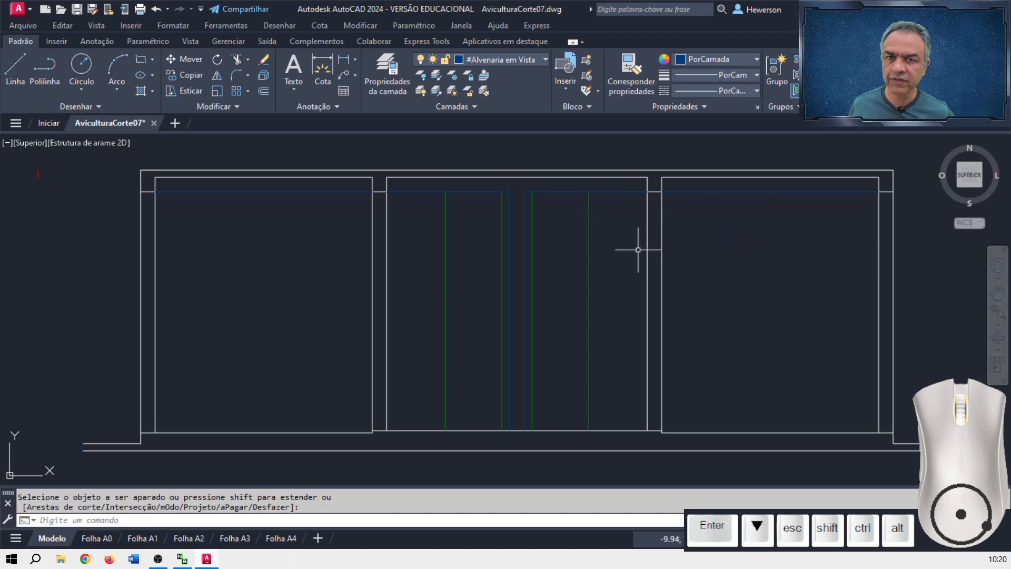
Break the right exterior wall's outer line at the point where it meets the right room's floor line.
scroll(671, 458, "up", 3)
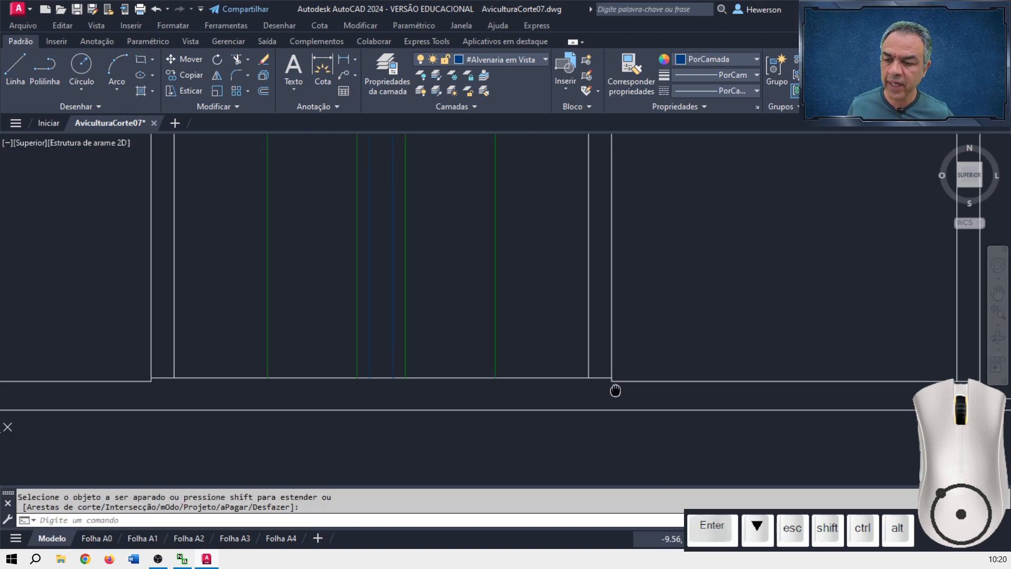
middle_click_drag(614, 389, 409, 356)
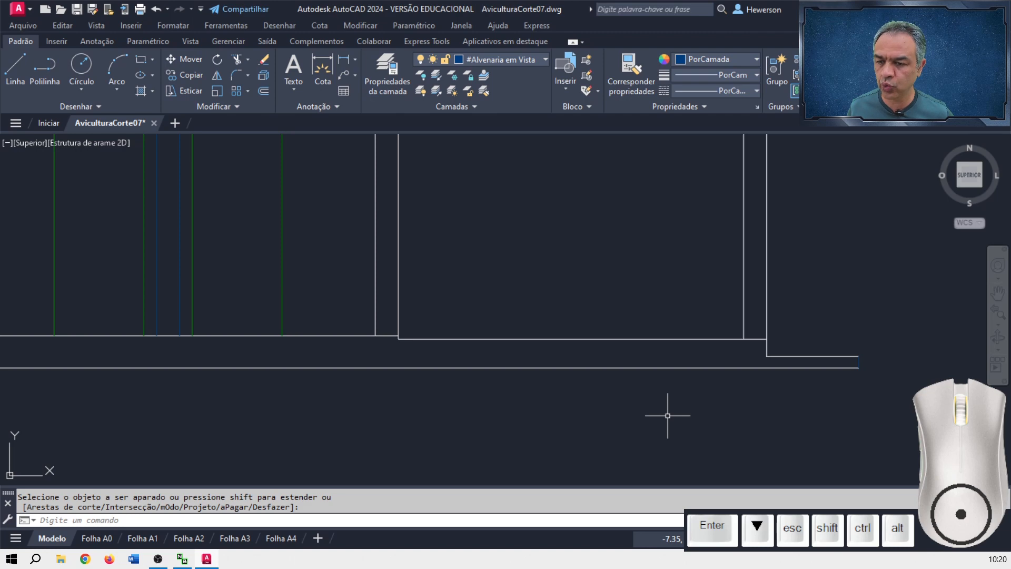
left_click(236, 105)
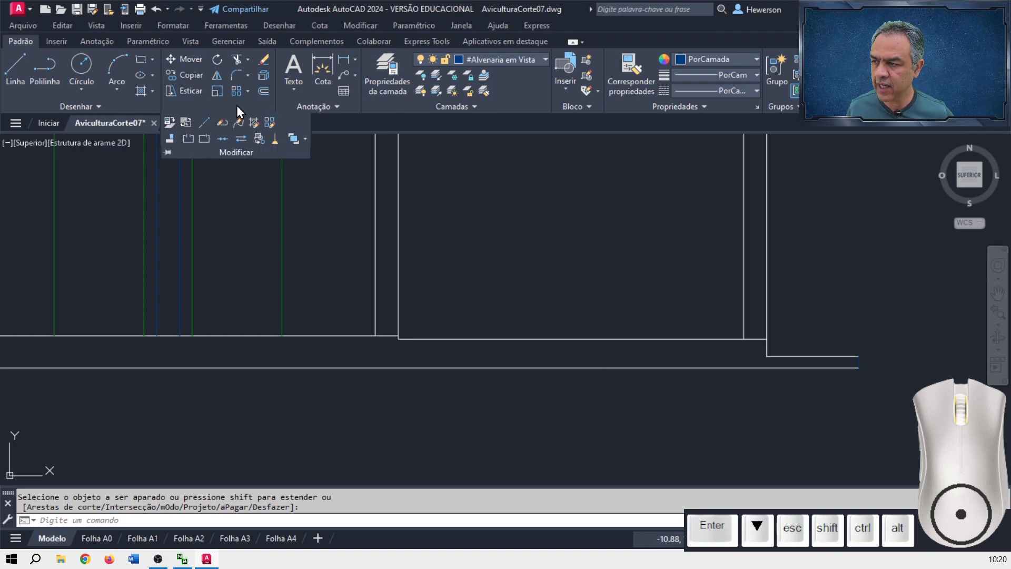
left_click(210, 140)
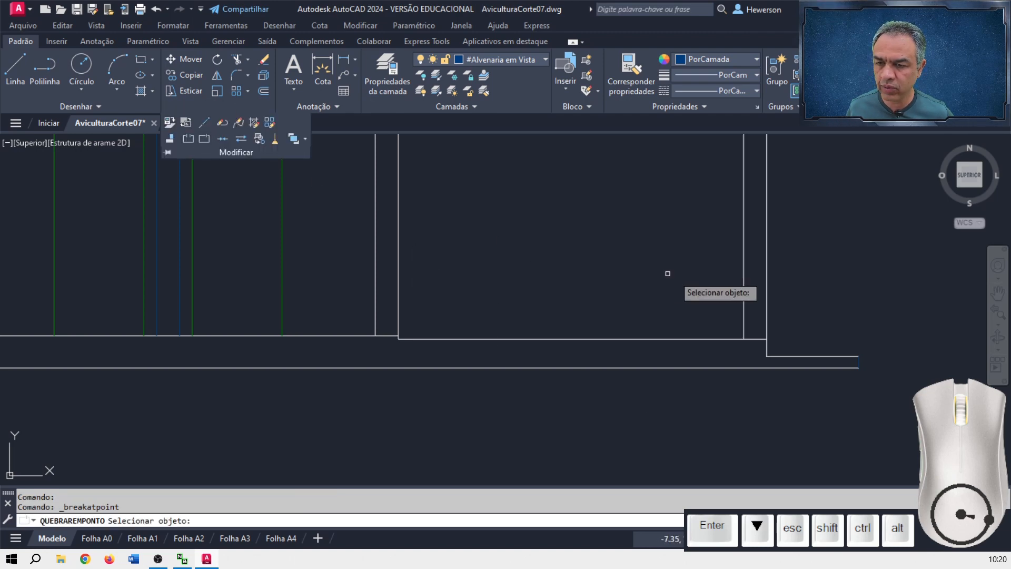
left_click(768, 271)
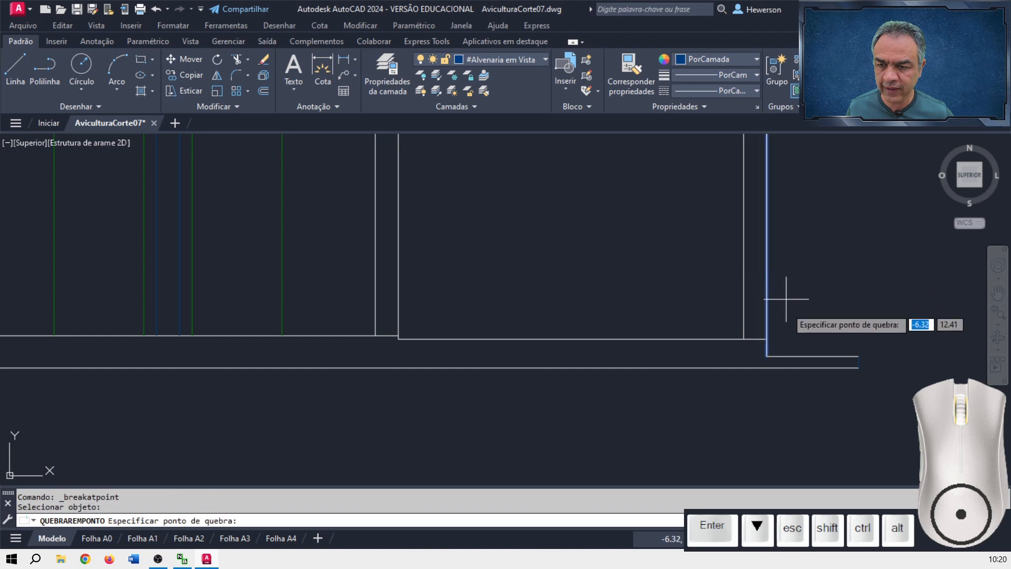
left_click(767, 339)
Break the right-room face of the wall between the central and right rooms at the central room's floor level.
key("Return")
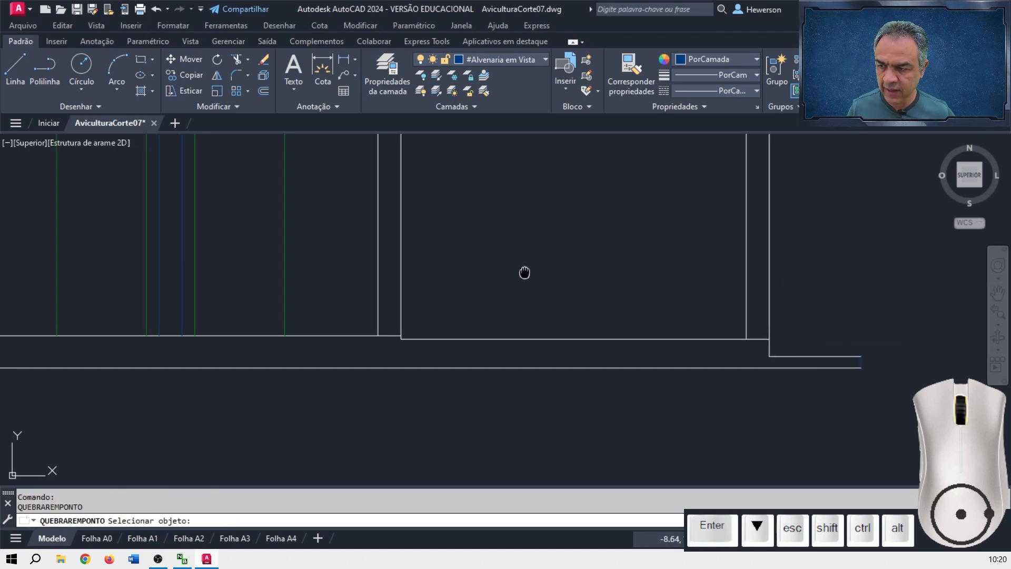
middle_click_drag(523, 273, 659, 267)
left_click(605, 271)
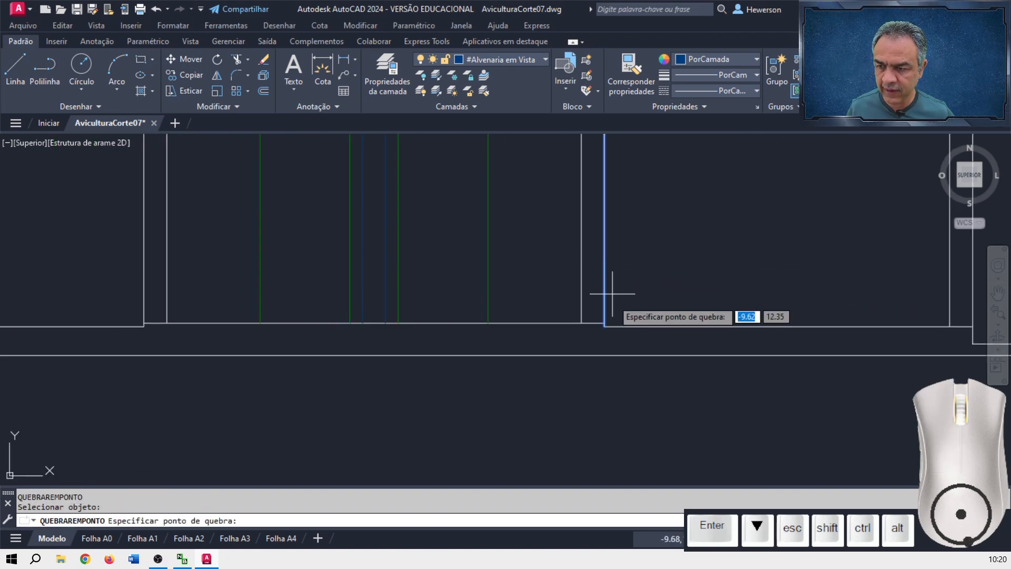
scroll(603, 326, "up", 5)
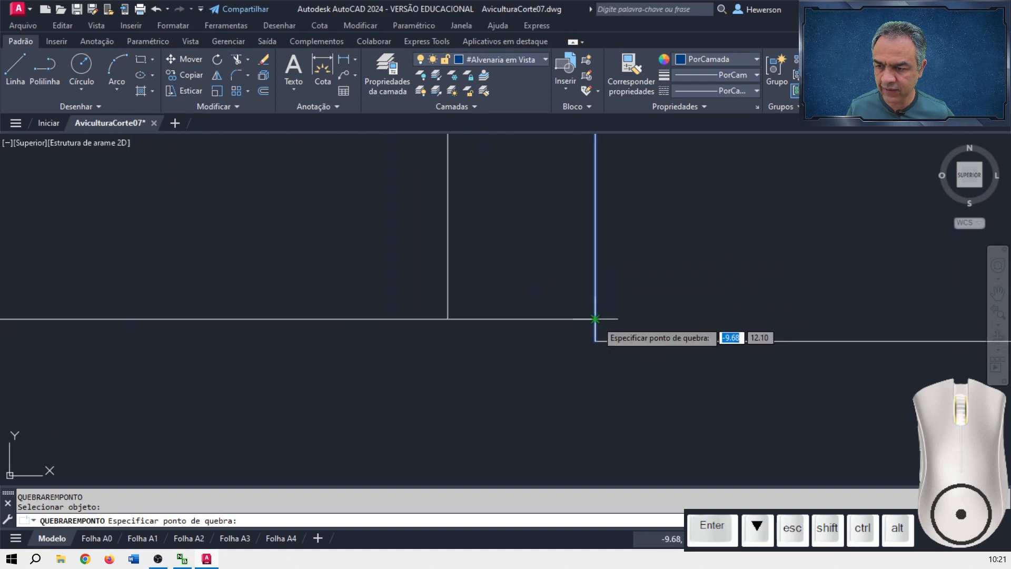
left_click(597, 321)
Break the left-room face of the wall between the left and central rooms at the central room's floor level.
key("Return")
scroll(559, 313, "down", 5)
middle_click_drag(378, 323, 918, 286)
left_click(387, 234)
scroll(373, 259, "up", 3)
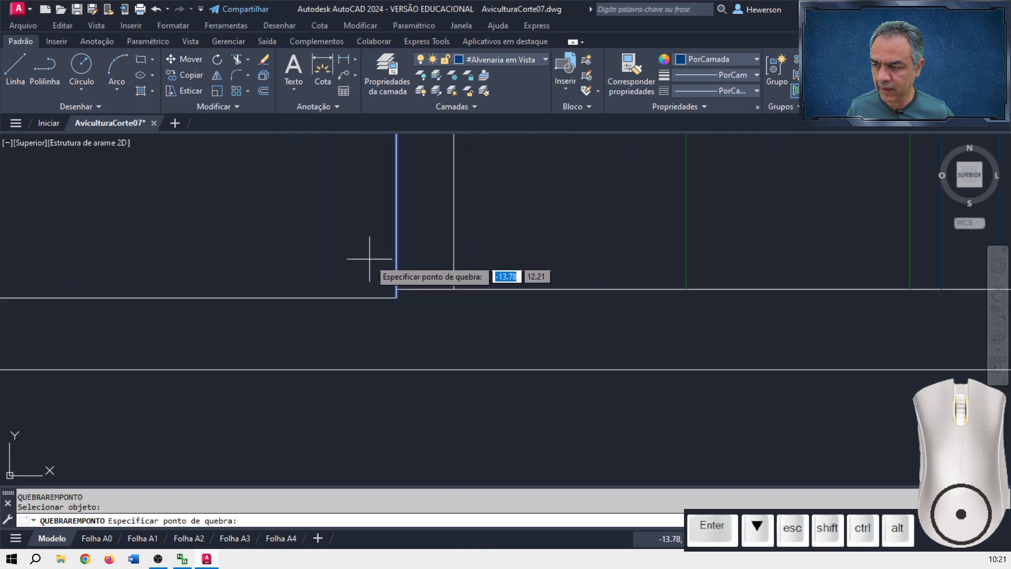
left_click(409, 305)
Break the left exterior wall's outer line at the left room's floor line.
scroll(361, 253, "down", 4)
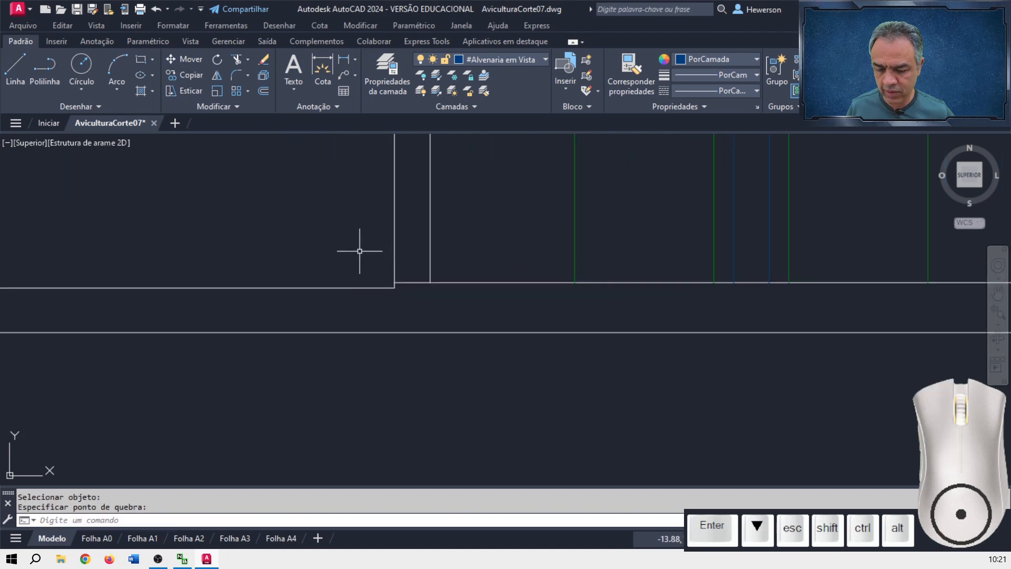
key("Return")
middle_click_drag(254, 235, 609, 230)
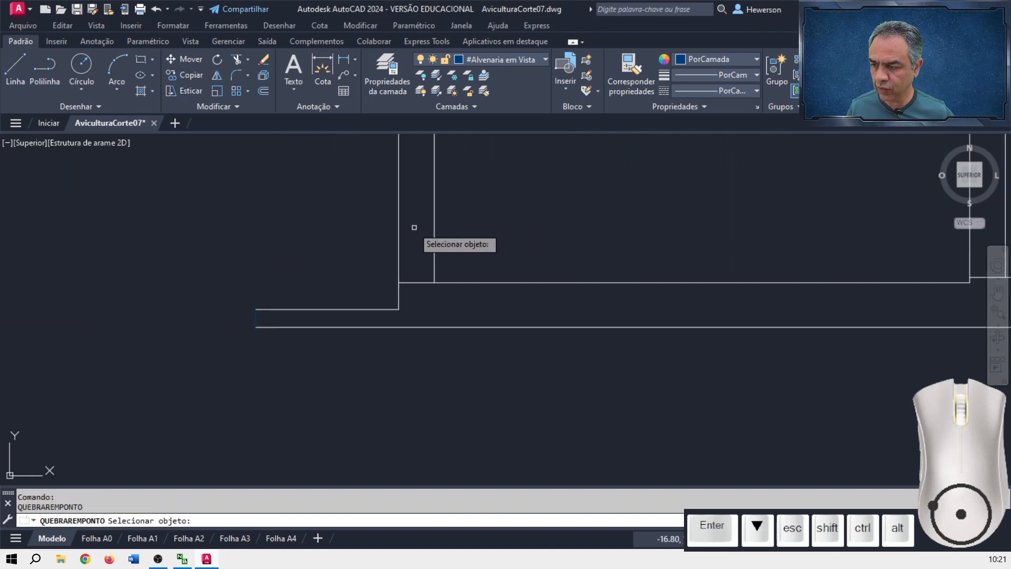
left_click(399, 217)
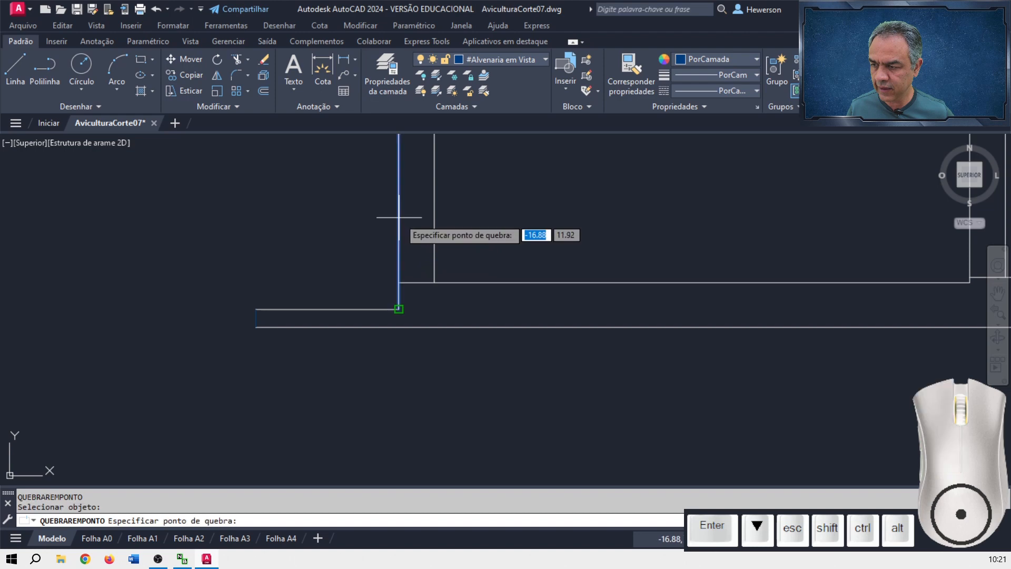
left_click(398, 282)
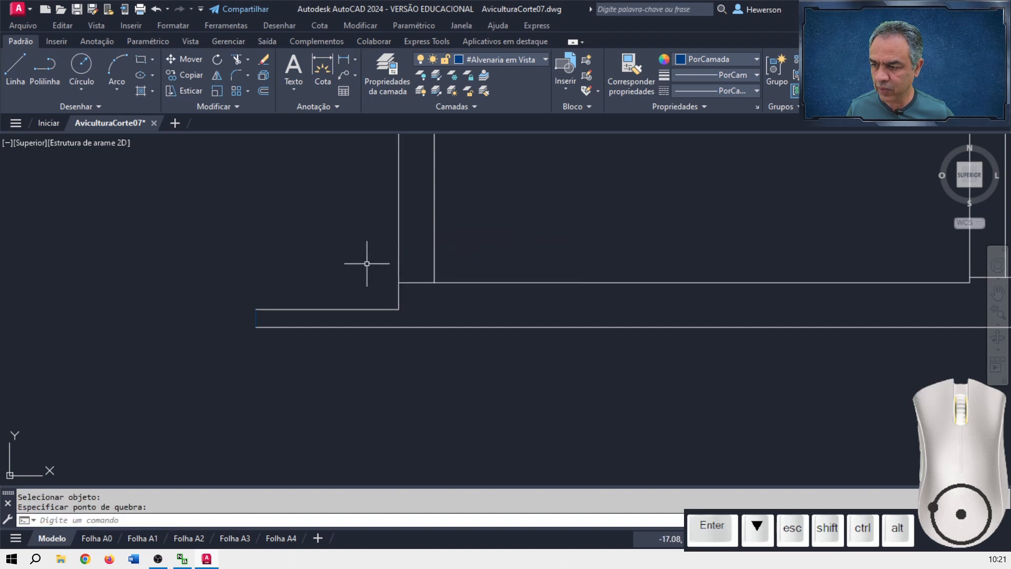
Assign the whole floor slab outline, including its end edges, floor lines and level steps, to the #Alvenaria em Corte com Hachura layer.
left_click(344, 247)
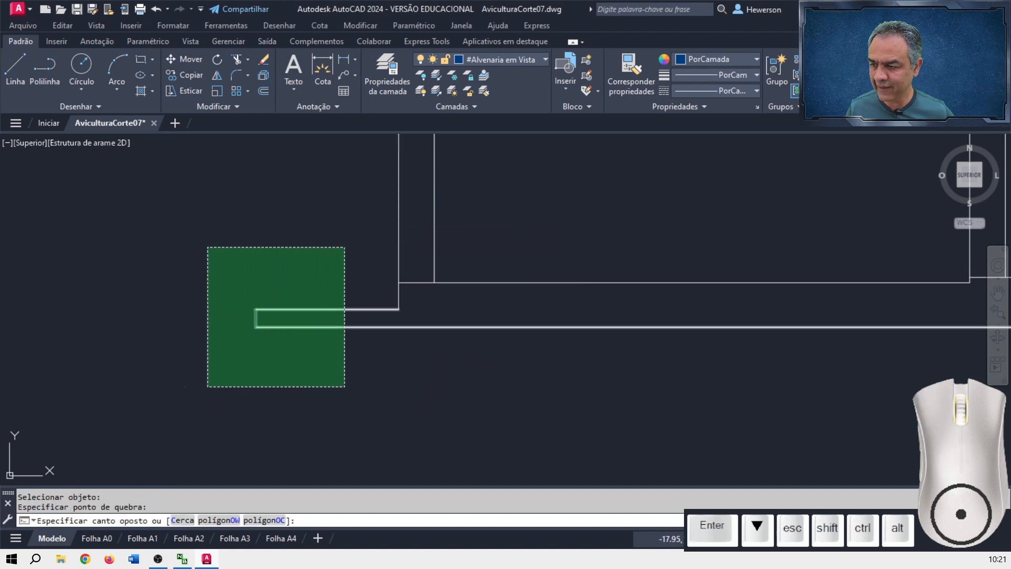
left_click(208, 387)
left_click(399, 296)
left_click(472, 283)
middle_click_drag(781, 289, 451, 293)
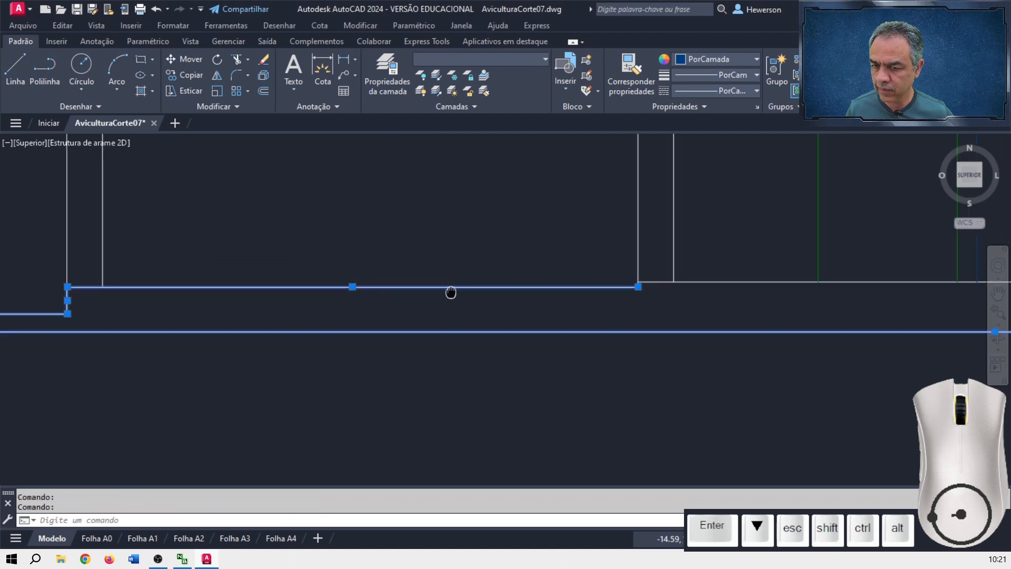
scroll(660, 269, "up", 5)
left_click(571, 323)
middle_click_drag(834, 348, 559, 346)
left_click(579, 320)
middle_click_drag(771, 359, 168, 359)
middle_click_drag(752, 388, 79, 383)
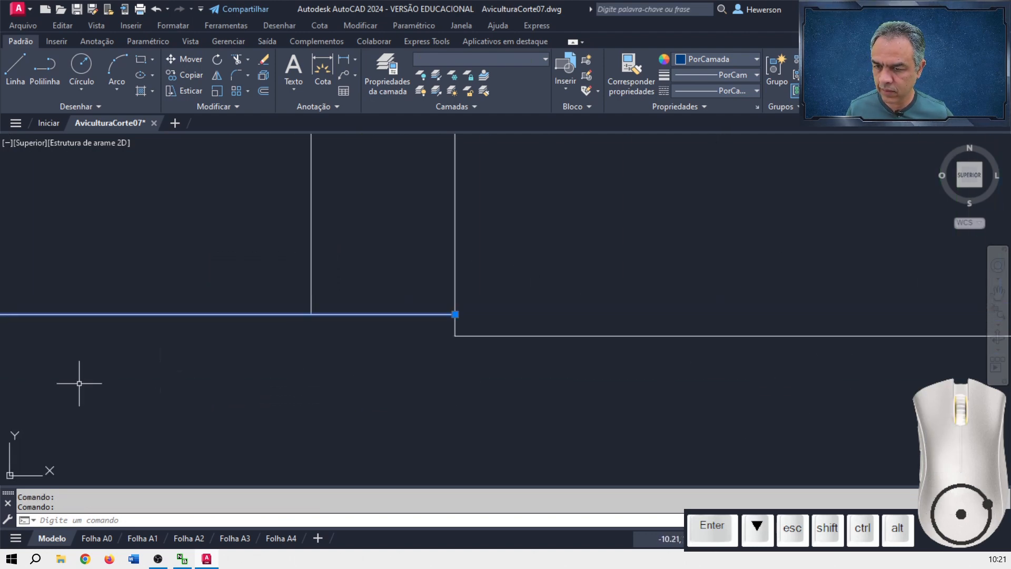
left_click(512, 335)
middle_click_drag(800, 381, 253, 298)
middle_click_drag(763, 317, 120, 330)
middle_click_drag(695, 321, 245, 271)
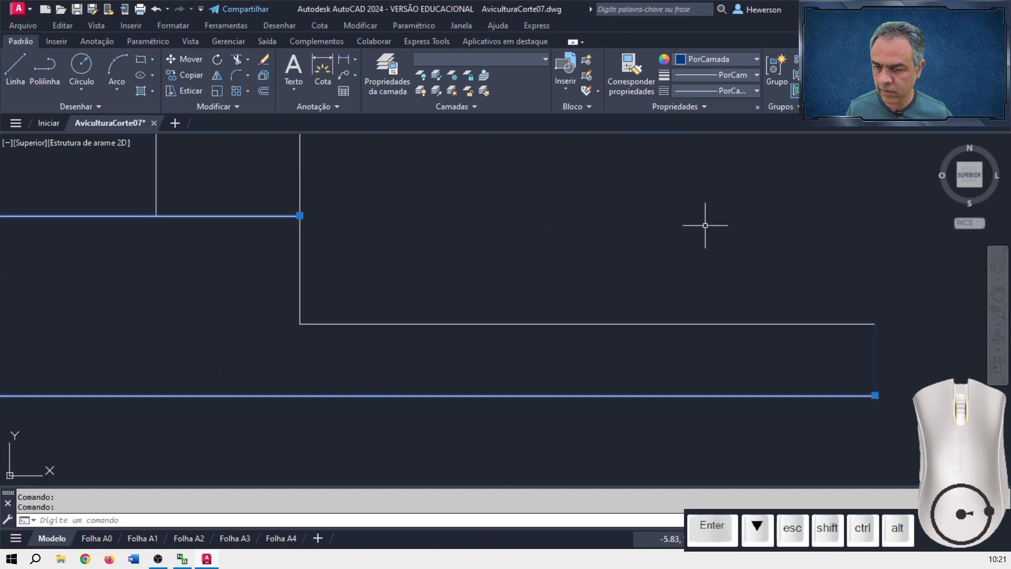
left_click(912, 227)
left_click(523, 347)
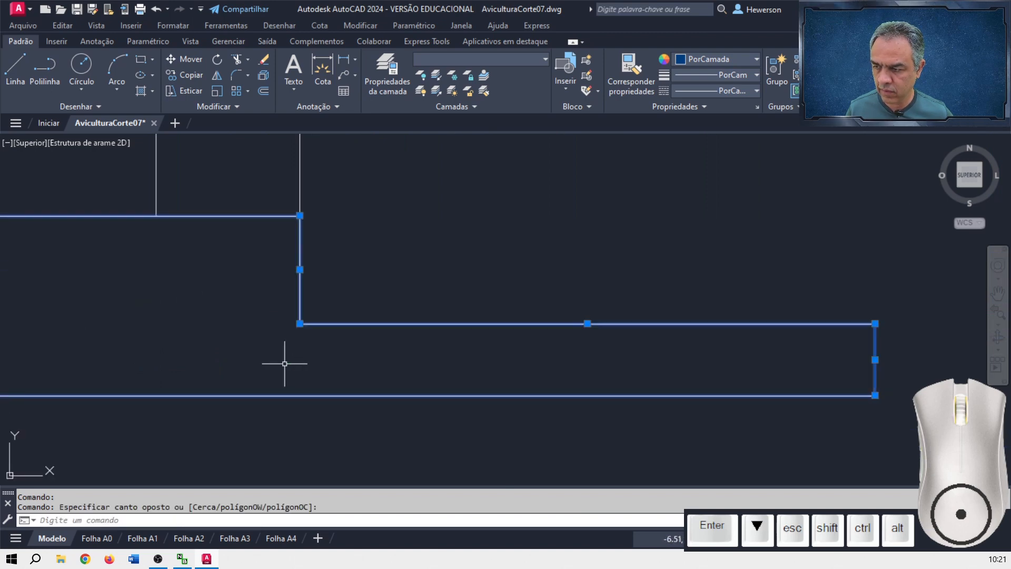
left_click(534, 62)
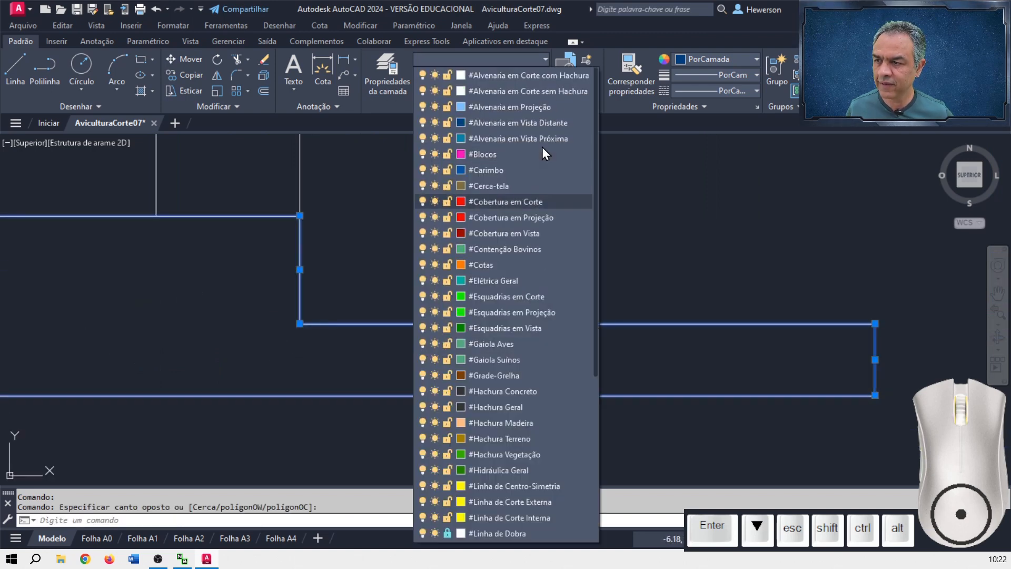
left_click(522, 79)
key("Escape")
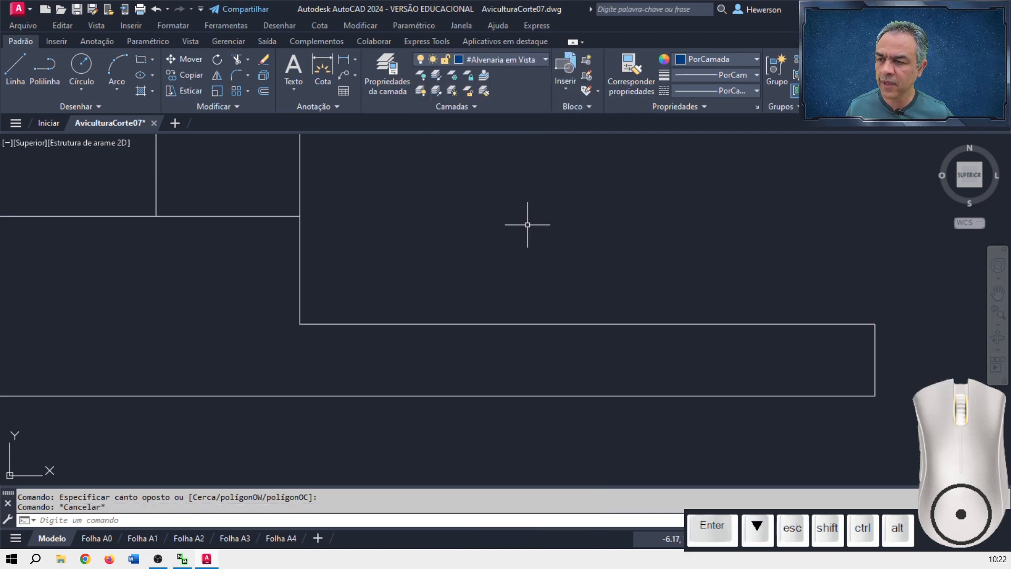
Turn on the line weight display, examine the section's walls and floor slab, and turn the display off again.
scroll(523, 230, "down", 5)
middle_click_drag(390, 249, 563, 321)
scroll(564, 322, "down", 1)
scroll(458, 296, "down", 1)
mouse_move(465, 294)
middle_mouse_down()
mouse_move(498, 298)
mouse_move(541, 334)
middle_mouse_up()
key("Escape")
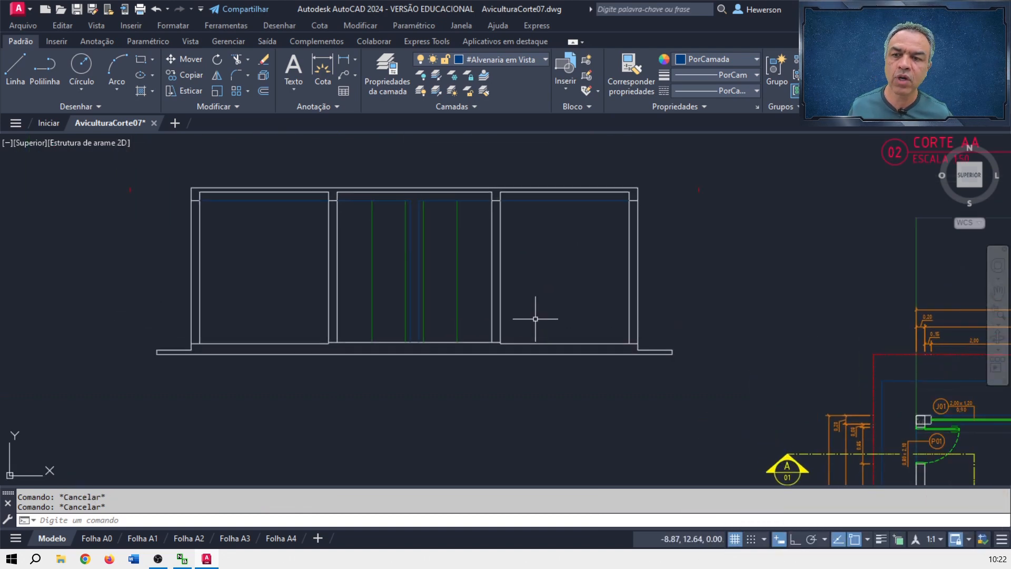
left_click(881, 539)
scroll(645, 350, "up", 3)
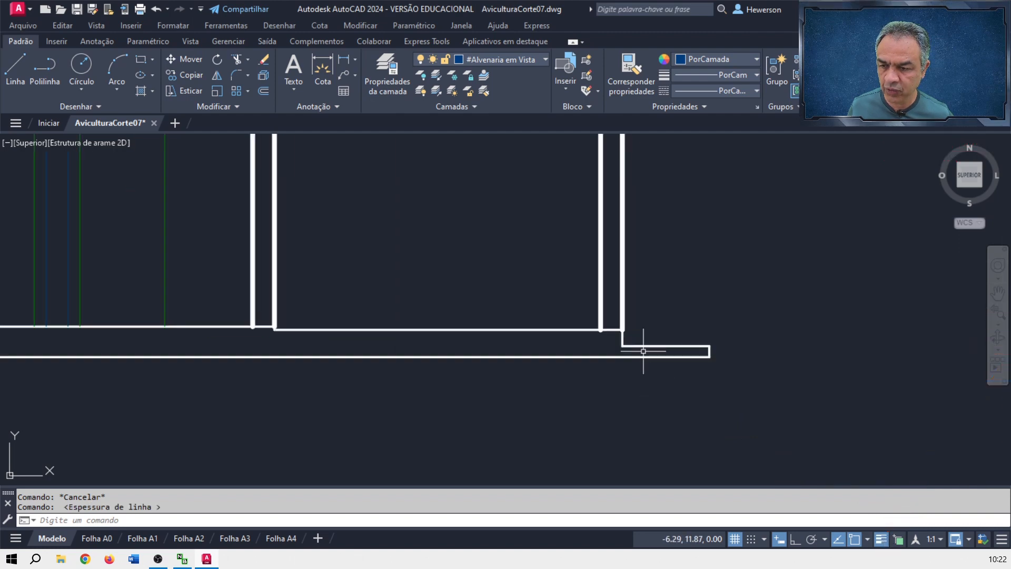
middle_click_drag(456, 350, 542, 342)
scroll(352, 342, "up", 2)
middle_click_drag(352, 343, 621, 282)
scroll(151, 263, "up", 2)
mouse_move(151, 298)
middle_mouse_down()
mouse_move(347, 257)
mouse_move(307, 280)
middle_mouse_up()
scroll(367, 281, "down", 2)
middle_click_drag(482, 284, 381, 329)
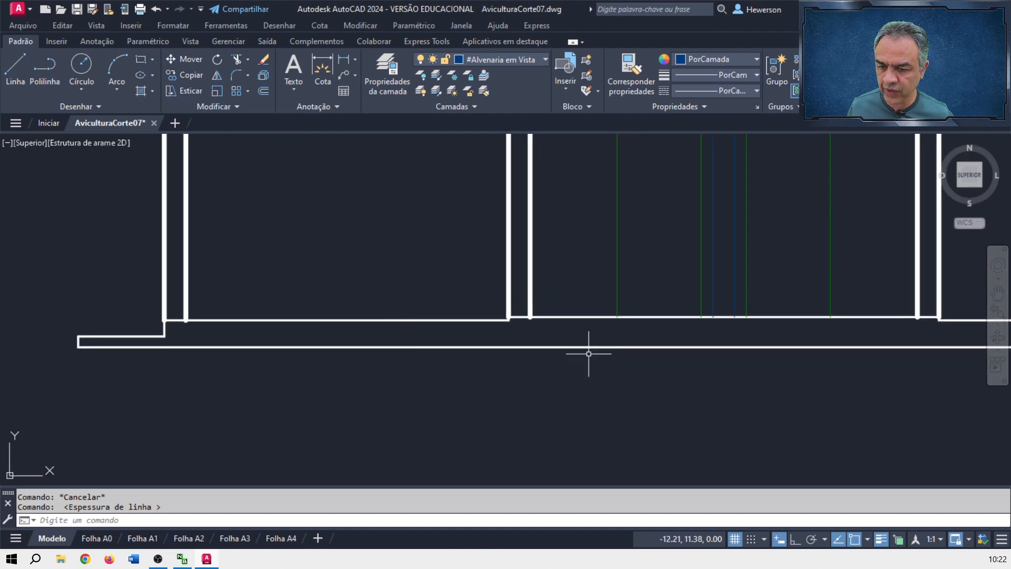
left_click(885, 544)
type("5")
key("Escape")
Break both faces of the left exterior wall at the beam-bottom line.
middle_click_drag(813, 309, 813, 425)
scroll(812, 425, "down", 1)
middle_click_drag(563, 279, 525, 322)
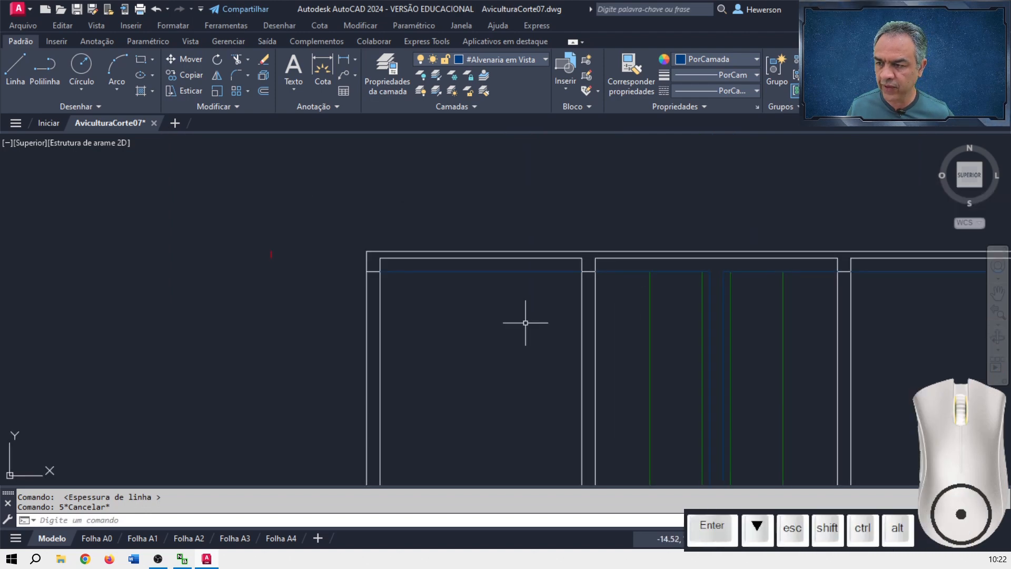
scroll(390, 293, "up", 2)
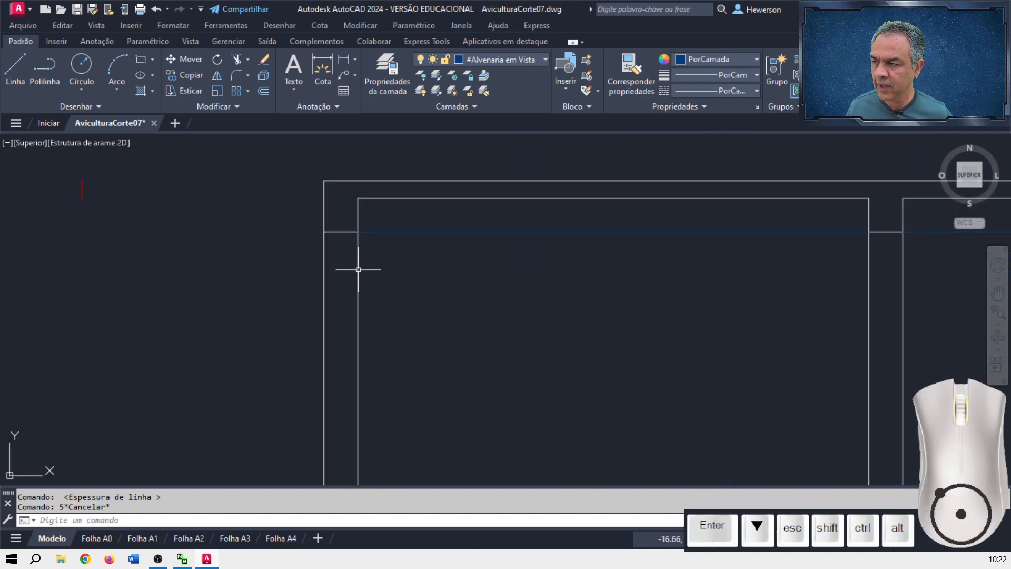
left_click(231, 106)
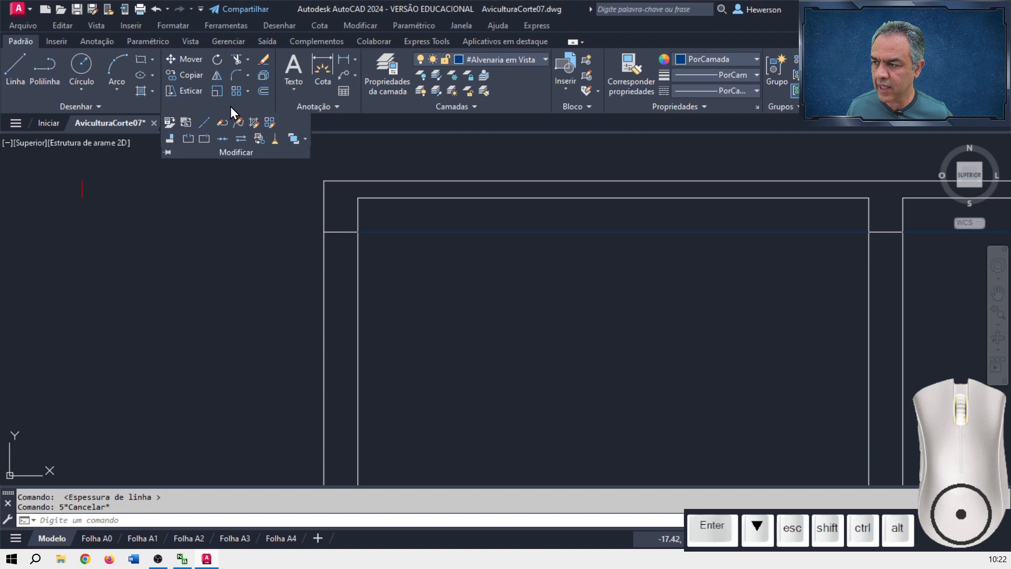
left_click(205, 138)
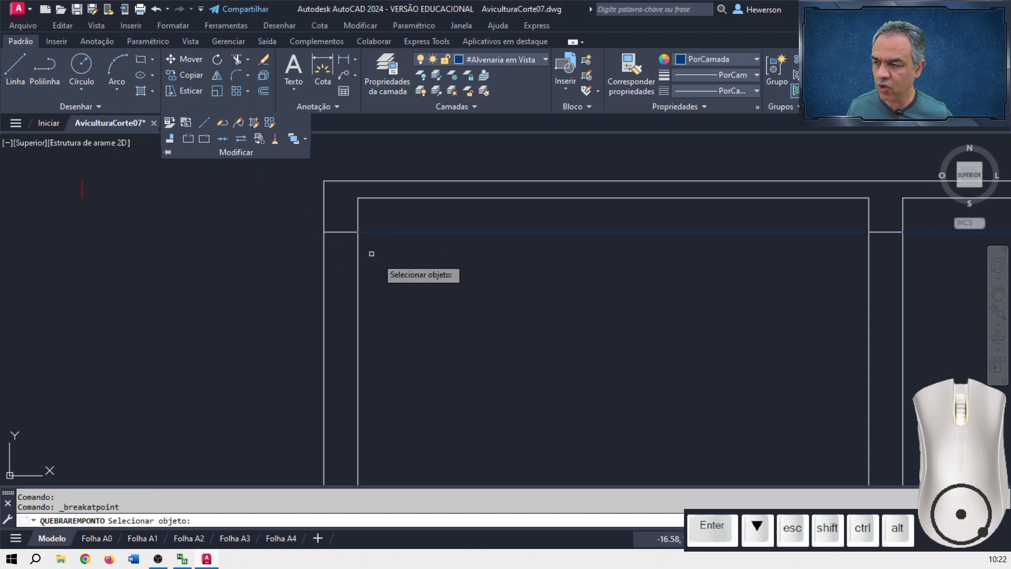
left_click(325, 253)
left_click(324, 232)
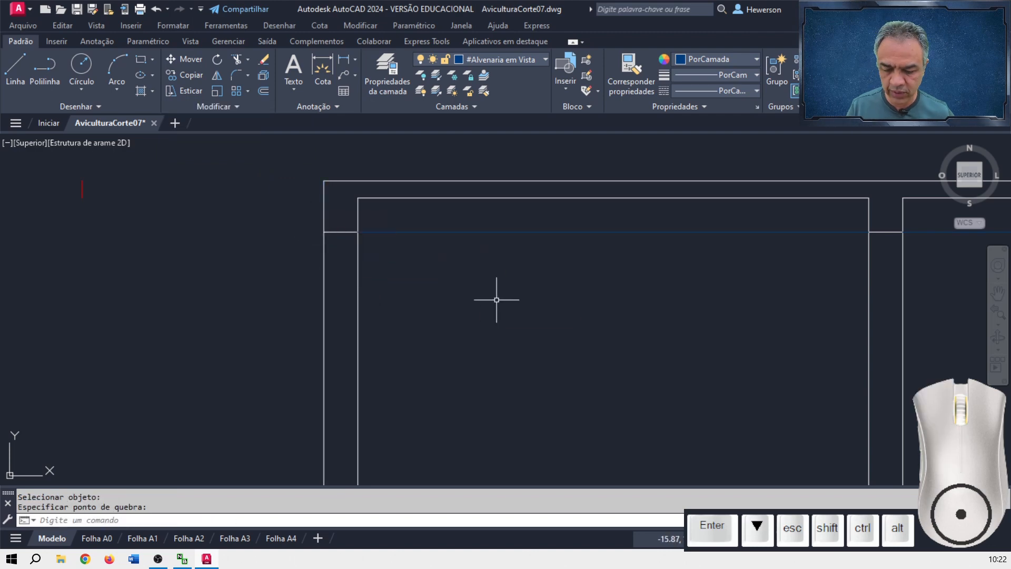
key("Return")
left_click(359, 293)
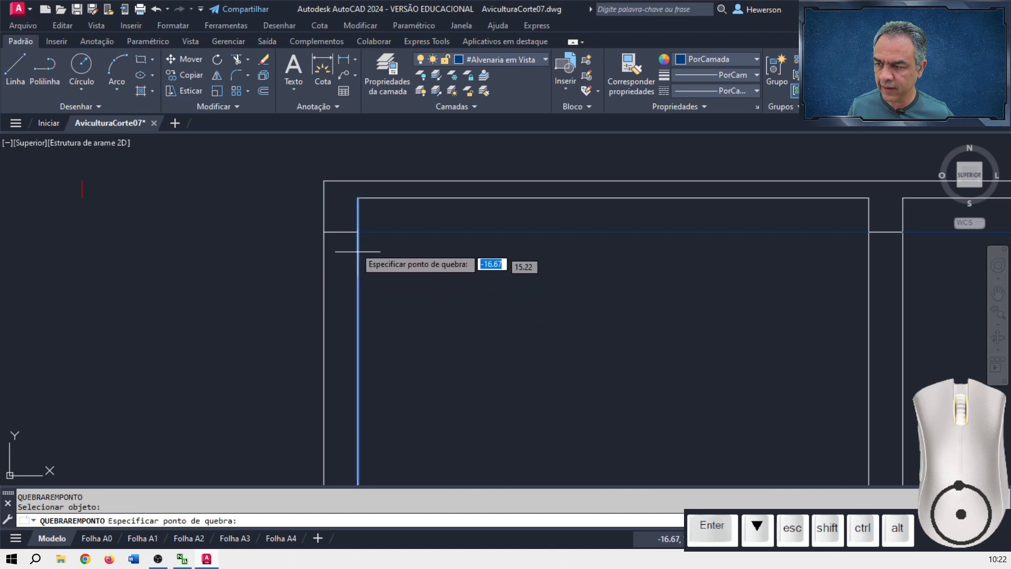
left_click(358, 231)
Break both faces of the wall between the left and central rooms at the beam-bottom line.
mouse_move(806, 275)
middle_mouse_down()
mouse_move(414, 263)
mouse_move(394, 280)
middle_mouse_up()
key("Return")
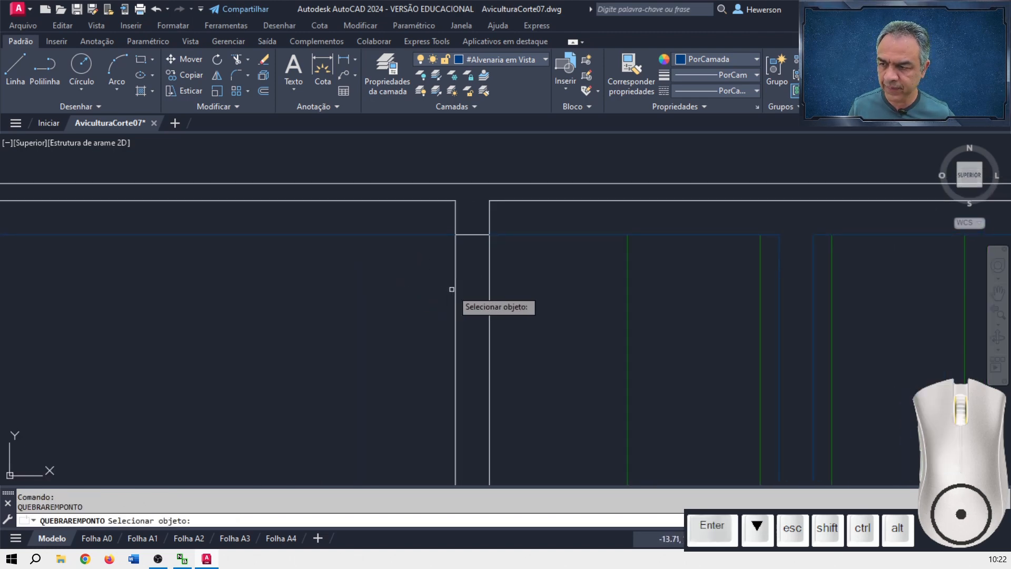
left_click(456, 299)
left_click(452, 238)
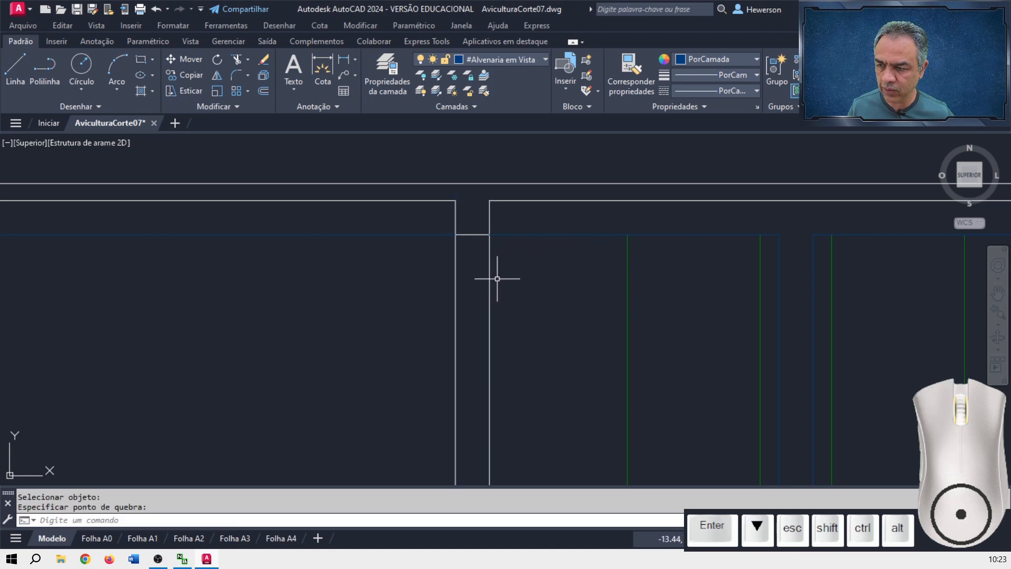
key("Return")
left_click(489, 295)
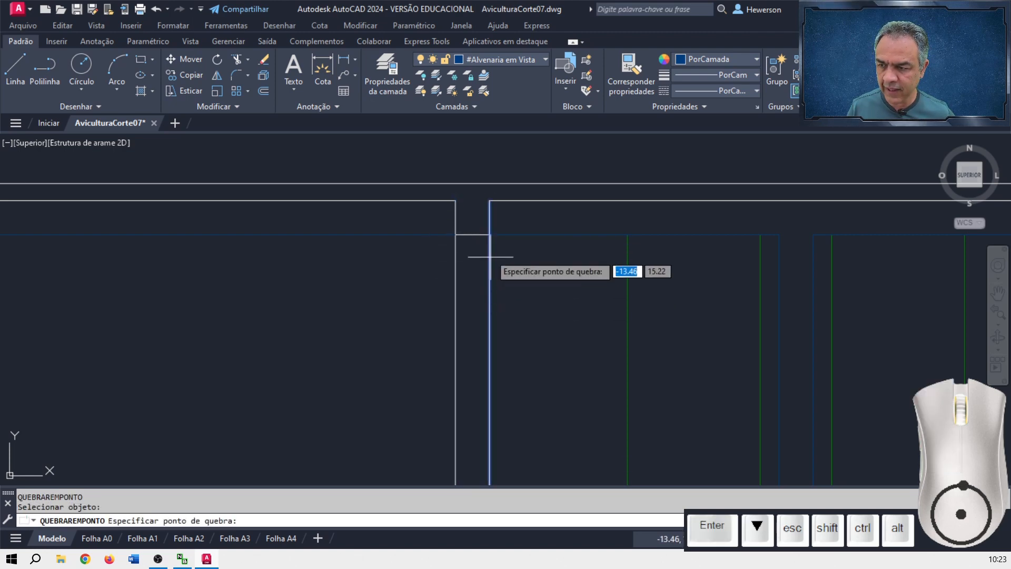
left_click(490, 235)
Break the central-room face of the wall between the central and right rooms at the beam-bottom line.
middle_click_drag(869, 285, 334, 268)
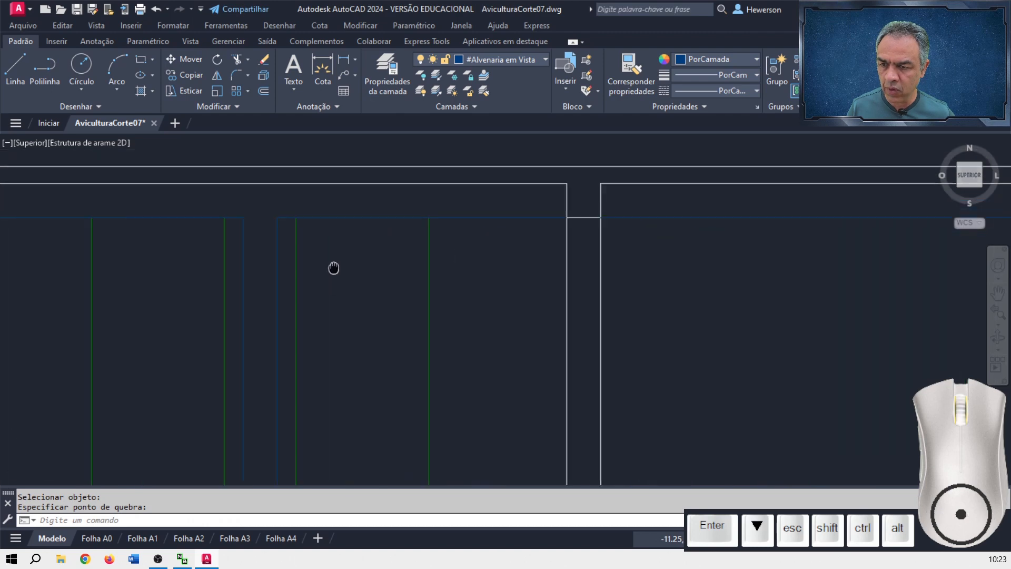
middle_click_drag(542, 264, 450, 288)
key("Return")
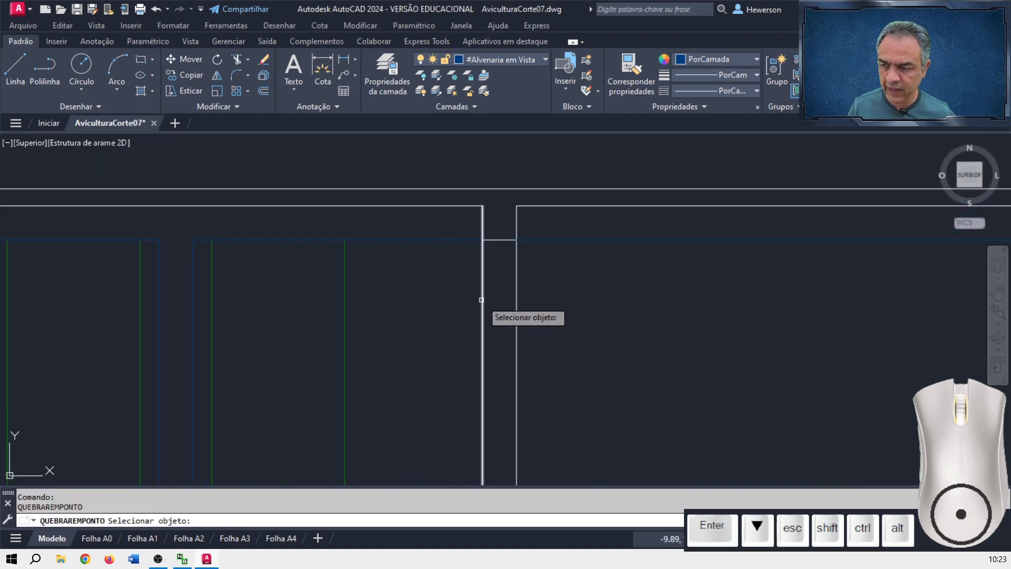
left_click(480, 296)
left_click(481, 238)
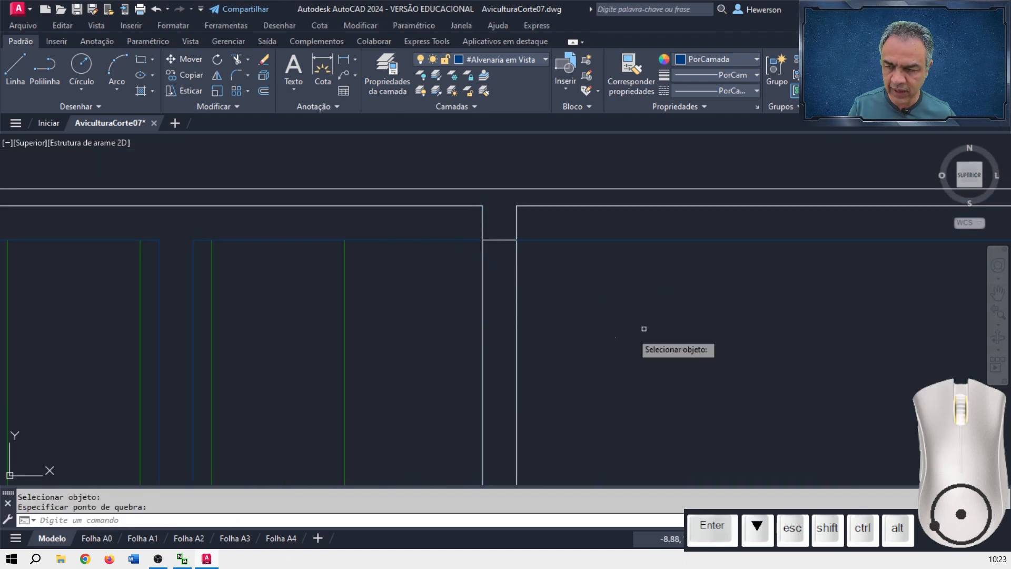
Break the right-room face of the wall between the central and right rooms and both right exterior wall faces at the beam-bottom line.
left_click(516, 335)
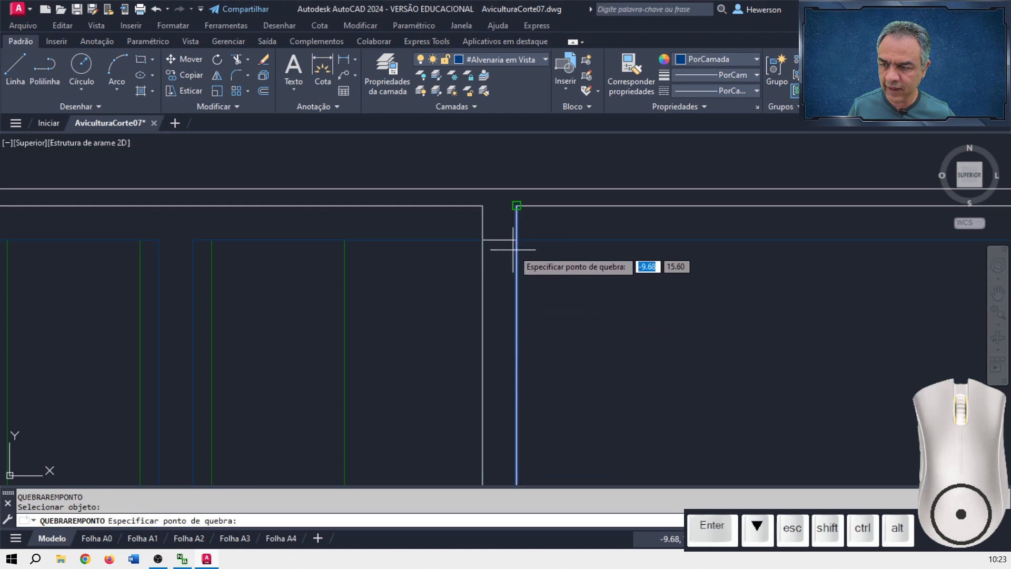
left_click(517, 236)
mouse_move(519, 241)
middle_mouse_down()
mouse_move(652, 298)
mouse_move(449, 282)
middle_mouse_up()
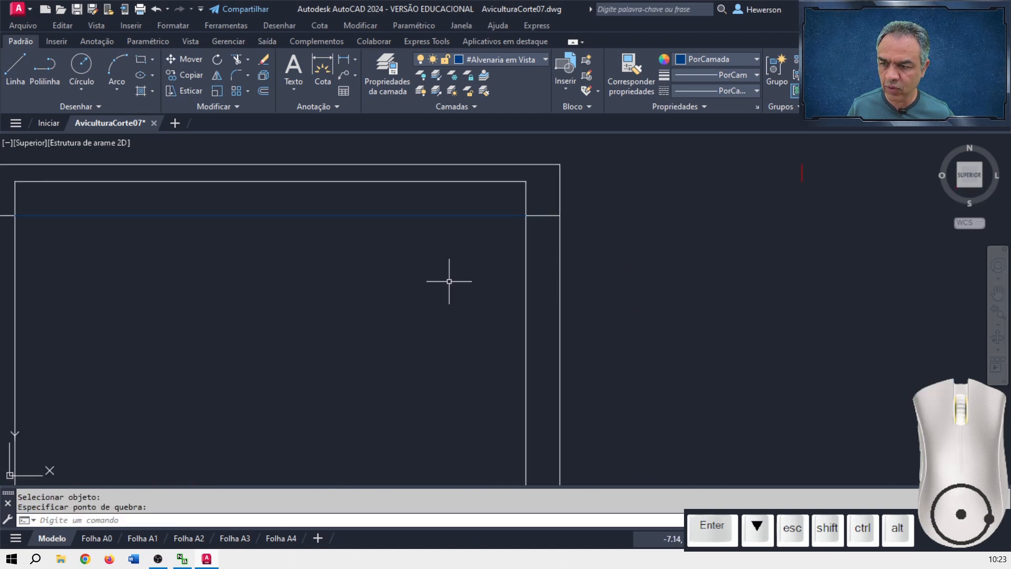
key("Return")
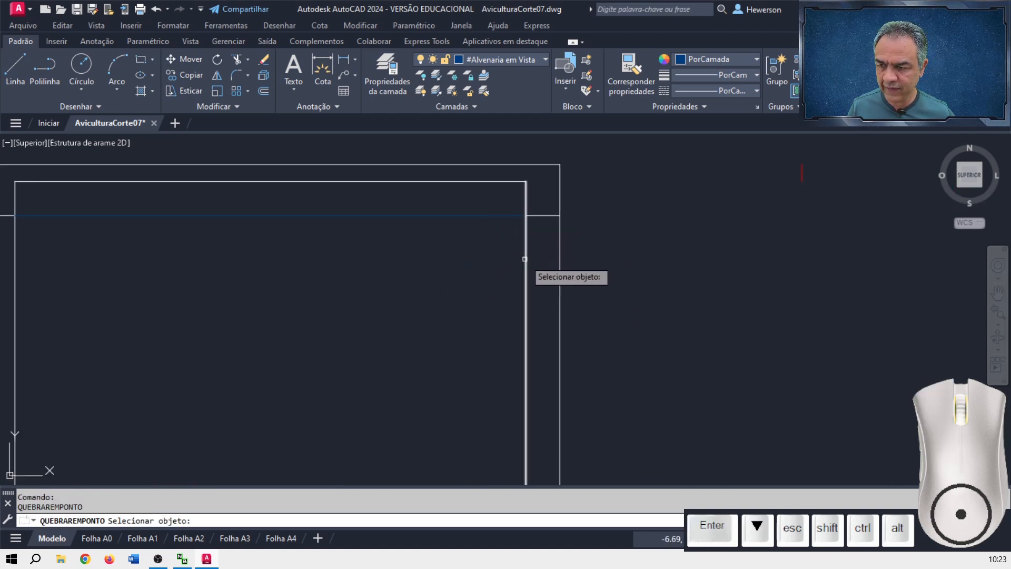
left_click(525, 258)
left_click(526, 215)
key("Return")
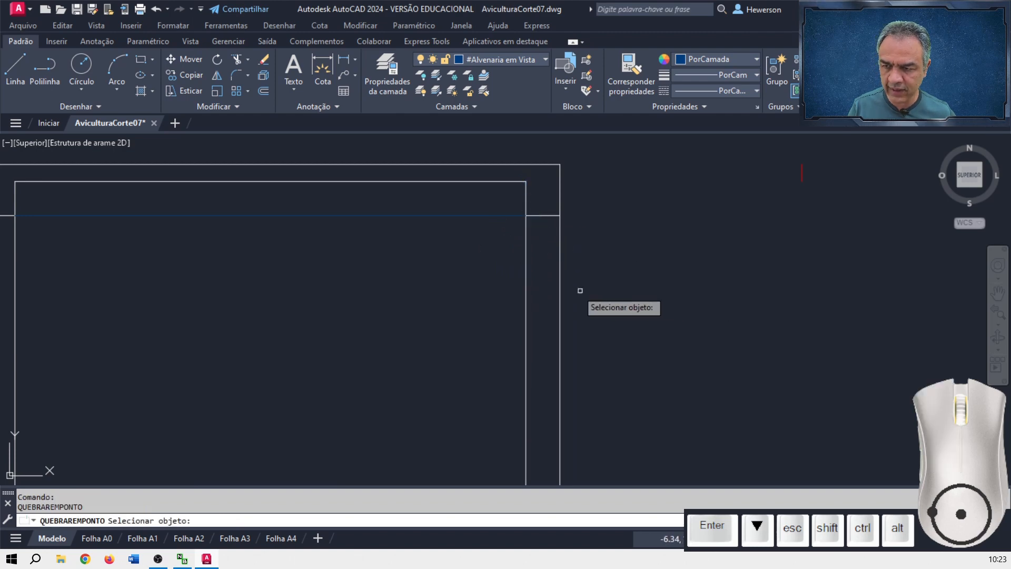
left_click(559, 291)
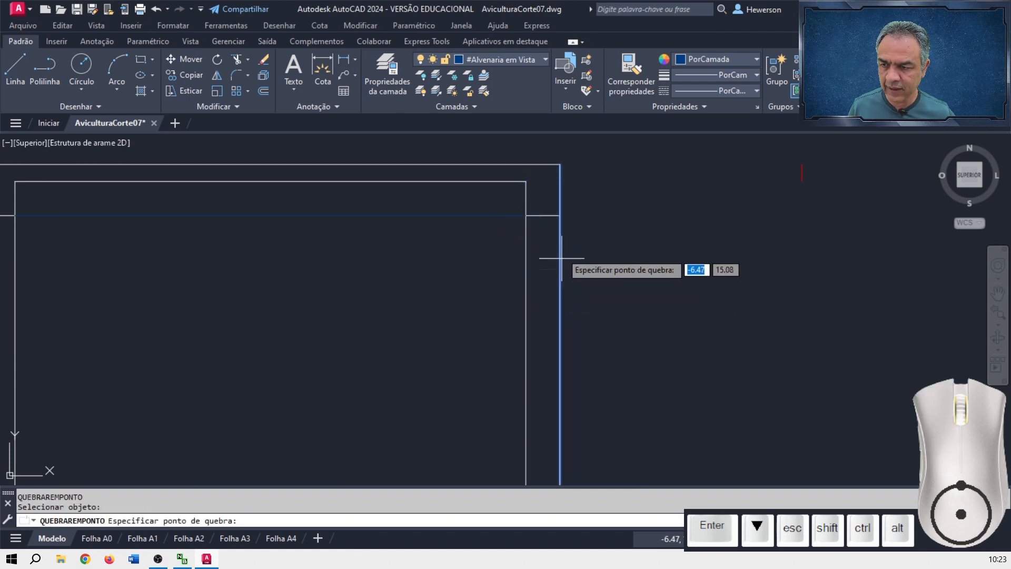
left_click(560, 216)
Assign the roof slab outline, beam sides and beam-bottom lines to the #Alvenaria em Corte com Hachura layer.
scroll(650, 262, "down", 2)
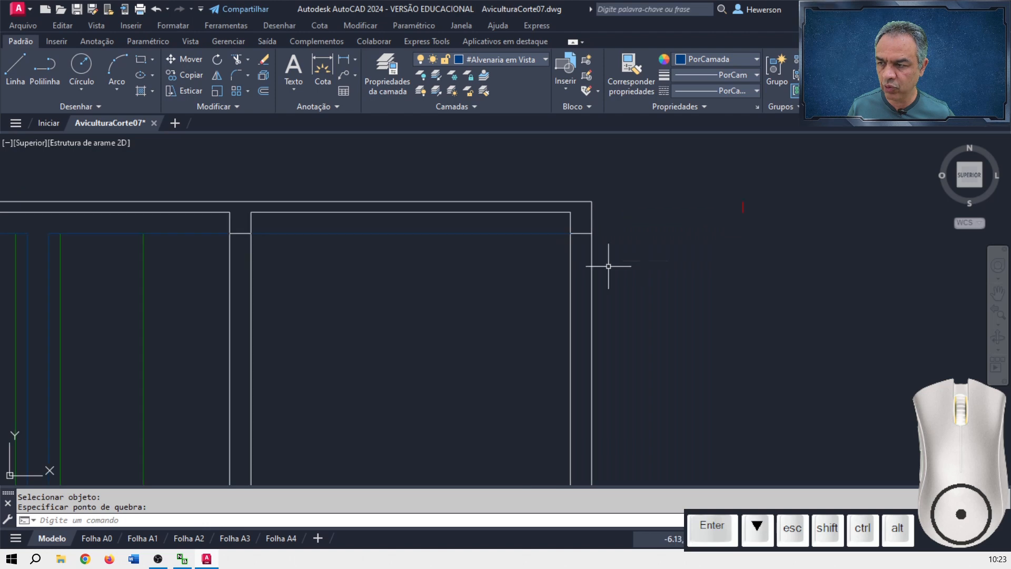
middle_click_drag(383, 292, 736, 287)
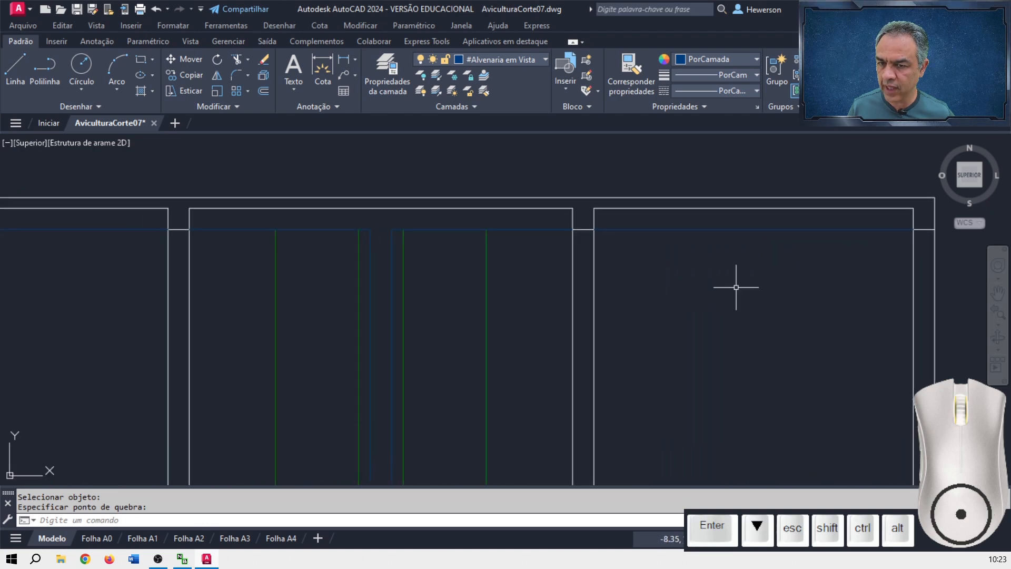
scroll(736, 287, "down", 2)
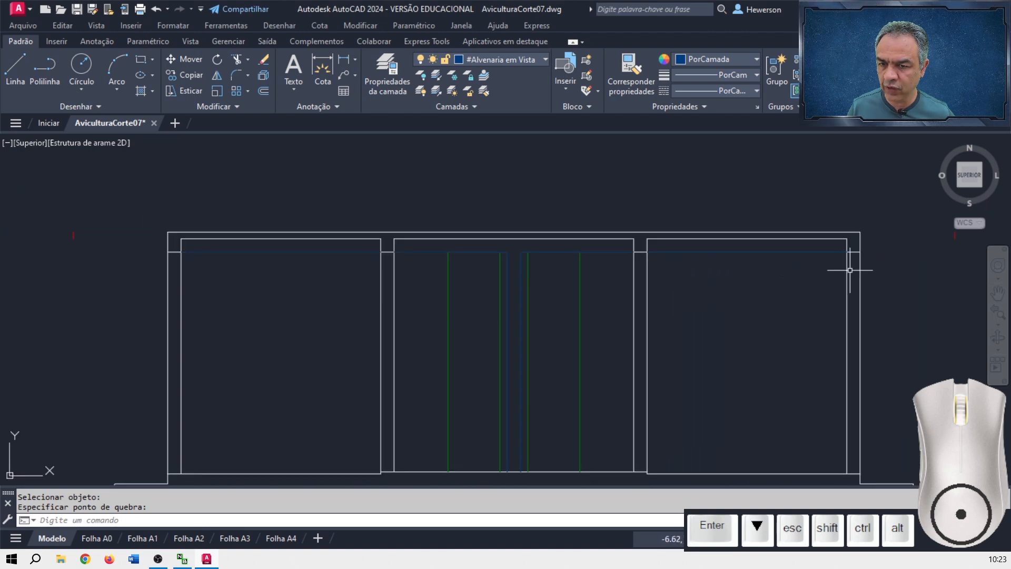
left_click(850, 252)
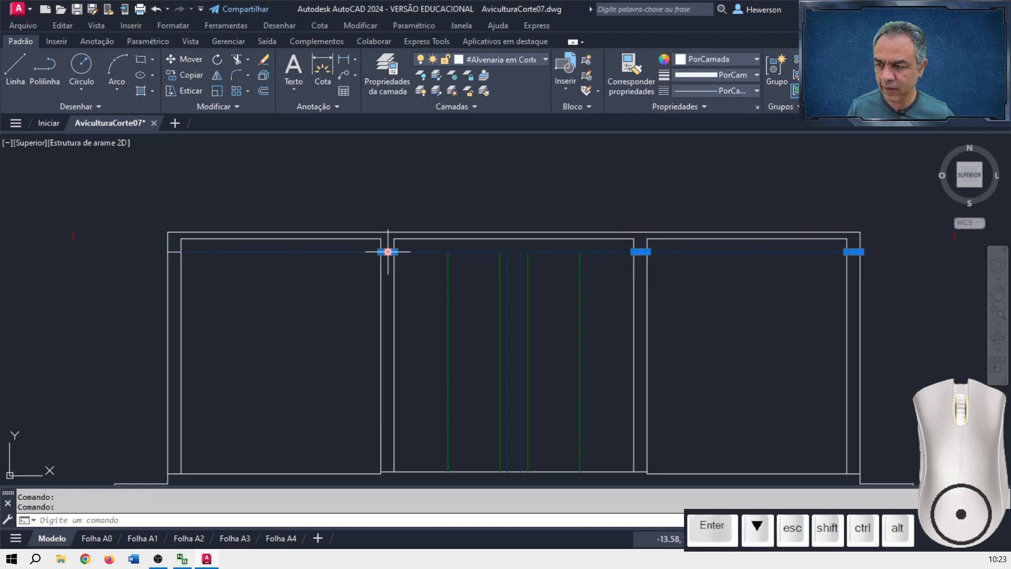
left_click(879, 206)
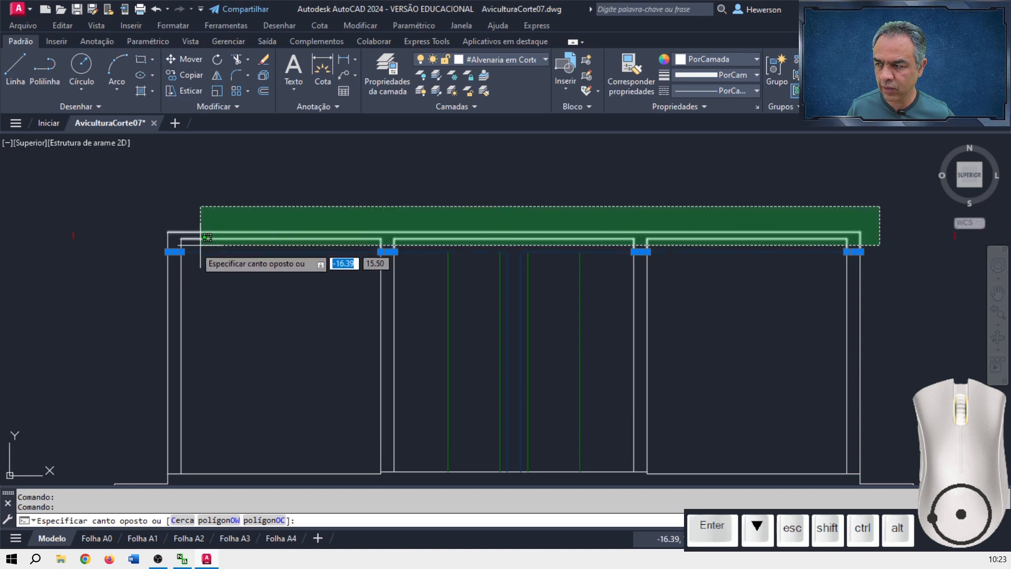
left_click(138, 242)
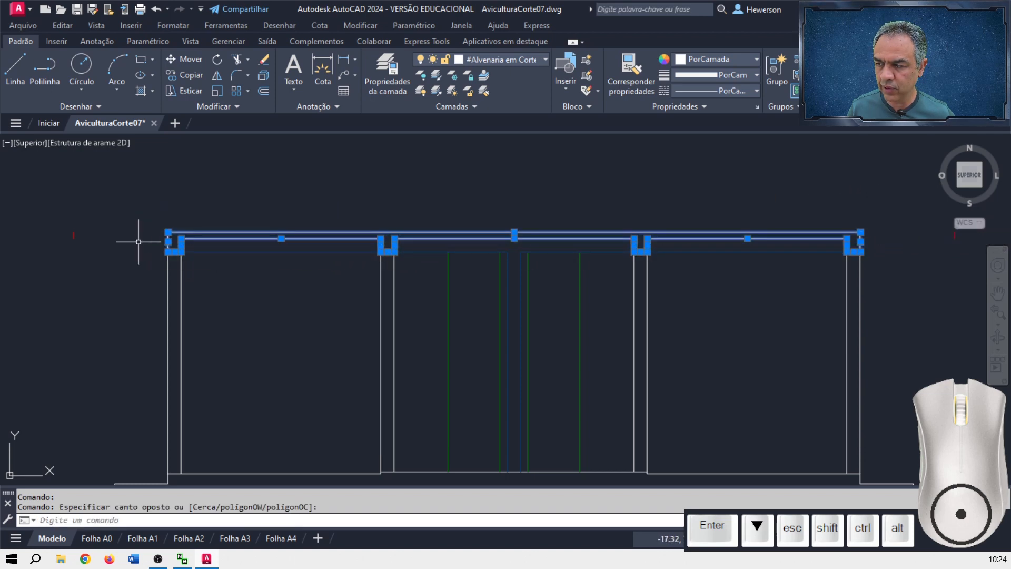
left_click(542, 59)
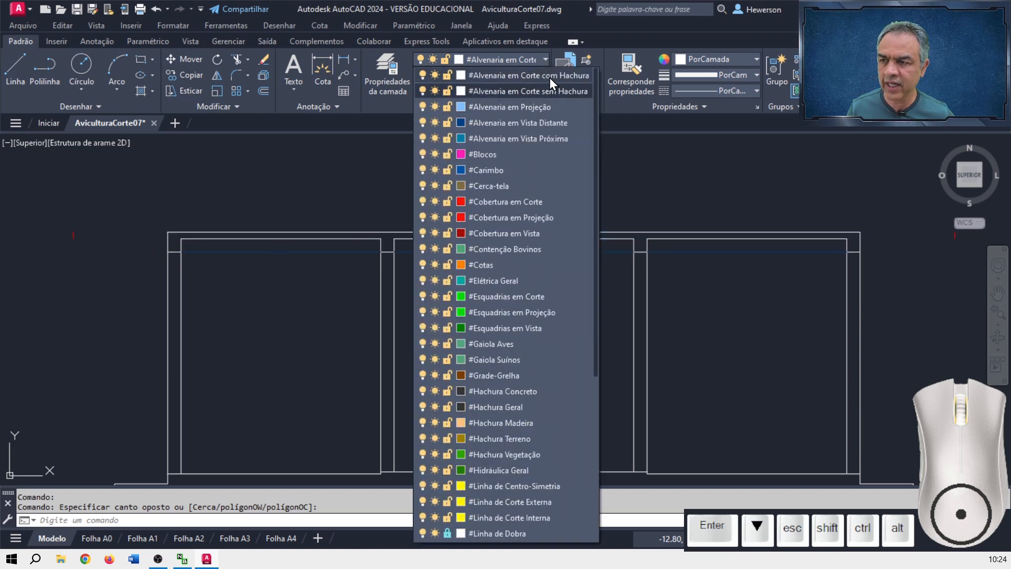
left_click(548, 78)
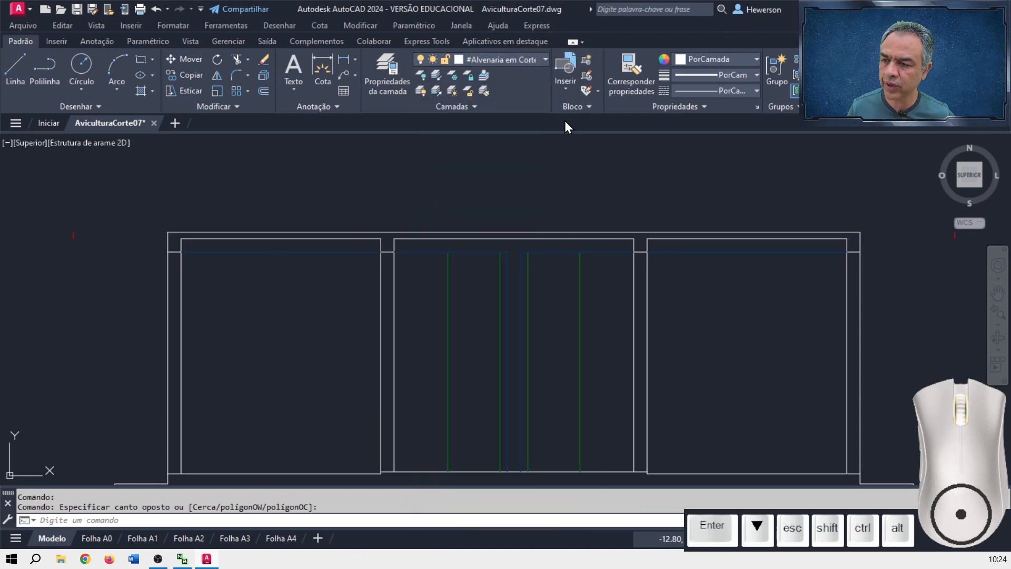
key("Escape")
key("Escape")
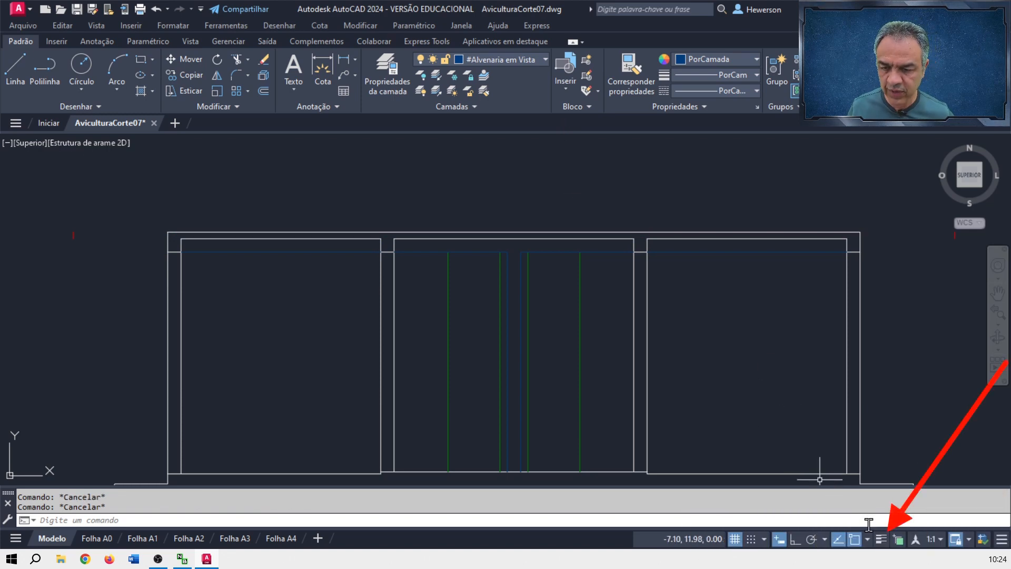
Turn on the line weight display, compare the roof slab and beam lines with the wall lines, and turn the display off again.
left_click(880, 539)
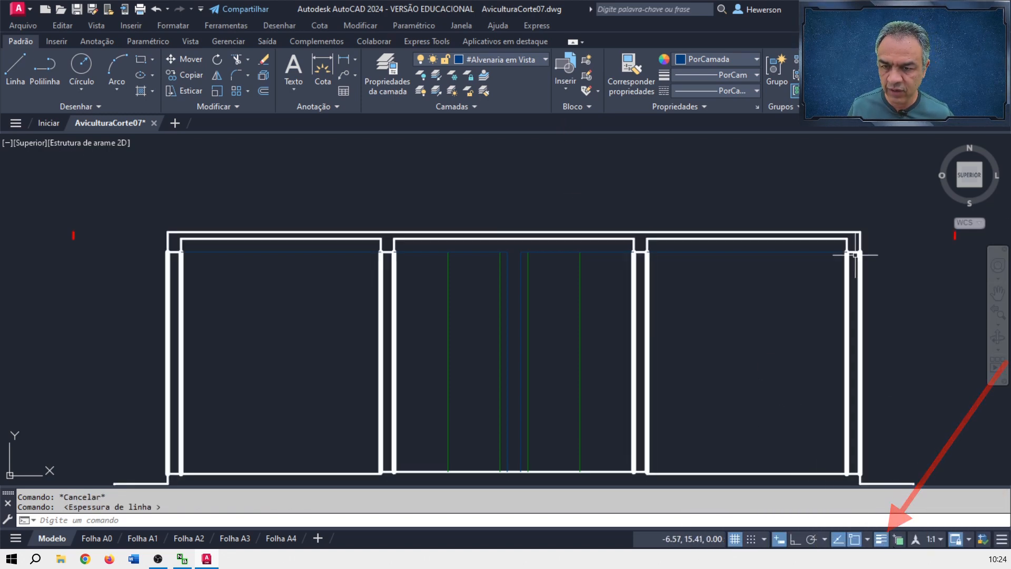
scroll(791, 244, "up", 4)
mouse_move(791, 244)
middle_mouse_down()
mouse_move(618, 238)
mouse_move(329, 260)
mouse_move(409, 242)
mouse_move(402, 259)
middle_mouse_up()
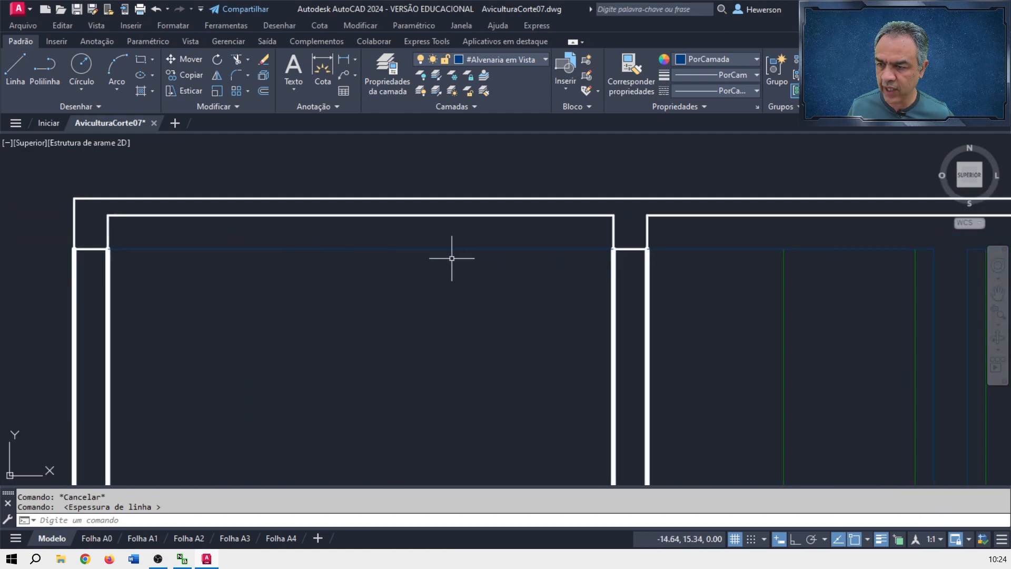
scroll(452, 258, "down", 6)
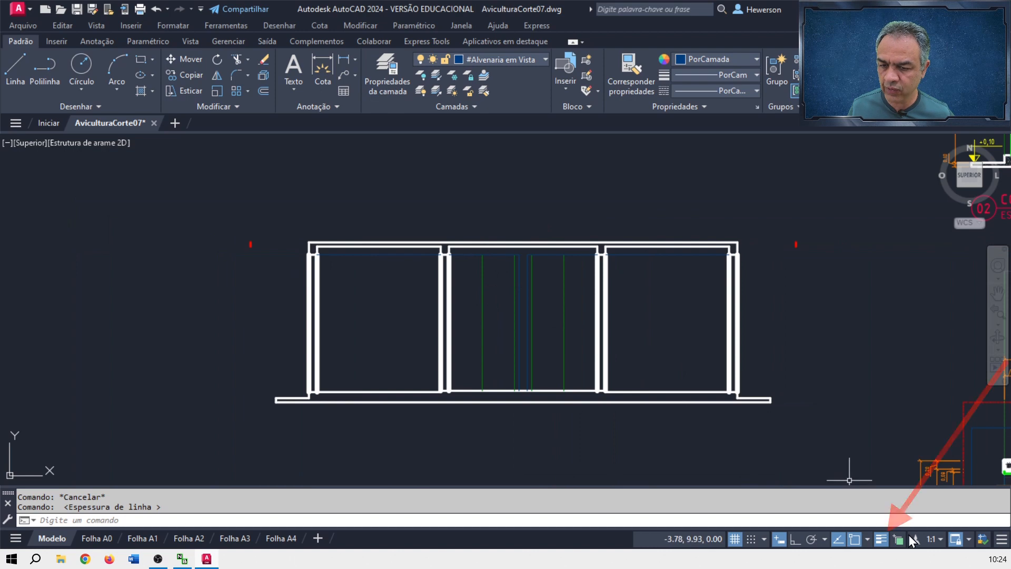
left_click(882, 541)
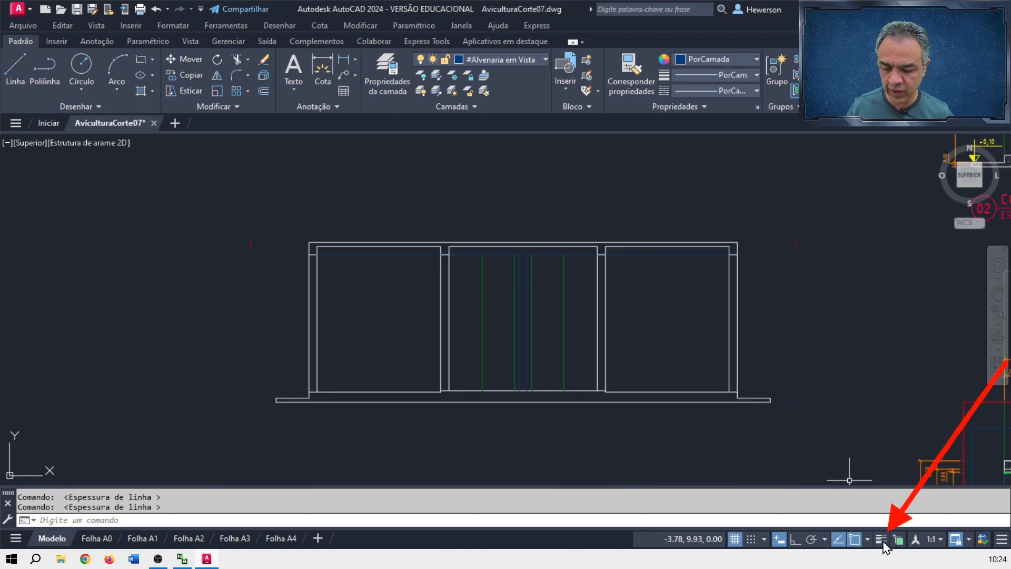
key("Escape")
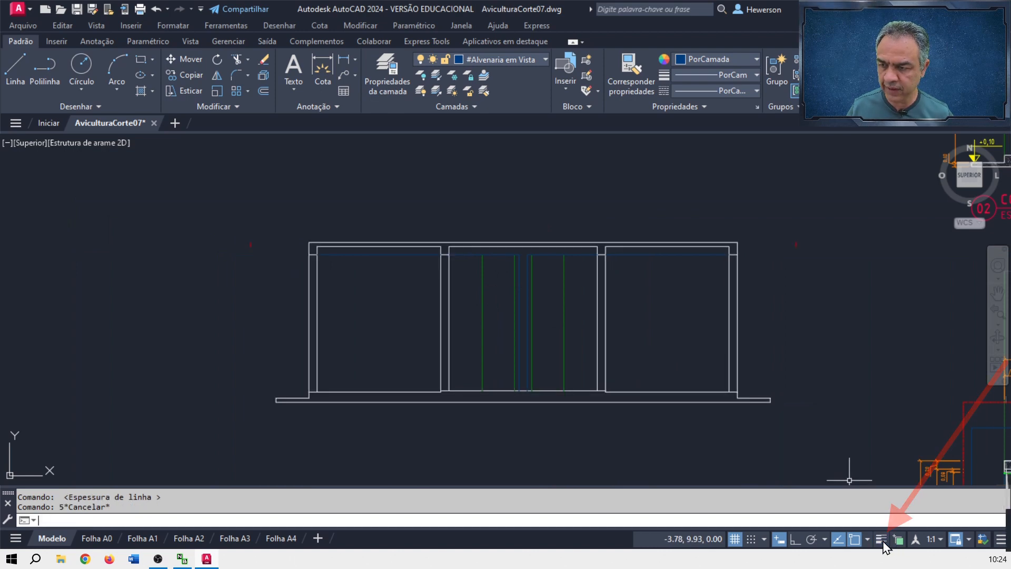
Hatch the roof slab and beams with the AR-CONC pattern at scale 0.001 on the #Hachura Concreto layer.
left_click(544, 61)
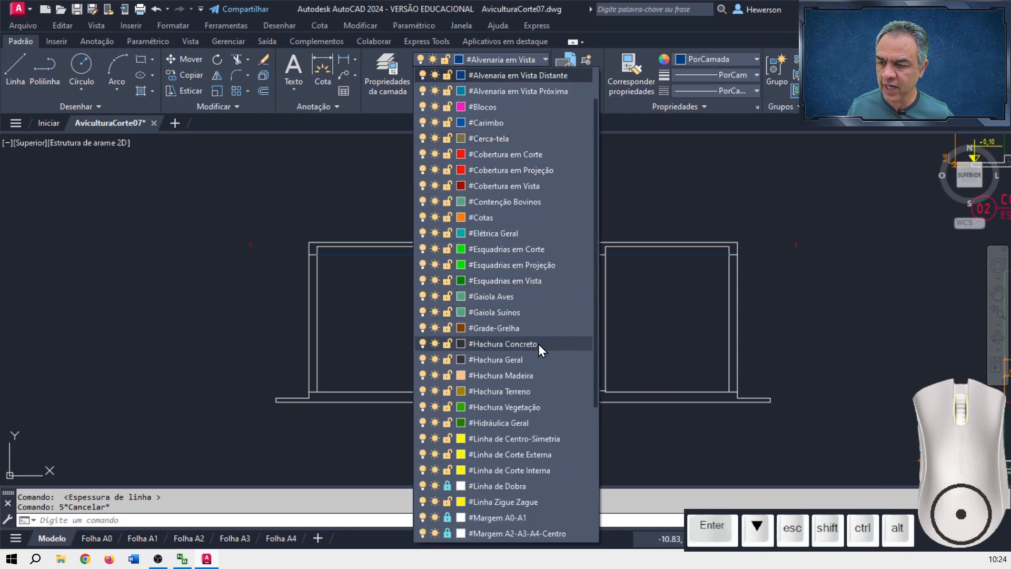
left_click(539, 345)
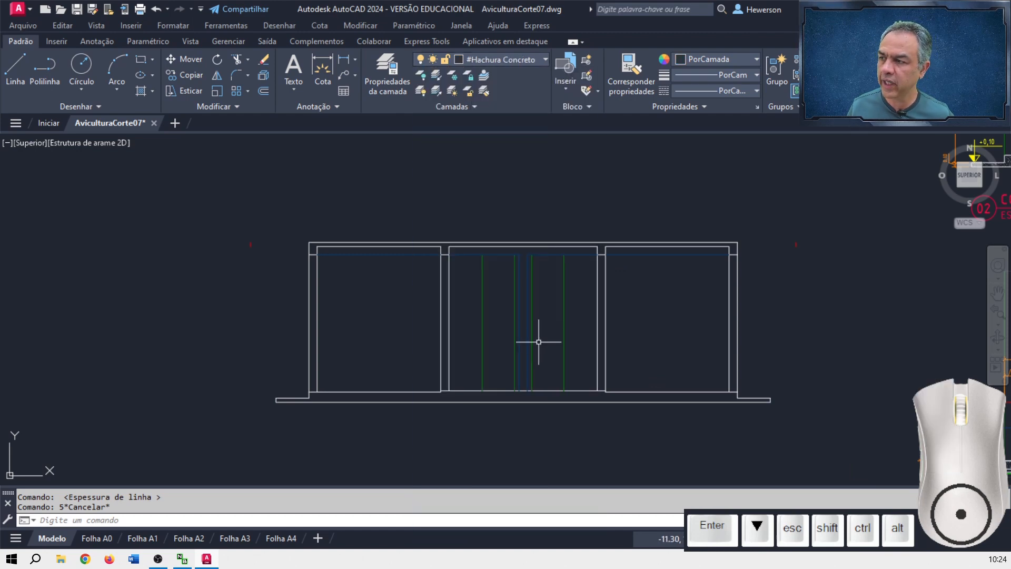
left_click(140, 93)
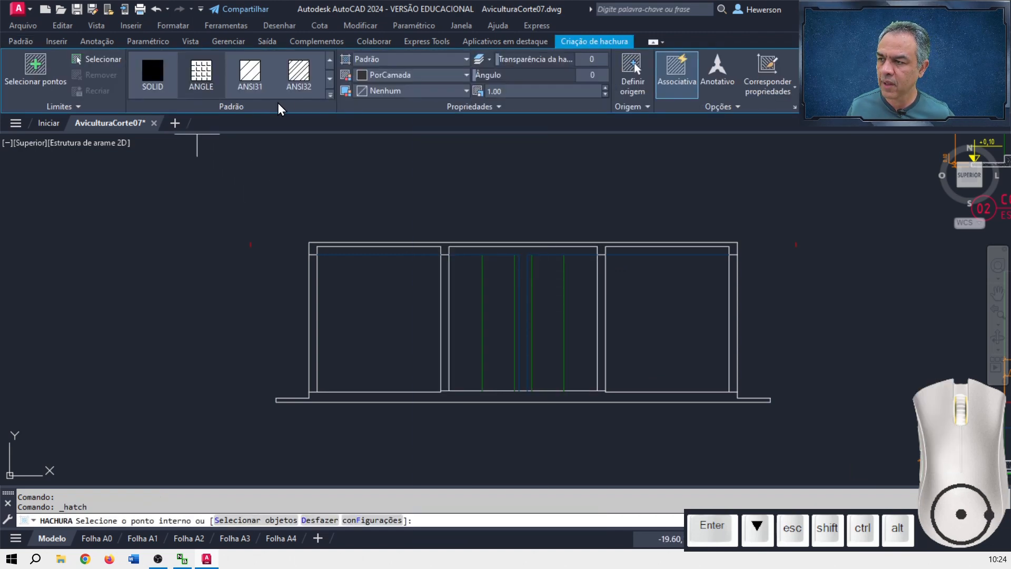
left_click(331, 100)
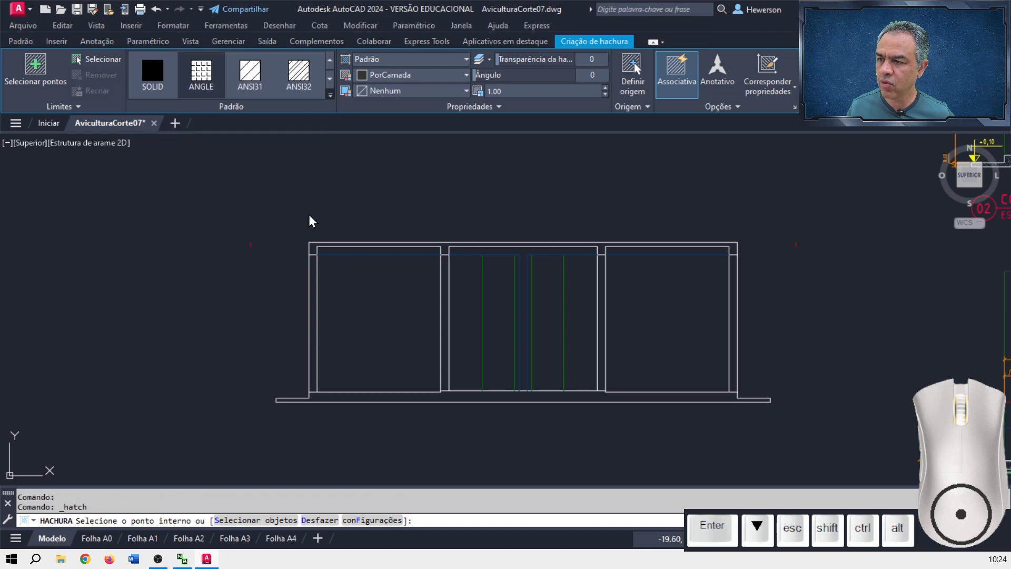
left_click(532, 92)
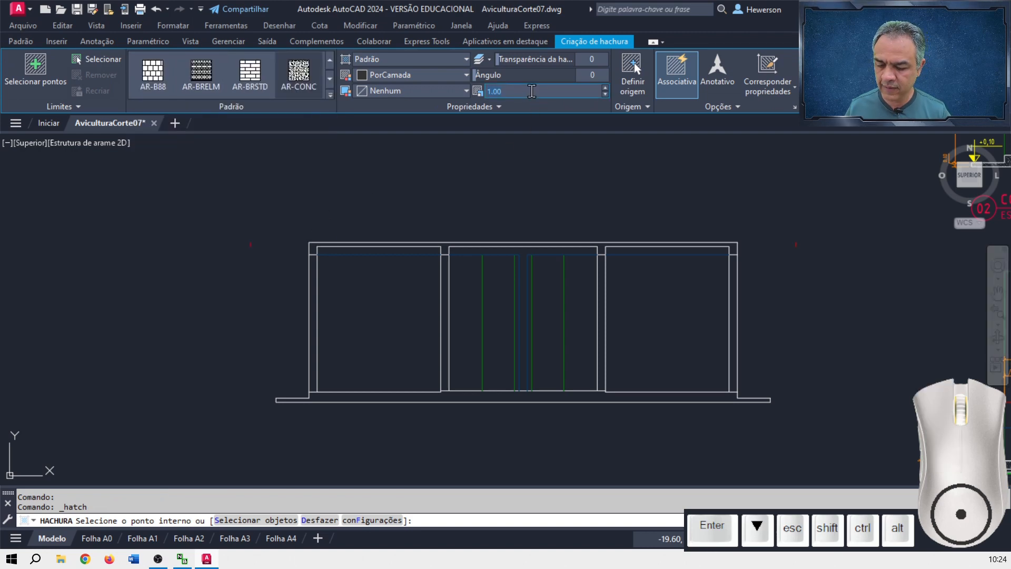
type("0.001")
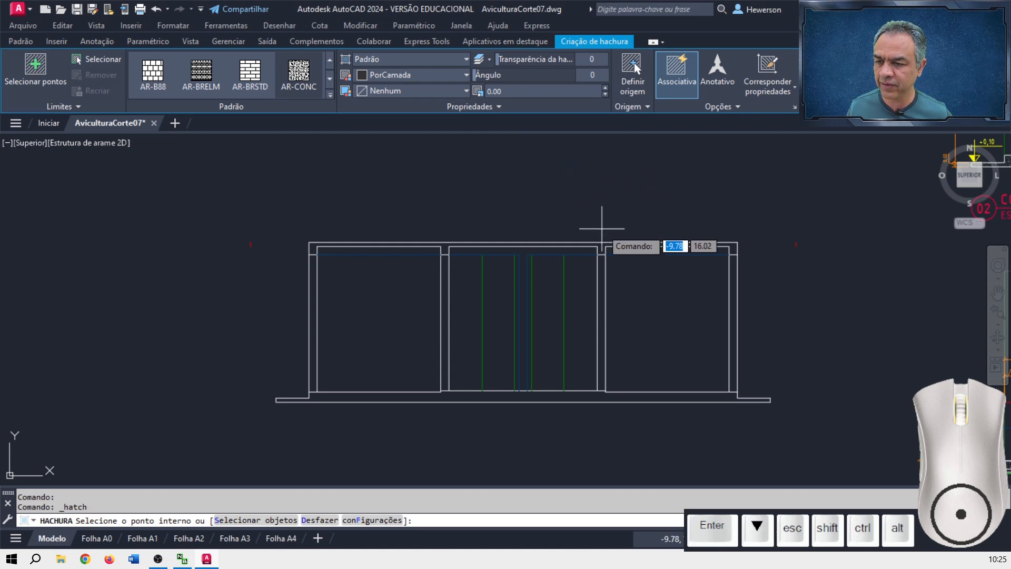
scroll(600, 227, "up", 2)
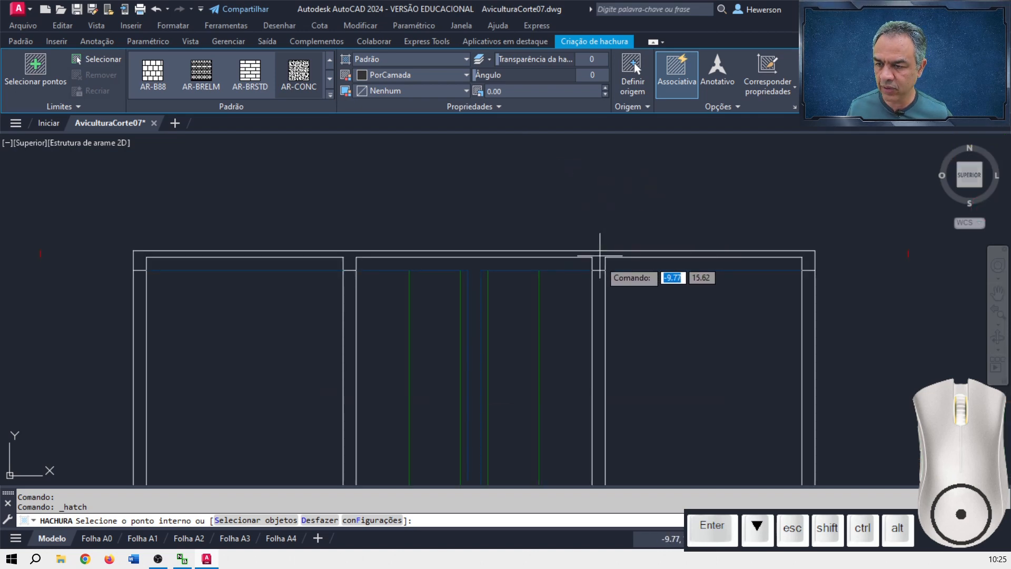
left_click(600, 258)
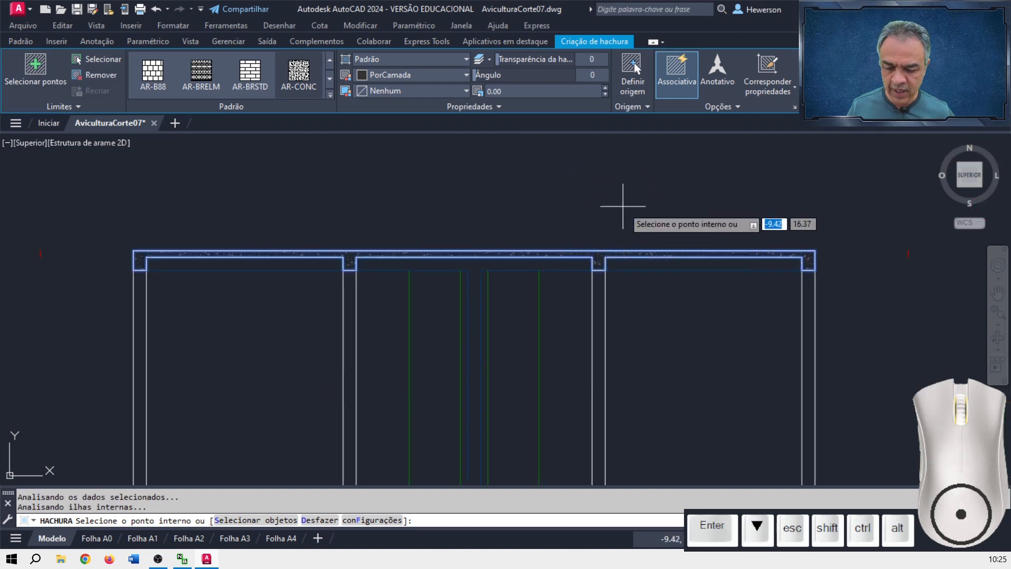
key("Return")
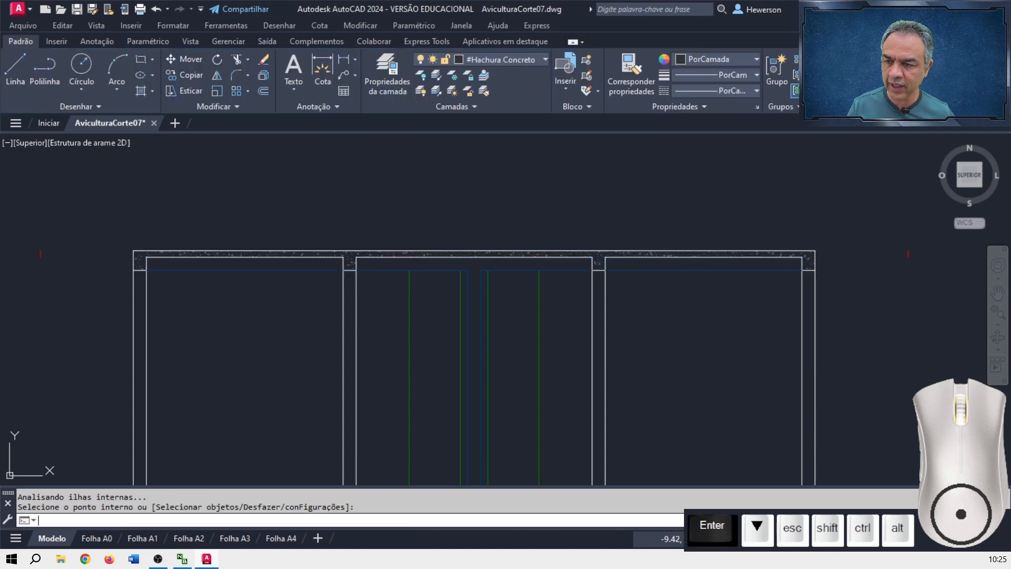
Hatch the floor slab with the same AR-CONC concrete pattern and scale.
key("Return")
middle_click_drag(670, 380, 681, 239)
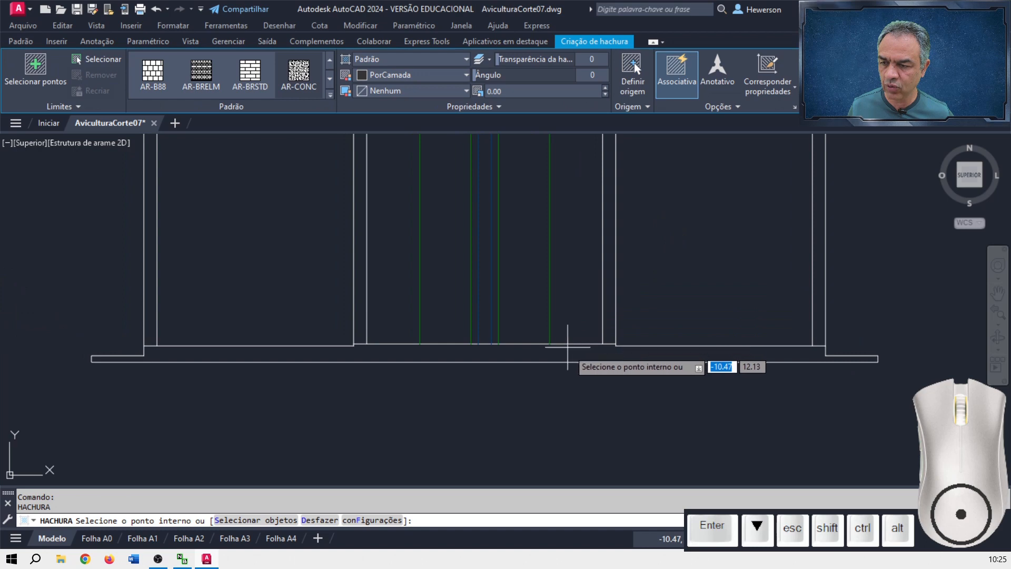
left_click(567, 348)
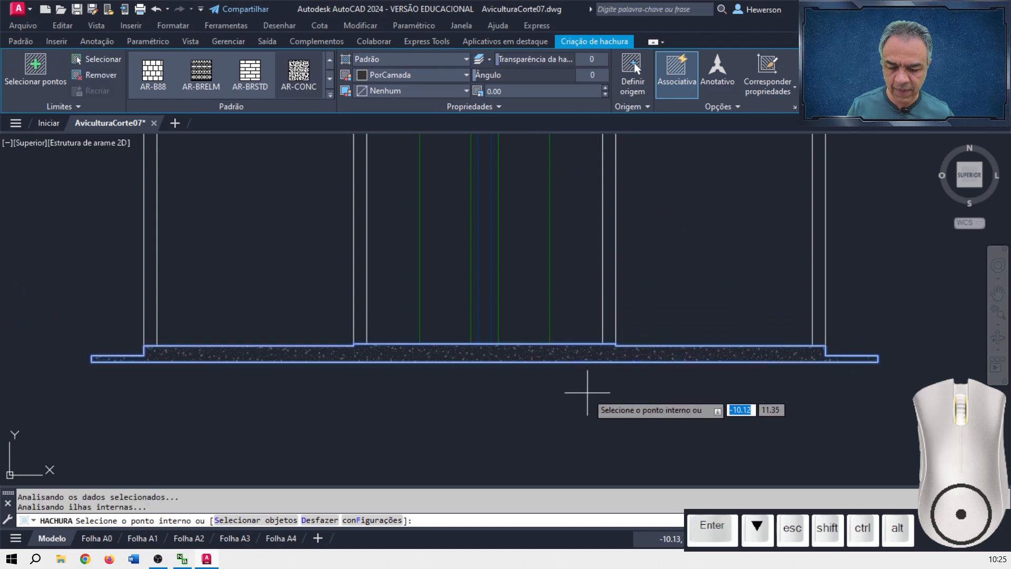
key("Return")
Select the floor slab and roof slab hatches to check their extents, and clear the selection.
middle_click_drag(689, 268, 677, 310)
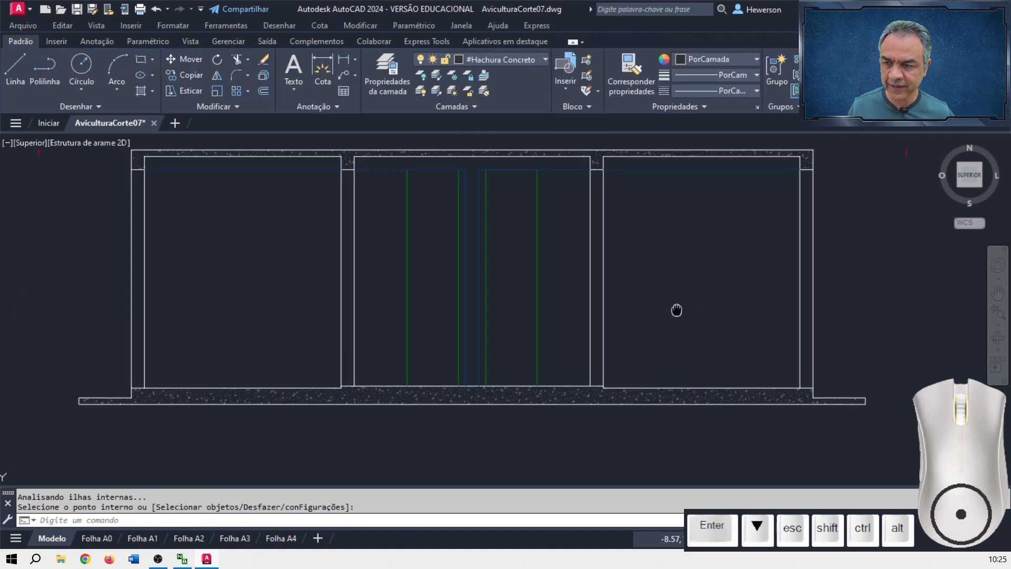
left_click(575, 393)
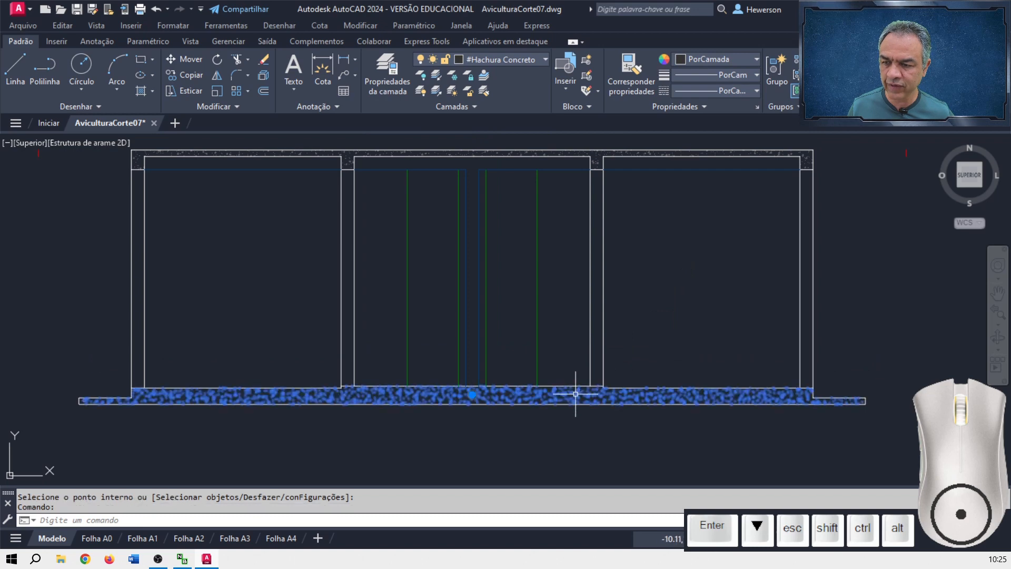
left_click(598, 156)
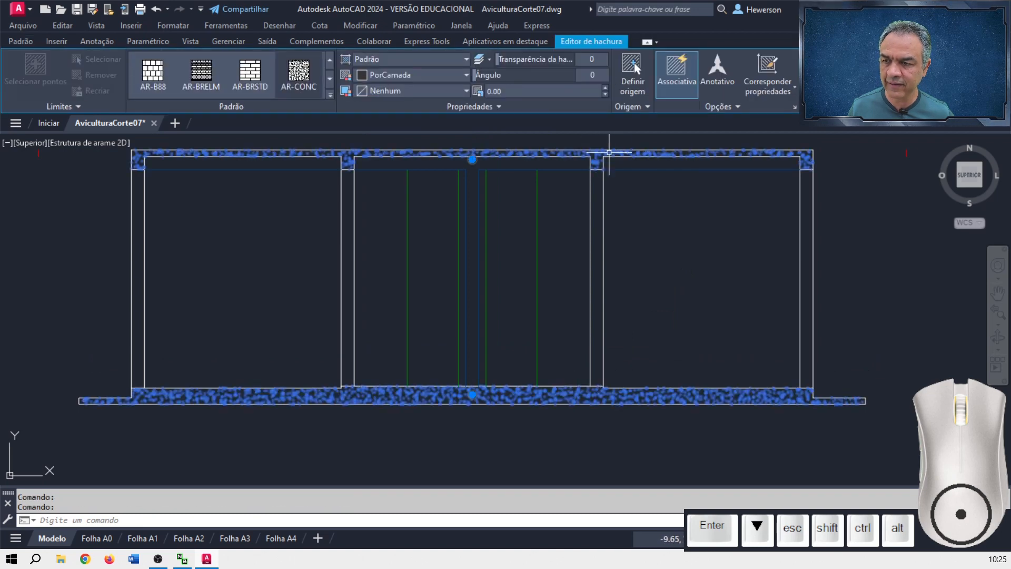
key("Escape")
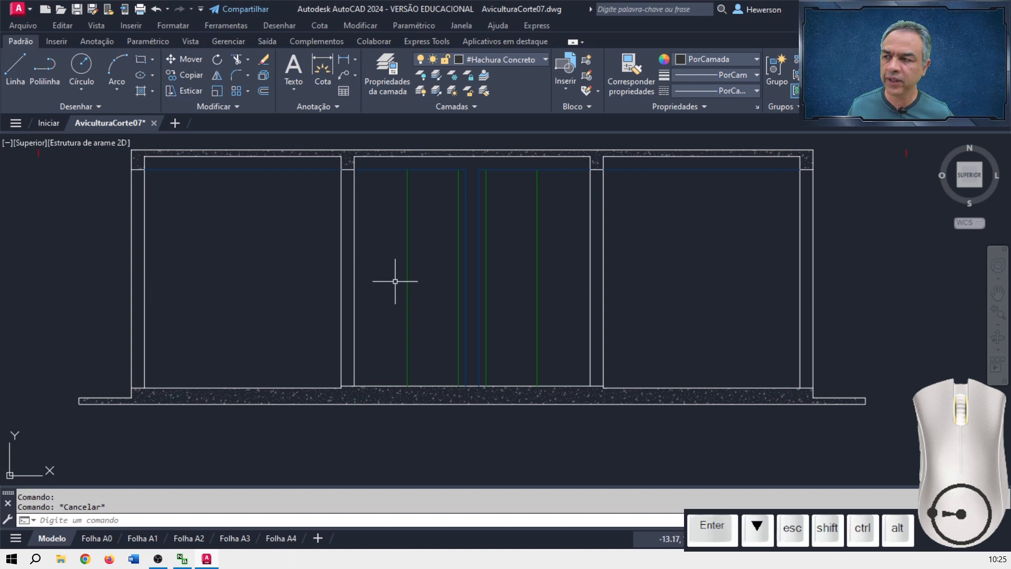
mouse_move(395, 281)
middle_mouse_down()
mouse_move(327, 253)
mouse_move(373, 268)
middle_mouse_up()
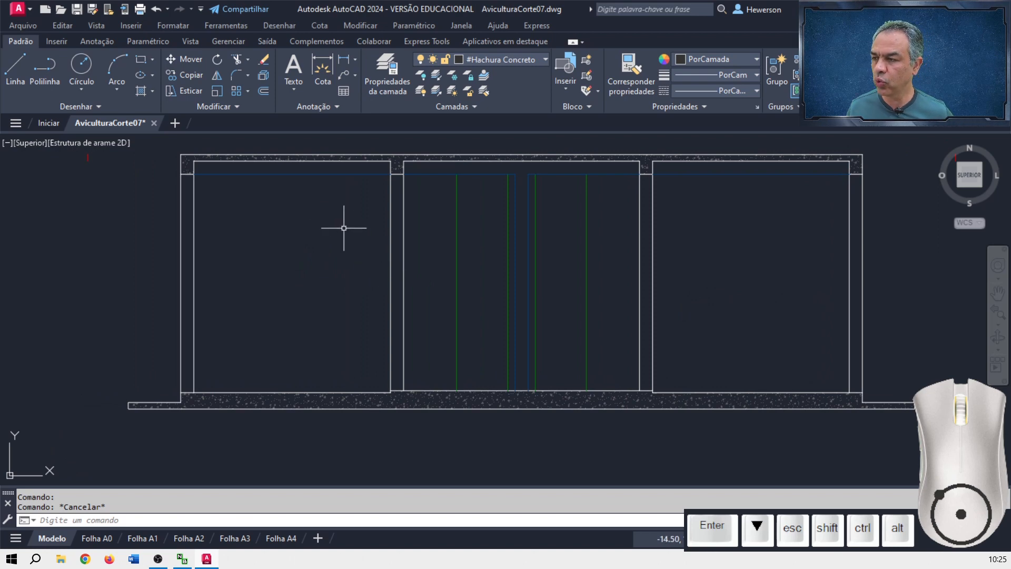
Offset the floor lines of the left and right rooms upward by 1.8 to mark the window sills.
left_click(264, 91)
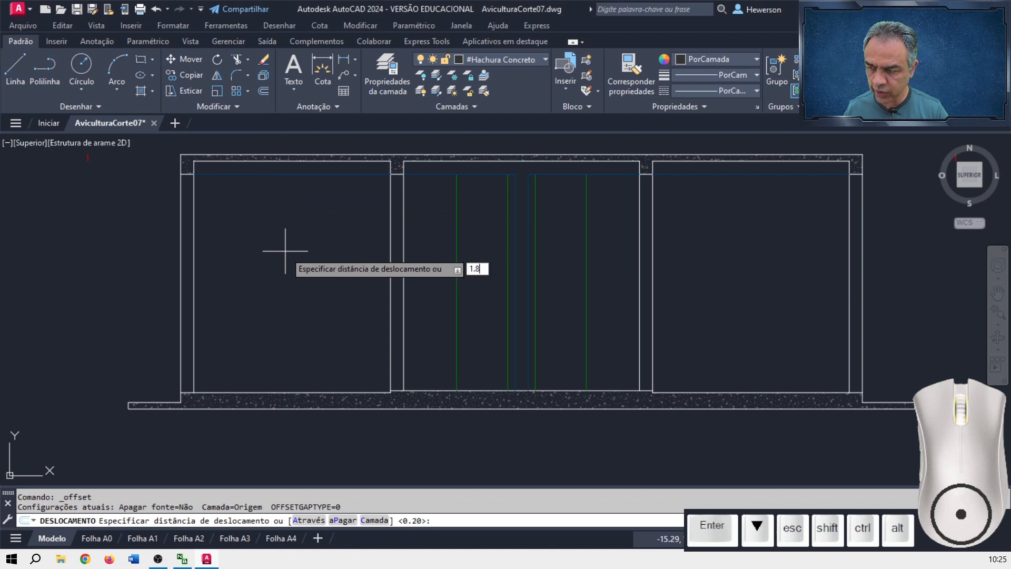
type("1.8")
key("Return")
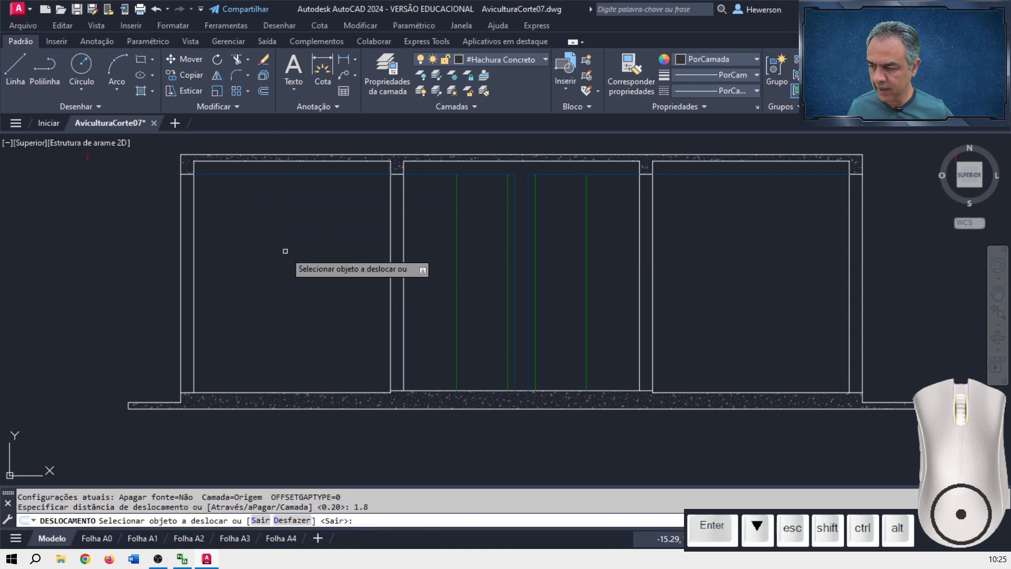
left_click(290, 391)
left_click(303, 240)
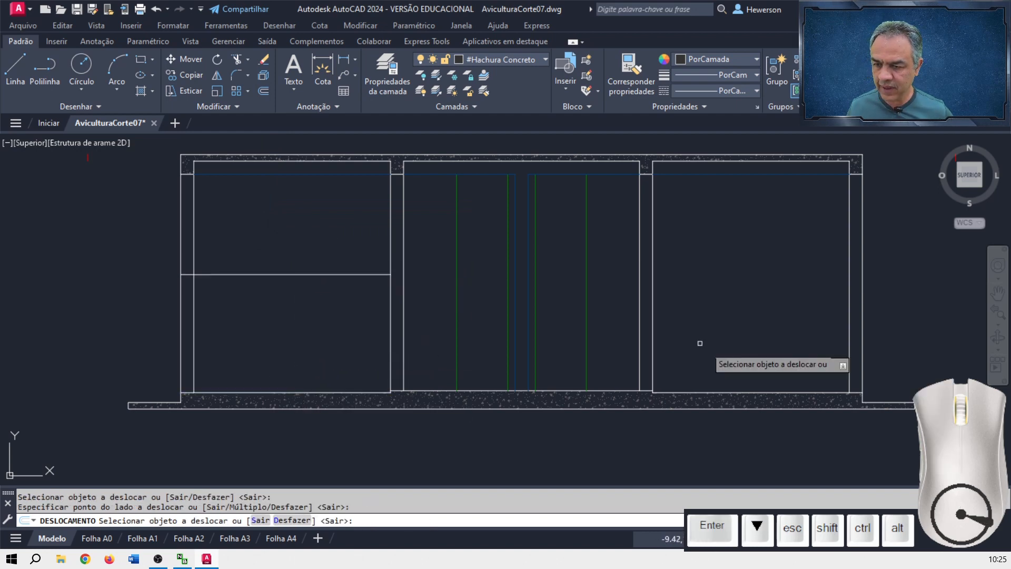
left_click(750, 392)
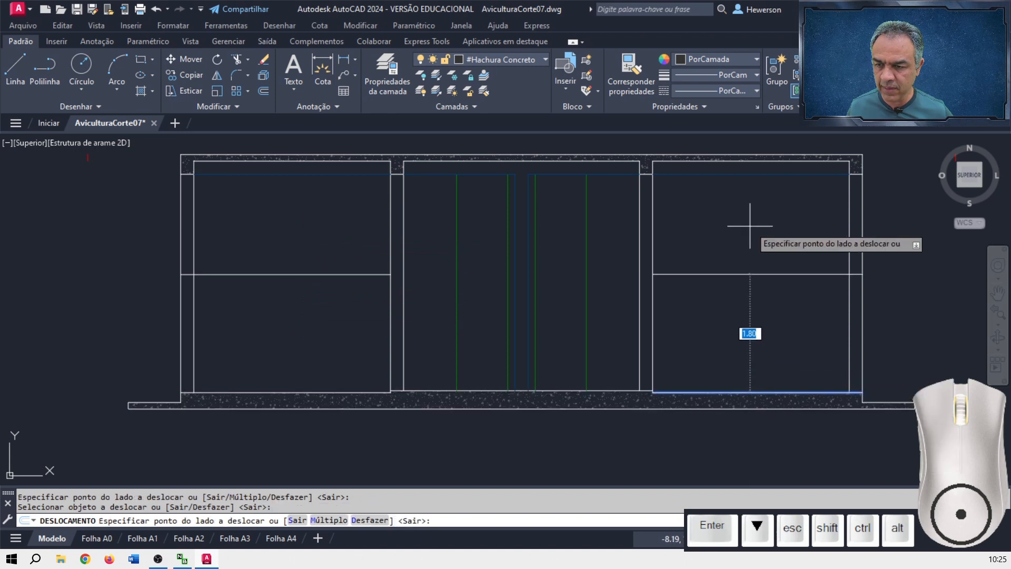
left_click(749, 225)
key("Return")
Offset both window sill lines upward by 0.5 to mark the window heads in the side rooms.
key("Return")
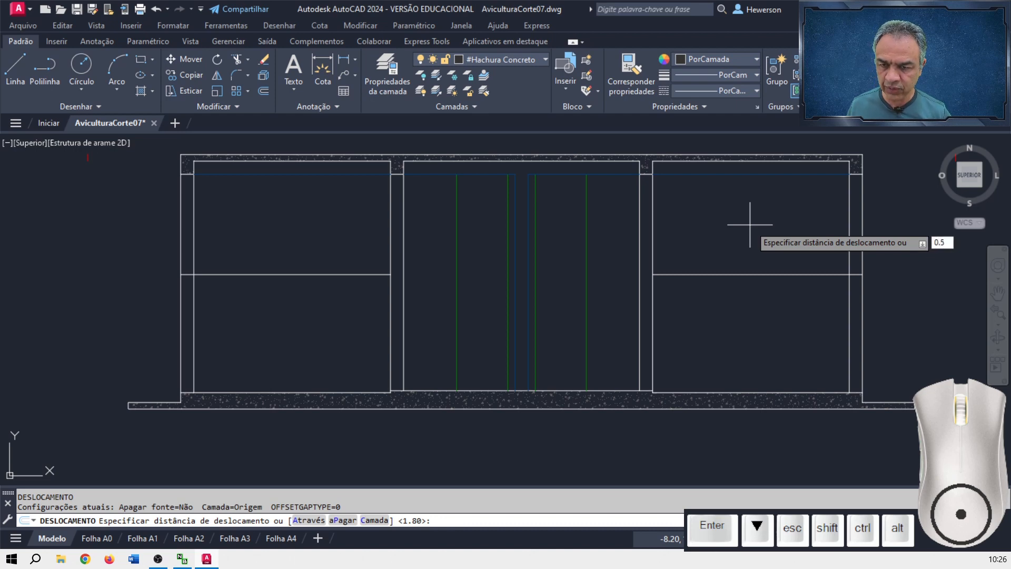
key("Return")
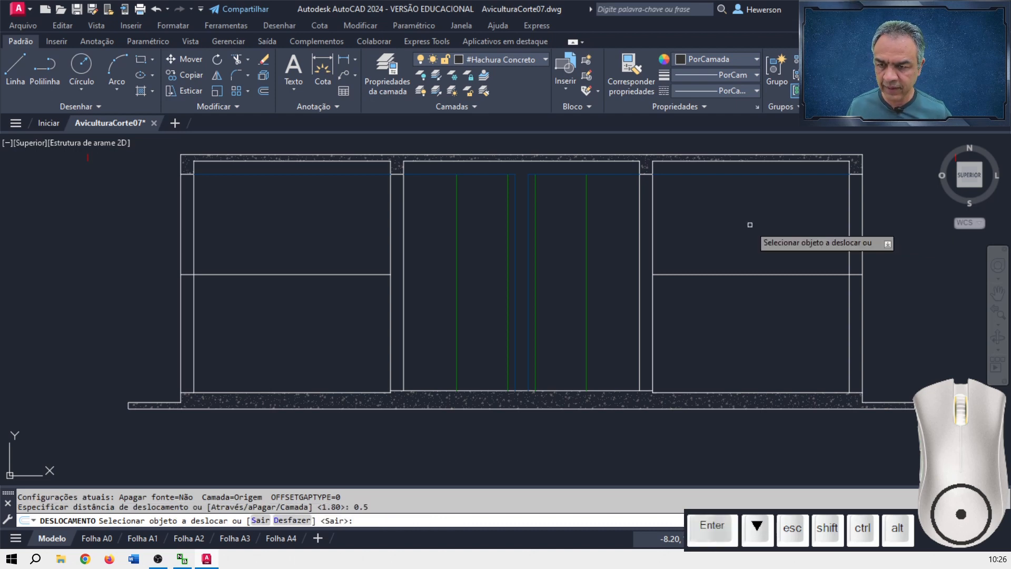
left_click(735, 273)
left_click(732, 206)
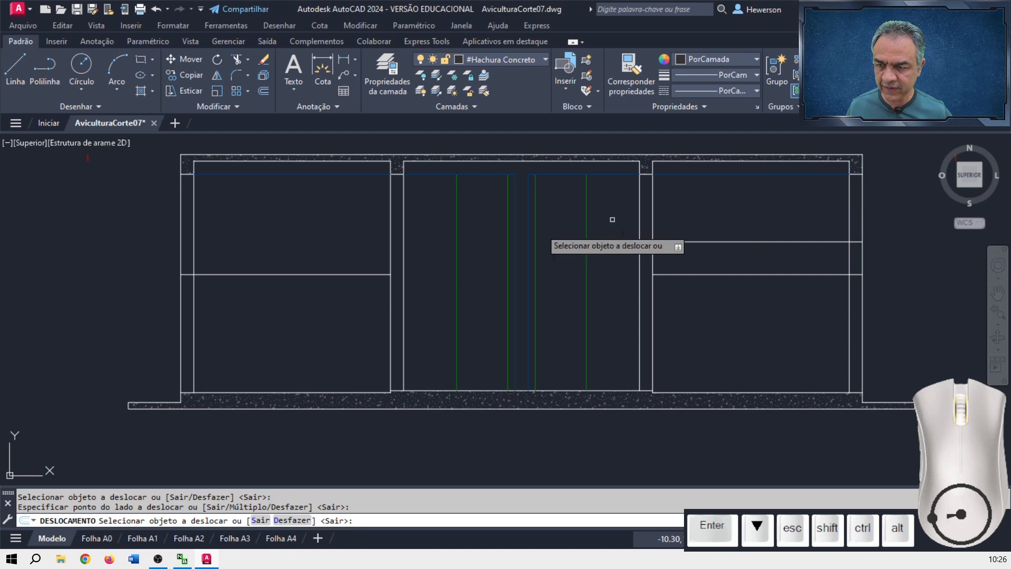
left_click(300, 274)
left_click(302, 210)
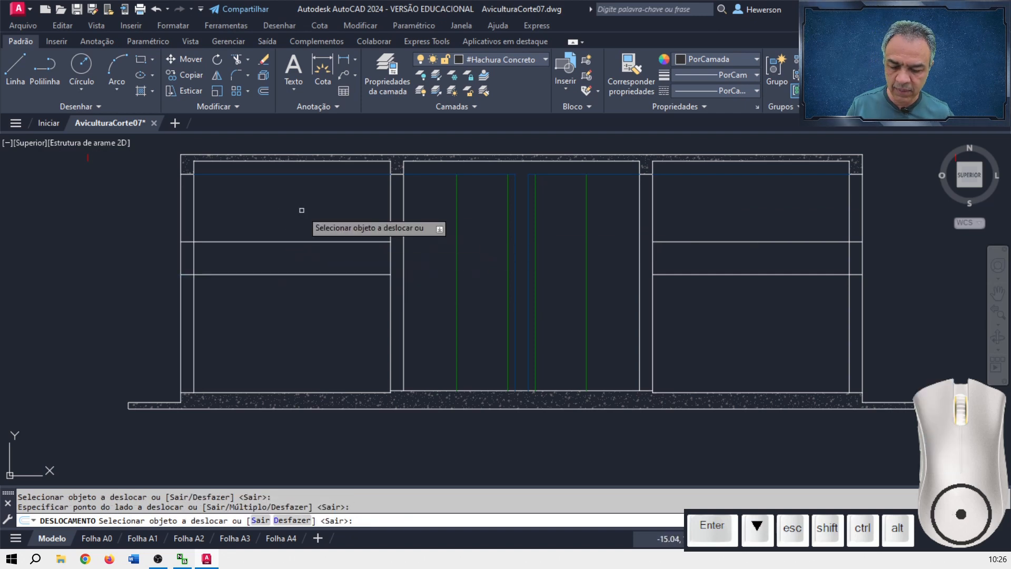
key("Return")
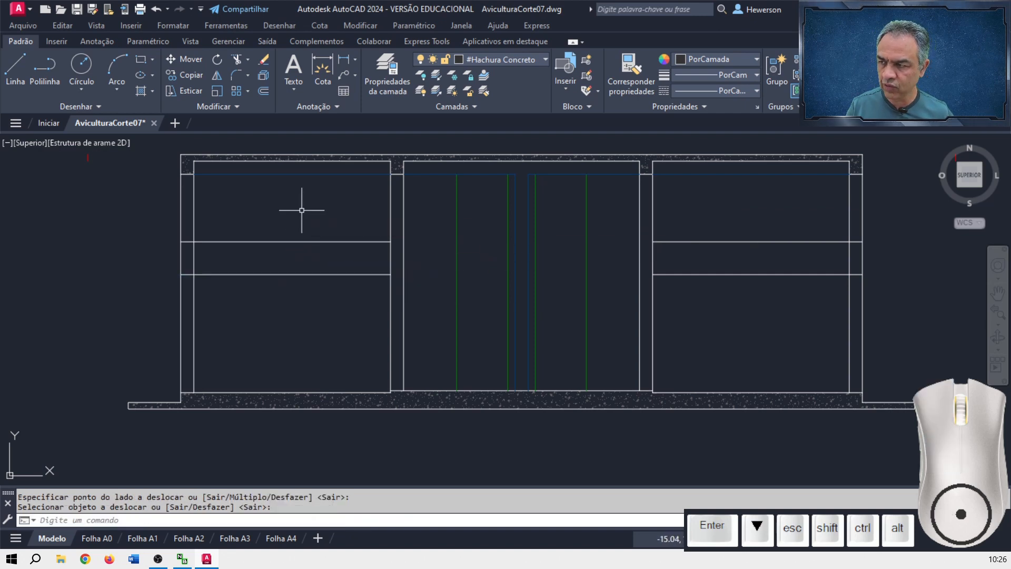
Trim the sill and head lines inside both side rooms, keeping only the pieces across the outer walls' thickness.
left_click(239, 59)
left_click(318, 200)
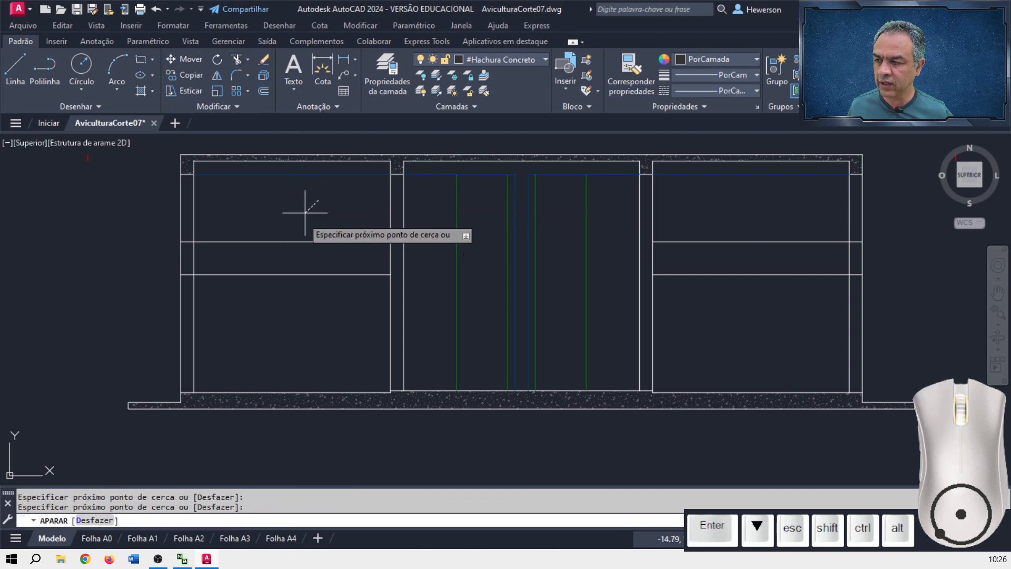
left_click(277, 322)
key("Return")
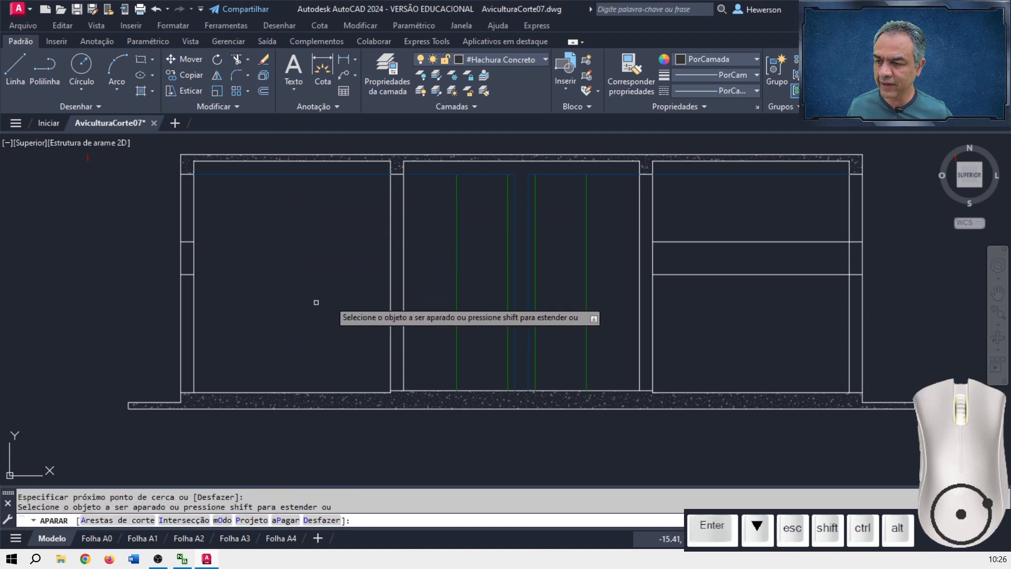
left_click(761, 226)
left_click(668, 293)
key("Return")
Trim the outer wall lines between sill and head on both sides to open the window gaps.
left_click(893, 267)
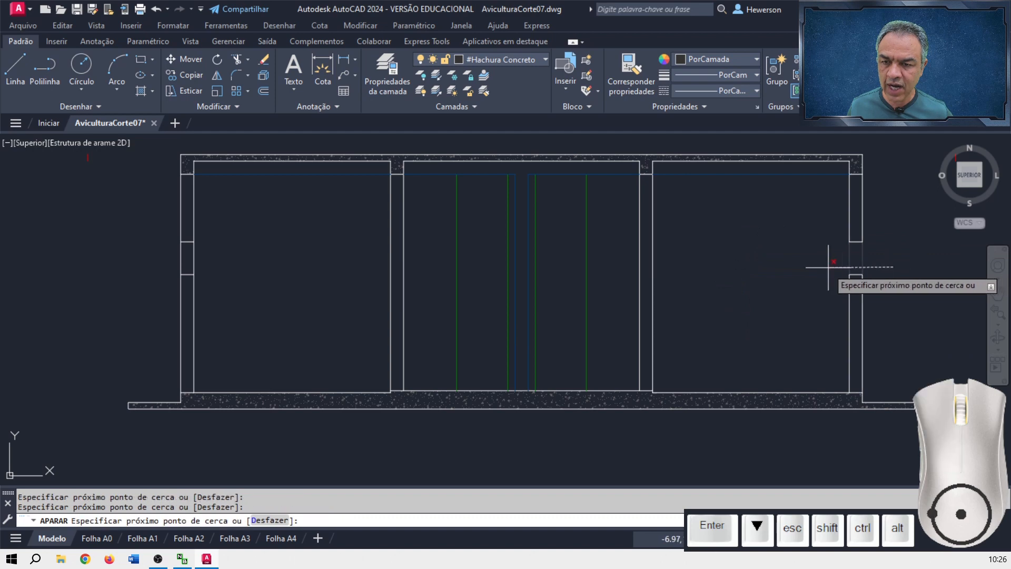
left_click(827, 266)
key("Return")
left_click(247, 265)
left_click(171, 267)
key("Return")
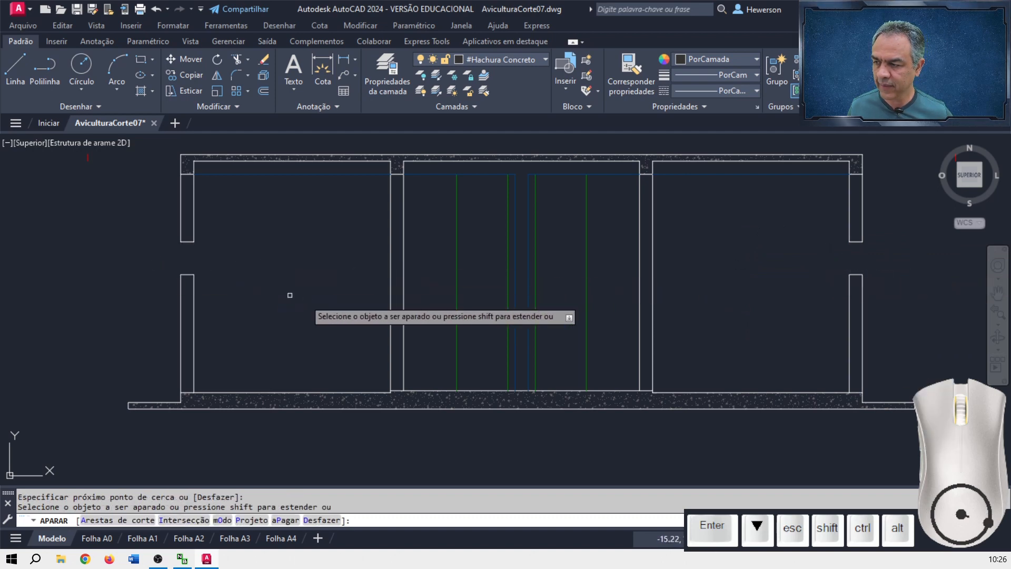
key("Return")
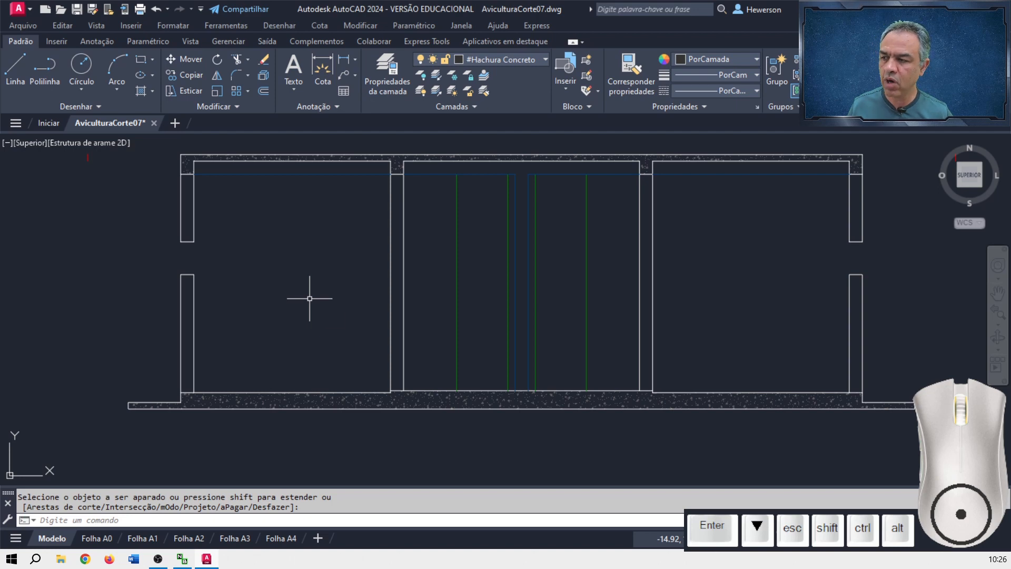
key("Escape")
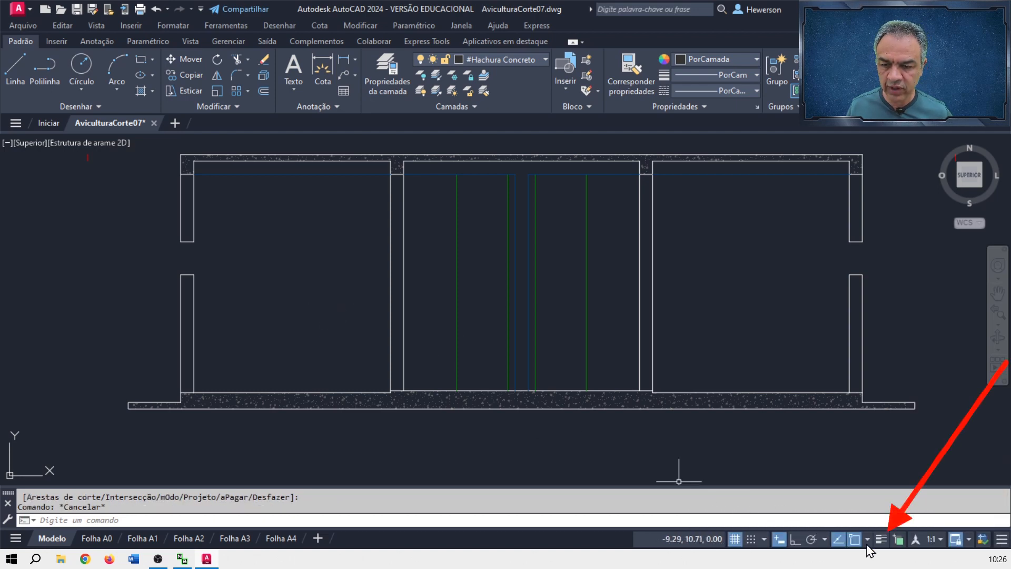
With line weights displayed, move the sill and head lines of both window gaps to #Alvenaria em Corte sem Hachura, and turn the display off.
left_click(880, 539)
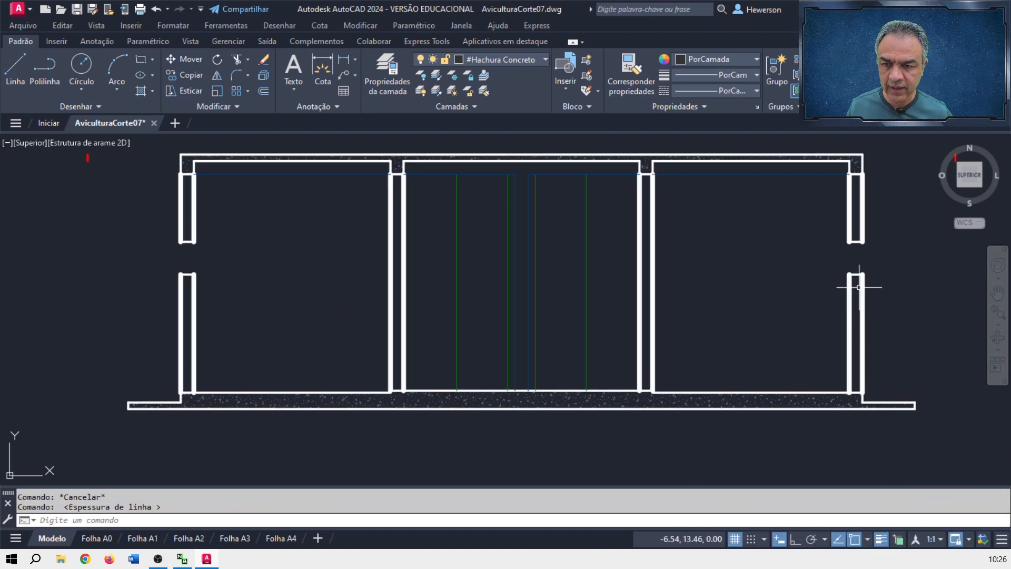
scroll(860, 274, "up", 5)
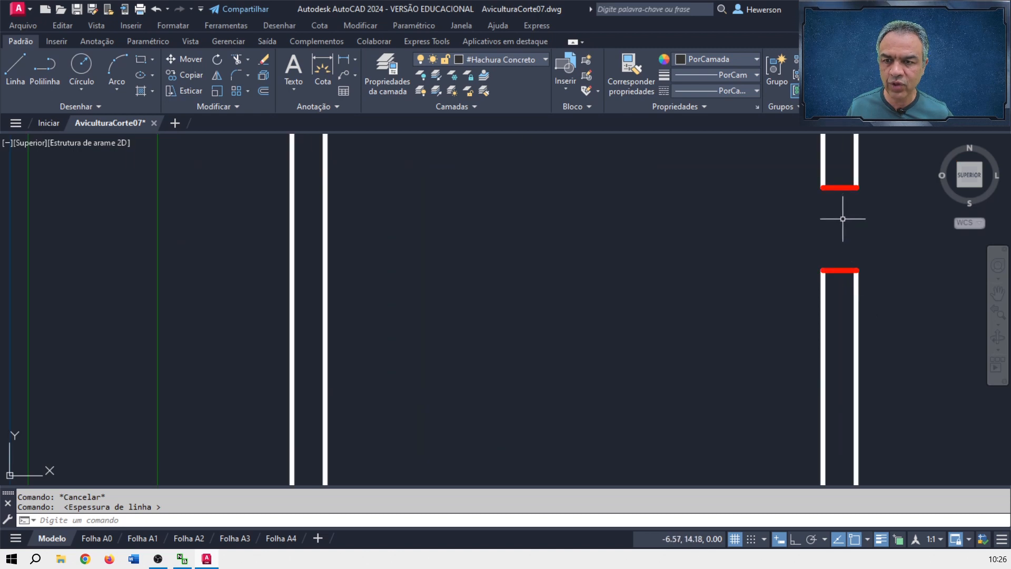
left_click(839, 188)
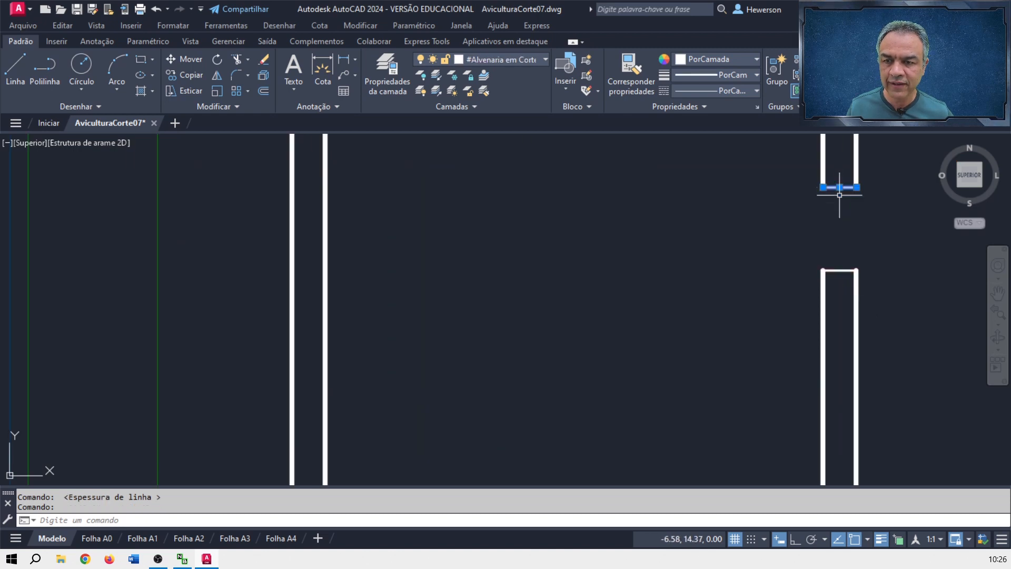
left_click(841, 269)
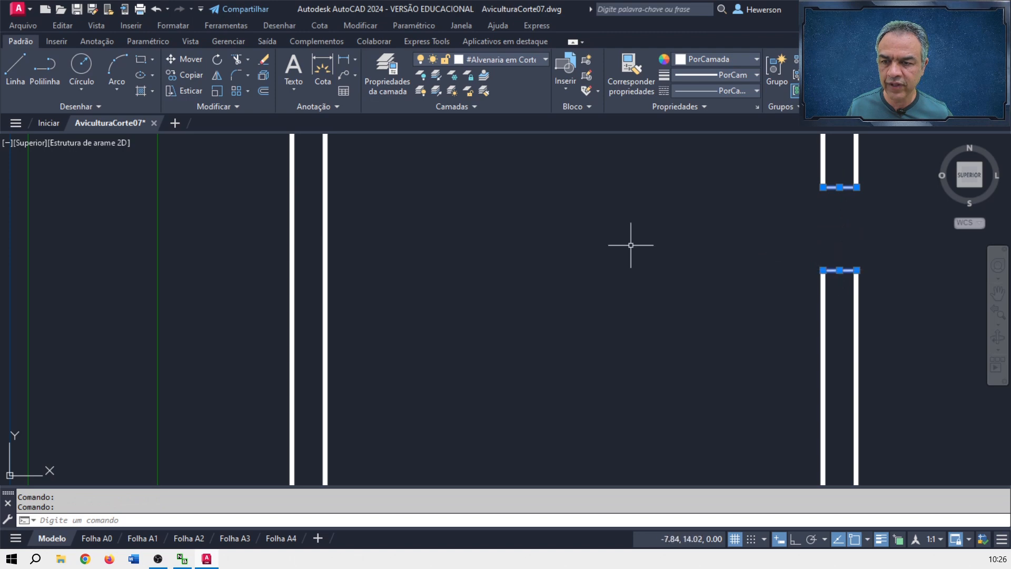
mouse_move(332, 237)
middle_mouse_down()
mouse_move(805, 252)
mouse_move(789, 252)
middle_mouse_up()
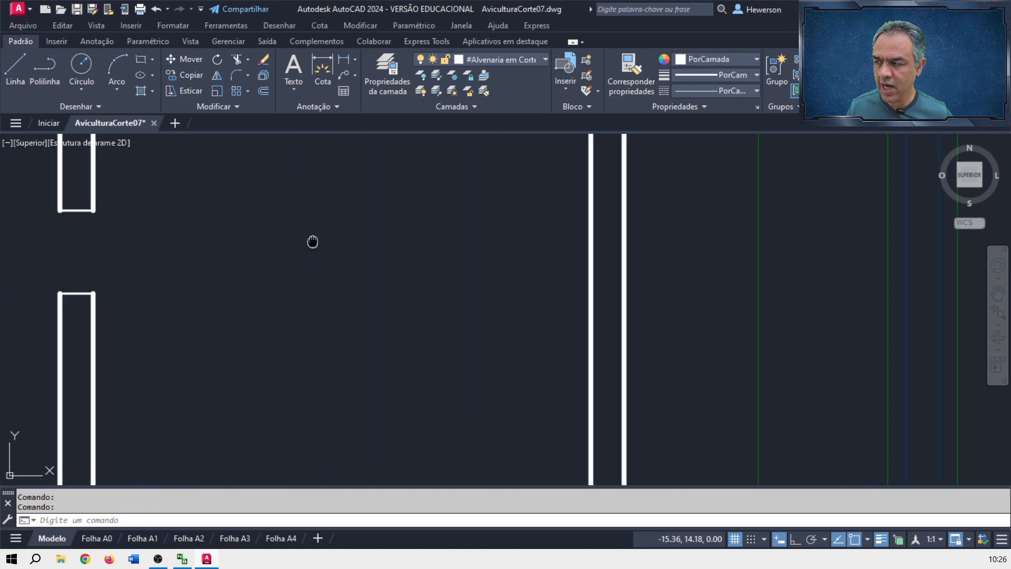
middle_click_drag(312, 241, 486, 234)
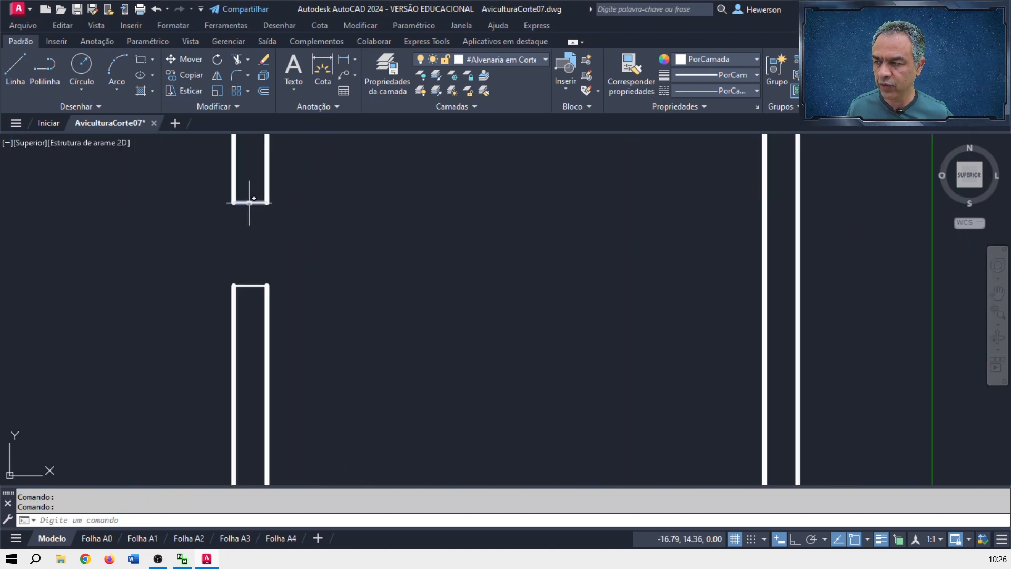
left_click(256, 286)
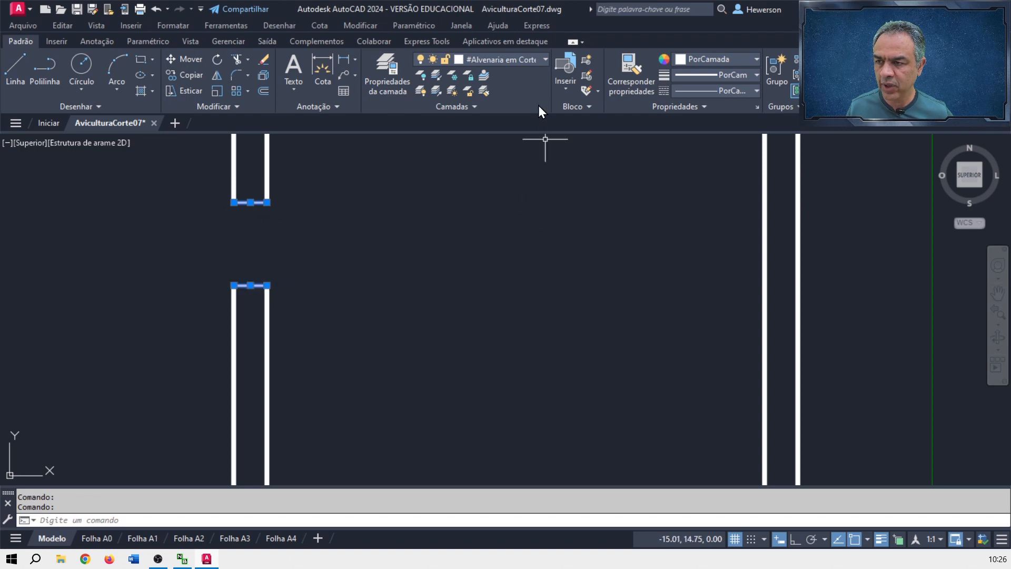
left_click(538, 64)
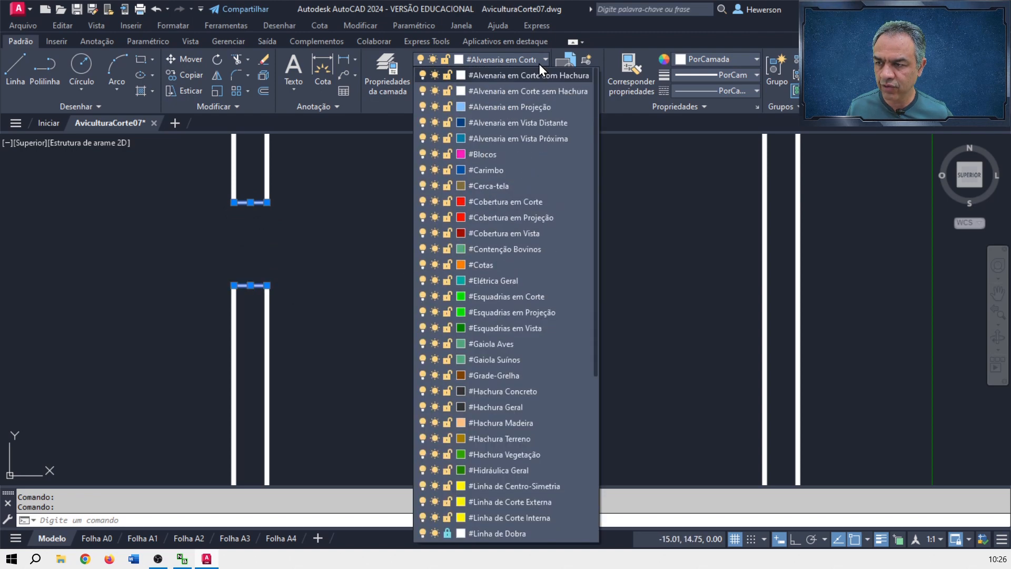
left_click(542, 95)
scroll(532, 255, "down", 3)
middle_click_drag(532, 255, 283, 278)
key("Escape")
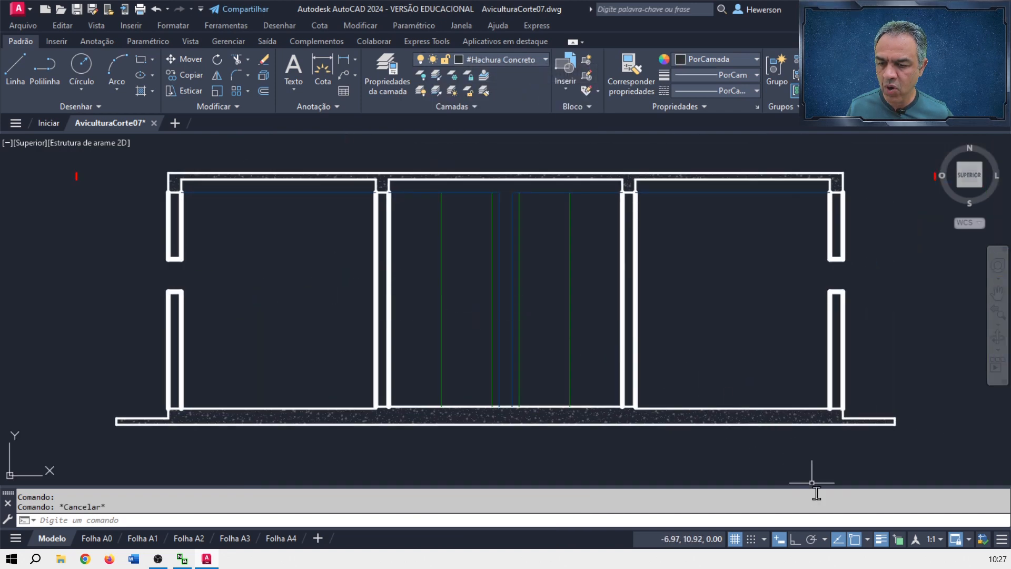
left_click(887, 543)
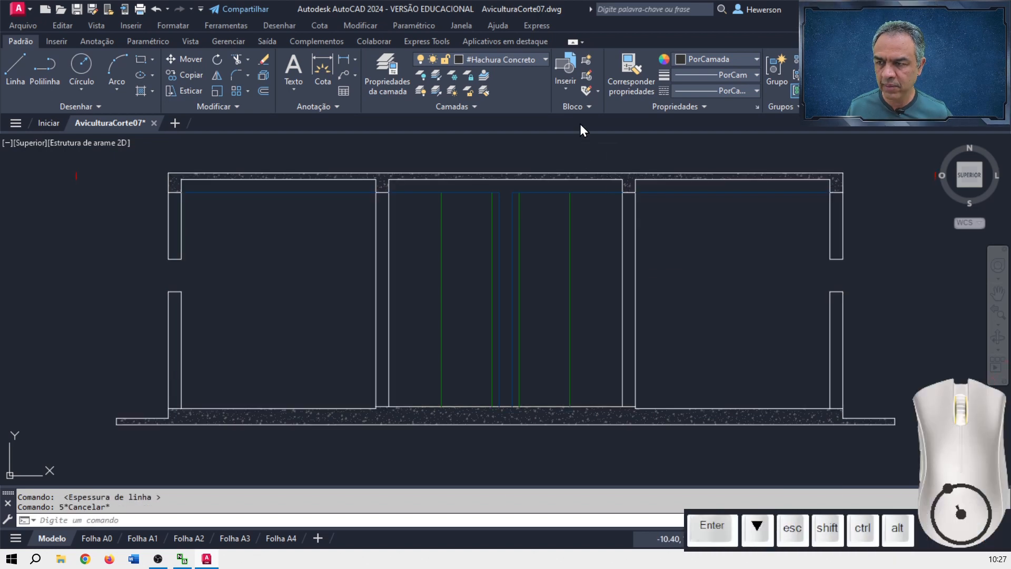
Make #Esquadrias em Corte the current layer.
left_click(544, 60)
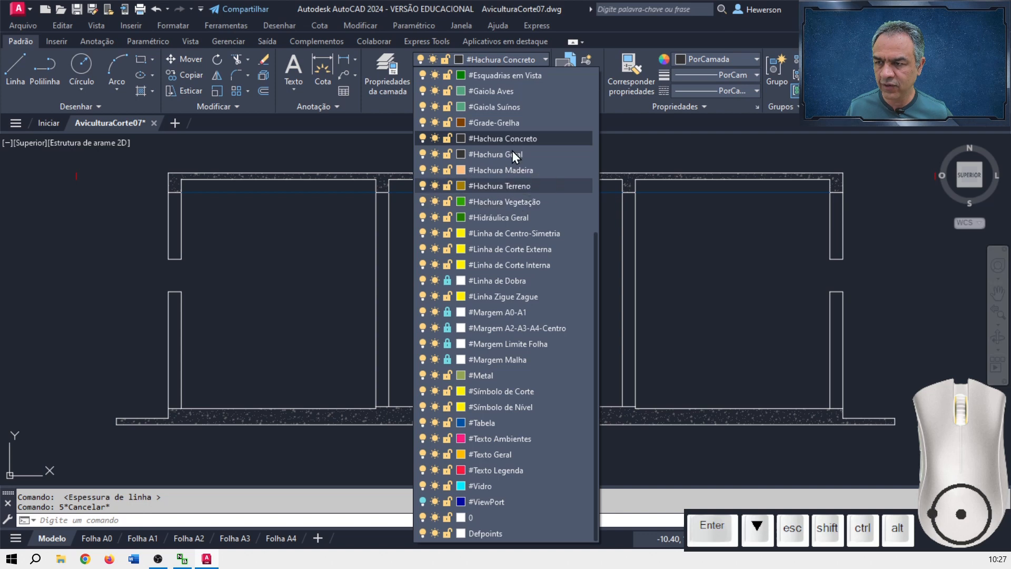
scroll(515, 126, "up", 1)
left_click(522, 94)
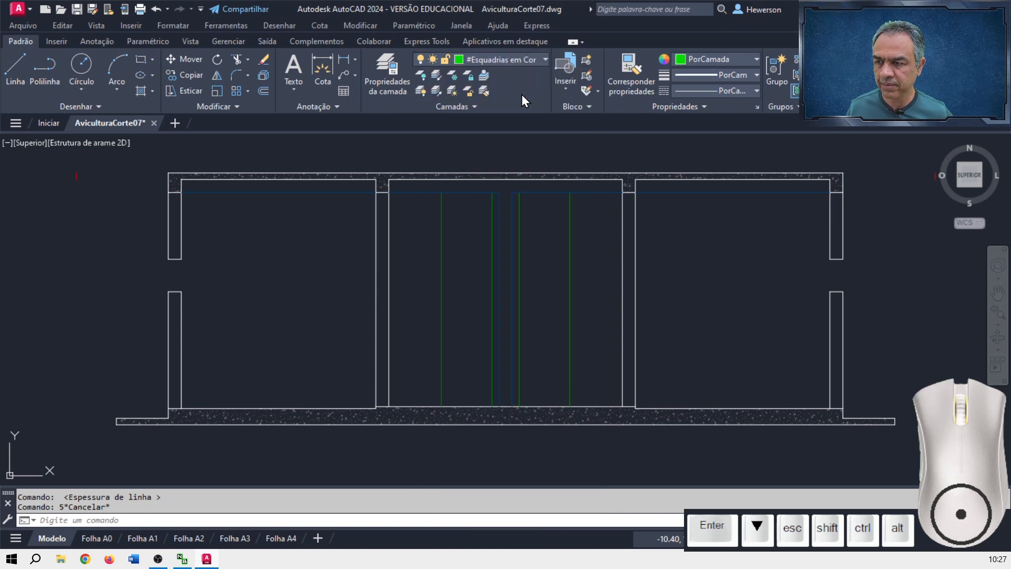
Insert the window section block rotated 90° at the inner corner of the left outer wall's sill.
left_click(565, 89)
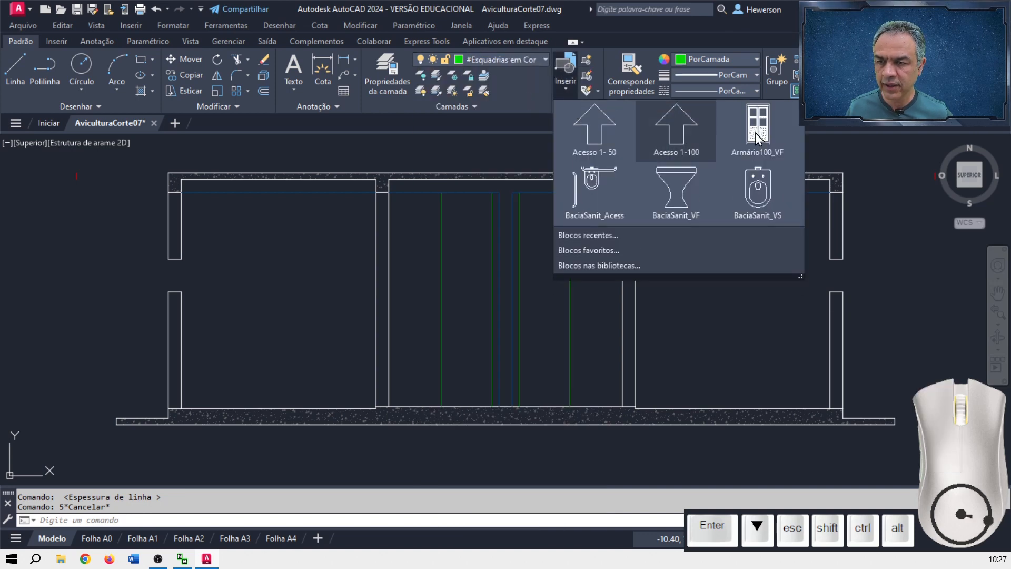
scroll(745, 149, "down", 5)
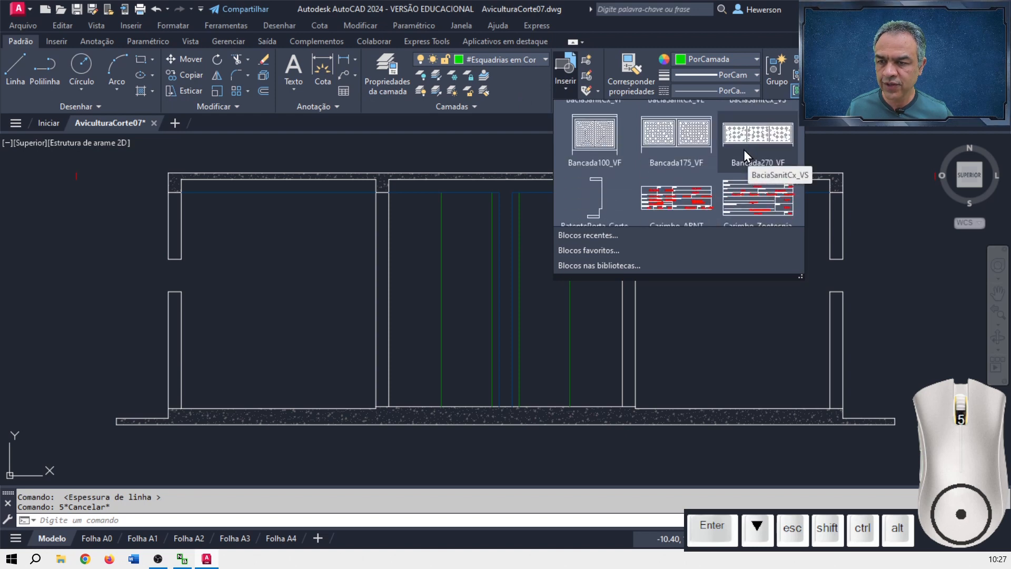
scroll(743, 148, "down", 8)
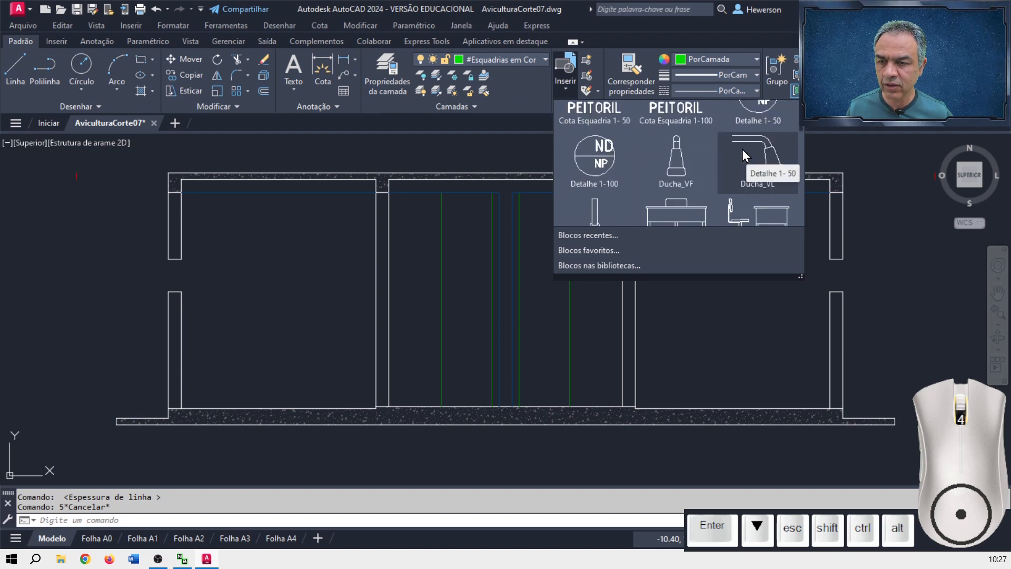
left_click(747, 170)
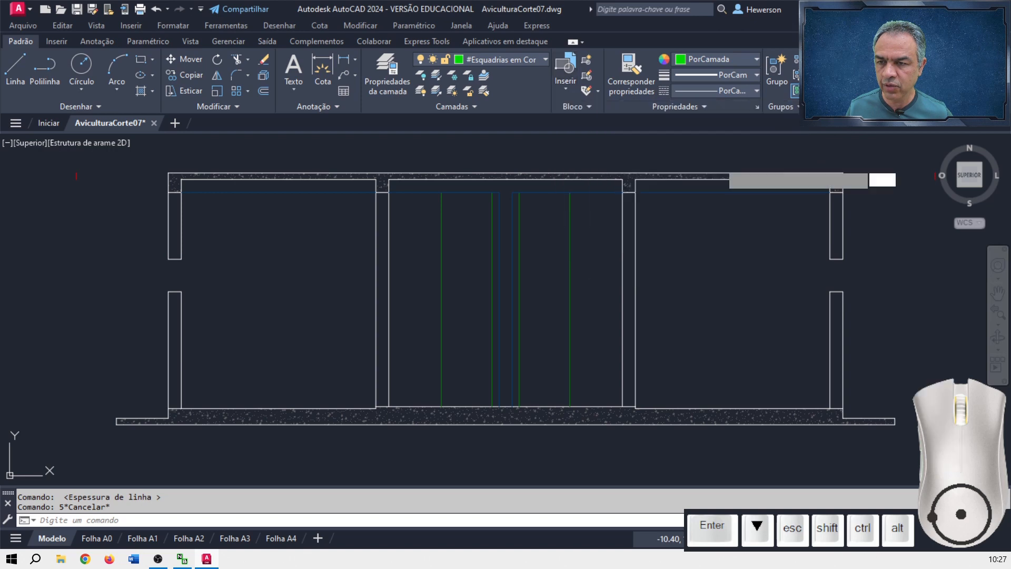
middle_click_drag(236, 246, 524, 237)
scroll(485, 242, "up", 4)
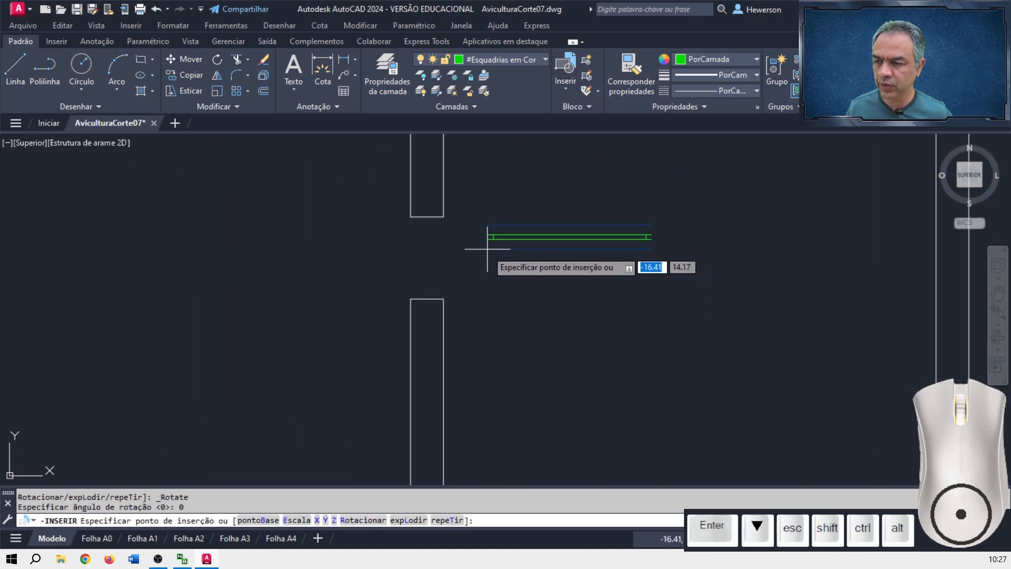
key("Down")
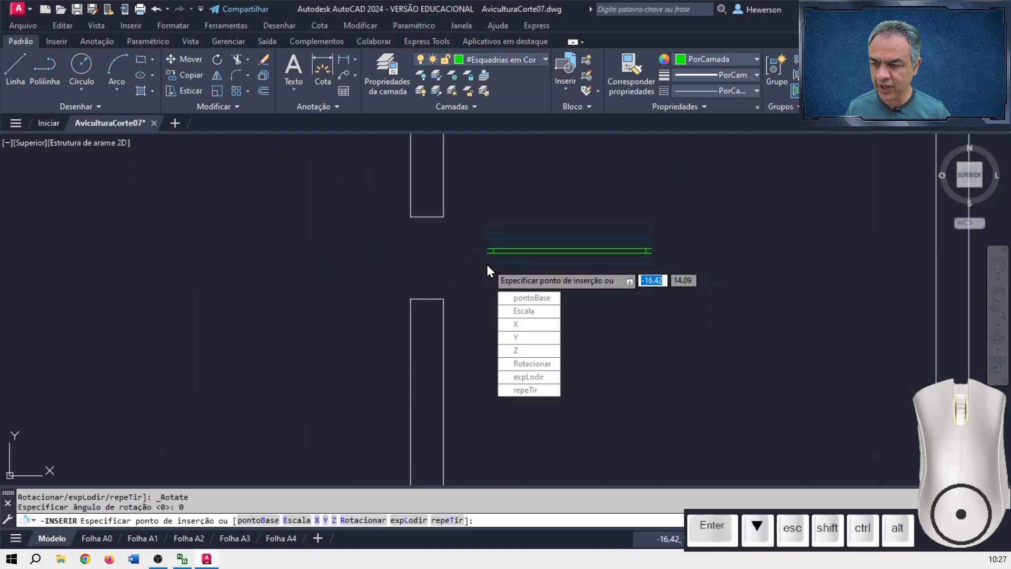
key("Down")
key("Down")
key("Return")
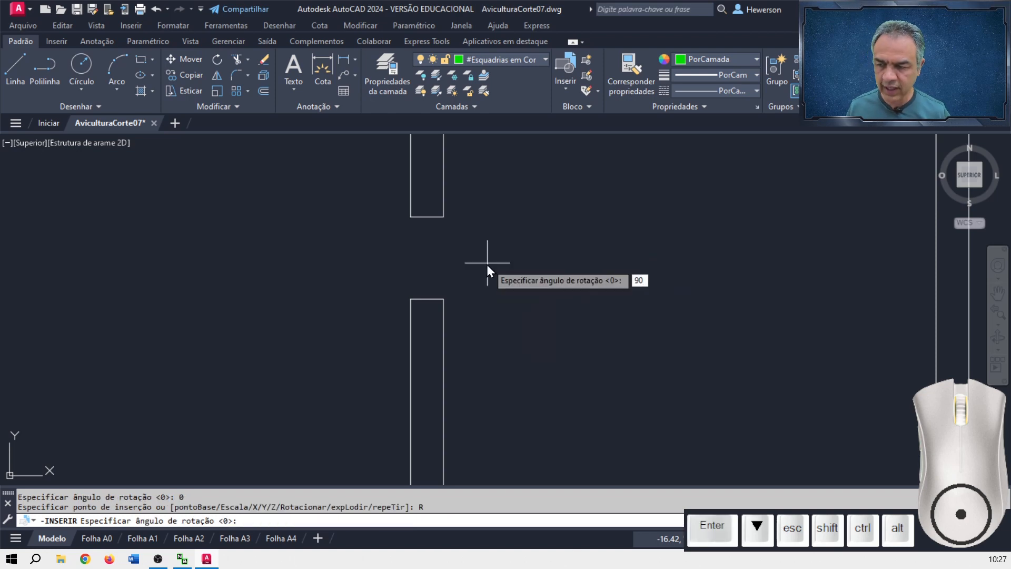
type("90")
key("Return")
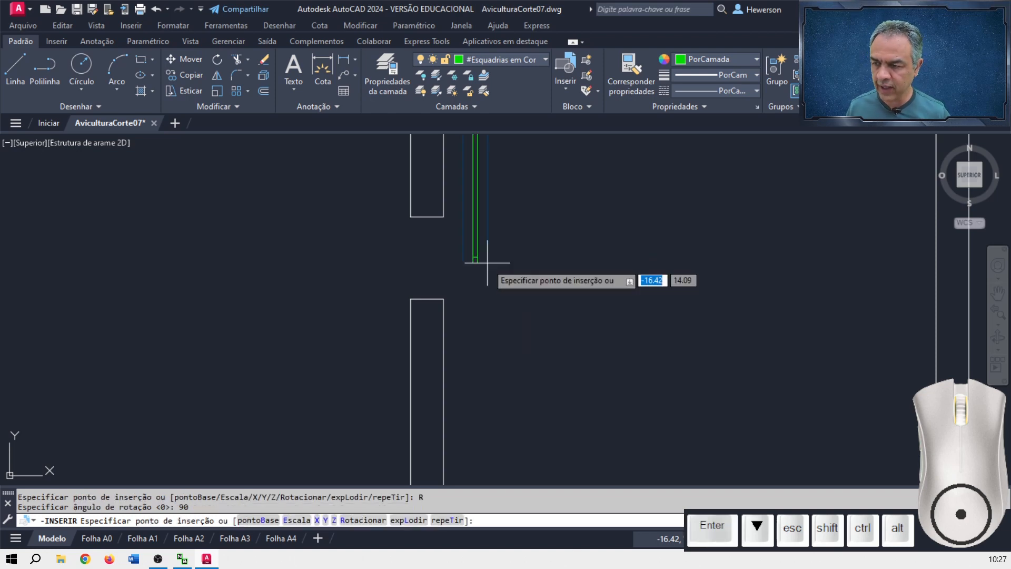
left_click(444, 298)
middle_click_drag(530, 219, 548, 311)
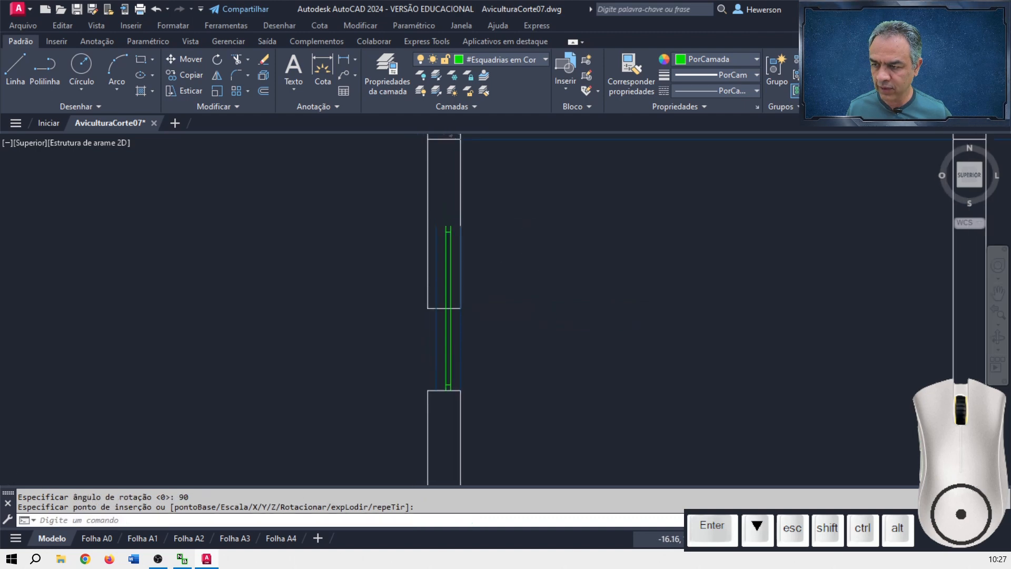
Stretch the inserted window block to the gap's head height and to the outer wall's 0.20 thickness.
left_click(465, 333)
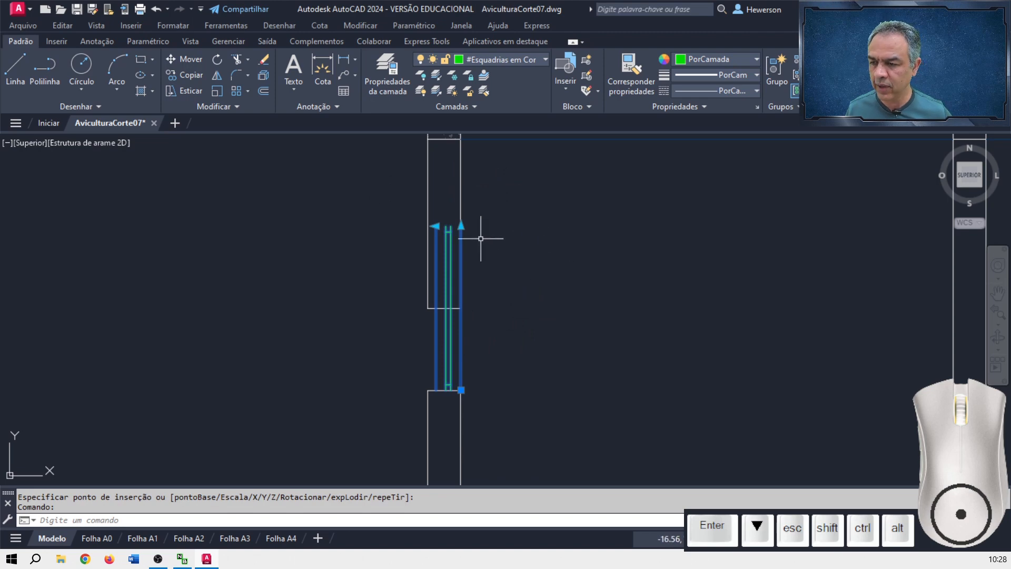
left_click(461, 225)
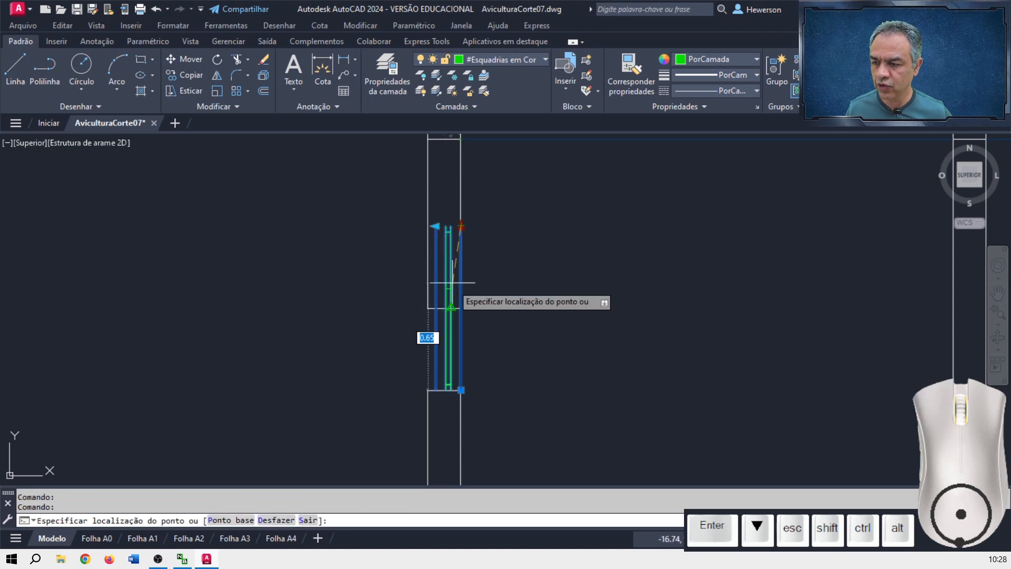
left_click(461, 307)
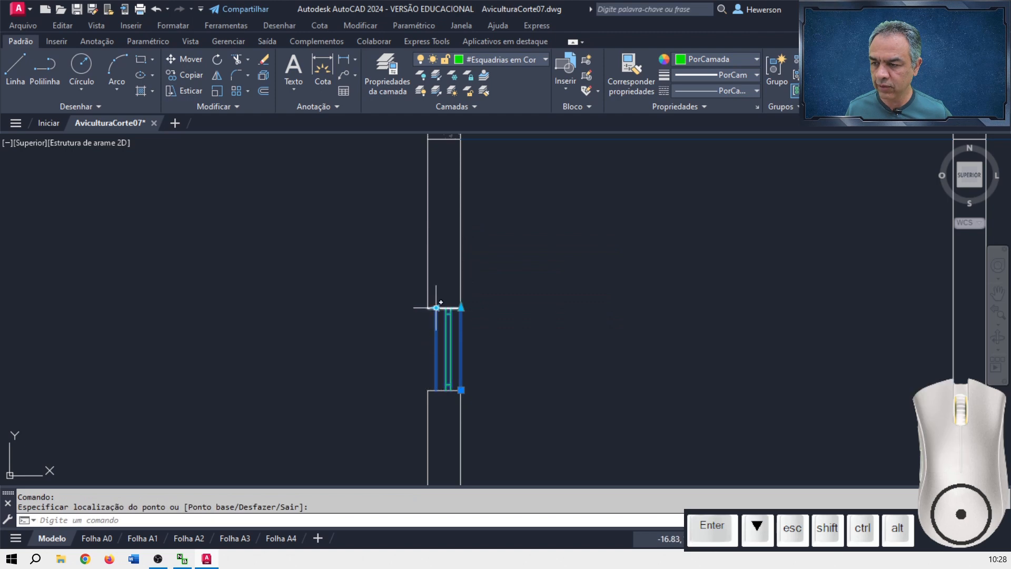
left_click(436, 307)
left_click(428, 308)
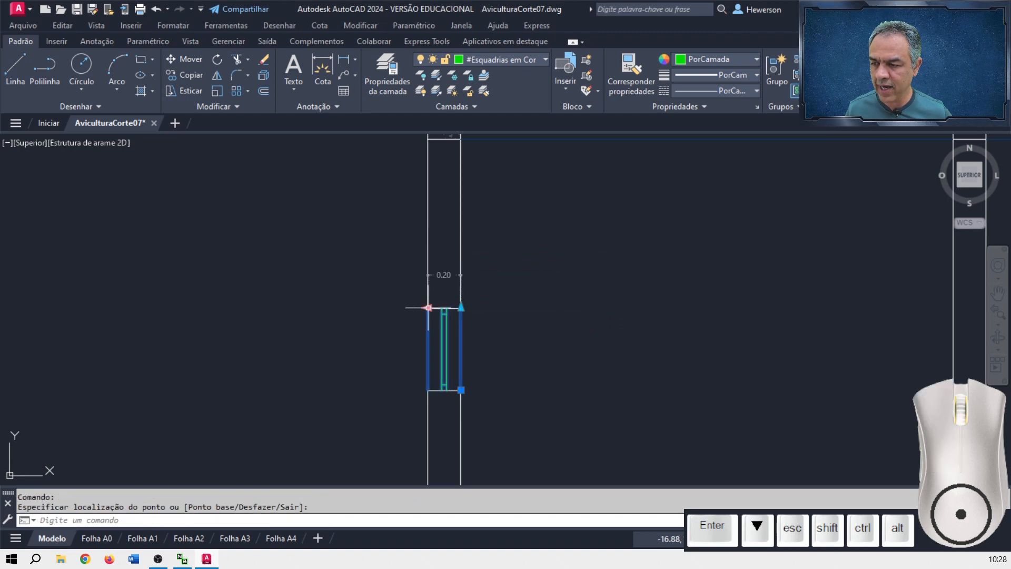
key("Escape")
Display line weights to check the fitted window against the cut wall, and turn the display off.
scroll(474, 347, "up", 4)
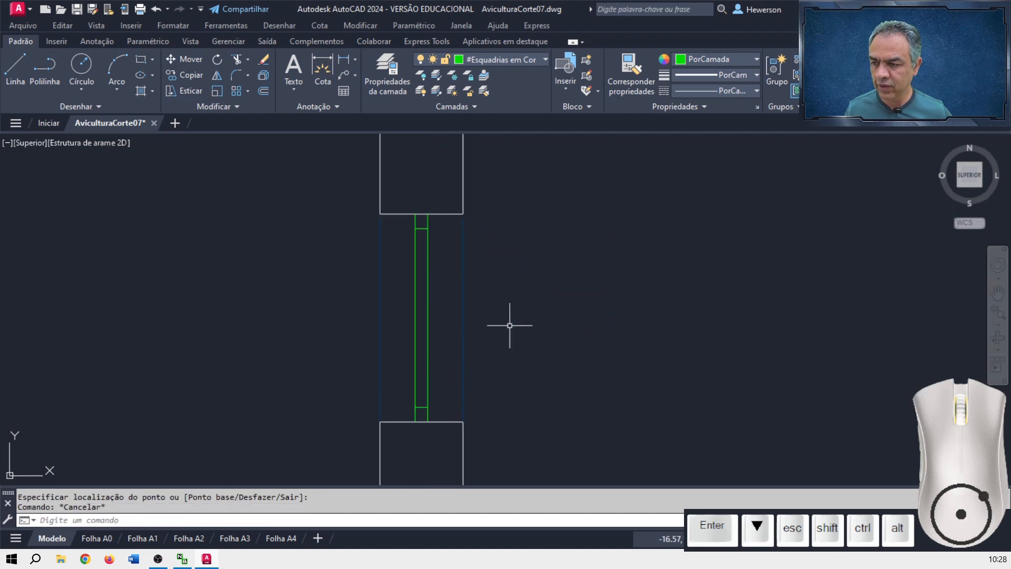
key("Escape")
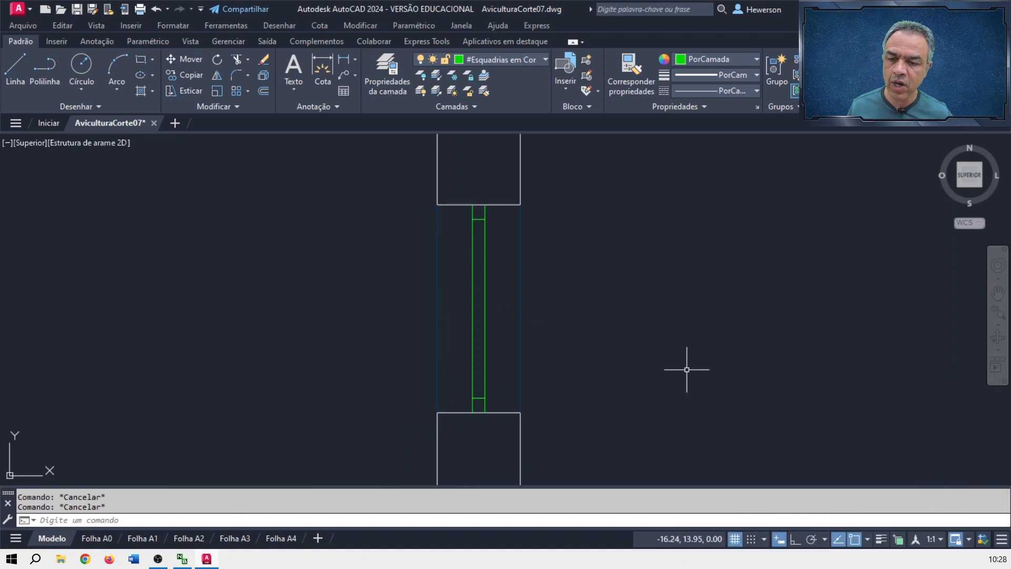
left_click(883, 540)
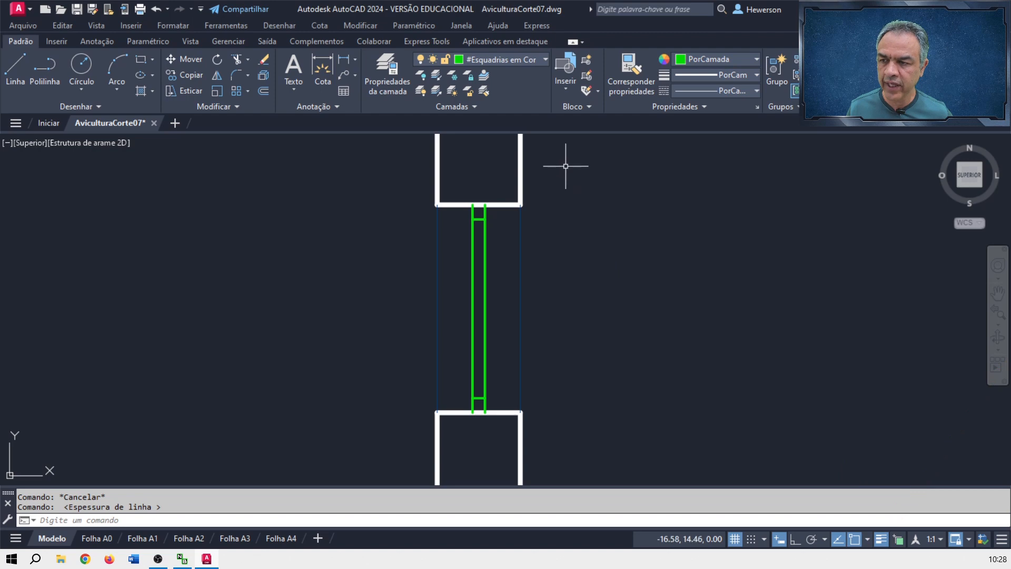
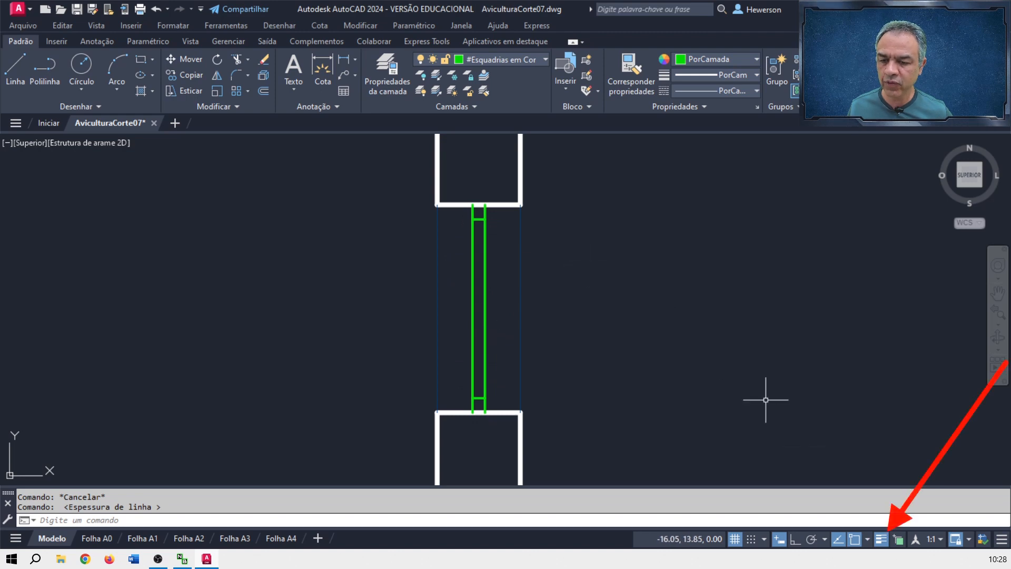
left_click(882, 541)
key("Escape")
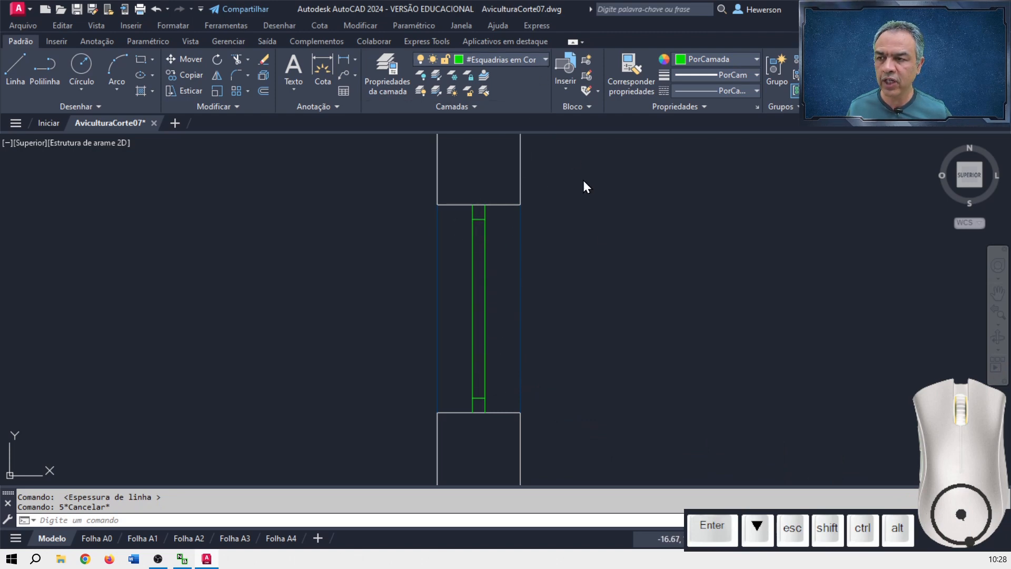
On layer #Vidro, draw the vertical glass line between the midpoints of the window's upper and lower frame pieces.
left_click(545, 59)
scroll(542, 374, "down", 1)
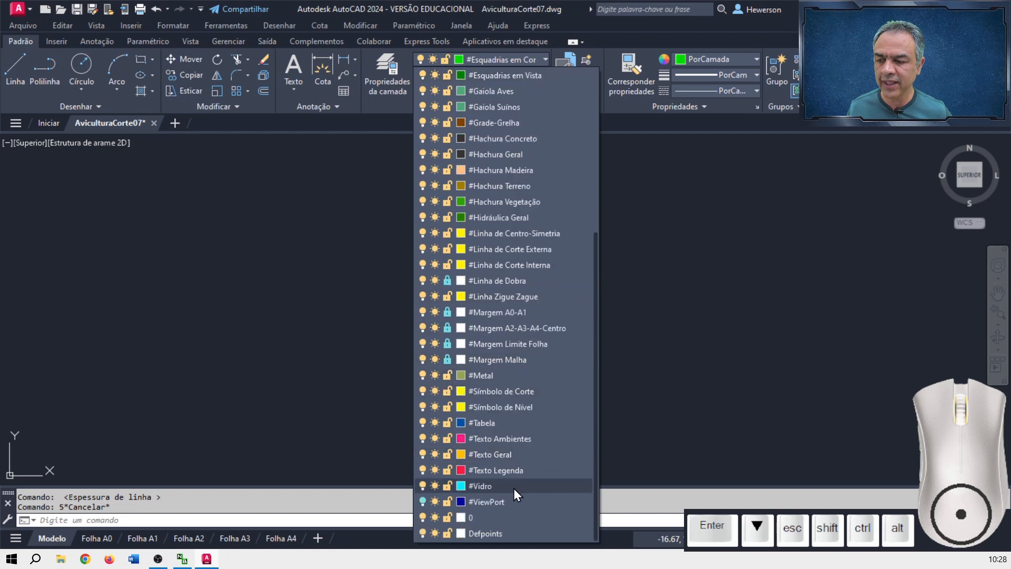
left_click(513, 487)
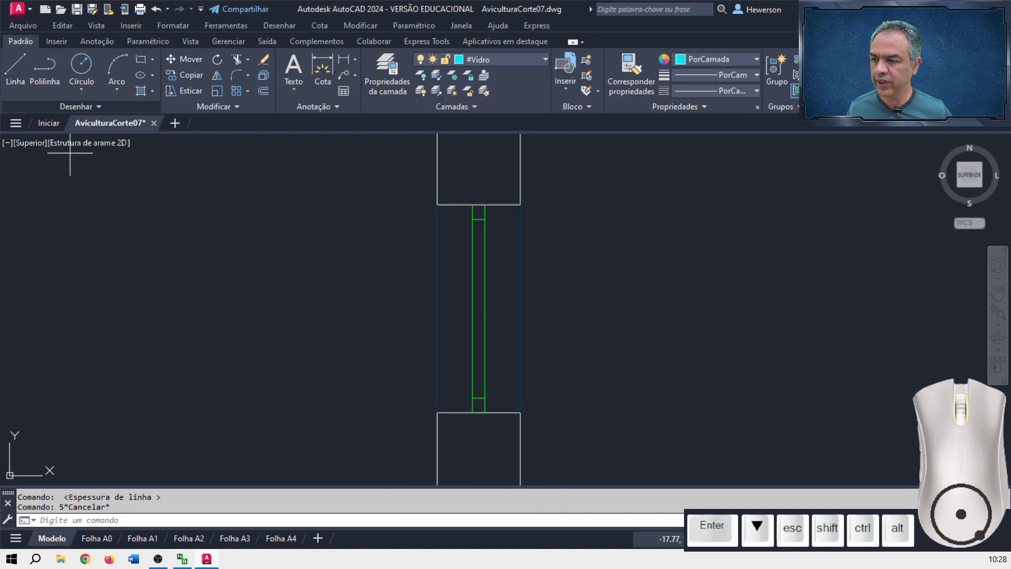
left_click(15, 66)
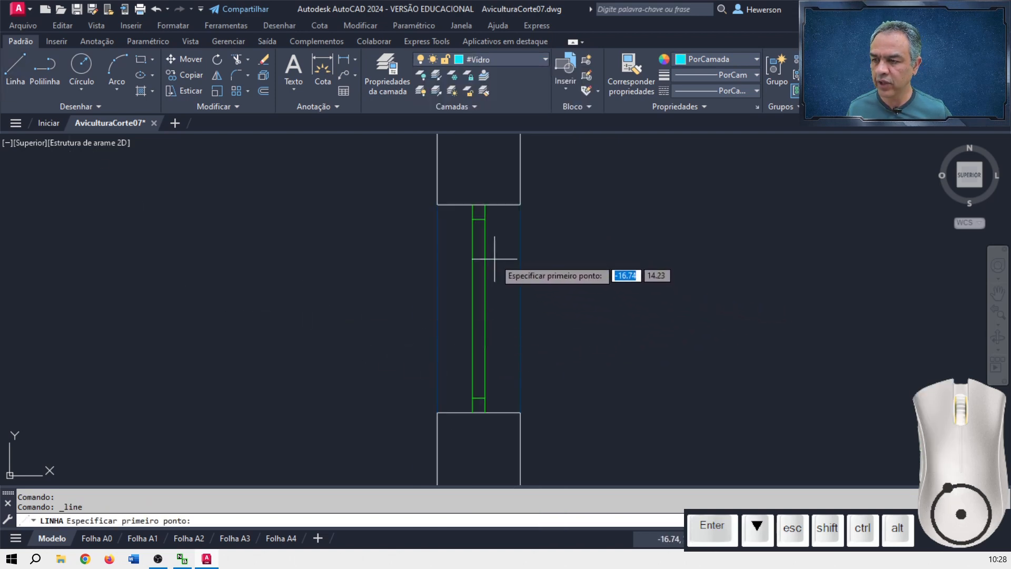
left_click(479, 219)
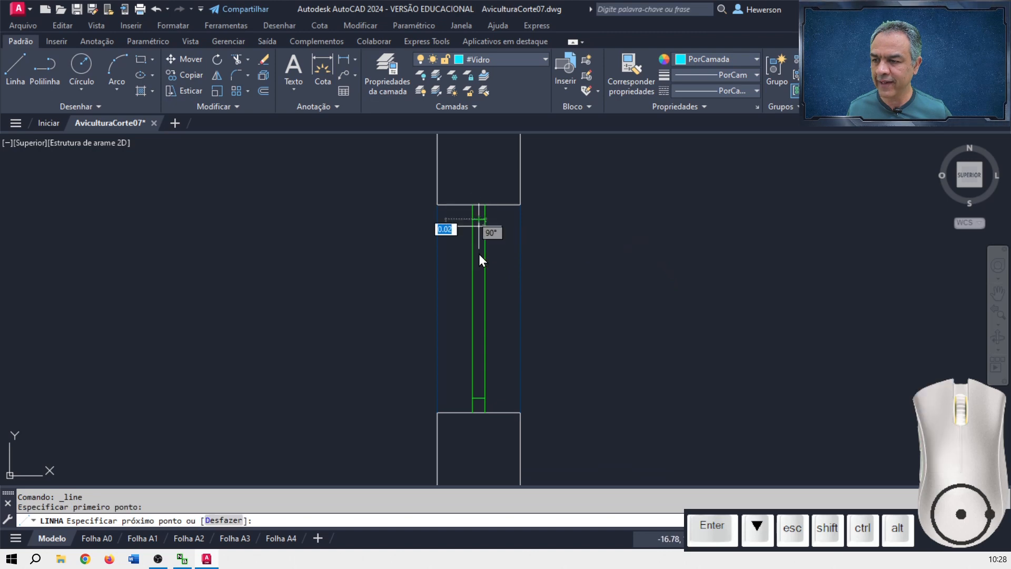
left_click(479, 397)
key("Return")
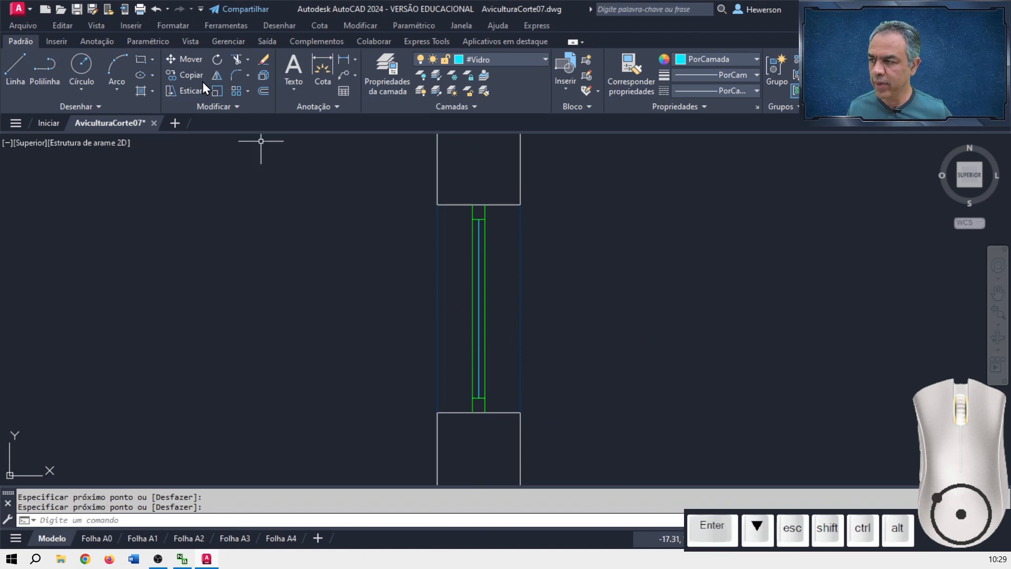
Copy the window block and its glass line from the head midpoint to the head midpoint of the opposite outer wall's gap.
left_click(189, 75)
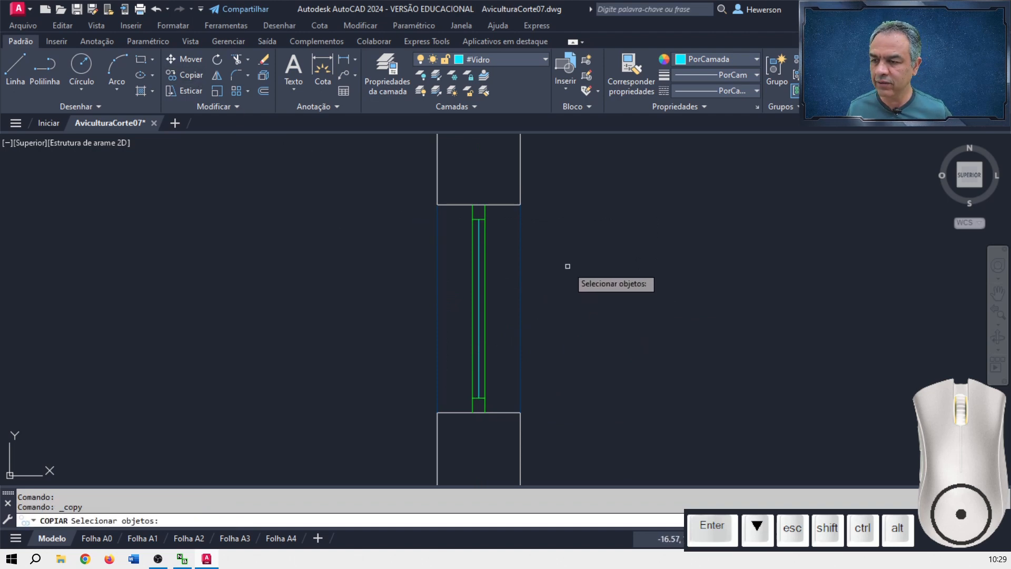
double_click(557, 277)
left_click(519, 286)
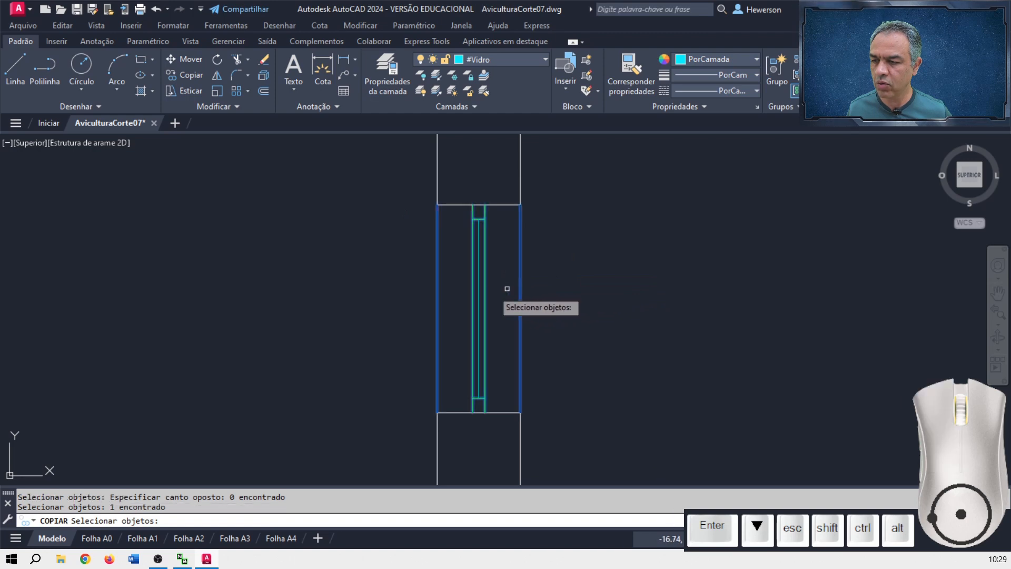
left_click(480, 290)
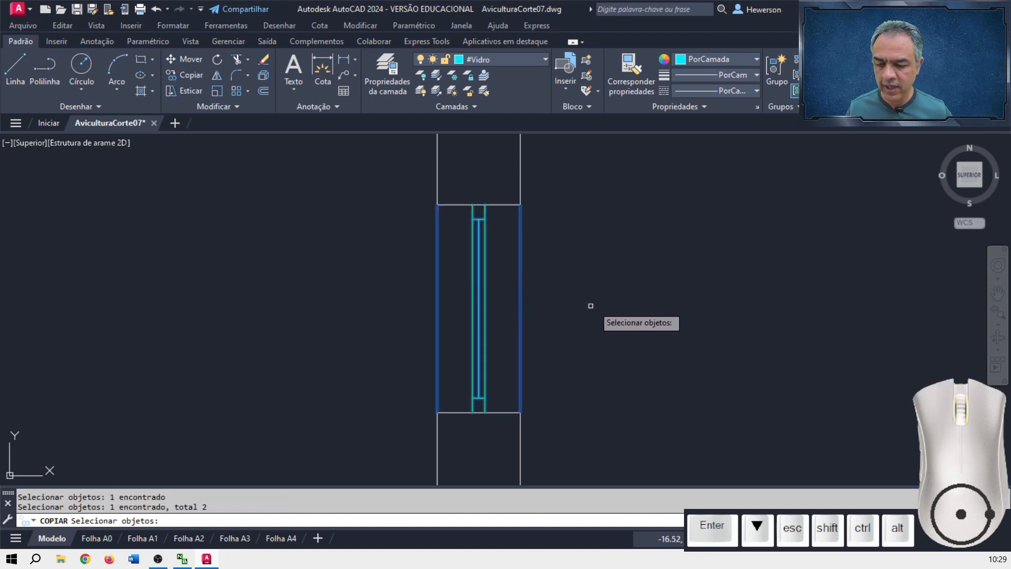
key("Return")
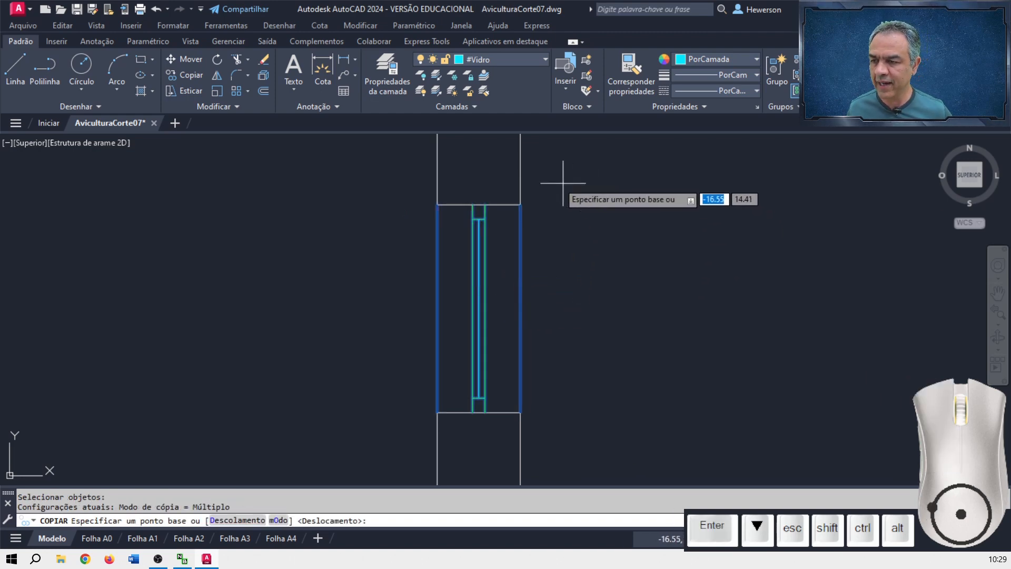
left_click(479, 204)
scroll(524, 181, "down", 5)
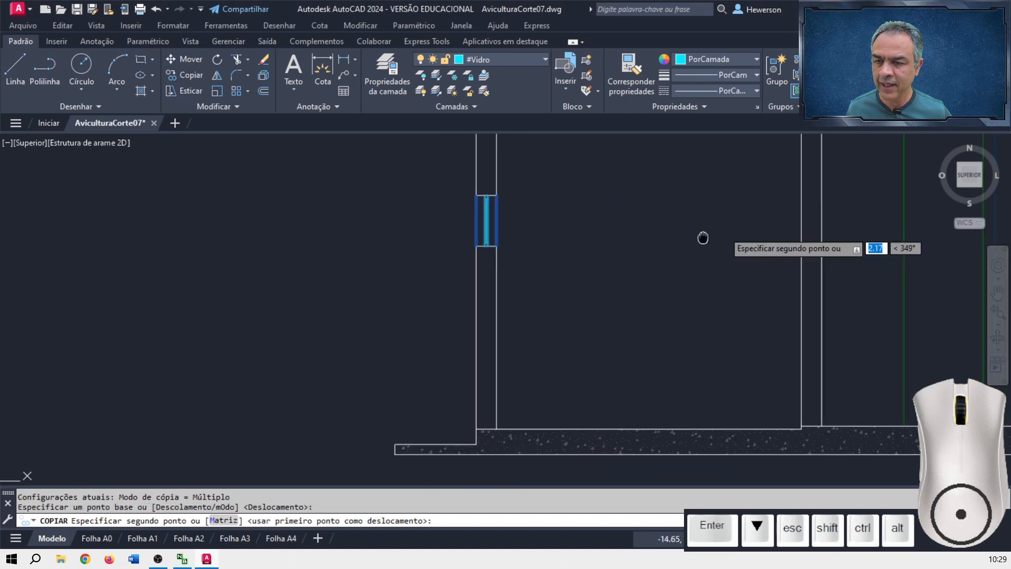
middle_click_drag(702, 266, 266, 260)
scroll(503, 239, "up", 2)
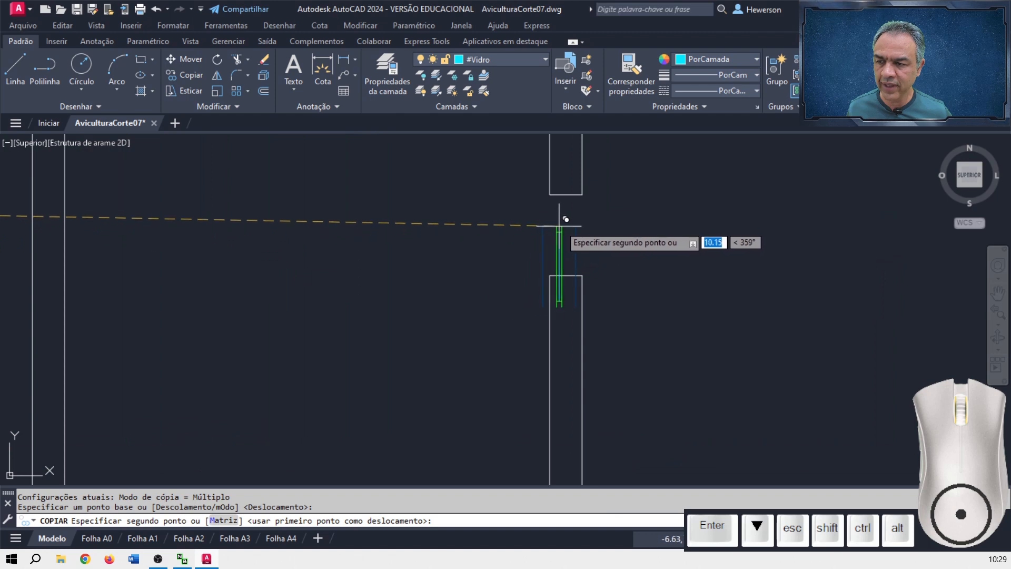
left_click(567, 196)
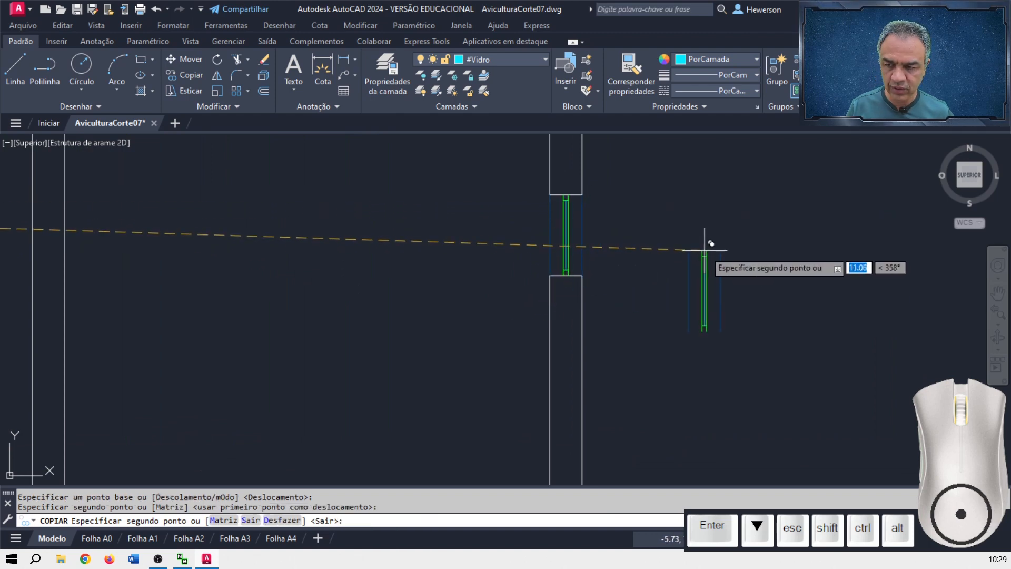
key("Return")
Examine the corridor doors in the floor plan and the door elevations and heights in section AA.
scroll(485, 253, "down", 4)
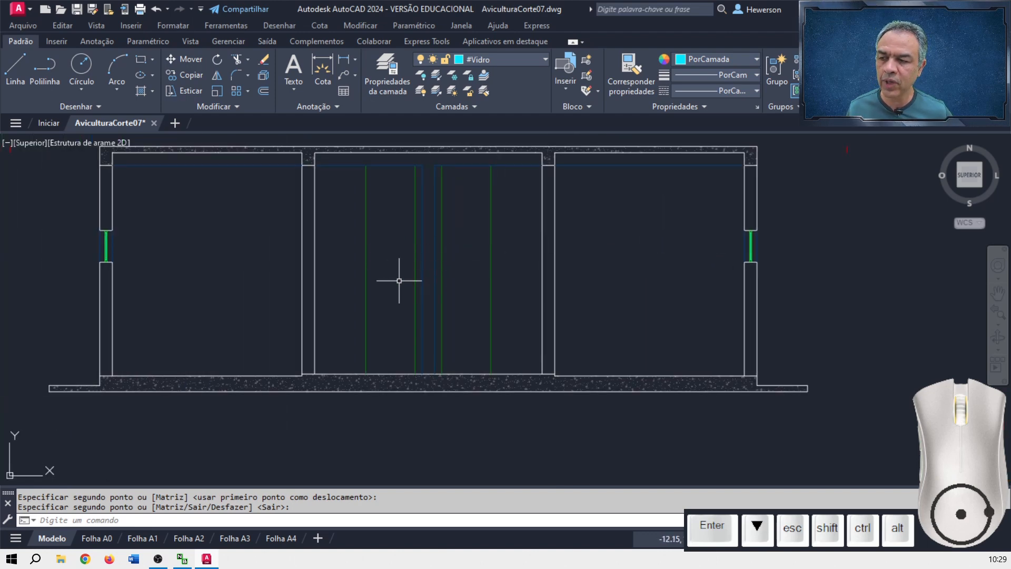
scroll(488, 286, "down", 4)
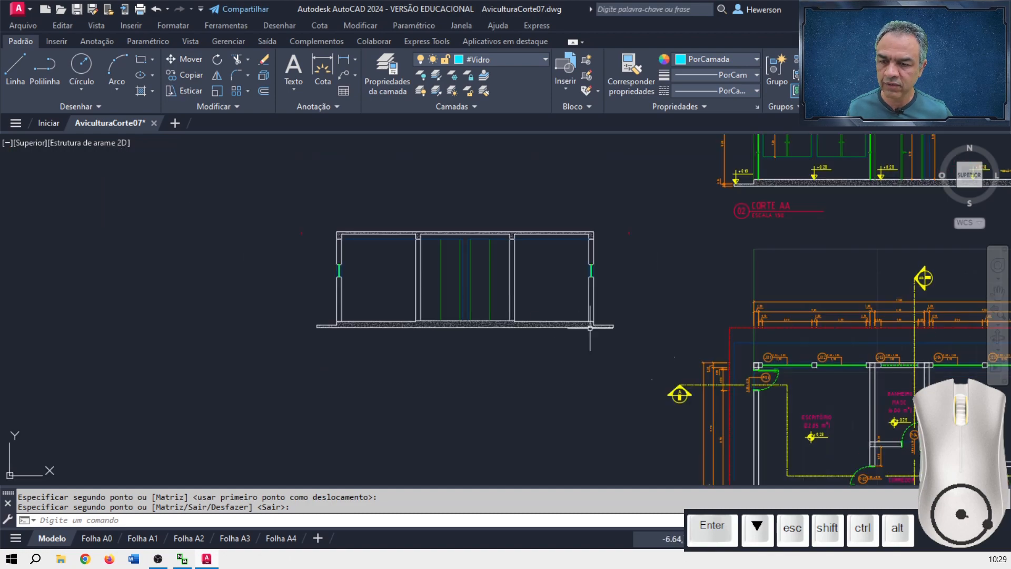
middle_click_drag(658, 358, 449, 165)
scroll(645, 321, "up", 4)
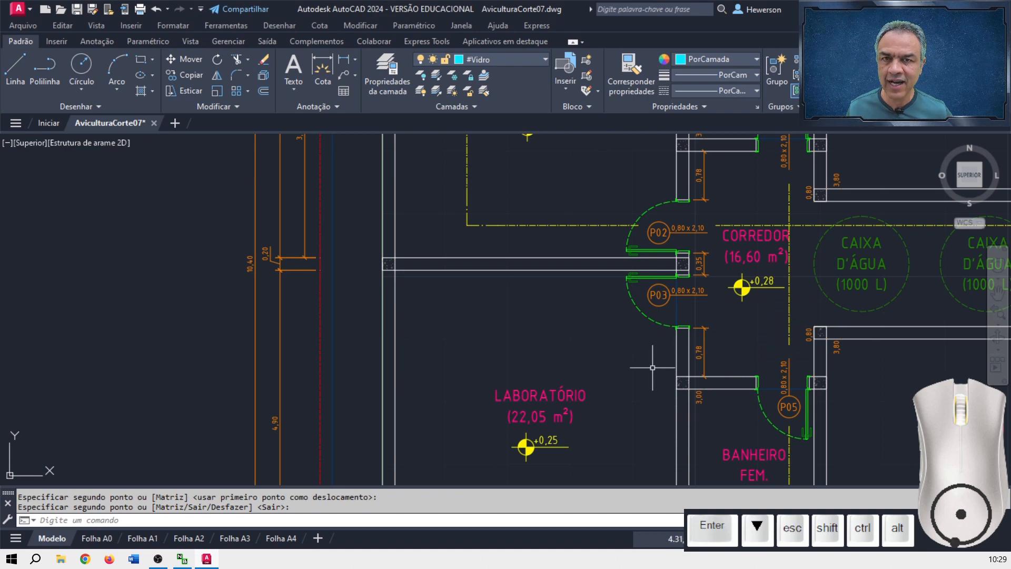
scroll(646, 417, "down", 4)
middle_click_drag(362, 257, 549, 329)
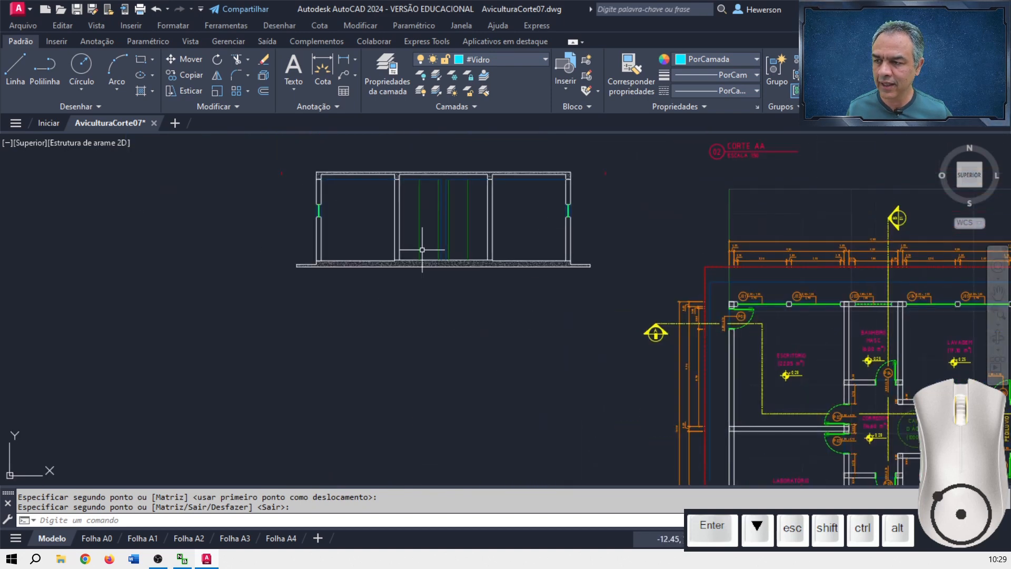
middle_click_drag(847, 230, 438, 411)
scroll(573, 281, "up", 4)
middle_click_drag(573, 260, 514, 315)
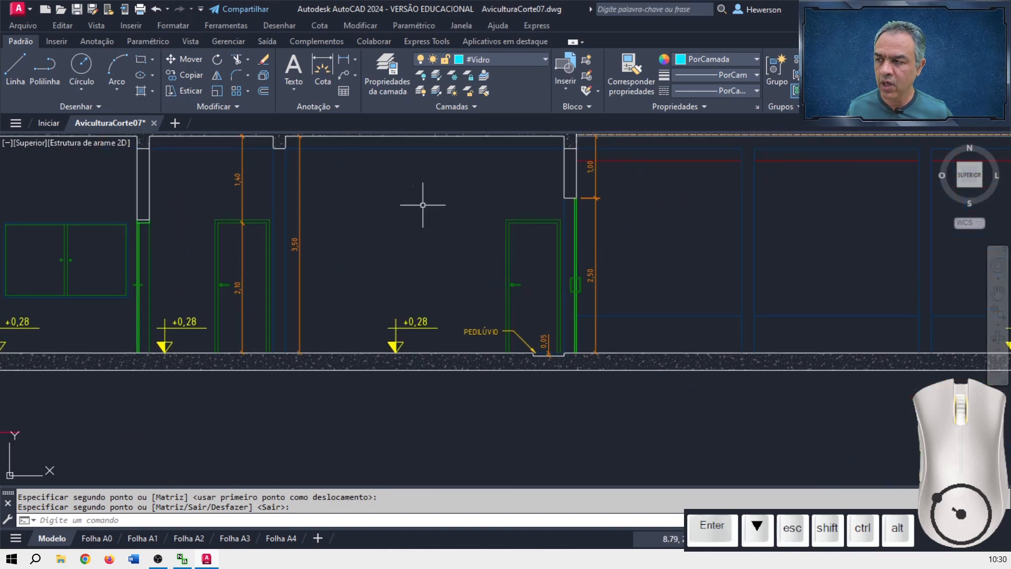
Copy the door elevation beside the PEDILÚVIO in section AA, from its inner jamb's base to the foot of section B's first door guide line.
key("Return")
key("Return")
scroll(525, 233, "up", 4)
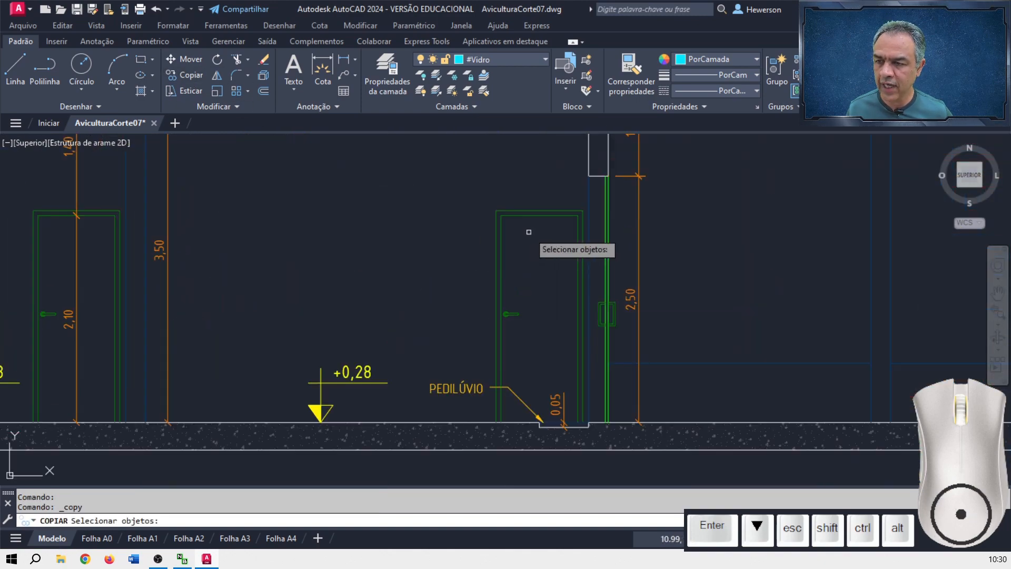
middle_click_drag(528, 230, 441, 206)
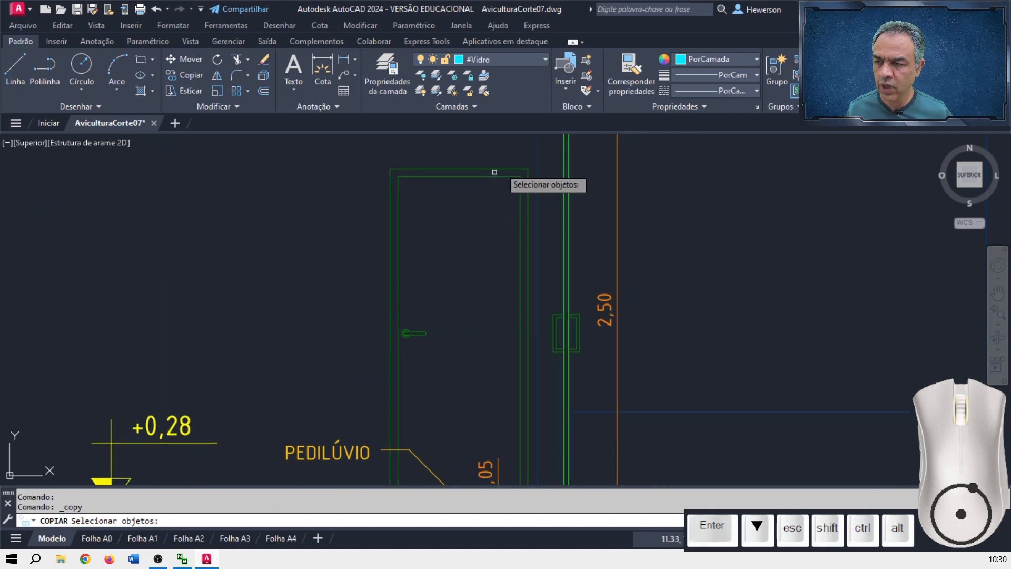
left_click(530, 155)
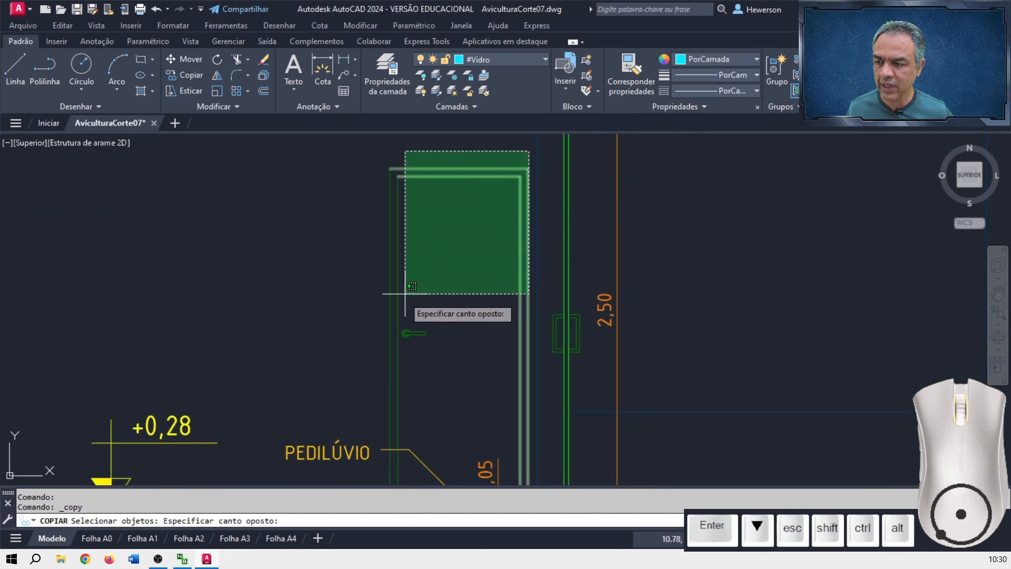
left_click(354, 351)
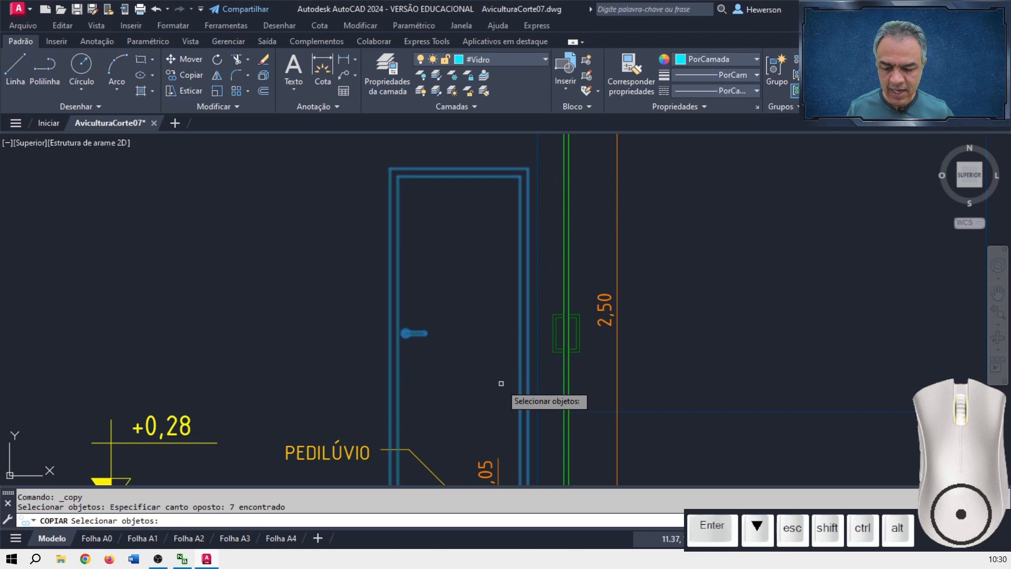
key("Return")
middle_click_drag(474, 373, 471, 343)
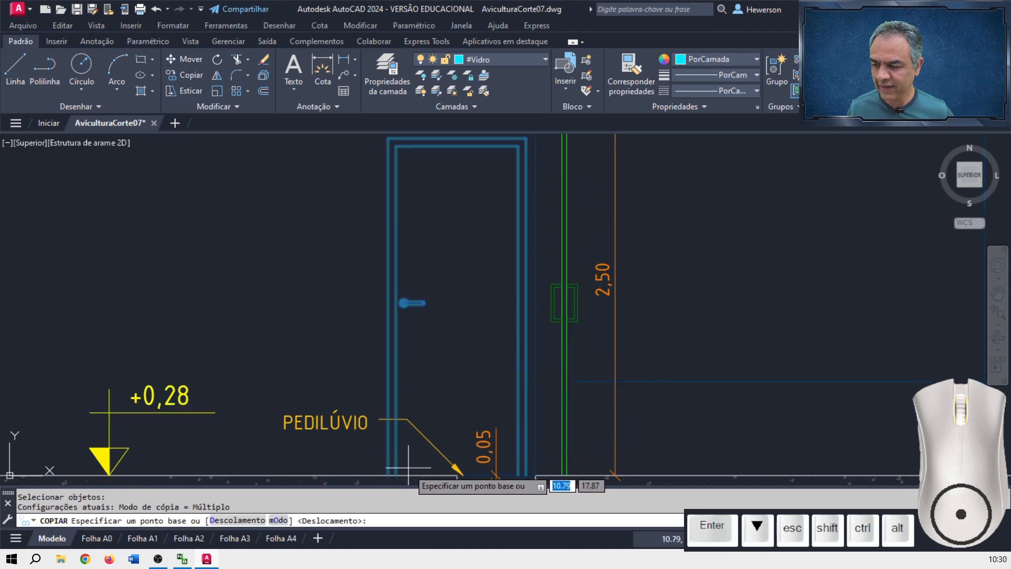
scroll(401, 467, "up", 5)
middle_click_drag(390, 461, 398, 384)
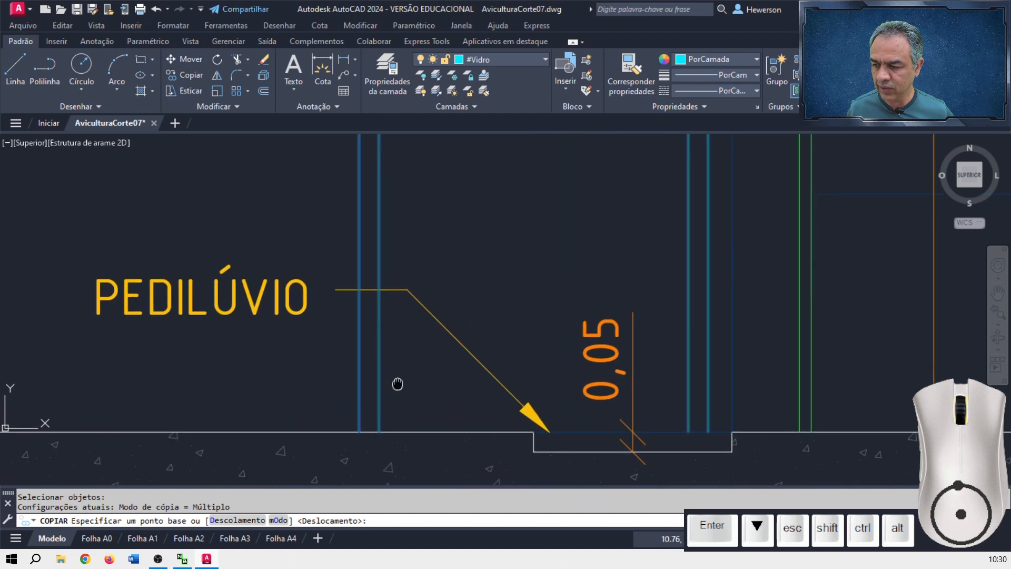
left_click(381, 418)
scroll(416, 358, "down", 6)
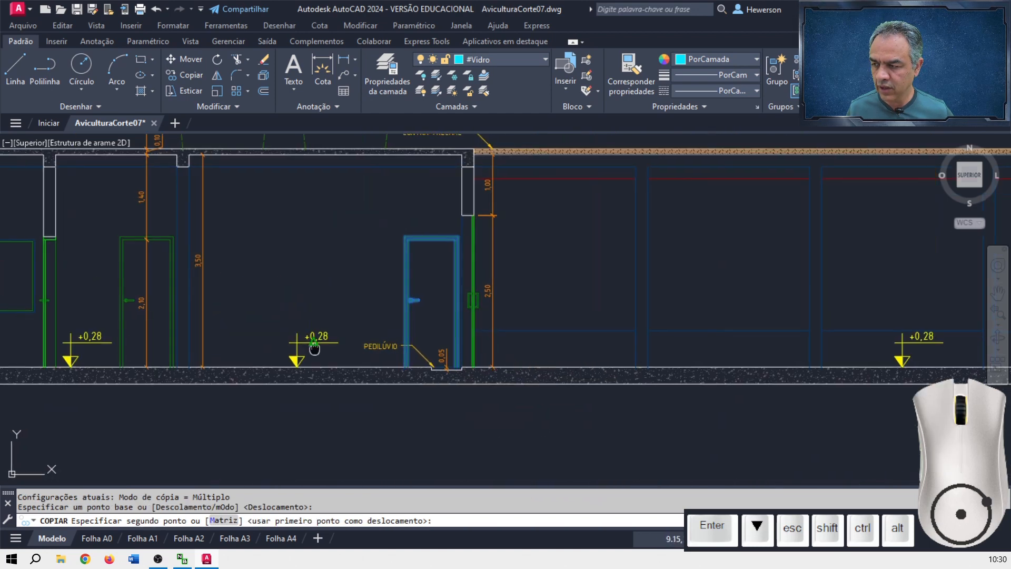
scroll(338, 337, "up", 6)
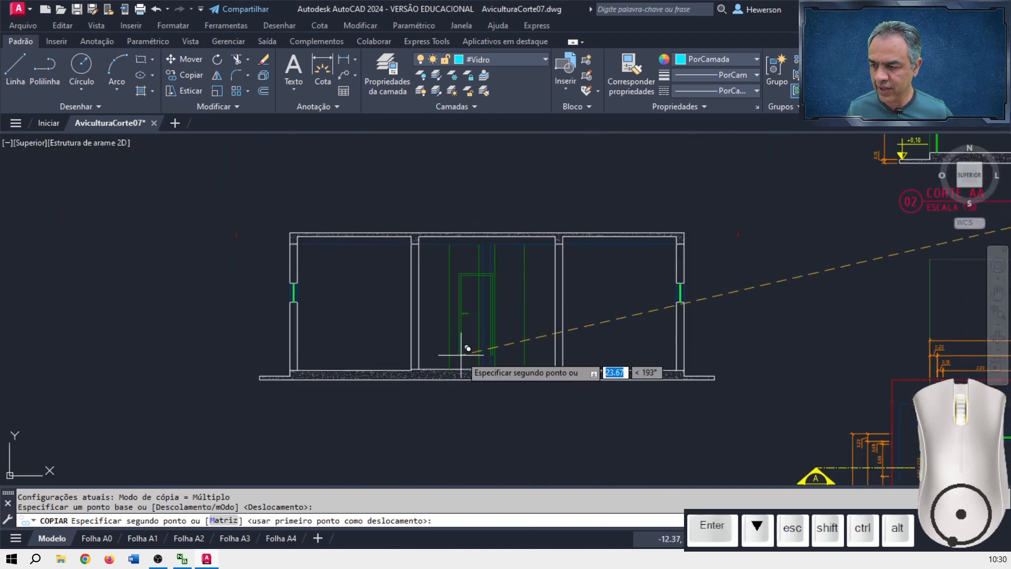
left_click(427, 391)
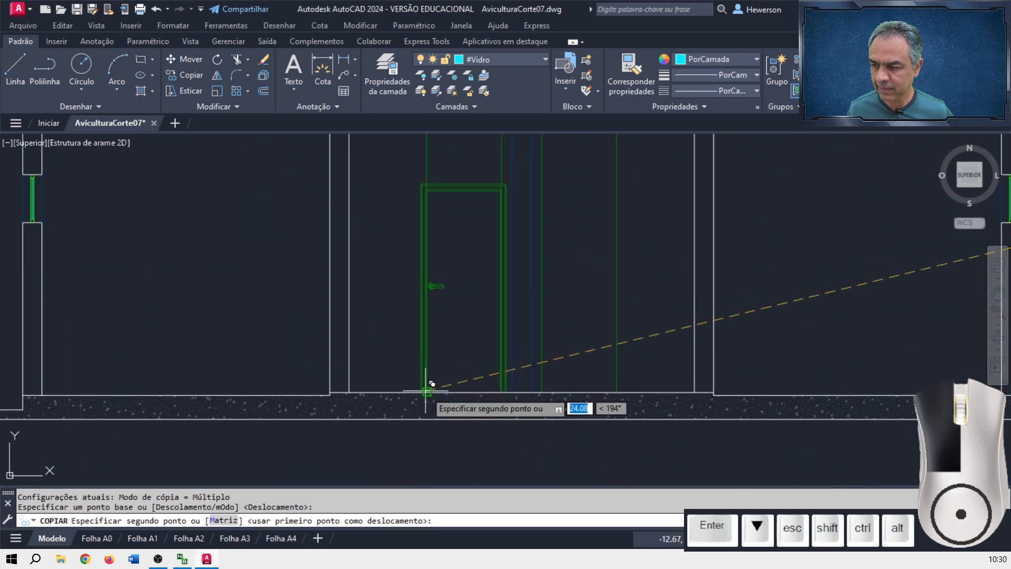
key("Return")
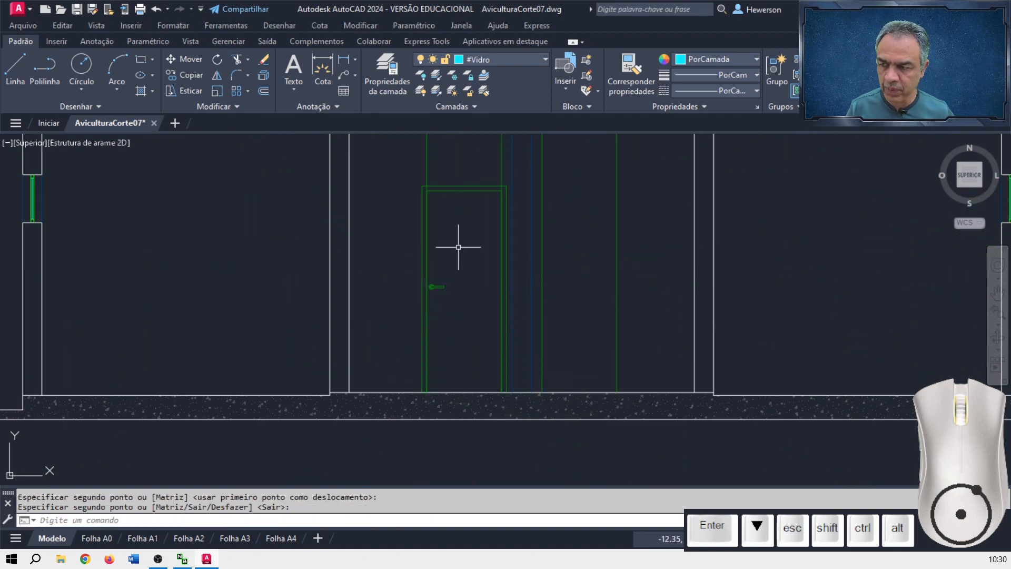
Delete the two vertical guide lines that run through the copied door's frame in section B's corridor.
scroll(460, 166, "up", 5)
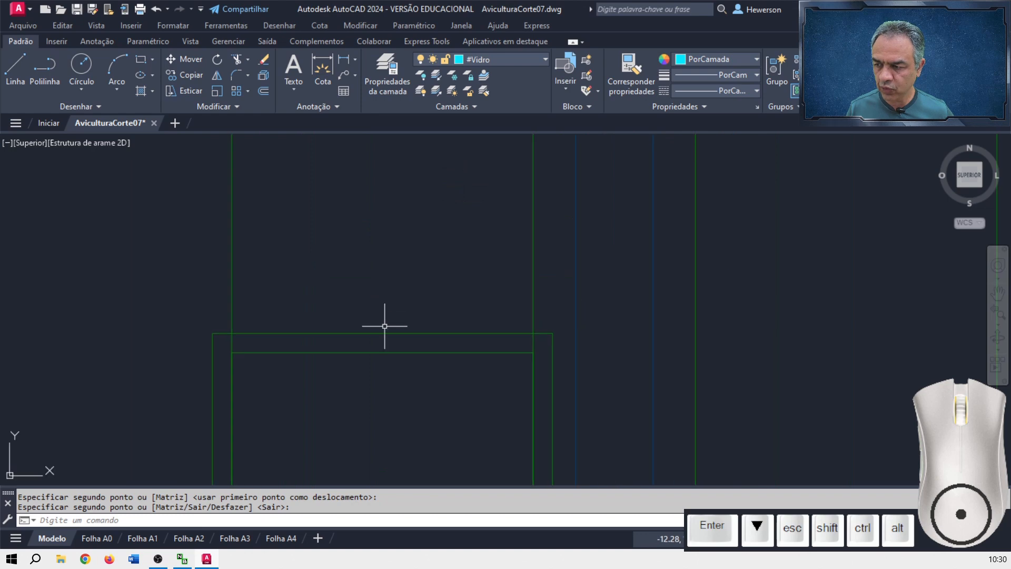
left_click(383, 352)
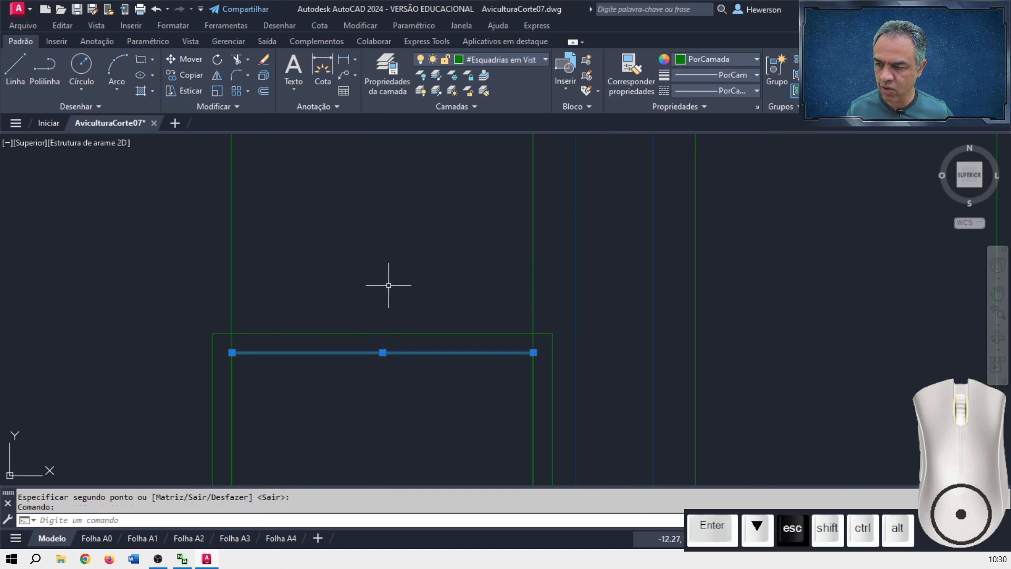
key("Escape")
left_click(540, 238)
left_click(233, 258)
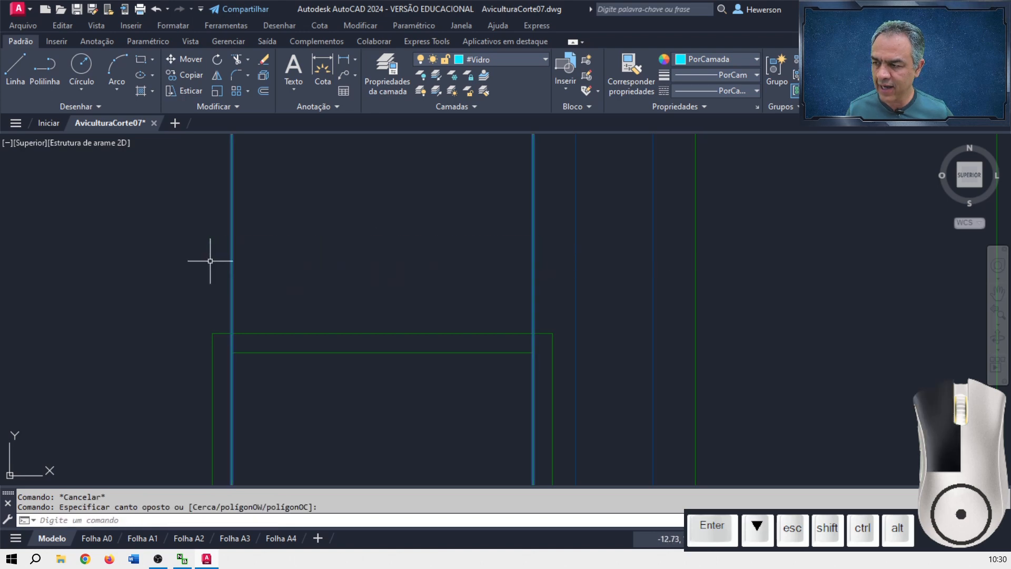
key("Delete")
scroll(375, 238, "down", 5)
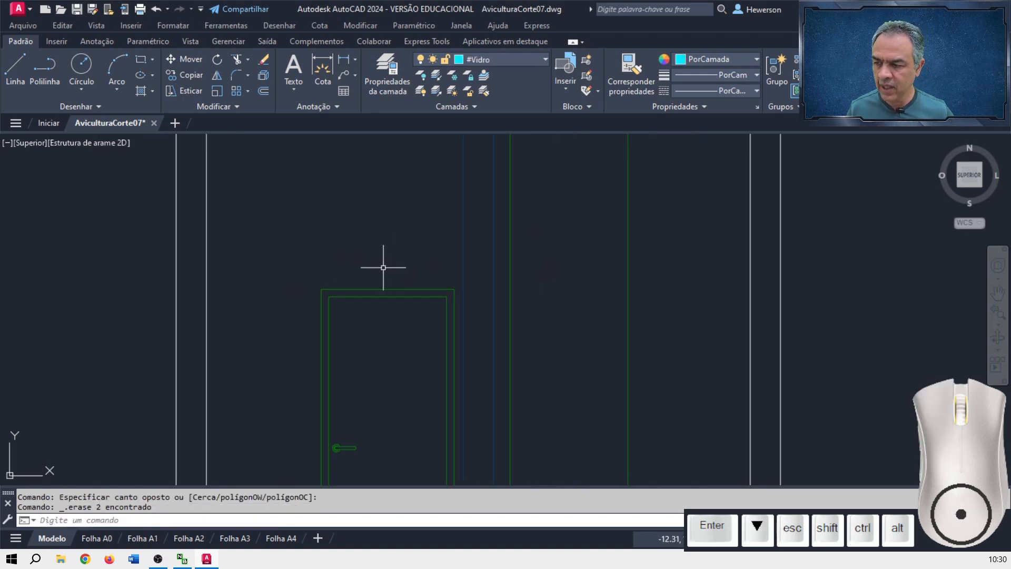
Mirror the copied door across a vertical axis through the midpoint at floor level between the two blue lines in the corridor.
mouse_move(358, 248)
middle_mouse_down()
mouse_move(305, 204)
mouse_move(330, 202)
middle_mouse_up()
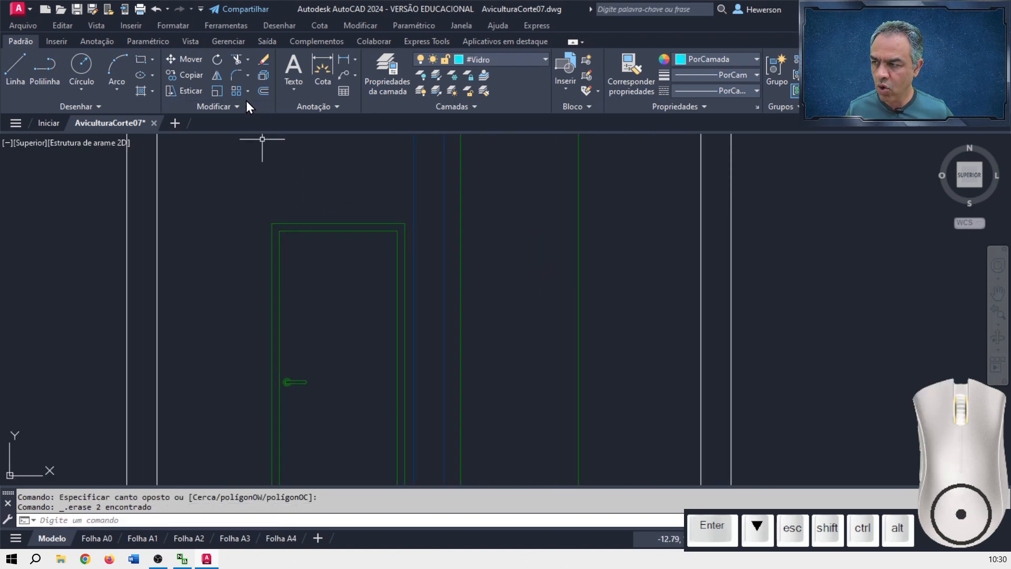
left_click(219, 78)
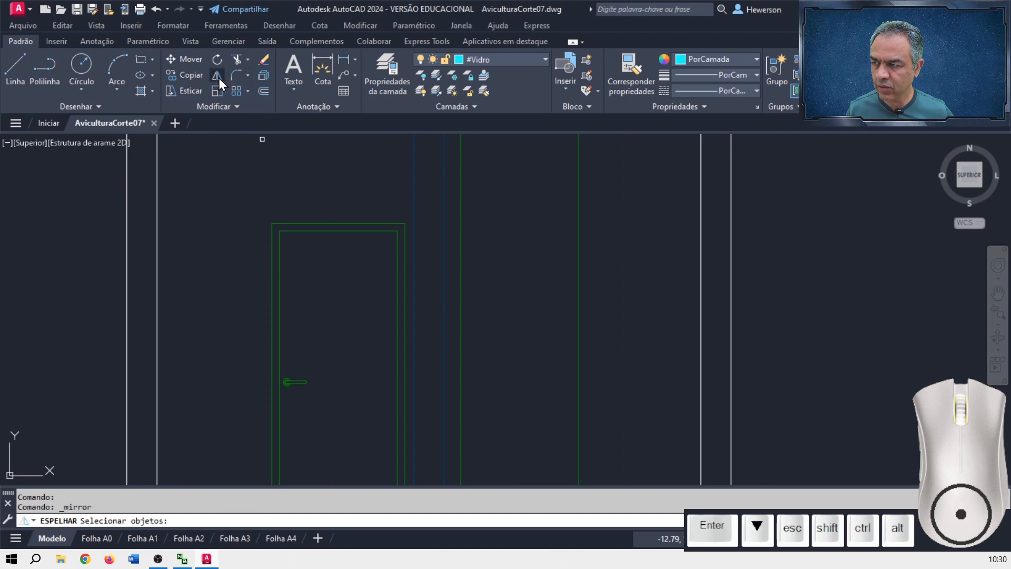
left_click(409, 208)
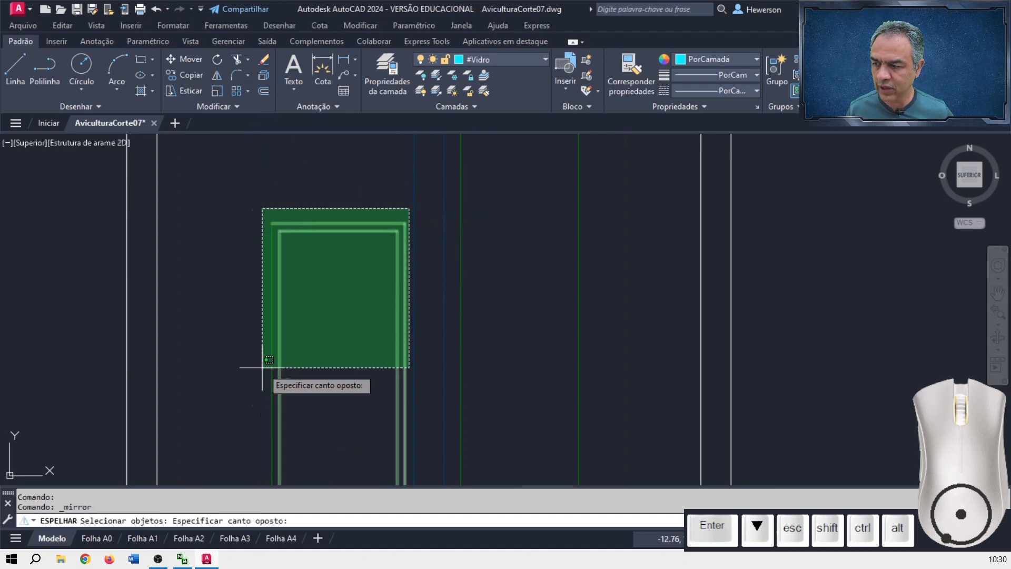
left_click(242, 414)
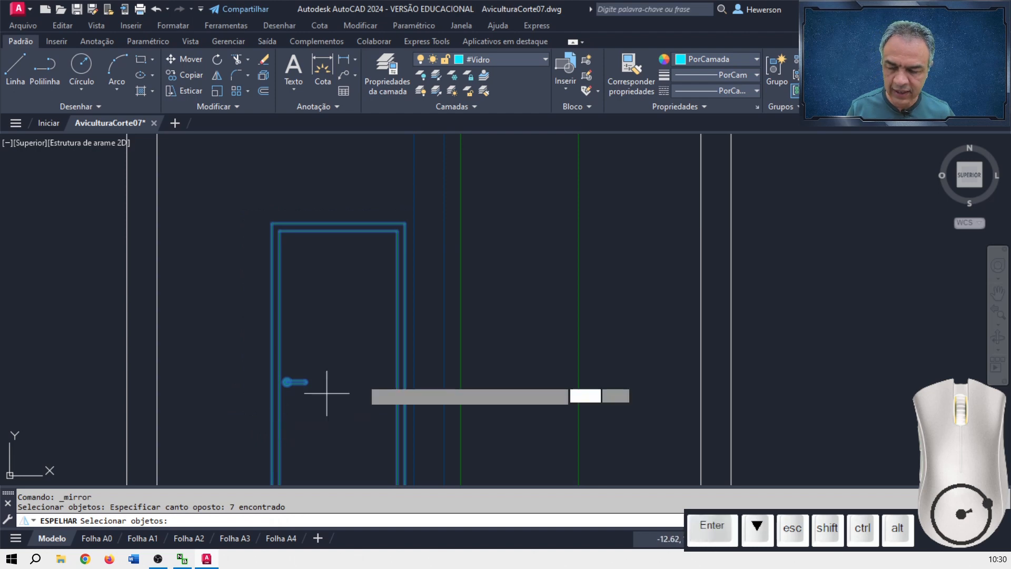
key("Return")
middle_click_drag(547, 352, 624, 257)
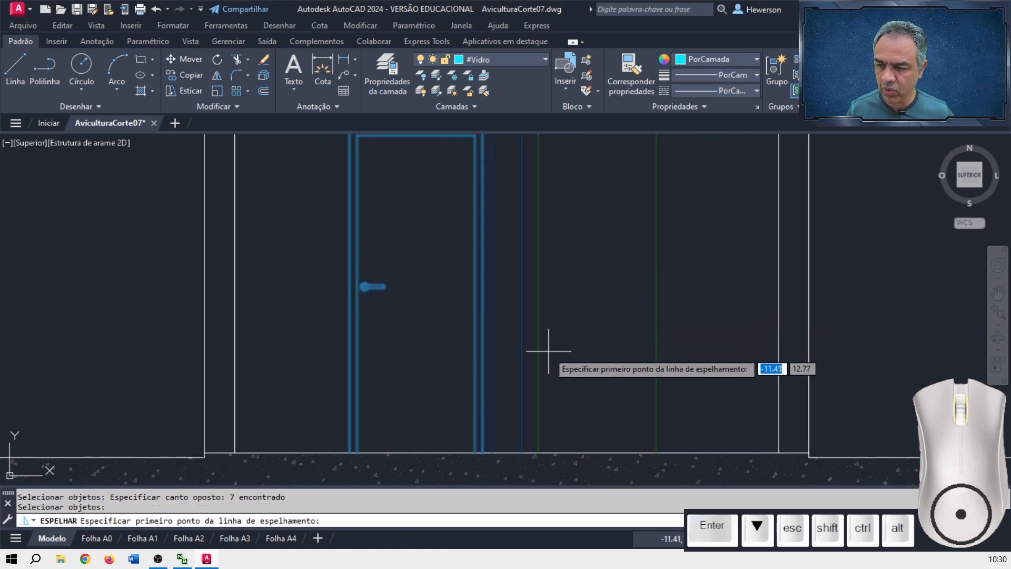
left_click(507, 451)
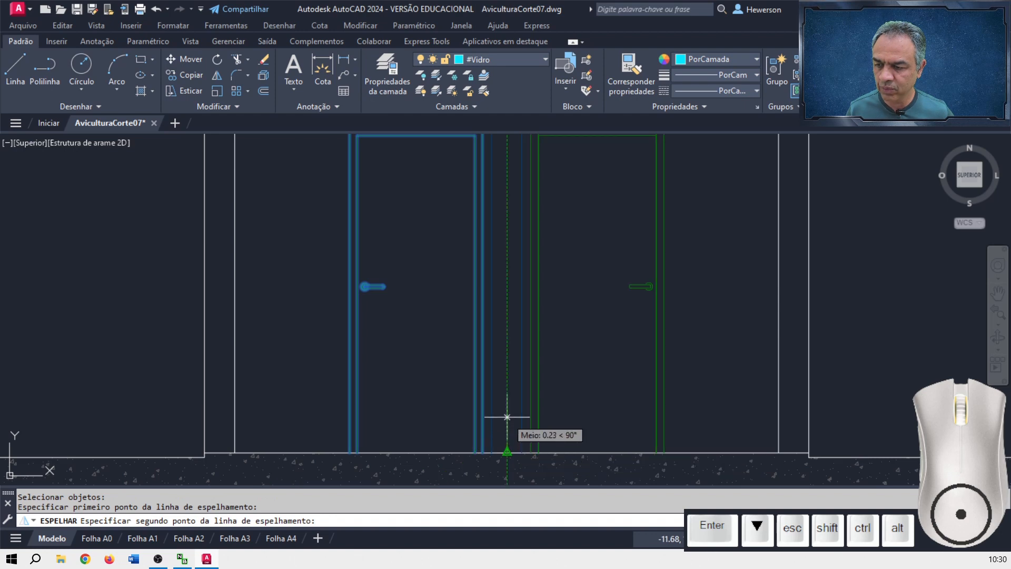
left_click(506, 367)
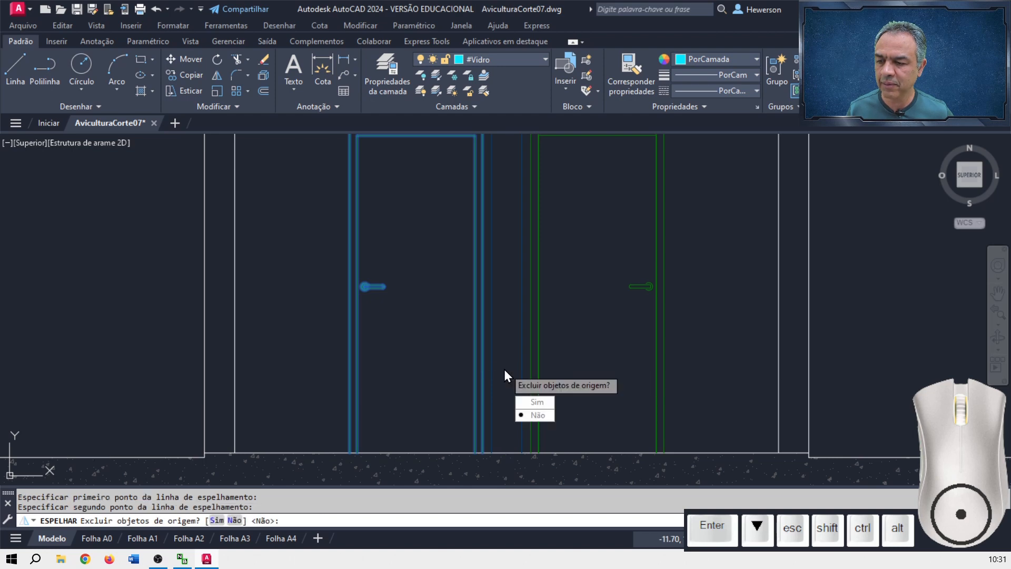
Mirror the door while keeping the original, and erase the two vertical guide lines running above the right-hand door.
left_click(539, 415)
scroll(529, 274, "up", 5)
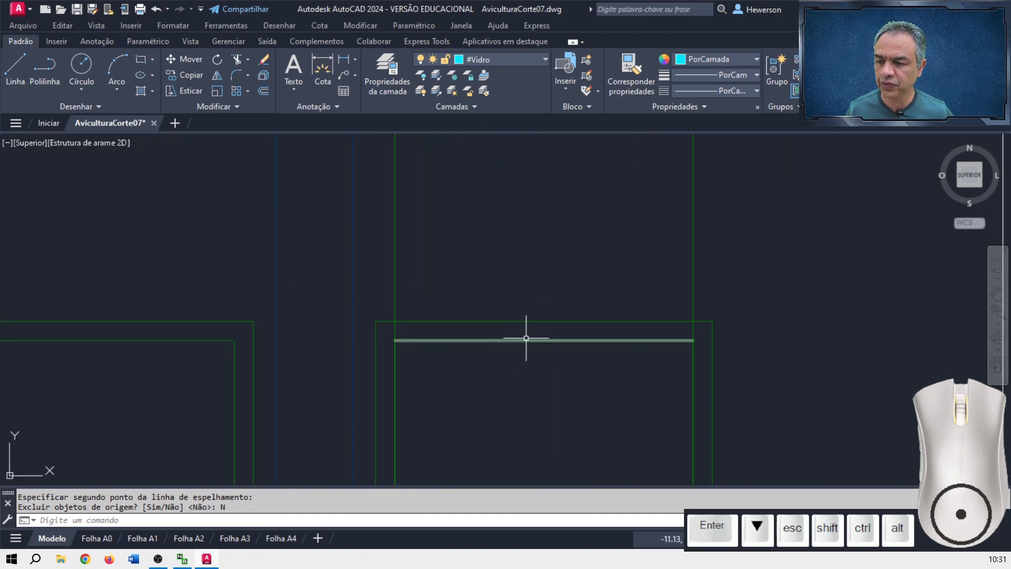
left_click(526, 340)
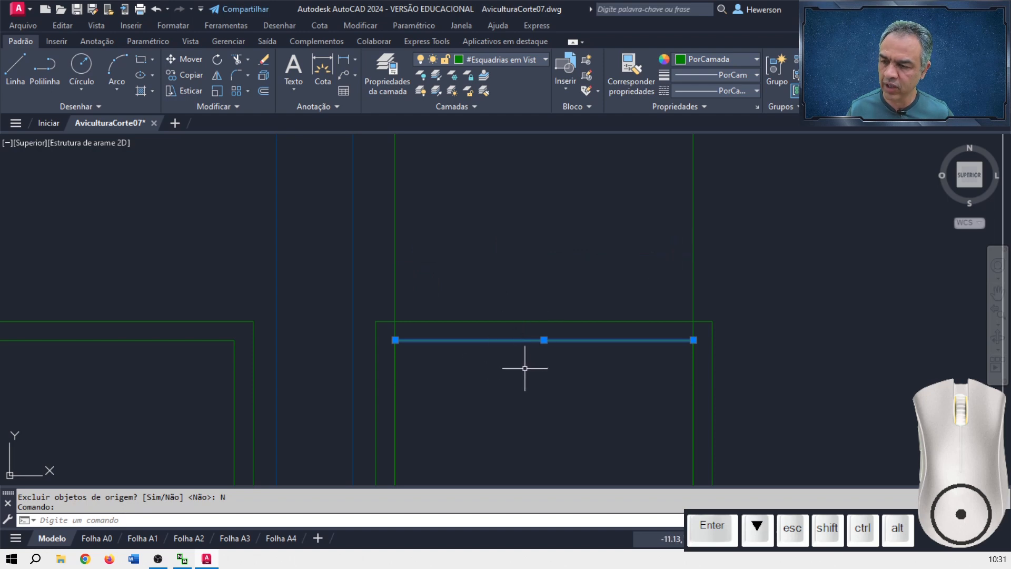
key("Escape")
left_click(715, 224)
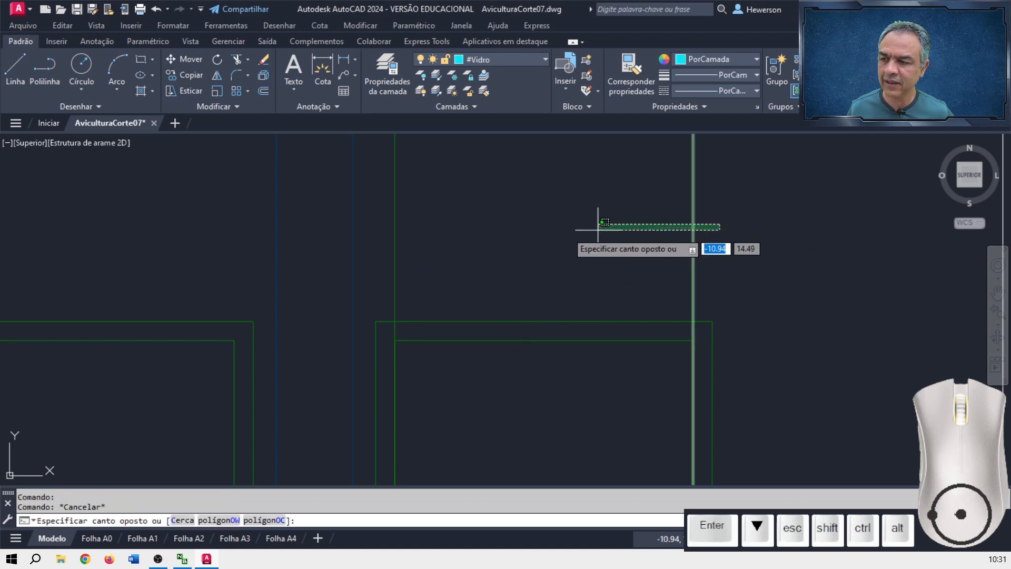
left_click(391, 246)
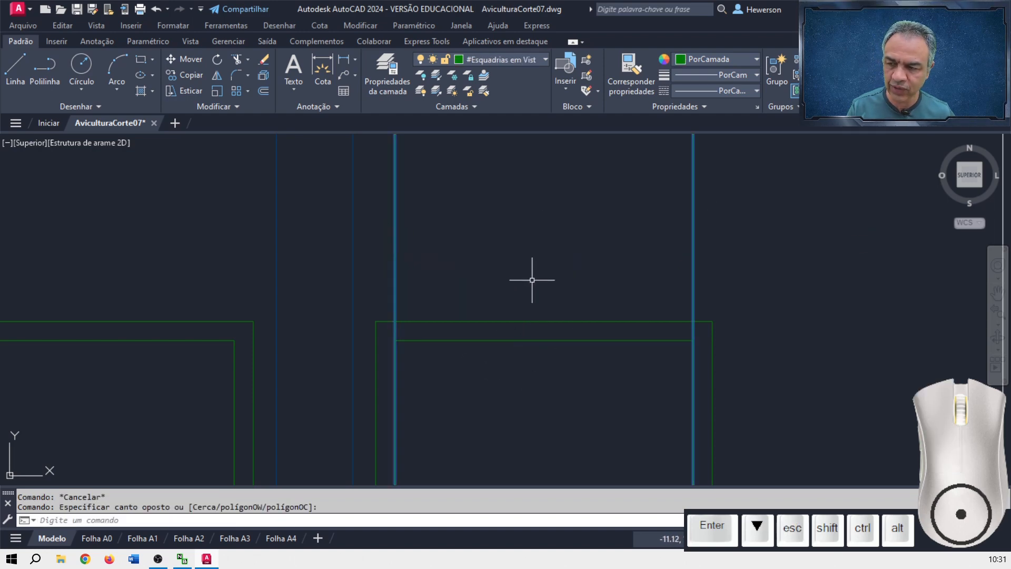
key("Delete")
Examine the floor plan around doors P02, P03 and P05 and compare it with the unfinished section.
scroll(533, 277, "down", 8)
middle_click_drag(535, 300, 520, 238)
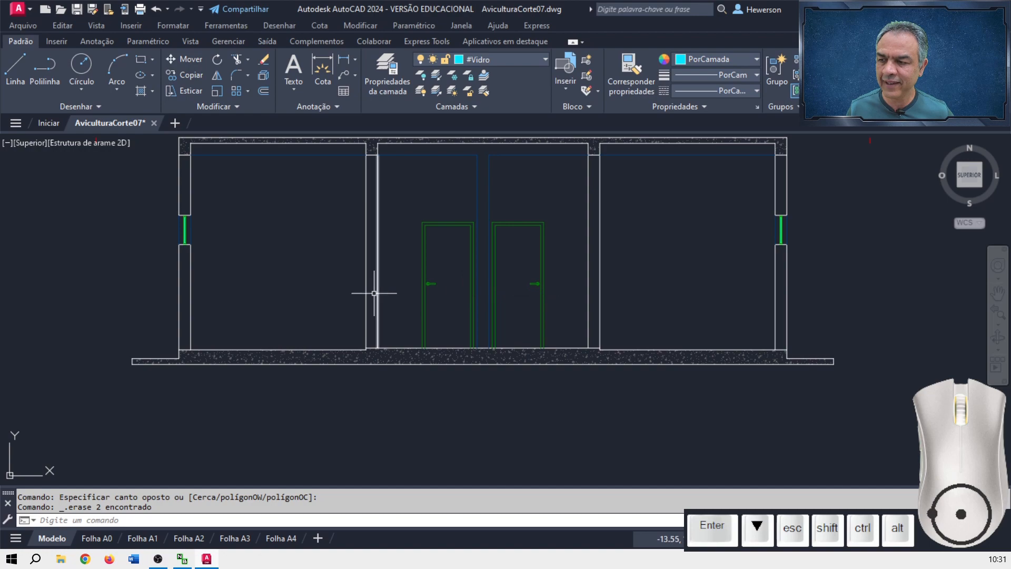
scroll(609, 294, "down", 5)
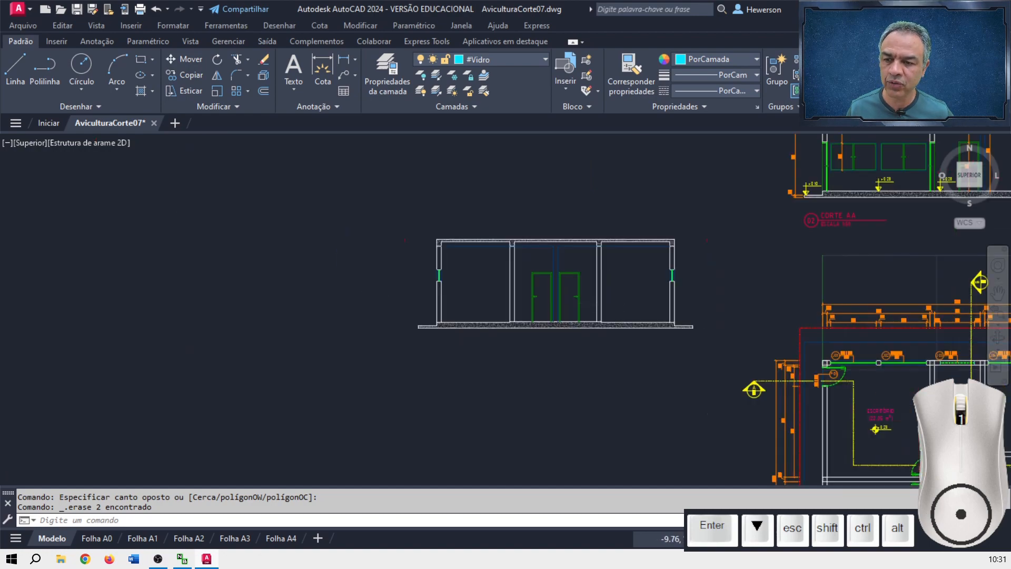
scroll(633, 285, "up", 8)
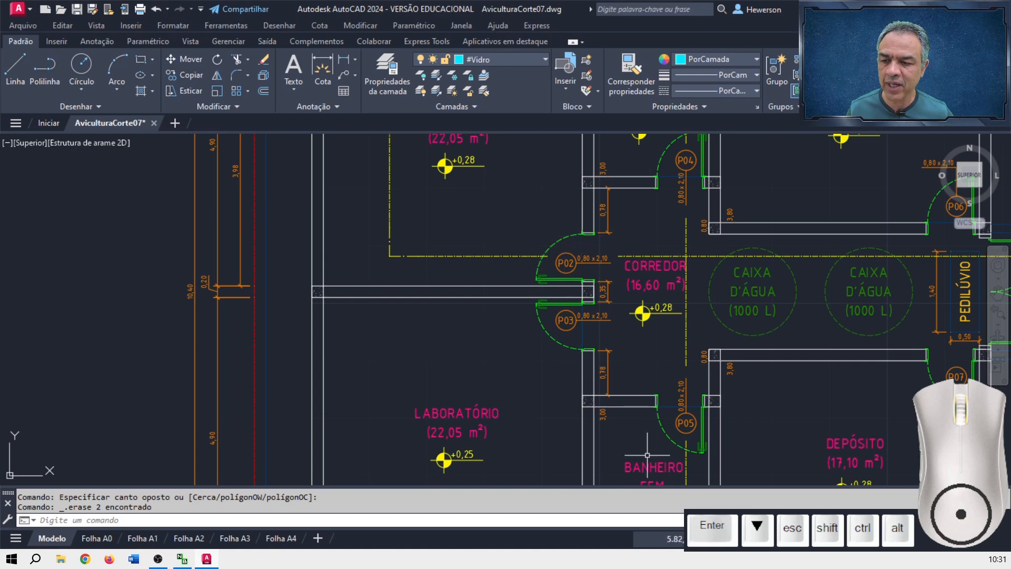
middle_click_drag(690, 444, 640, 369)
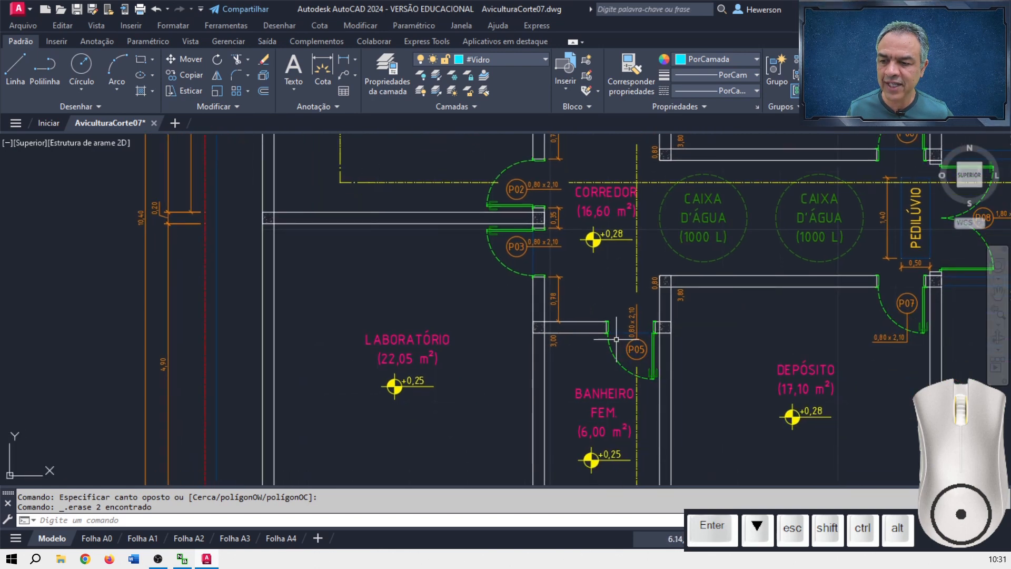
scroll(611, 416, "up", 2)
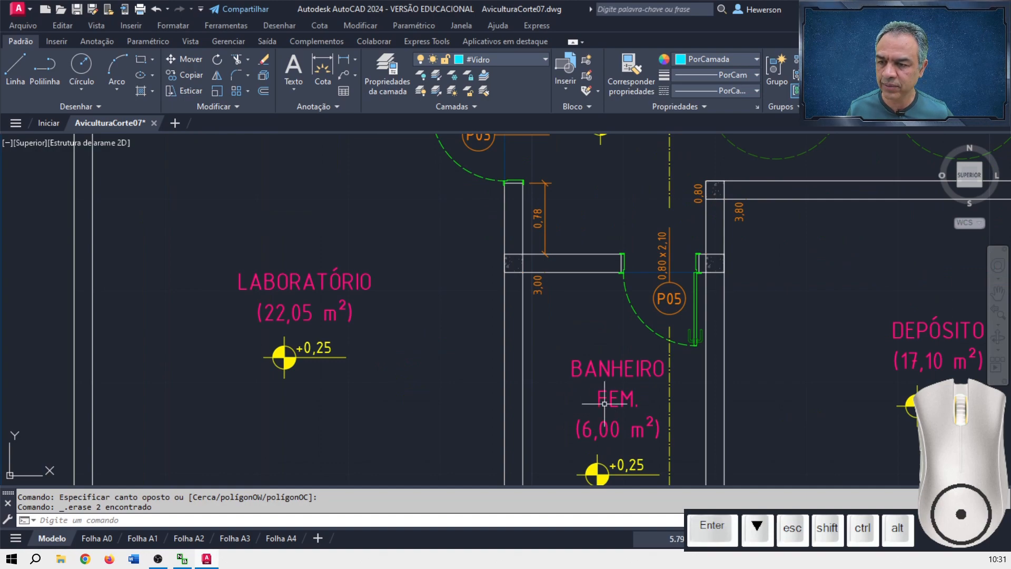
scroll(605, 404, "down", 8)
middle_click_drag(350, 305, 517, 370)
scroll(521, 299, "up", 6)
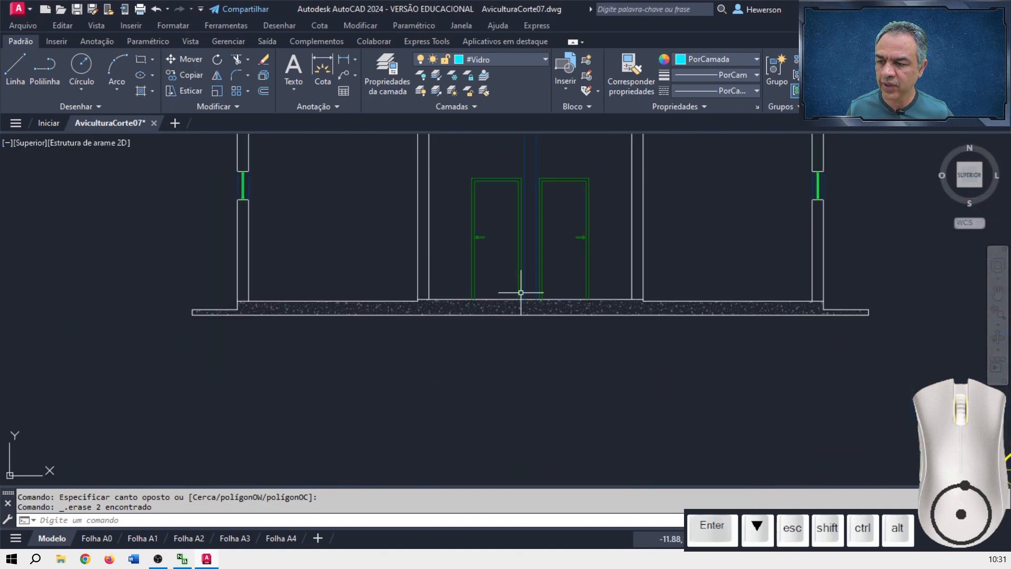
middle_click_drag(530, 253, 499, 361)
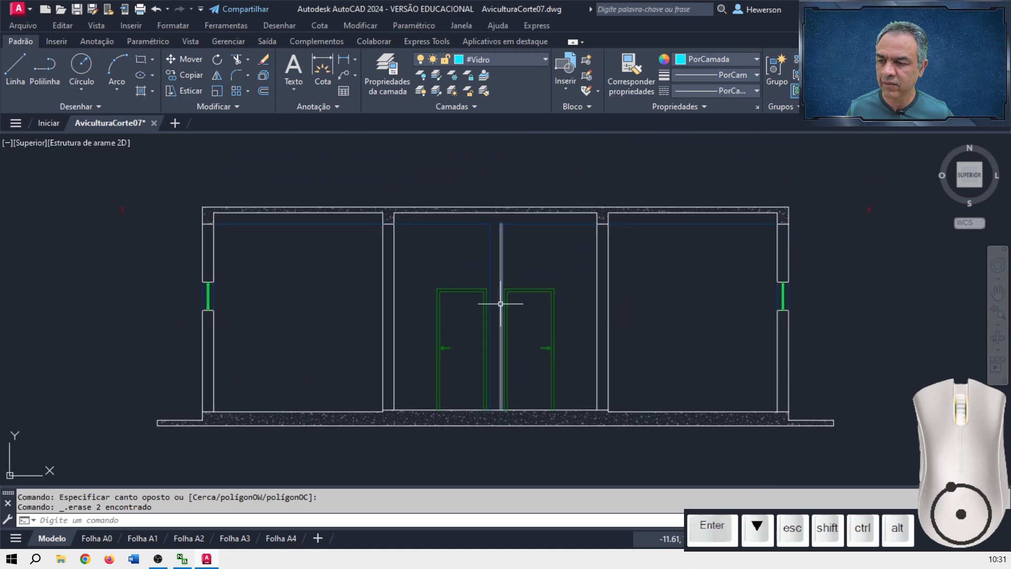
Extend the top frame line of both doors outward to the far faces of the adjacent section walls.
scroll(499, 303, "up", 4)
scroll(499, 303, "up", 2)
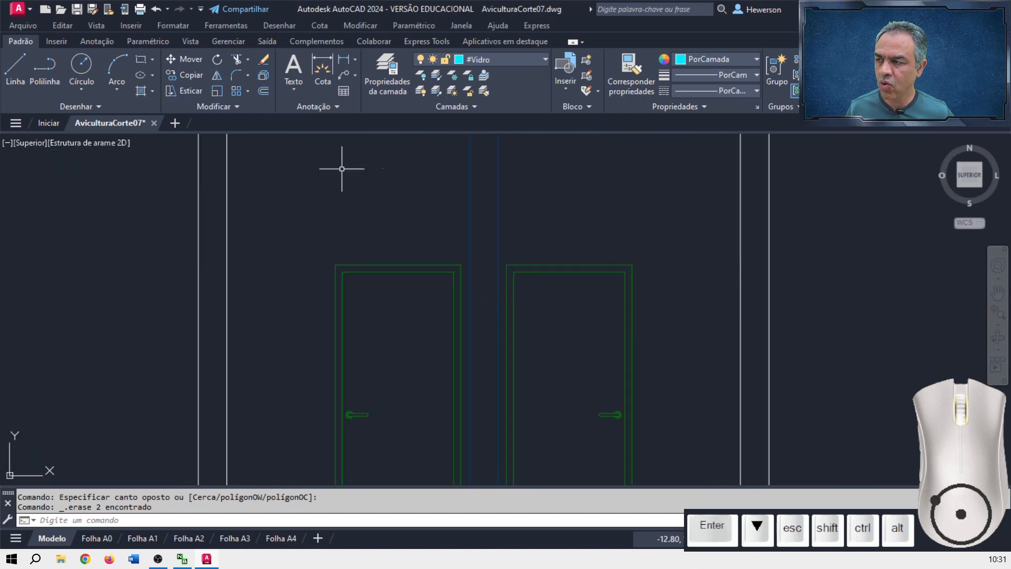
left_click(248, 59)
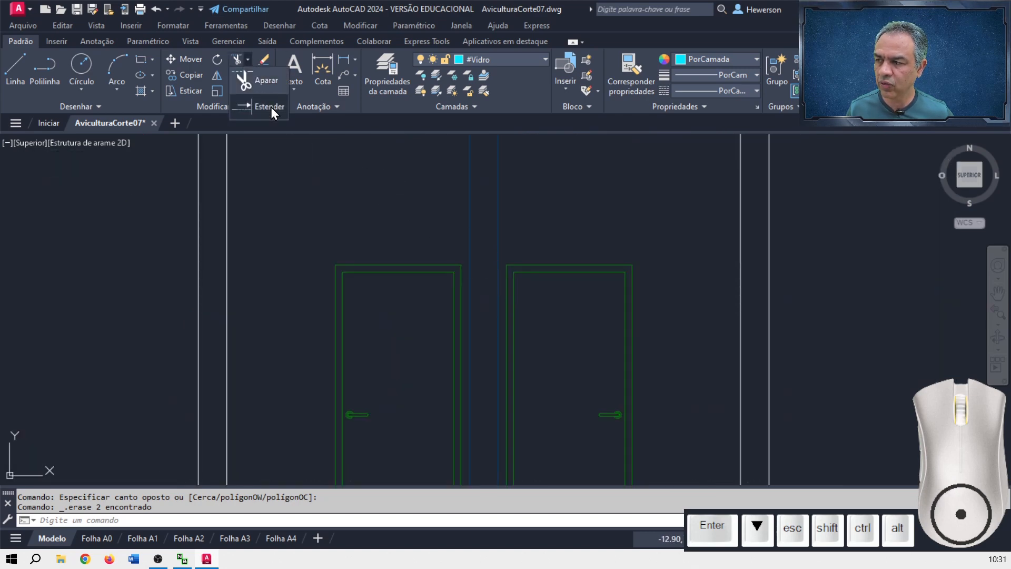
left_click(271, 106)
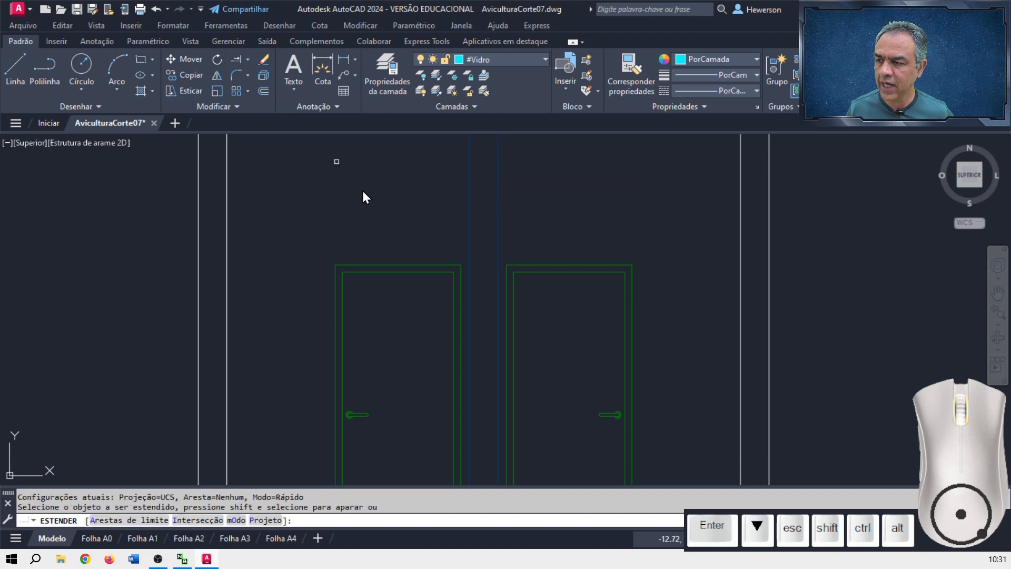
left_click(347, 264)
left_click(255, 264)
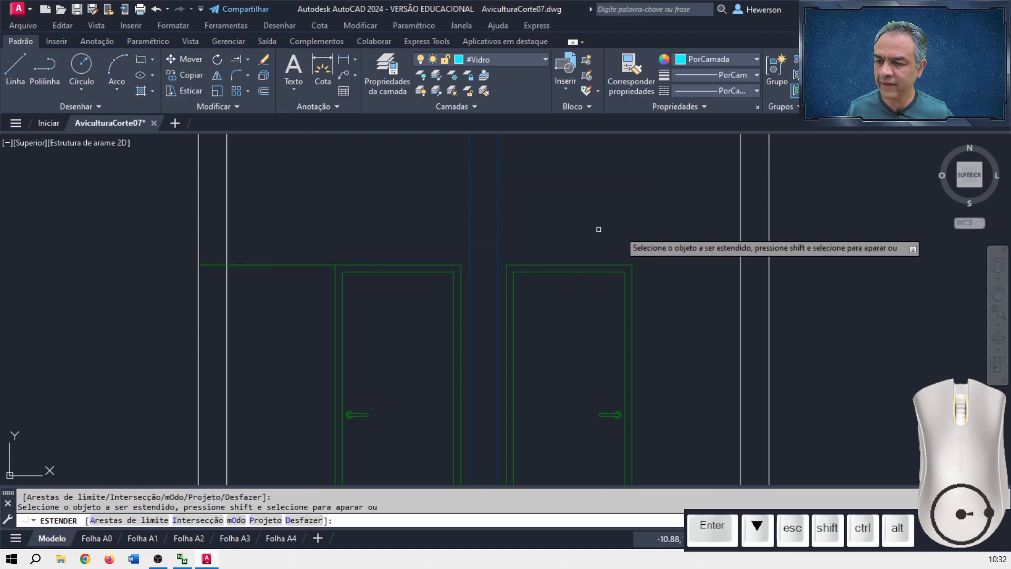
left_click(618, 264)
left_click(713, 265)
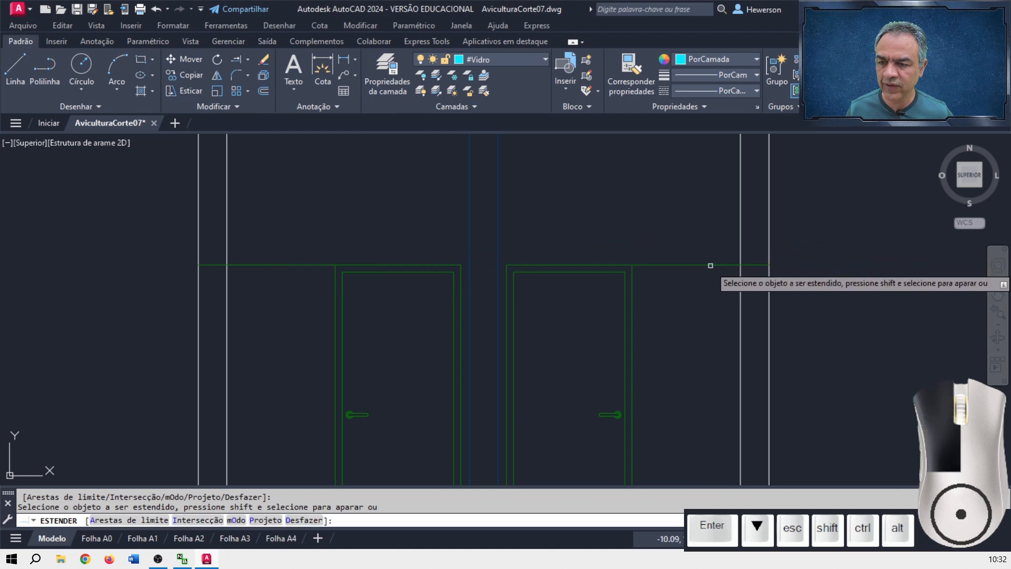
key("Return")
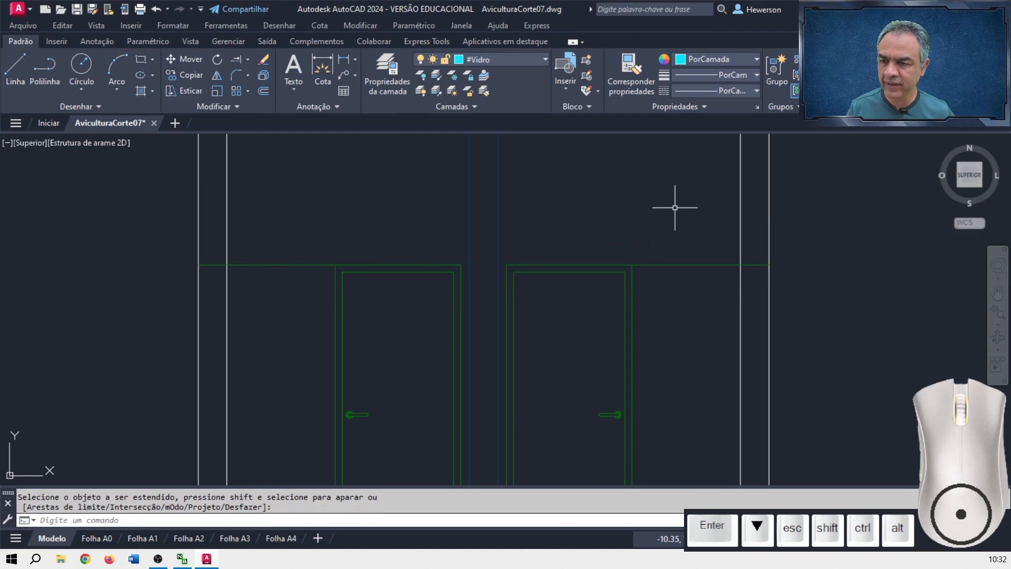
Trim the extended lines between the doors and walls, and both inner walls' lines below door-head height.
left_click(246, 59)
left_click(246, 79)
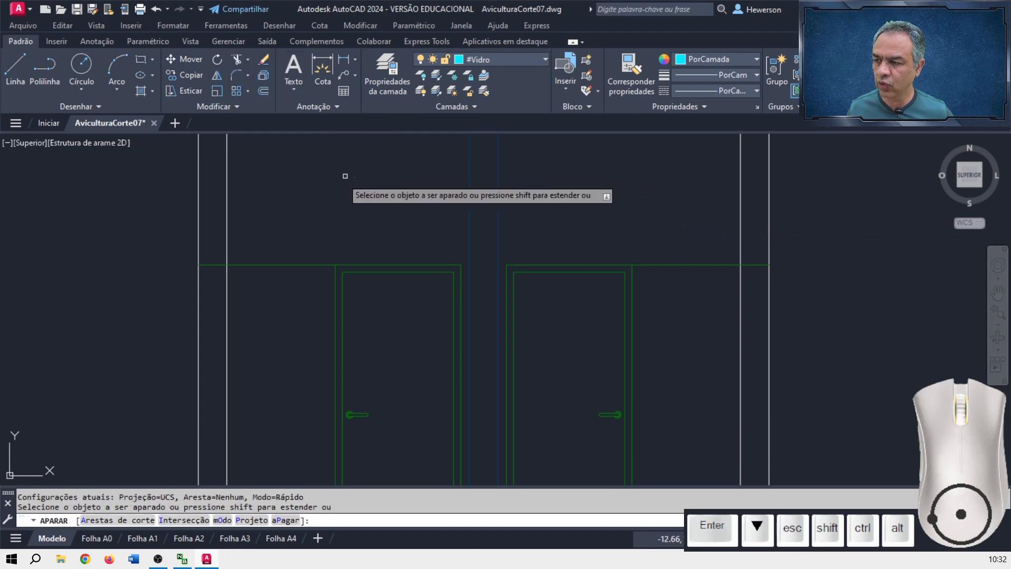
left_click_drag(327, 188, 270, 325)
mouse_move(648, 205)
left_mouse_down()
mouse_move(679, 217)
mouse_move(684, 334)
left_mouse_up()
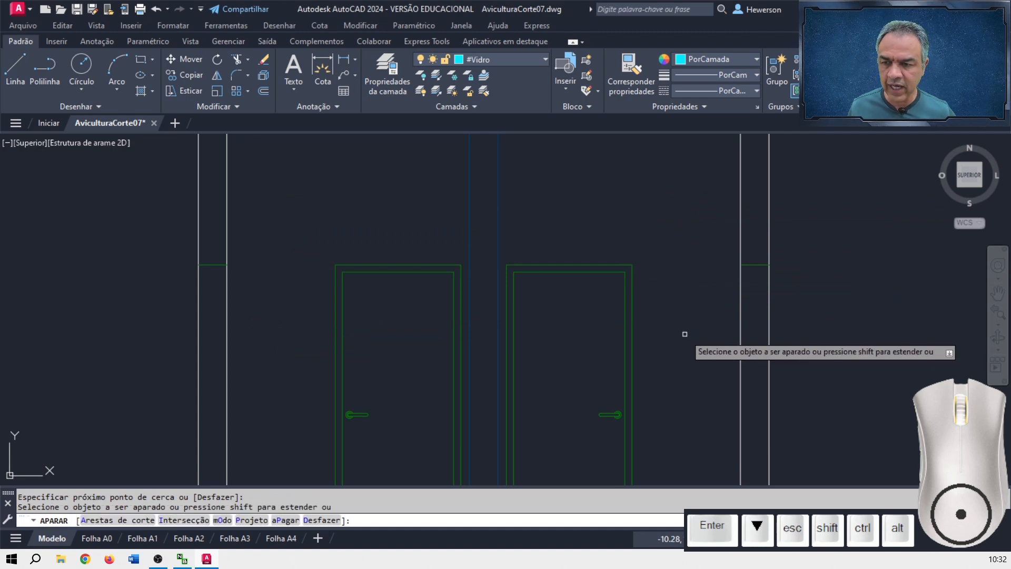
left_click_drag(784, 334, 698, 334)
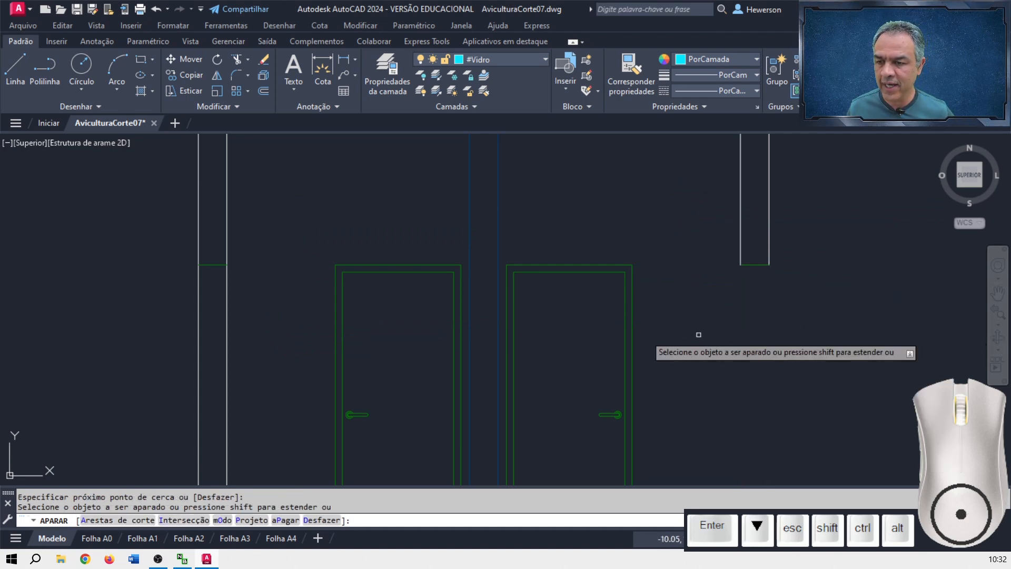
left_click_drag(275, 327, 126, 339)
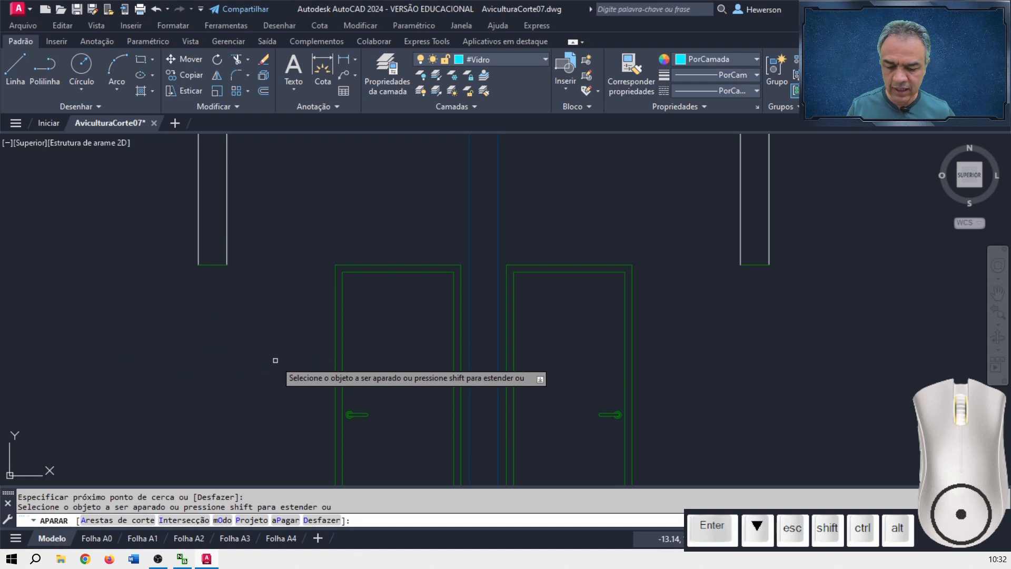
key("Return")
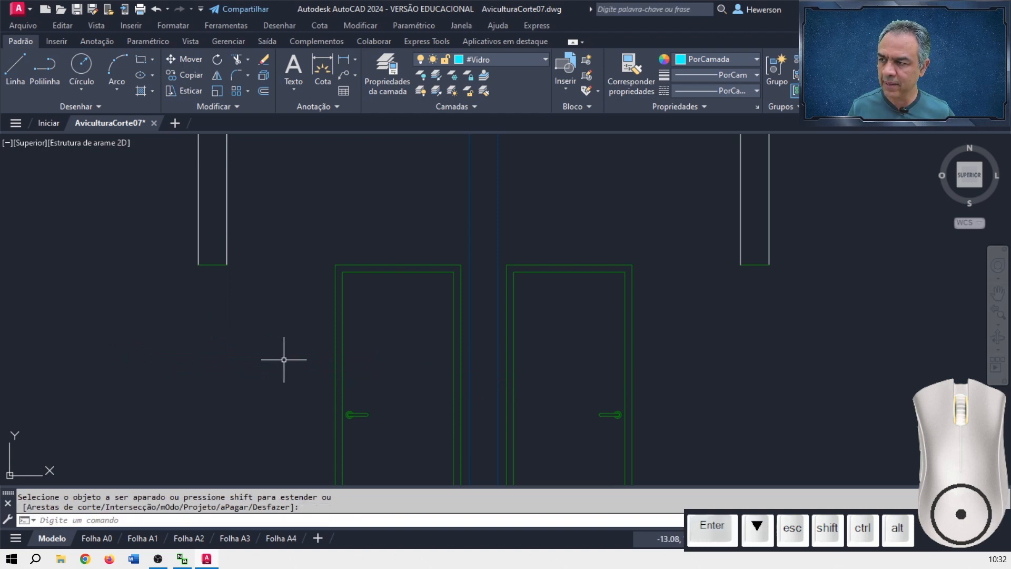
Match the short lines closing the two trimmed walls to the wall layer #Alvenaria em Corte sem Hachura.
left_click(483, 91)
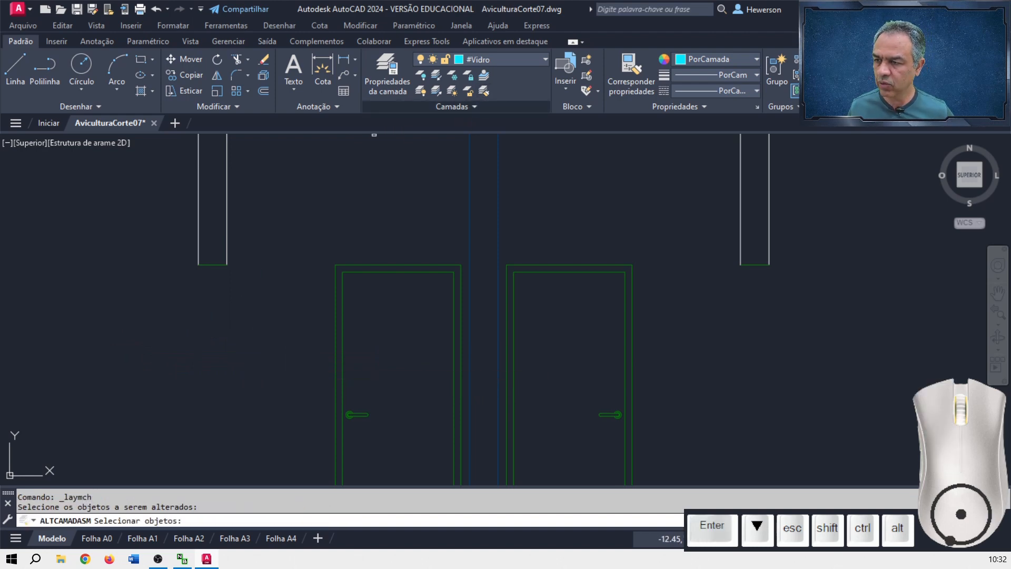
left_click(207, 266)
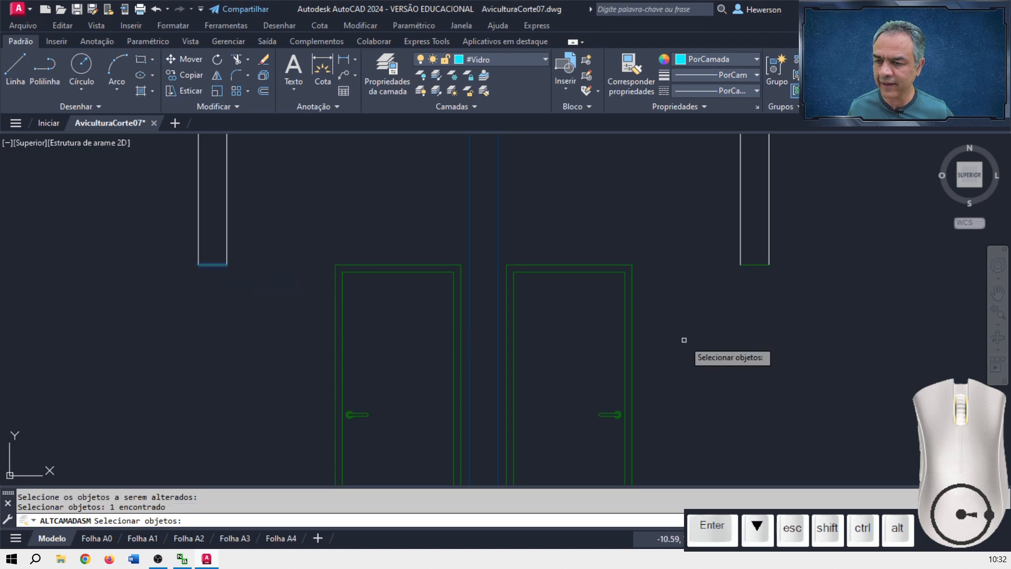
left_click(764, 265)
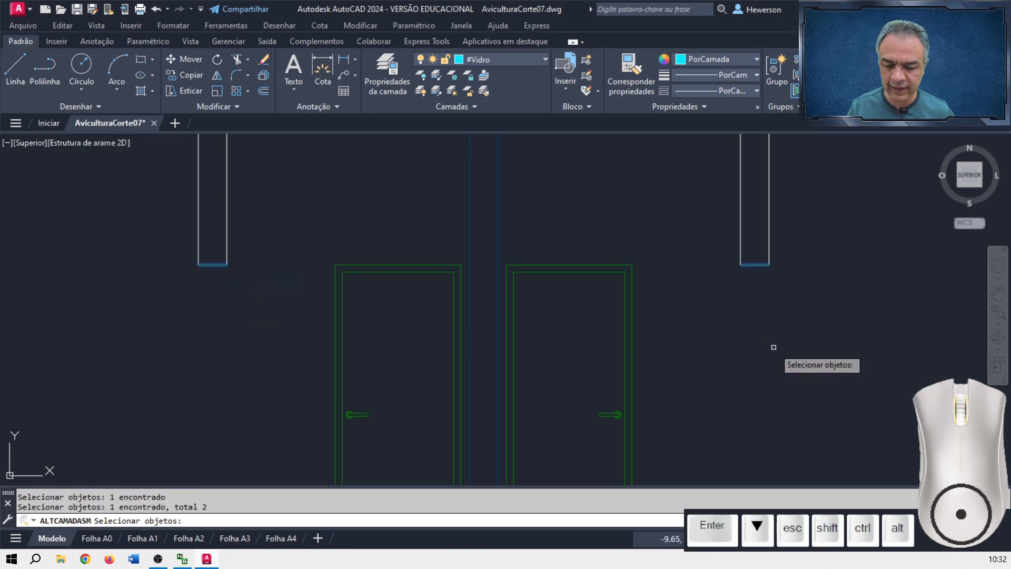
key("Return")
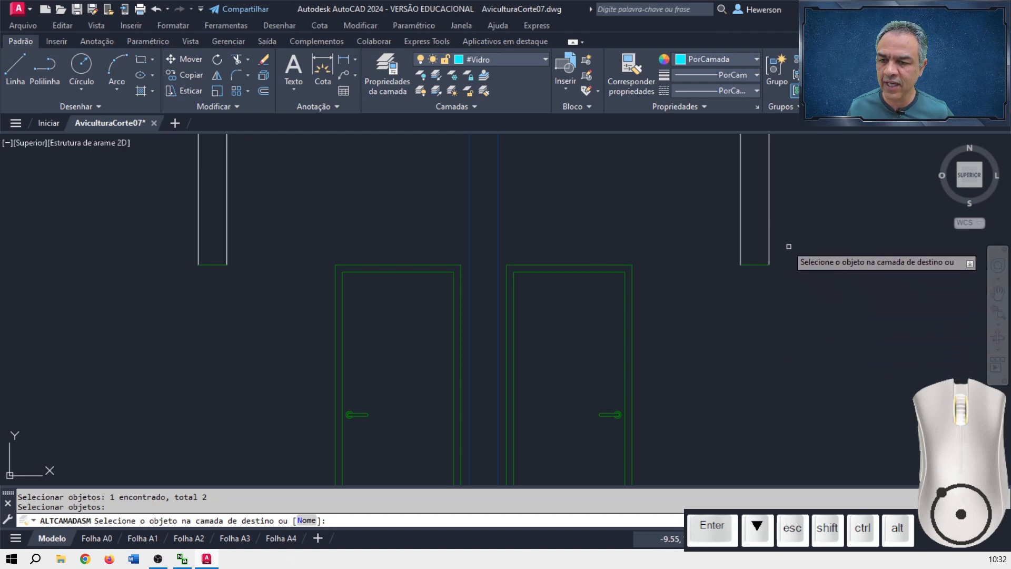
left_click(769, 228)
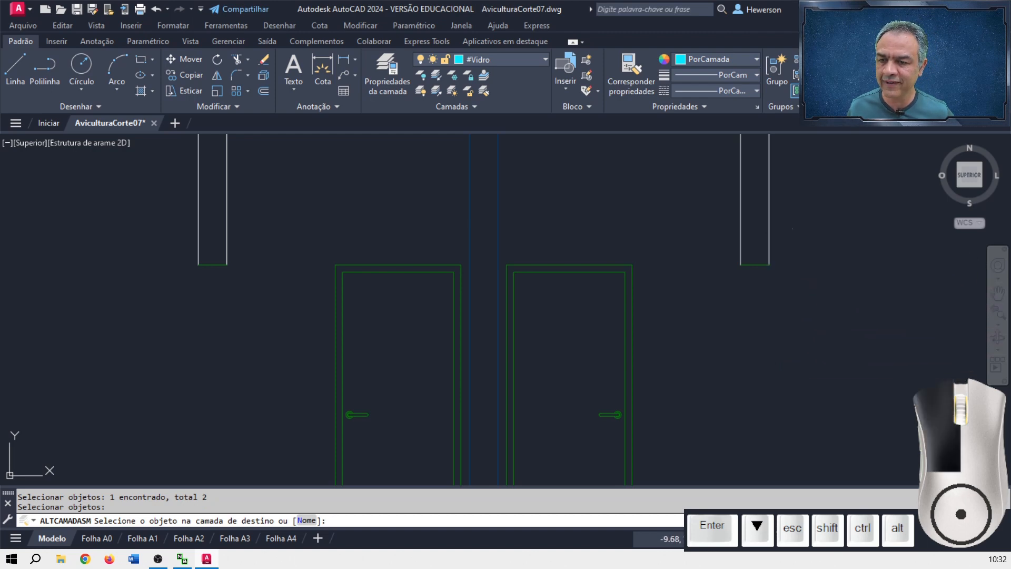
Copy the sectioned door with its frame and handle from Corte AA into the new section's left inner wall opening, below the wall's end.
scroll(819, 243, "down", 9)
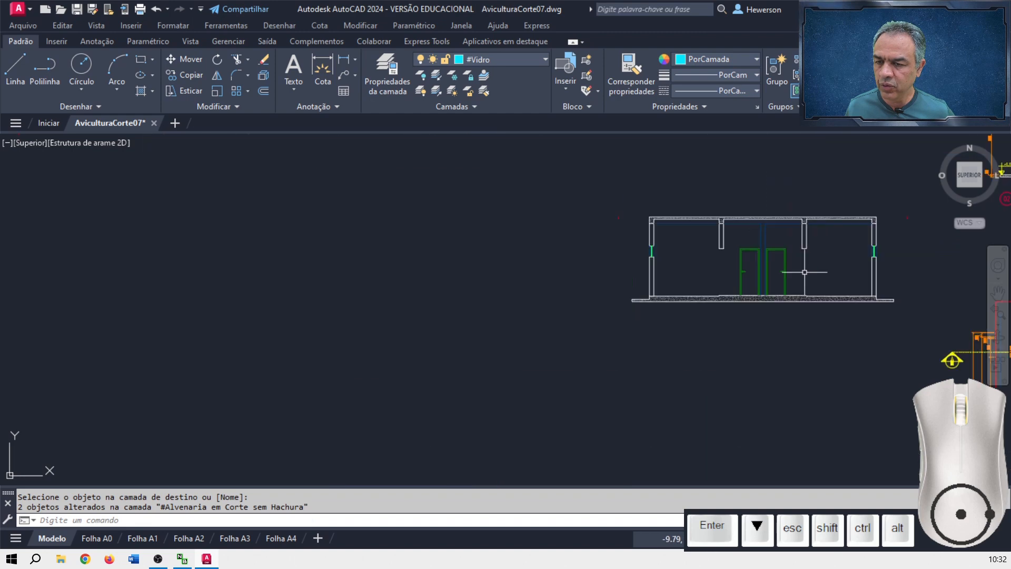
middle_click_drag(806, 273, 624, 262)
middle_click_drag(897, 175, 699, 336)
scroll(751, 289, "up", 6)
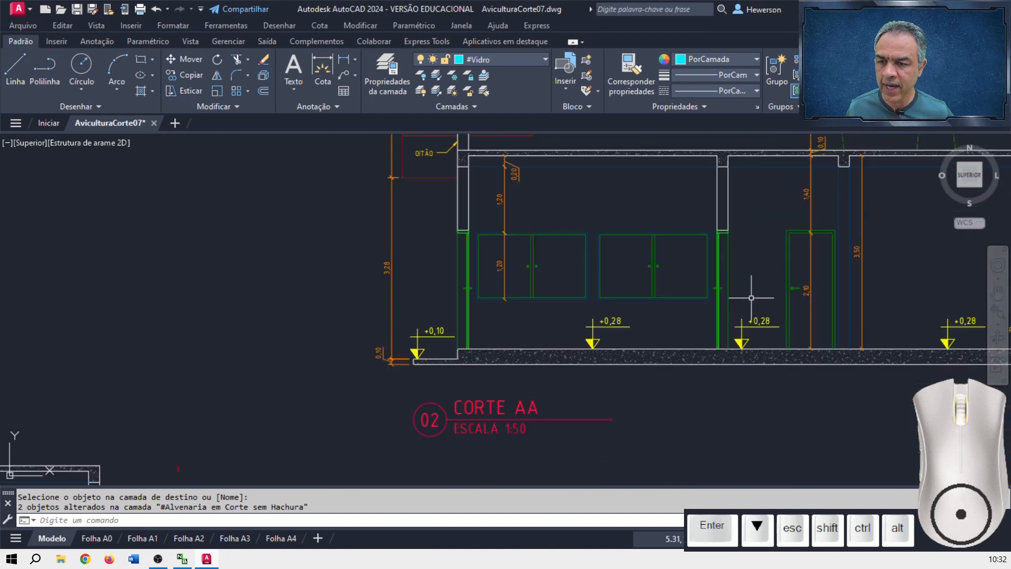
scroll(728, 269, "up", 2)
mouse_move(727, 267)
middle_mouse_down()
mouse_move(599, 331)
mouse_move(595, 323)
mouse_move(650, 284)
middle_mouse_up()
scroll(594, 322, "up", 2)
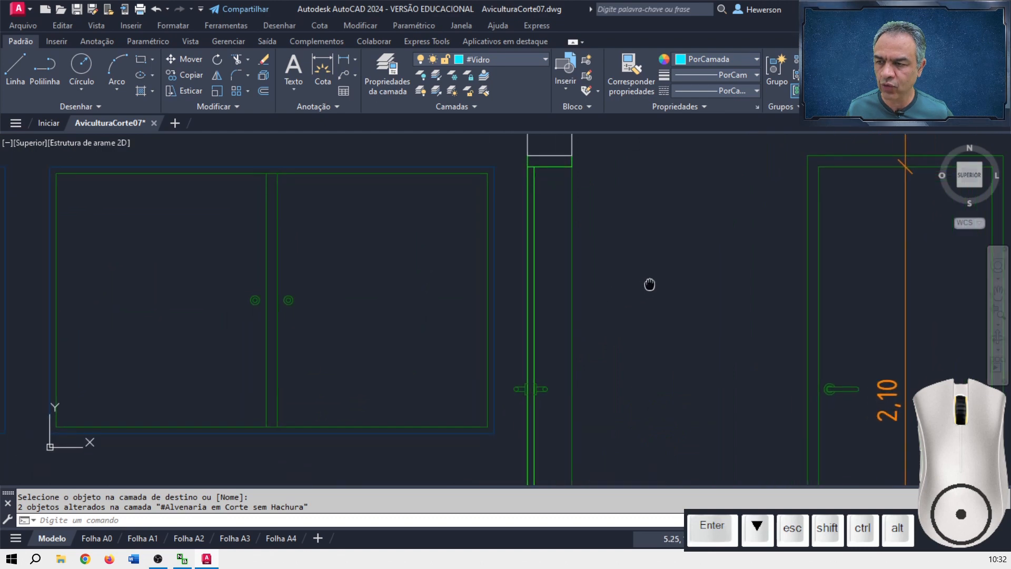
left_click(198, 75)
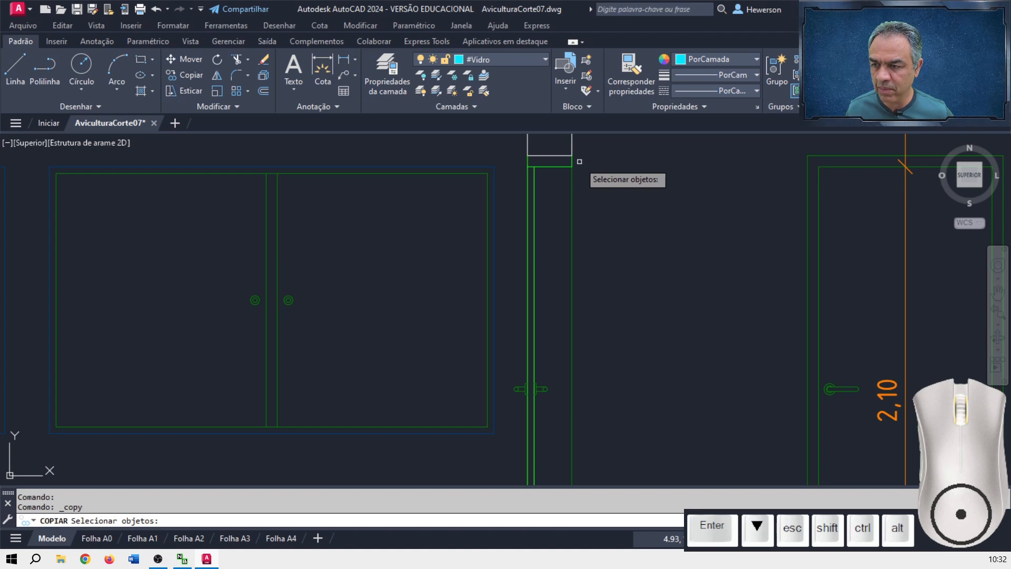
left_click(579, 161)
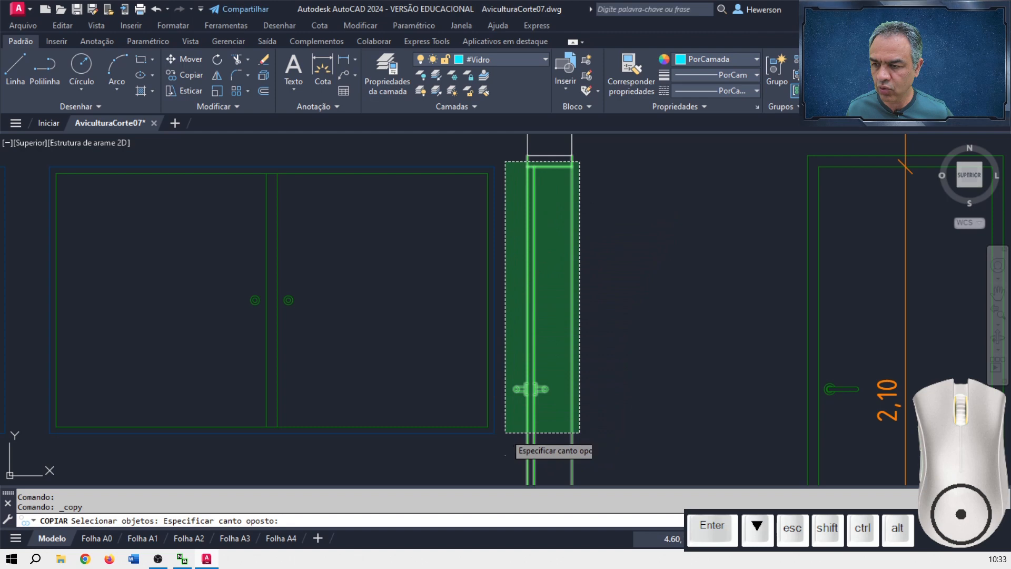
left_click(504, 433)
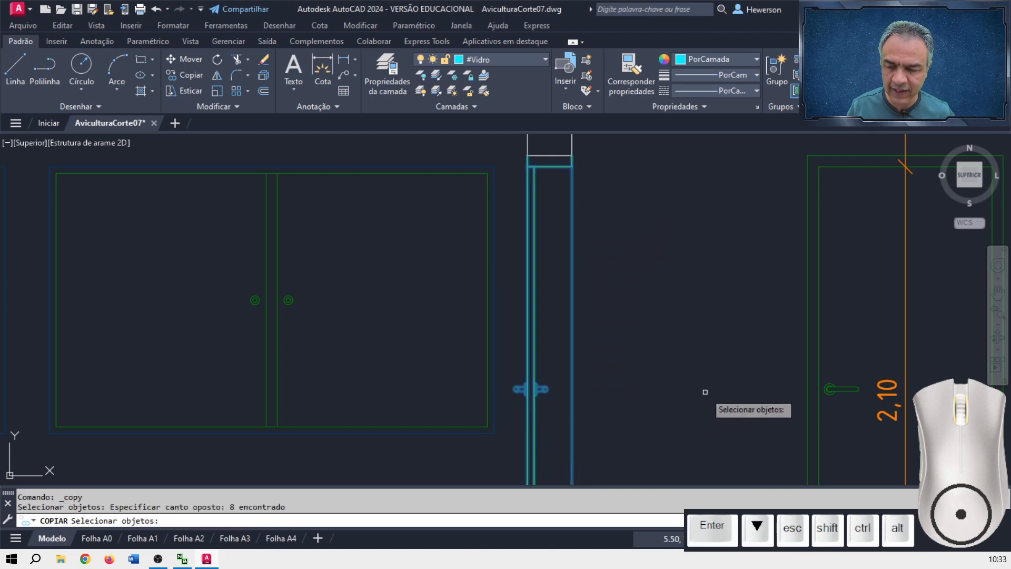
key("Return")
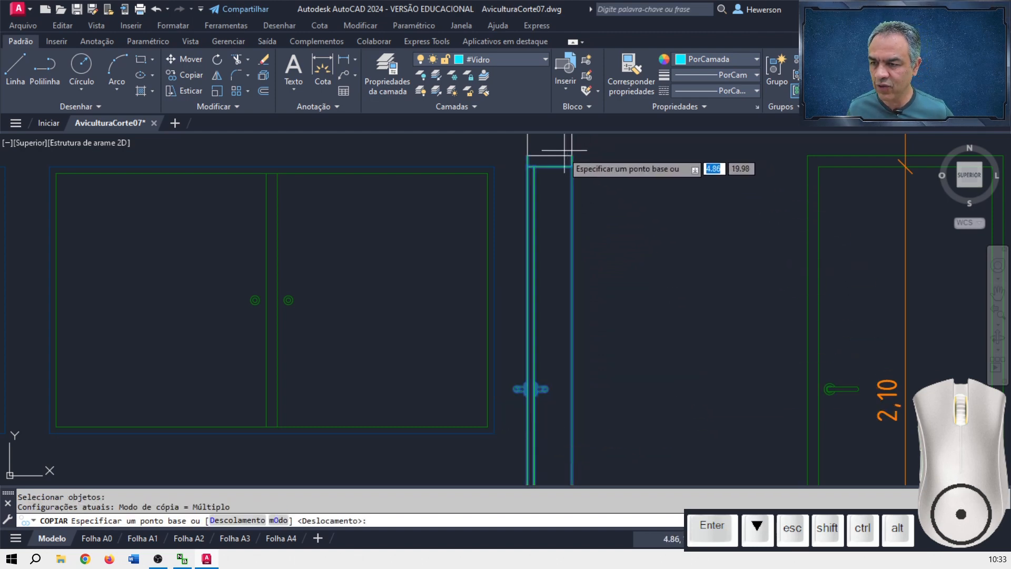
left_click(547, 156)
scroll(548, 156, "down", 3)
middle_click_drag(375, 224, 384, 227)
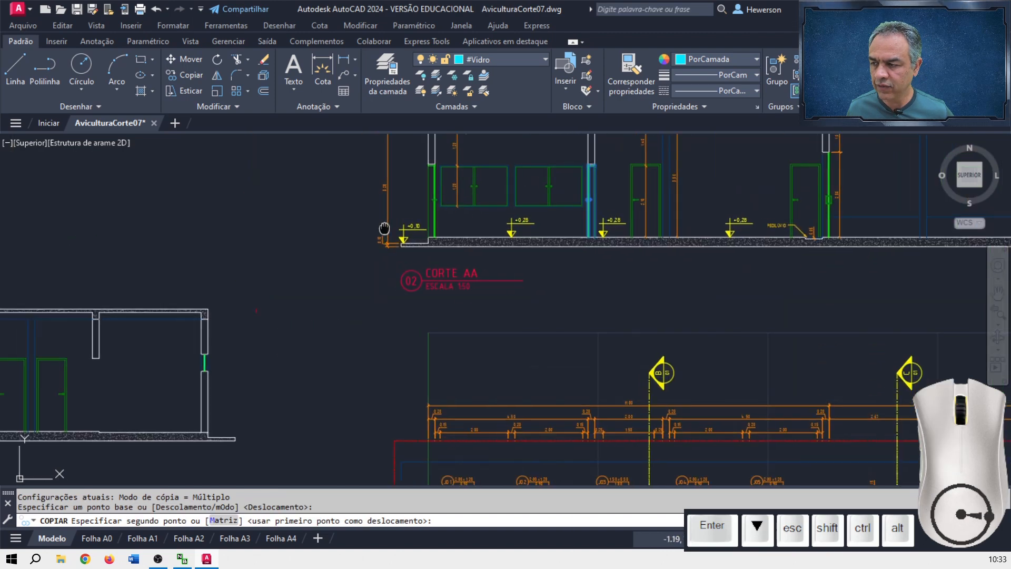
scroll(326, 294, "up", 5)
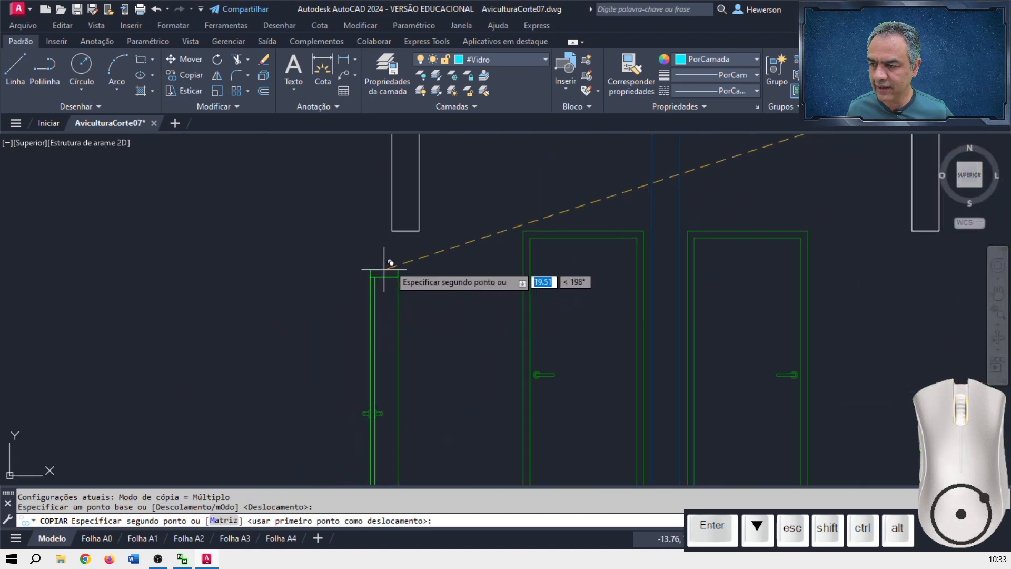
left_click(405, 231)
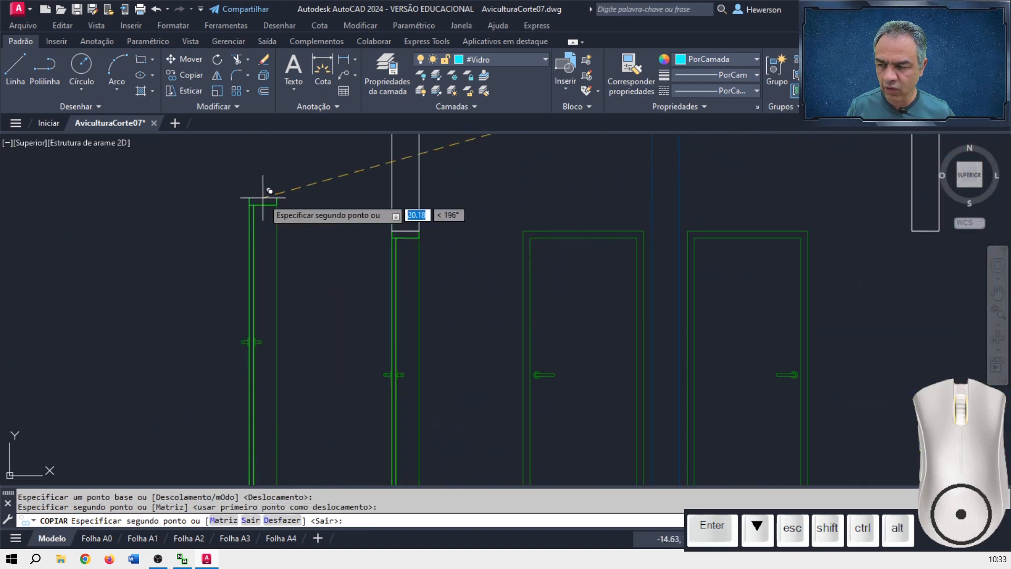
key("Return")
Examine the floor plan around doors P02, P03 and P05 to check how the doors sit relative to the section.
scroll(506, 210, "down", 2)
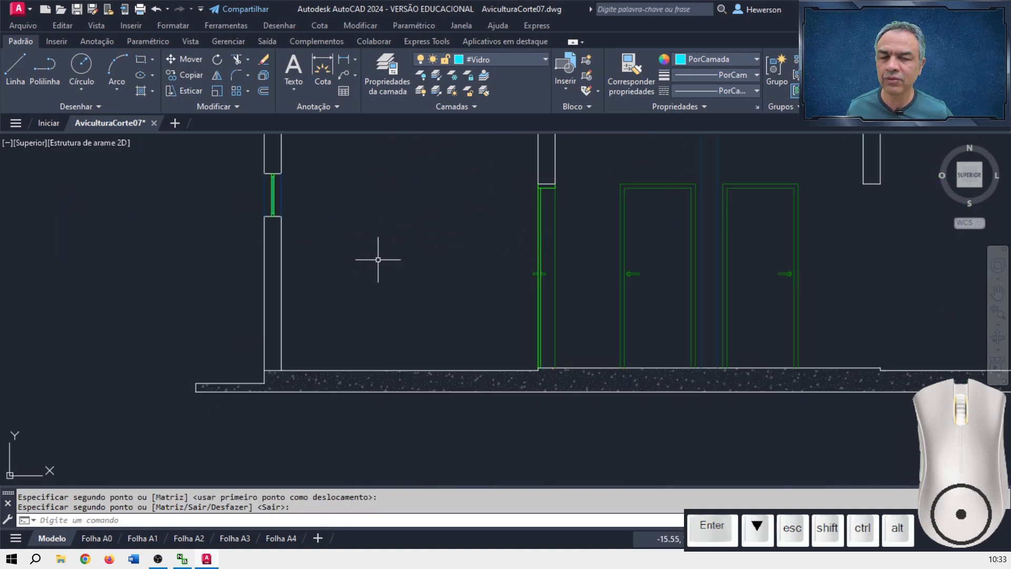
scroll(394, 259, "down", 3)
scroll(706, 356, "up", 5)
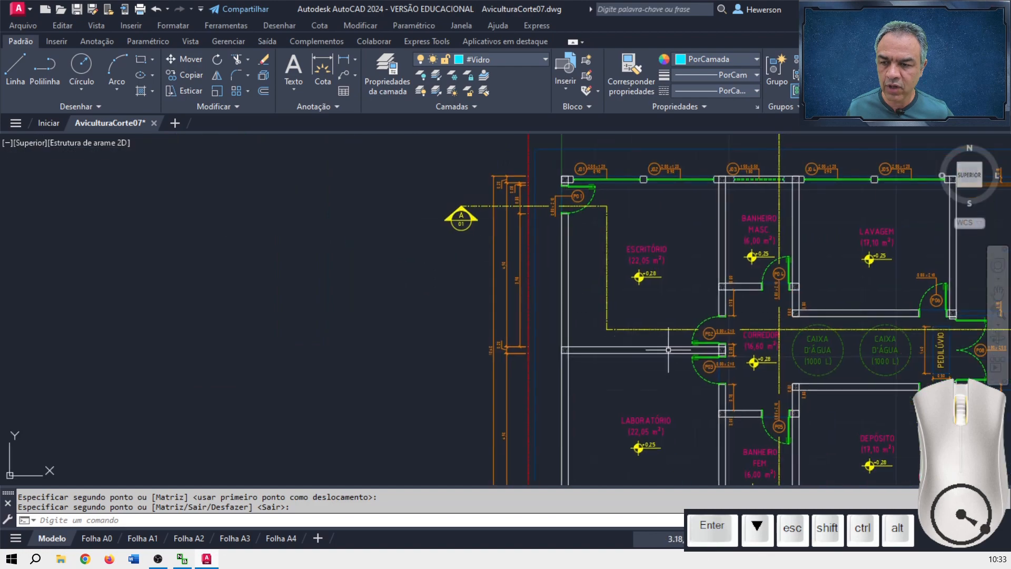
middle_click_drag(752, 384, 602, 235)
scroll(669, 309, "up", 4)
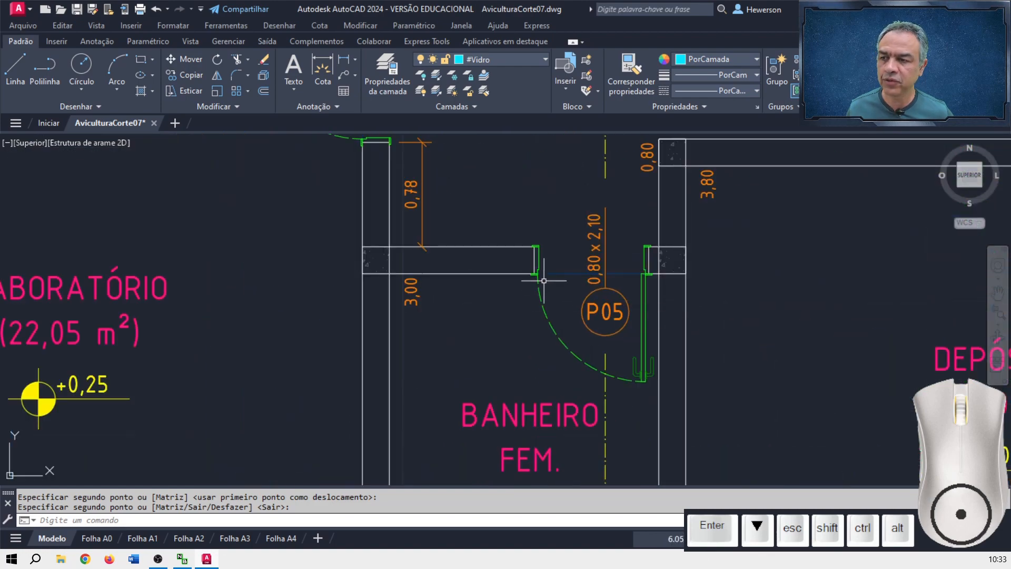
scroll(543, 281, "down", 7)
middle_click_drag(428, 256, 713, 403)
scroll(423, 235, "up", 4)
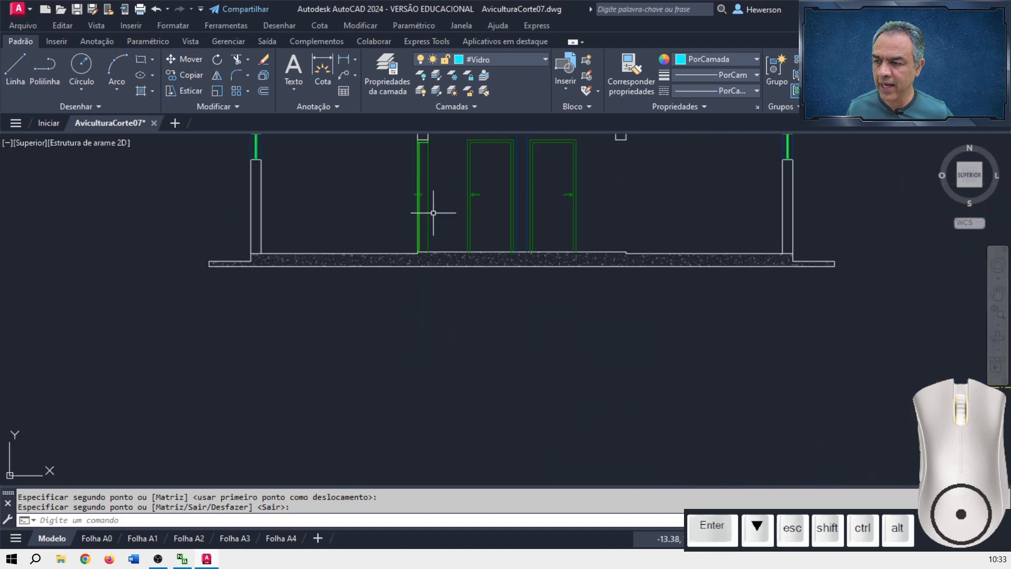
Mirror the sectioned door into the right inner wall opening about a vertical axis through the corridor floor's midpoint, keeping the original.
scroll(433, 212, "up", 6)
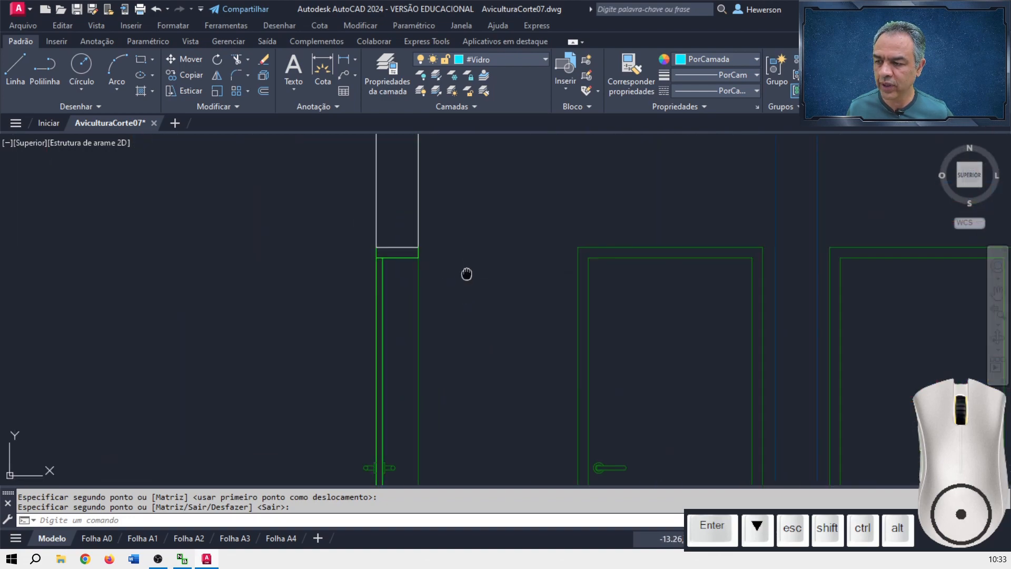
middle_click_drag(467, 274, 513, 214)
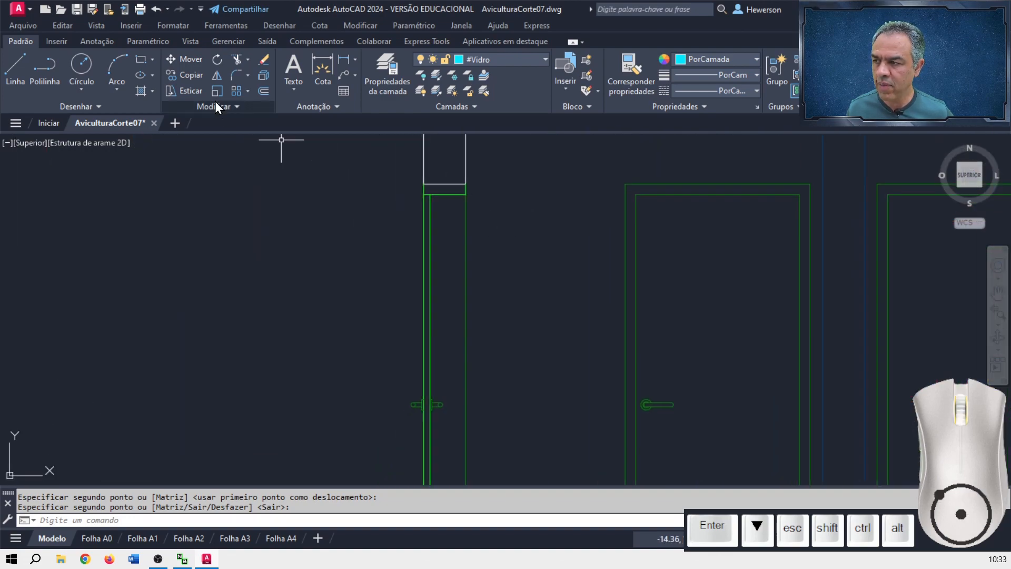
left_click(216, 74)
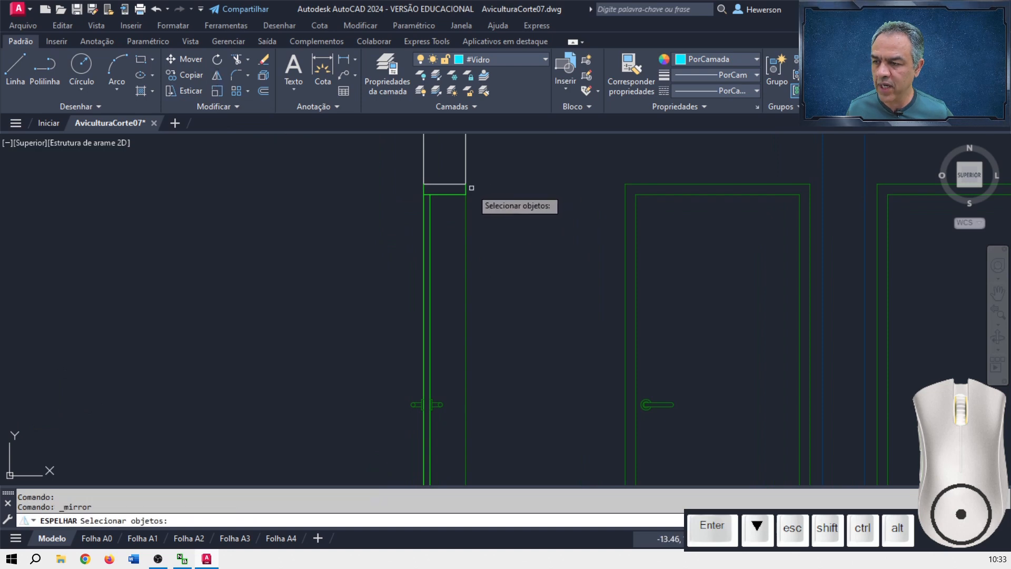
left_click(471, 188)
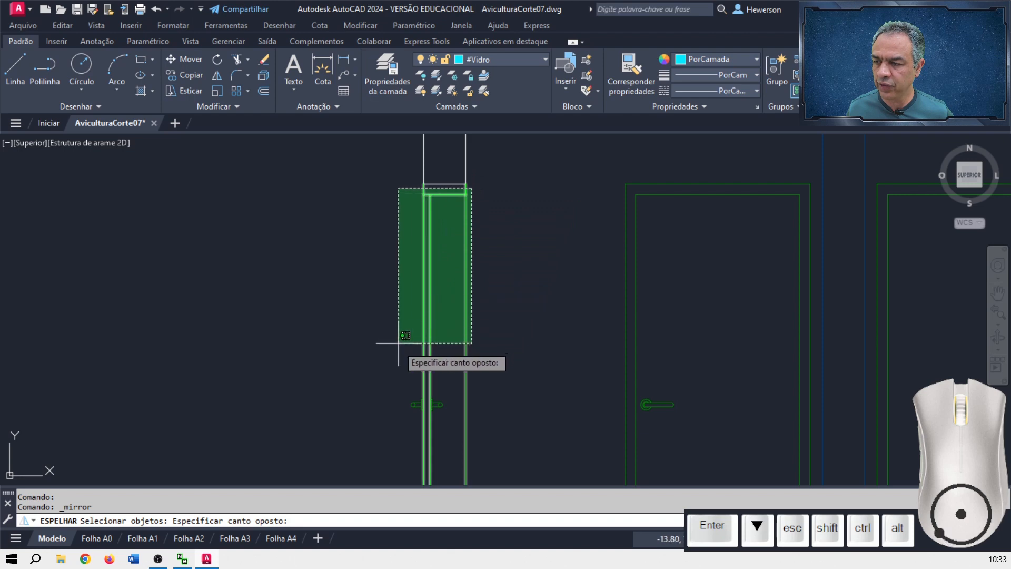
left_click(377, 441)
key("Return")
scroll(574, 361, "down", 4)
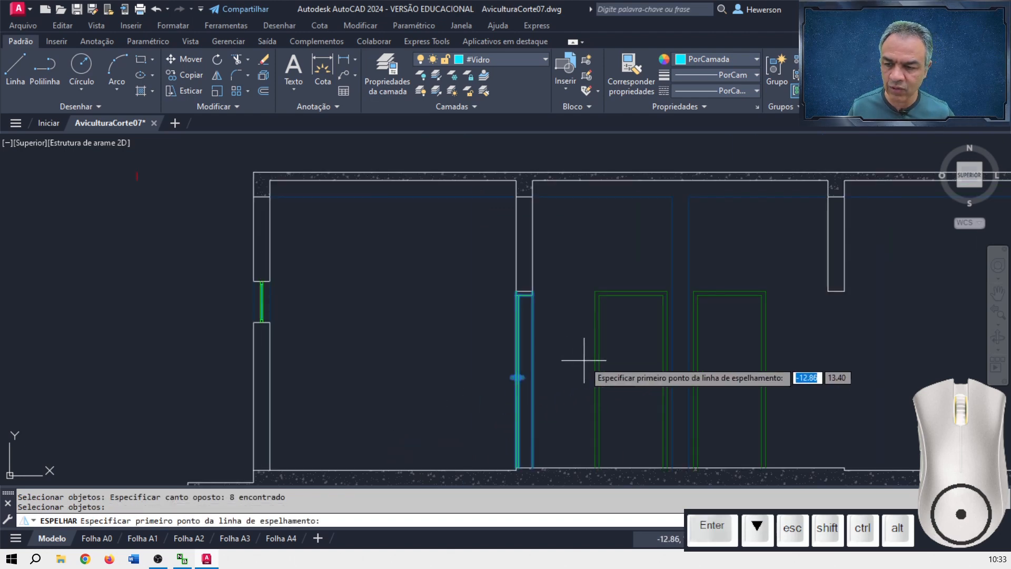
middle_click_drag(583, 360, 469, 271)
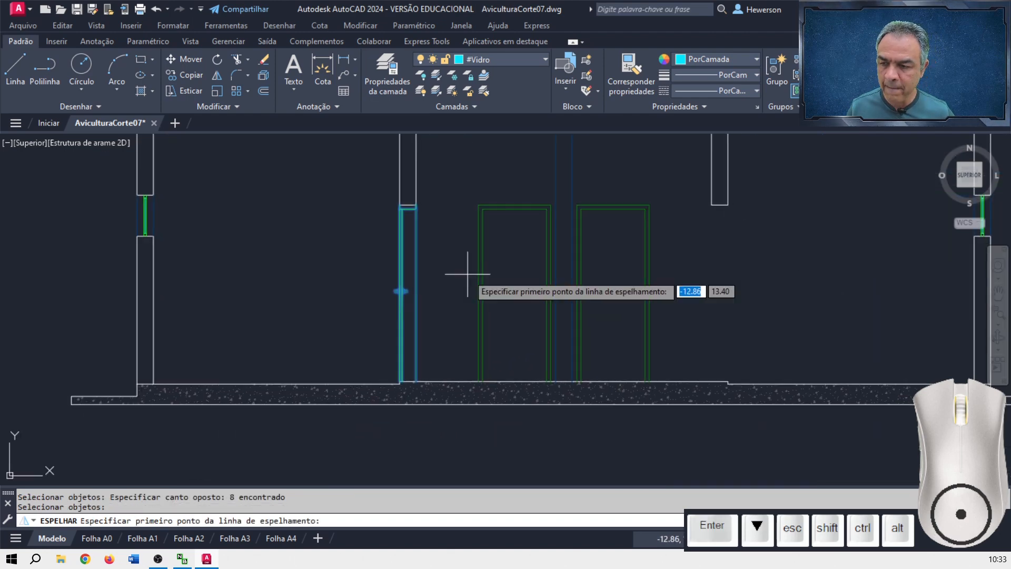
left_click(564, 380)
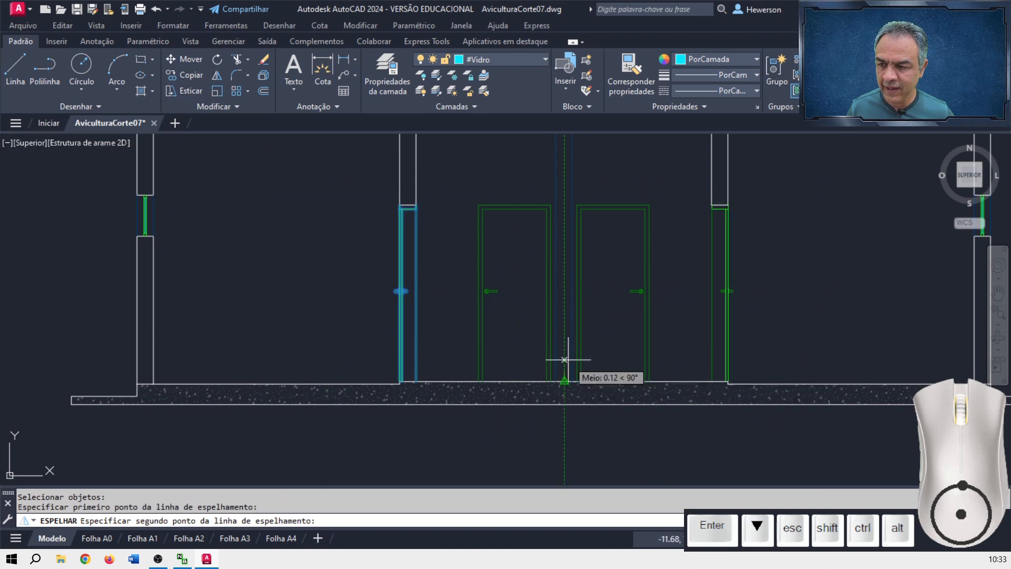
left_click(564, 286)
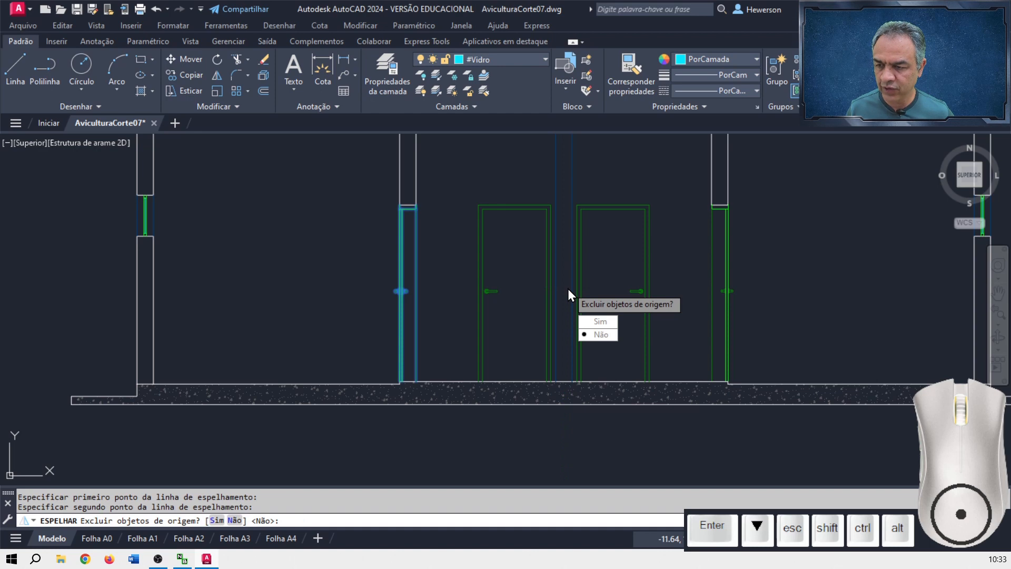
left_click(603, 334)
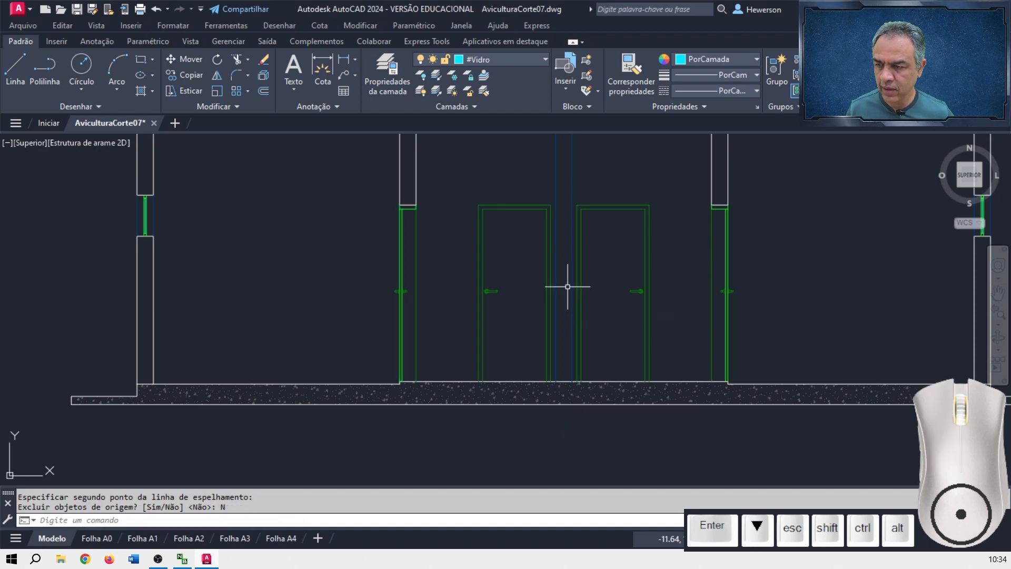
Offset the roof slab's top line upward by 1.82.
scroll(567, 286, "down", 5)
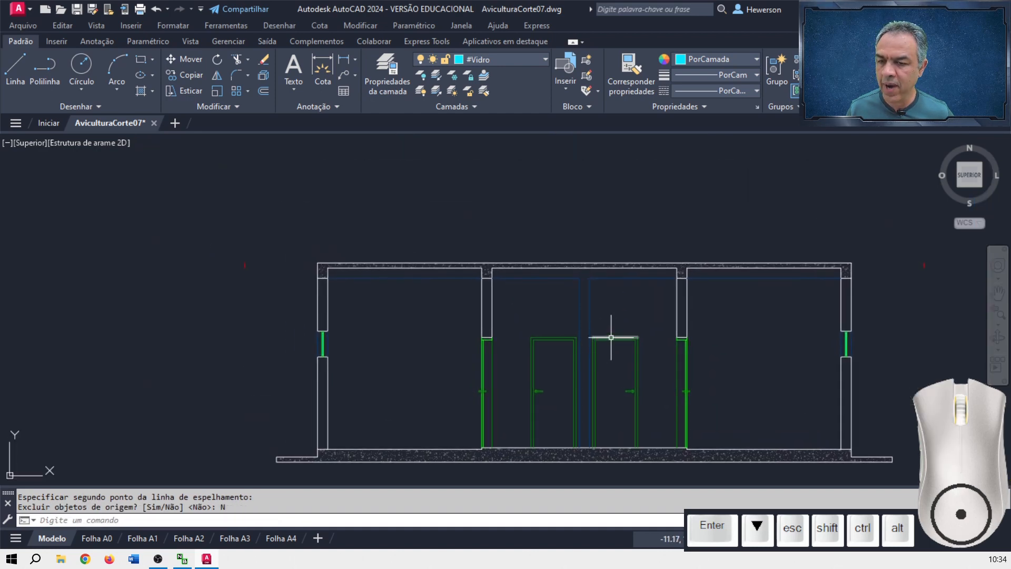
scroll(591, 294, "up", 2)
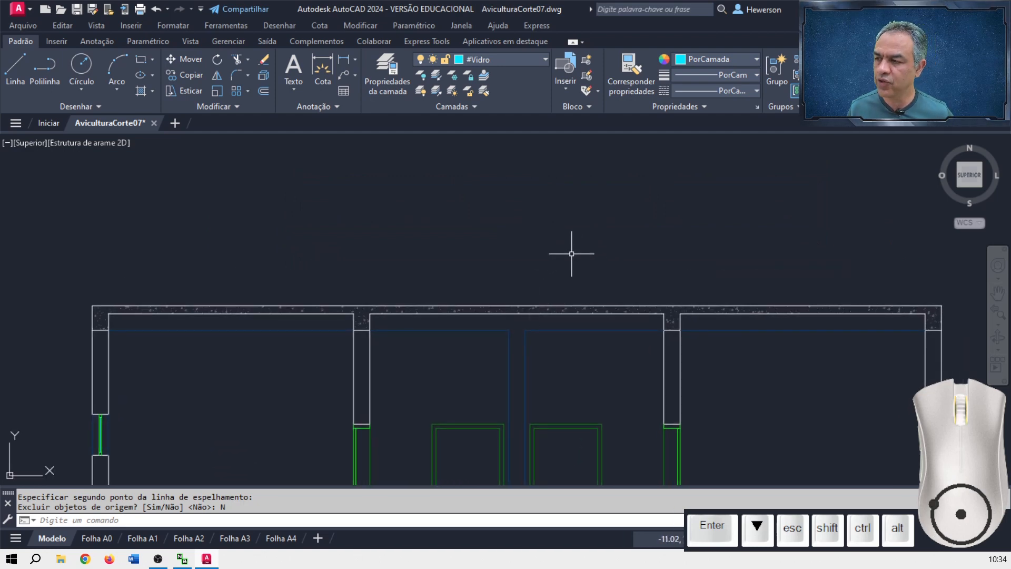
left_click(263, 91)
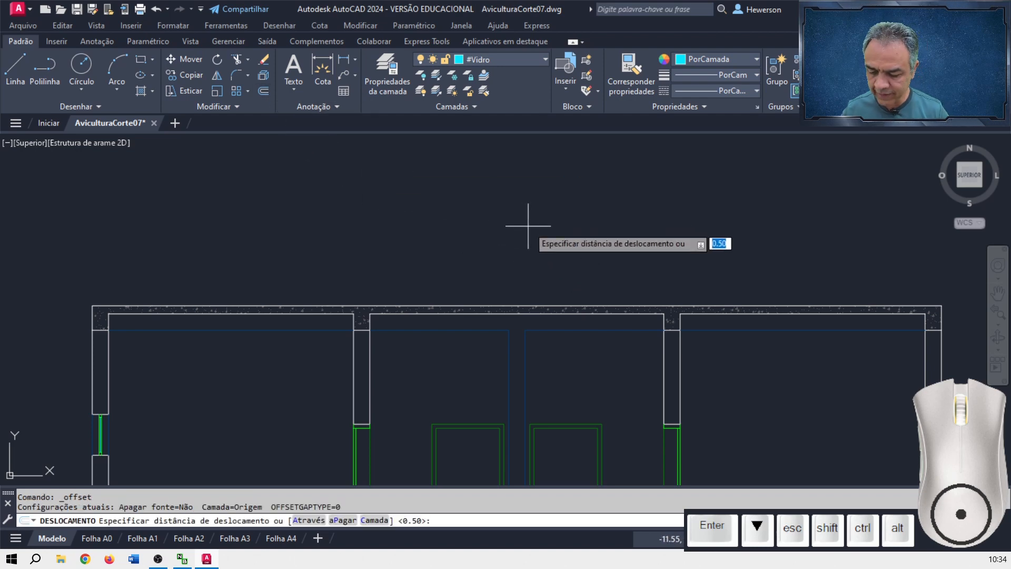
key("Return")
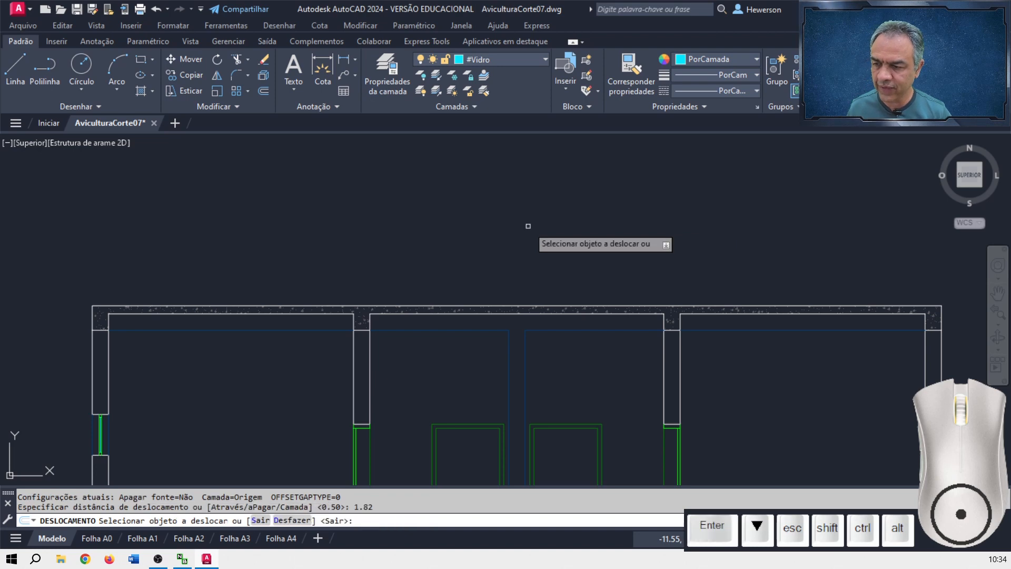
left_click(538, 306)
left_click(546, 228)
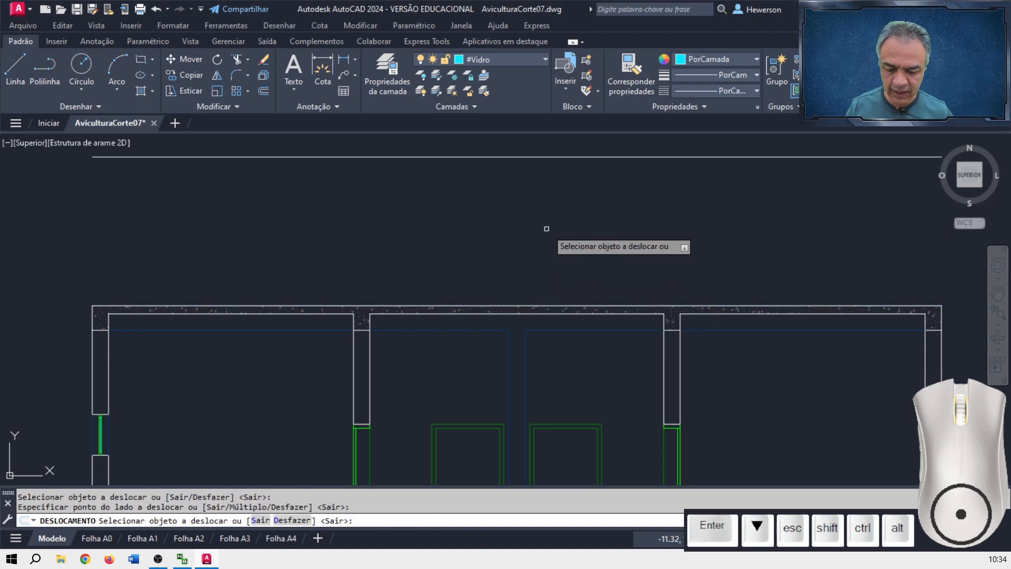
key("Return")
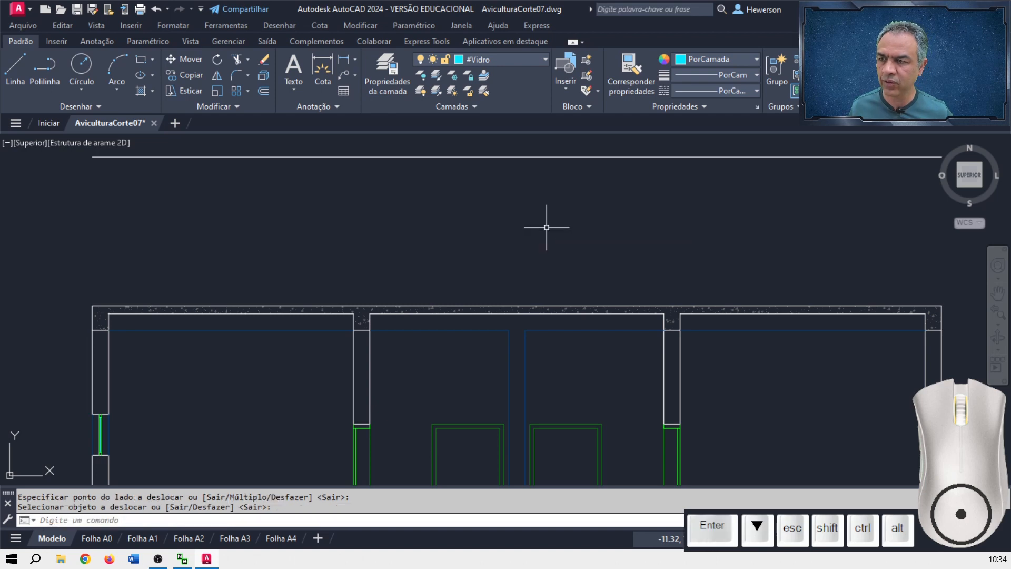
On layer #Cobertura em Corte, draw two sloping roof lines from the slab's upper outer corners, meeting at the offset line's midpoint.
left_click(545, 62)
scroll(524, 216, "up", 5)
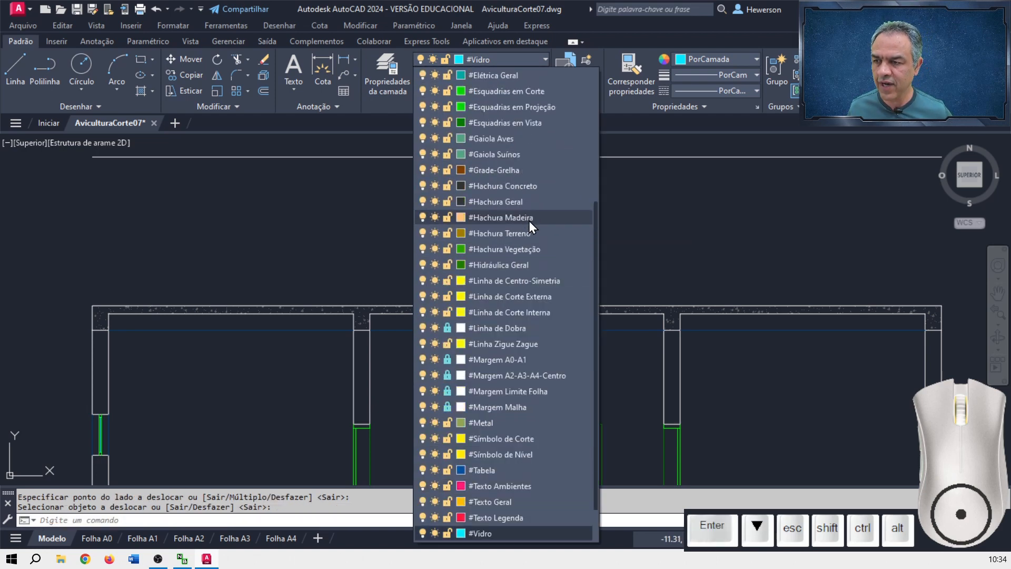
left_click(534, 190)
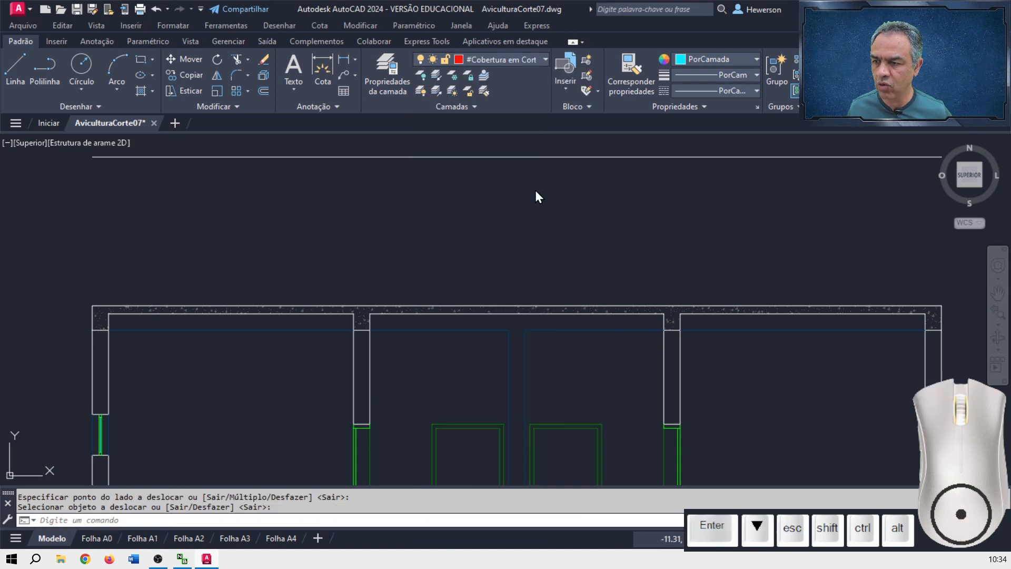
left_click(11, 74)
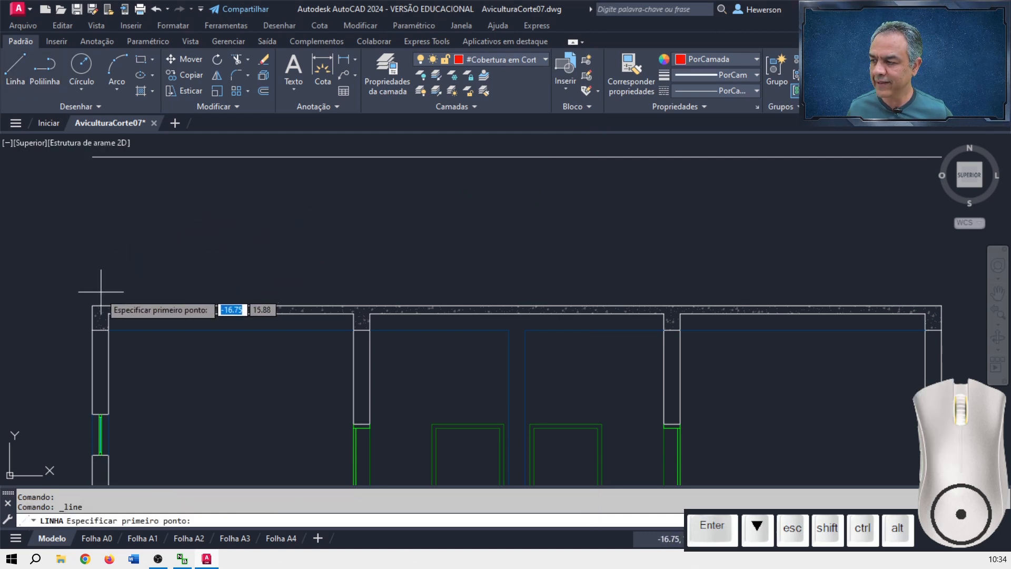
left_click(93, 305)
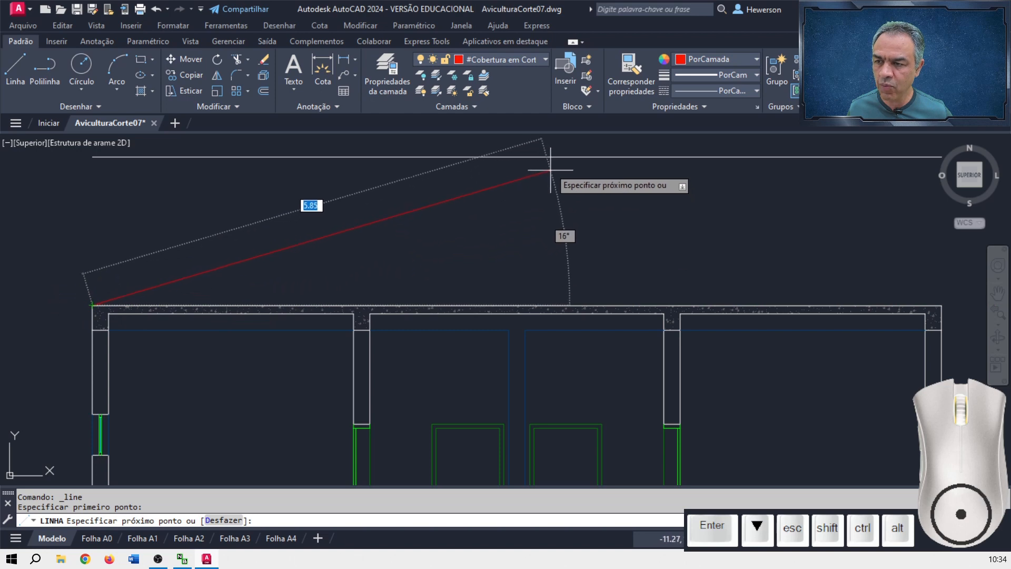
left_click(517, 156)
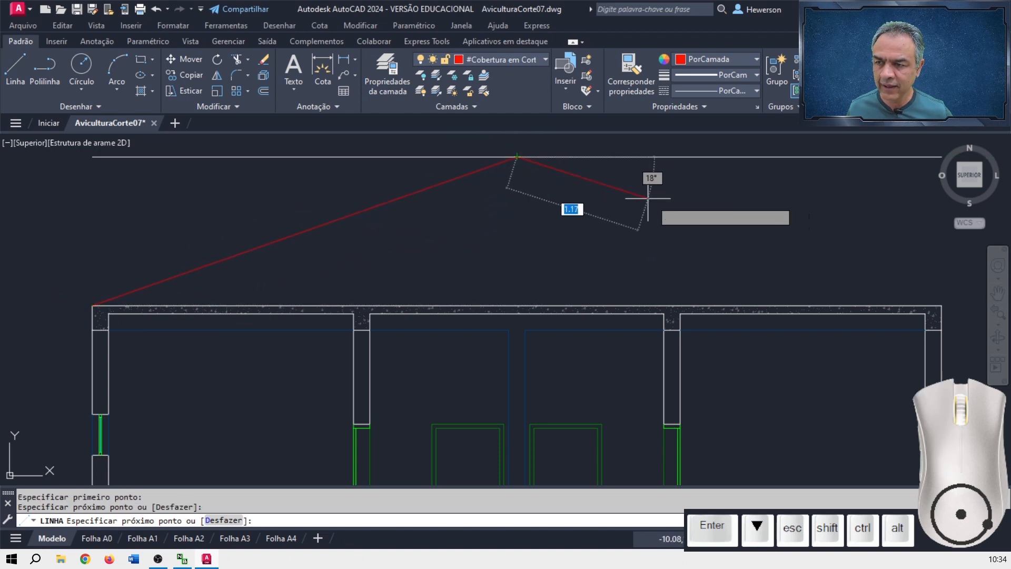
left_click(941, 304)
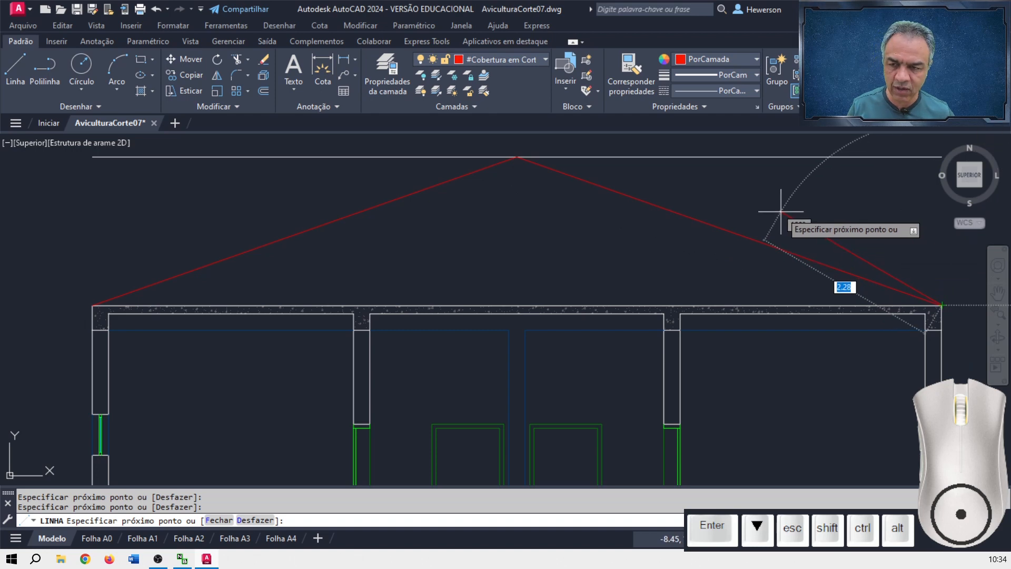
Finish the roof lines and erase the horizontal construction line passing through the ridge.
key("Return")
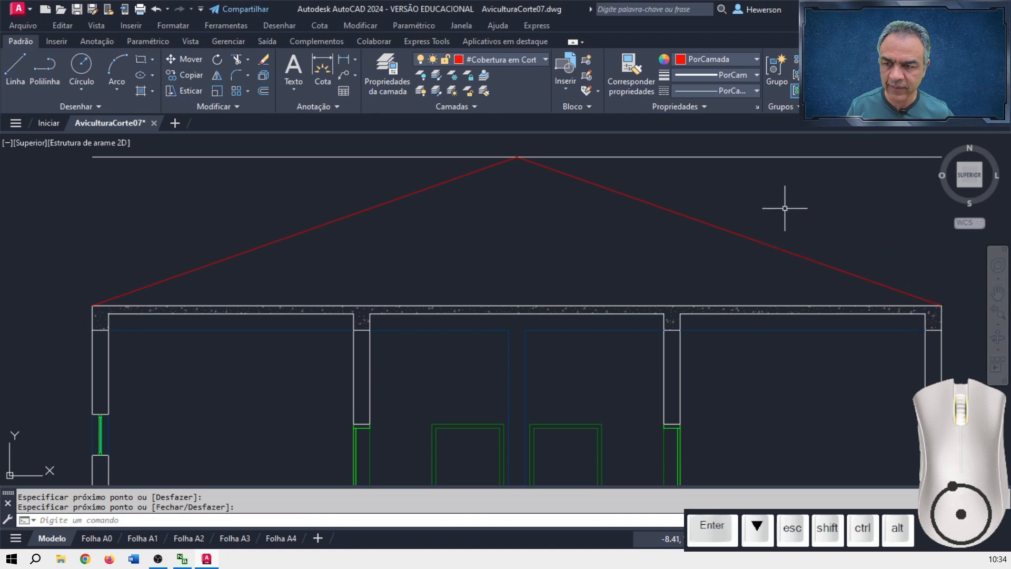
left_click(774, 156)
key("Delete")
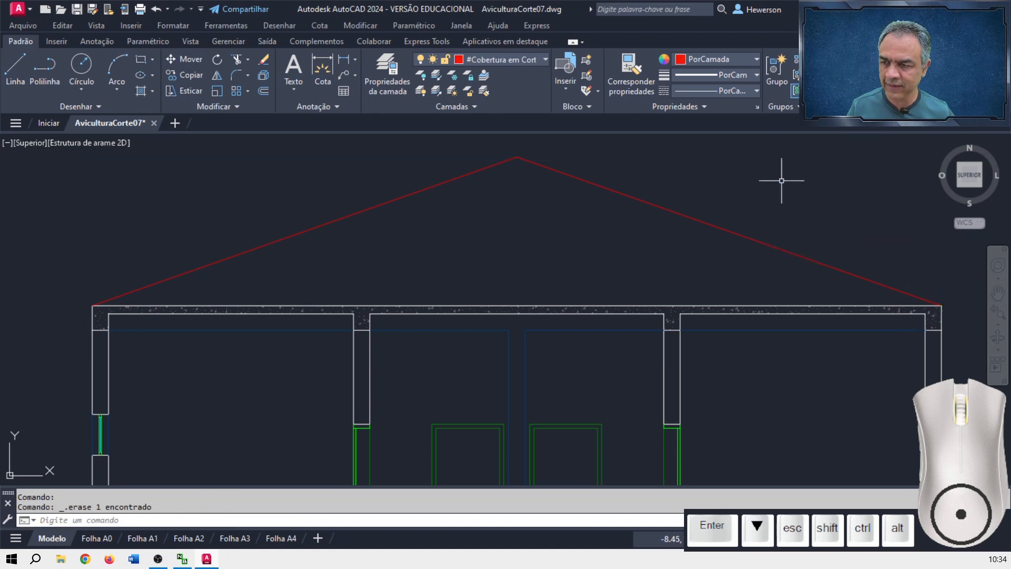
Fillet the left roof slope with the short vertical eave line at radius 0, using the Multiple option, so they meet in a corner.
scroll(655, 180, "up", 4)
scroll(526, 232, "up", 2)
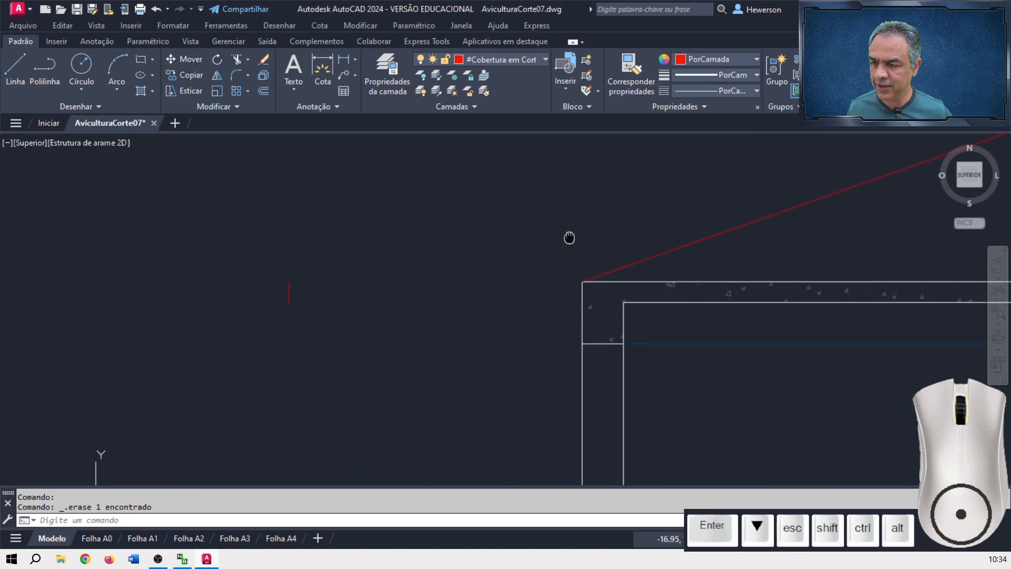
left_click(238, 77)
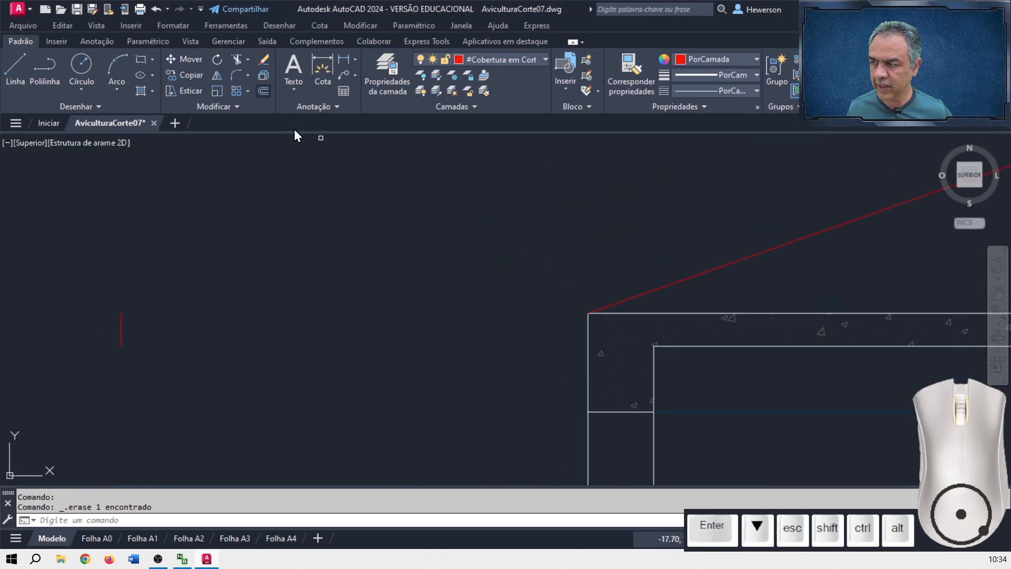
key("Down")
key("Down")
key("Down")
key("Down")
key("Down")
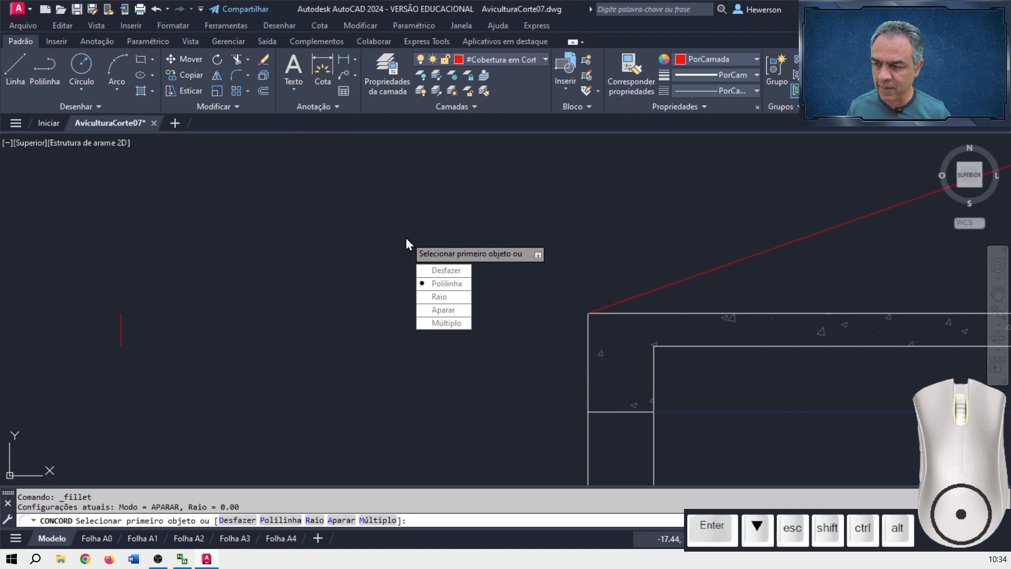
key("Return")
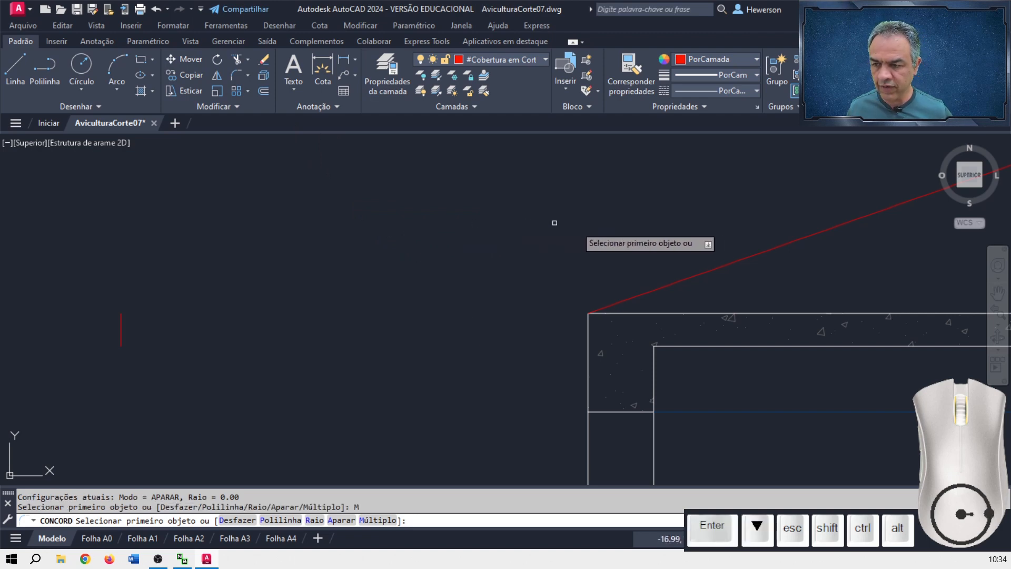
left_click(620, 298)
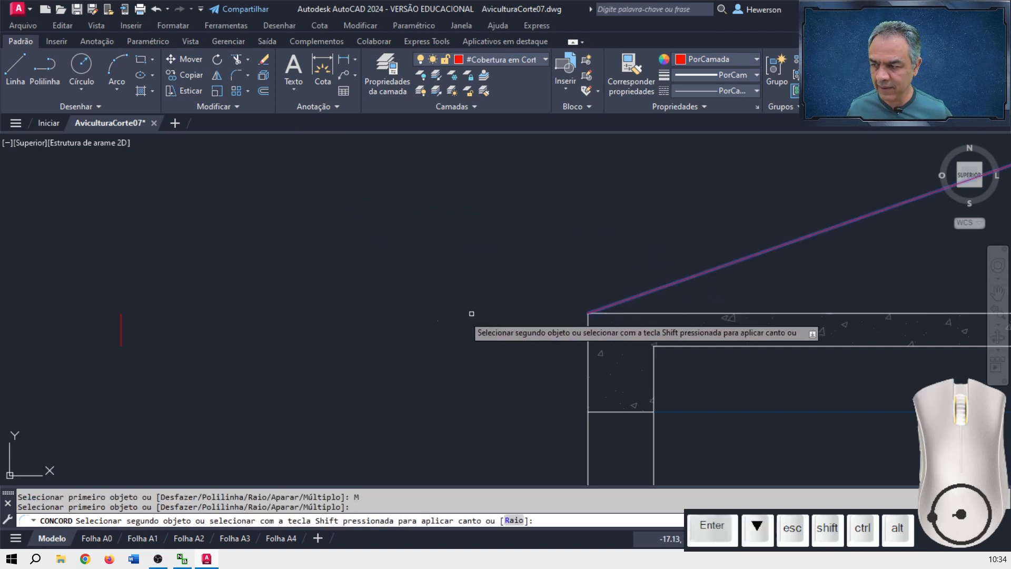
left_click(121, 343)
scroll(237, 343, "up", 2)
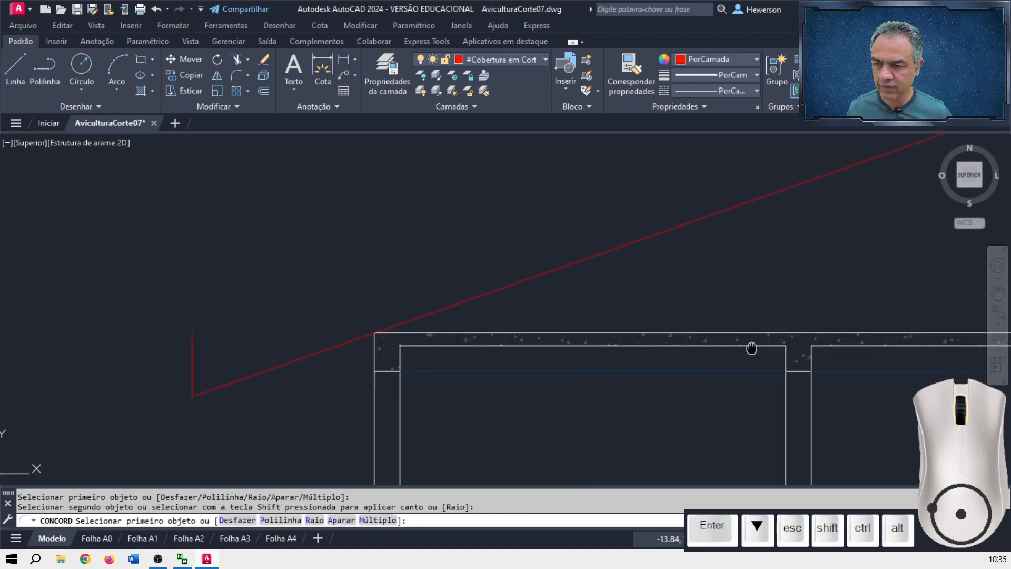
Fillet the right roof slope with its short vertical eave line at radius 0 and end the command.
scroll(755, 316, "up", 3)
scroll(307, 327, "down", 5)
scroll(428, 334, "up", 5)
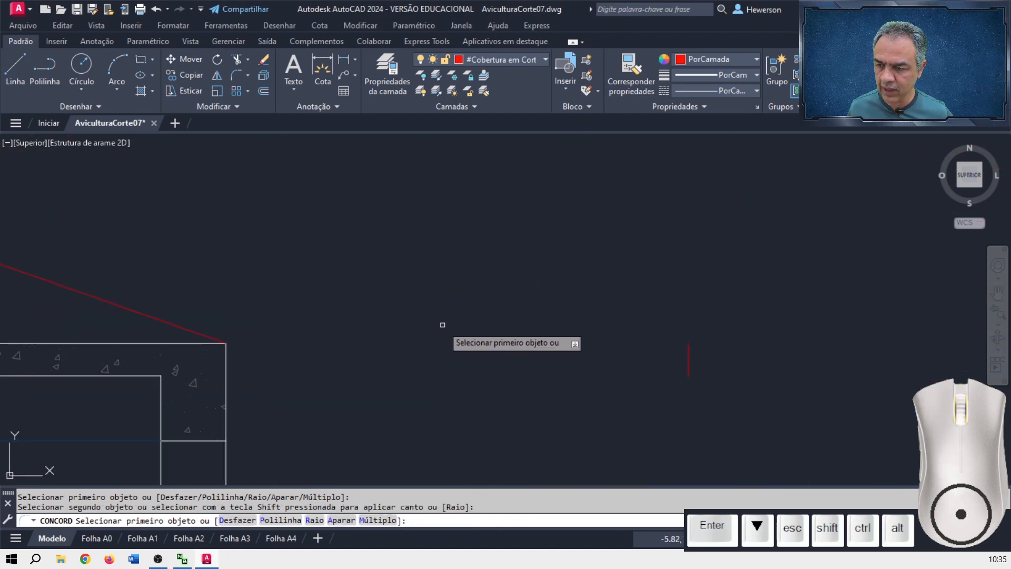
mouse_move(447, 326)
middle_mouse_down()
mouse_move(524, 241)
mouse_move(478, 228)
mouse_move(491, 212)
middle_mouse_up()
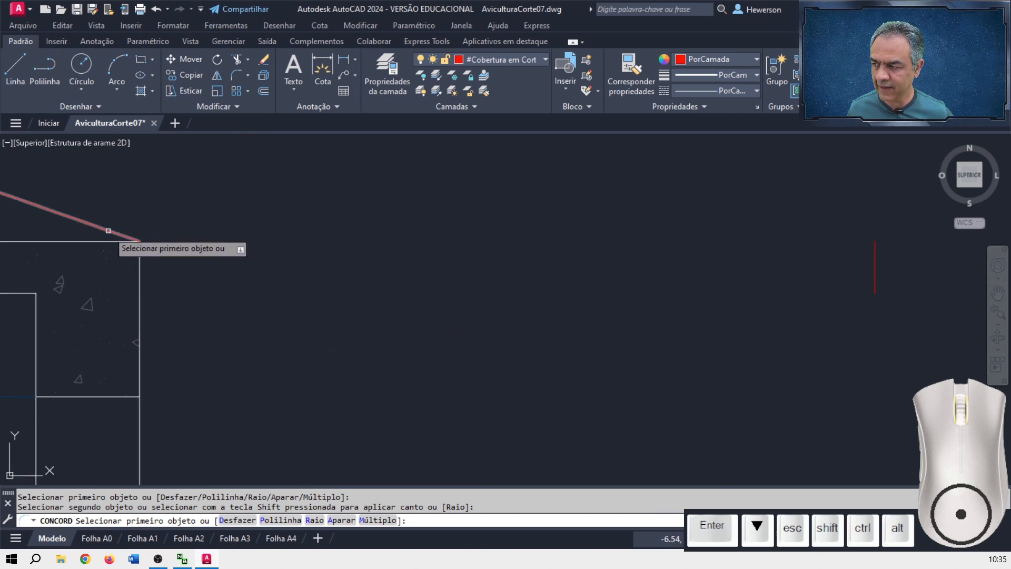
left_click(108, 231)
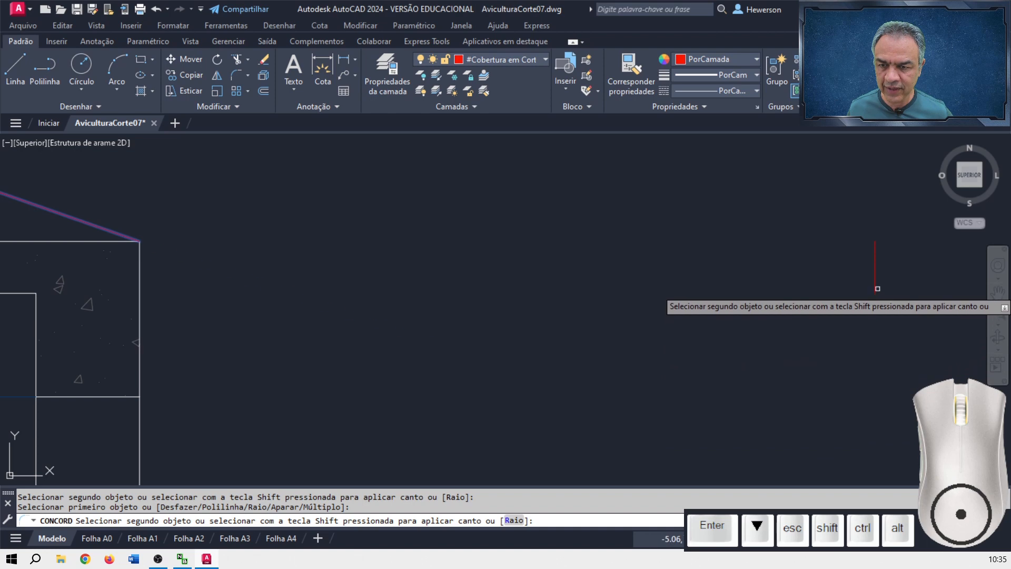
left_click(875, 289)
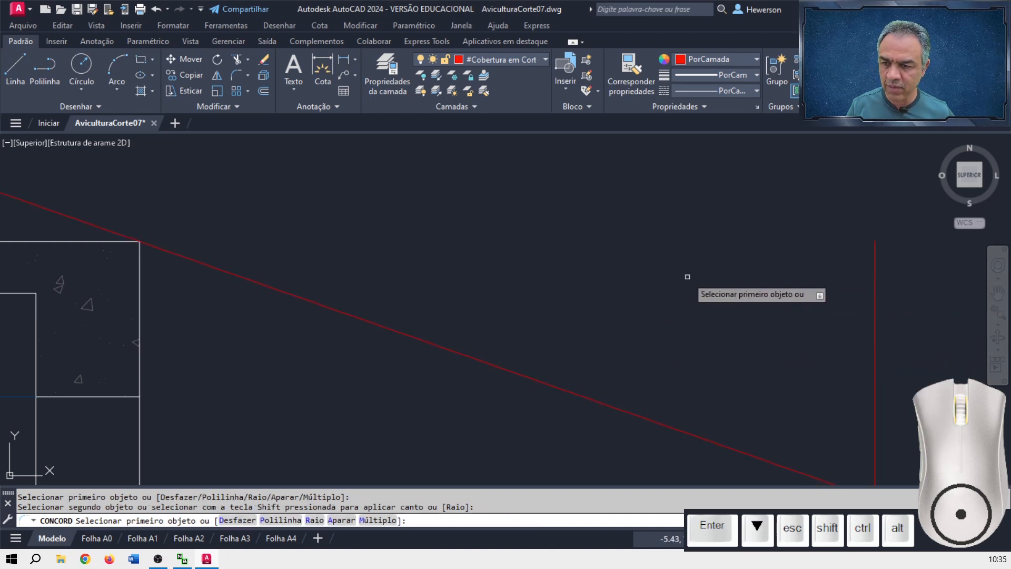
key("Escape")
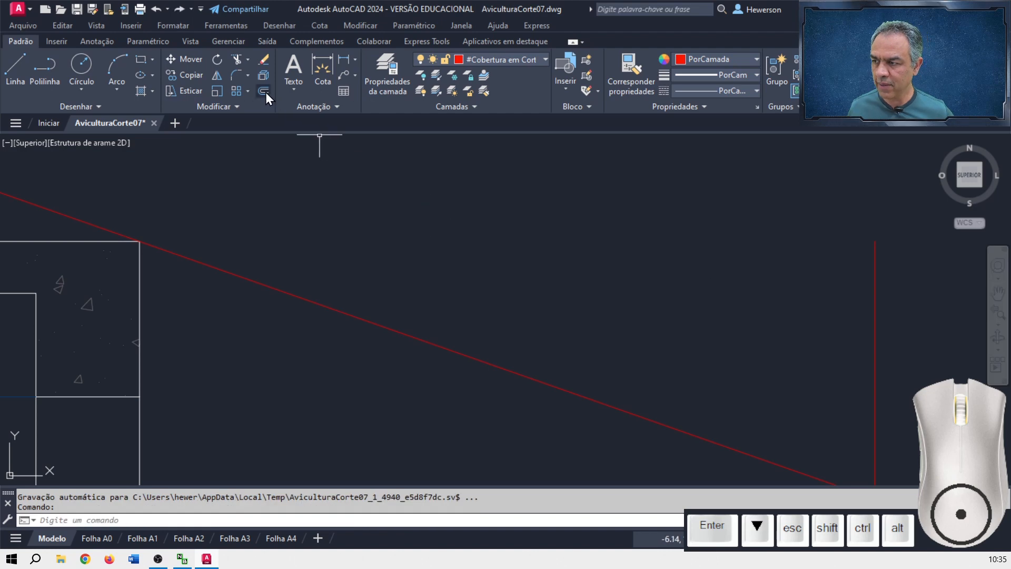
Offset both sloping roof lines upward by 0.05 to give the roof its thickness.
left_click(264, 91)
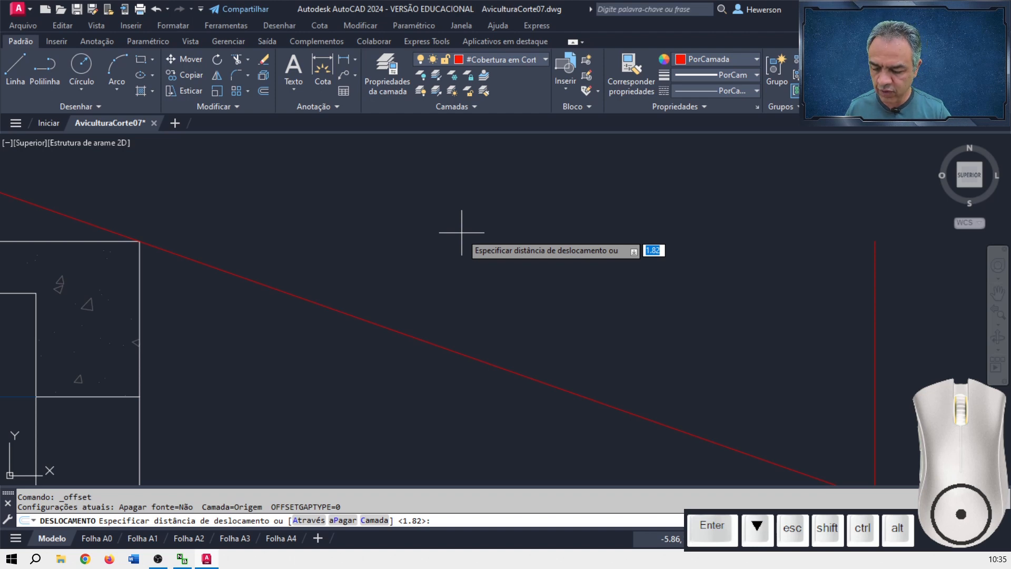
type("0.05")
key("Return")
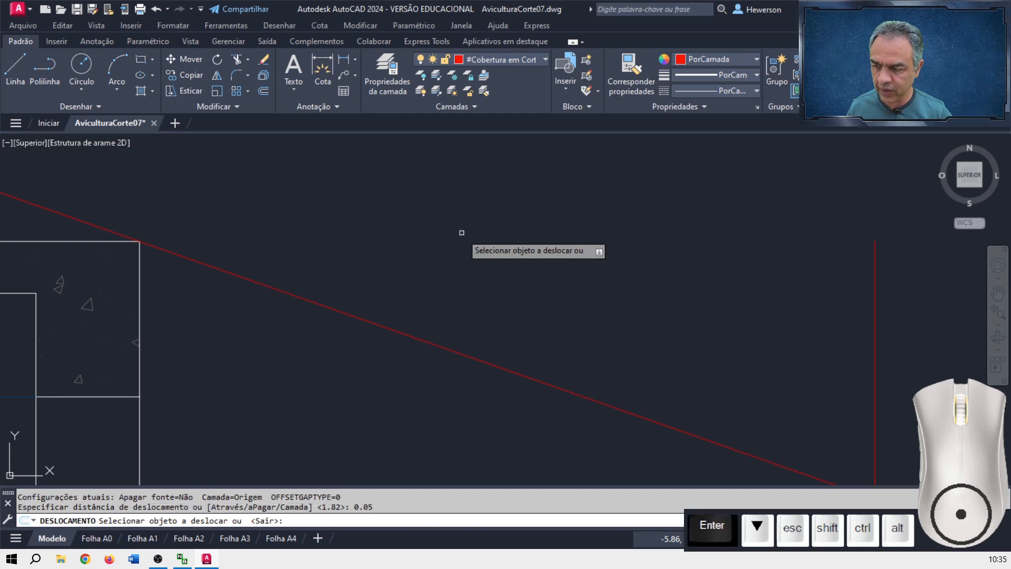
left_click(415, 335)
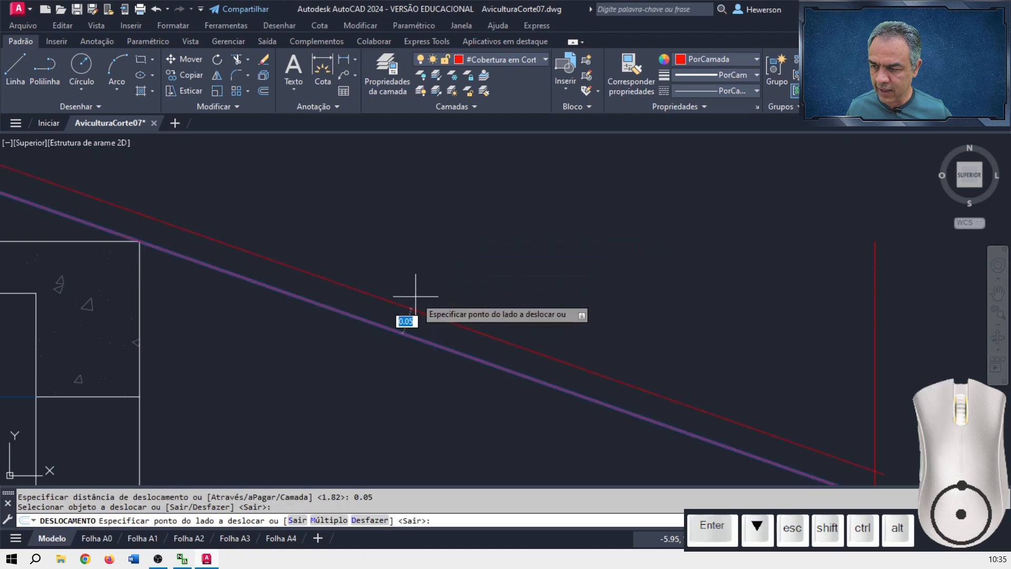
left_click(431, 264)
scroll(253, 264, "down", 5)
middle_click_drag(253, 264, 443, 236)
scroll(393, 244, "up", 5)
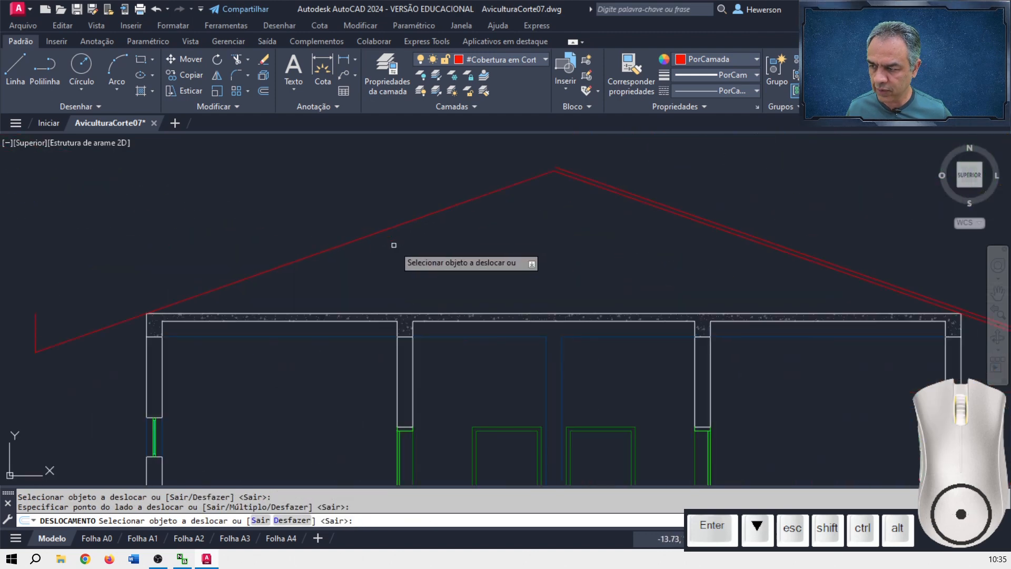
left_click(373, 233)
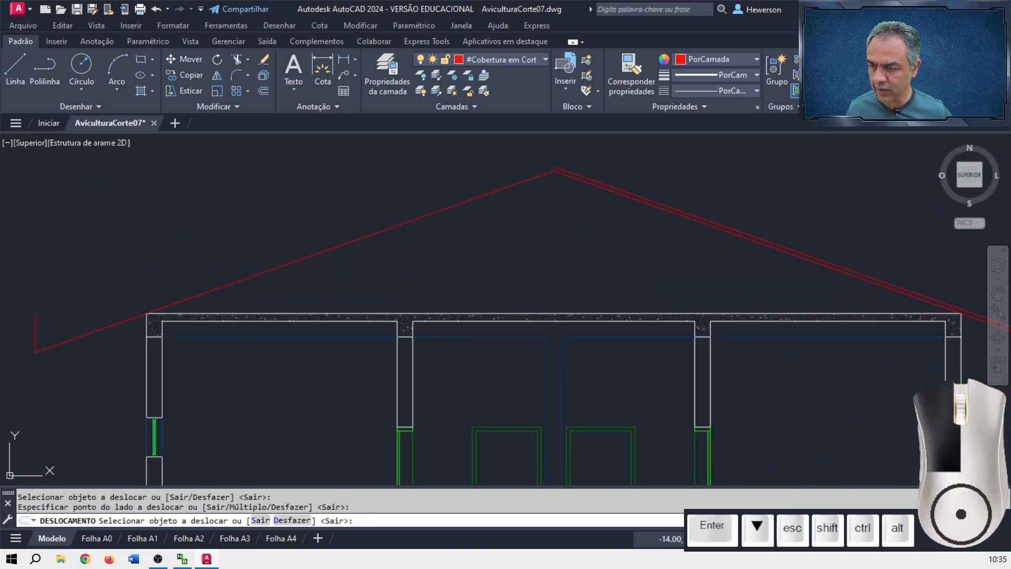
left_click(318, 181)
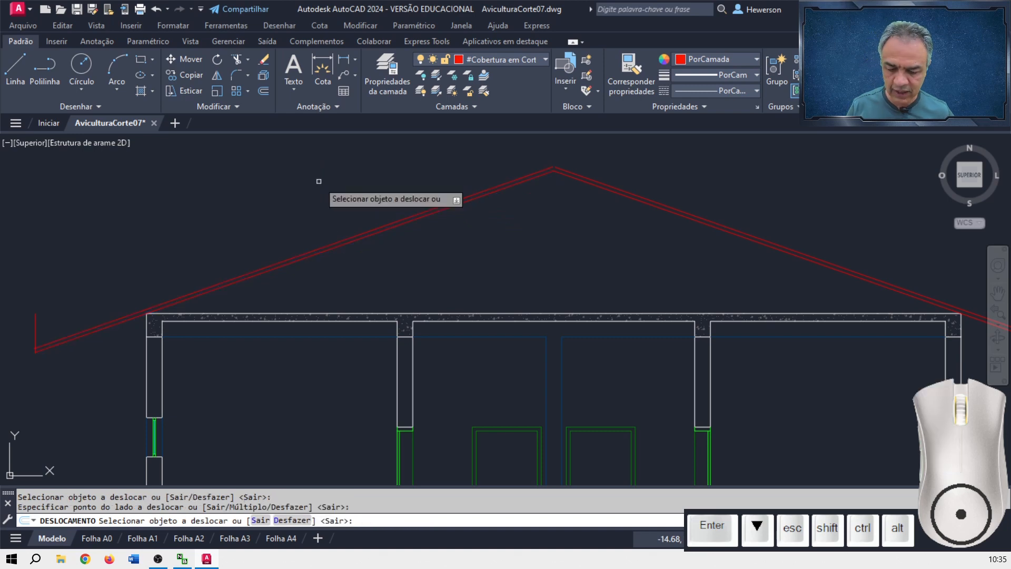
key("Return")
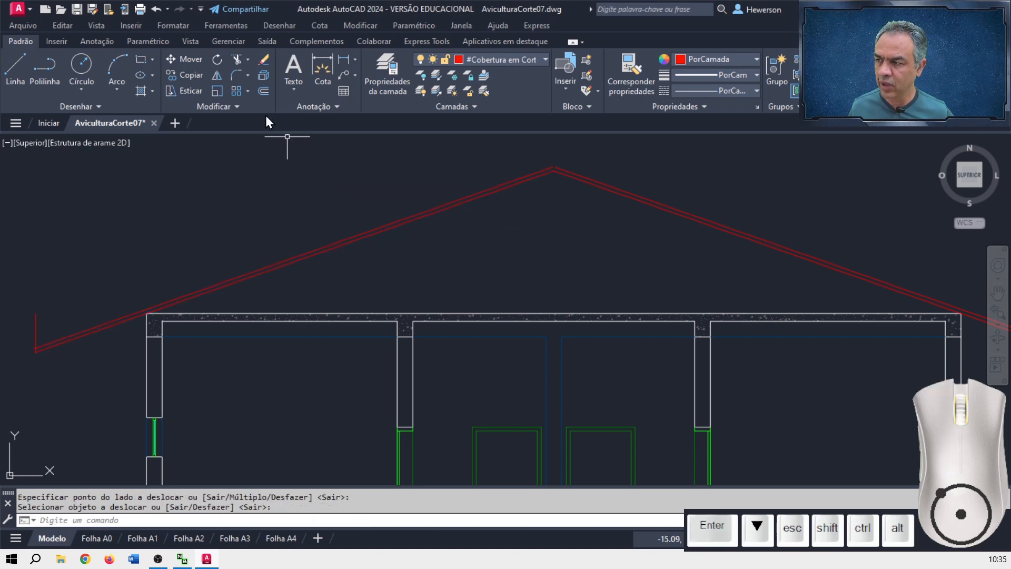
Join the two upper roof lines at the ridge with a radius 0 Fillet in Multiple mode.
left_click(237, 76)
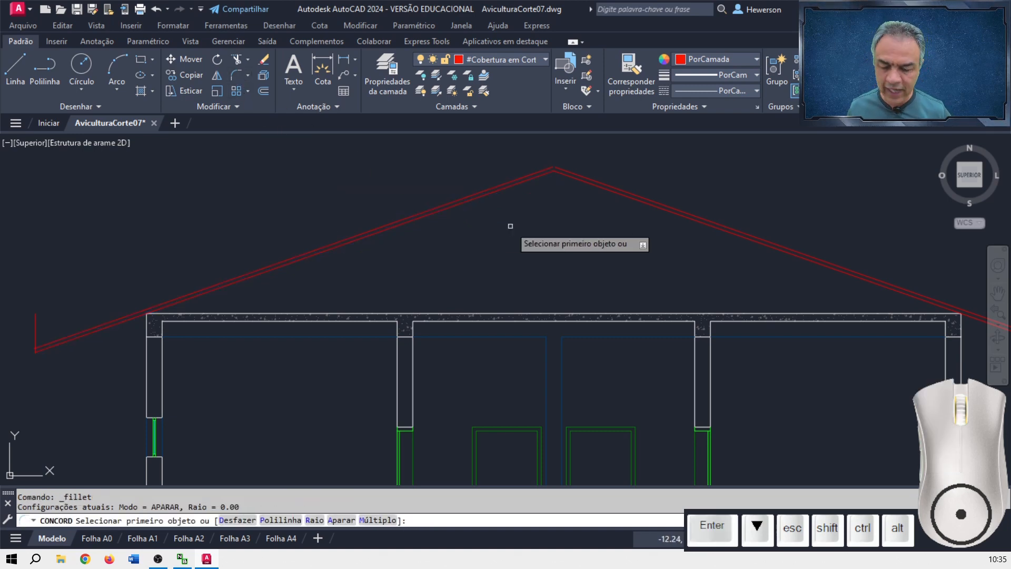
key("Down")
key("Down")
key("Down")
key("Down")
key("Down")
key("Return")
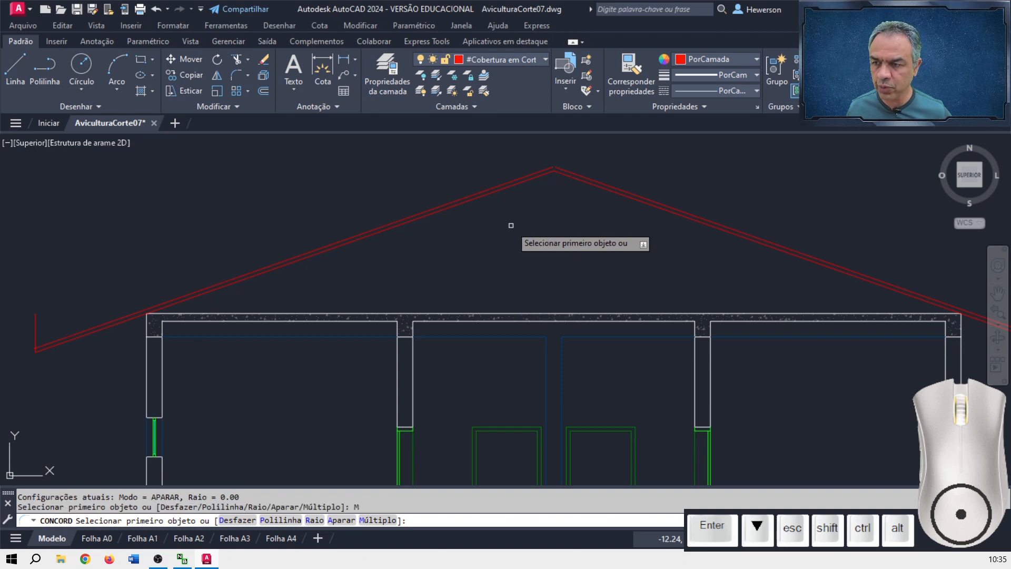
scroll(532, 161, "up", 5)
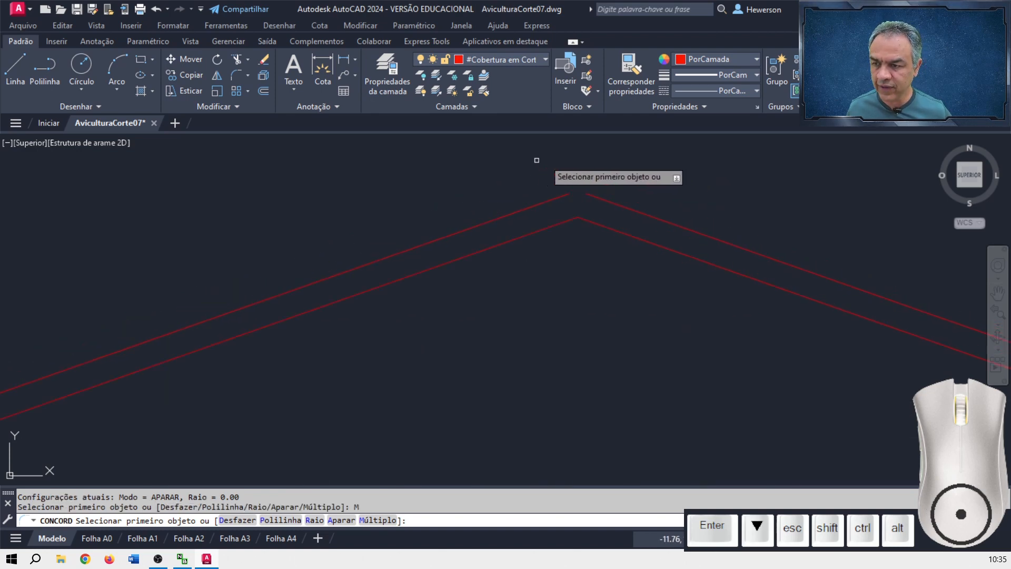
left_click(592, 194)
left_click(560, 195)
scroll(471, 254, "down", 3)
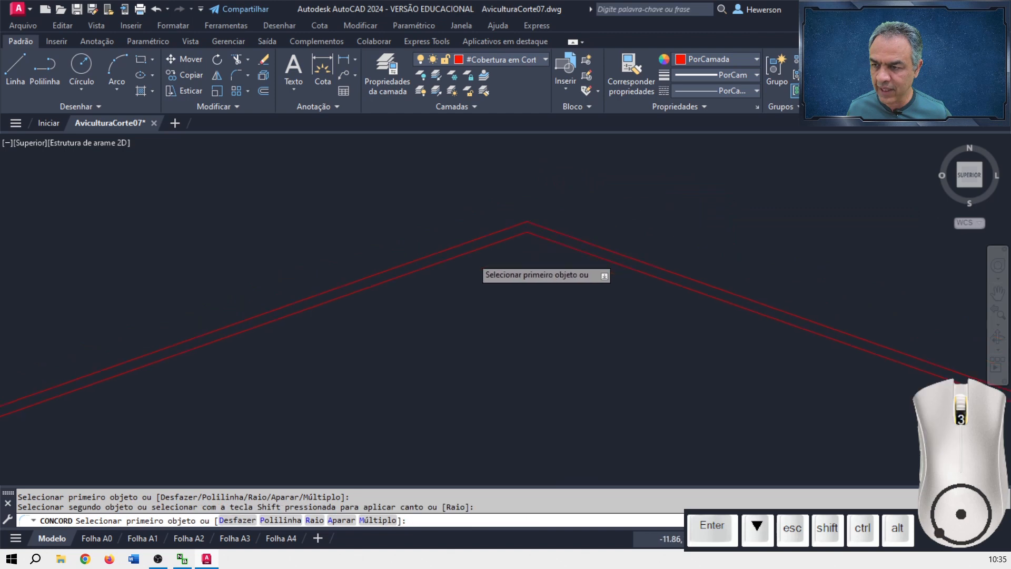
Fillet the upper left roof line with the vertical eave line to close the left roof end.
mouse_move(364, 278)
middle_mouse_down()
mouse_move(444, 248)
mouse_move(714, 202)
middle_mouse_up()
scroll(511, 294, "up", 6)
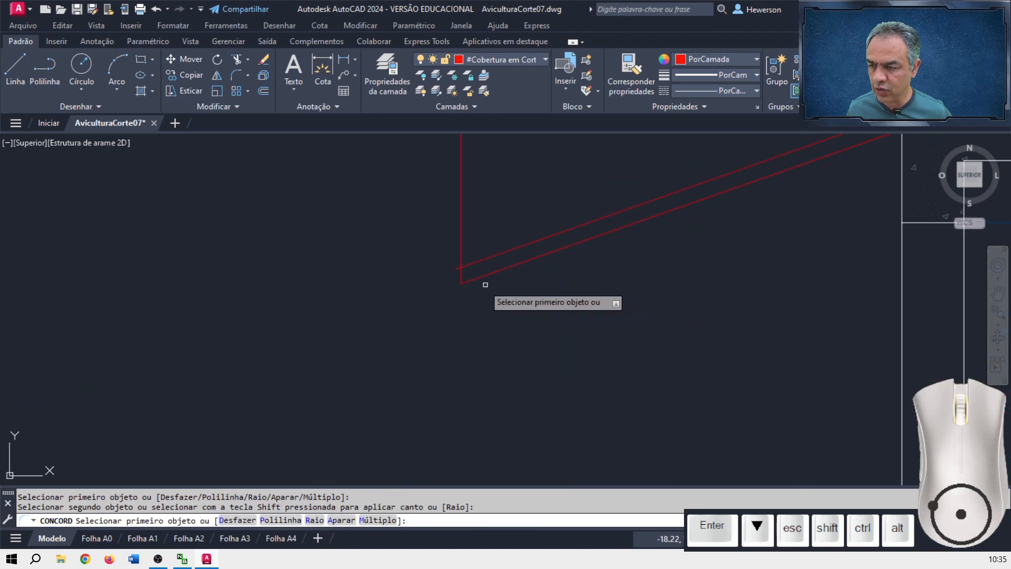
left_click(460, 248)
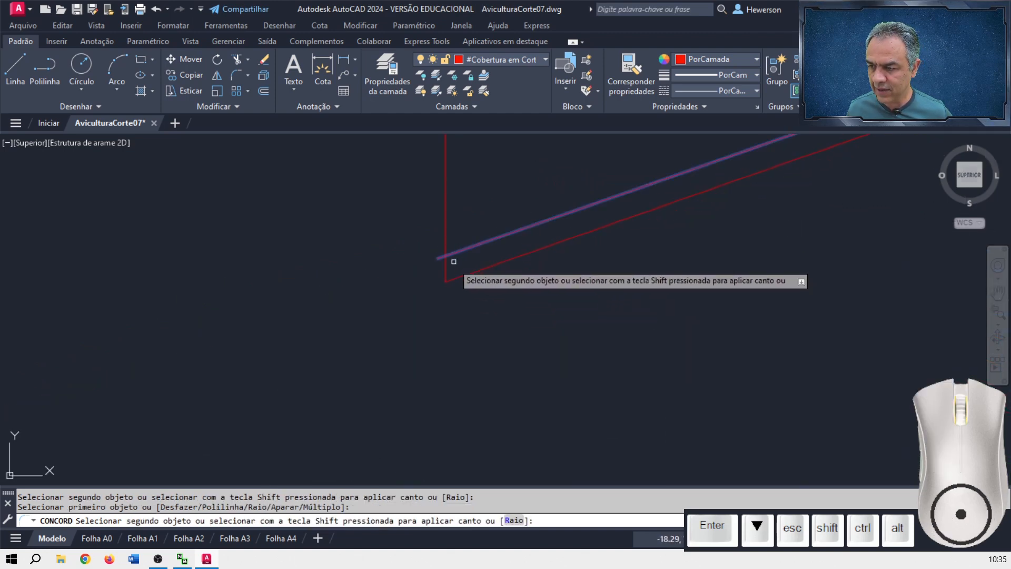
left_click(446, 272)
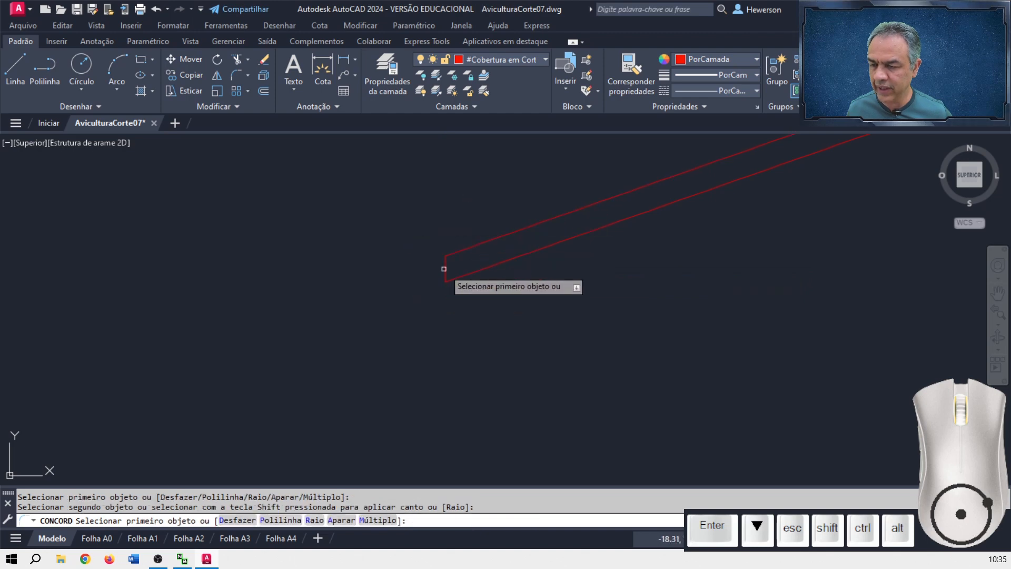
Fillet the upper right roof line with the vertical eave line to close the right roof end.
scroll(470, 293, "down", 6)
mouse_move(982, 300)
middle_mouse_down()
mouse_move(406, 305)
mouse_move(113, 348)
middle_mouse_up()
right_click(113, 348)
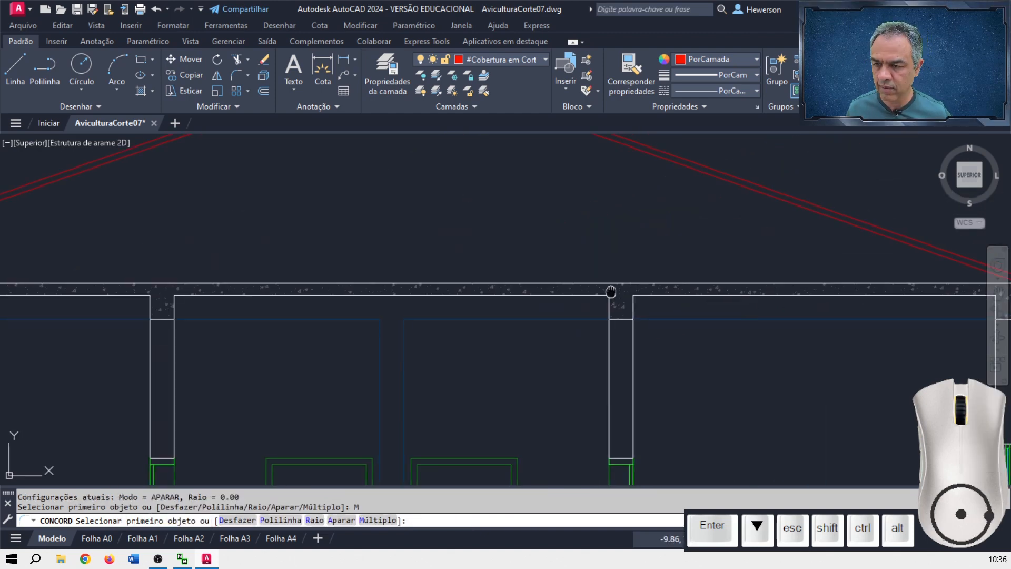
middle_click_drag(615, 292, 4, 264)
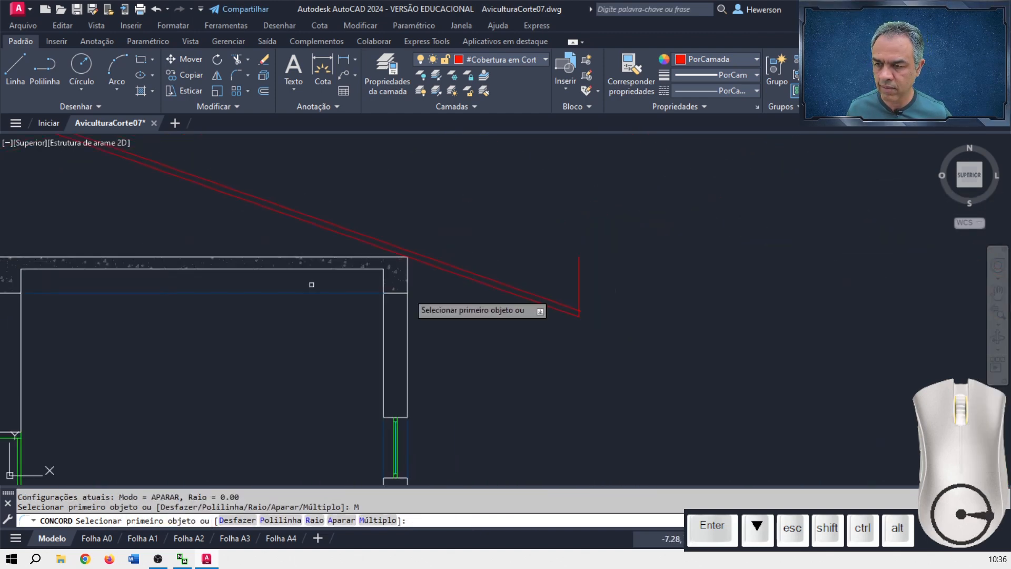
scroll(579, 317, "up", 5)
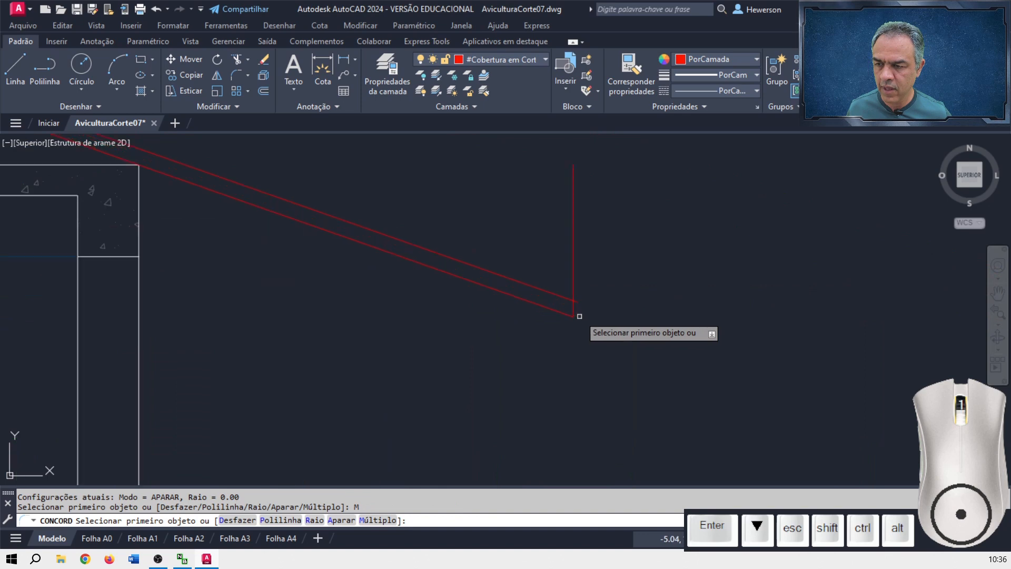
left_click(559, 291)
left_click(567, 302)
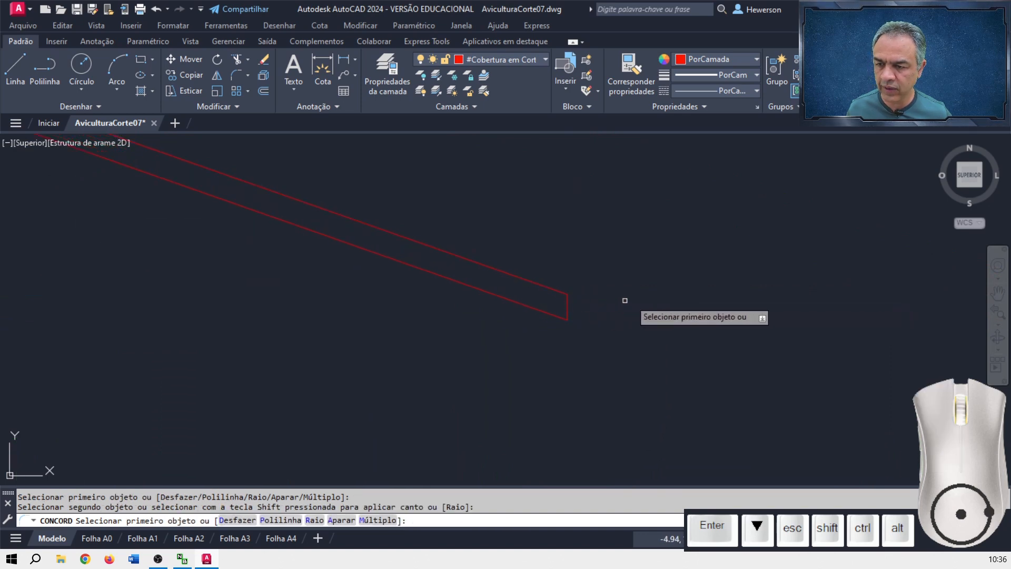
key("Return")
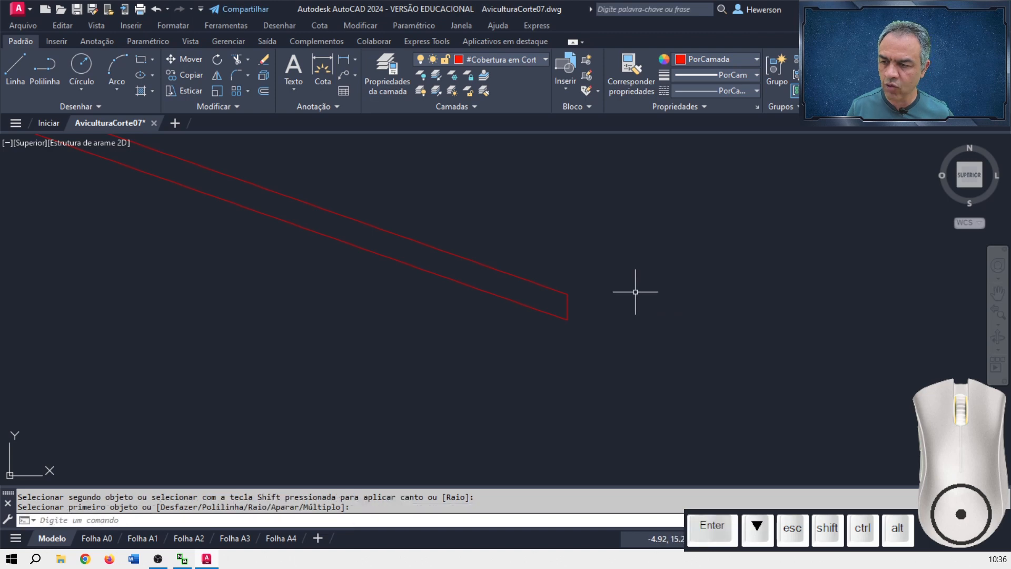
Move the whole new section by its base's lower right corner, aligned horizontally about 4.76 left of Corte AA's base corner.
scroll(416, 288, "down", 6)
middle_click_drag(275, 272, 607, 285)
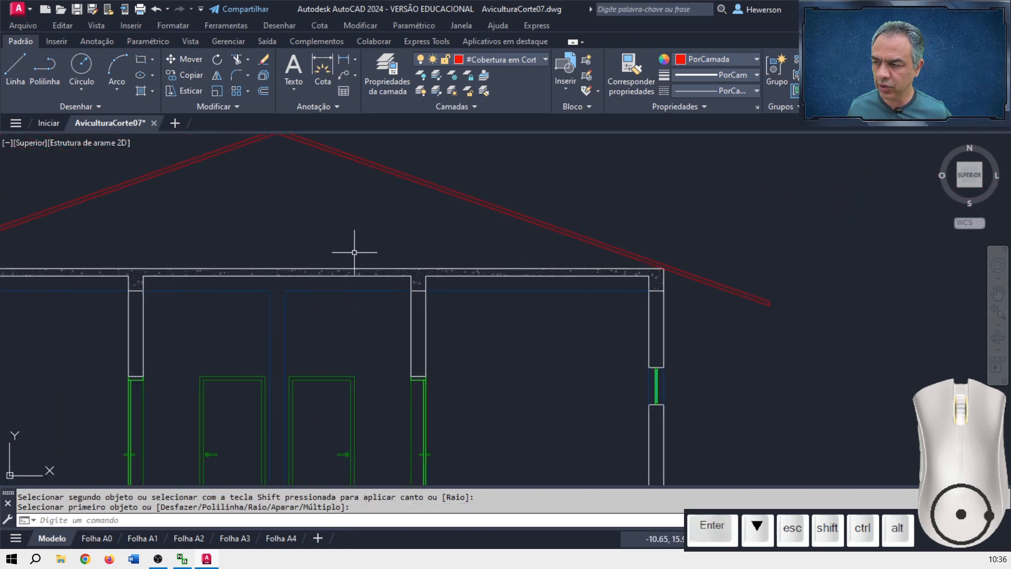
scroll(358, 252, "down", 2)
middle_click_drag(363, 257, 482, 273)
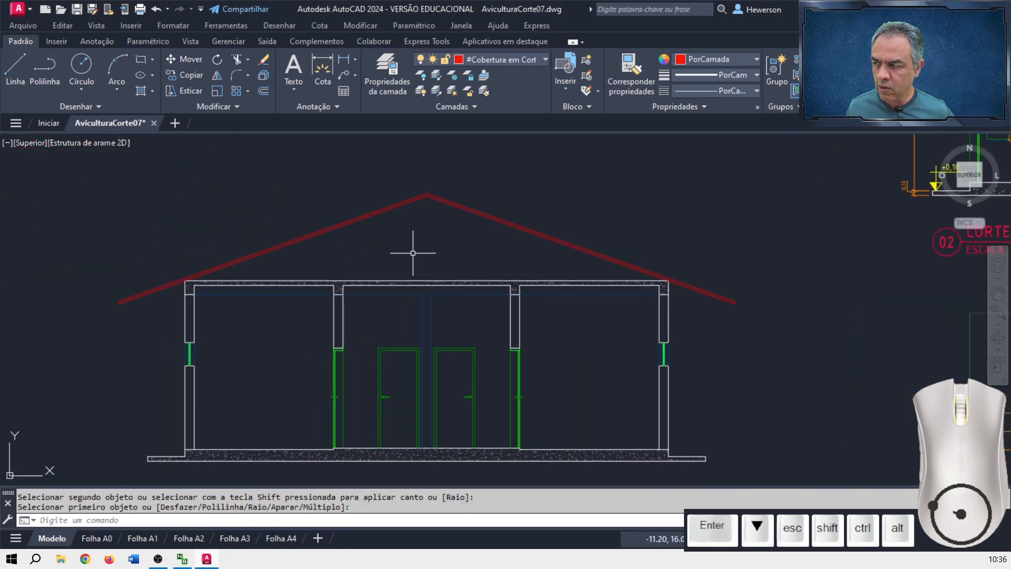
left_click(191, 61)
scroll(620, 240, "down", 1)
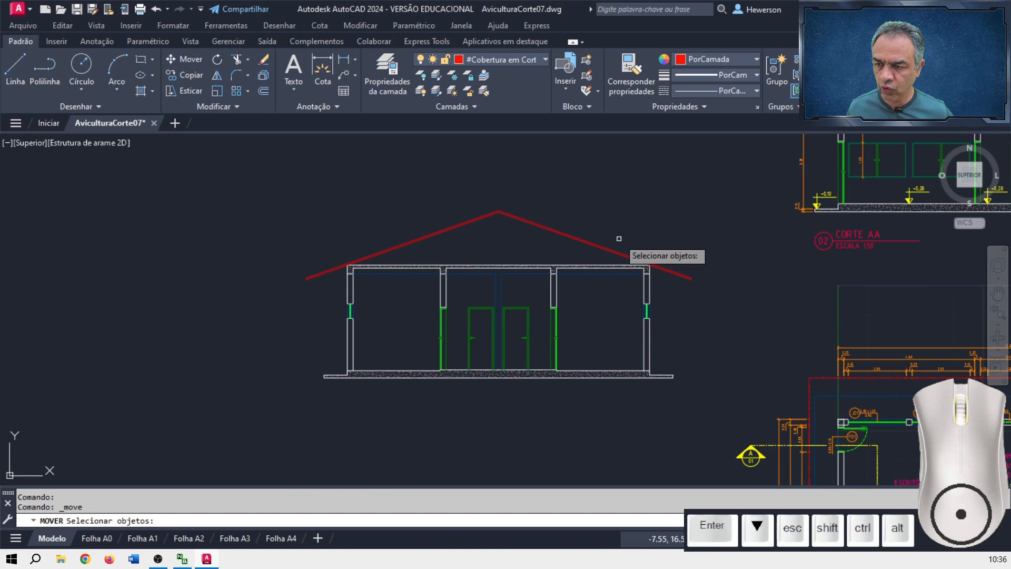
left_click(710, 181)
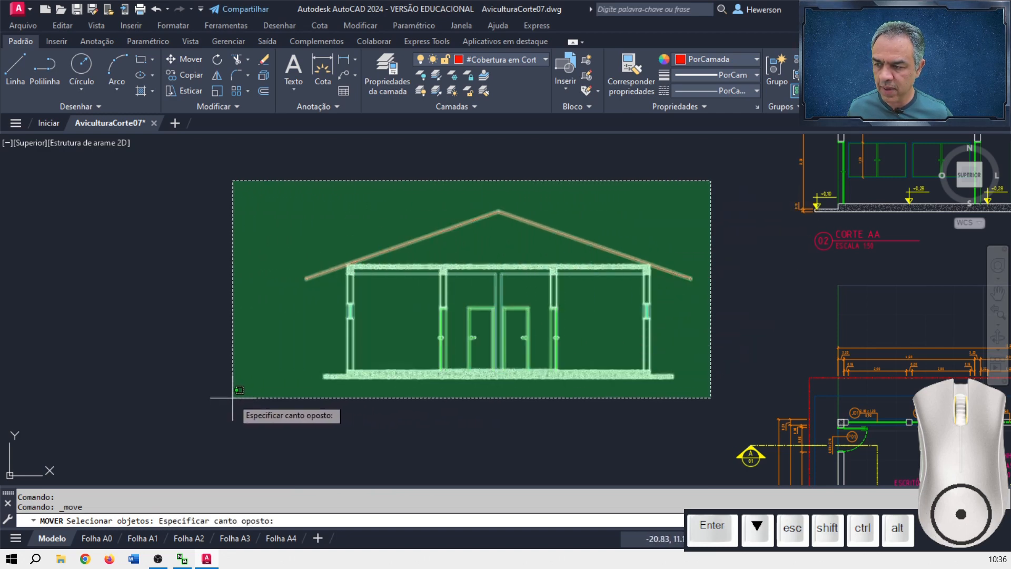
left_click(232, 398)
key("Return")
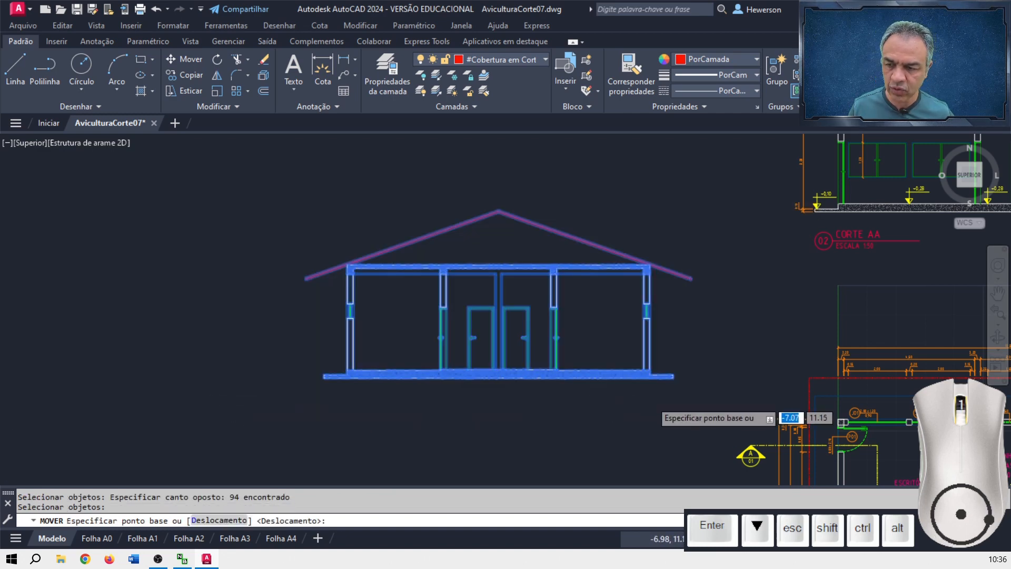
scroll(679, 400, "up", 4)
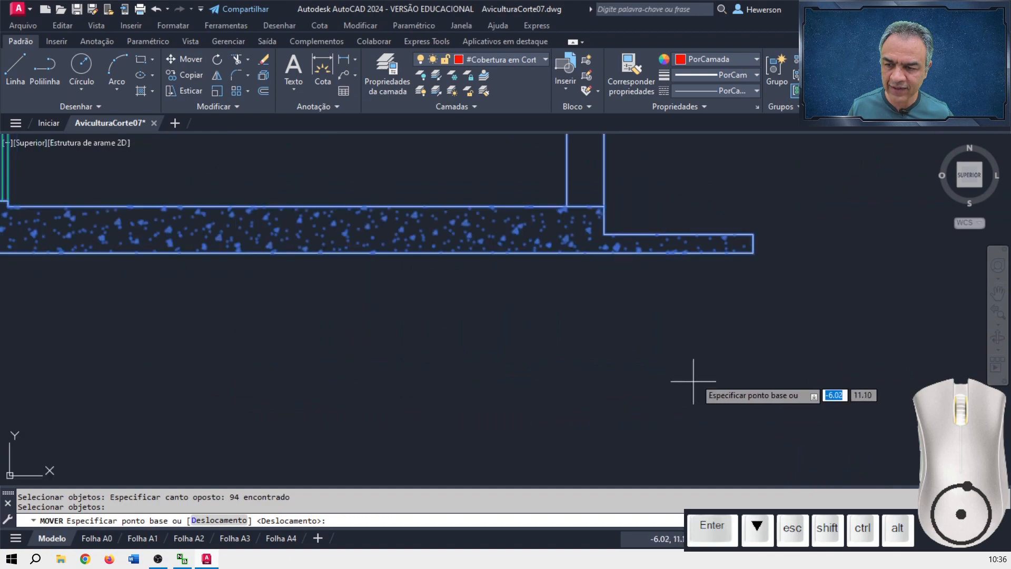
left_click(753, 252)
scroll(757, 249, "down", 4)
middle_click_drag(758, 249, 571, 339)
scroll(458, 420, "up", 6)
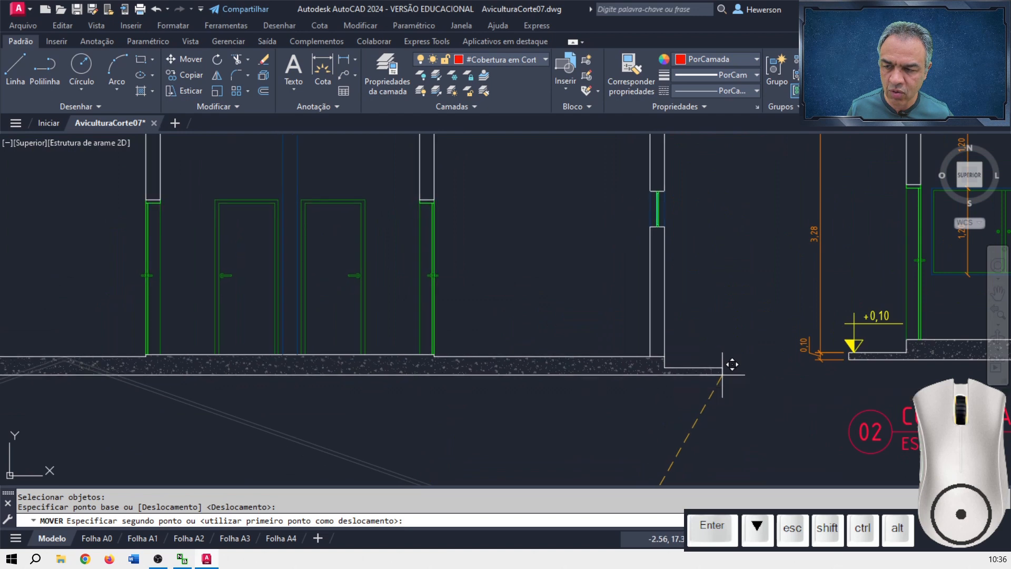
mouse_move(729, 361)
middle_mouse_down()
mouse_move(774, 338)
mouse_move(839, 335)
middle_mouse_up()
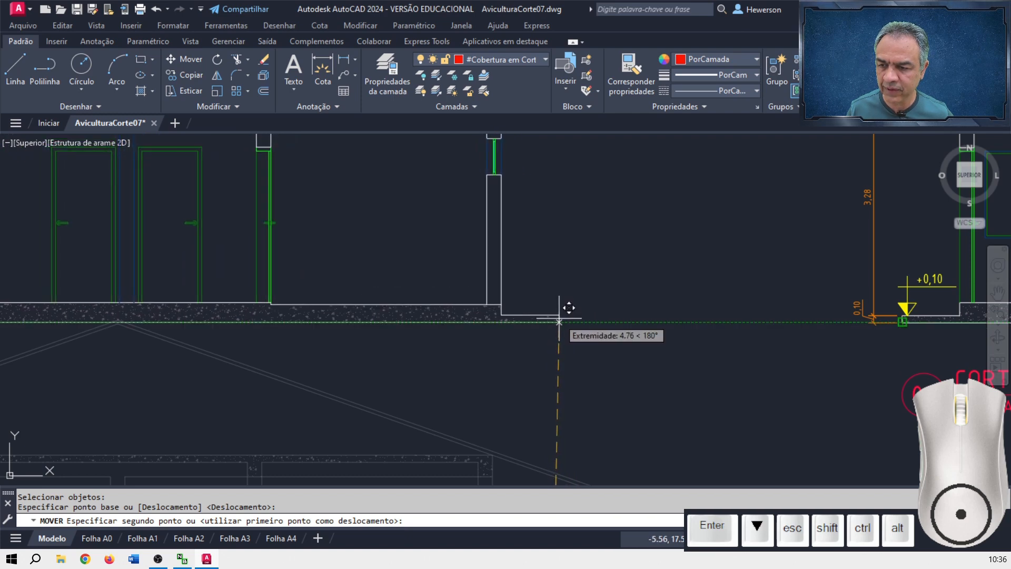
left_click(558, 321)
Draw a horizontal construction line through the lower corner of the new section's right roof end.
scroll(631, 289, "down", 2)
mouse_move(639, 242)
middle_mouse_down()
mouse_move(598, 357)
mouse_move(608, 390)
middle_mouse_up()
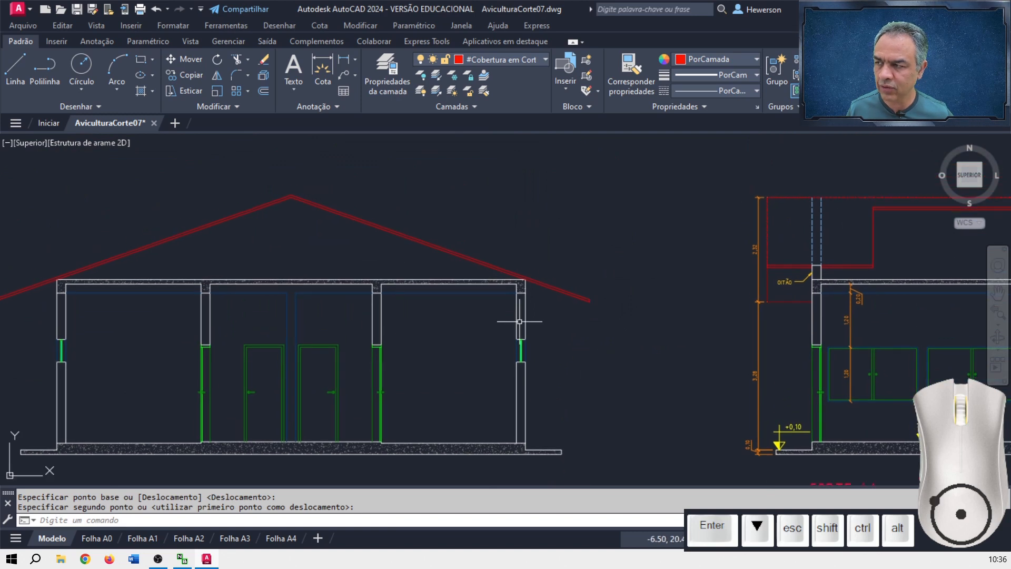
left_click(97, 108)
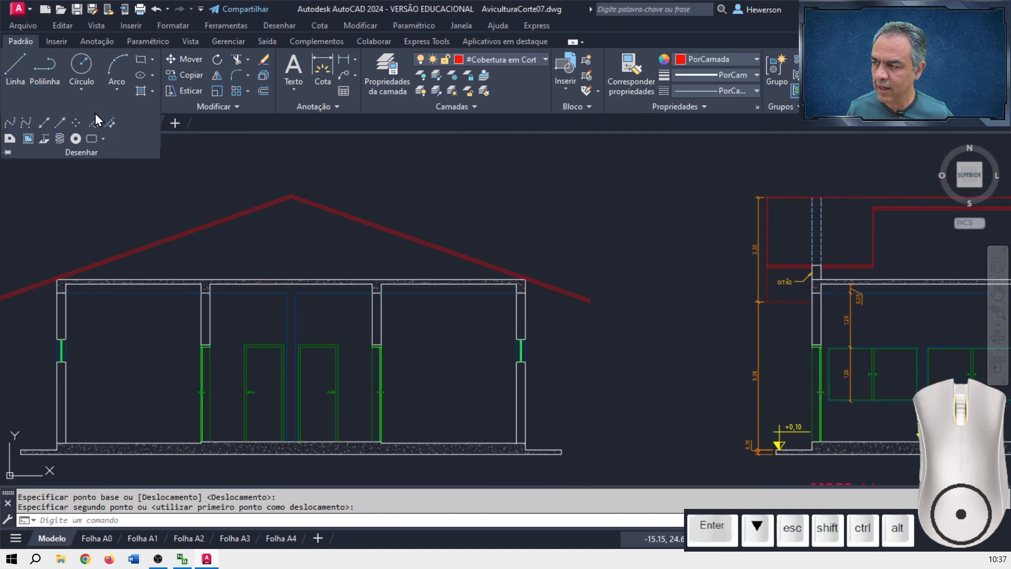
left_click(44, 124)
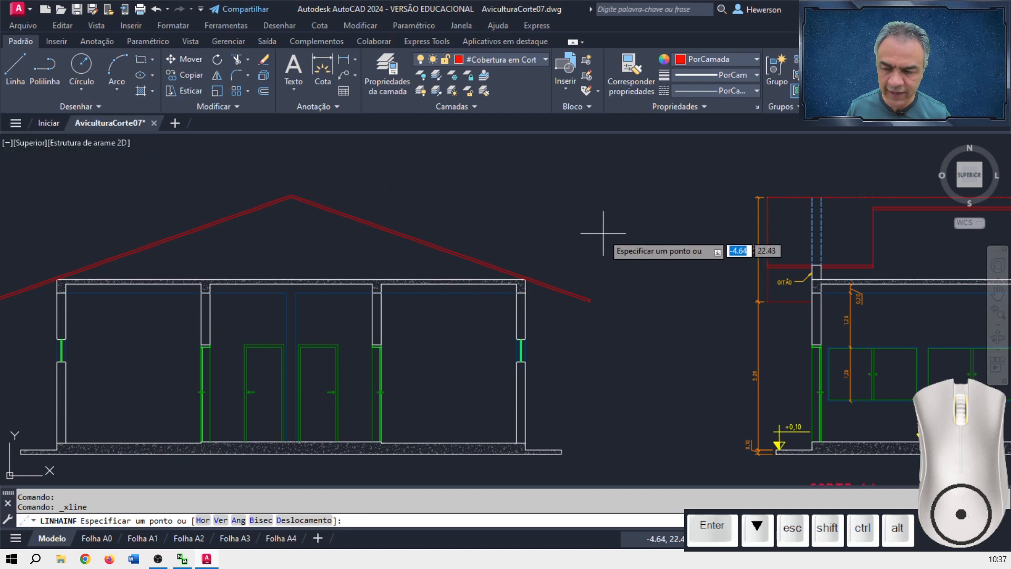
key("Down")
key("Up")
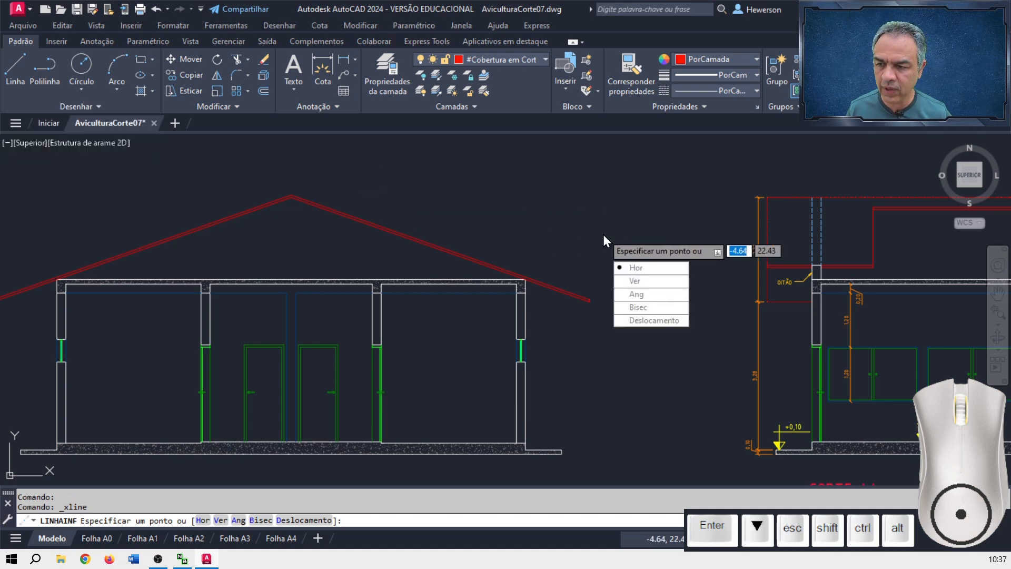
key("Return")
scroll(594, 313, "up", 3)
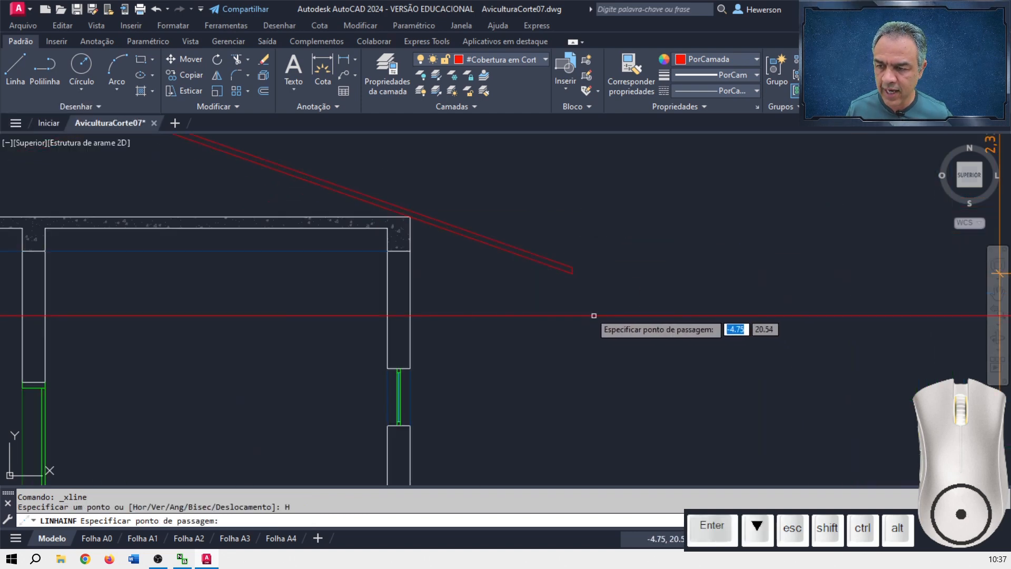
scroll(574, 282, "up", 2)
left_click(568, 268)
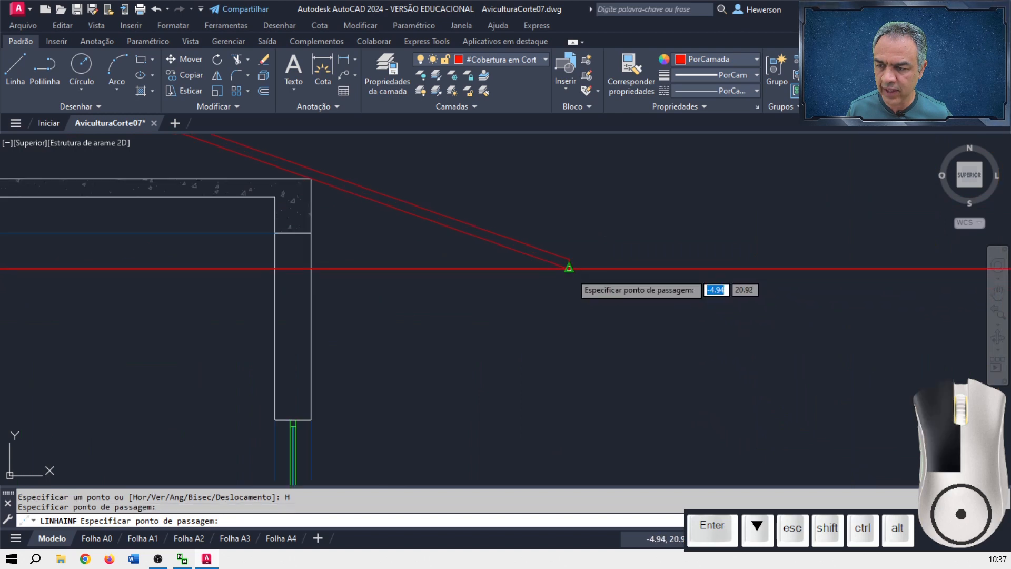
Place another horizontal construction line through the upper ridge point of the new section's roof.
mouse_move(844, 353)
middle_mouse_down()
mouse_move(352, 348)
mouse_move(60, 374)
middle_mouse_up()
mouse_move(489, 329)
middle_mouse_down()
mouse_move(404, 344)
mouse_move(420, 332)
mouse_move(709, 411)
middle_mouse_up()
scroll(397, 305, "down", 2)
middle_click_drag(300, 234, 715, 338)
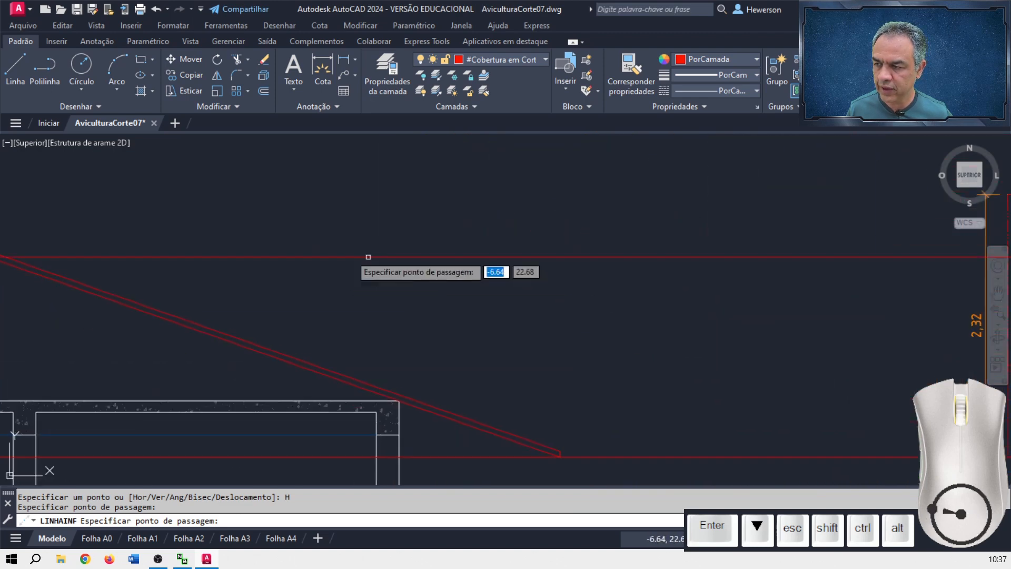
middle_click_drag(339, 254, 752, 252)
middle_click_drag(493, 212, 706, 268)
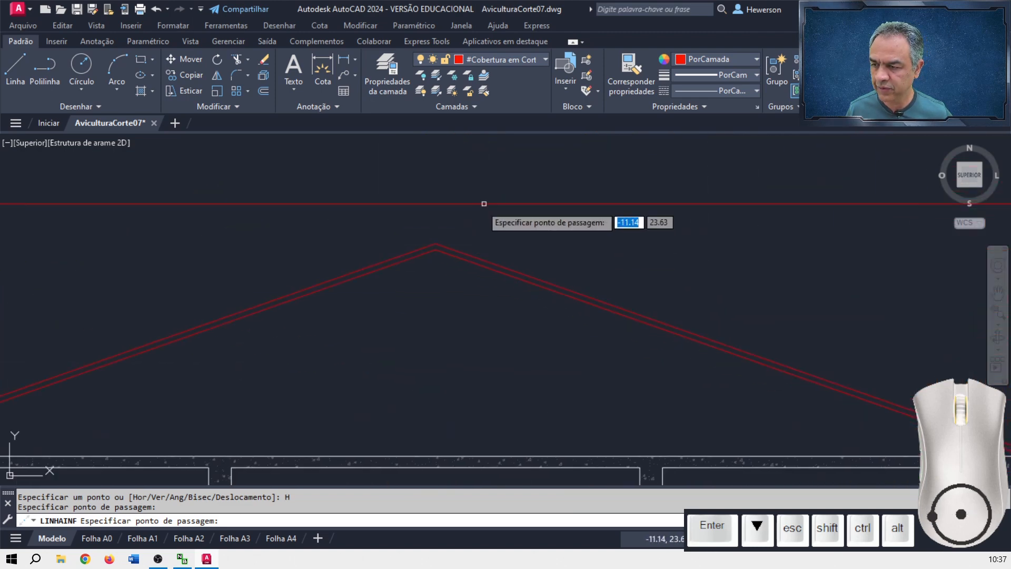
left_click(435, 244)
Compare the ridge construction line with the top of Corte AA's projected roof and erase that construction line.
middle_click_drag(749, 208, 138, 220)
middle_click_drag(763, 329, 214, 317)
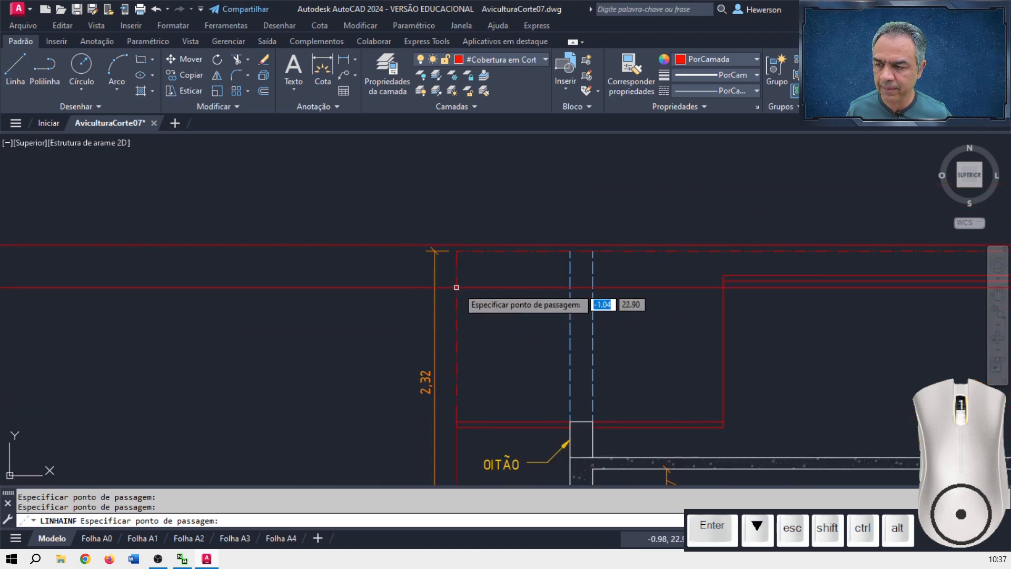
scroll(458, 279, "up", 4)
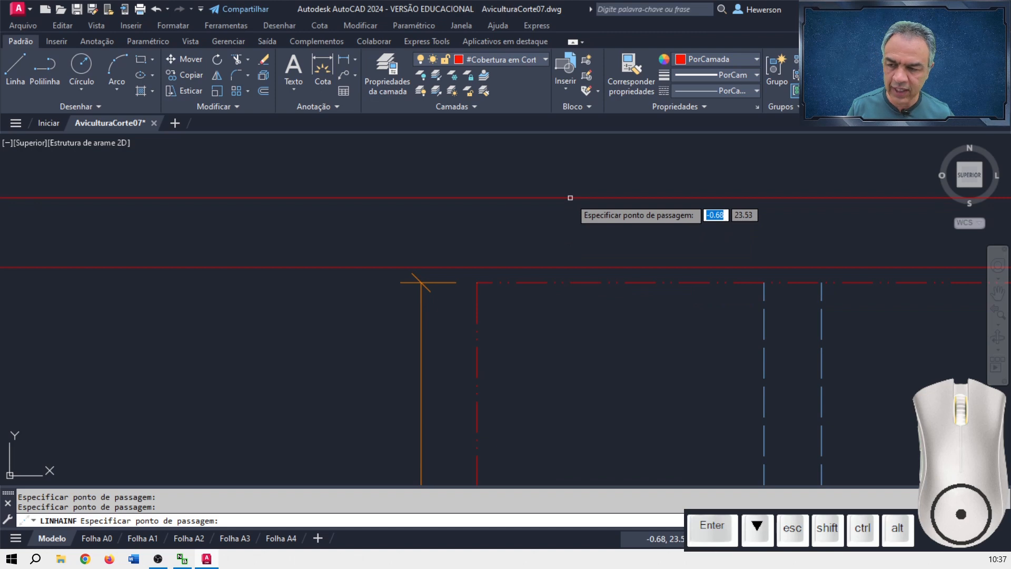
key("Return")
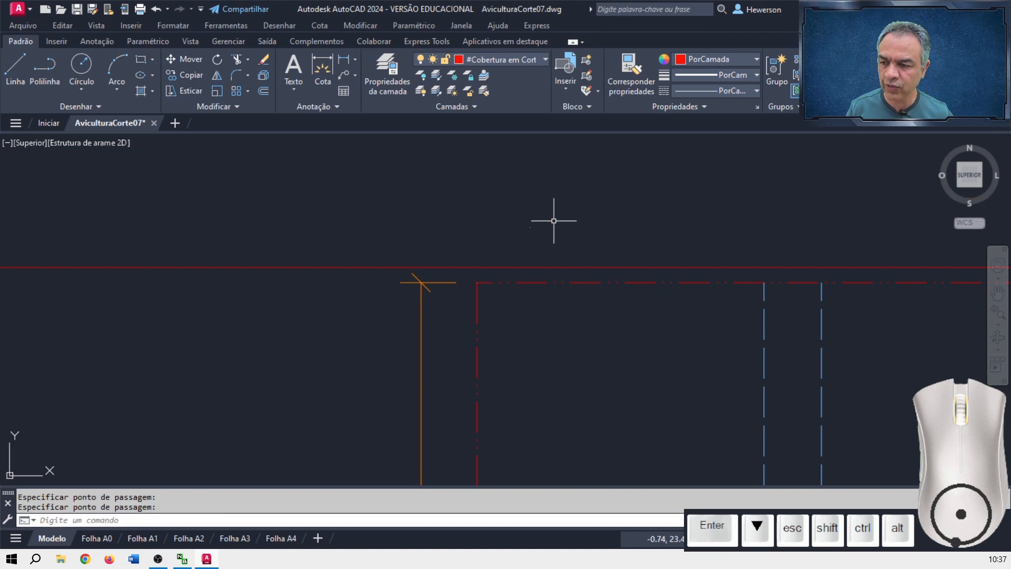
left_click(553, 266)
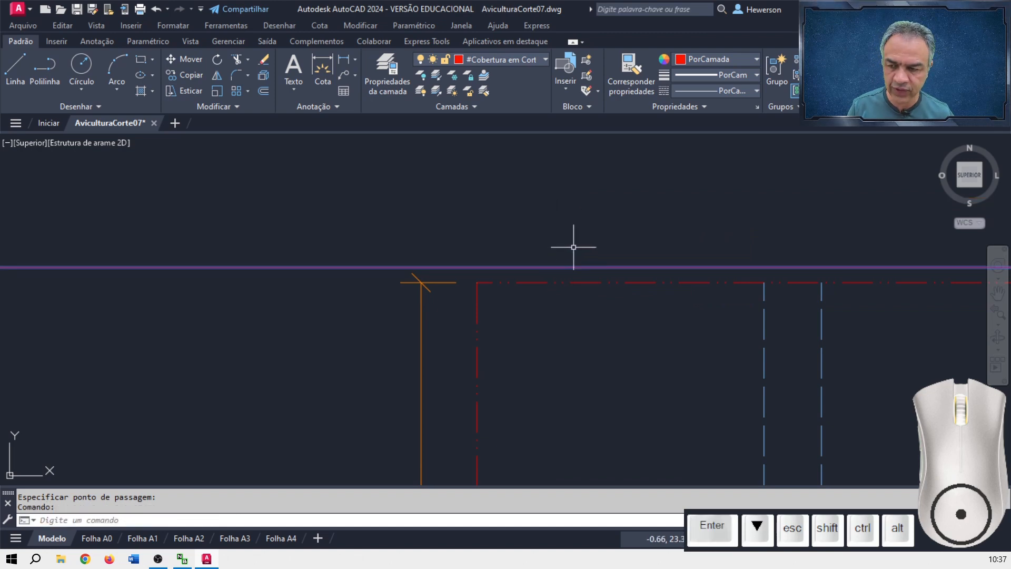
key("Delete")
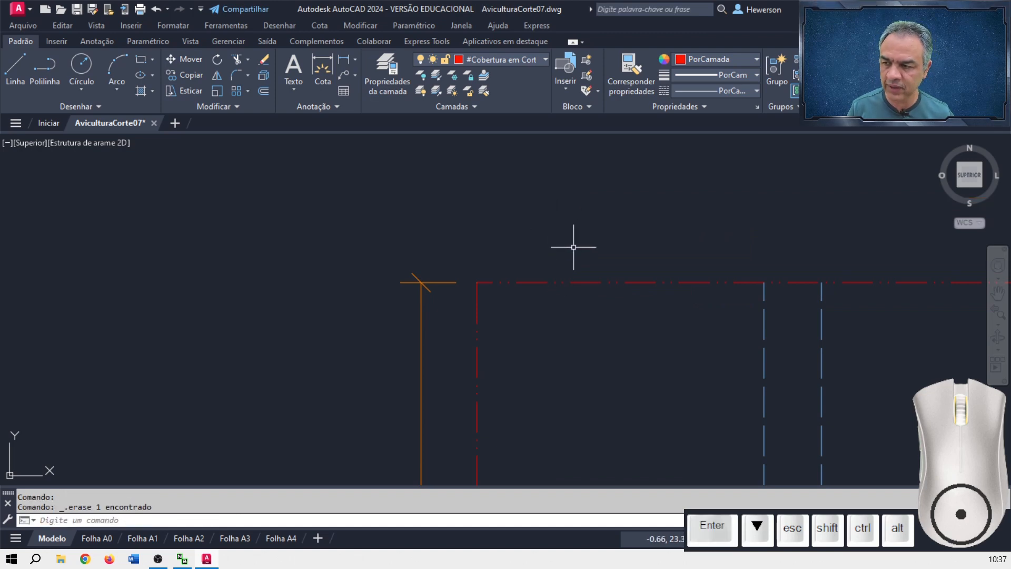
Offset the top projected roof line of Corte AA upward by 0.05.
left_click(263, 91)
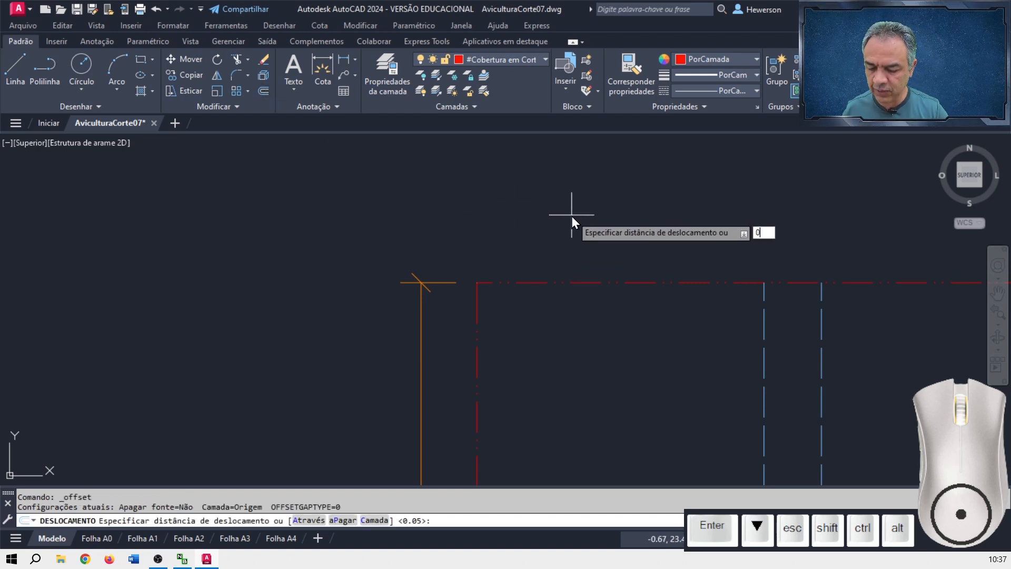
key("Return")
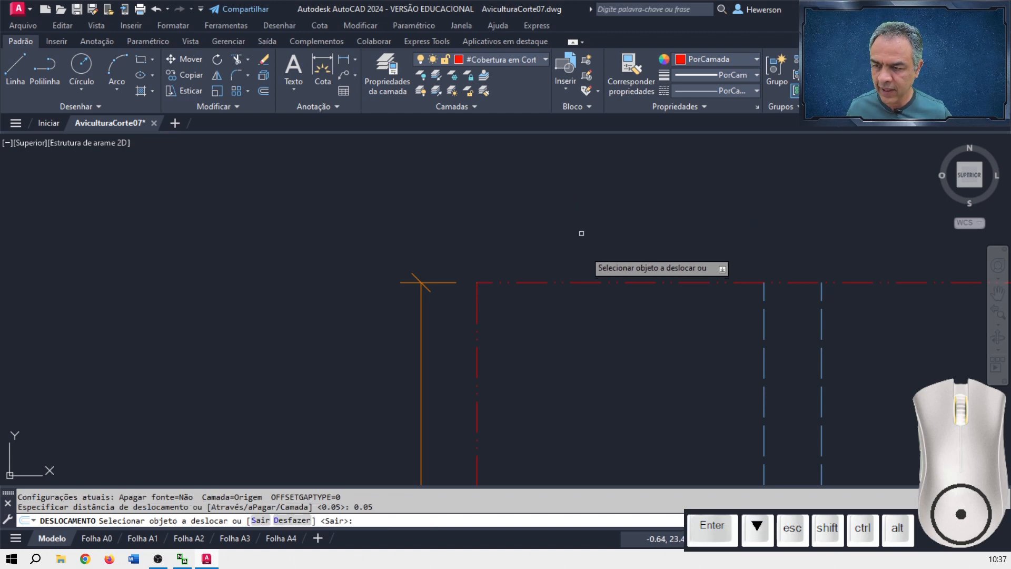
left_click(578, 284)
left_click(573, 215)
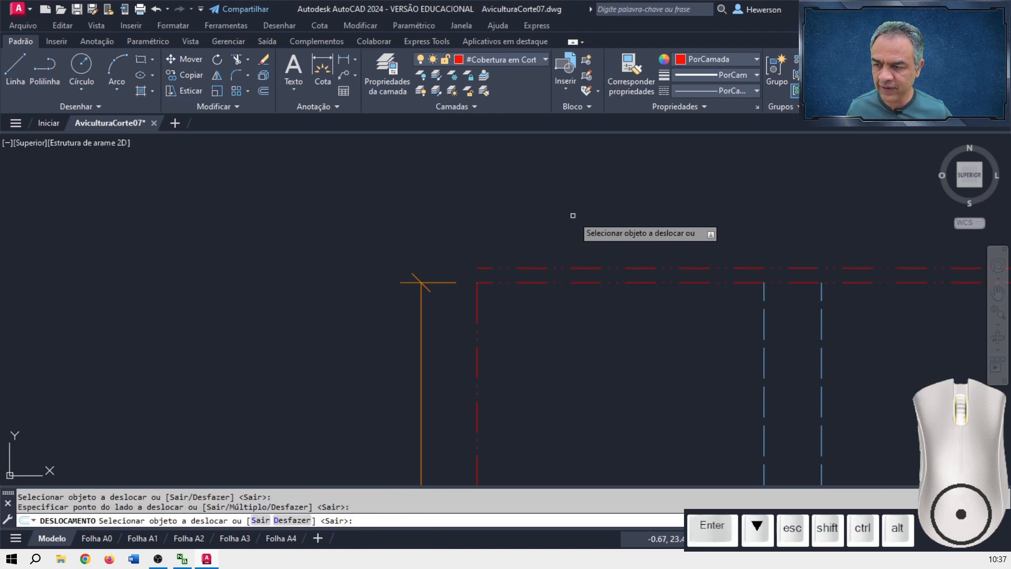
key("Return")
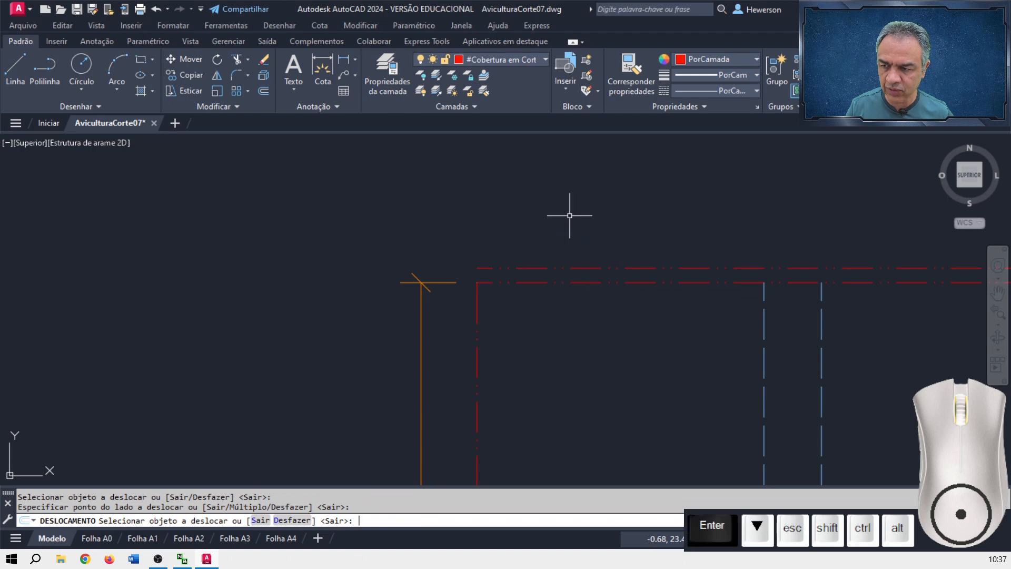
Stretch the vertical projected line at the left roof end of Corte AA up to the offset top line.
left_click(477, 289)
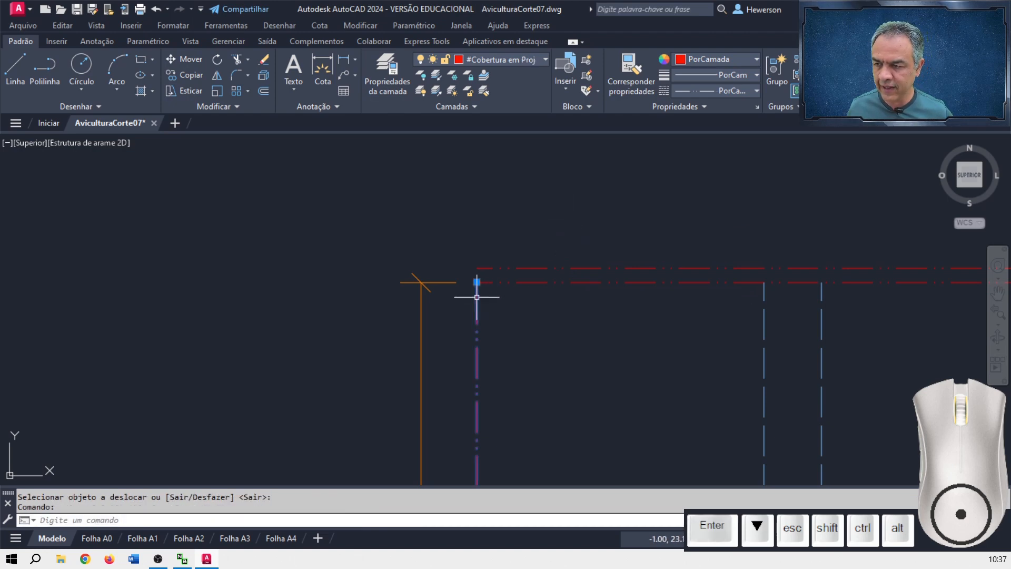
scroll(478, 291, "up", 3)
left_click(474, 268)
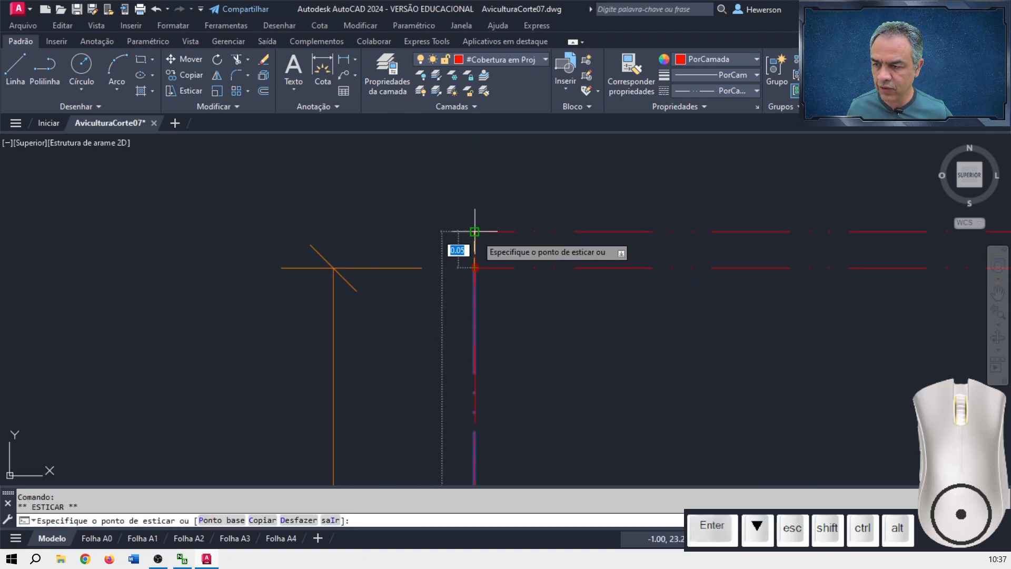
left_click(474, 231)
key("Escape")
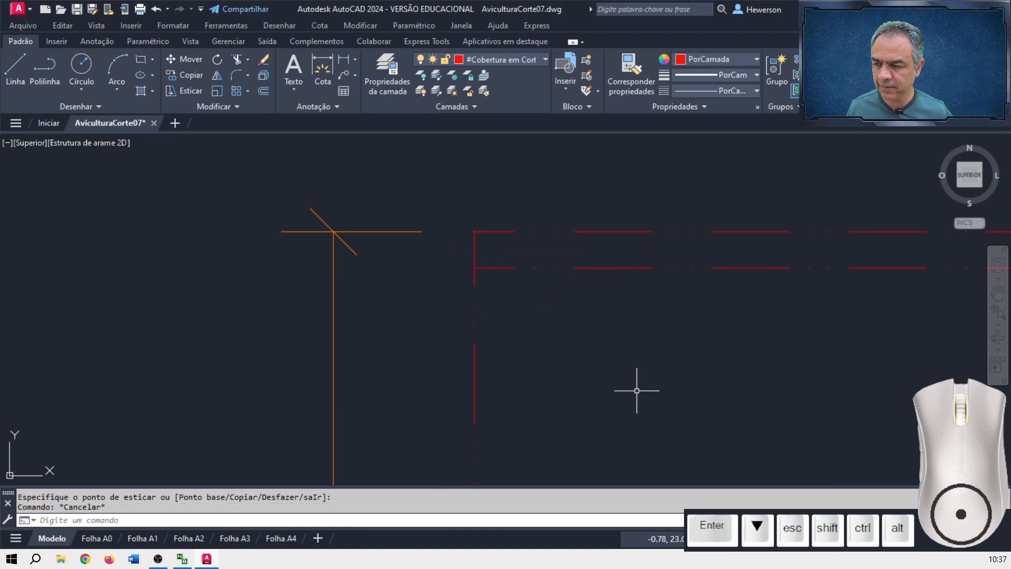
Stretch the vertical projected line at the right roof end of Corte AA up to the offset top line.
scroll(637, 390, "down", 6)
mouse_move(706, 379)
middle_mouse_down()
mouse_move(623, 361)
mouse_move(2, 310)
middle_mouse_up()
middle_click_drag(794, 324, 2, 281)
middle_click_drag(800, 287, 2, 309)
middle_click_drag(769, 307, 2, 299)
middle_click_drag(876, 286, 378, 268)
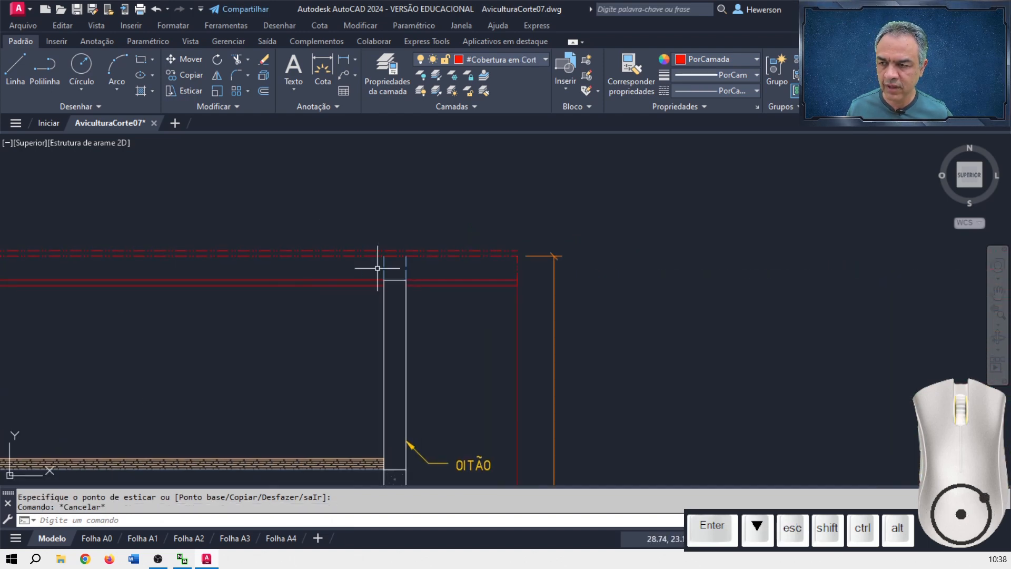
scroll(548, 255, "up", 8)
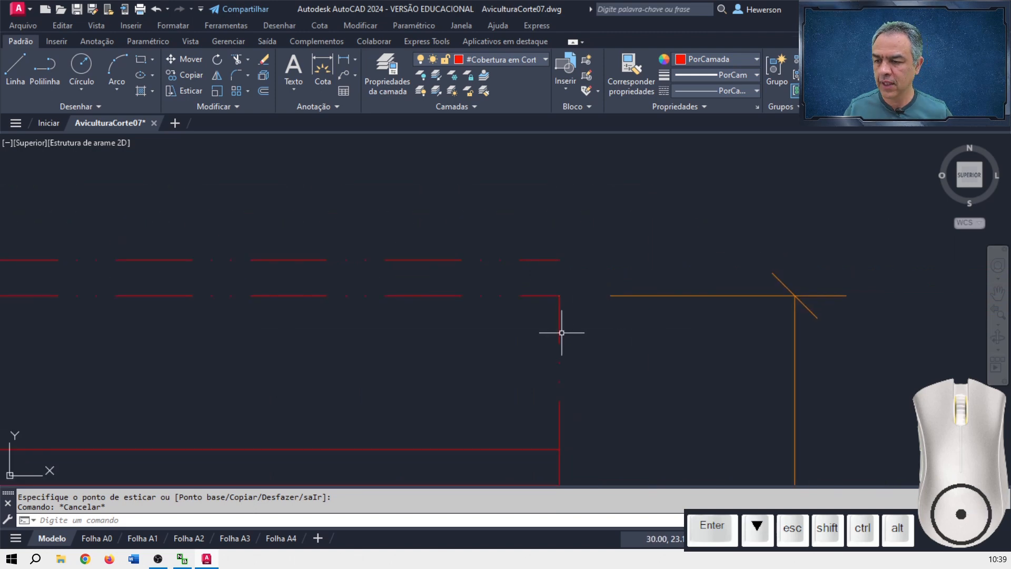
left_click(559, 294)
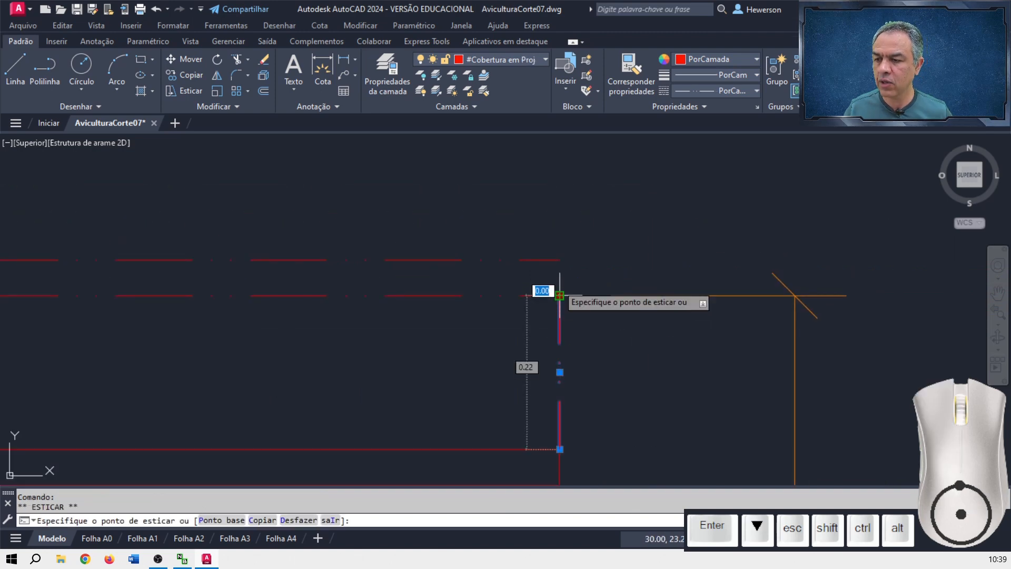
key("Escape")
Erase the remaining horizontal construction line at eave level between the new section and Corte AA.
middle_click(666, 352)
middle_click(665, 352)
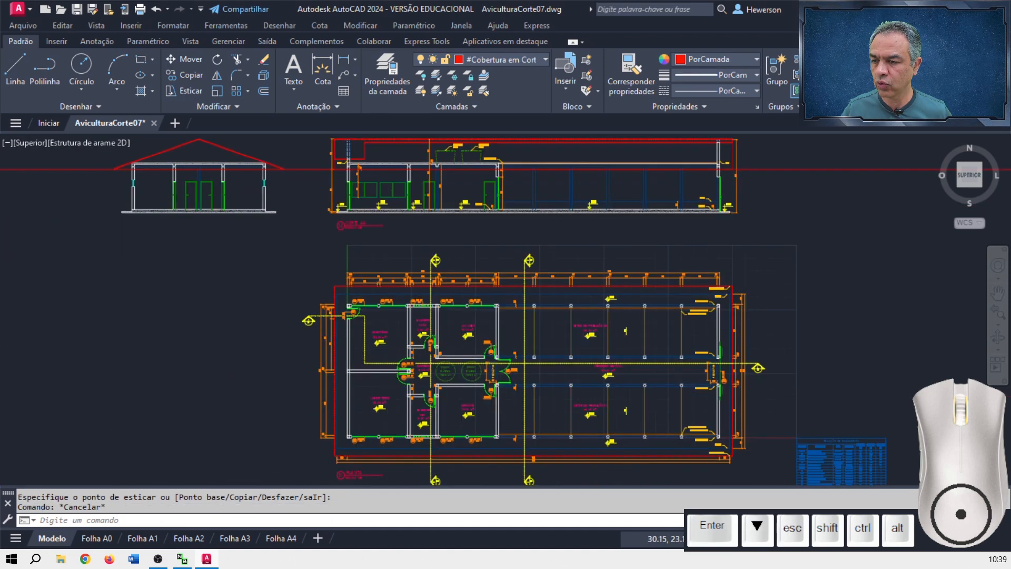
middle_click_drag(336, 281, 465, 325)
scroll(454, 230, "up", 4)
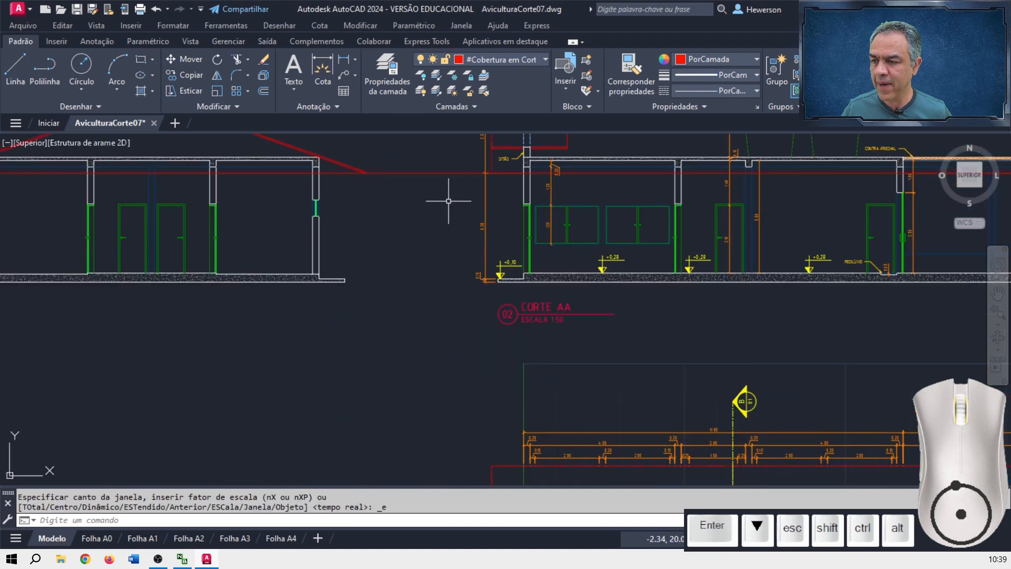
left_click(448, 161)
left_click(440, 190)
key("Delete")
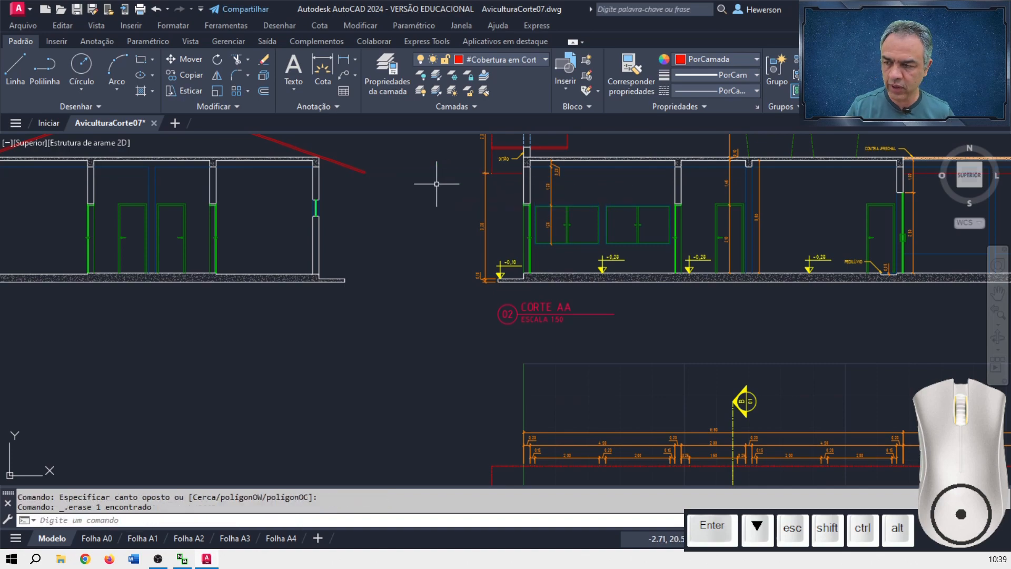
scroll(571, 260, "down", 2)
scroll(368, 286, "up", 3)
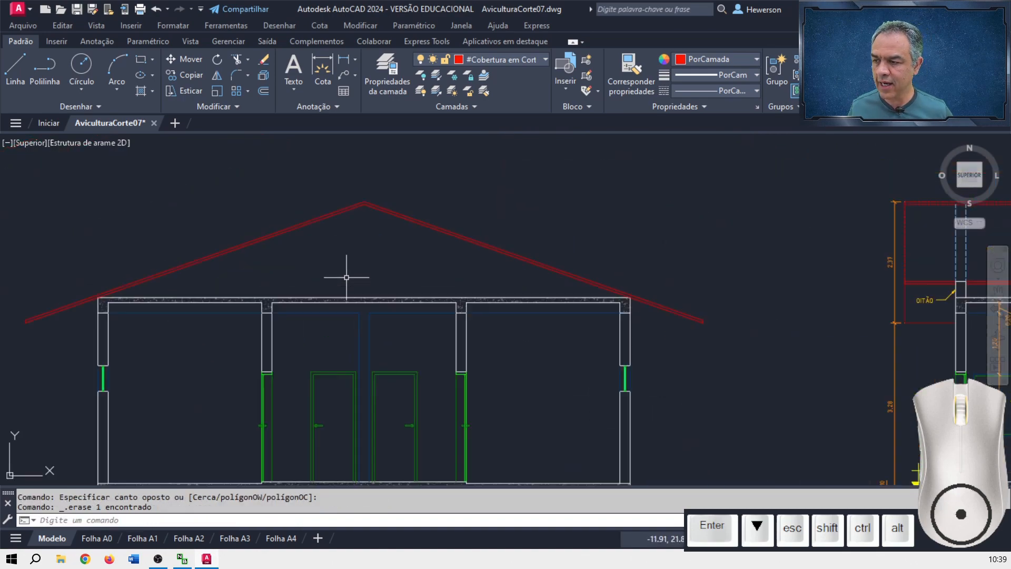
Examine the two 1000 L water tanks in the corridor of the floor plan and their representation above the slab in Corte AA.
scroll(379, 287, "down", 3)
middle_click_drag(557, 356, 584, 195)
scroll(604, 319, "up", 4)
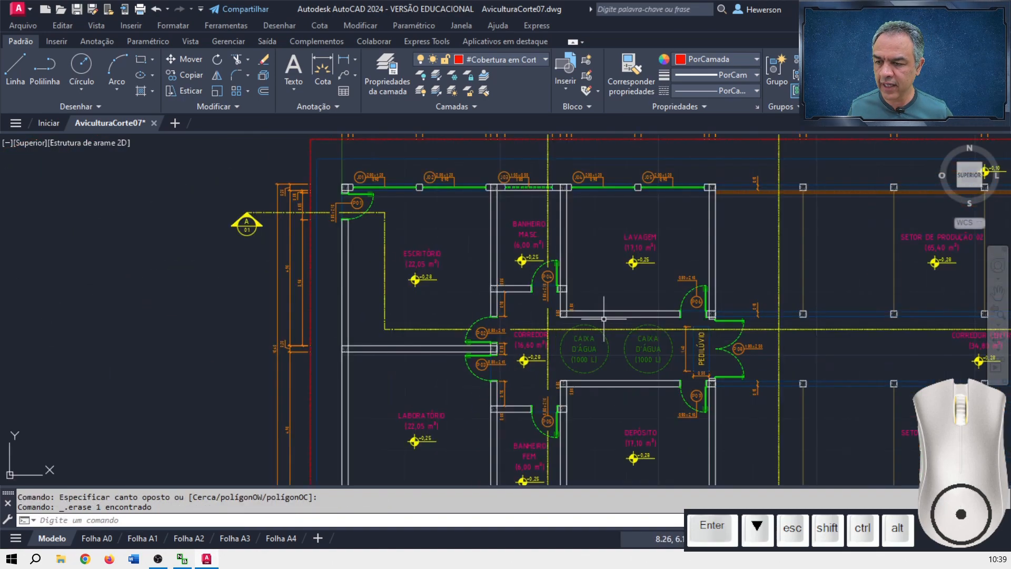
middle_click_drag(603, 314, 585, 344)
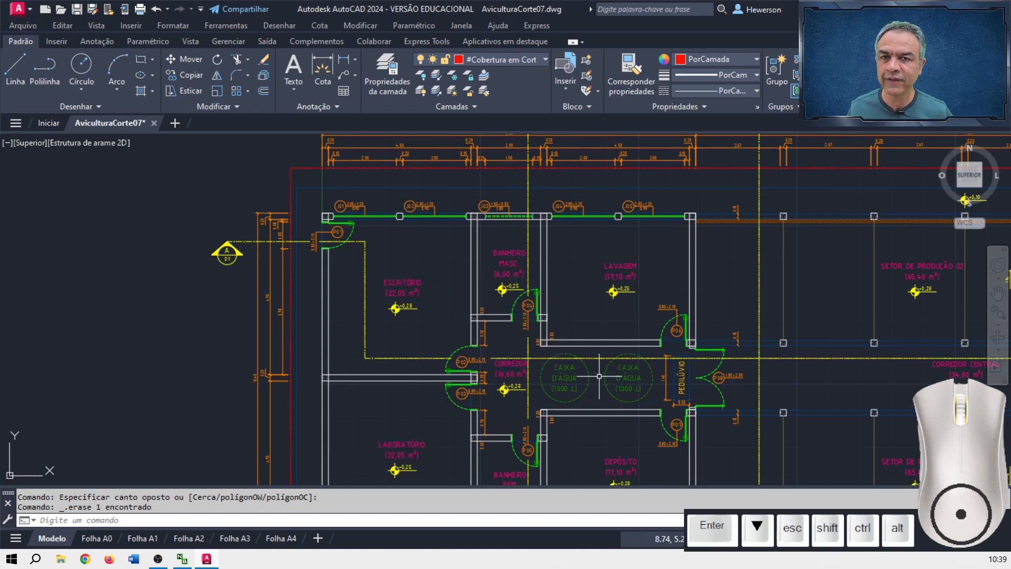
middle_click_drag(584, 248, 635, 535)
middle_click_drag(543, 324, 564, 502)
scroll(653, 323, "up", 6)
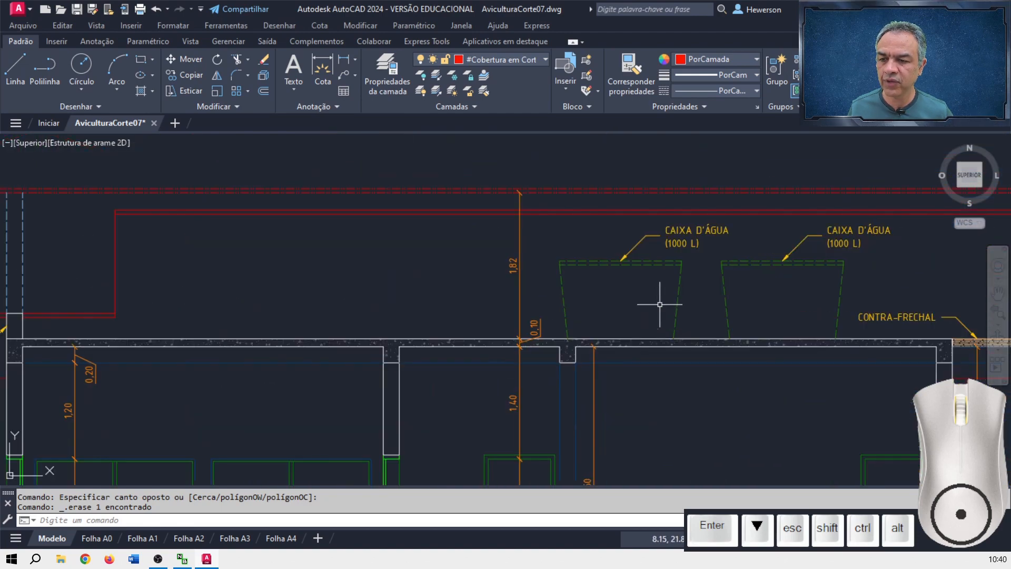
Copy the first dashed water tank with its label from Corte AA onto the slab of the new section, centred below the ridge.
scroll(655, 264, "up", 2)
middle_click_drag(654, 264, 649, 303)
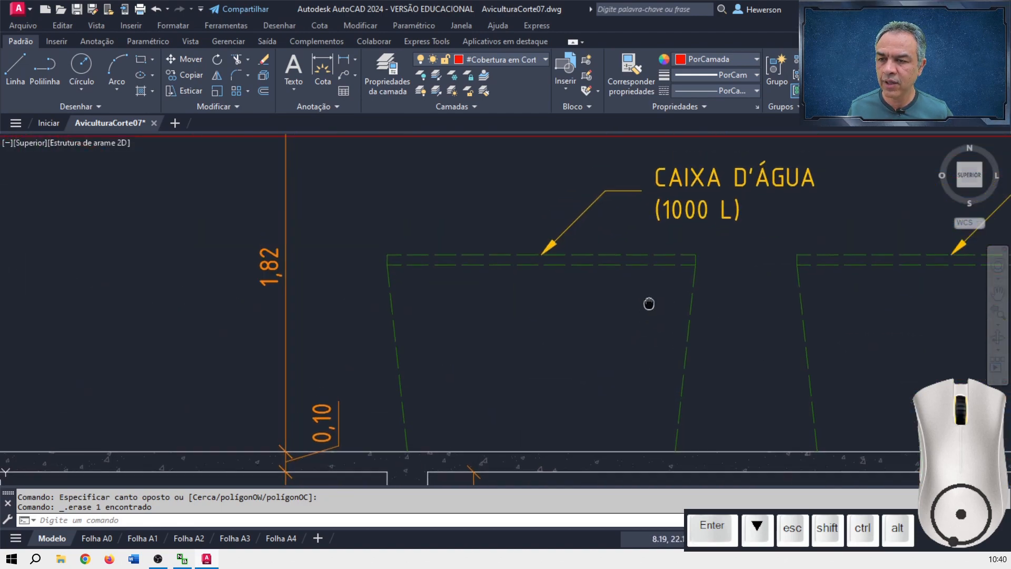
left_click(210, 74)
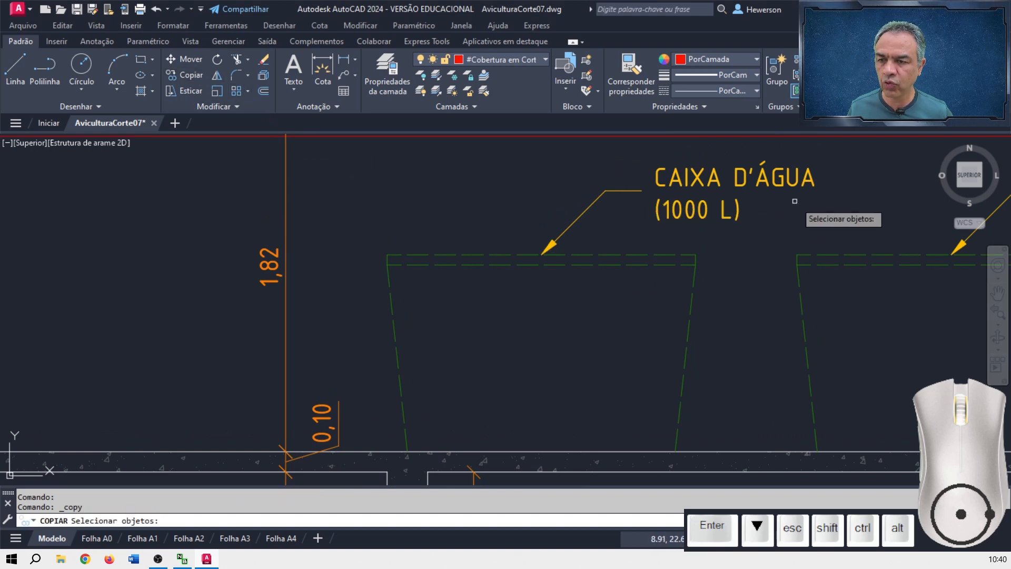
left_click(769, 147)
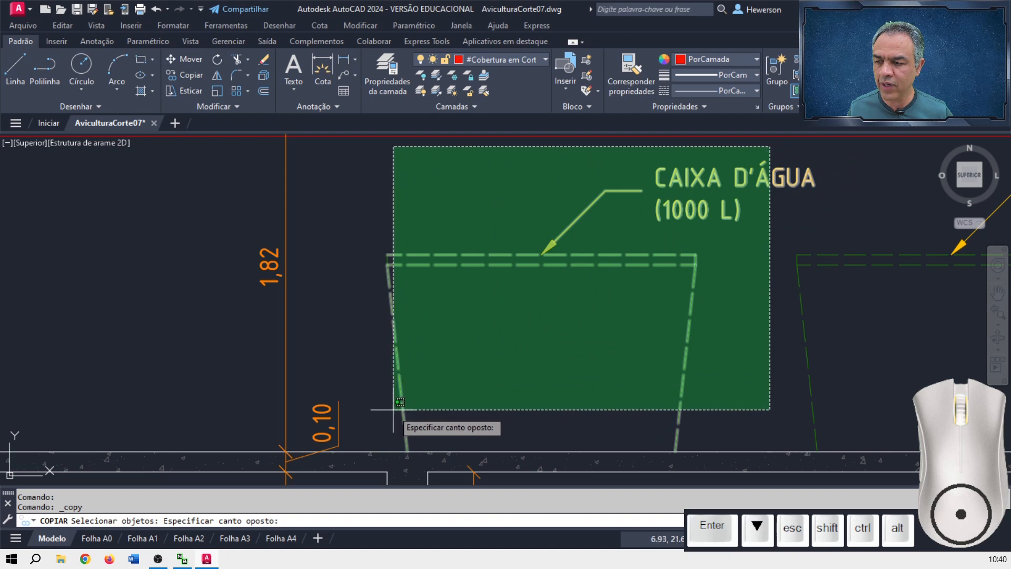
left_click(374, 413)
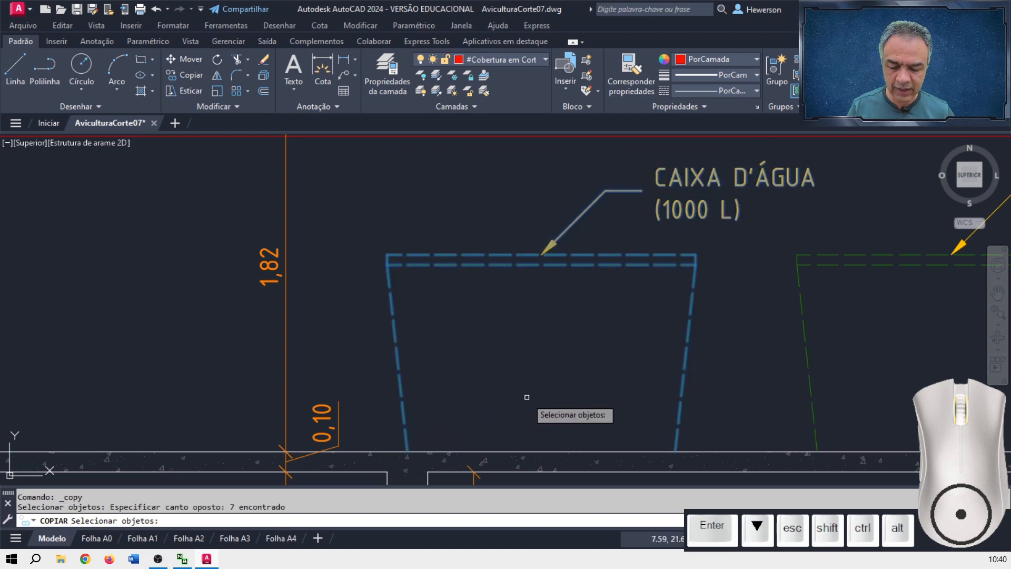
key("Return")
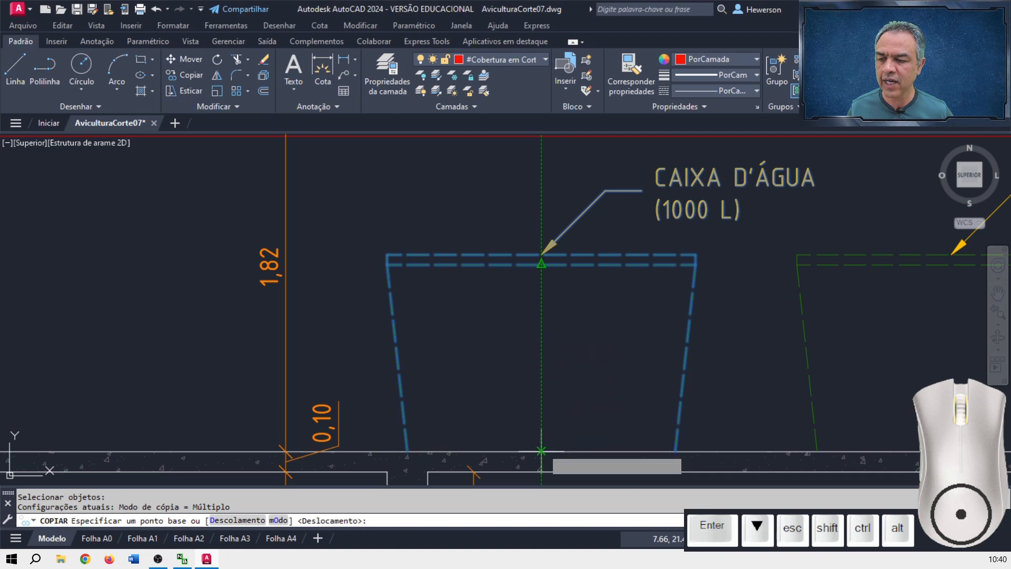
left_click(541, 441)
scroll(541, 442, "down", 4)
middle_click_drag(366, 267, 936, 204)
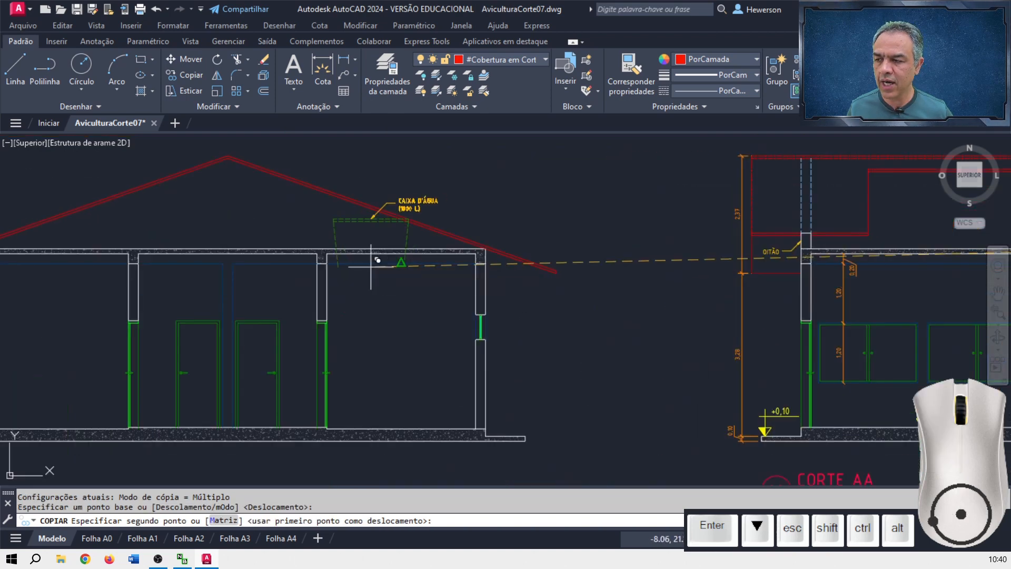
middle_click_drag(208, 228, 562, 279)
scroll(567, 279, "up", 2)
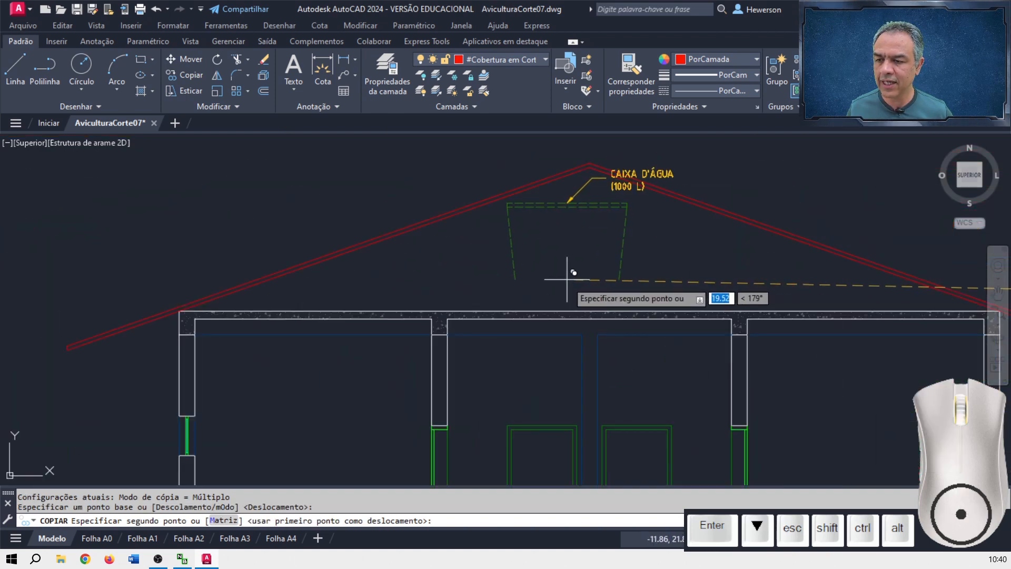
left_click(593, 305)
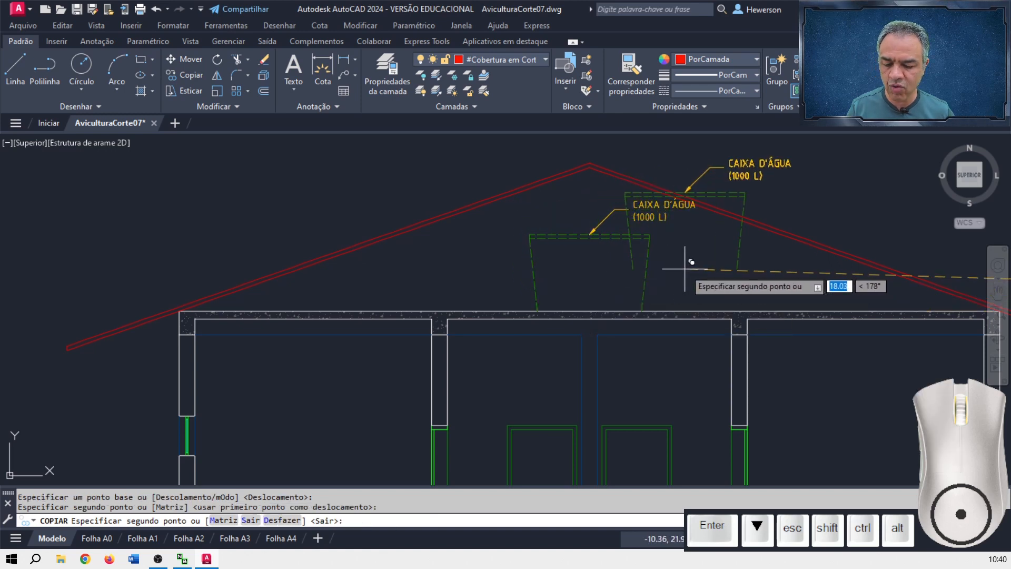
key("ctrl+z")
key("ctrl+z")
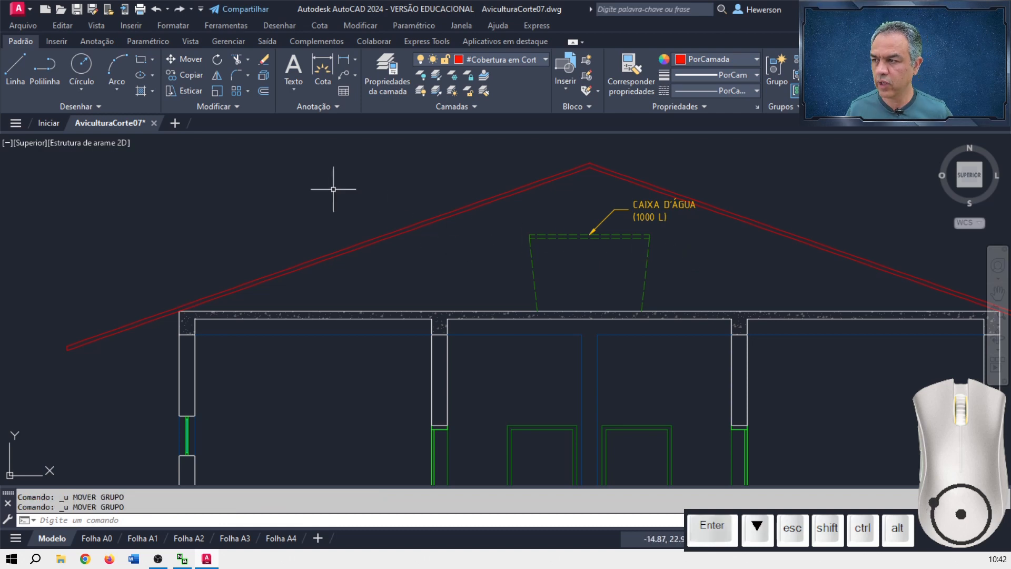
Move the CAIXA D'ÁGUA (1000 L) leader label horizontally along the copied tank's top edge, closer to its left end.
left_click(184, 62)
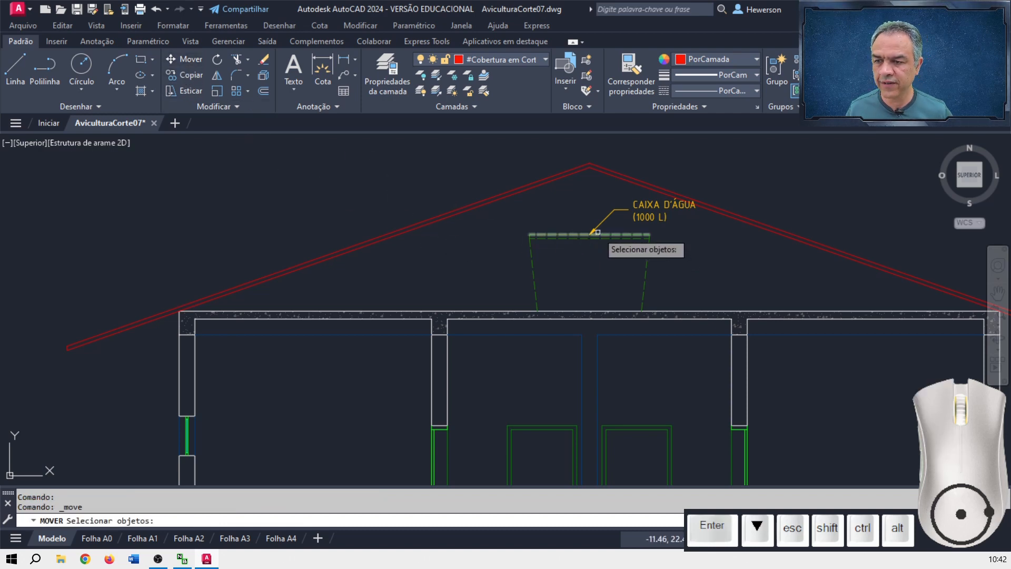
left_click(606, 217)
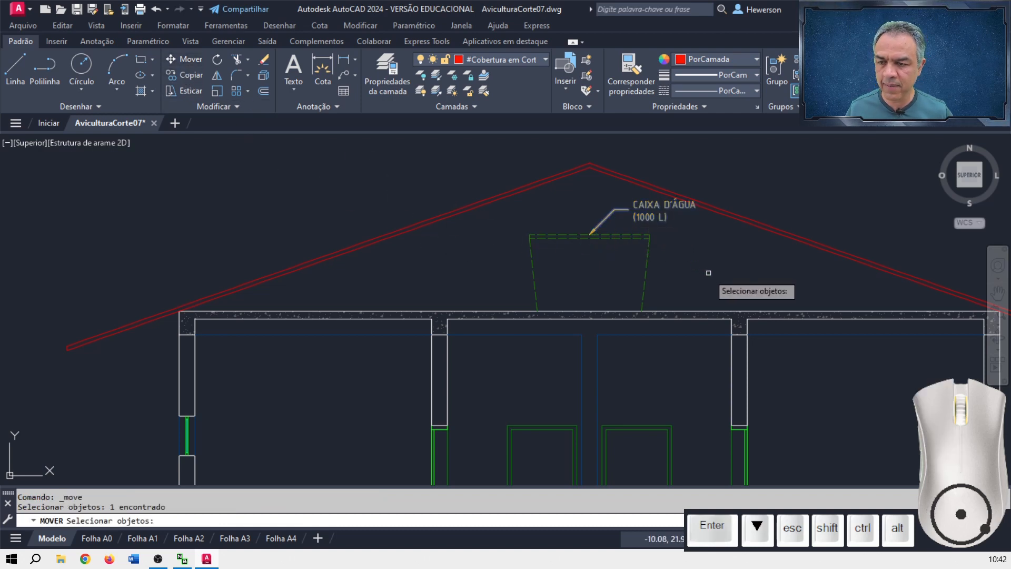
key("Return")
scroll(606, 268, "up", 5)
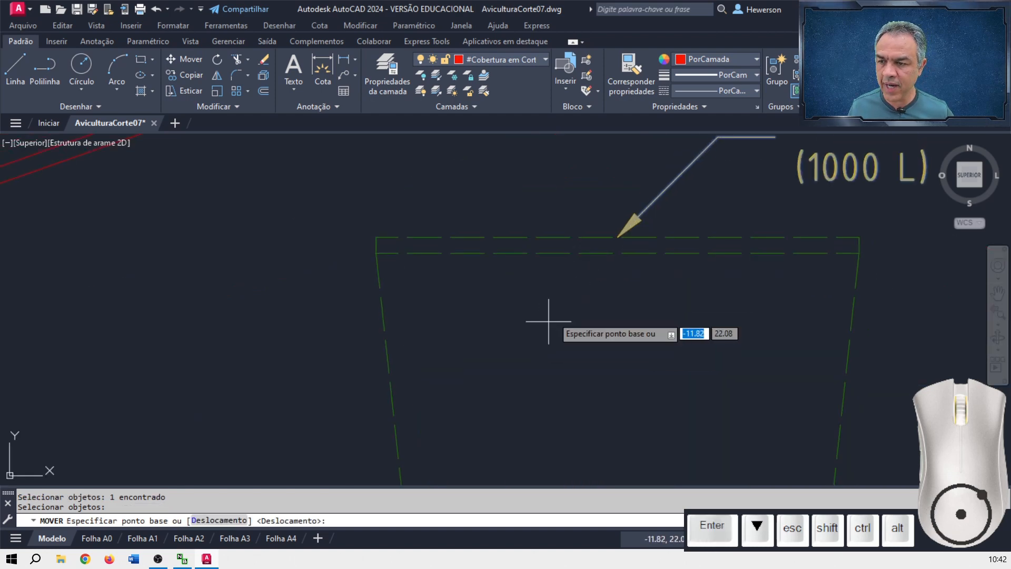
left_click(616, 236)
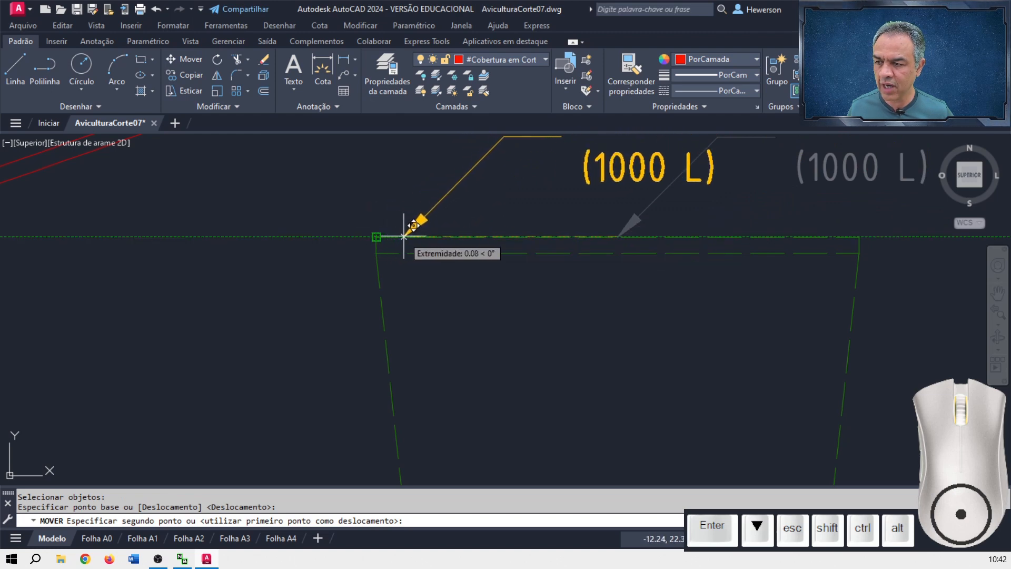
left_click(442, 237)
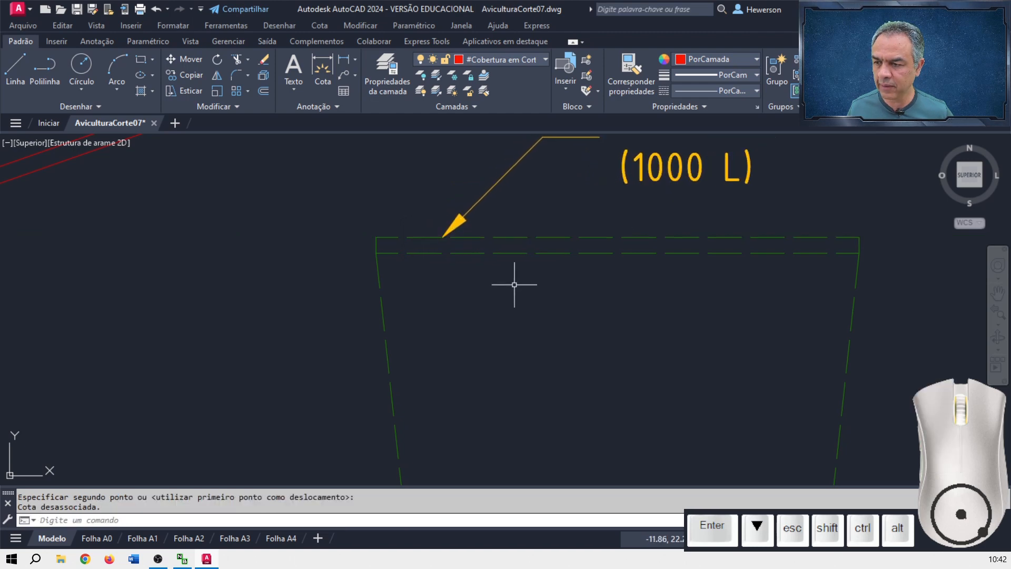
Make #Cotas the current layer and check that the dimension style is Executiva 1-50.
middle_click(545, 306)
middle_click(546, 305)
scroll(417, 213, "up", 4)
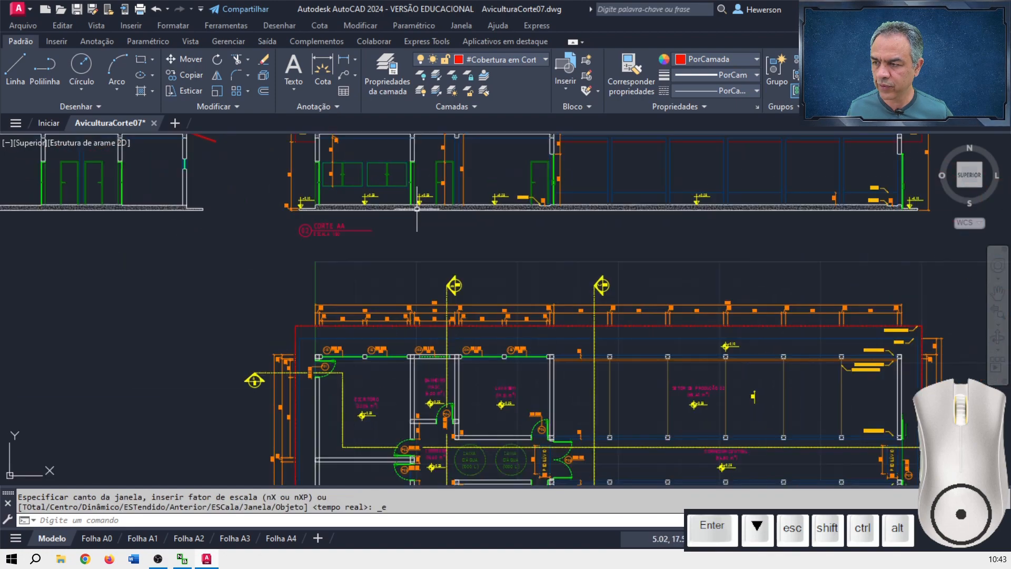
mouse_move(426, 212)
middle_mouse_down()
mouse_move(627, 384)
mouse_move(703, 399)
middle_mouse_up()
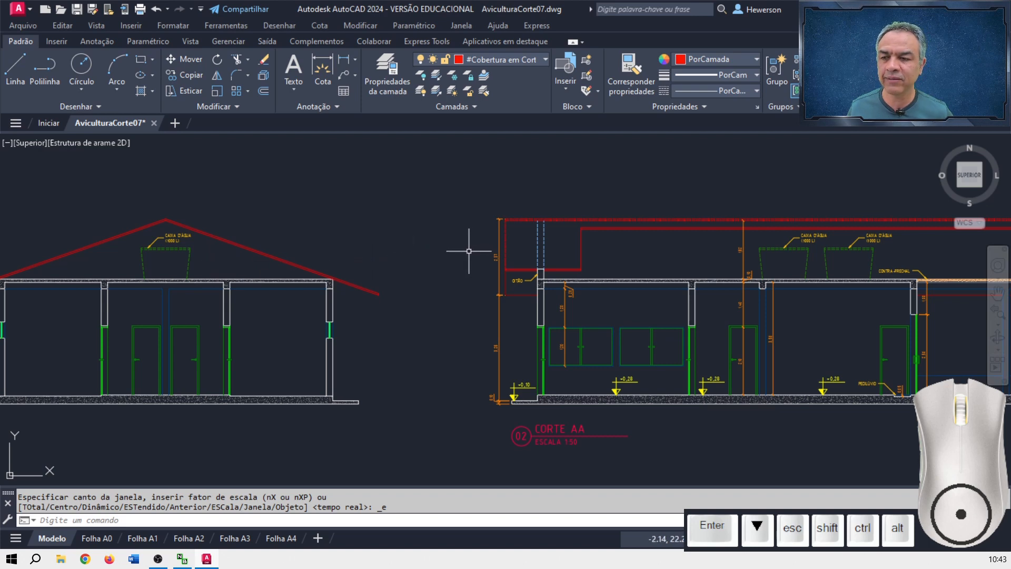
middle_click_drag(284, 267, 519, 255)
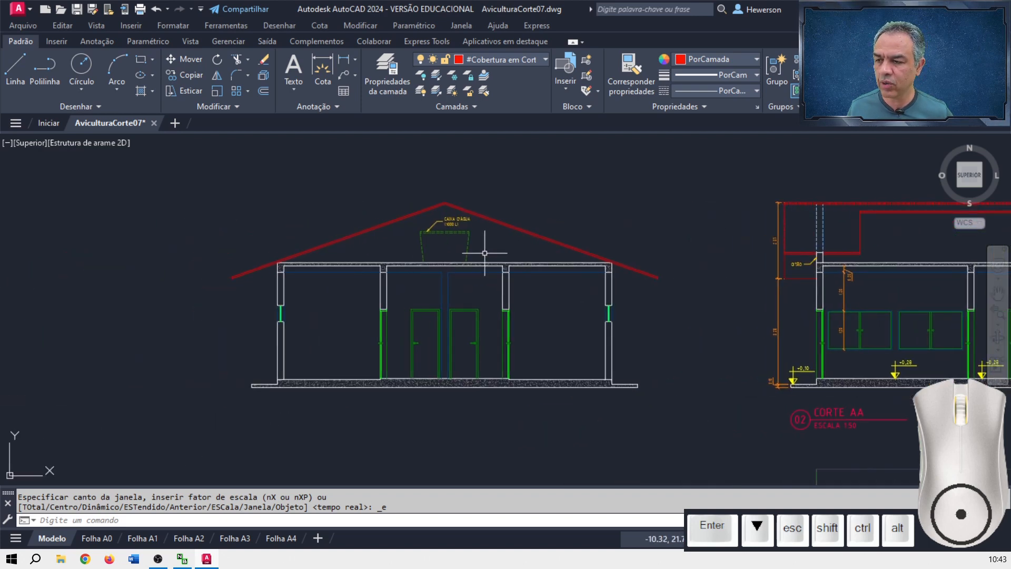
scroll(484, 253, "up", 3)
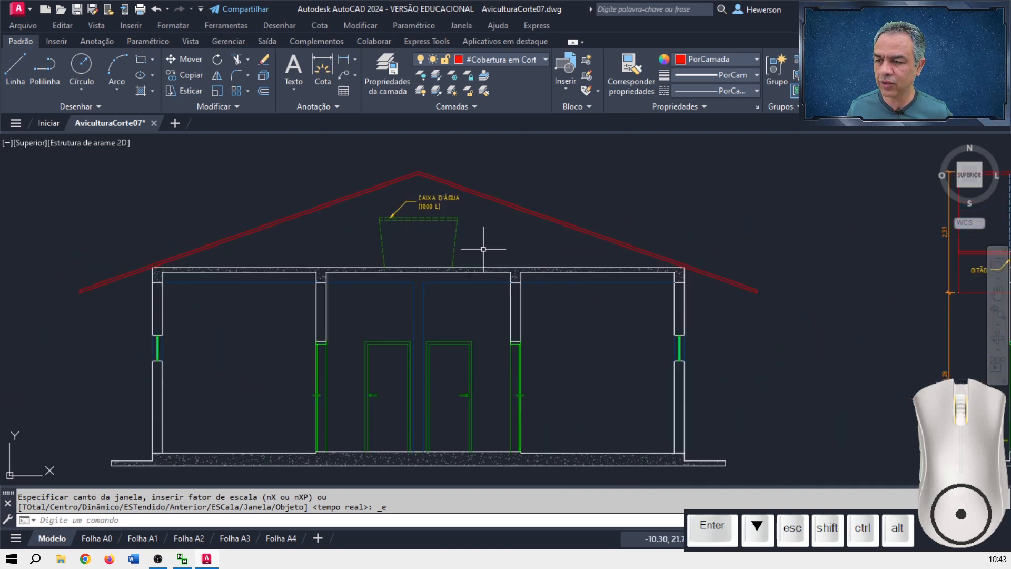
left_click(546, 60)
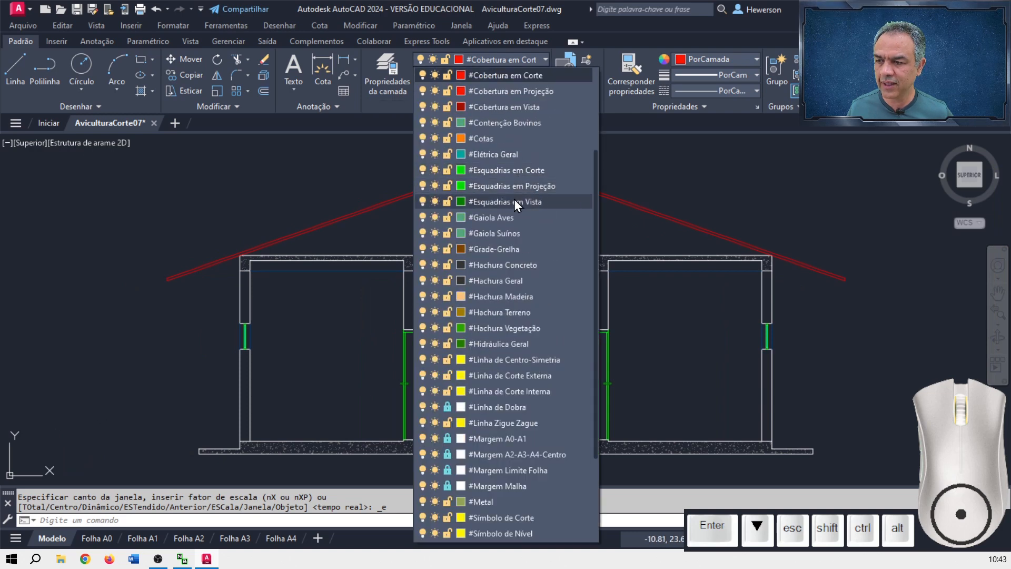
left_click(512, 137)
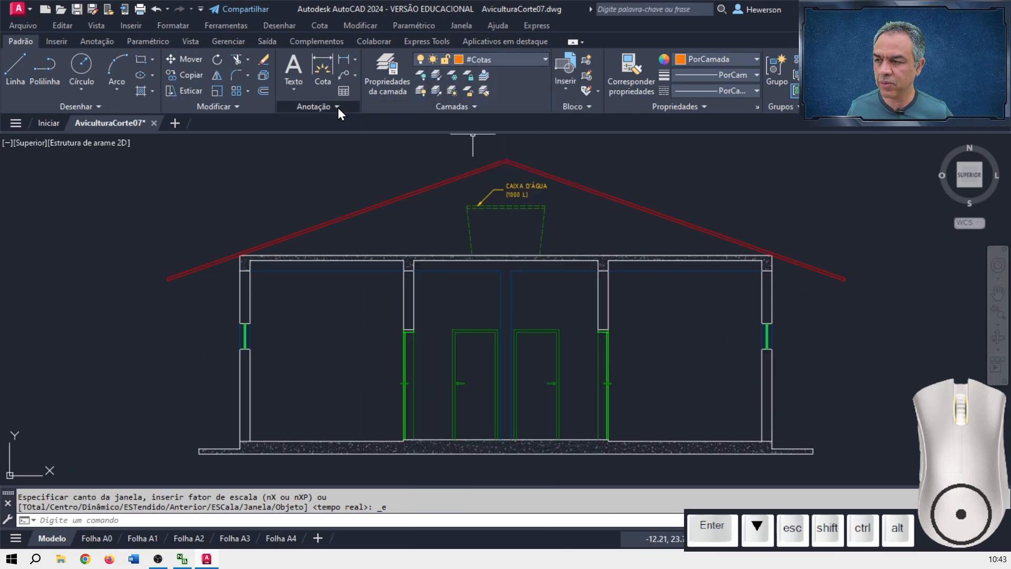
left_click(337, 107)
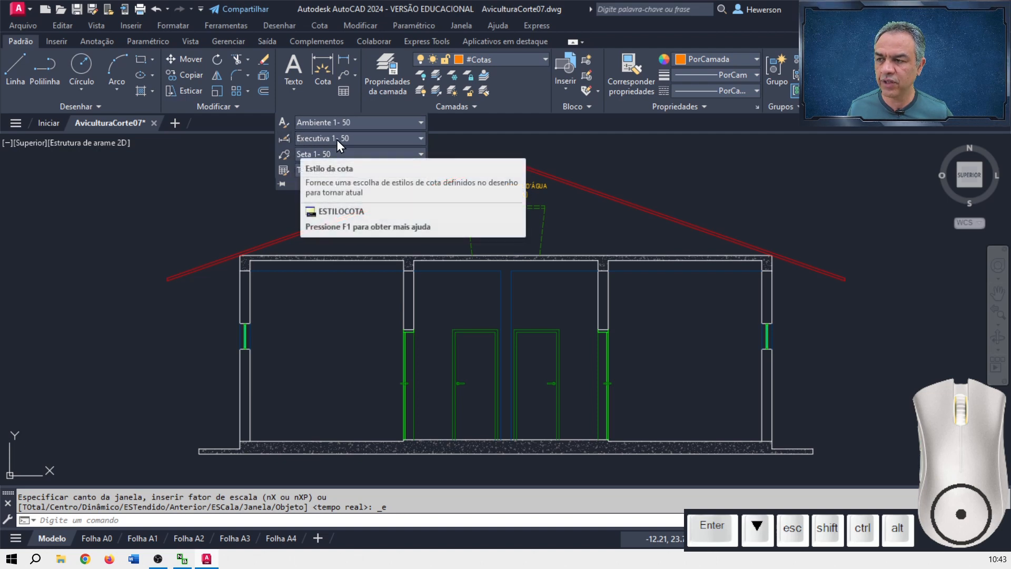
Add a vertical linear dimension from the new section's right eave end down to the top of the outer slab ledge.
left_click(347, 59)
middle_click_drag(806, 338, 606, 301)
scroll(593, 240, "up", 3)
scroll(576, 214, "up", 2)
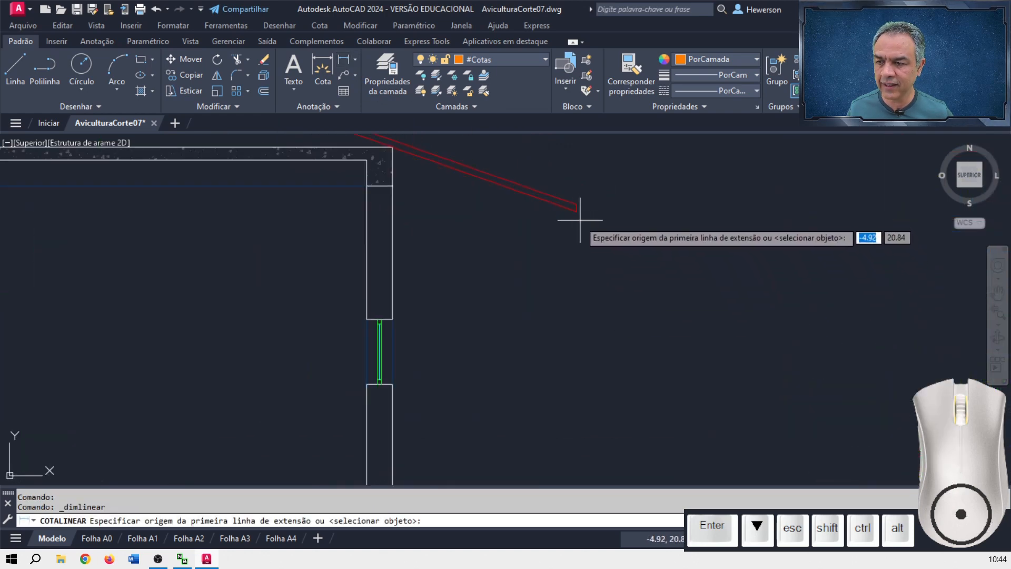
left_click(577, 211)
middle_click_drag(620, 350, 655, 140)
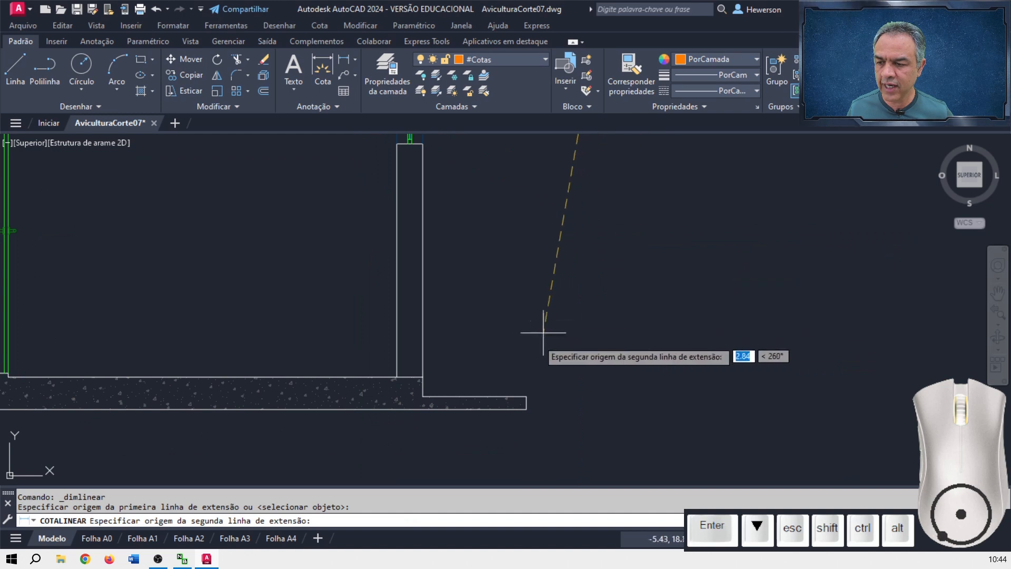
left_click(529, 381)
scroll(543, 363, "down", 4)
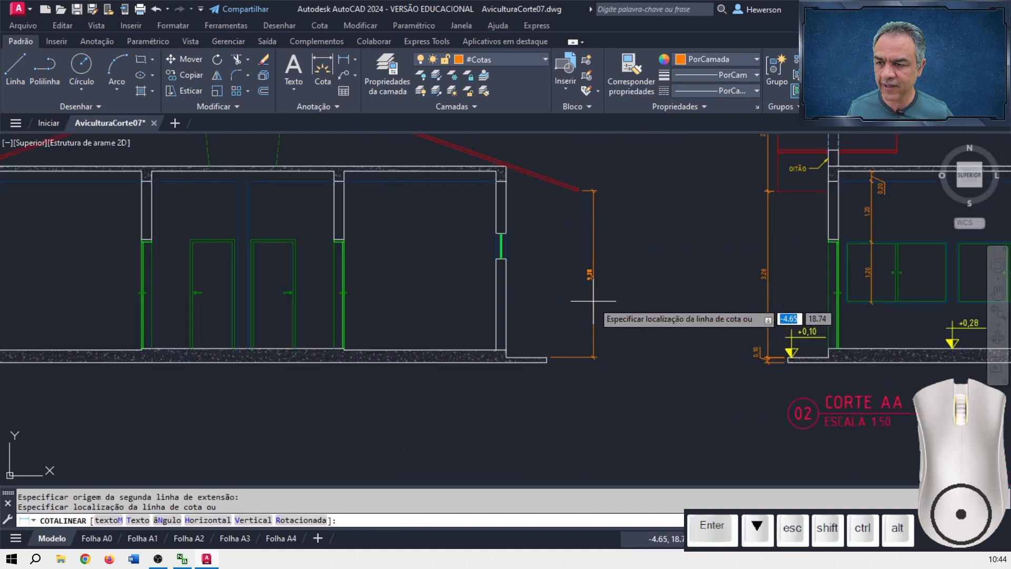
scroll(590, 301, "up", 1)
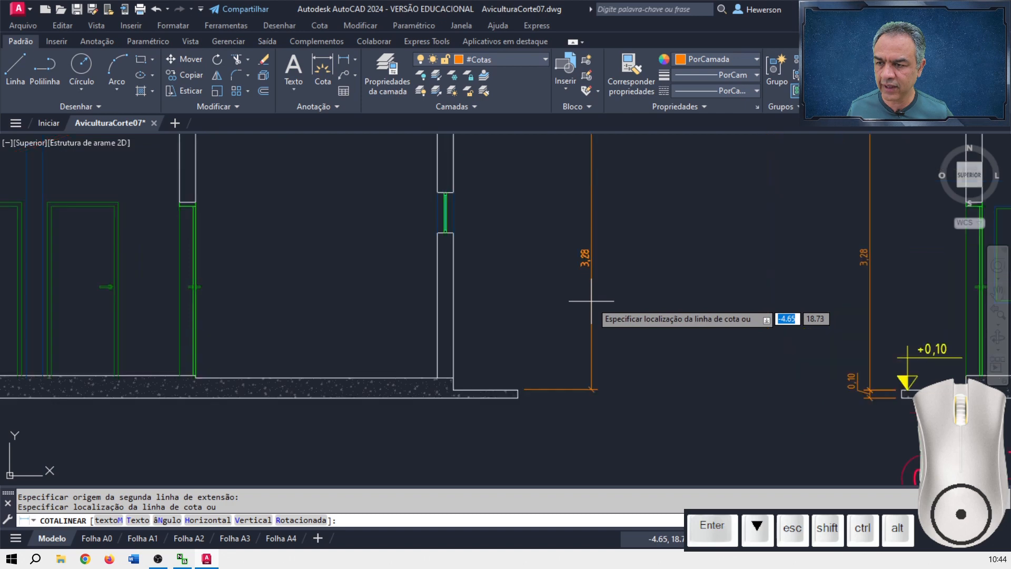
scroll(582, 355, "up", 1)
left_click(578, 367)
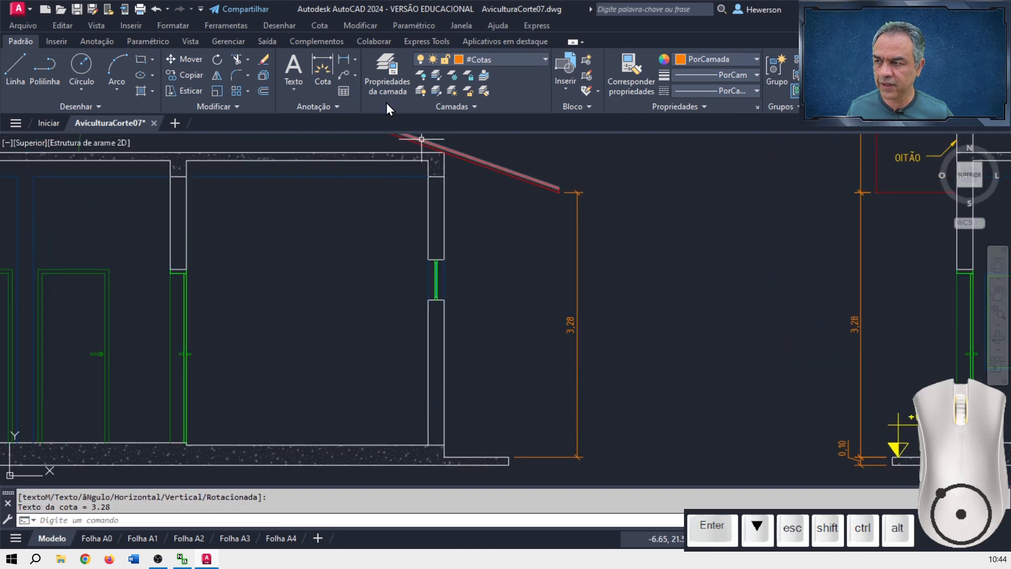
Continue the vertical dimension down to the underside of the outer slab ledge at the new section's right end.
left_click(323, 24)
left_click(377, 191)
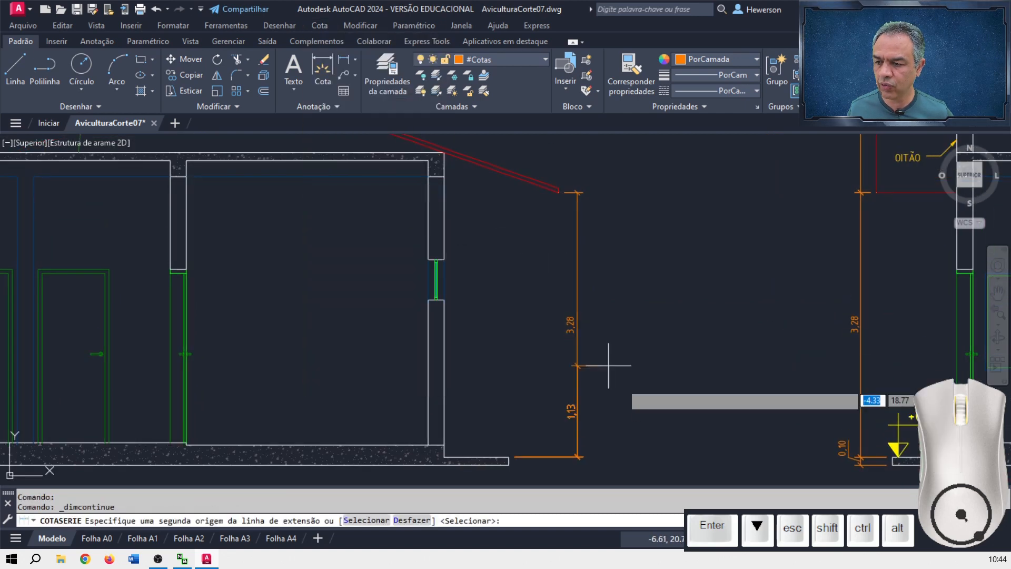
middle_click_drag(585, 463, 591, 327)
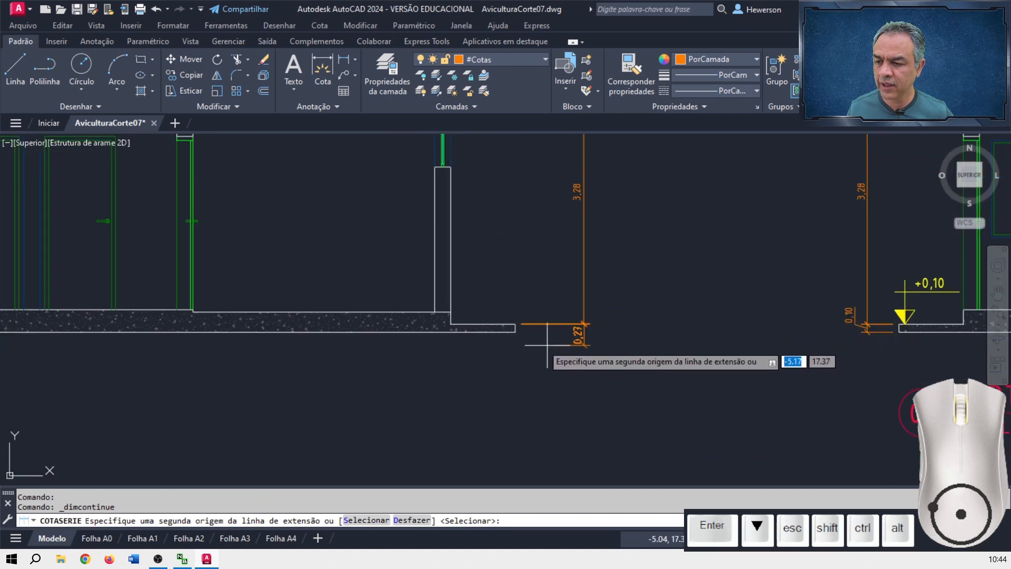
scroll(547, 345, "up", 4)
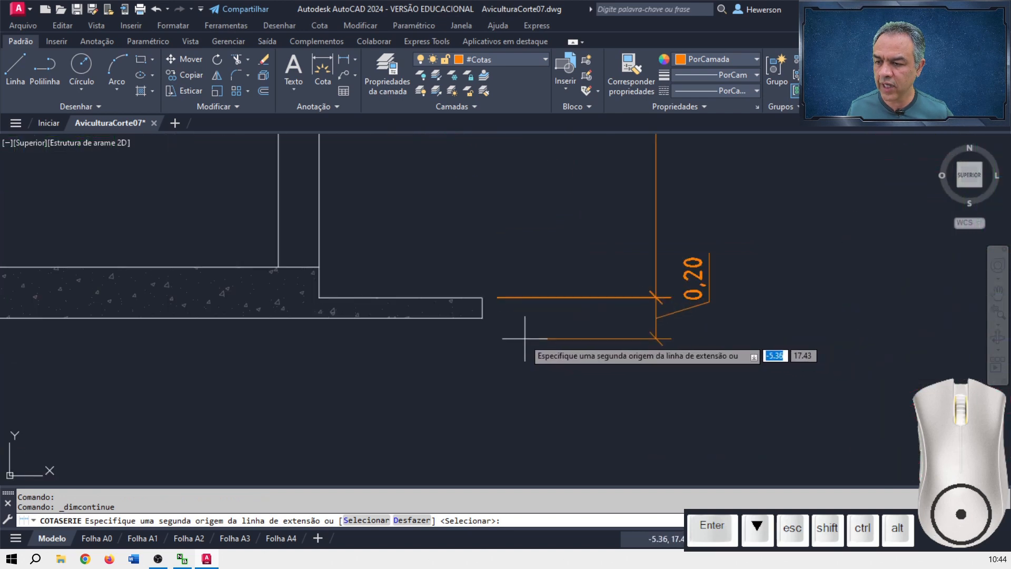
left_click(483, 318)
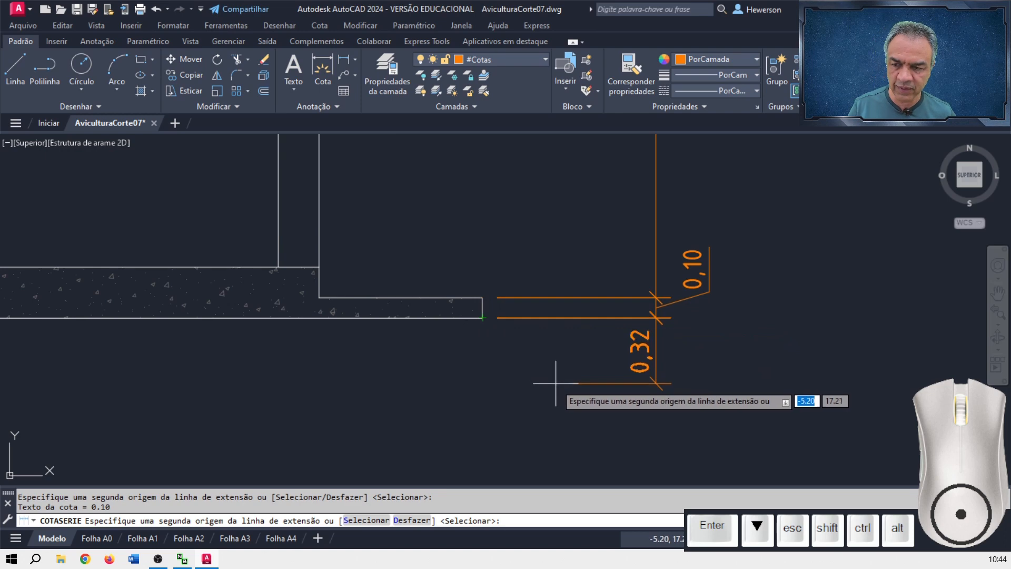
key("Return")
key("Return")
Erase the vertical dimensions at the left end of Corte AA, covering the eave height, slab ledge and roof height.
scroll(654, 338, "down", 6)
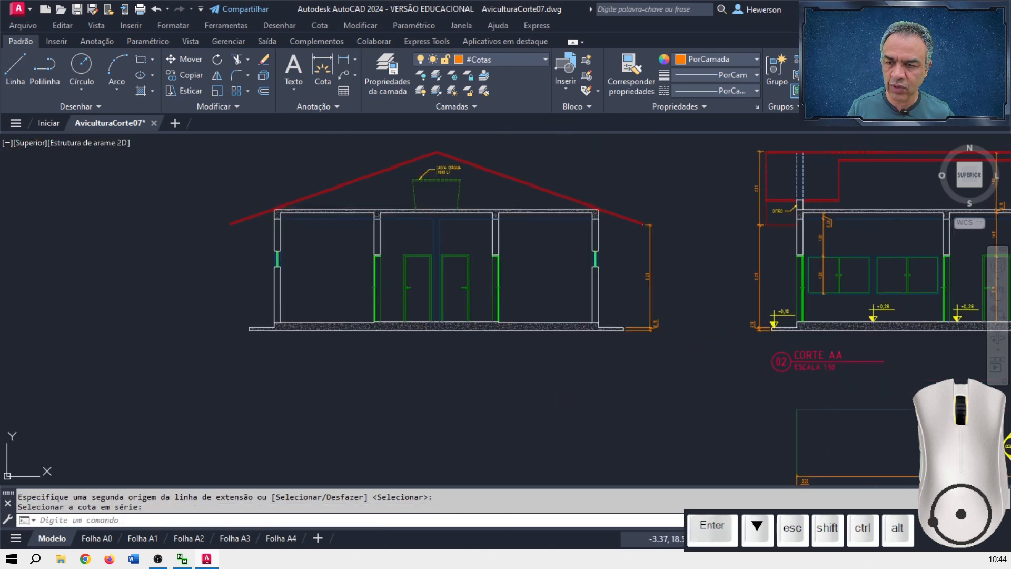
scroll(627, 315, "up", 2)
left_click(719, 262)
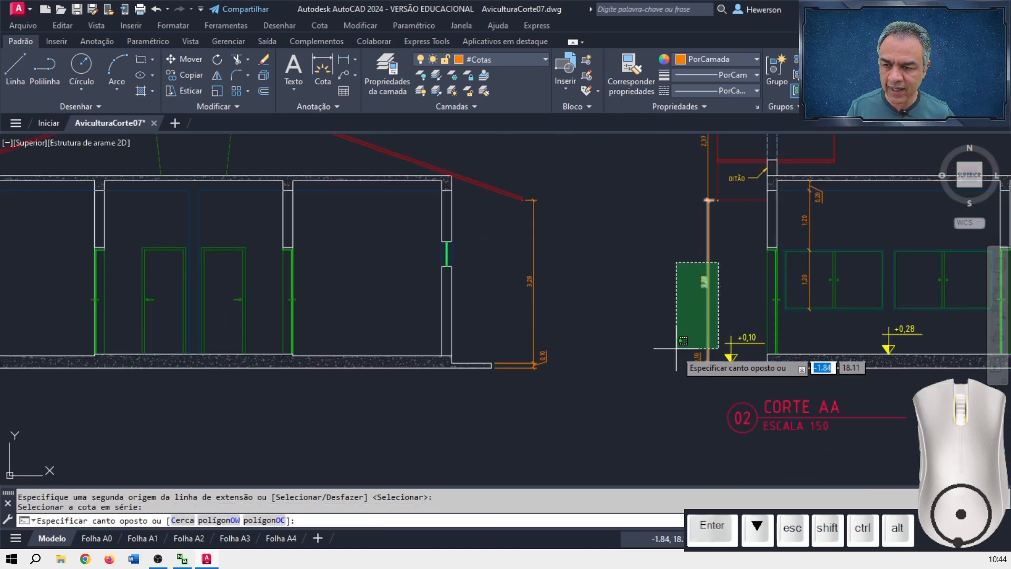
left_click(671, 362)
key("Delete")
scroll(697, 246, "up", 2)
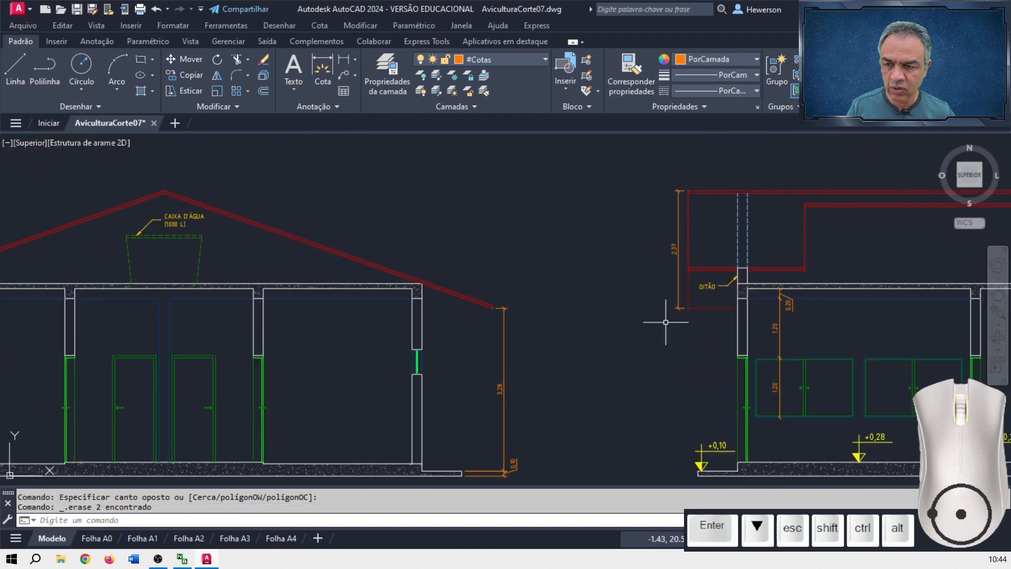
left_click(689, 268)
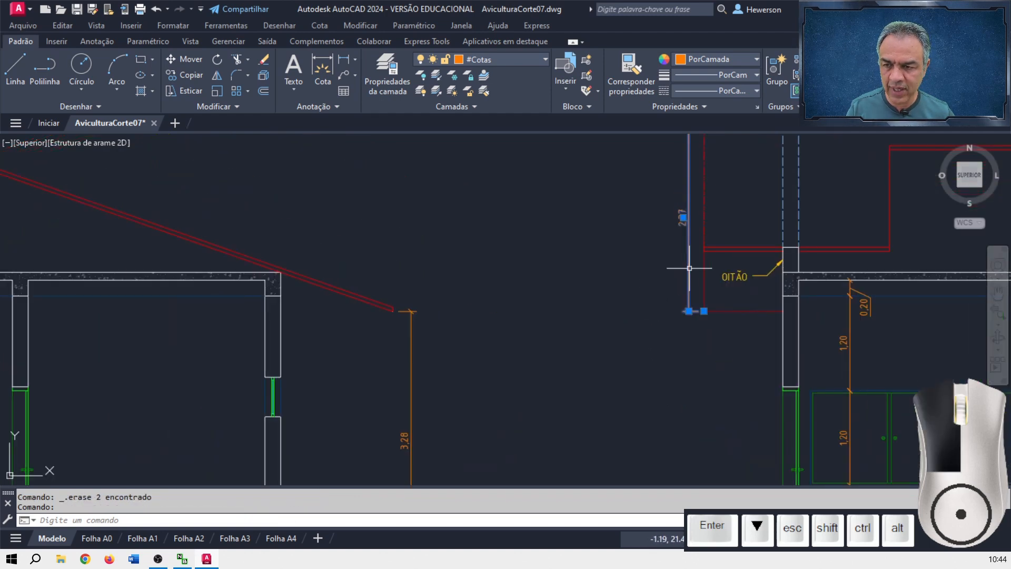
scroll(706, 217, "down", 3)
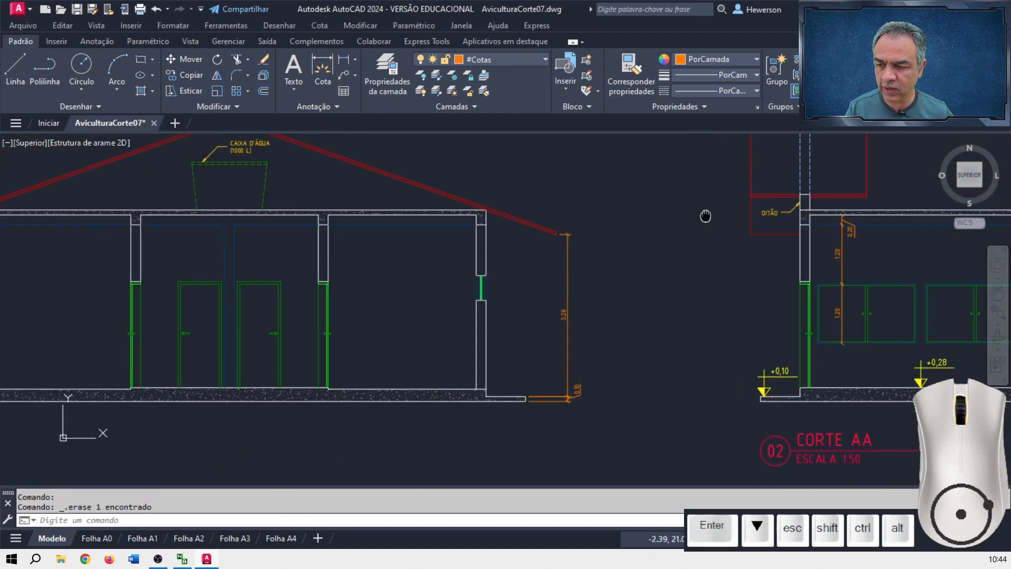
Add a horizontal linear dimension from the new section's right eave end to the outer face of the right wall, just below the eave.
middle_click_drag(711, 219, 740, 237)
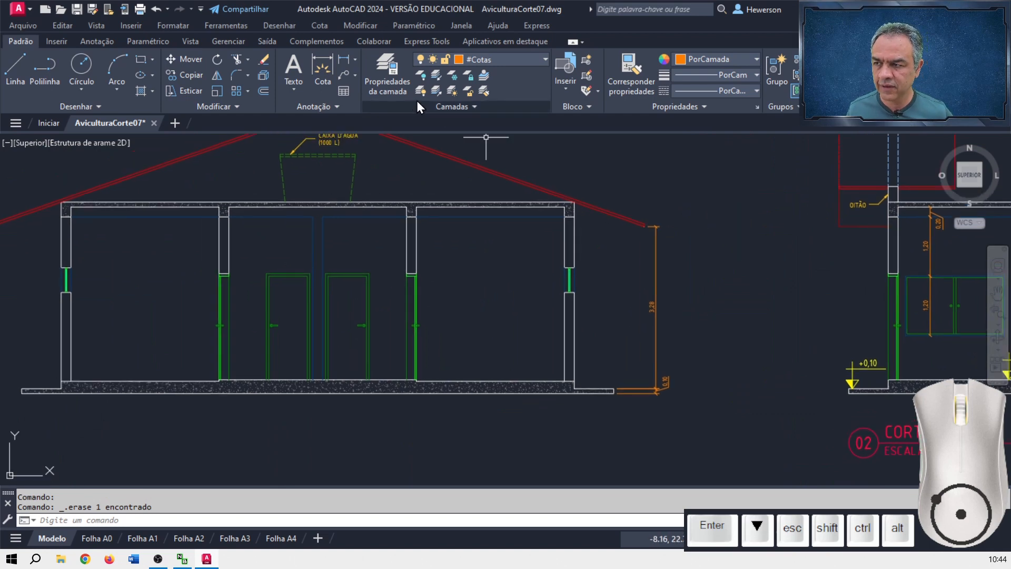
left_click(346, 62)
scroll(591, 237, "up", 3)
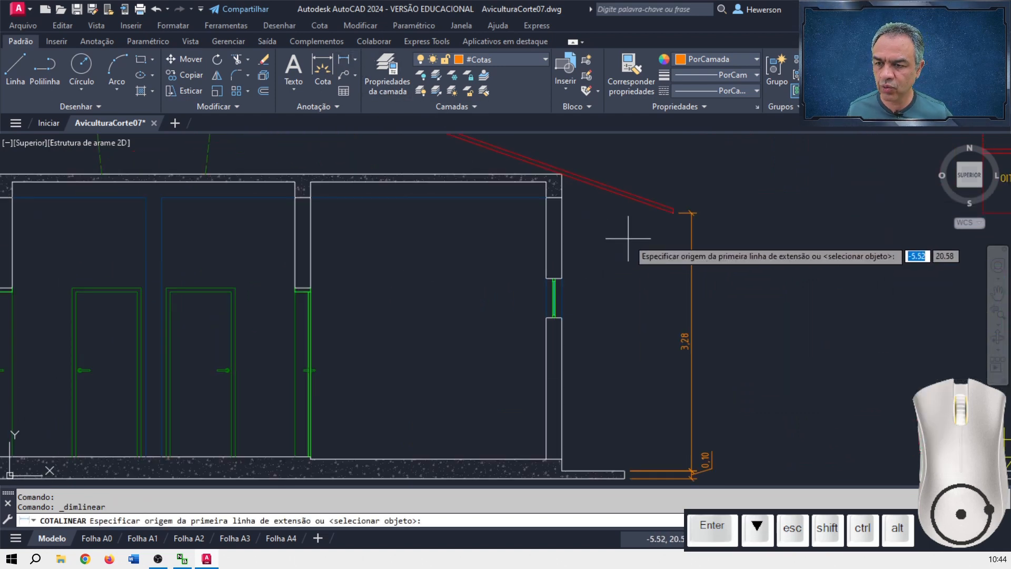
scroll(625, 232, "up", 2)
middle_click_drag(625, 233, 737, 318)
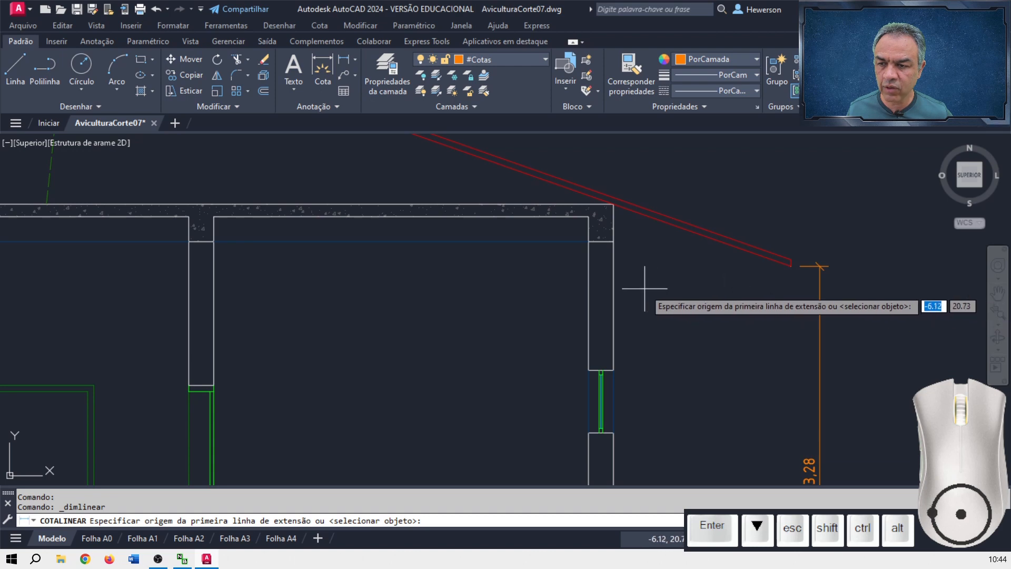
left_click(791, 266)
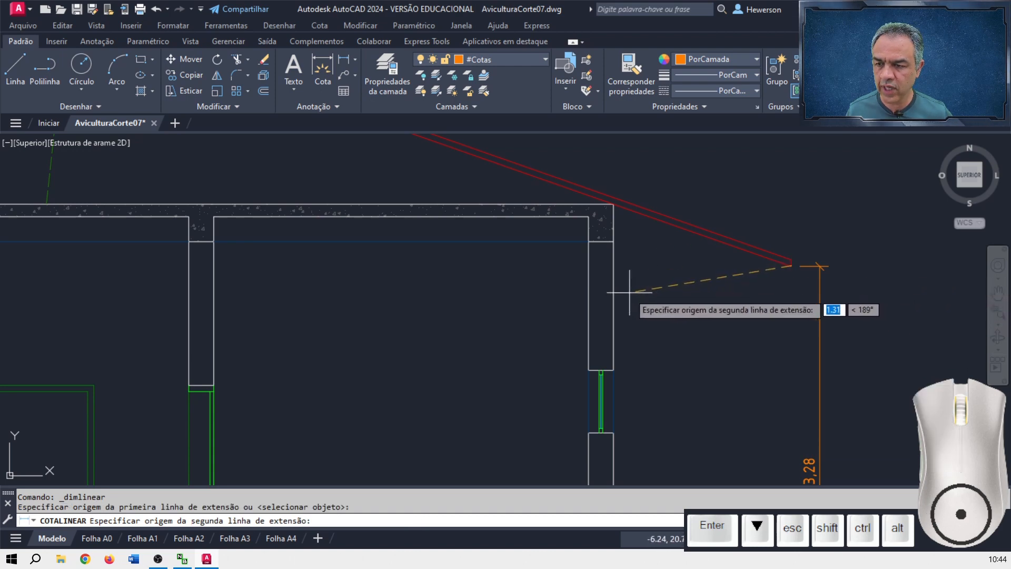
left_click(613, 306)
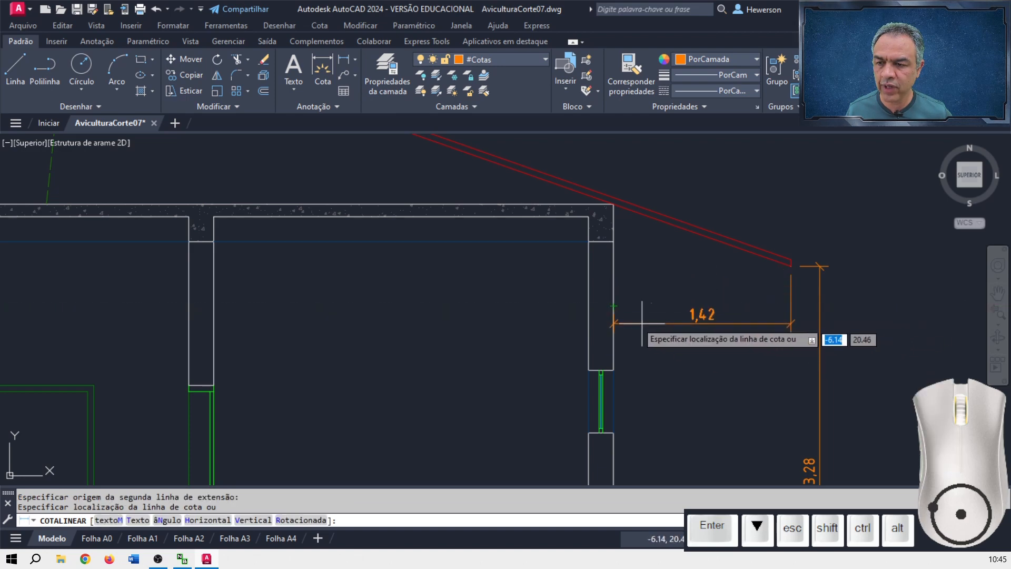
left_click(614, 306)
Add an overall vertical linear dimension from the roof ridge to the underside of the left slab ledge, placed outside the left eave.
scroll(579, 322, "down", 5)
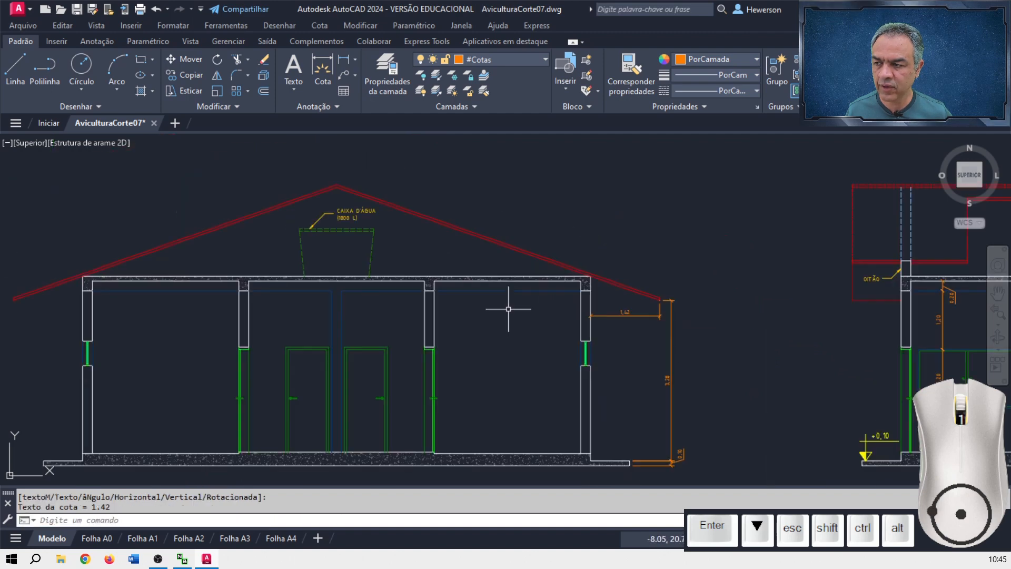
mouse_move(500, 297)
middle_mouse_down()
mouse_move(687, 291)
mouse_move(746, 278)
middle_mouse_up()
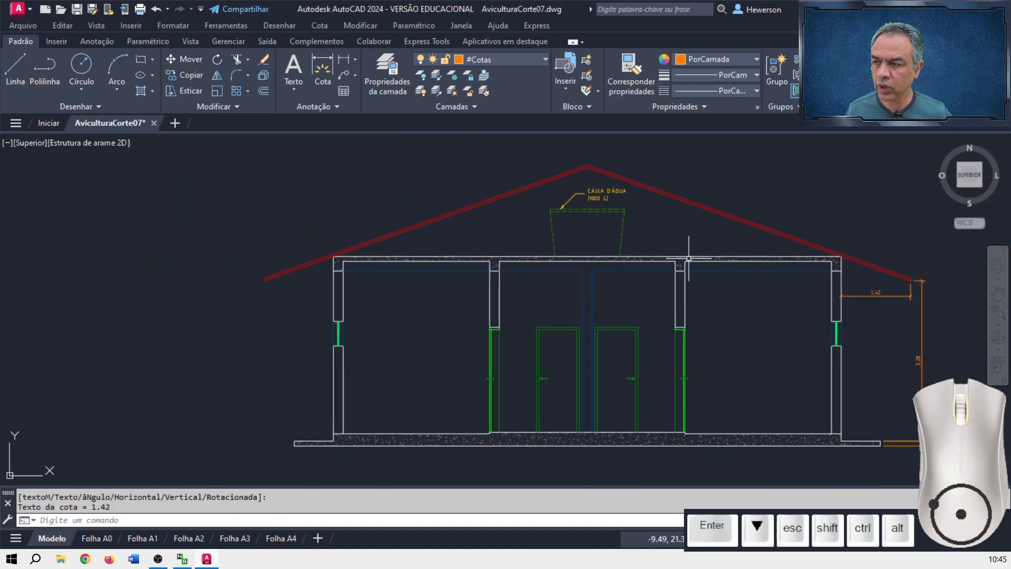
left_click(343, 59)
scroll(595, 144, "up", 2)
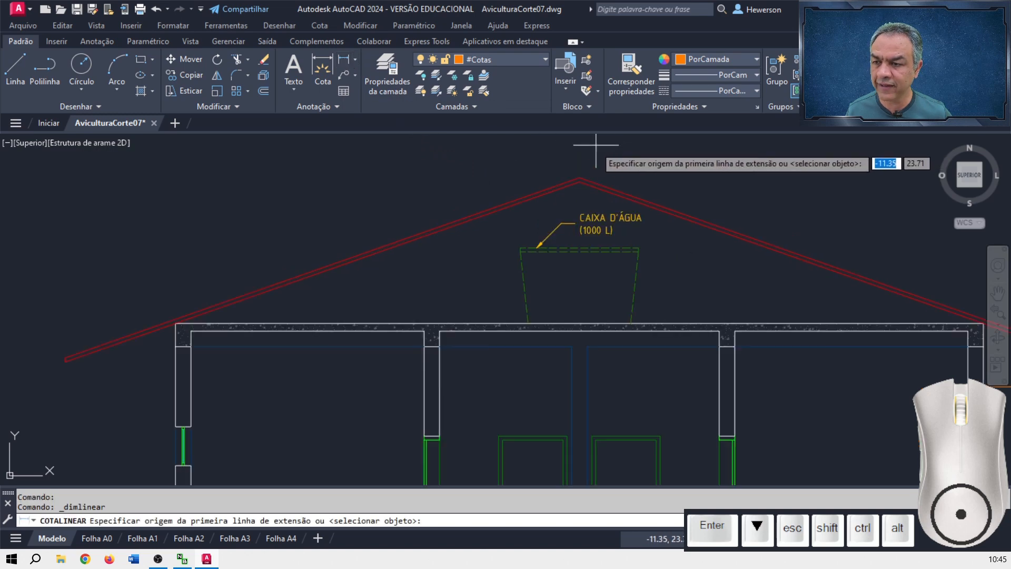
left_click(579, 180)
scroll(348, 285, "down", 4)
scroll(492, 225, "up", 5)
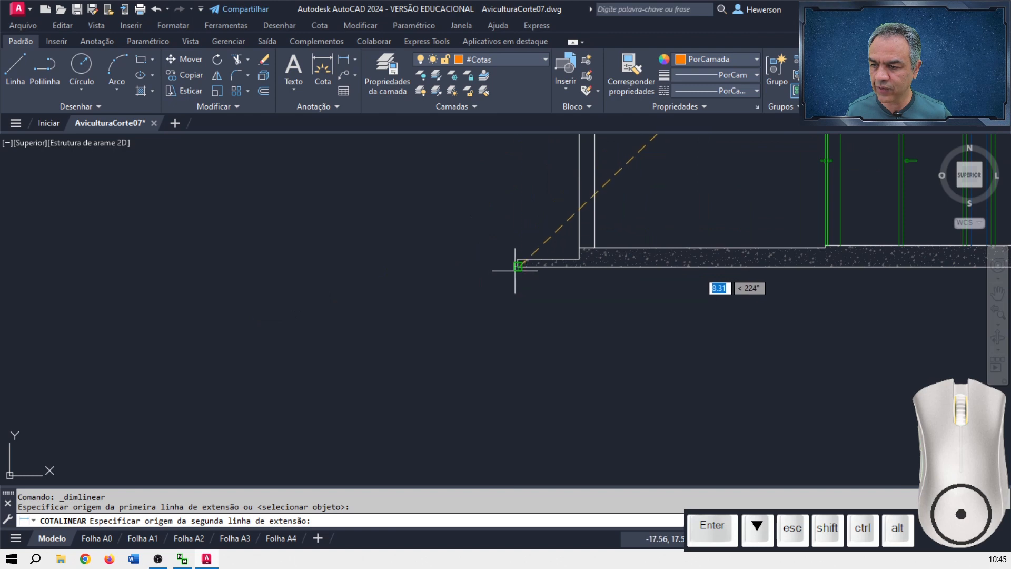
left_click(515, 268)
scroll(501, 226, "down", 5)
middle_click_drag(477, 222, 479, 314)
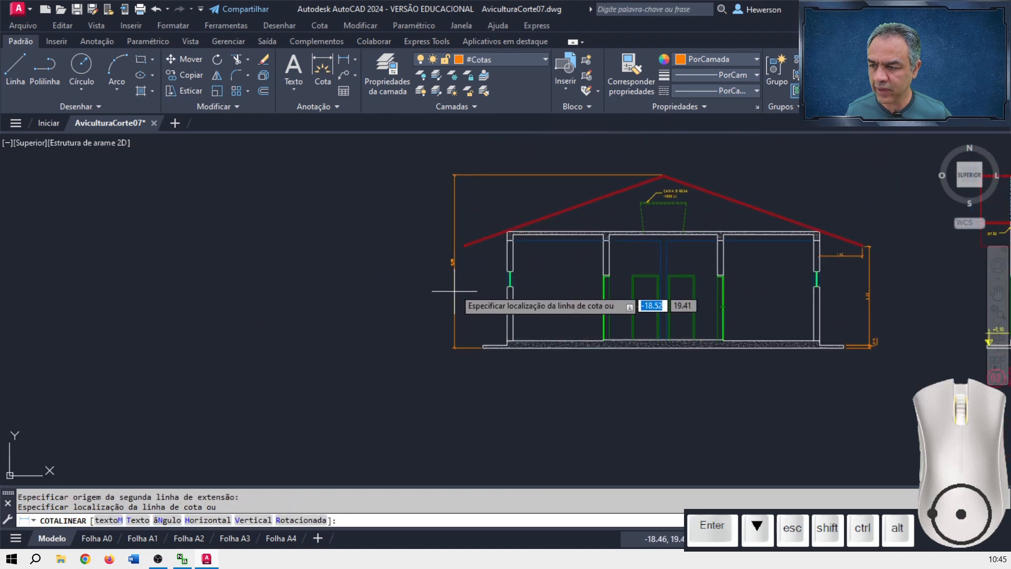
scroll(453, 263, "up", 4)
left_click(457, 255)
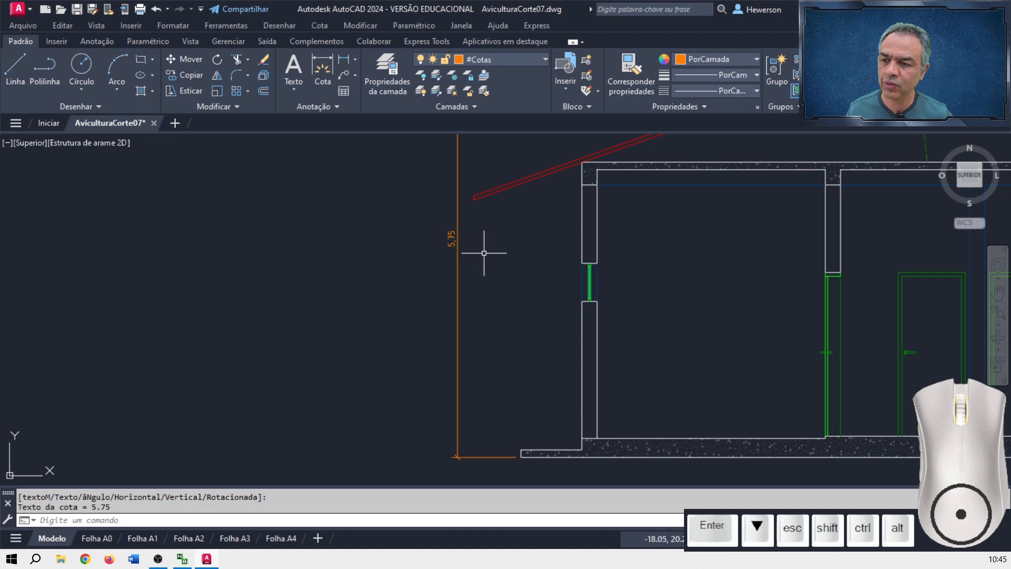
Erase the overall vertical dimension at the right end of Corte AA.
scroll(484, 253, "down", 5)
scroll(801, 294, "up", 4)
mouse_move(639, 255)
middle_mouse_down()
mouse_move(473, 294)
mouse_move(204, 308)
middle_mouse_up()
left_click(790, 252)
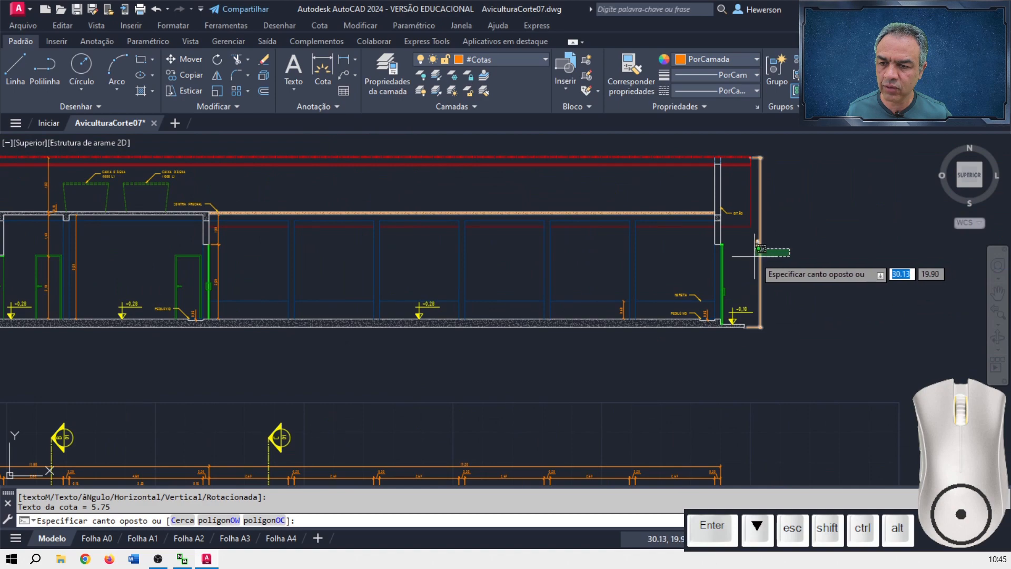
left_click(735, 231)
key("Delete")
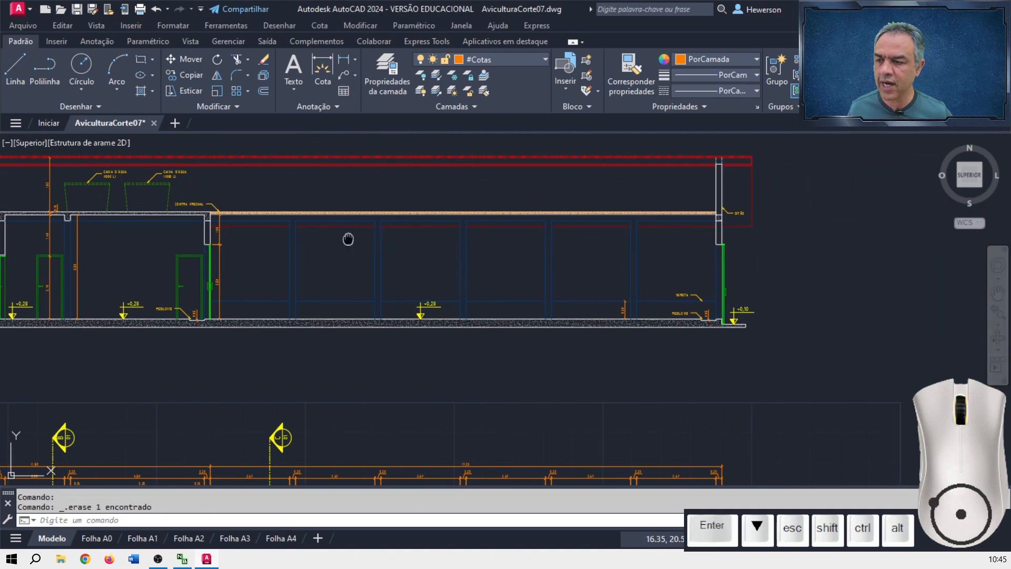
Add an aligned dimension from the right eave's lower corner to the wall's outer top corner, placed above the sloping roof.
mouse_move(350, 237)
middle_mouse_down()
mouse_move(545, 245)
mouse_move(589, 297)
middle_mouse_up()
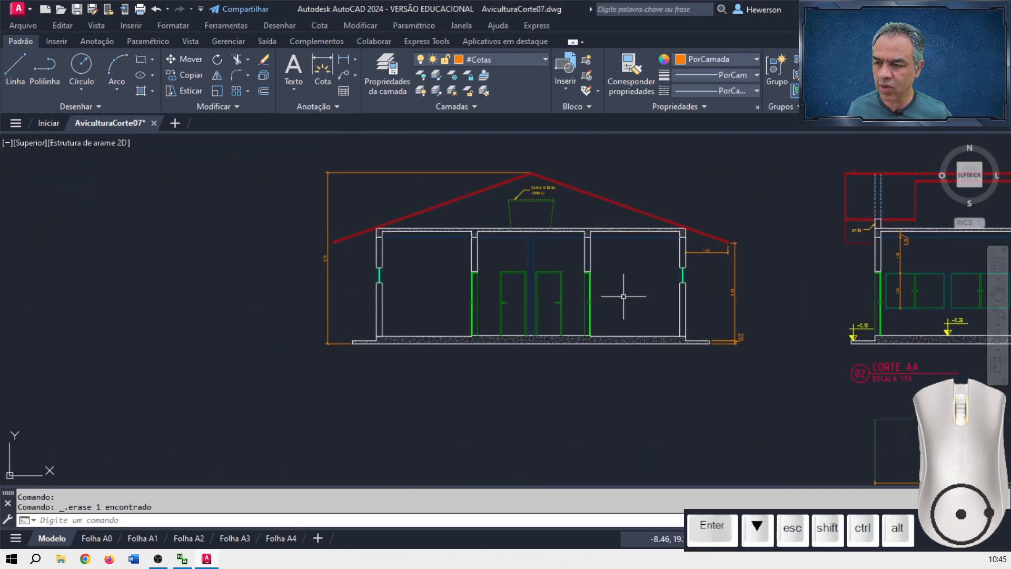
scroll(642, 243, "up", 4)
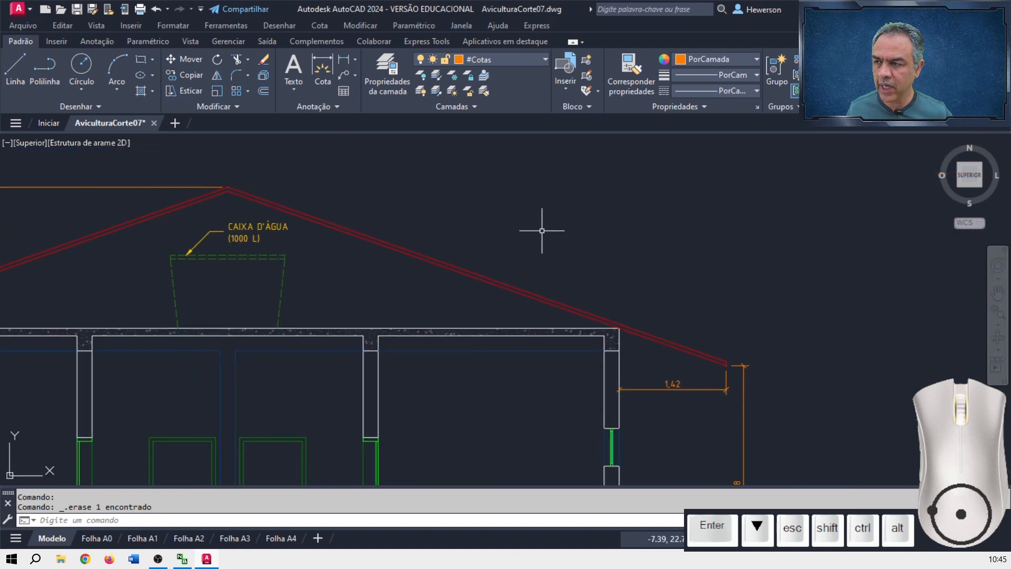
left_click(355, 59)
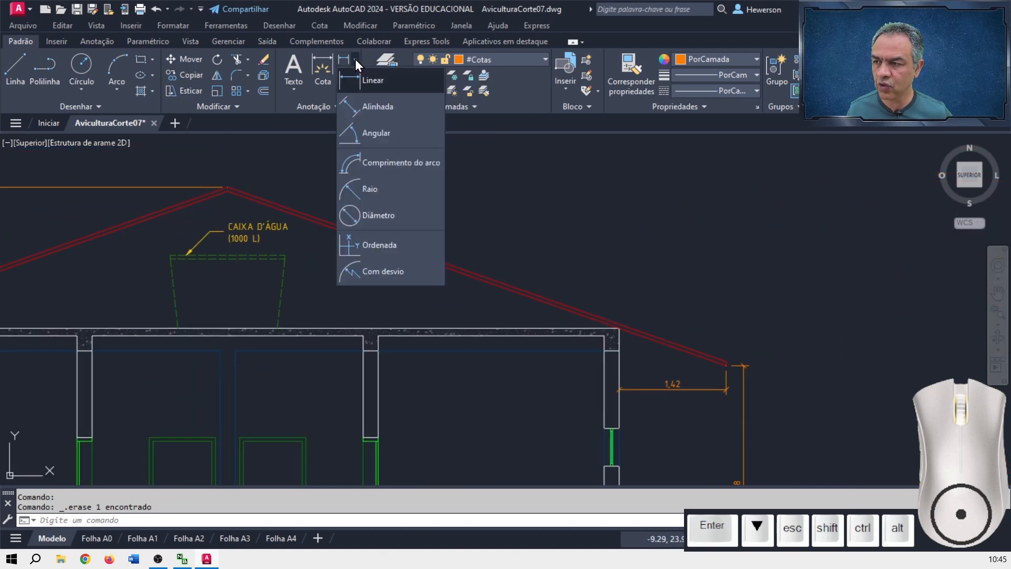
left_click(378, 107)
scroll(620, 226, "up", 5)
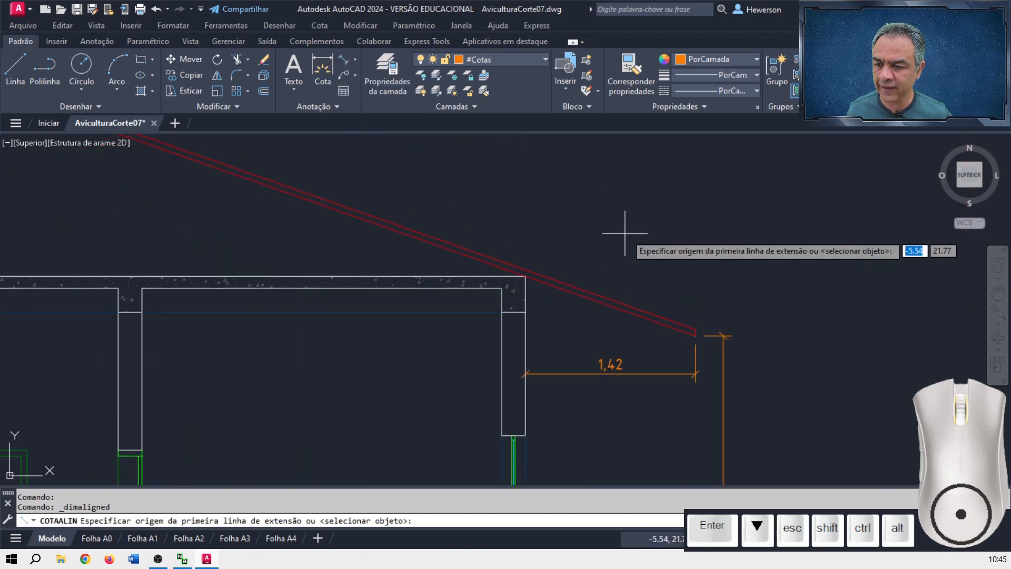
scroll(726, 266, "up", 2)
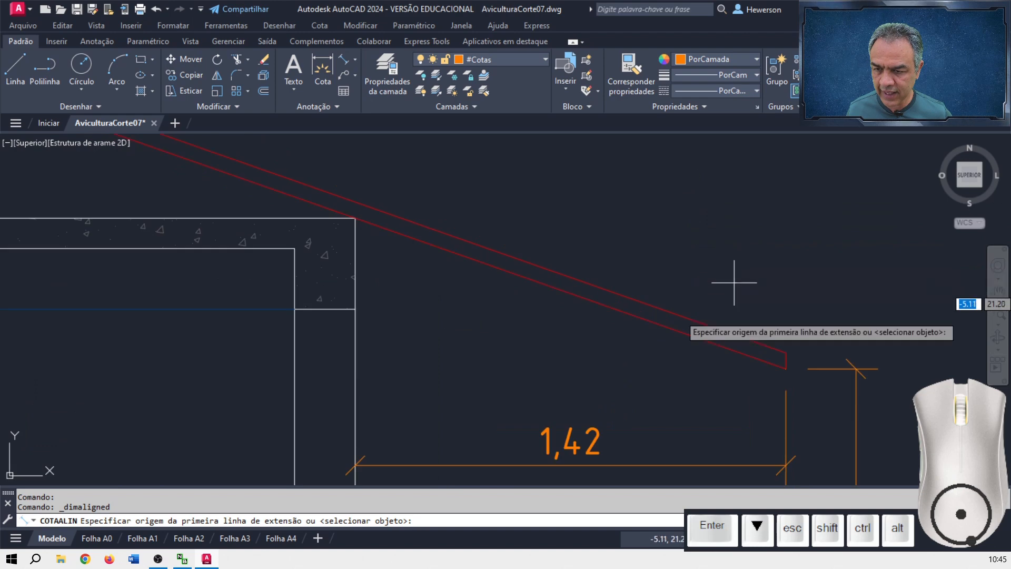
left_click(786, 367)
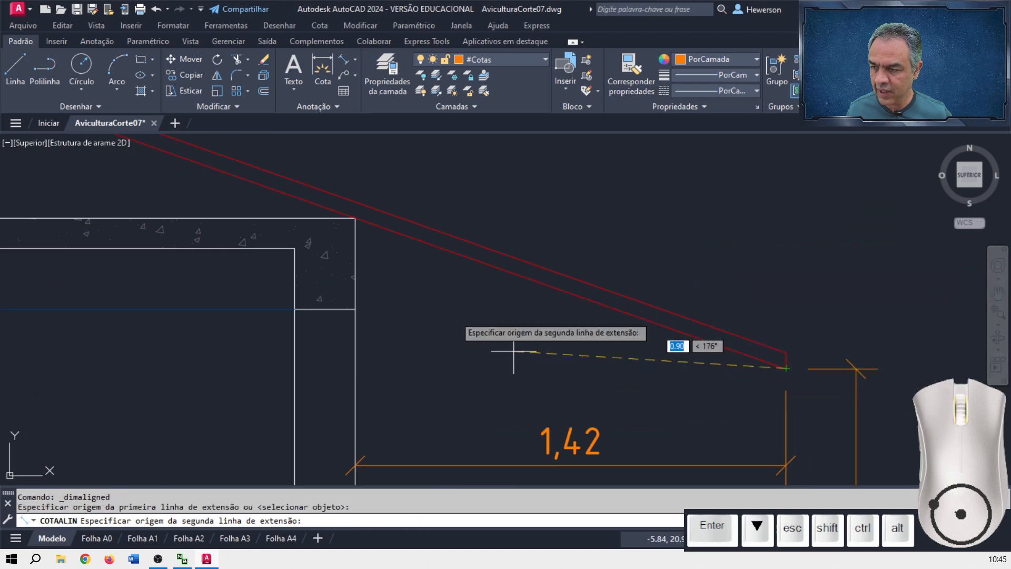
left_click(356, 218)
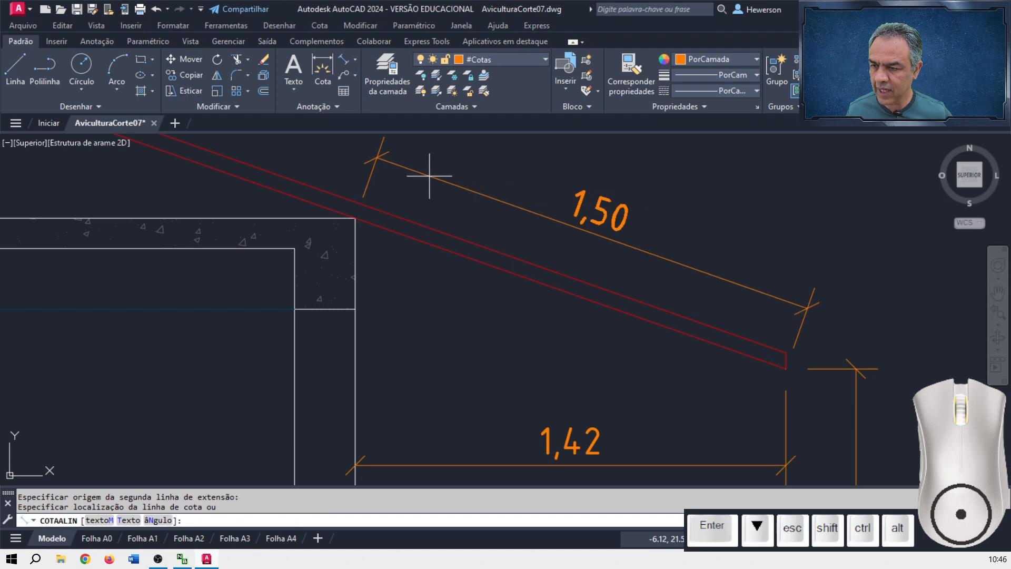
left_click(429, 175)
Add a baseline dimension from the right eave end up to the roof ridge, parallel to the aligned overhang dimension.
left_click(322, 26)
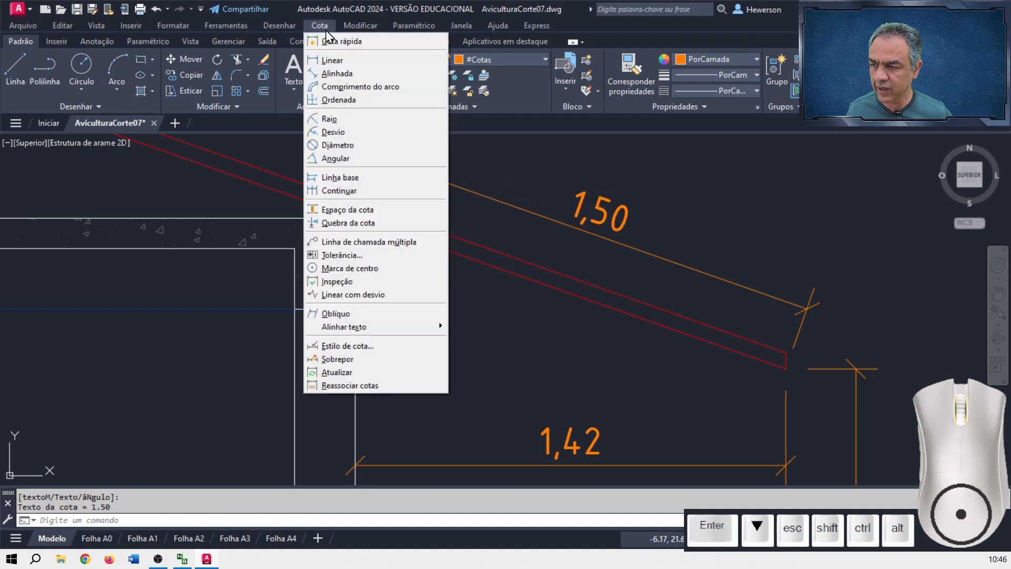
left_click(372, 179)
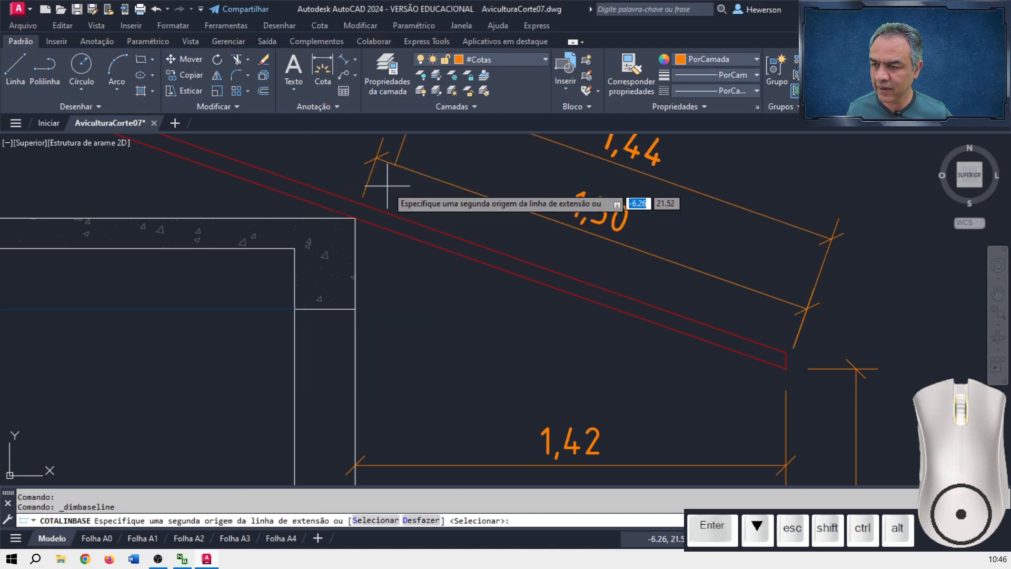
scroll(688, 399, "down", 5)
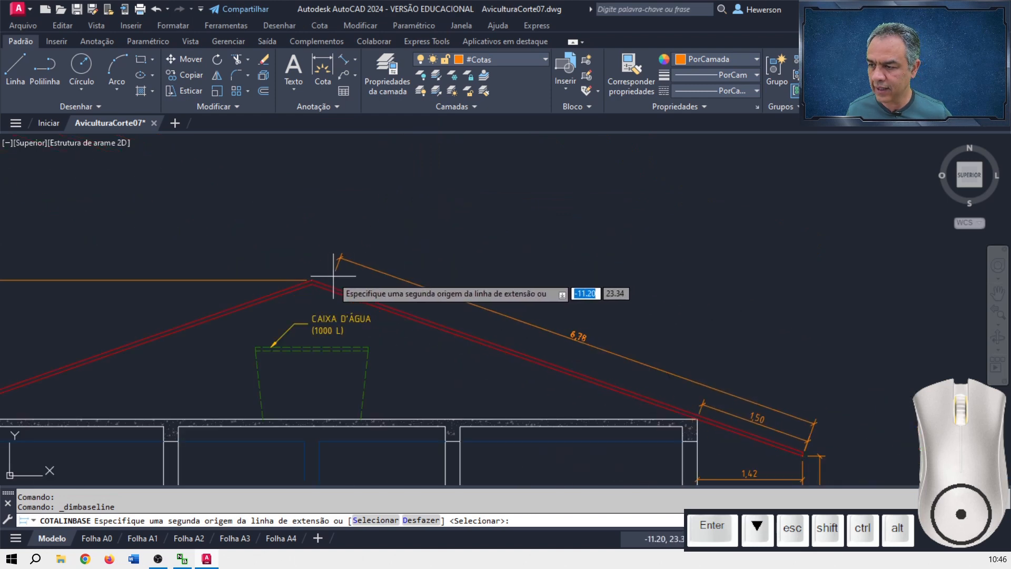
left_click(315, 281)
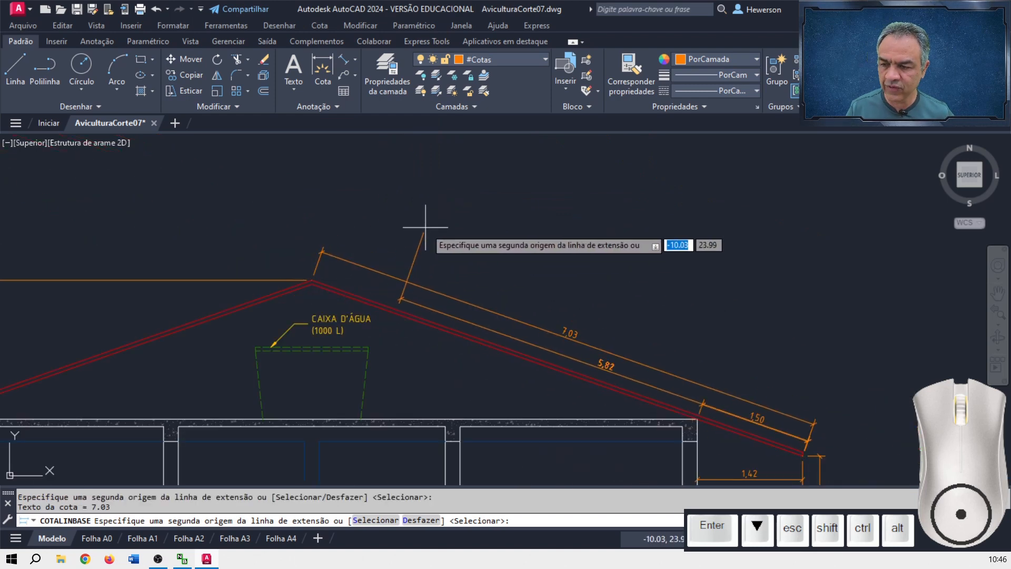
key("Return")
key("Return")
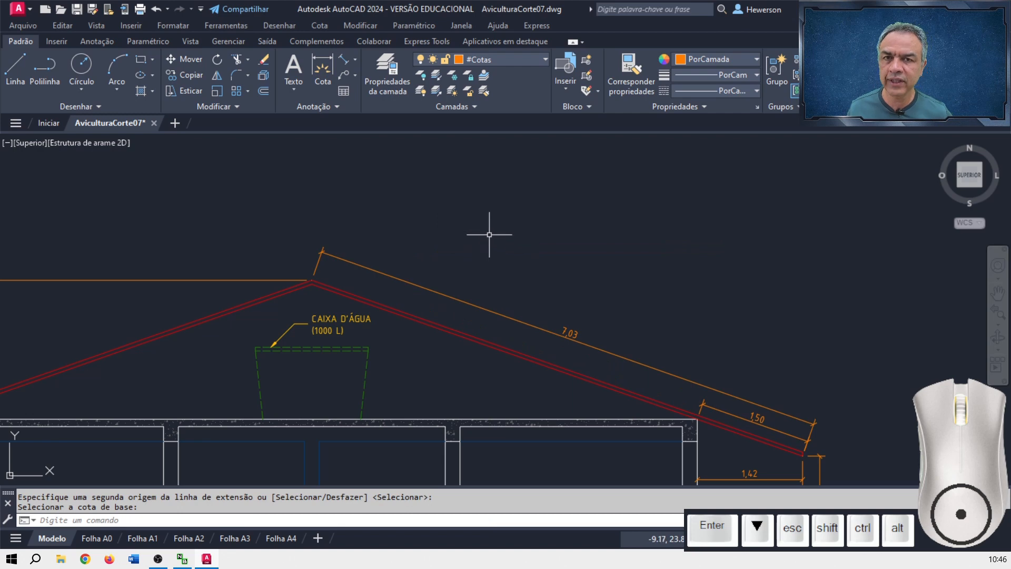
Add a vertical linear dimension from the floor to the window sill on the left wall's inner face, placed inside the left room.
left_click(356, 58)
left_click(367, 81)
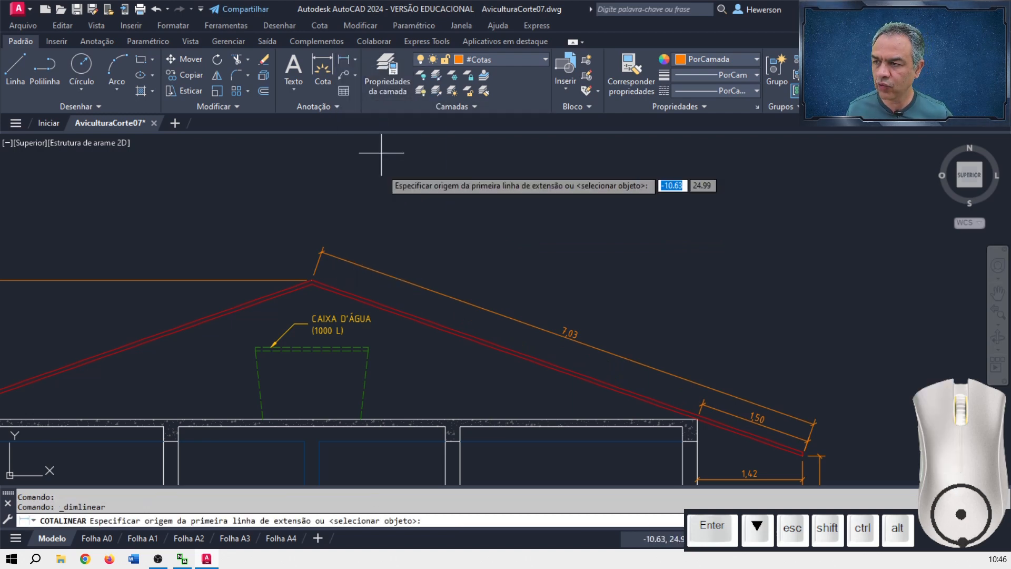
mouse_move(370, 280)
middle_mouse_down()
mouse_move(403, 235)
mouse_move(361, 253)
middle_mouse_up()
middle_click_drag(377, 311, 545, 205)
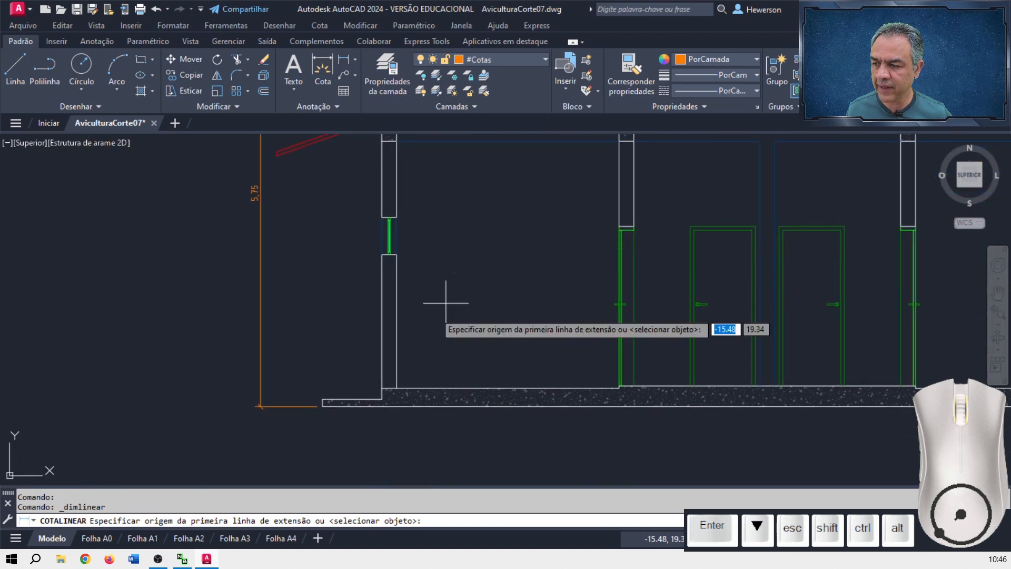
scroll(408, 324, "up", 2)
middle_click_drag(418, 316, 421, 354)
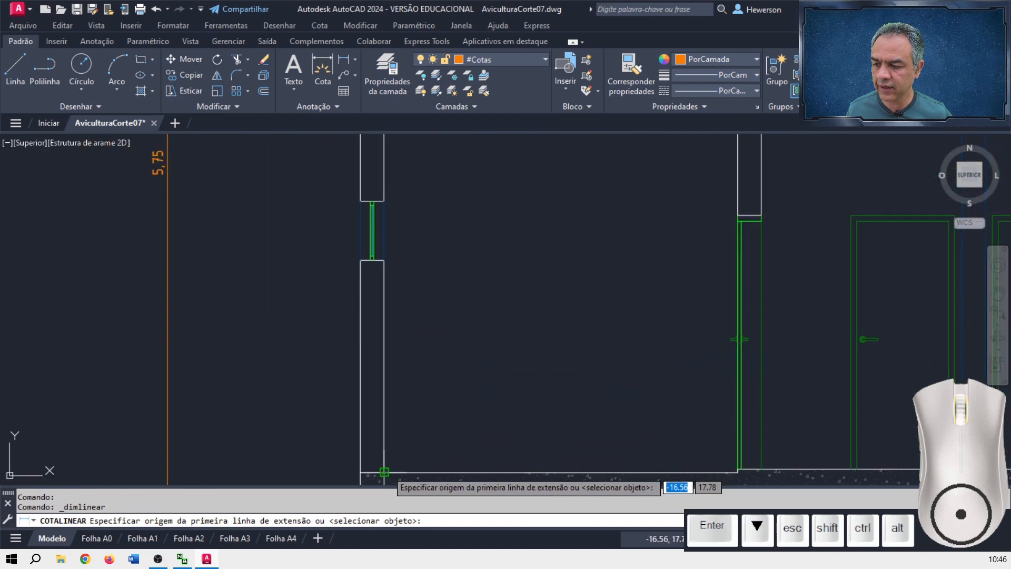
left_click(384, 471)
left_click(384, 259)
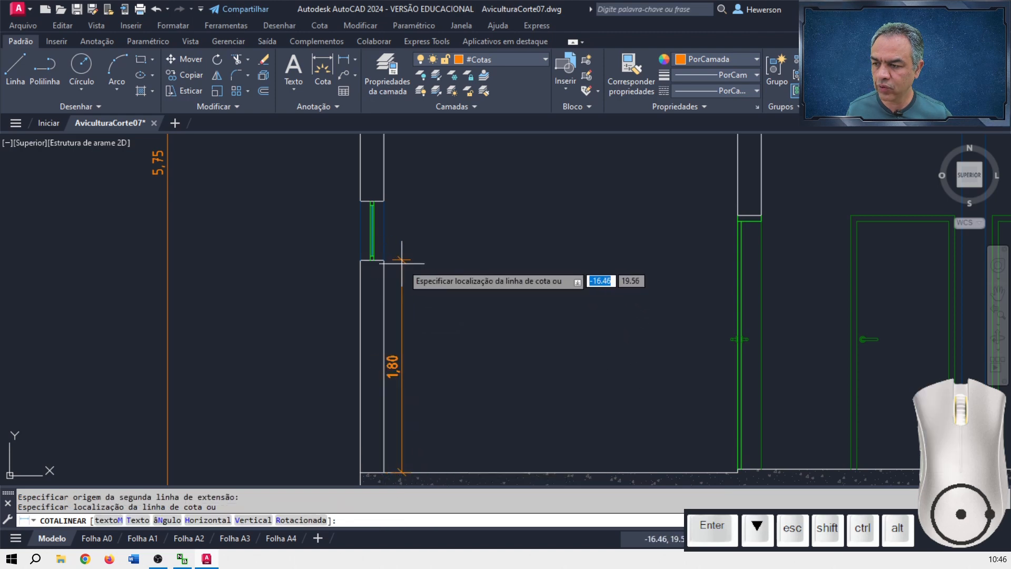
left_click(429, 270)
middle_click_drag(440, 263, 410, 235)
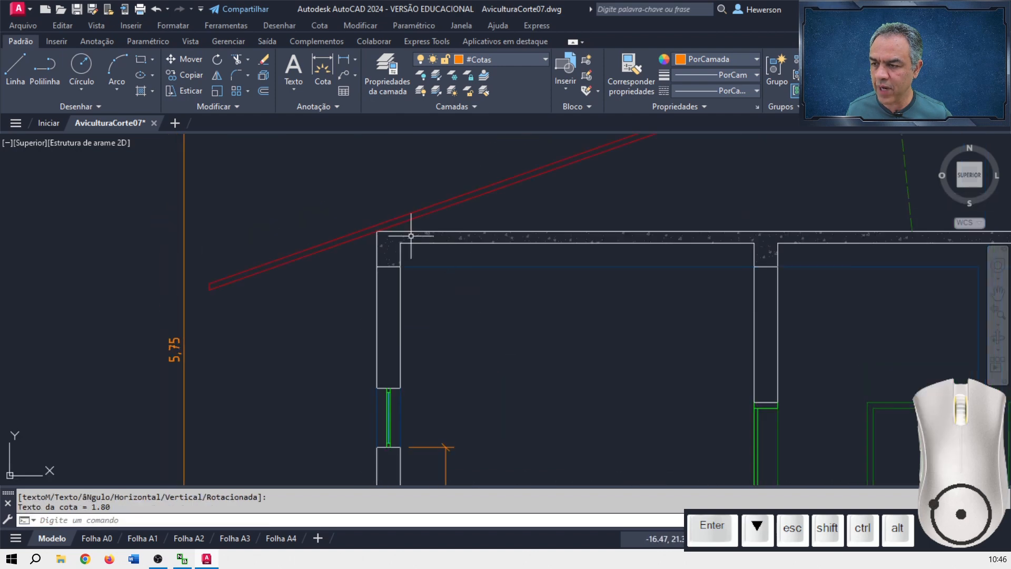
Stretch the window-sill height dimension's lower extension origin onto its dimension line, hiding the extension line along the floor.
middle_click_drag(523, 332, 512, 77)
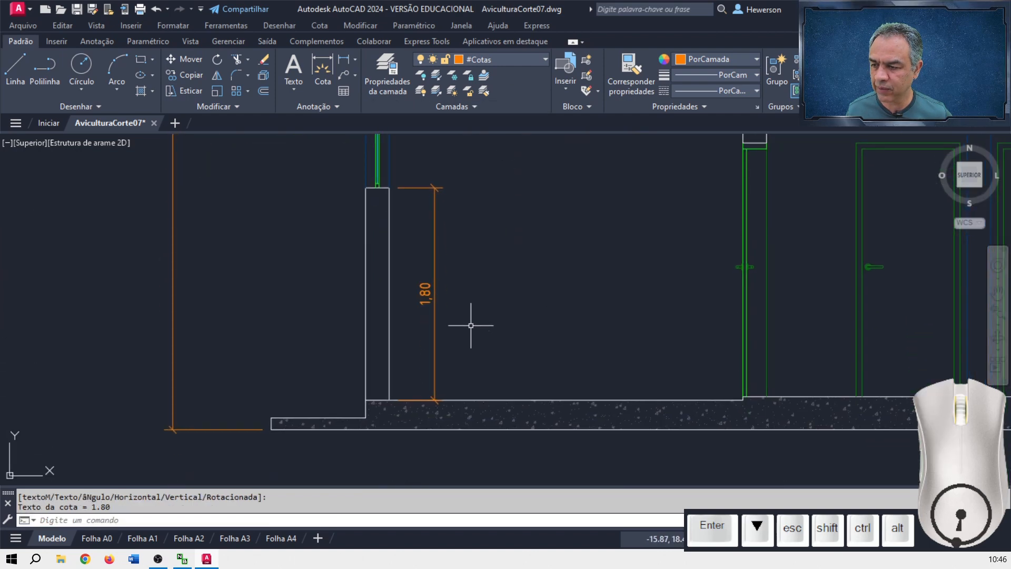
scroll(459, 332, "up", 2)
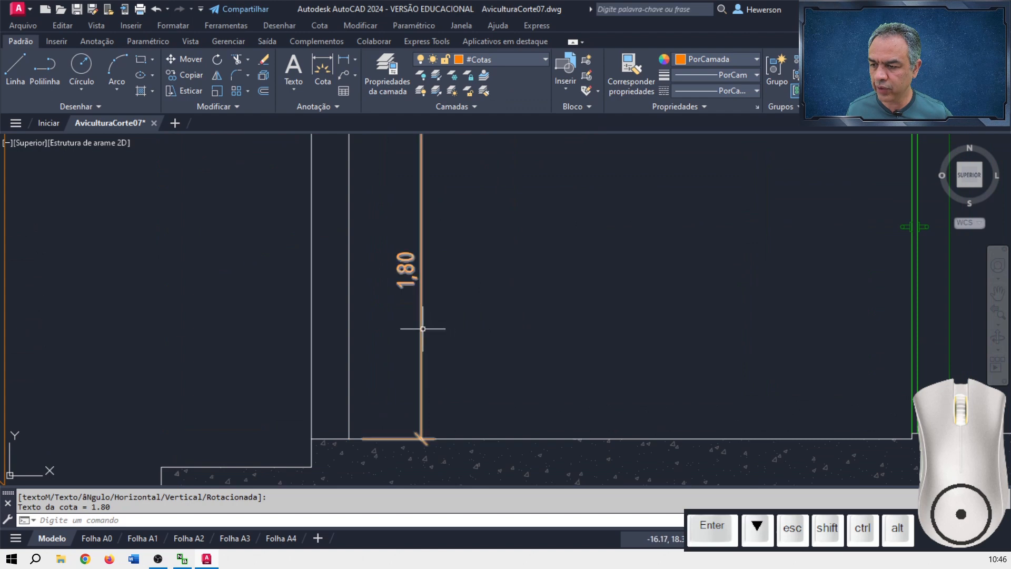
left_click(421, 328)
left_click(349, 438)
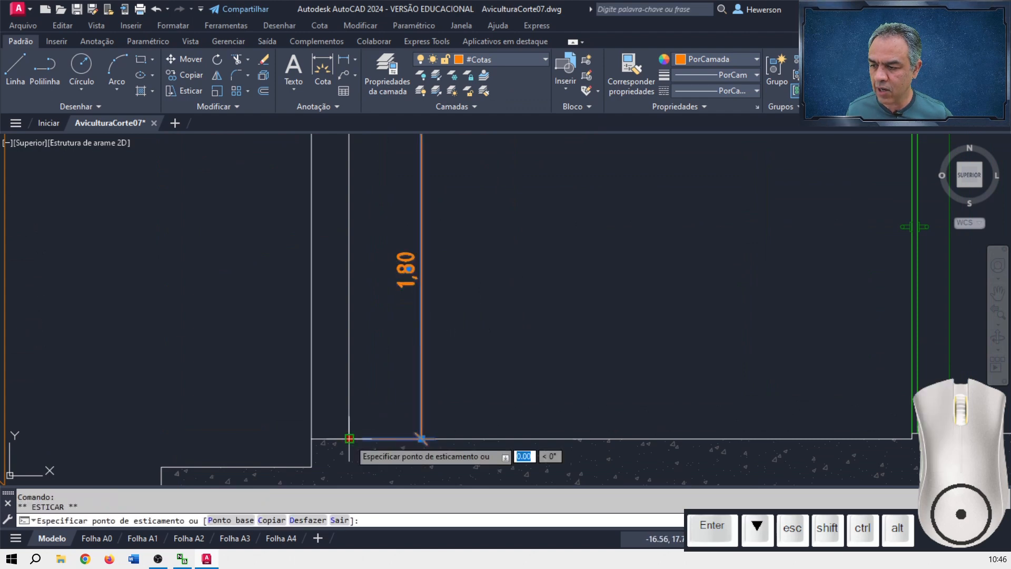
left_click(421, 438)
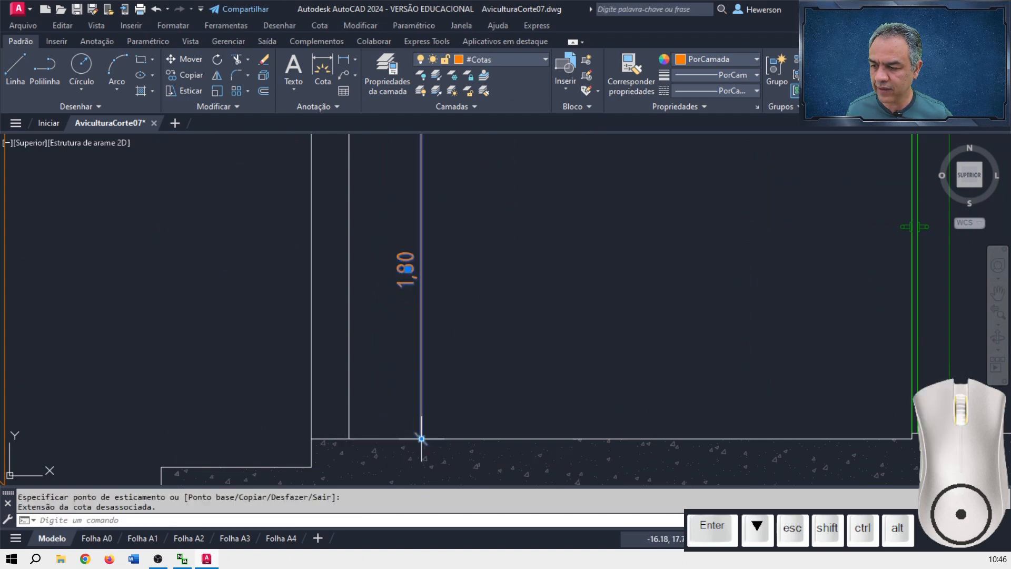
key("Escape")
Continue the sill dimension upward with chained dimensions to the window head, the concrete beam's underside and the slab's underside.
middle_click_drag(515, 275, 494, 474)
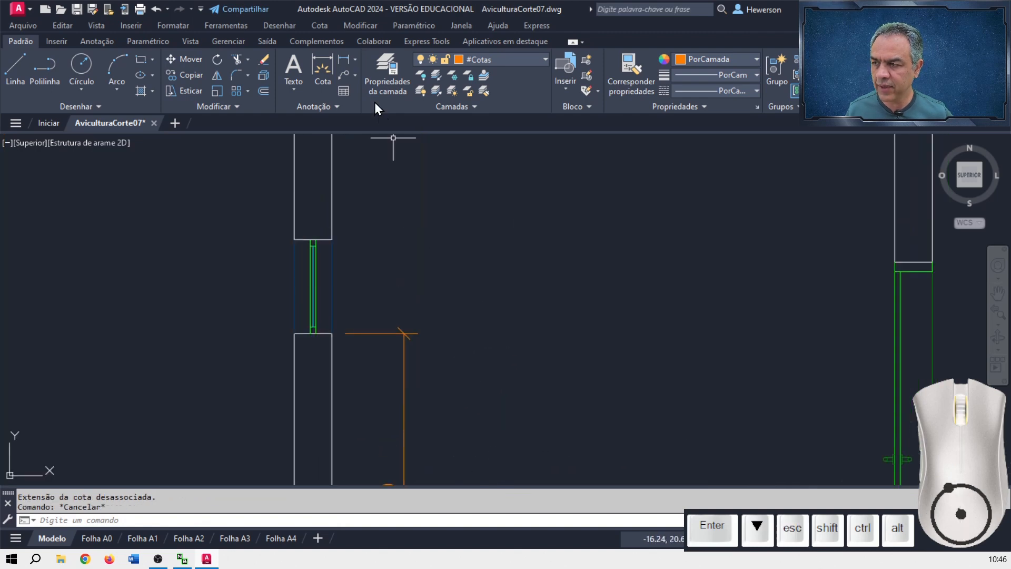
left_click(323, 29)
left_click(371, 196)
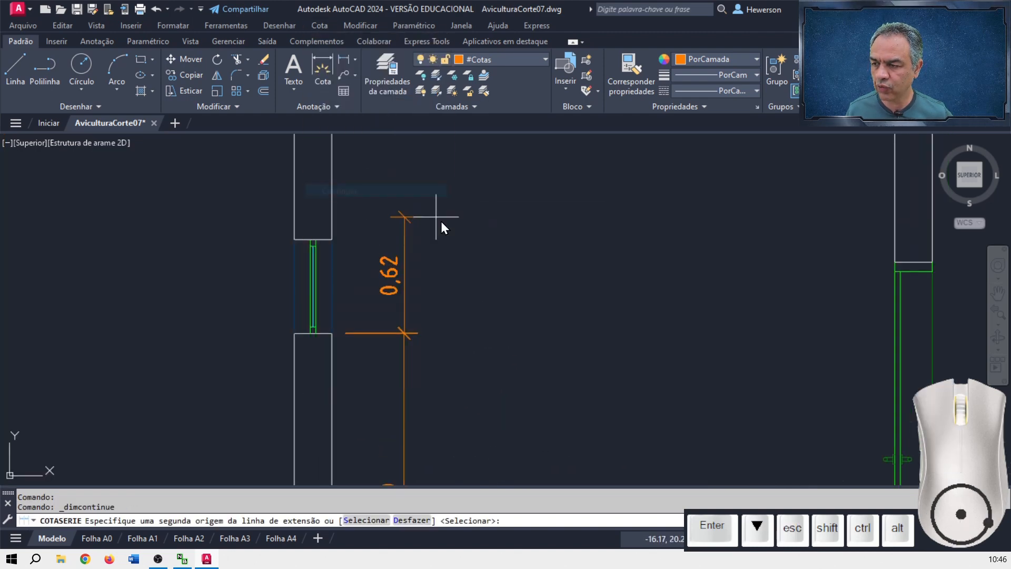
left_click(332, 240)
middle_click_drag(370, 196, 350, 353)
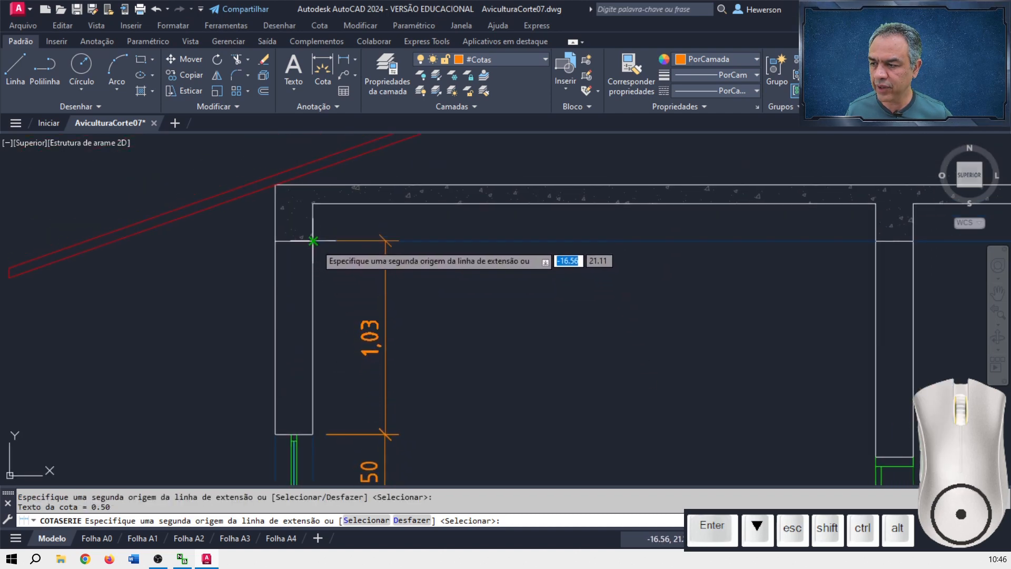
left_click(312, 203)
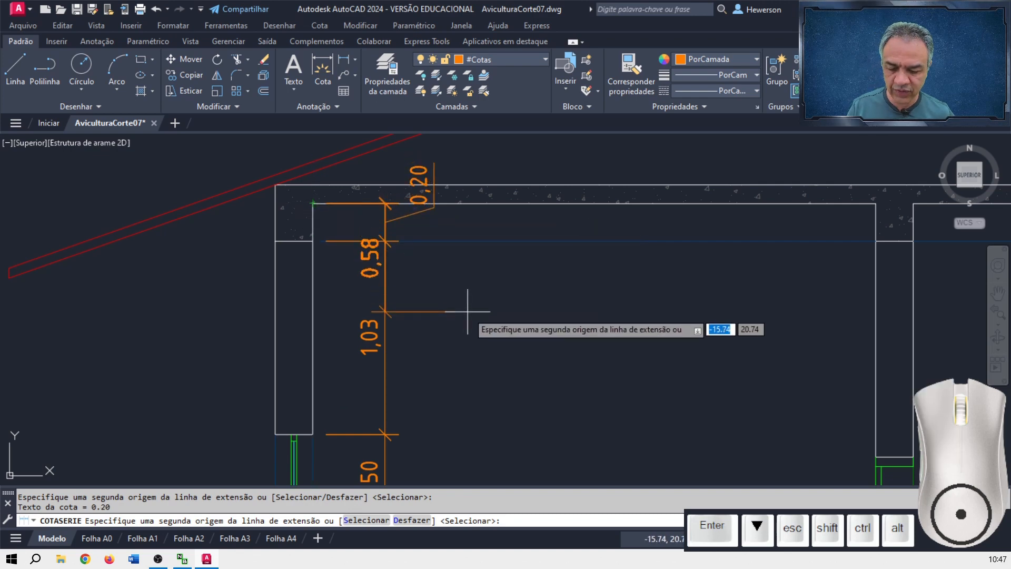
key("Return")
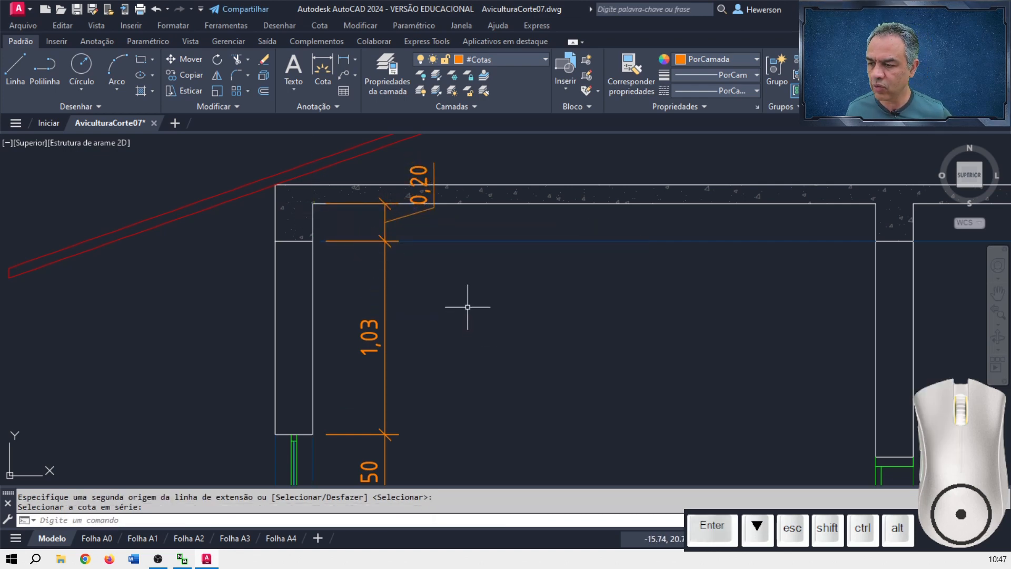
key("Return")
Stretch the upper extension origin of the window-head-to-beam dimension onto its dimension line.
left_click(385, 300)
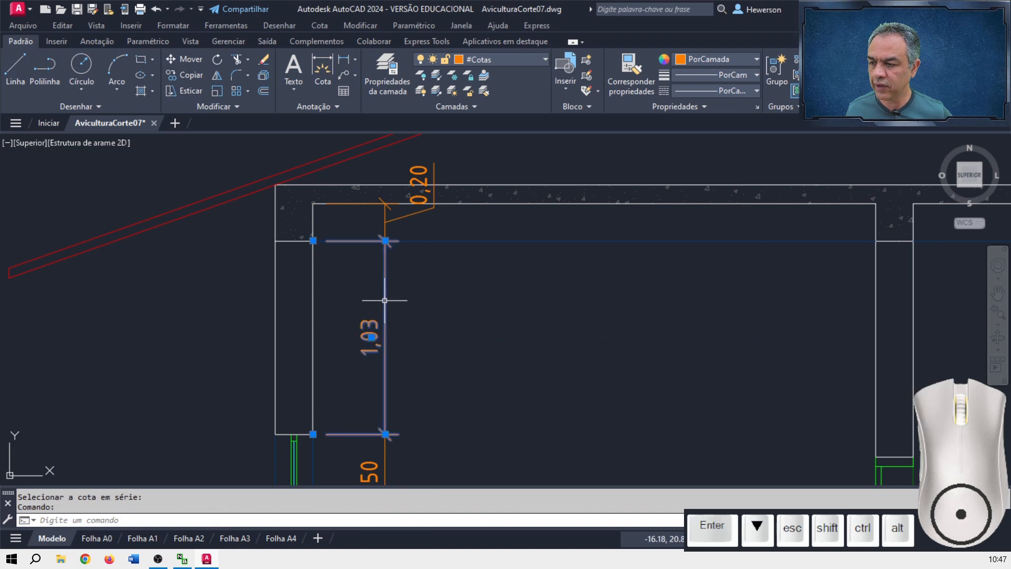
left_click(385, 241)
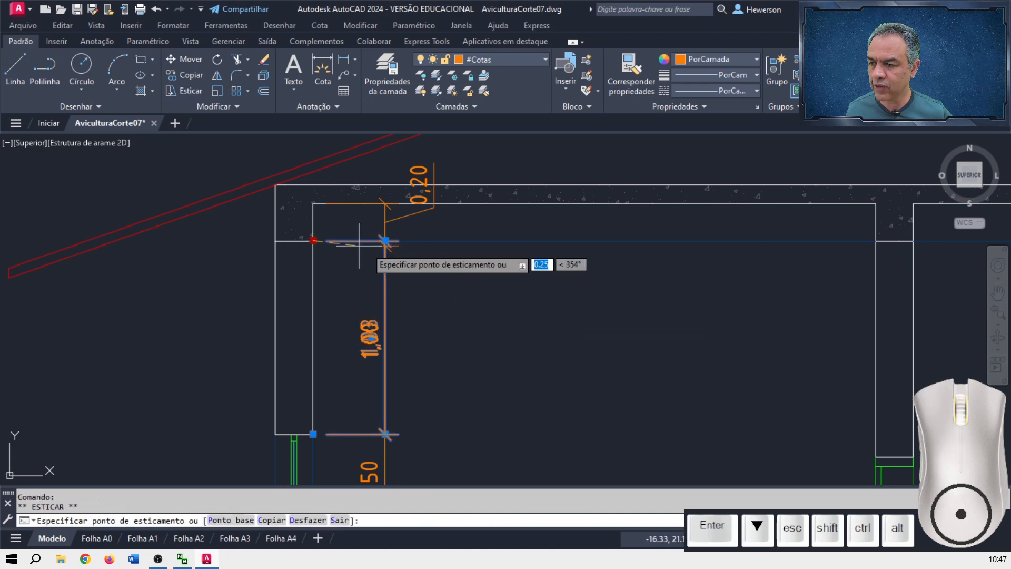
left_click(385, 241)
key("Escape")
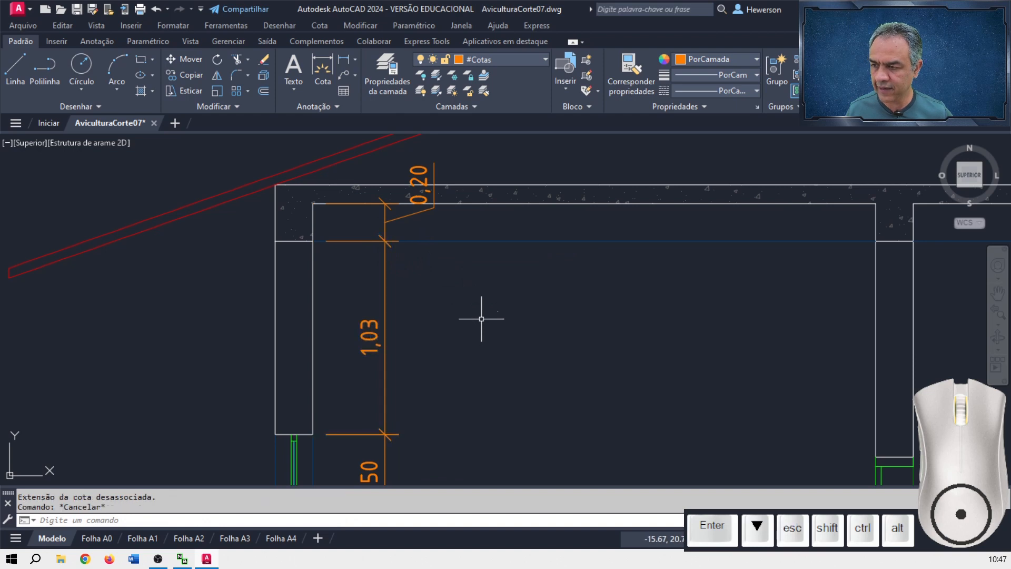
Pull both extension origins of the beam-to-slab dimension onto its dimension line and move its text to the line's left side.
left_click(387, 229)
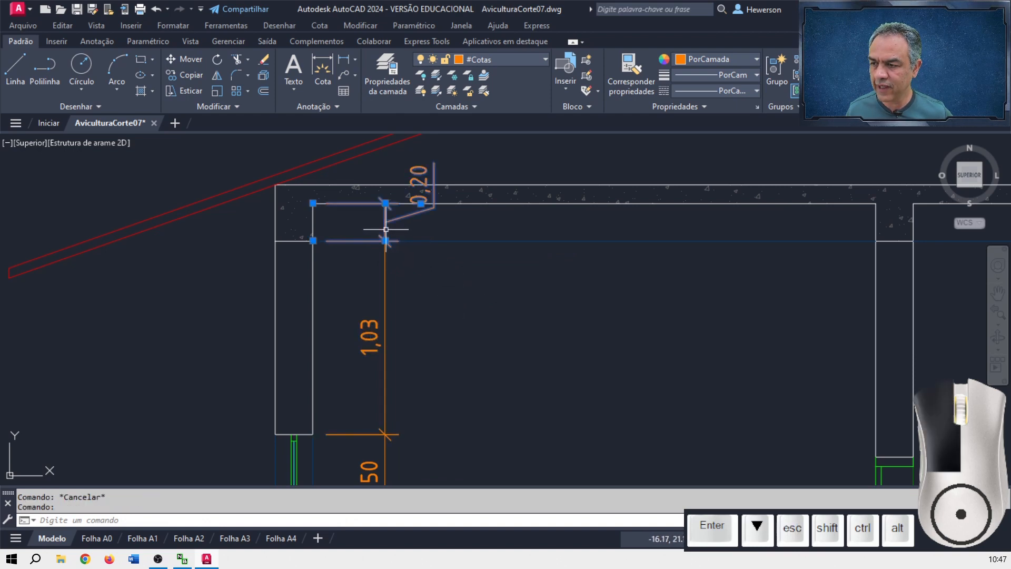
left_click(313, 240)
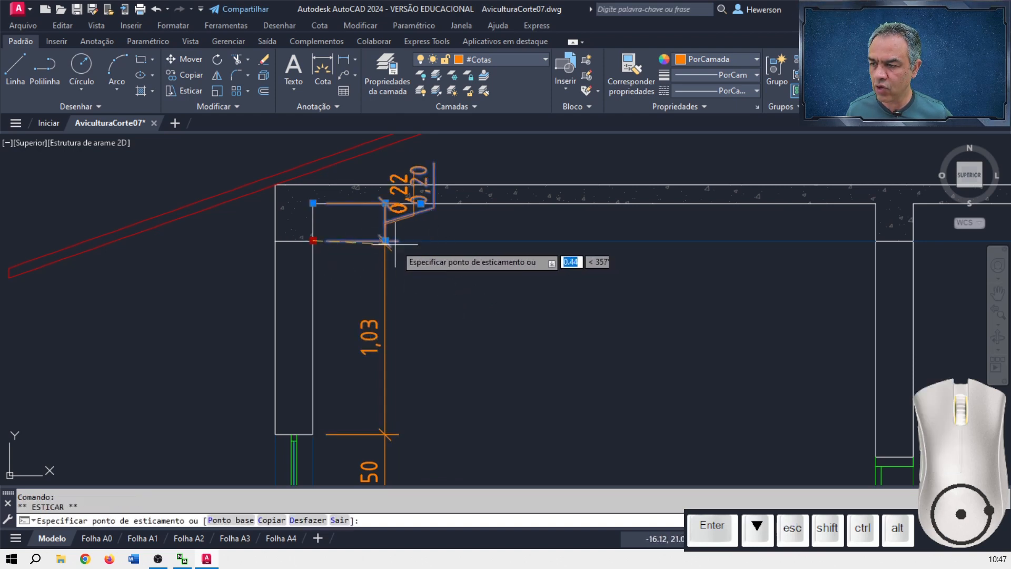
left_click(384, 240)
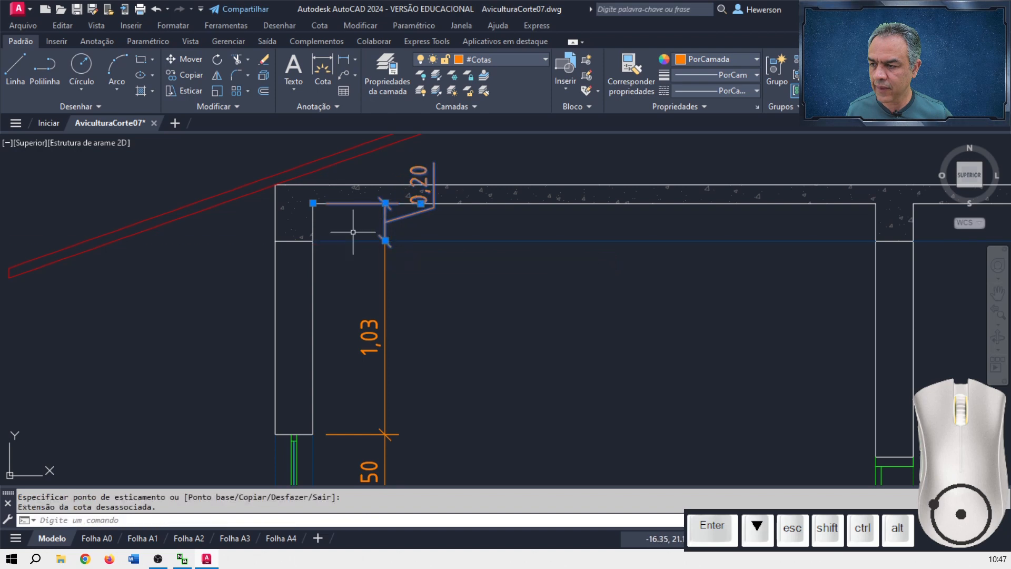
left_click(314, 203)
left_click(343, 210)
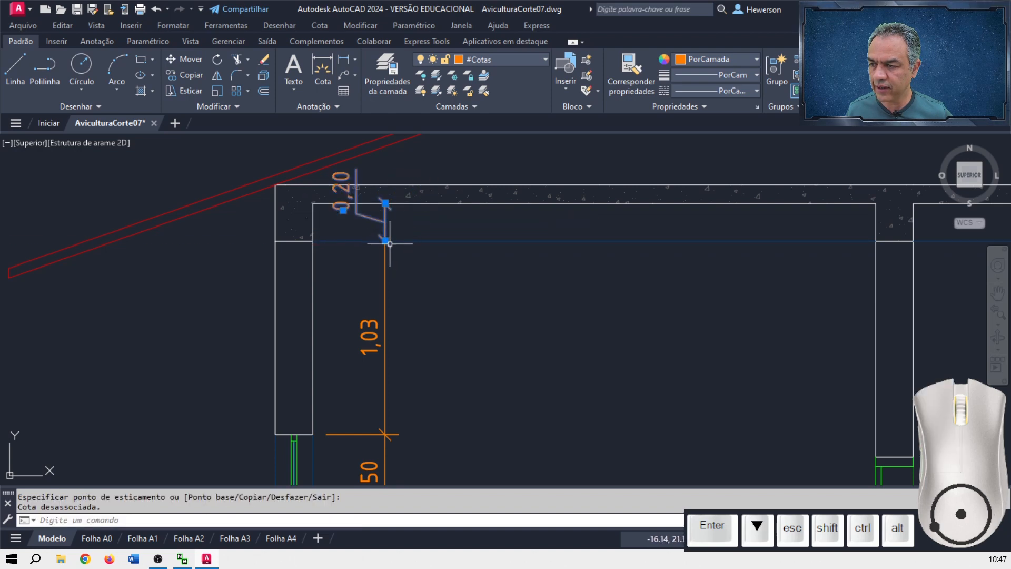
key("Escape")
Move the beam-to-slab dimension's text down below the beam level, aligned vertically in the space between wall and dimension line.
scroll(368, 200, "up", 4)
mouse_move(369, 200)
middle_mouse_down()
mouse_move(553, 245)
mouse_move(596, 221)
middle_mouse_up()
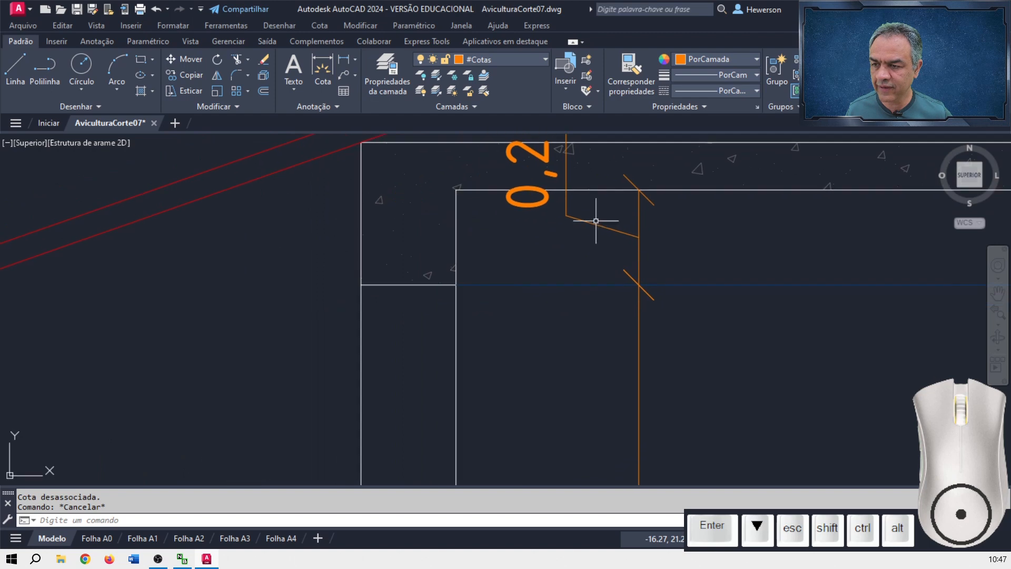
left_click(563, 200)
middle_click_drag(618, 223, 581, 242)
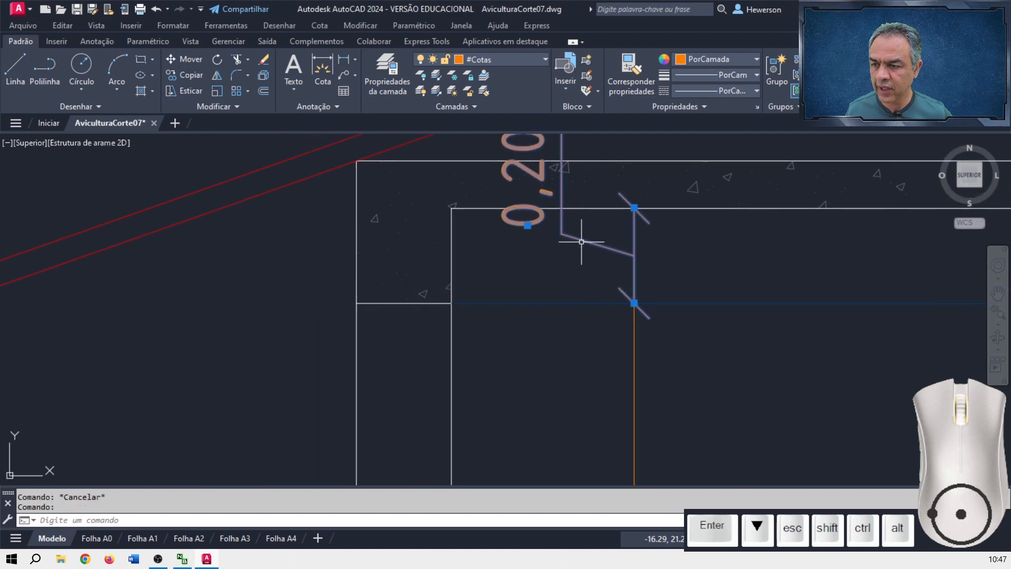
left_click(527, 226)
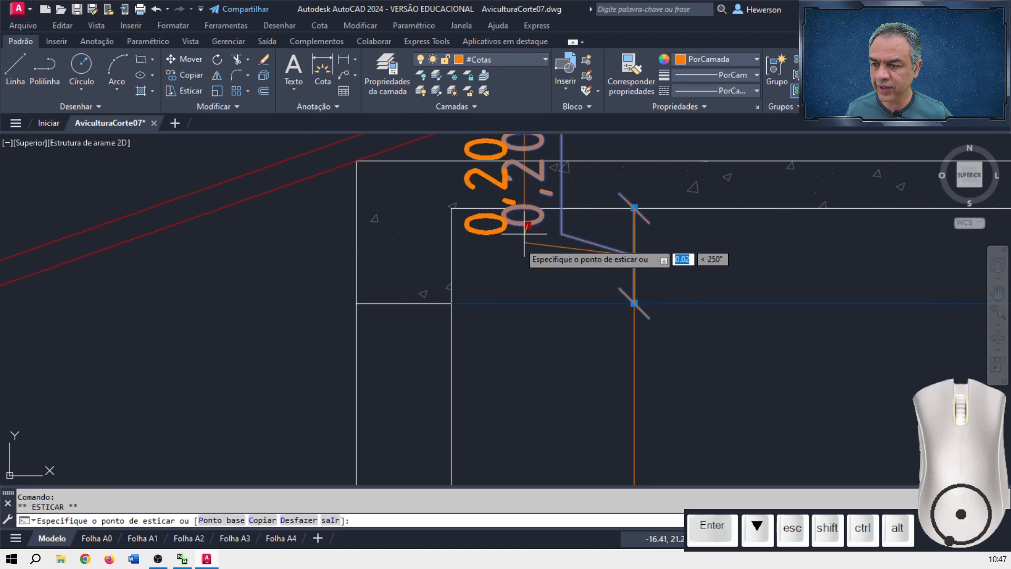
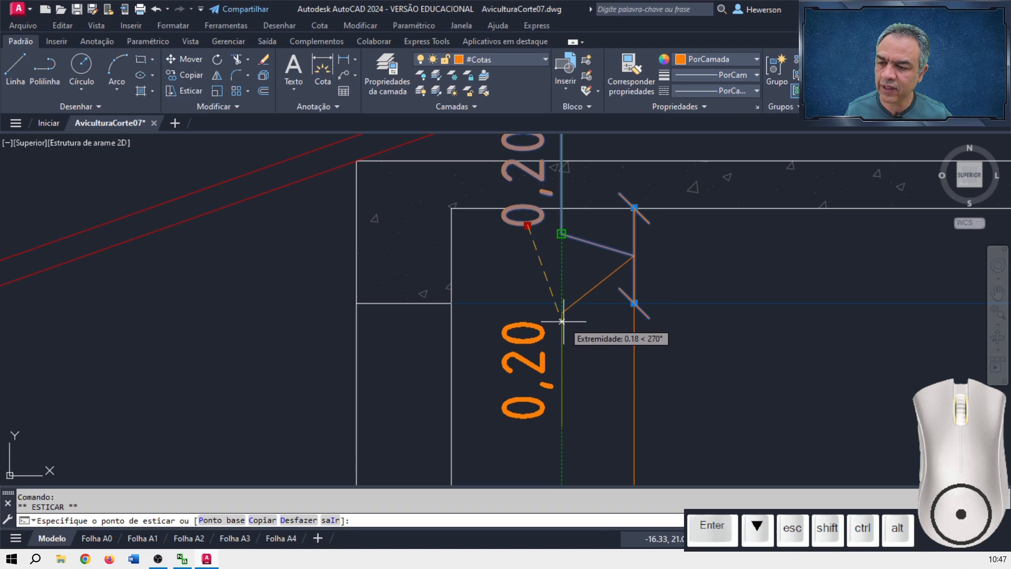
left_click(562, 322)
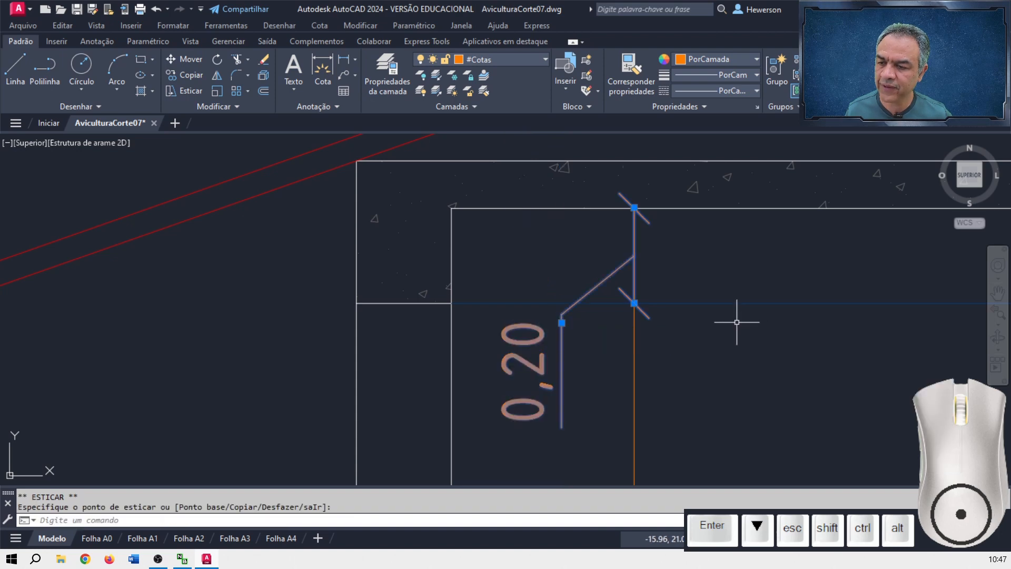
key("Escape")
scroll(719, 323, "down", 5)
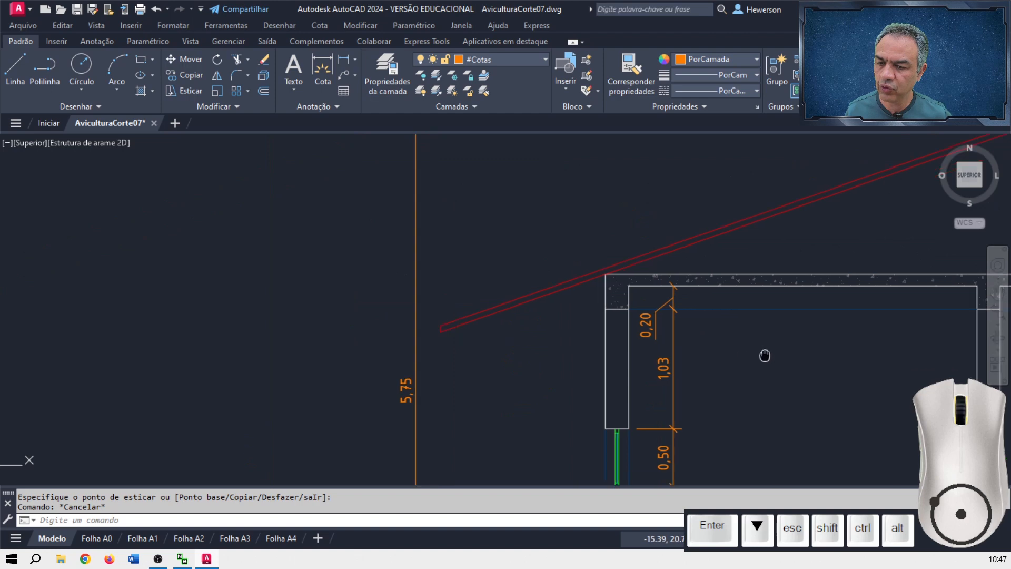
Add a vertical linear dimension from the slab's underside to the floor, placed just left of the left room's inner partition wall.
middle_click_drag(765, 355, 436, 208)
scroll(471, 243, "down", 2)
middle_click_drag(471, 243, 462, 272)
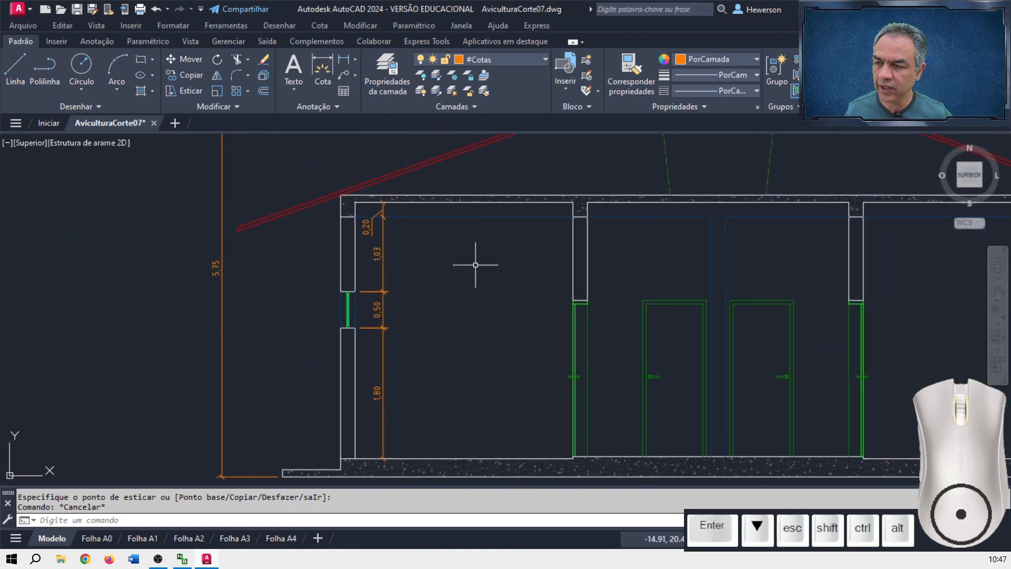
left_click(345, 61)
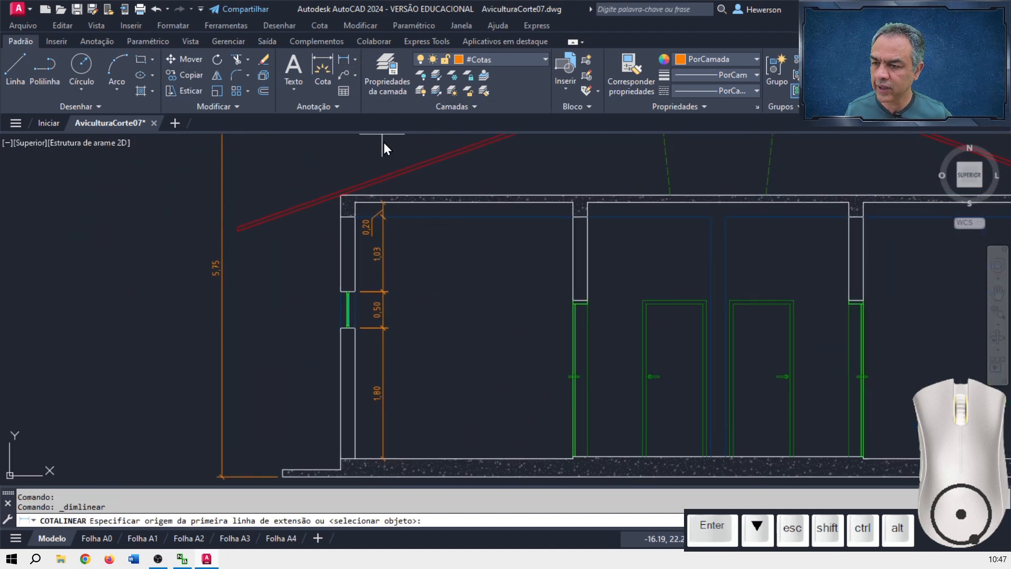
left_click(572, 202)
middle_click_drag(508, 388, 526, 284)
scroll(564, 323, "up", 5)
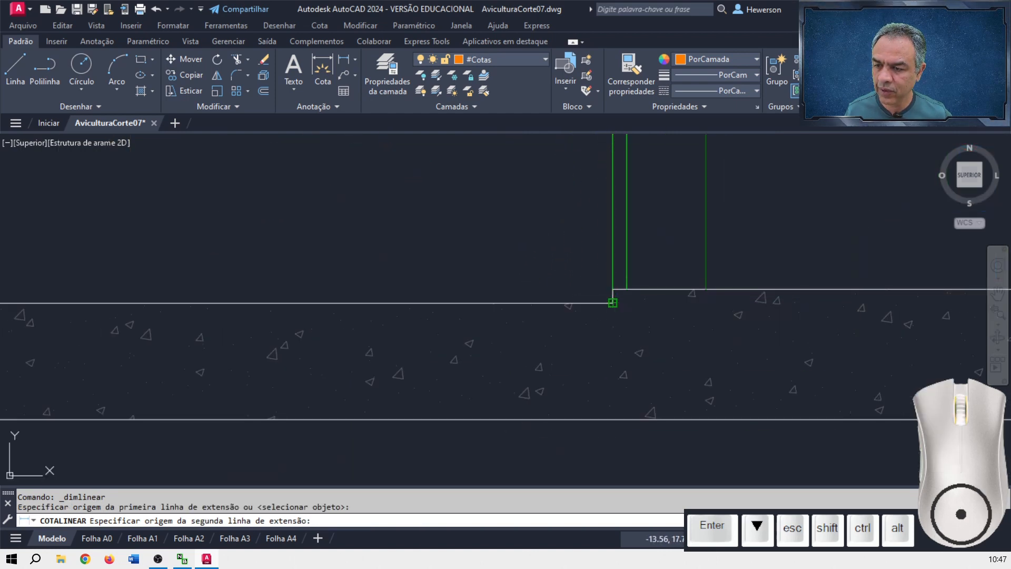
left_click(612, 302)
scroll(548, 236, "down", 2)
middle_click_drag(543, 203, 542, 380)
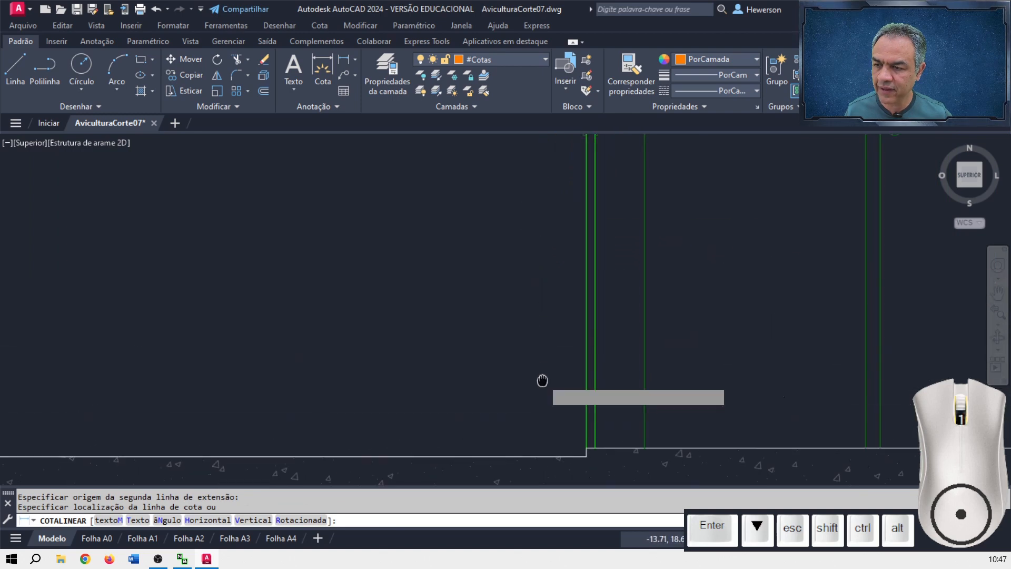
scroll(541, 379, "down", 2)
scroll(538, 339, "down", 2)
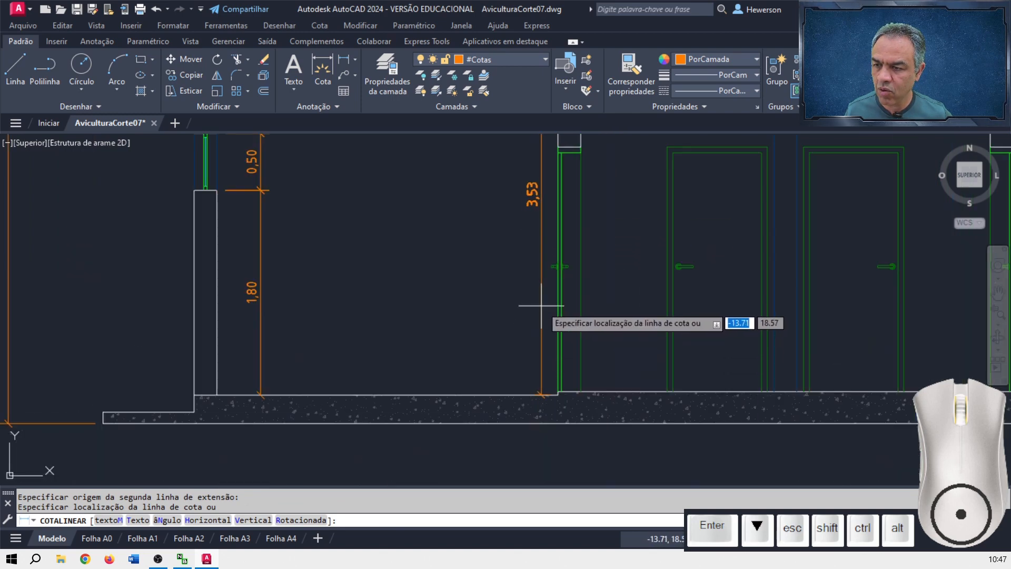
left_click(541, 305)
Stretch the upper and lower extension origins of the left room's floor-to-ceiling dimension onto its dimension line.
middle_click_drag(616, 255, 622, 403)
middle_click_drag(623, 210, 644, 308)
left_click(586, 234)
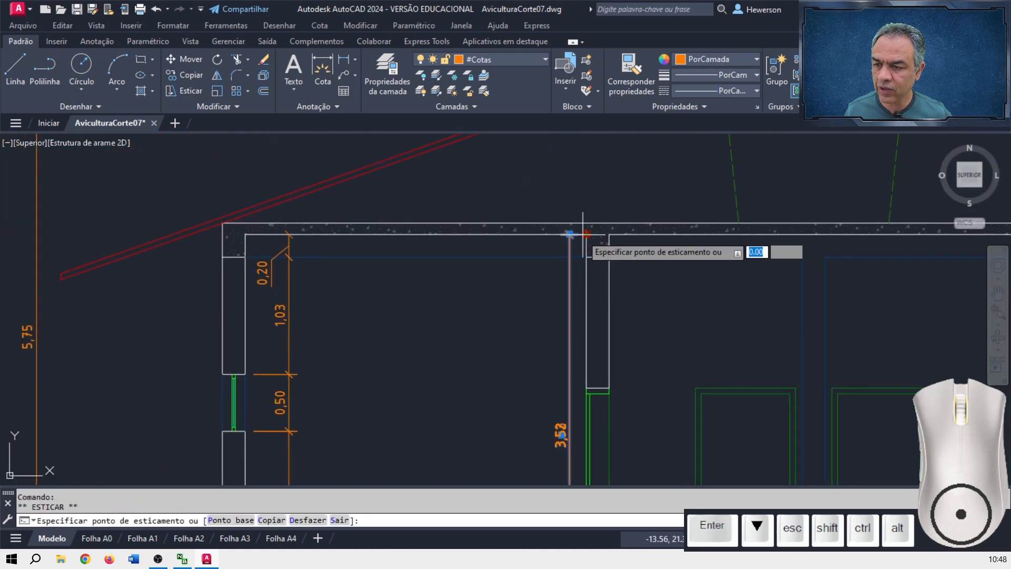
left_click(569, 234)
middle_click_drag(656, 384, 607, 261)
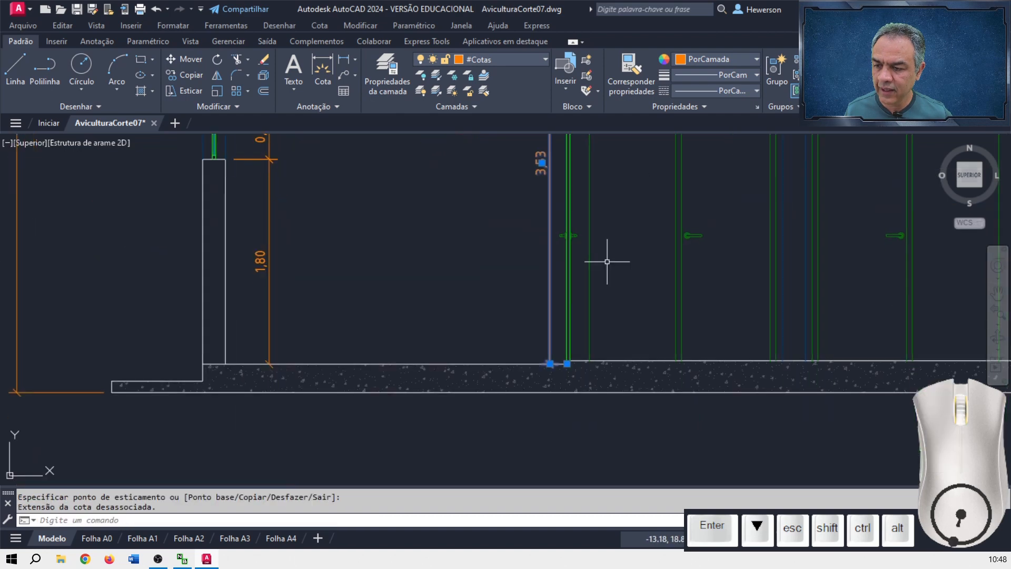
left_click(567, 364)
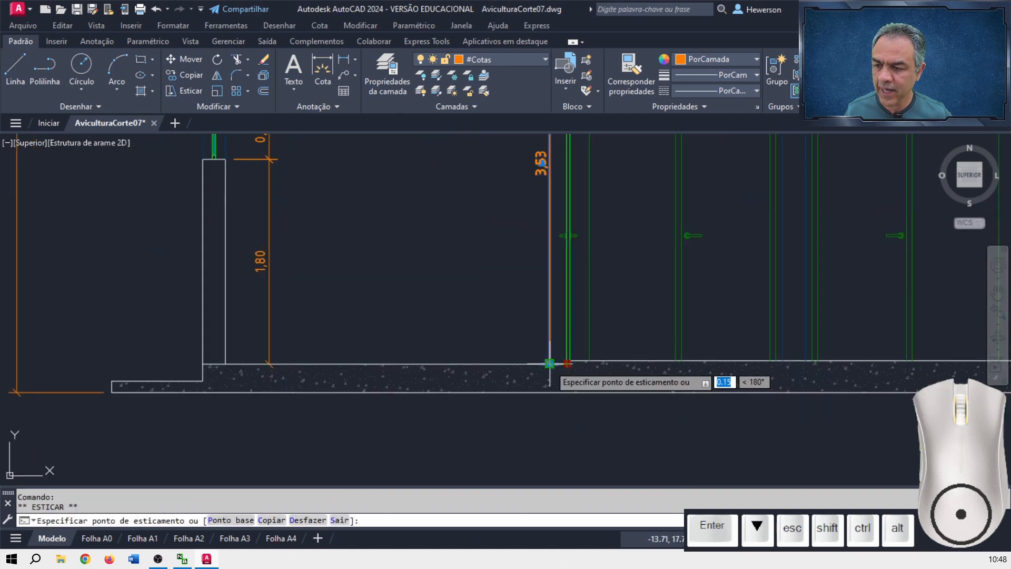
left_click(549, 363)
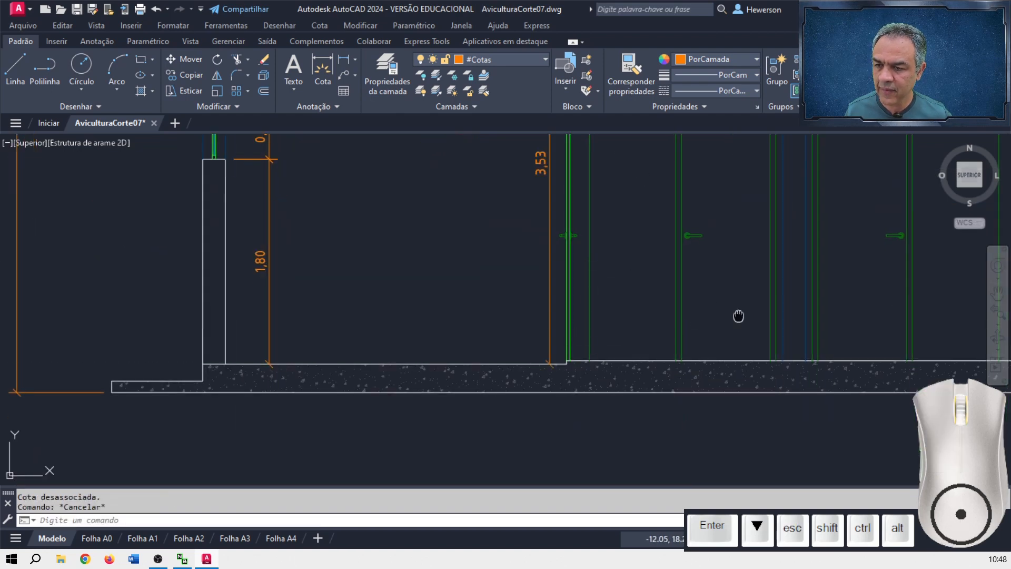
Add a vertical linear dimension from the floor to the top of the central room's right door opening, placed along the door's centreline.
mouse_move(738, 315)
middle_mouse_down()
mouse_move(611, 357)
mouse_move(507, 366)
mouse_move(511, 379)
middle_mouse_up()
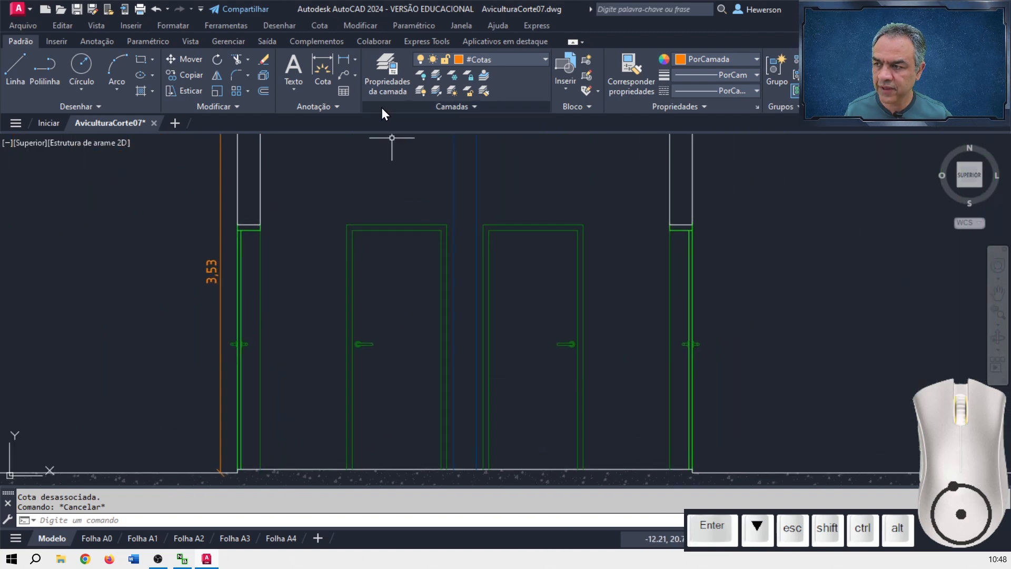
left_click(342, 60)
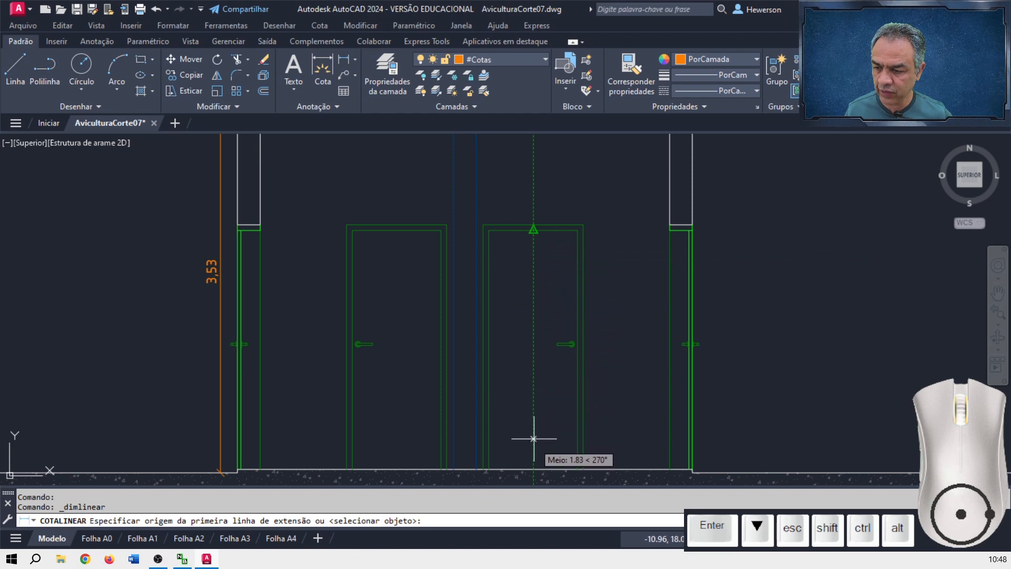
left_click(533, 467)
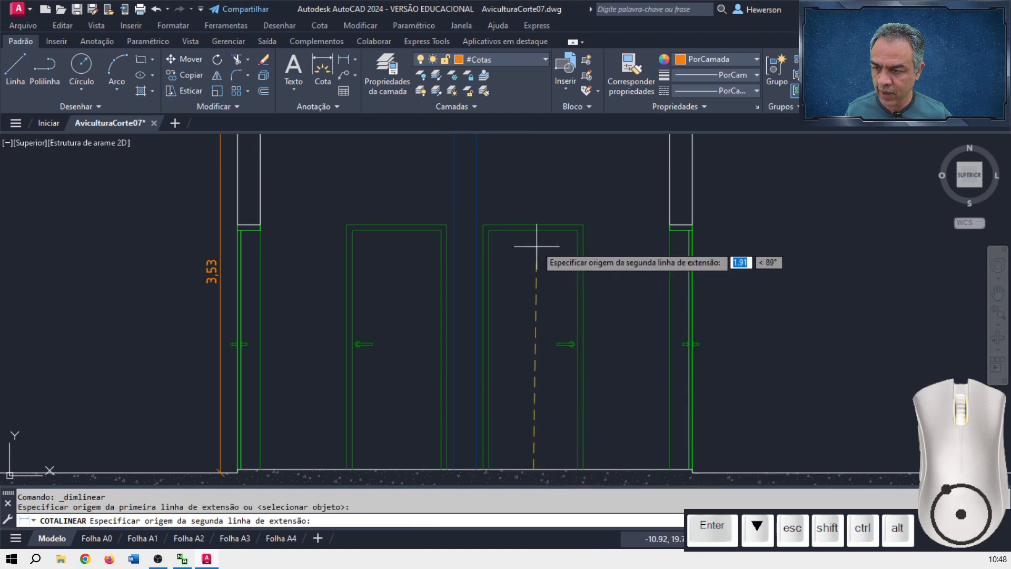
left_click(532, 230)
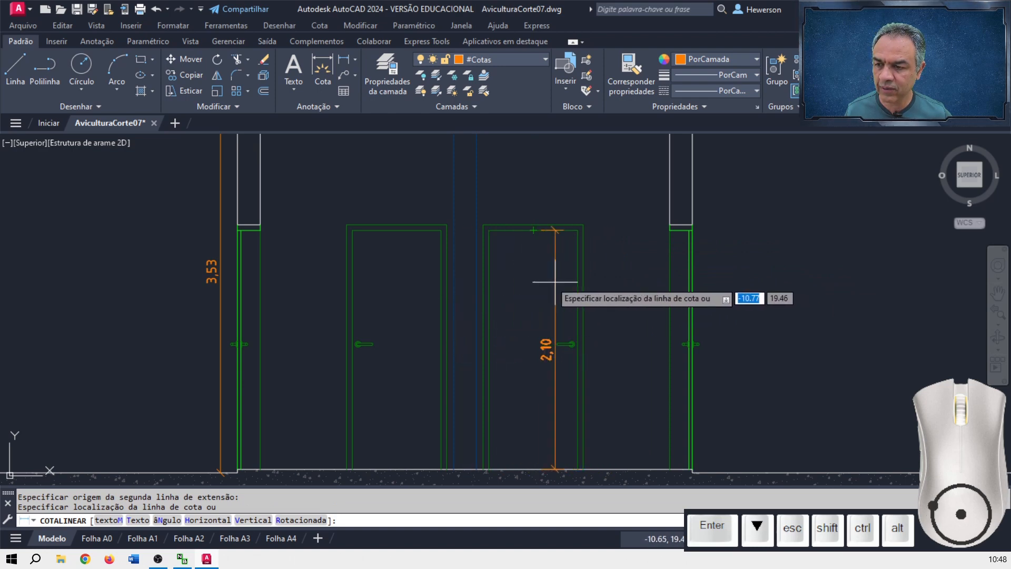
left_click(534, 229)
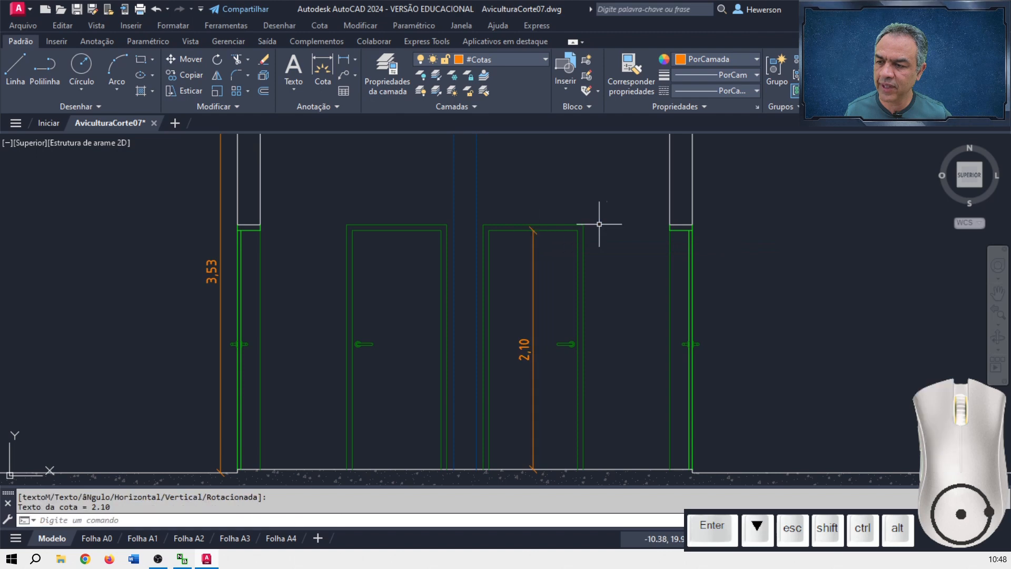
Continue the door-height dimension upward to the slab's underside, using a perpendicular snap for the second extension origin.
middle_click_drag(597, 196, 599, 309)
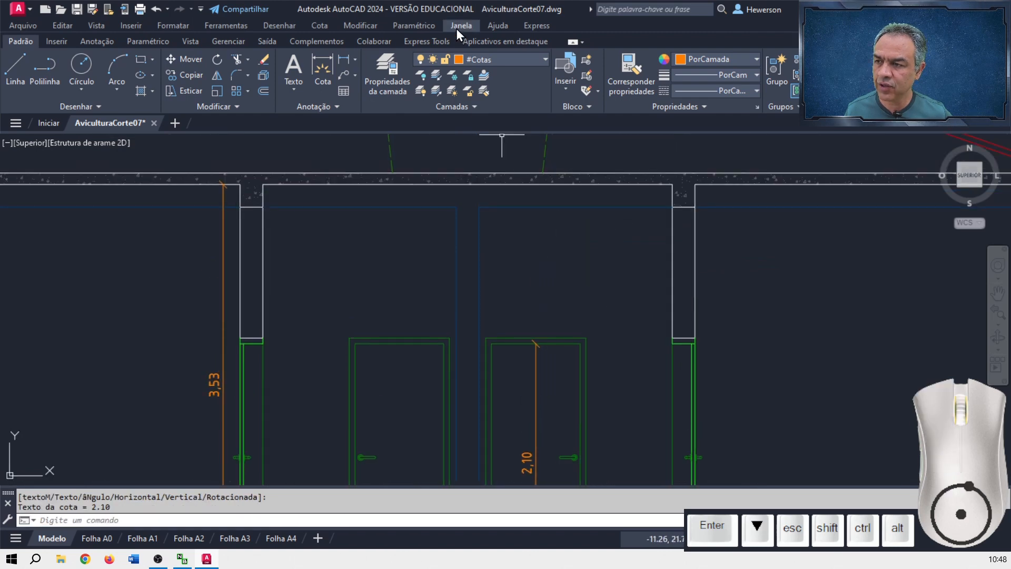
left_click(319, 25)
left_click(384, 191)
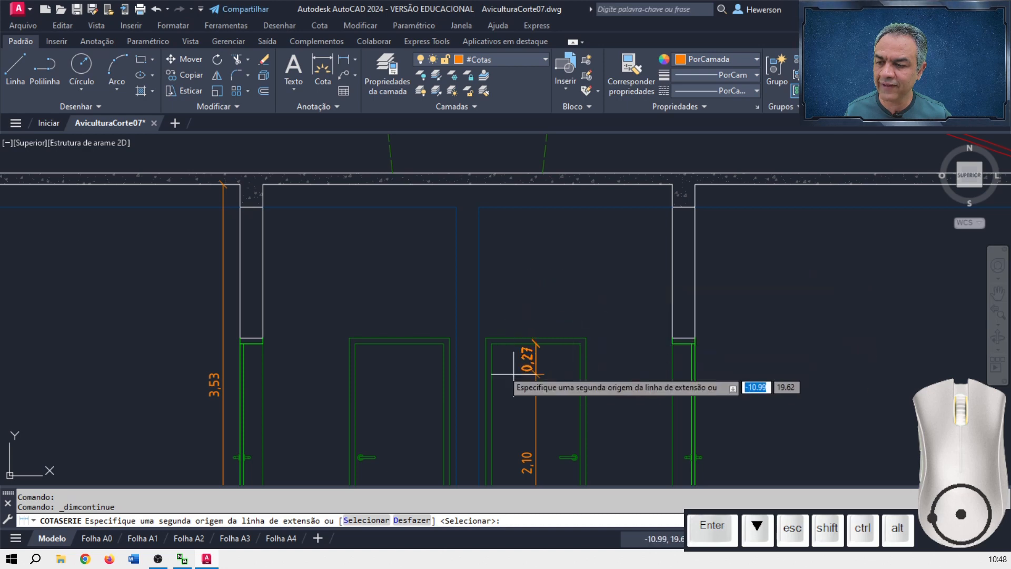
middle_click_drag(537, 265, 534, 333)
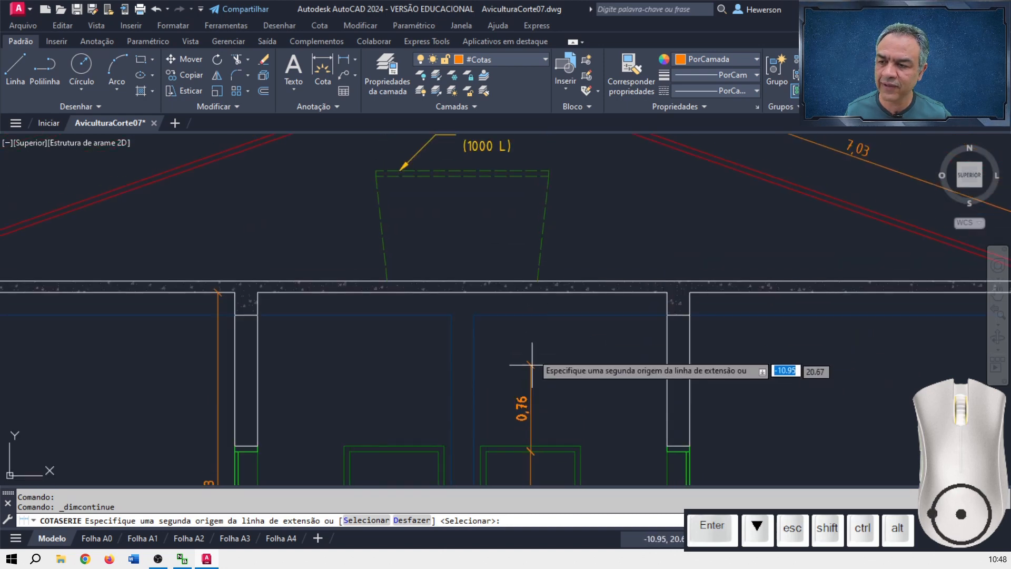
right_click(529, 359, "shift")
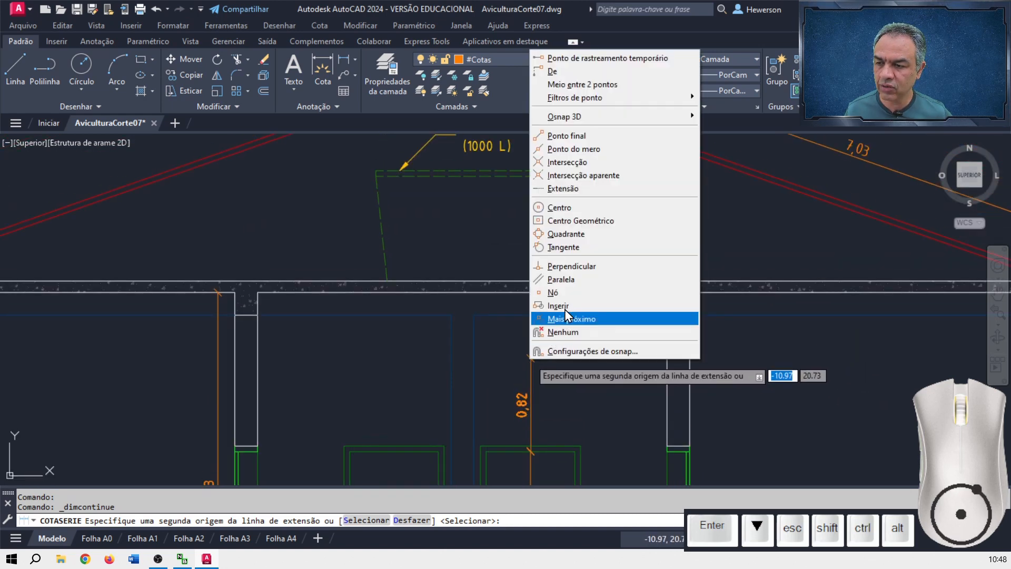
left_click(577, 266)
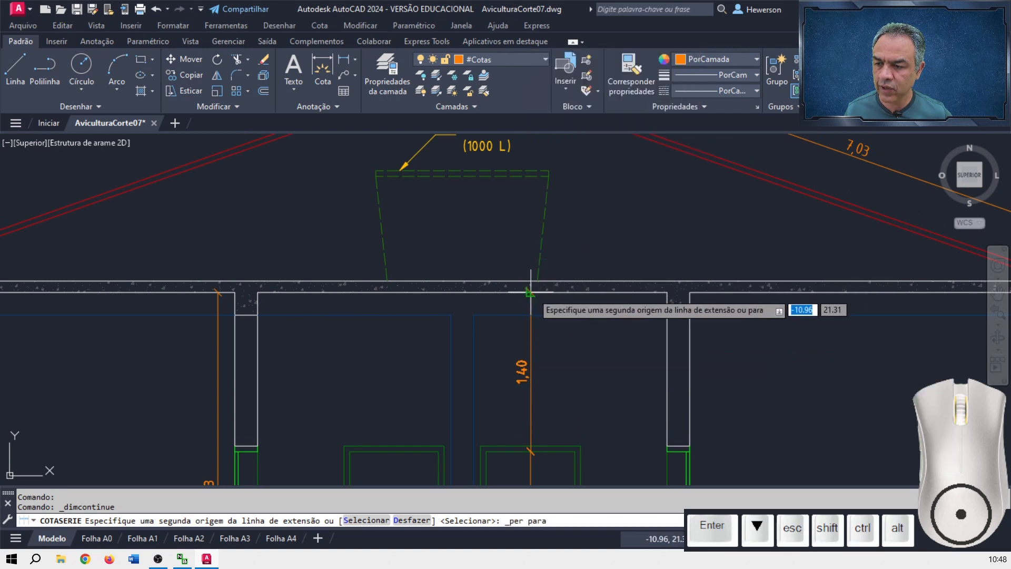
left_click(530, 291)
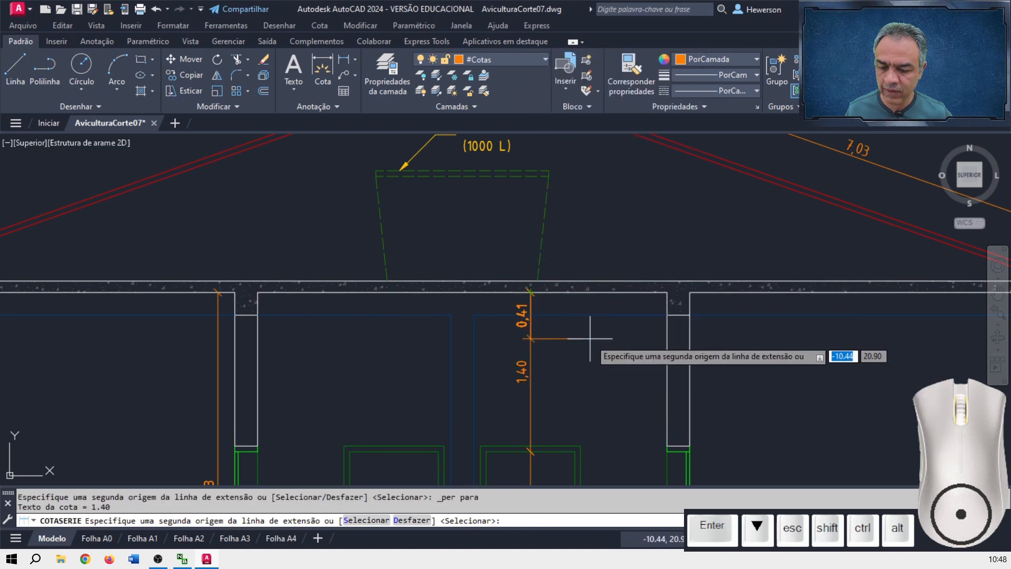
key("Return")
key("Return")
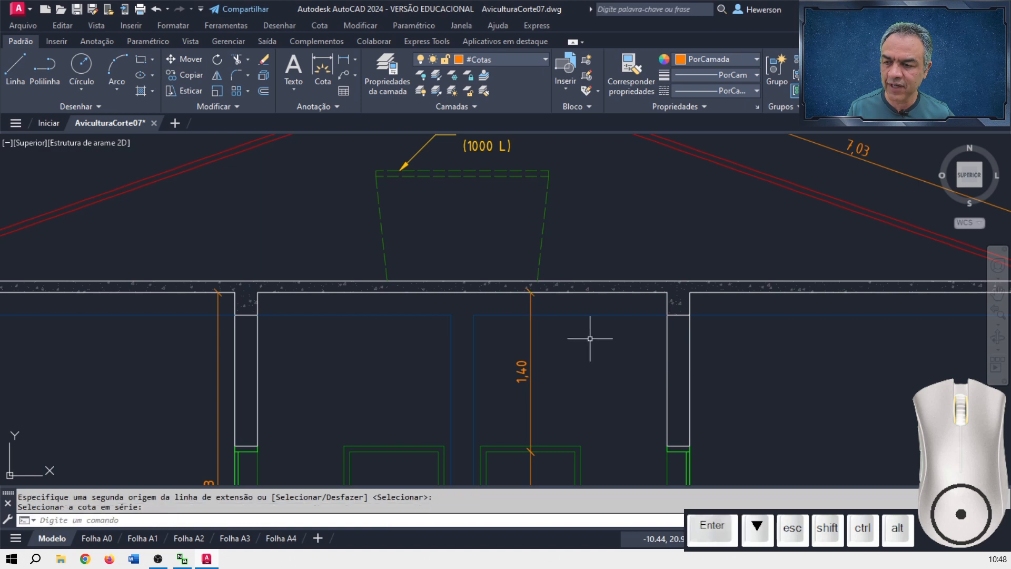
Add a vertical linear dimension from the central room's floor to the slab's underside, just left of its right partition wall.
middle_click_drag(594, 338, 562, 231)
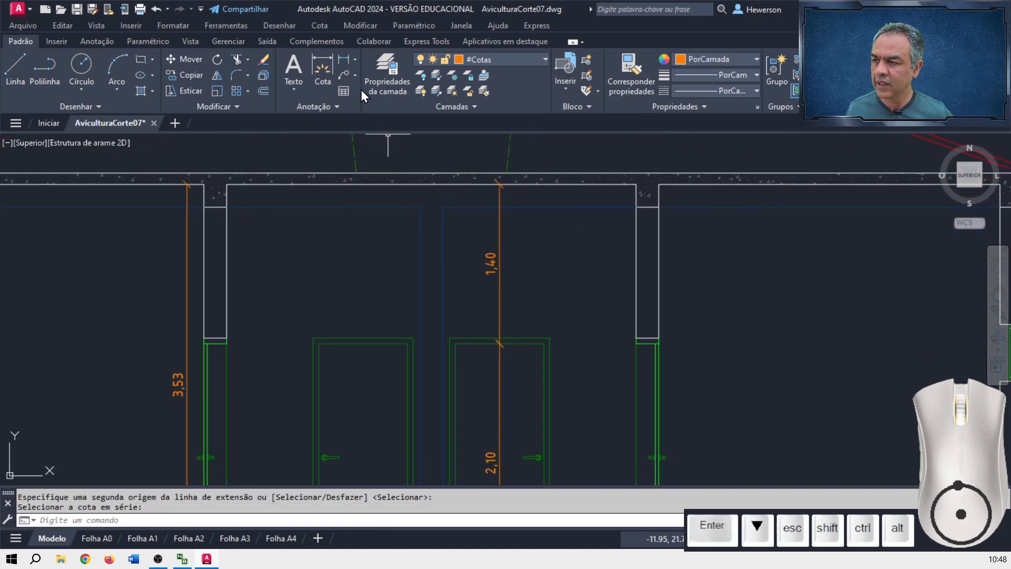
left_click(344, 59)
mouse_move(545, 331)
middle_mouse_down()
mouse_move(553, 314)
mouse_move(529, 243)
middle_mouse_up()
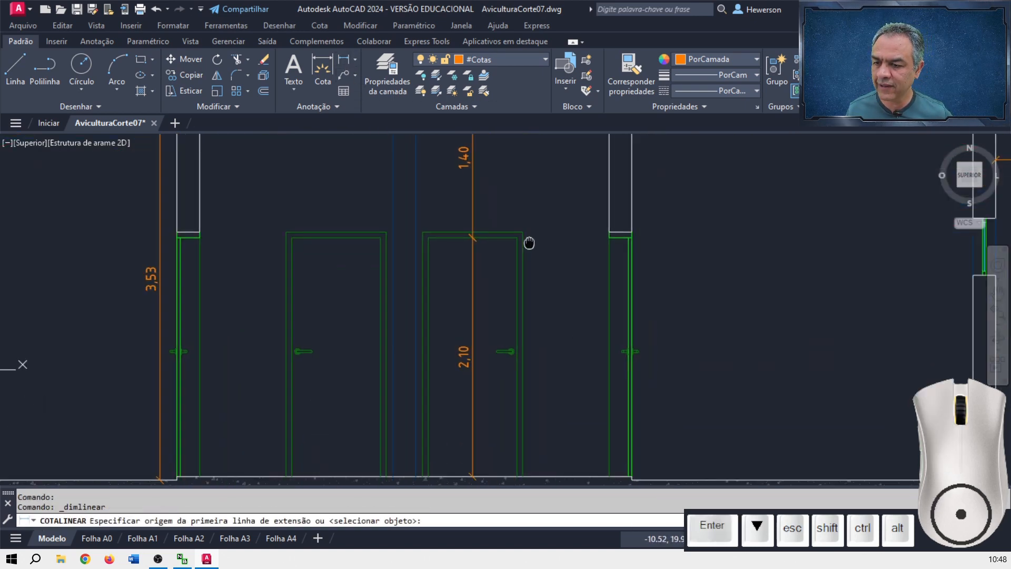
left_click(597, 470)
middle_click_drag(565, 302, 532, 525)
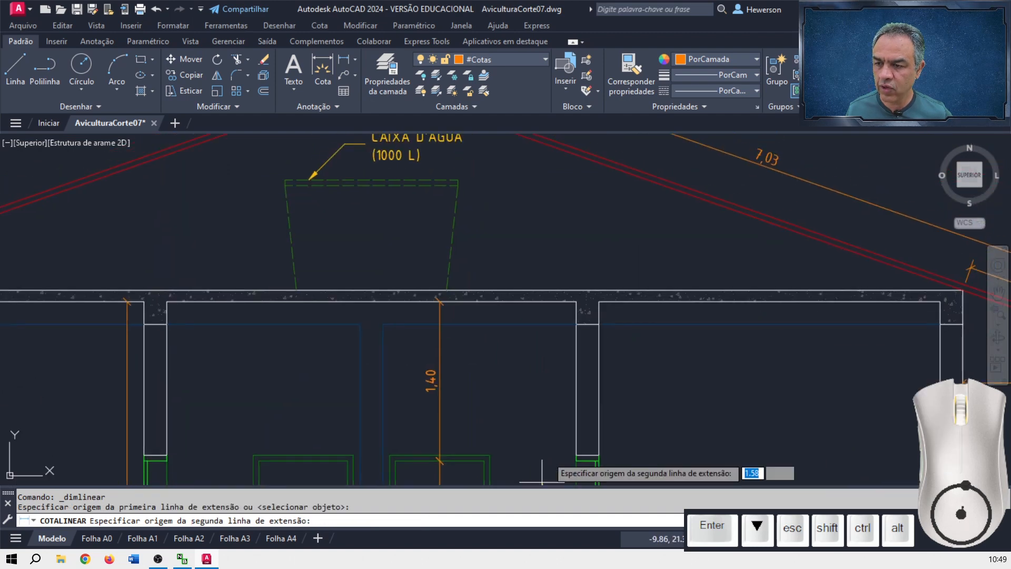
left_click(575, 301)
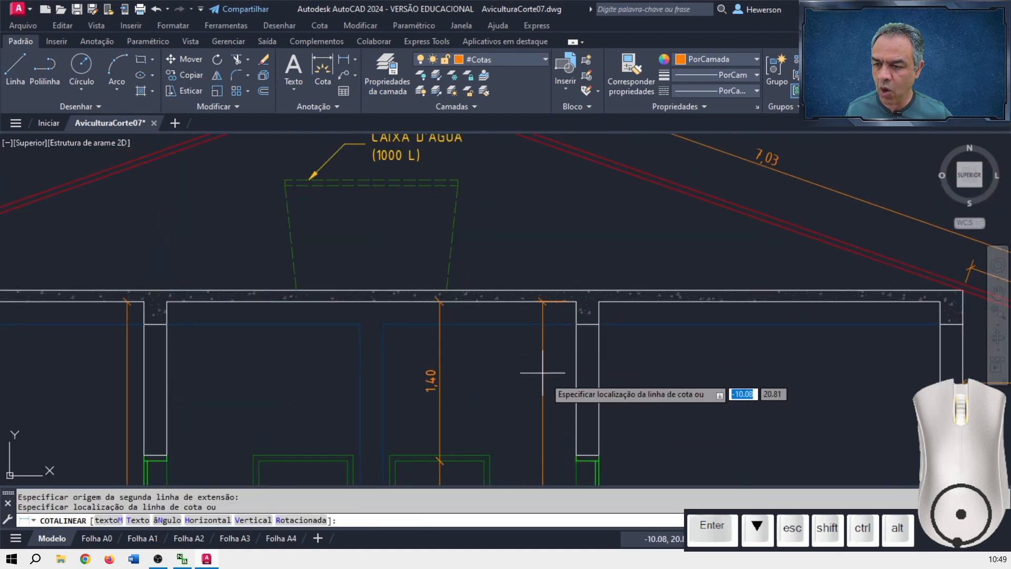
middle_click_drag(542, 384, 571, 235)
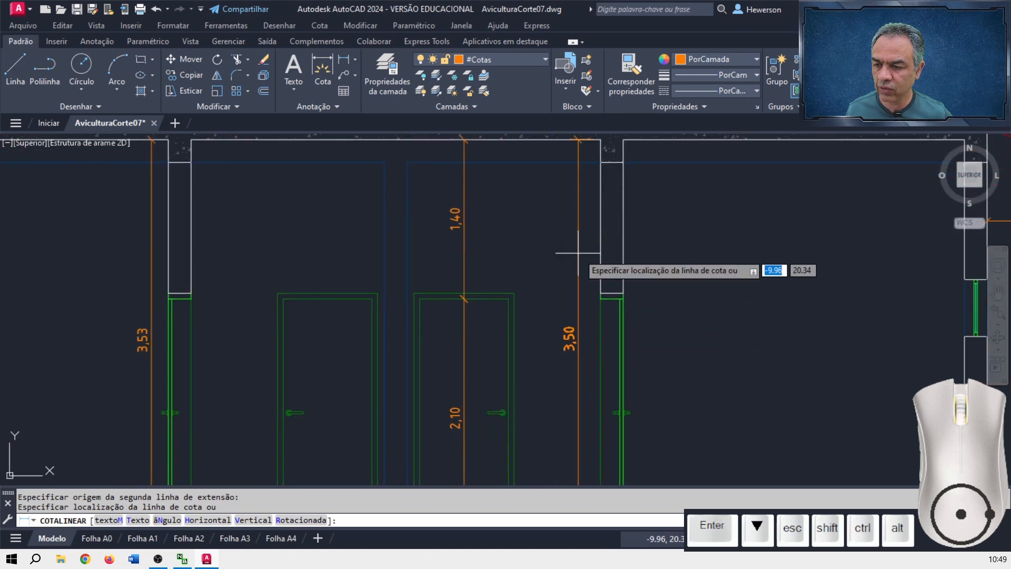
scroll(580, 254, "down", 2)
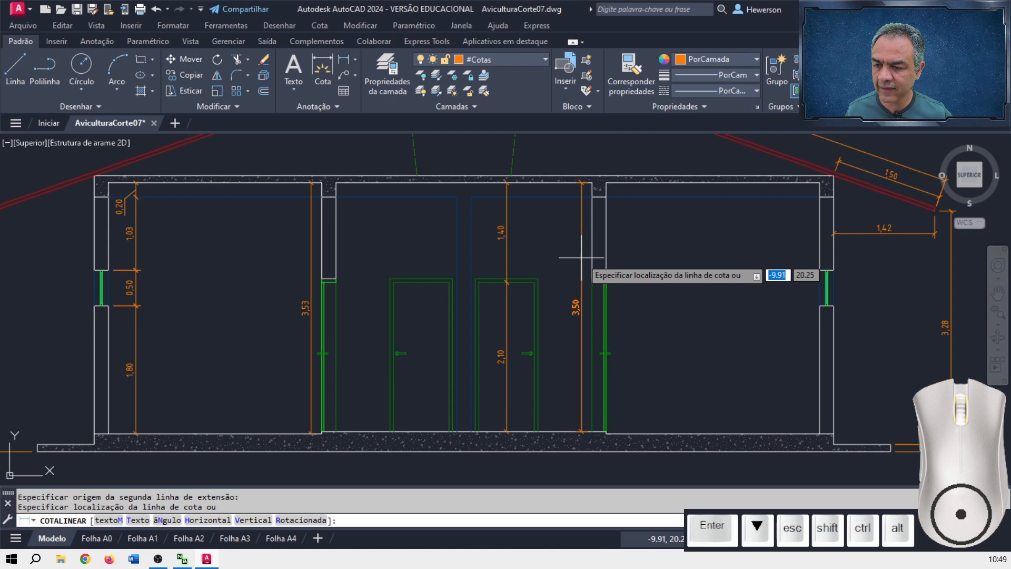
left_click(581, 257)
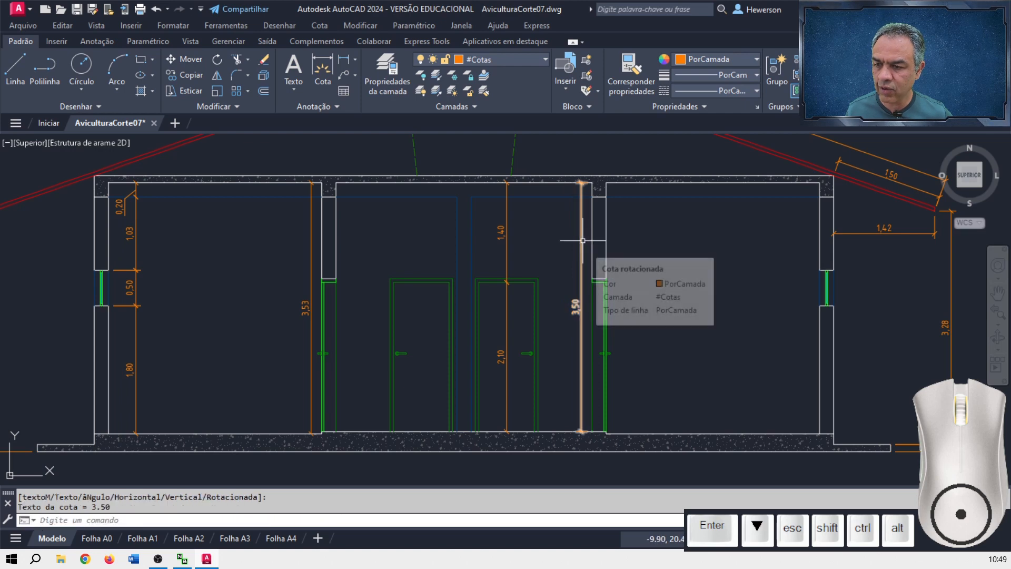
Stretch the upper and lower extension origins of the central room's floor-to-ceiling dimension onto its dimension line.
left_click(582, 240)
middle_click_drag(622, 225, 658, 331)
scroll(637, 304, "up", 6)
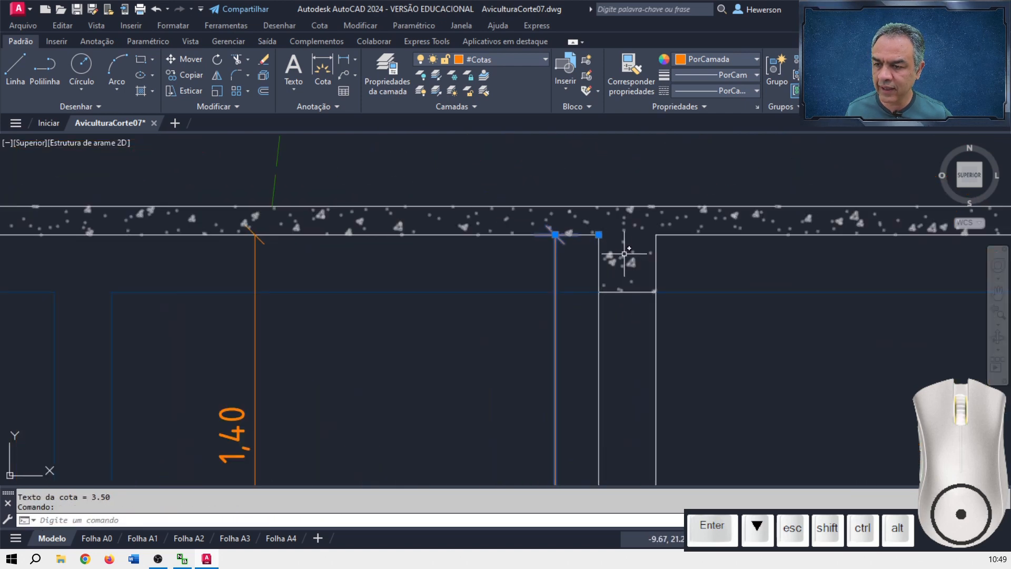
left_click(598, 234)
left_click(556, 234)
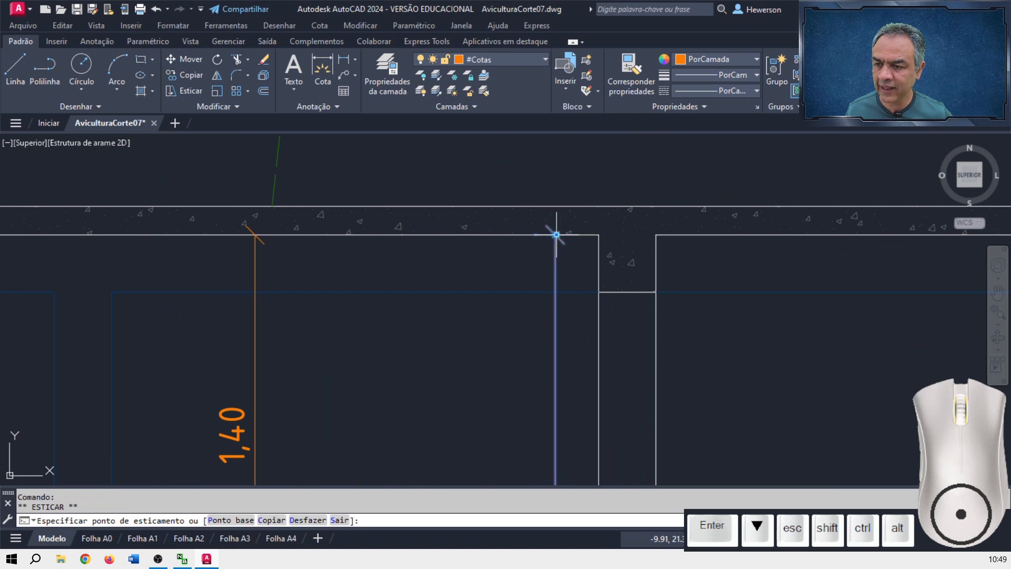
middle_click_drag(663, 387, 677, 87)
middle_click_drag(717, 377, 706, 77)
middle_click_drag(725, 473, 723, 275)
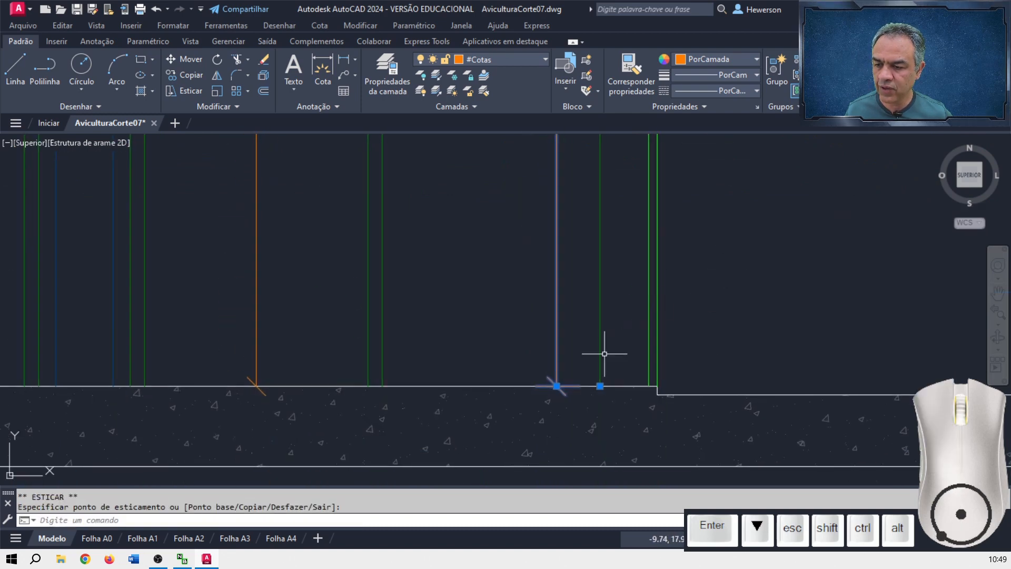
left_click(555, 386)
key("Escape")
scroll(712, 327, "down", 3)
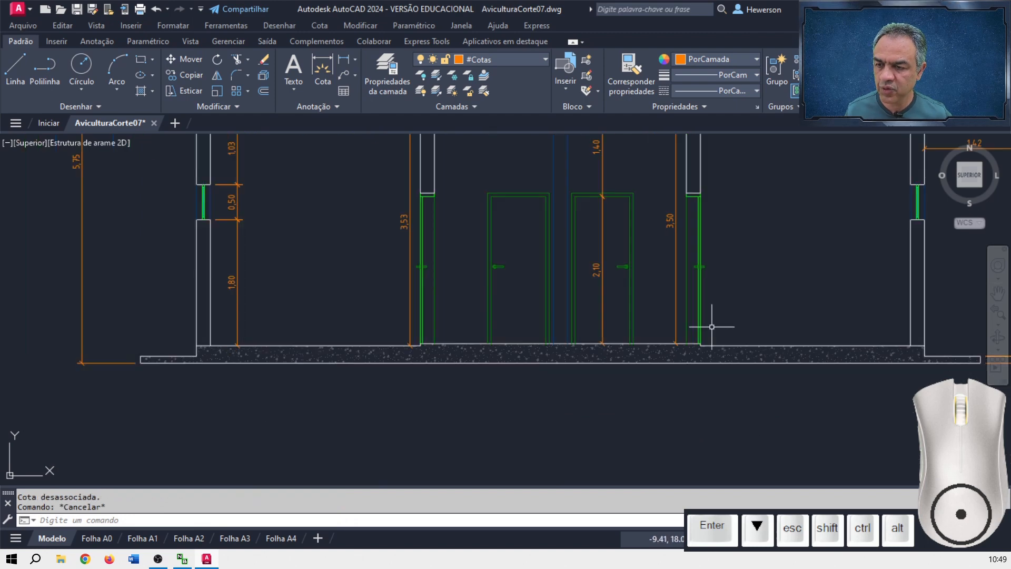
Add a vertical linear dimension from the right room's floor to the slab's underside, just right of the inner partition wall.
middle_click_drag(714, 295, 517, 369)
left_click(342, 57)
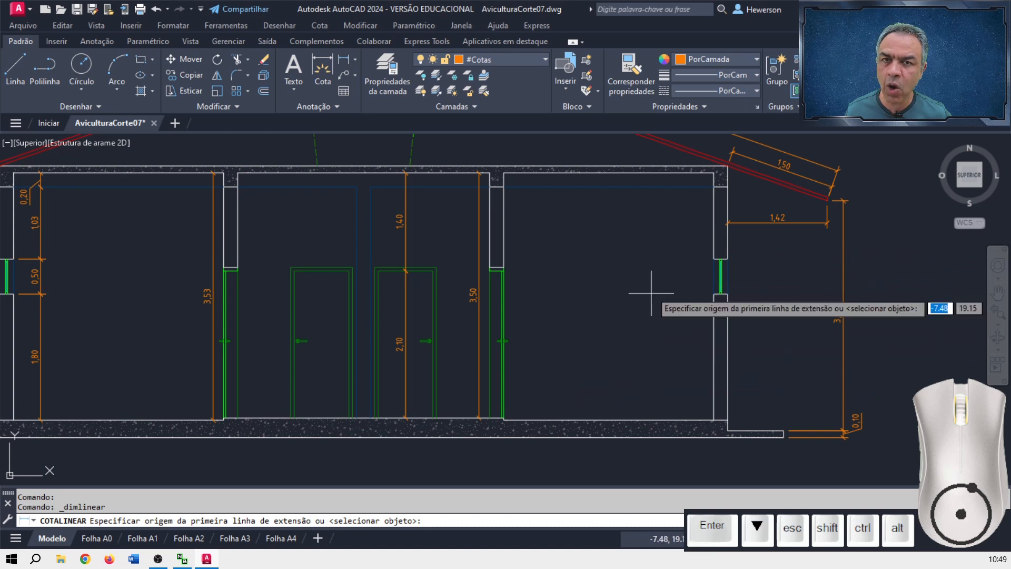
scroll(559, 368, "up", 3)
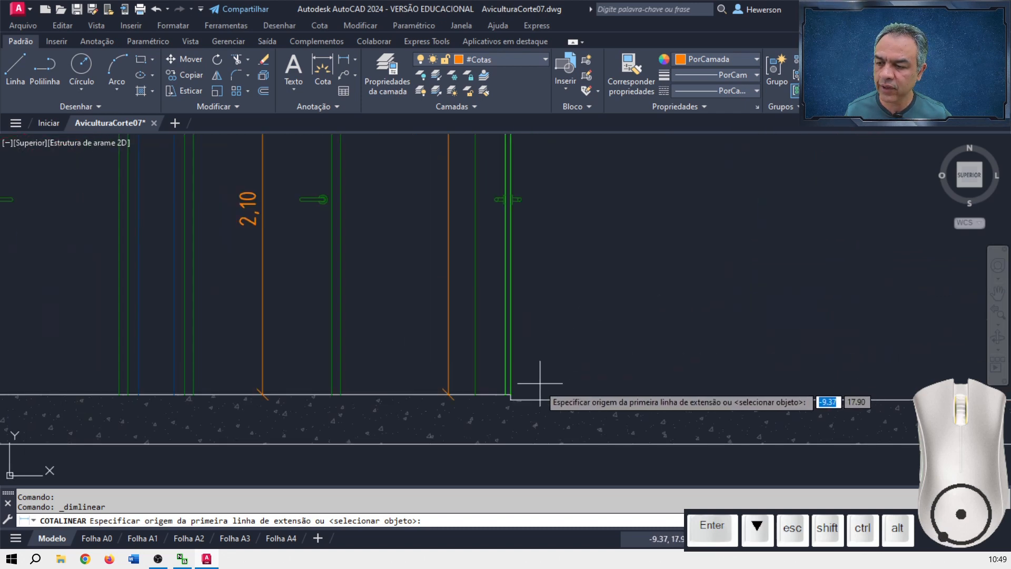
left_click(515, 400)
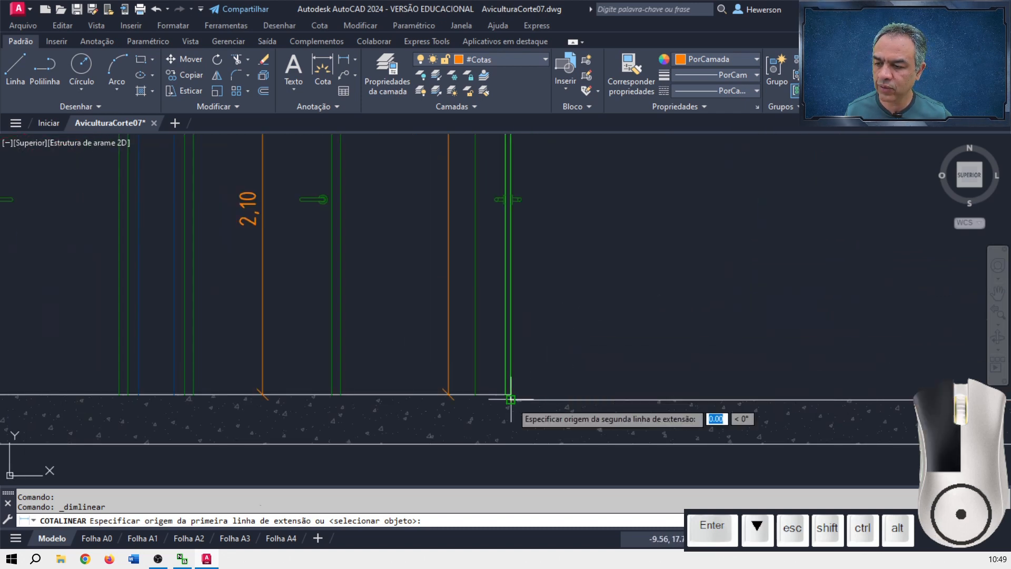
middle_click_drag(553, 226, 554, 515)
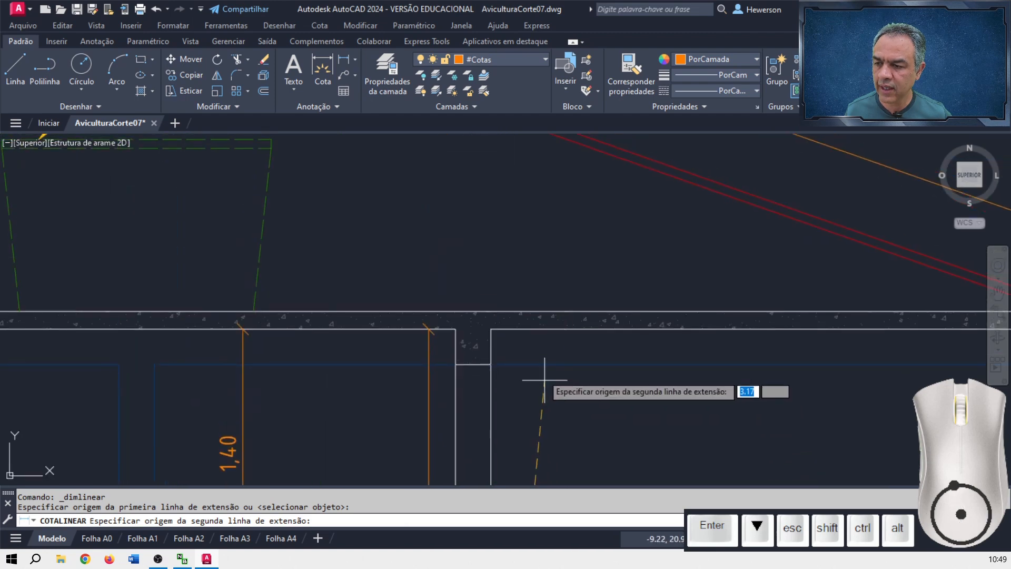
left_click(490, 328)
mouse_move(538, 404)
middle_mouse_down()
mouse_move(528, 242)
mouse_move(537, 235)
middle_mouse_up()
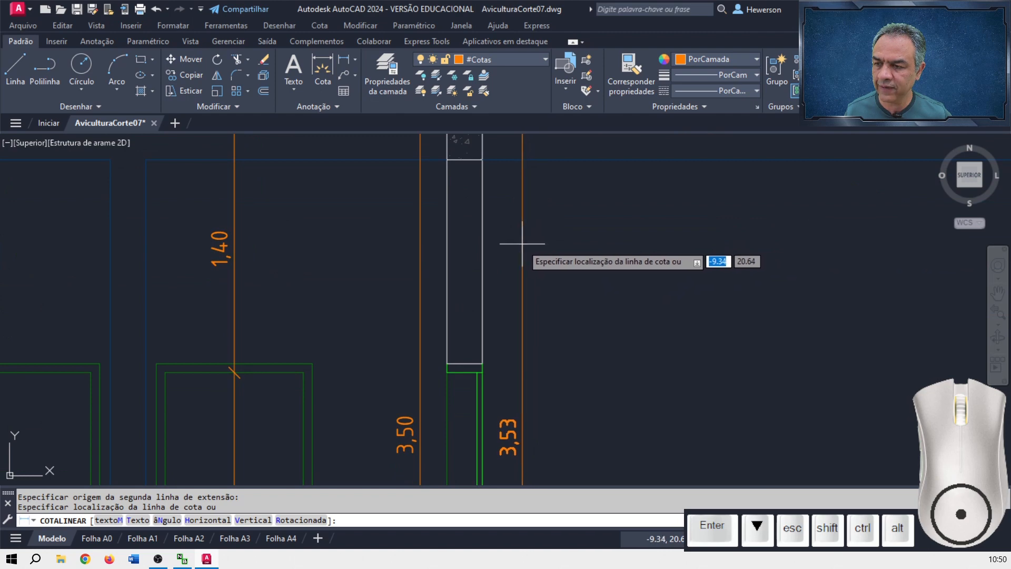
left_click(522, 243)
Stretch the upper extension origin of the right room's floor-to-ceiling dimension onto its dimension line.
left_click(521, 237)
middle_click_drag(577, 232, 608, 369)
left_click(515, 260)
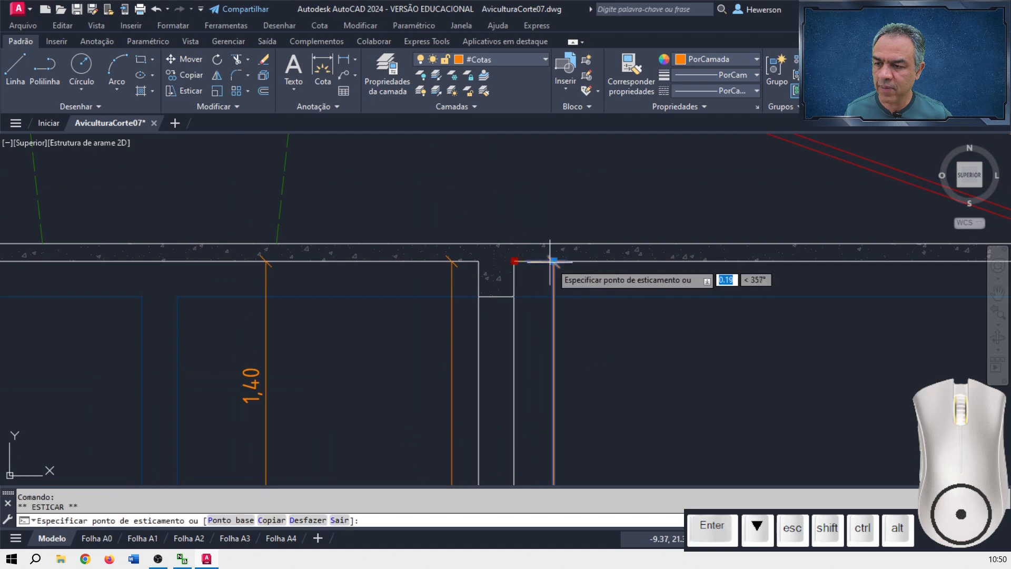
left_click(553, 261)
key("Escape")
scroll(649, 403, "down", 2)
middle_click_drag(648, 402, 641, 142)
key("Escape")
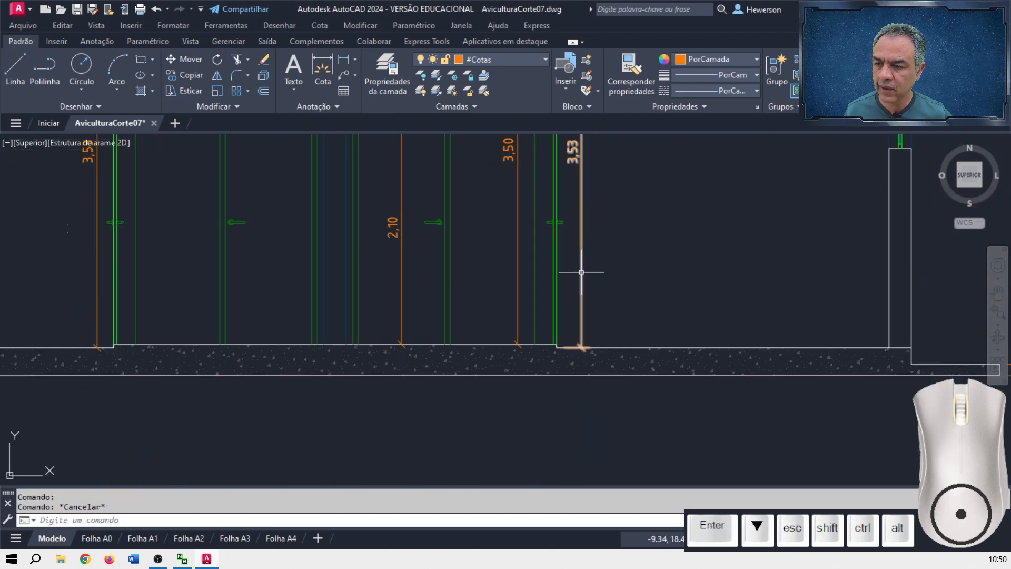
Stretch the lower extension origin of the right room's floor-to-ceiling dimension onto its dimension line at the floor.
left_click(580, 273)
scroll(547, 364, "up", 2)
left_click(562, 335)
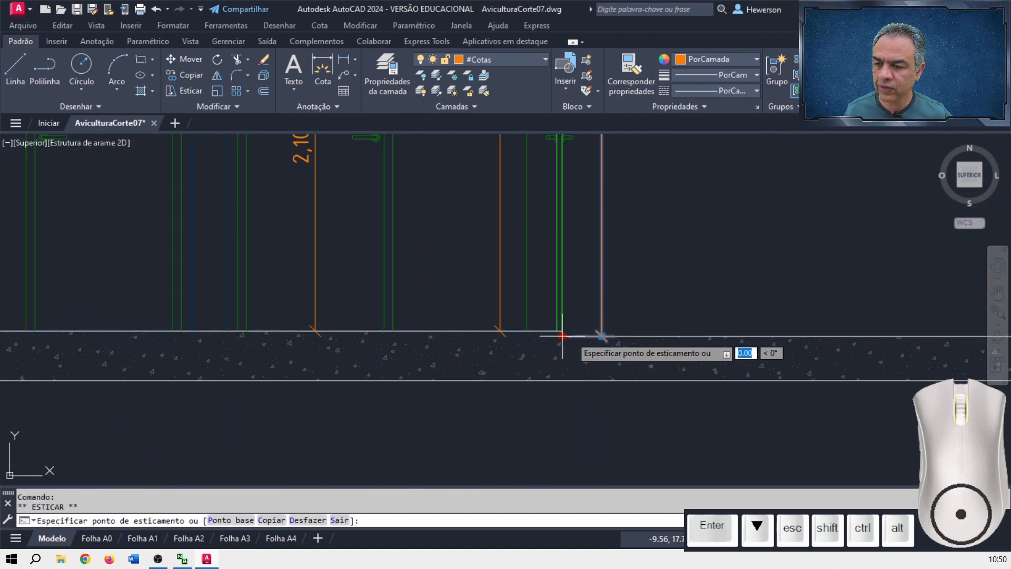
left_click(601, 336)
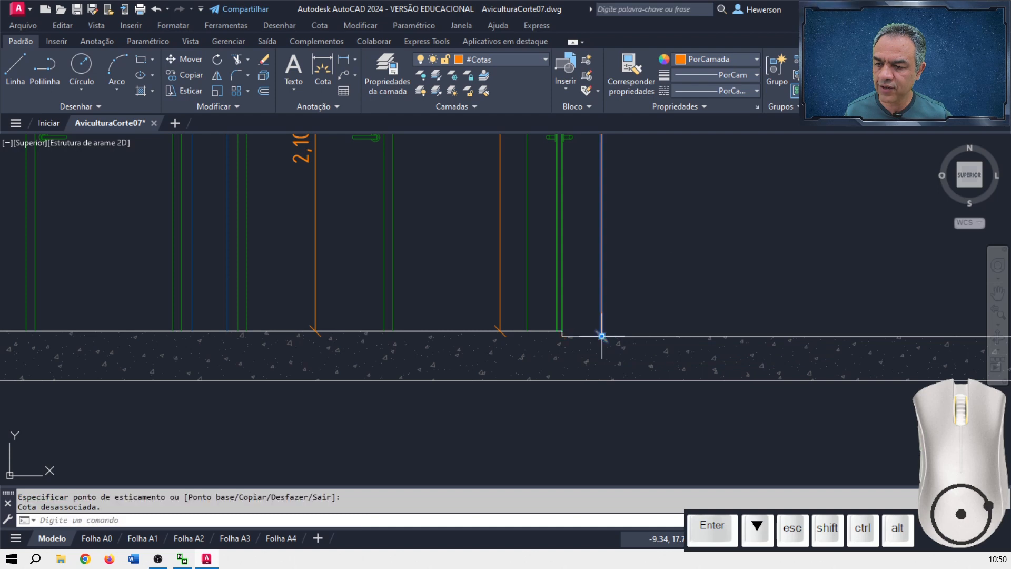
key("Escape")
scroll(682, 227, "up", 2)
Continue the right room's floor-to-ceiling dimension upward to the slab's top face, snapping perpendicular to it.
middle_click_drag(682, 228, 609, 378)
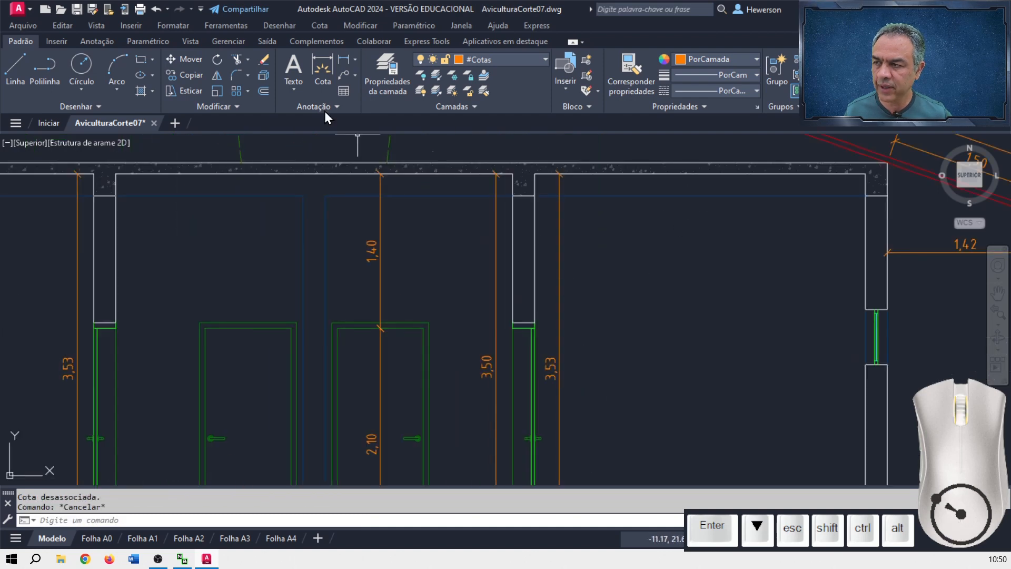
left_click(318, 26)
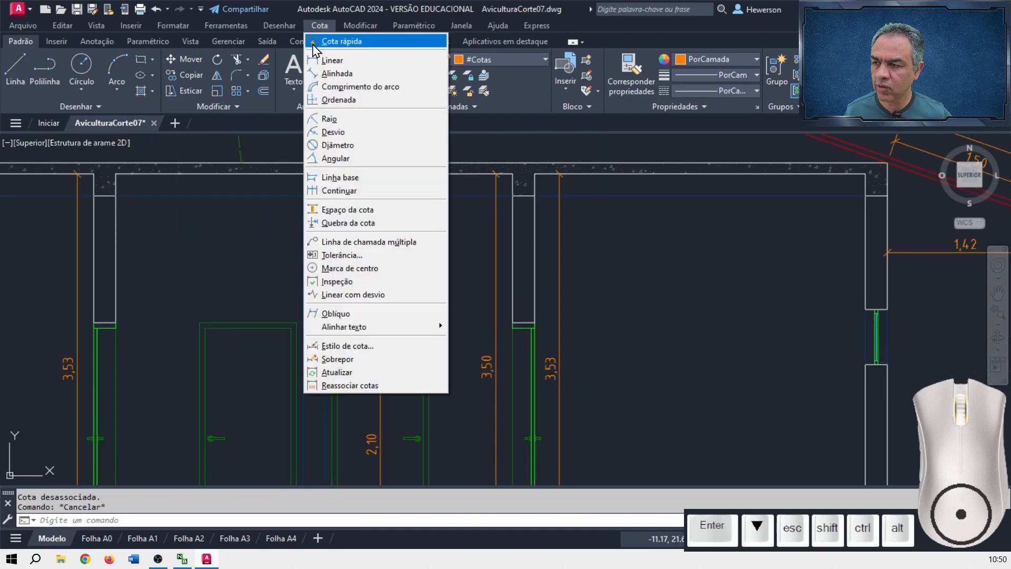
left_click(338, 191)
middle_click_drag(578, 161, 551, 307)
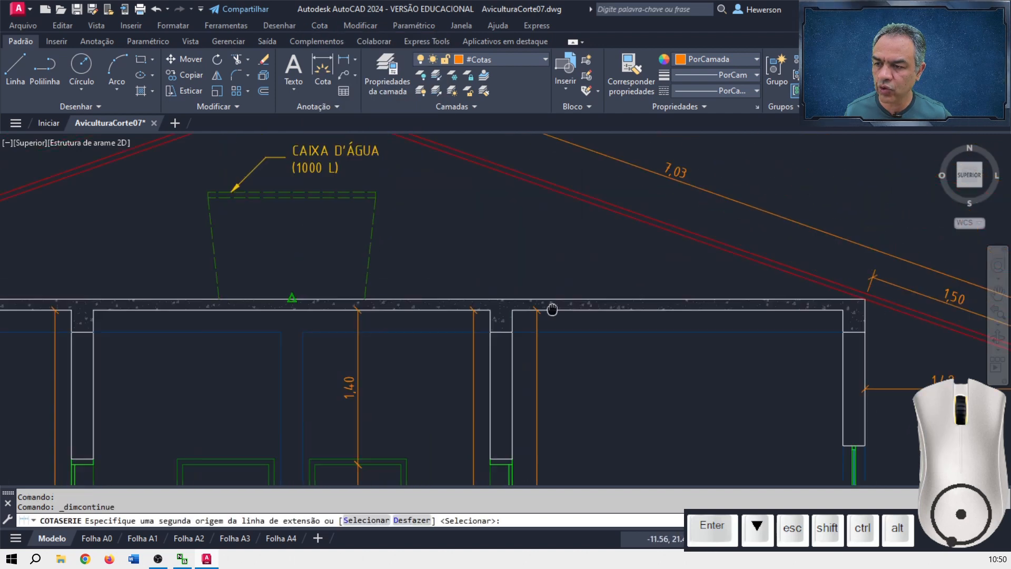
scroll(537, 300, "up", 2)
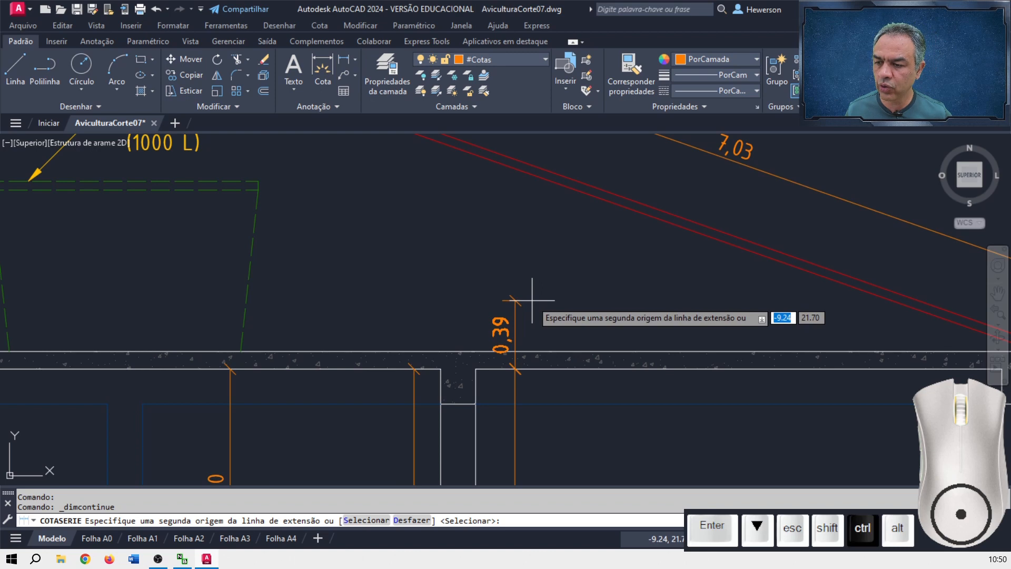
right_click(532, 300, "ctrl")
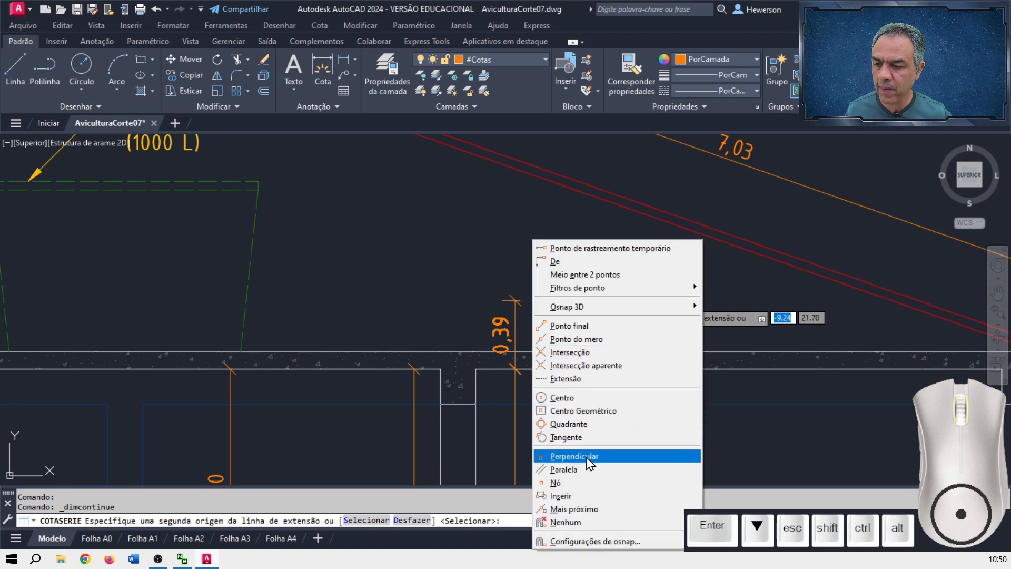
left_click(573, 456)
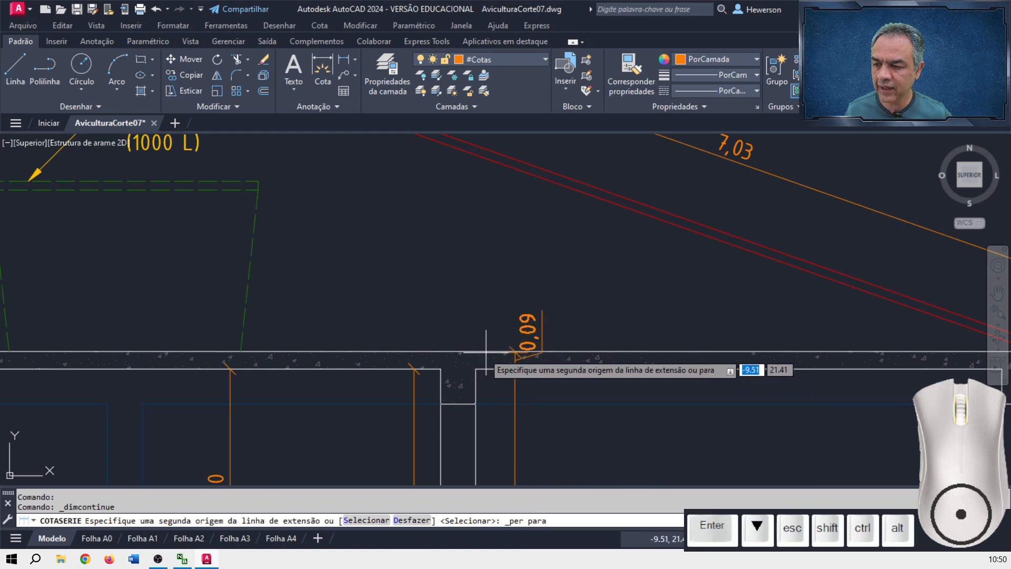
left_click(508, 369)
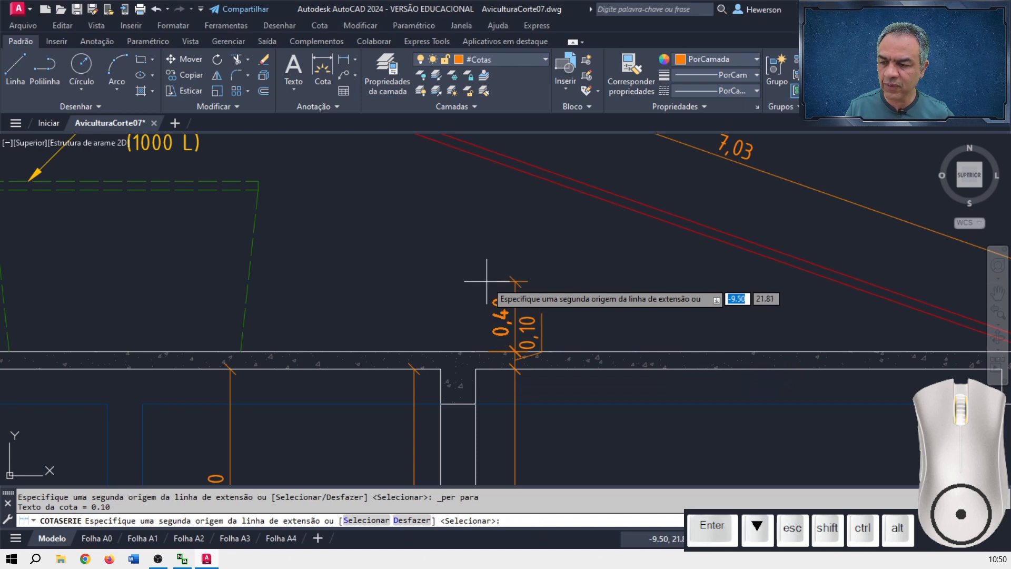
key("Return")
key("Return")
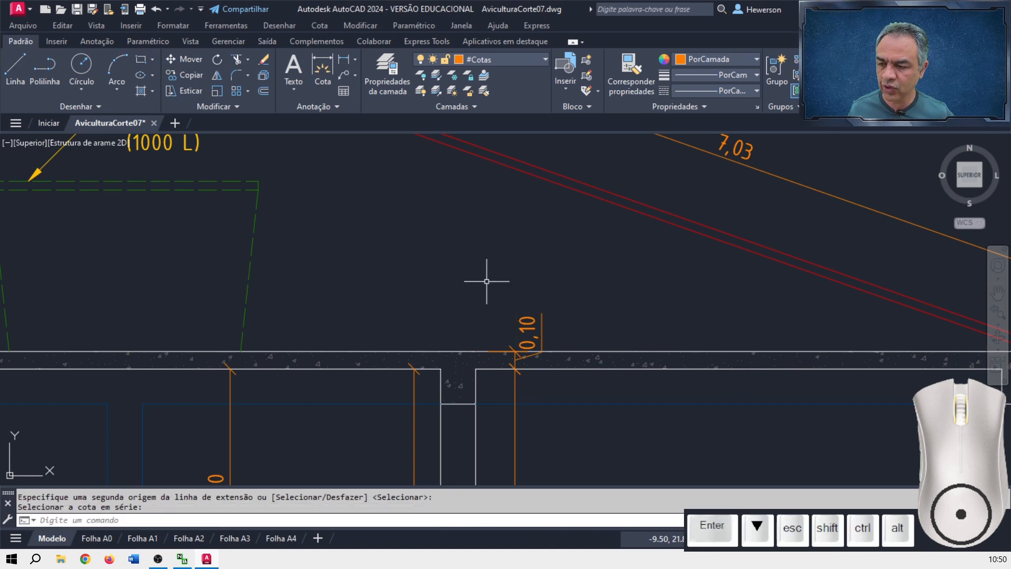
Stretch the slab-thickness dimension's upper extension origin onto its dimension line and move its text to the line's left side.
left_click(541, 340)
left_click(476, 351)
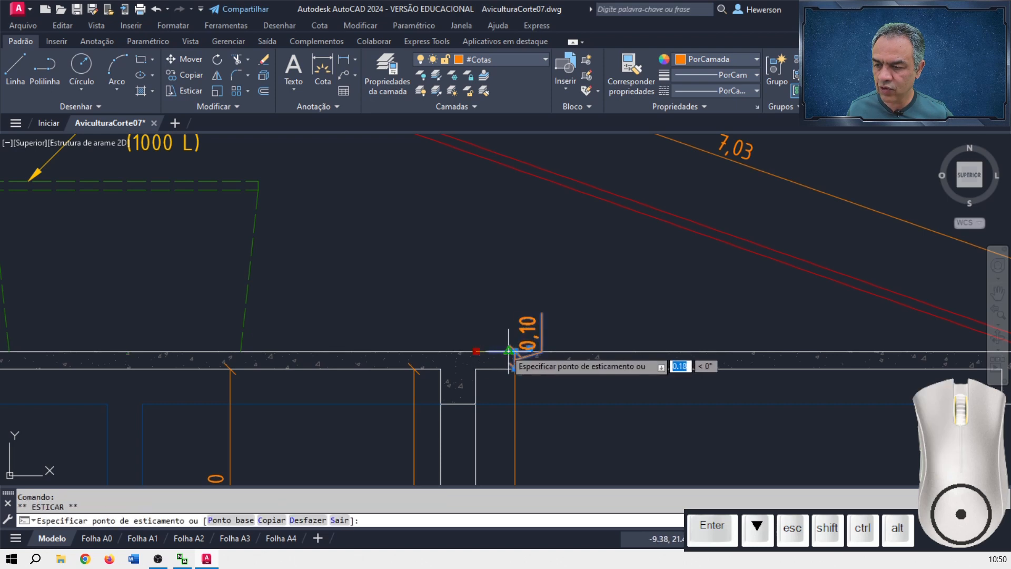
key("Escape")
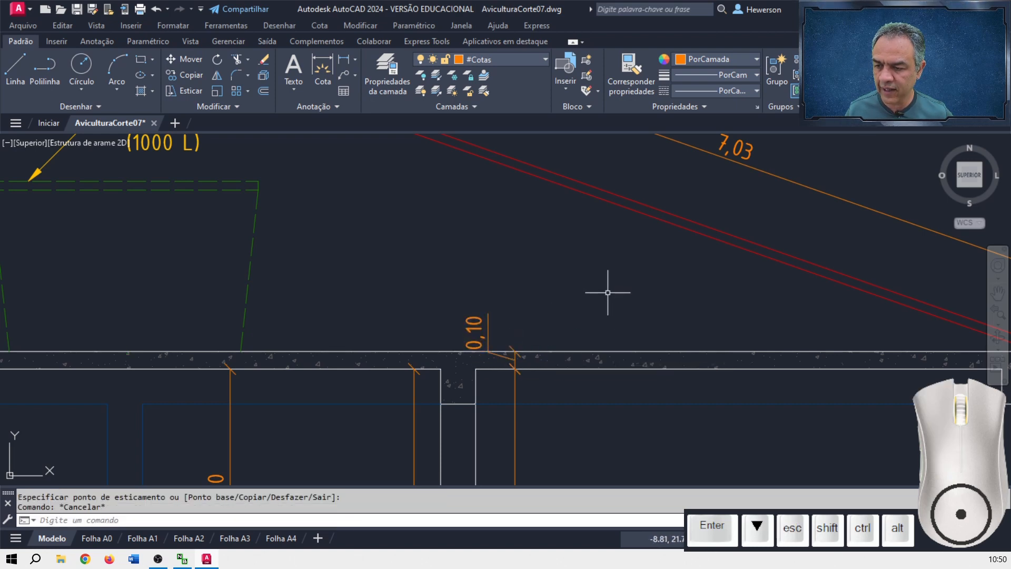
Make #Símbolo de Nível the current layer and insert the block Nível Corte 1-50 on the right outer walkway with level +0,10.
scroll(613, 308, "down", 6)
mouse_move(608, 324)
middle_mouse_down()
mouse_move(616, 222)
mouse_move(638, 244)
middle_mouse_up()
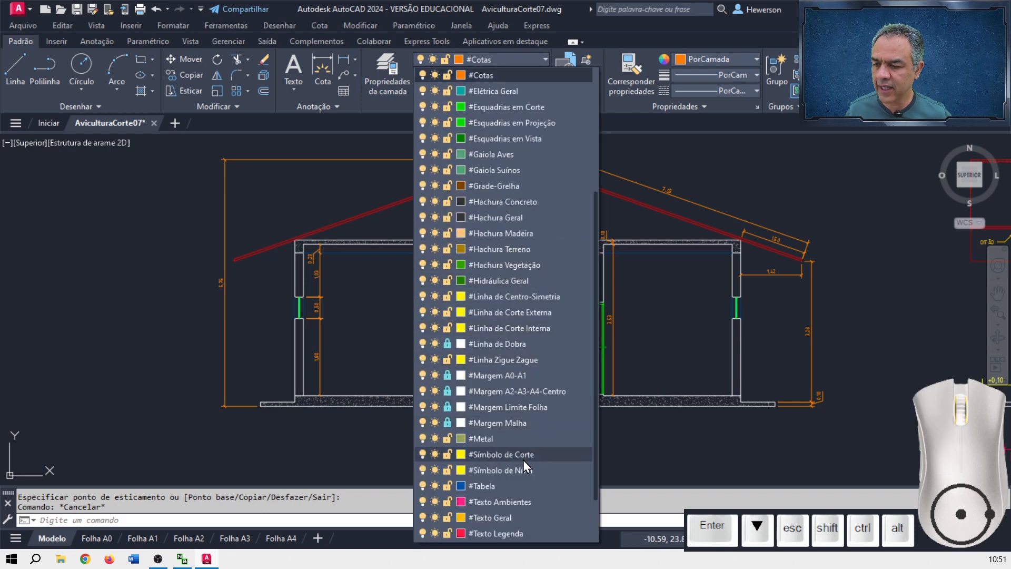
left_click(522, 470)
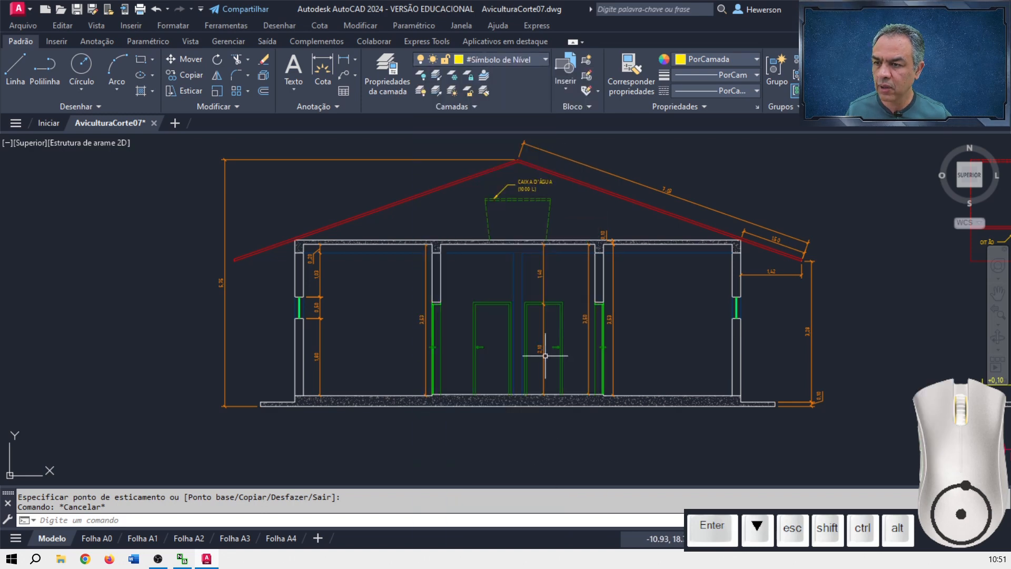
left_click(566, 95)
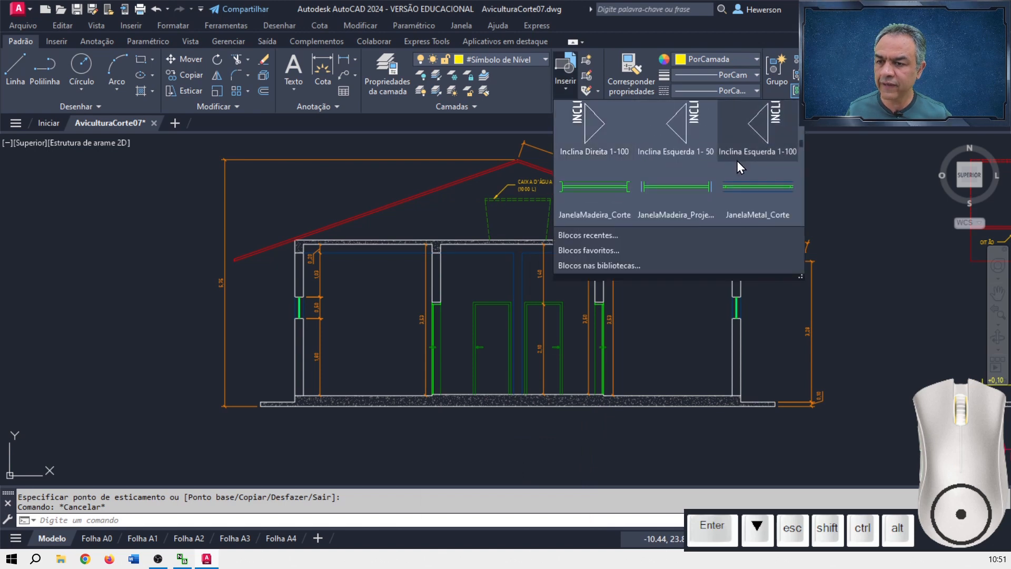
scroll(738, 161, "down", 3)
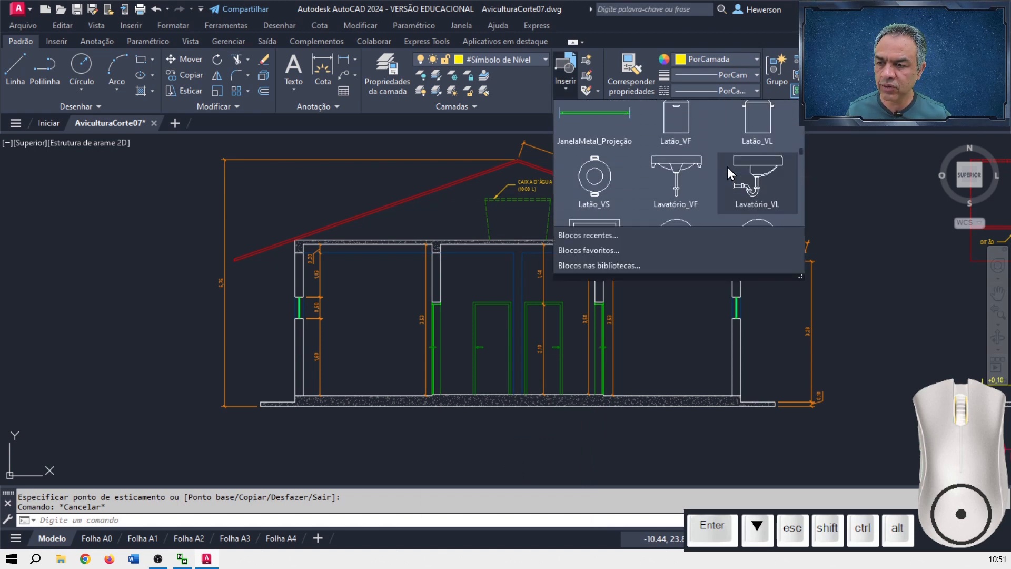
scroll(726, 166, "down", 6)
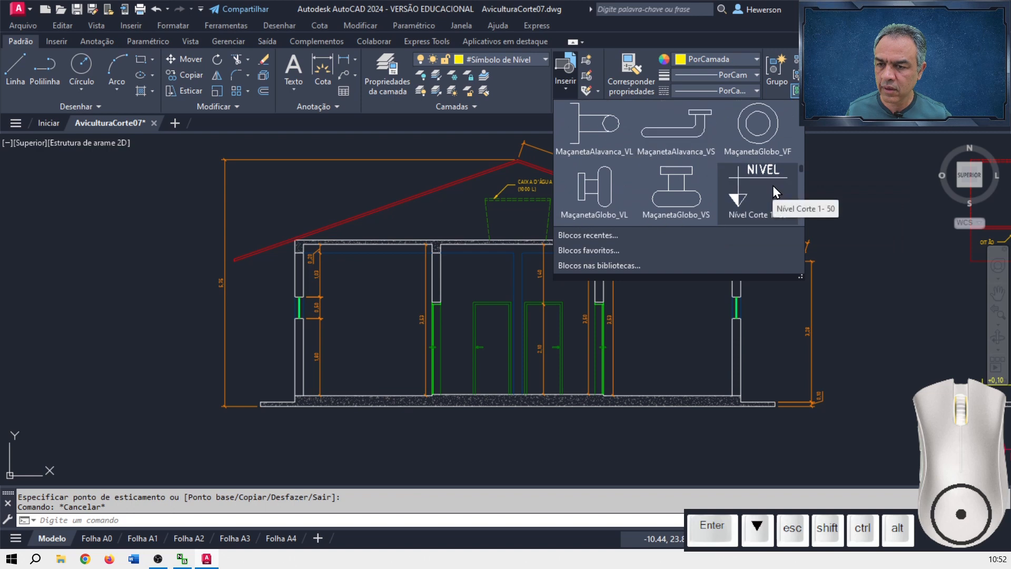
left_click(785, 186)
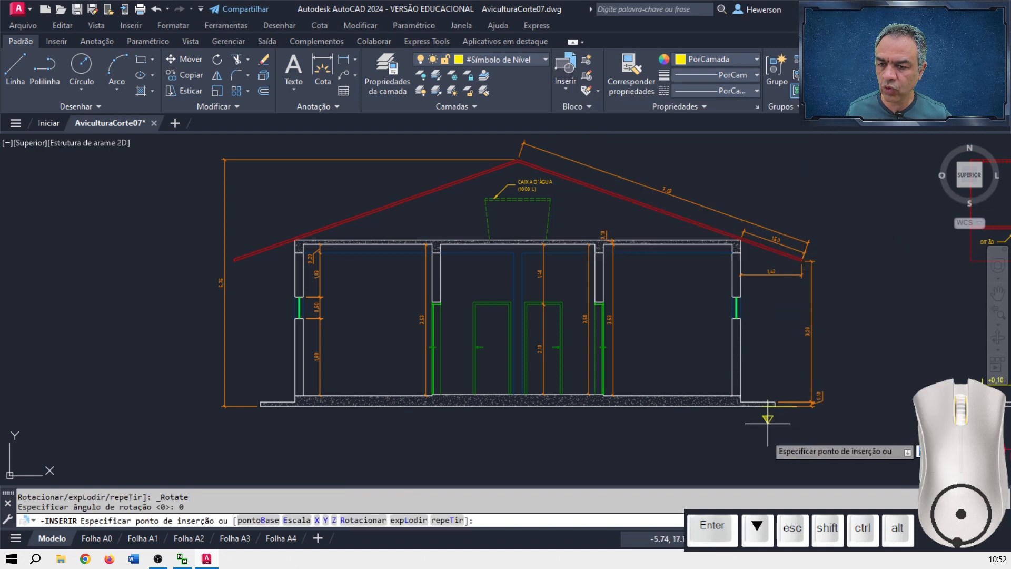
scroll(767, 421, "up", 5)
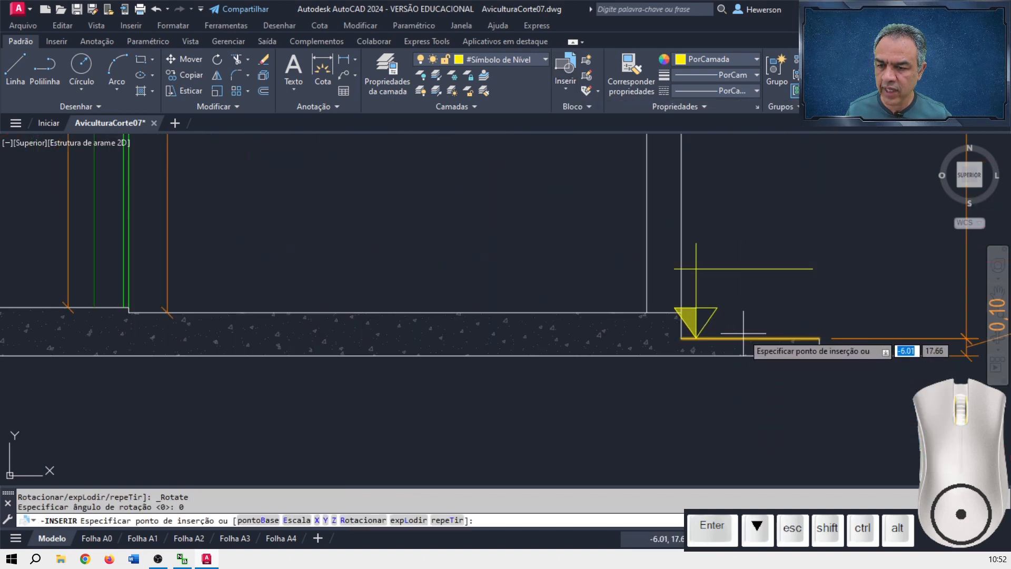
left_click(750, 338)
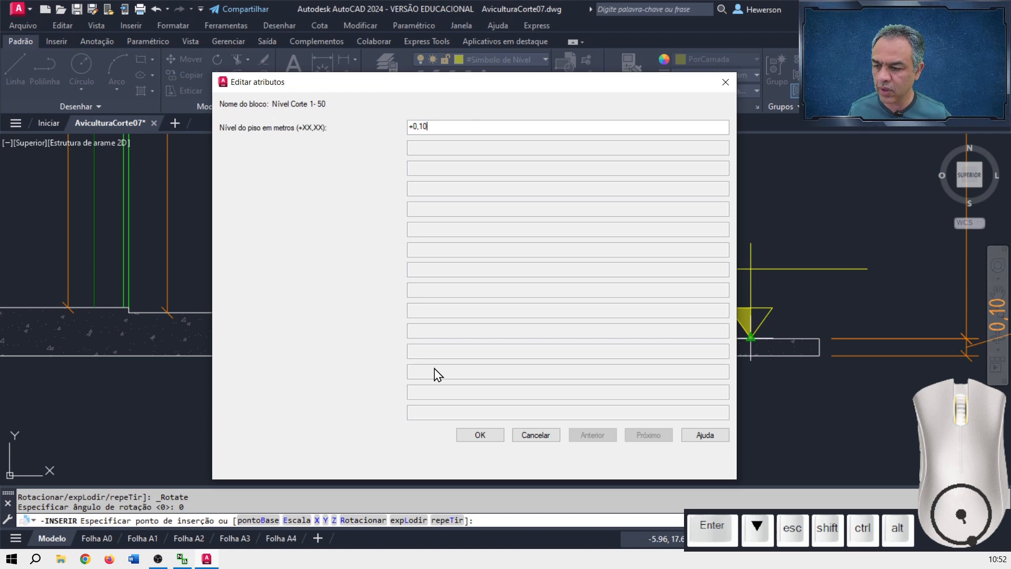
left_click(480, 436)
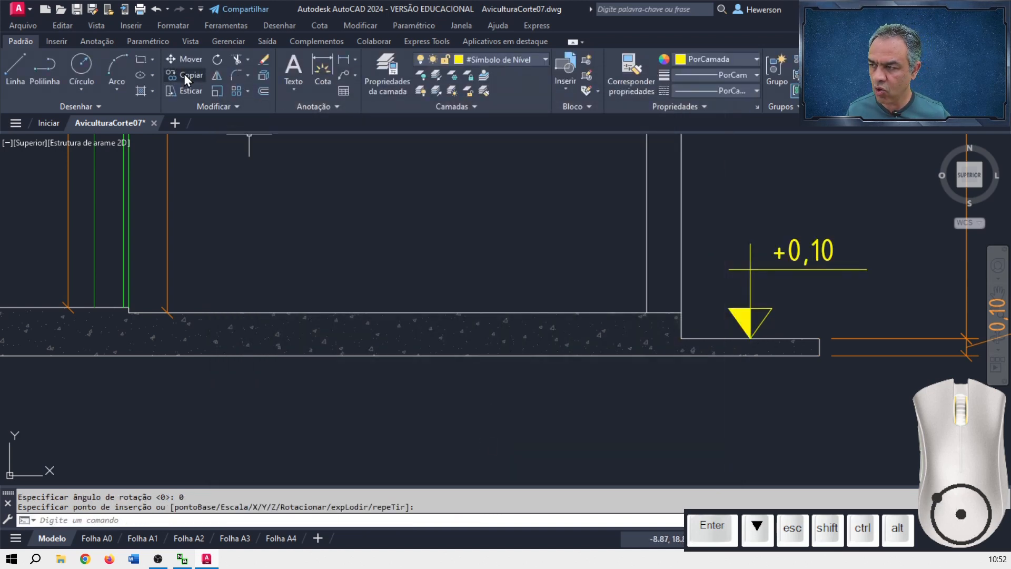
Copy the +0,10 level symbol from its arrow tip onto the left outer walkway's surface.
left_click(184, 74)
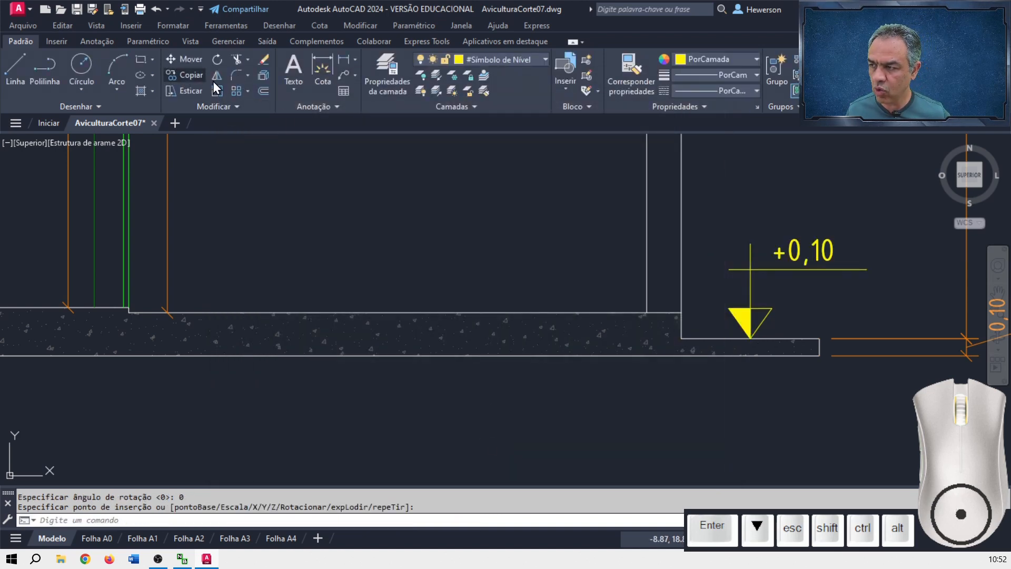
left_click(751, 264)
key("Return")
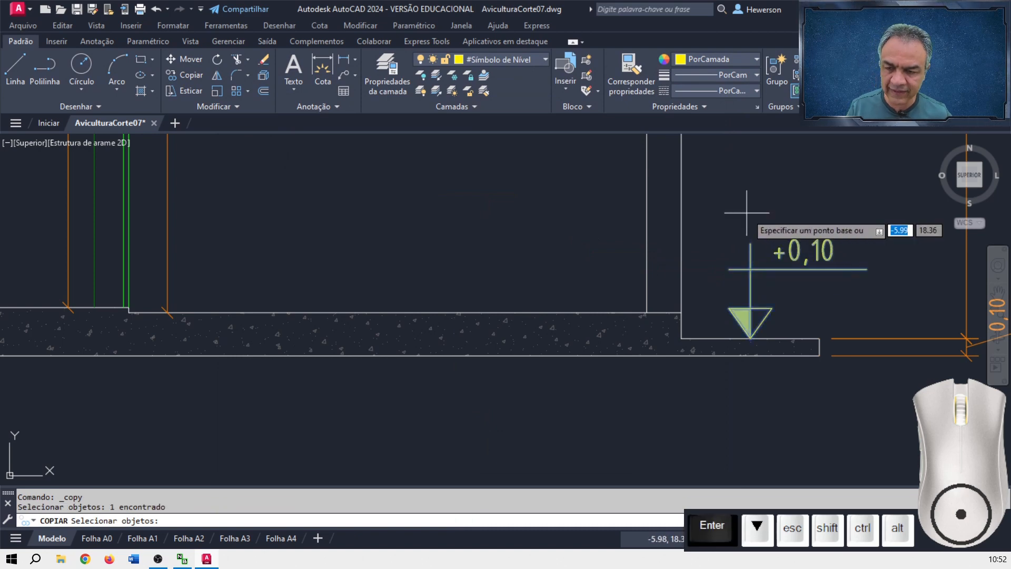
left_click(748, 343)
scroll(748, 342, "down", 5)
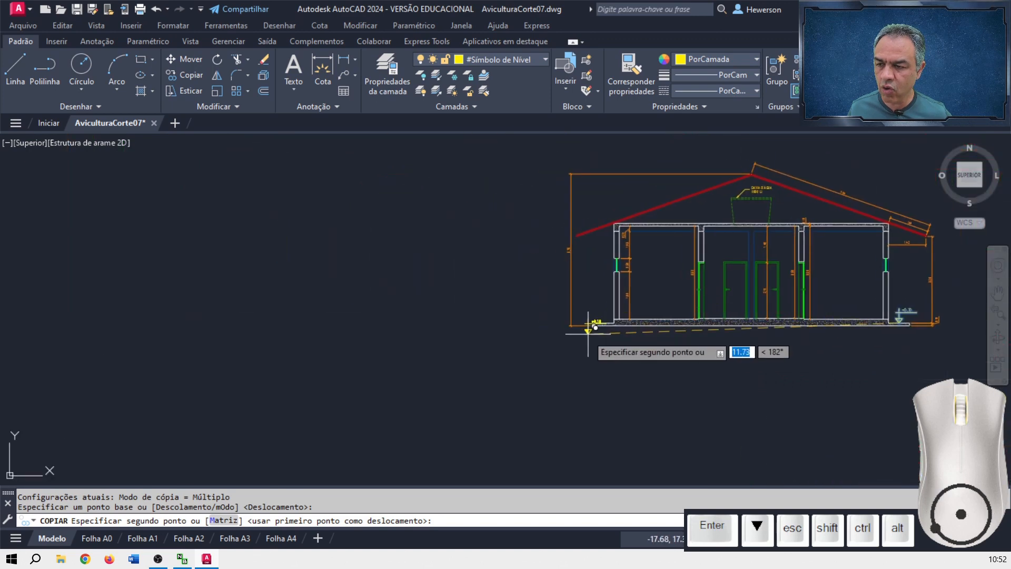
scroll(593, 333, "up", 8)
middle_click_drag(640, 280, 478, 335)
scroll(459, 300, "up", 2)
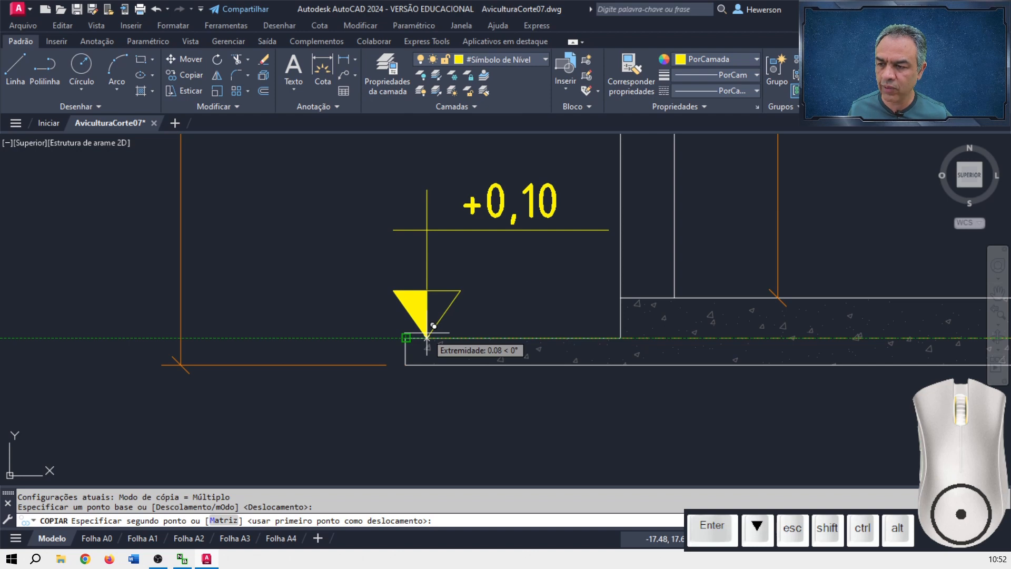
left_click(428, 335)
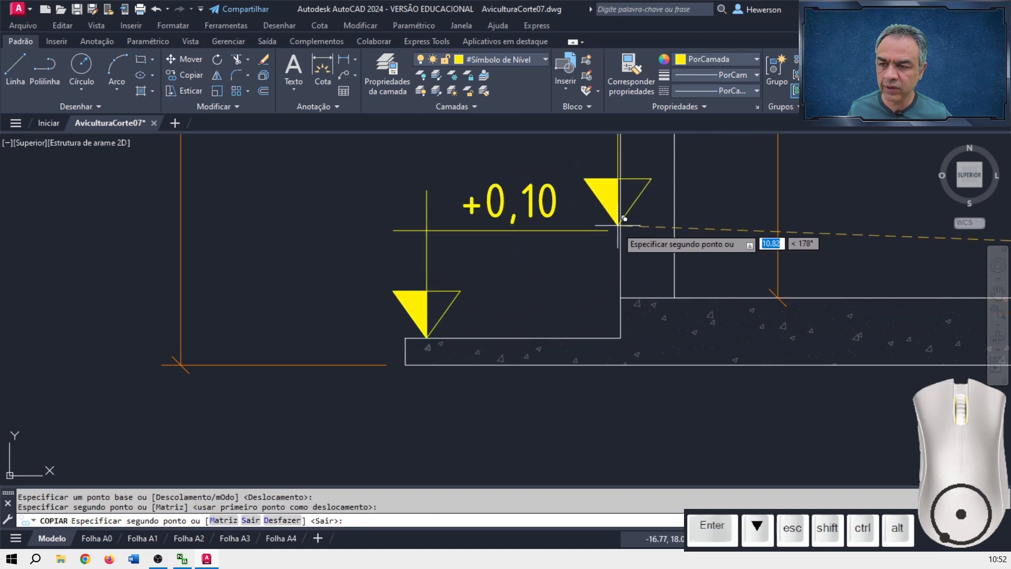
Place another copy of the level symbol on the left room's floor and set its level to +0,25.
scroll(712, 256, "down", 2)
middle_click_drag(828, 257, 289, 297)
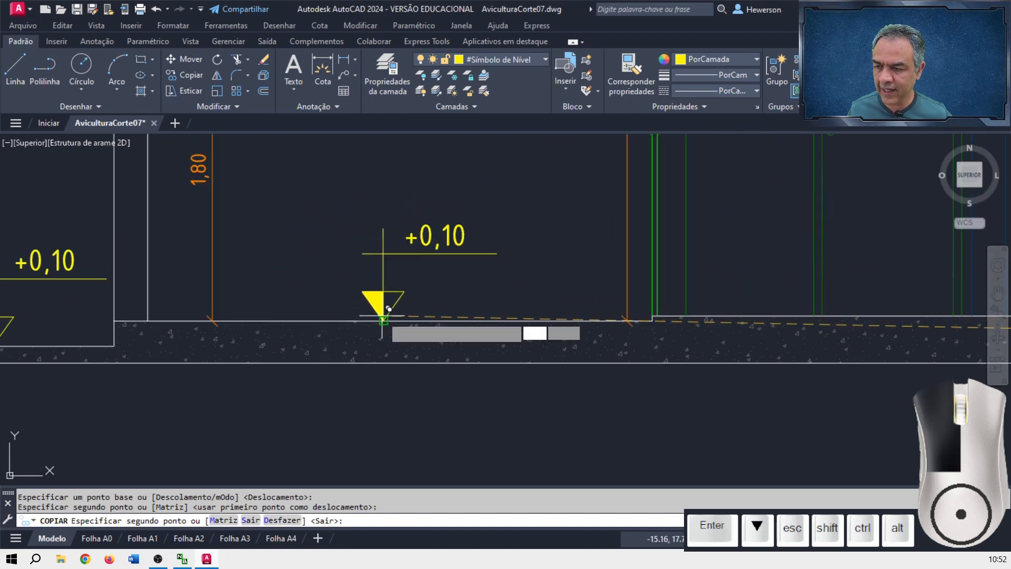
left_click(388, 316)
key("Return")
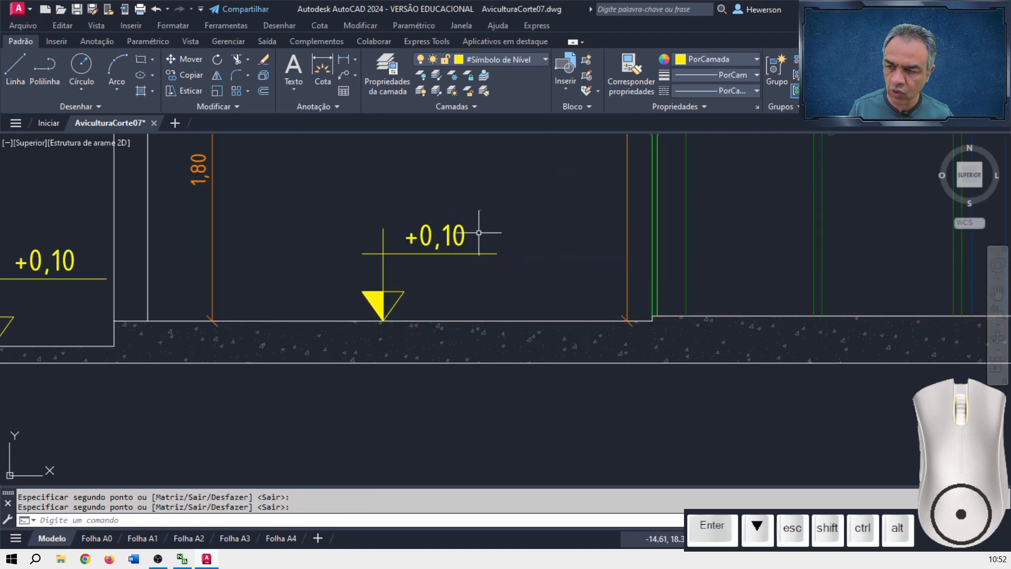
double_click(452, 253)
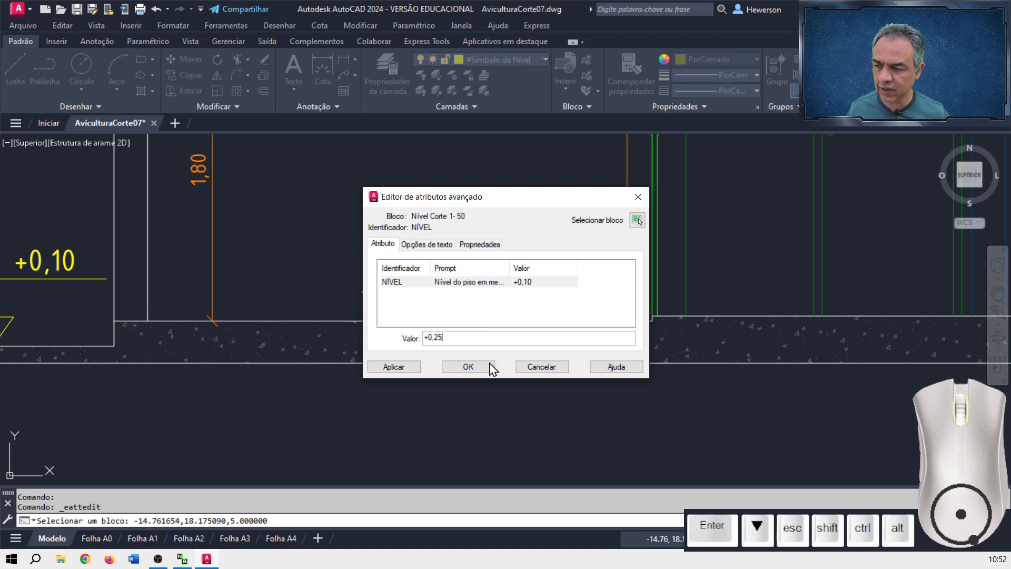
left_click(471, 367)
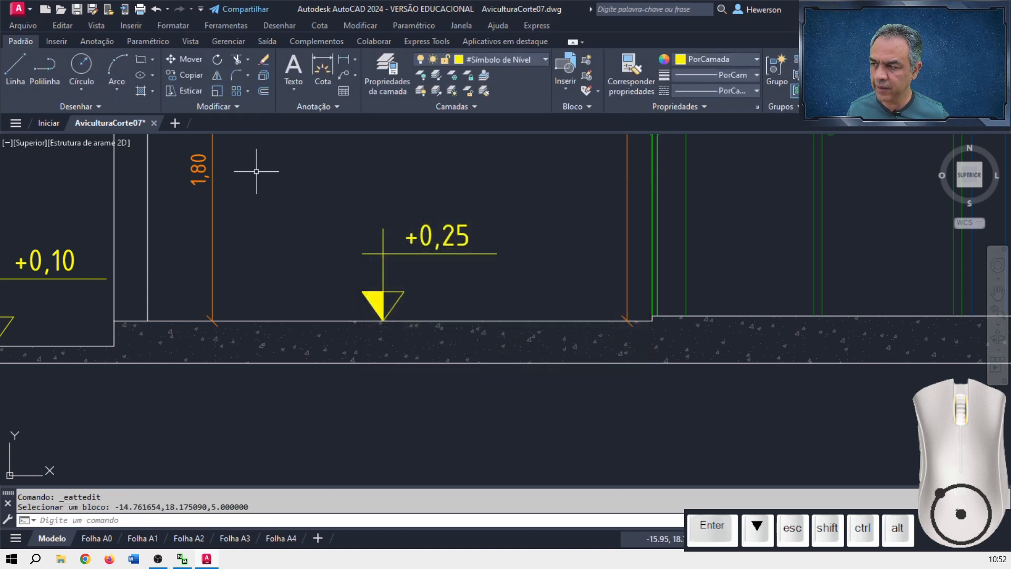
Copy the +0,25 level symbol from its arrow tip onto the right room's floor.
left_click(191, 76)
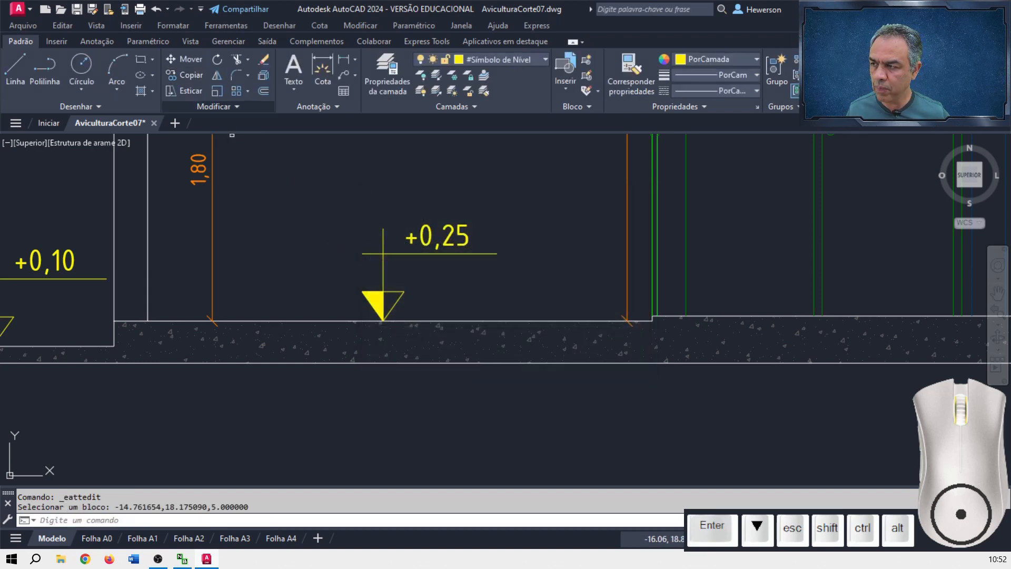
left_click(397, 255)
key("Return")
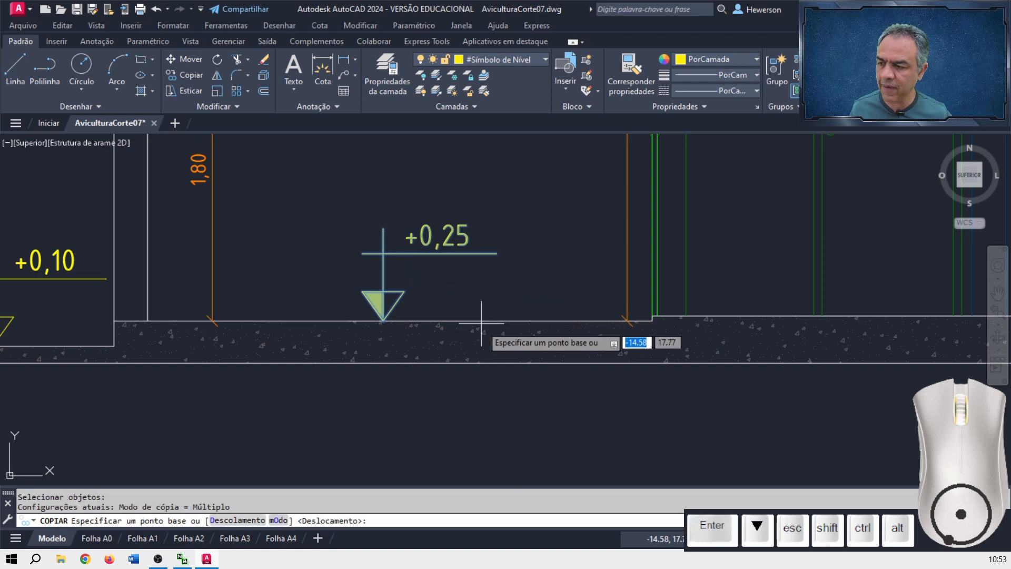
left_click(384, 321)
scroll(384, 320, "down", 5)
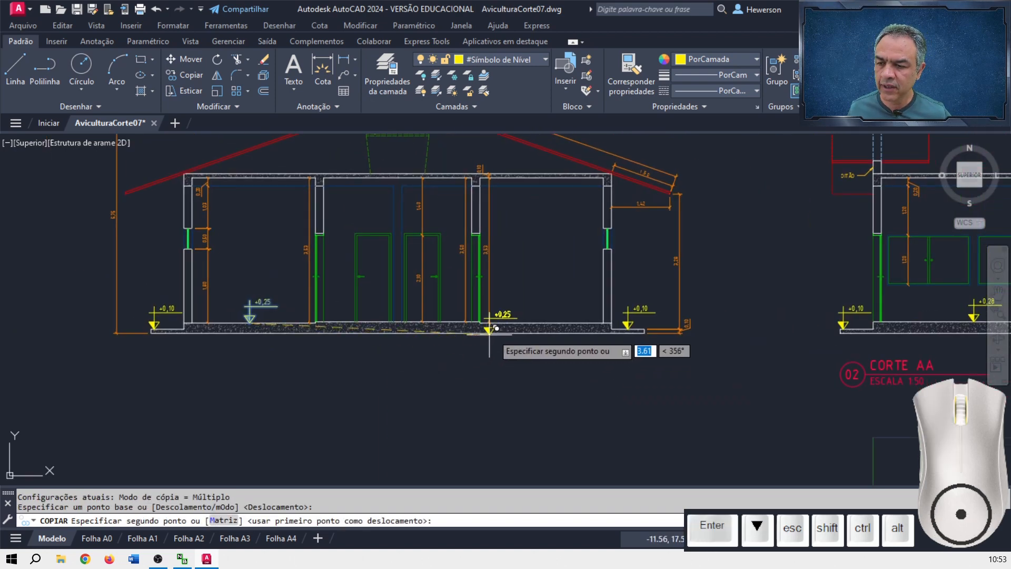
scroll(495, 327, "up", 3)
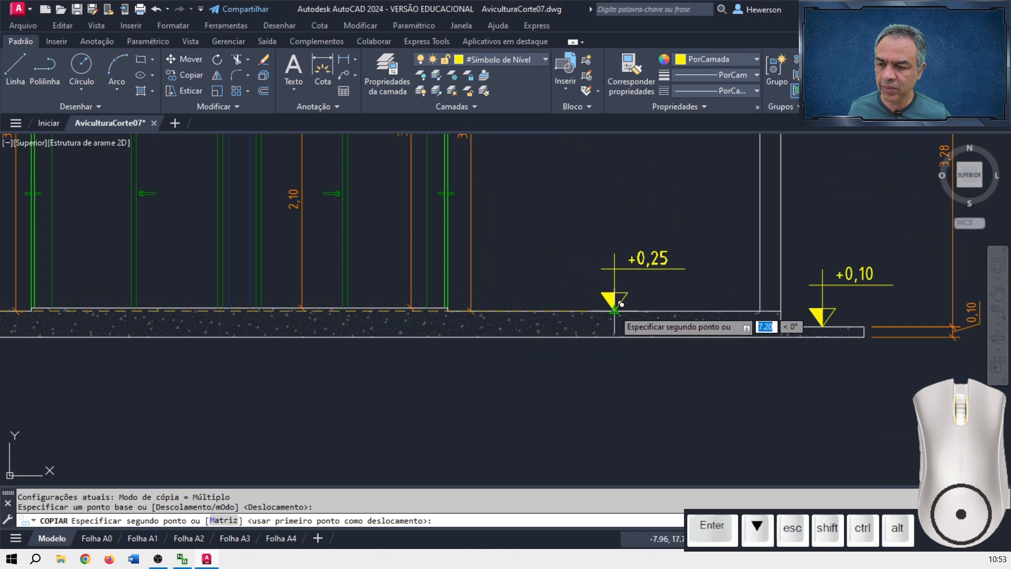
left_click(621, 305)
Place another copy of the +0,25 level symbol on the central room's raised floor, just right of its left partition.
middle_click_drag(422, 273, 621, 264)
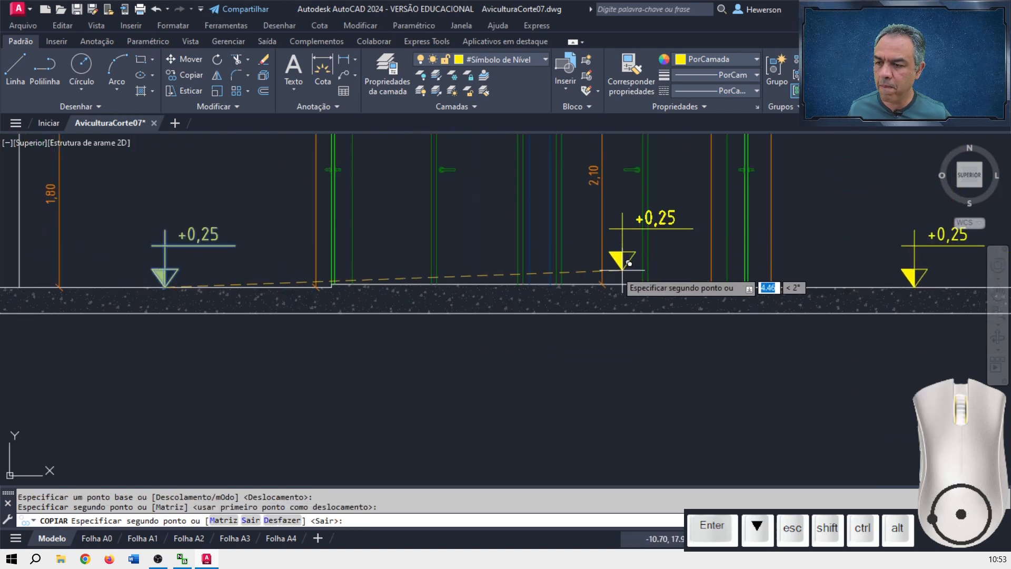
scroll(549, 257, "up", 3)
middle_click_drag(398, 260, 564, 357)
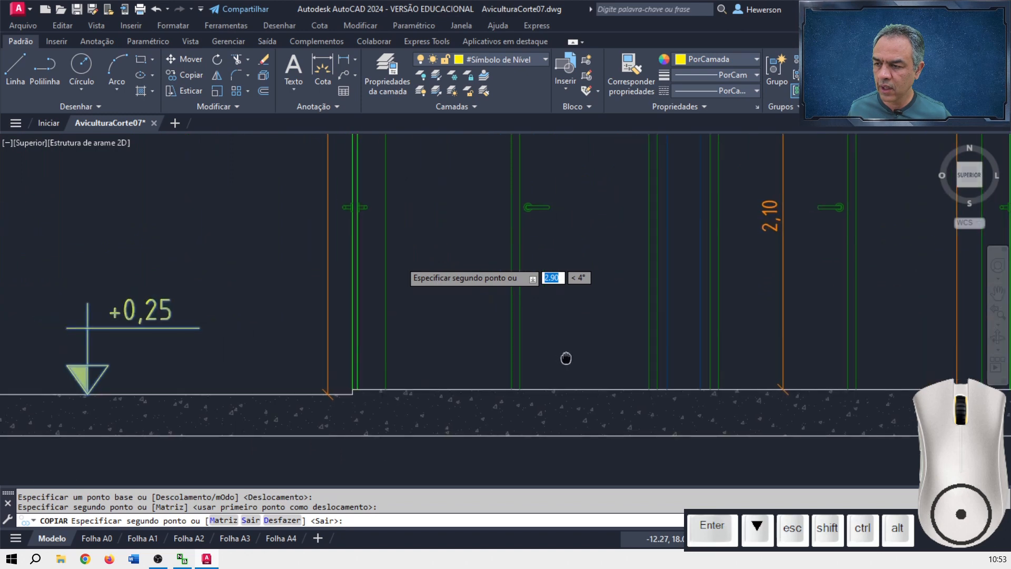
left_click(403, 389)
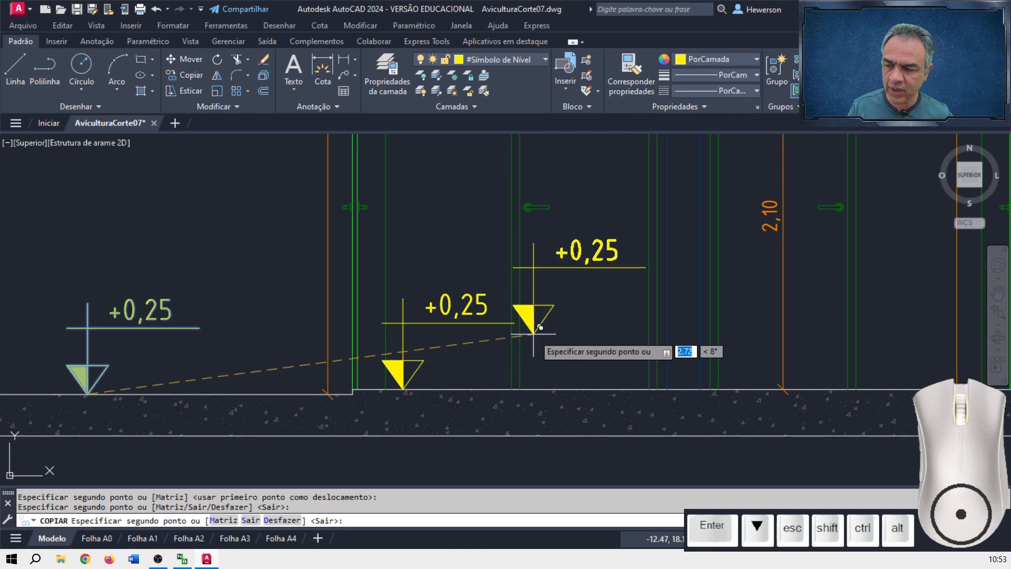
Finish copying the level symbols and set the central room's raised-floor symbol to +0,28.
key("Return")
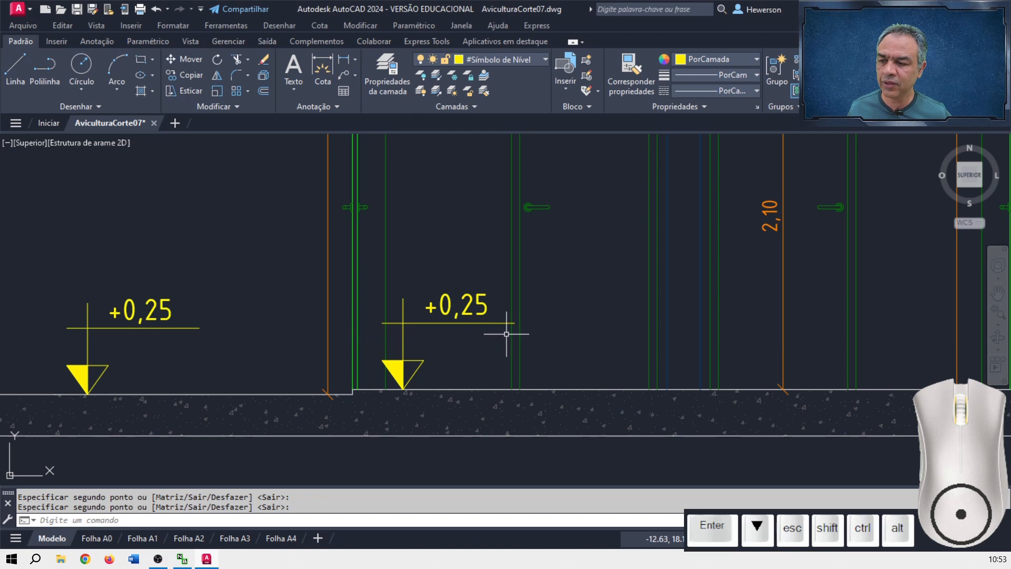
double_click(460, 321)
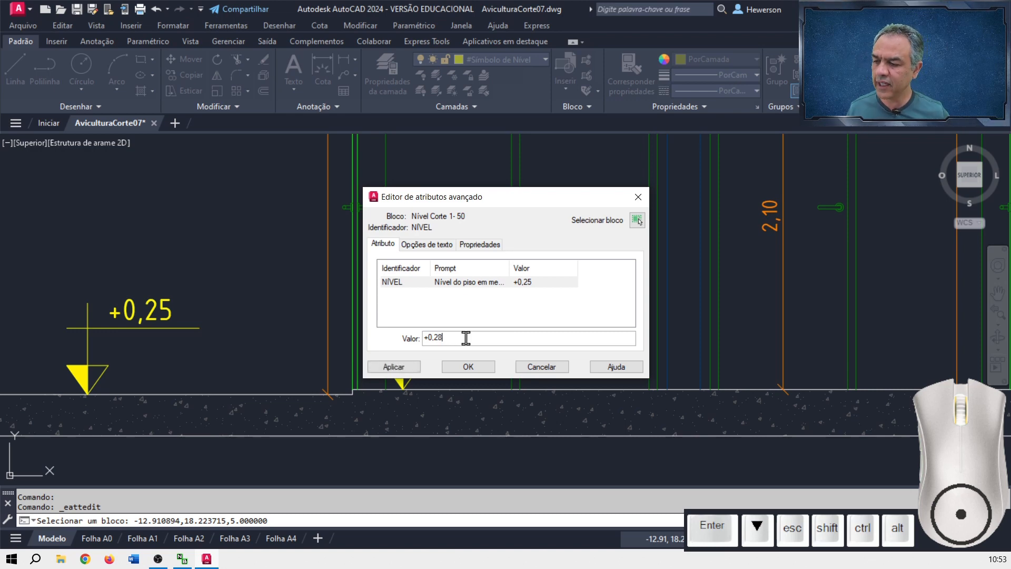
left_click(468, 367)
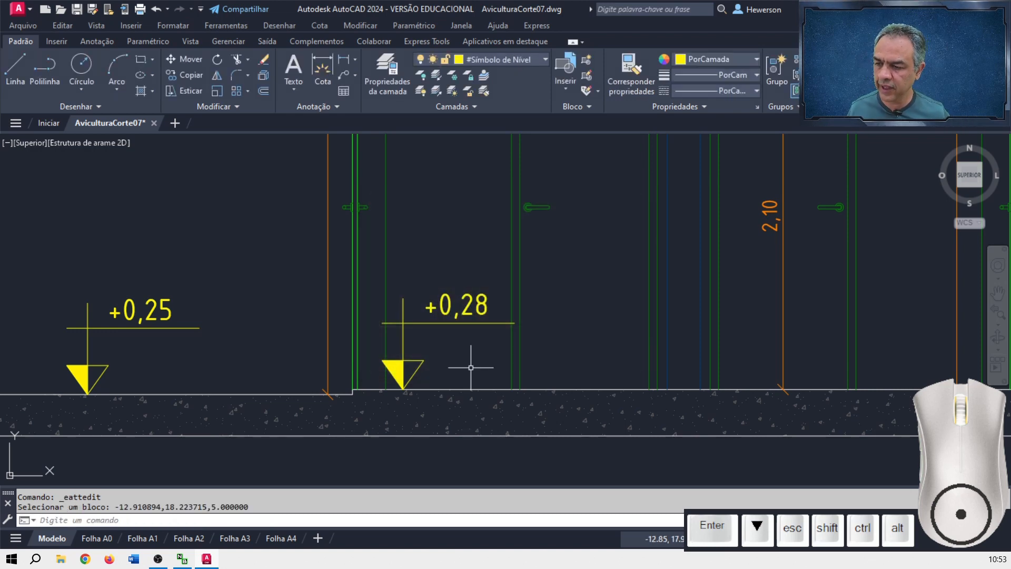
Make #Texto Legenda the current layer and choose the Legenda Planta 1- 50 block for insertion.
left_click(531, 59)
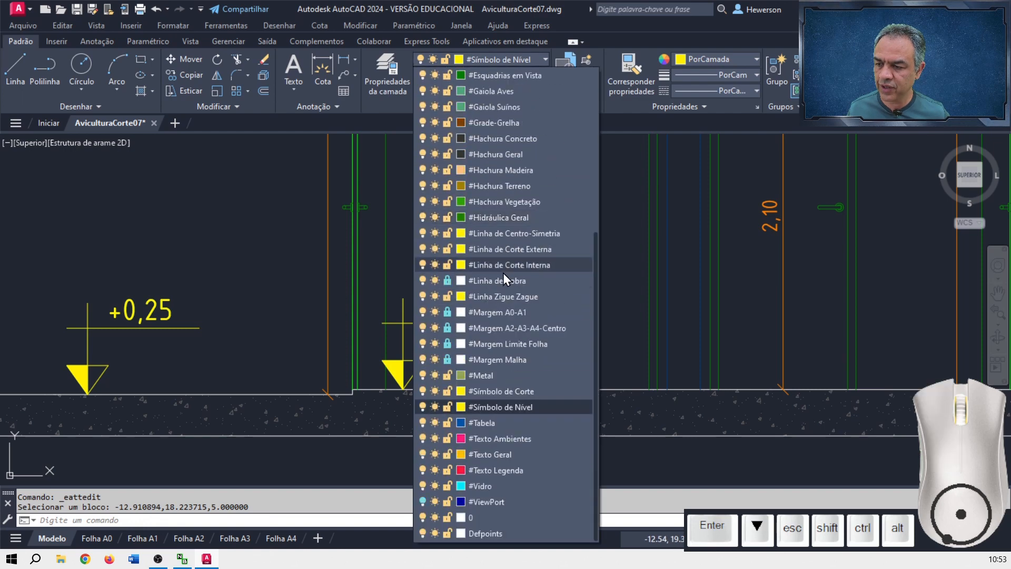
left_click(522, 470)
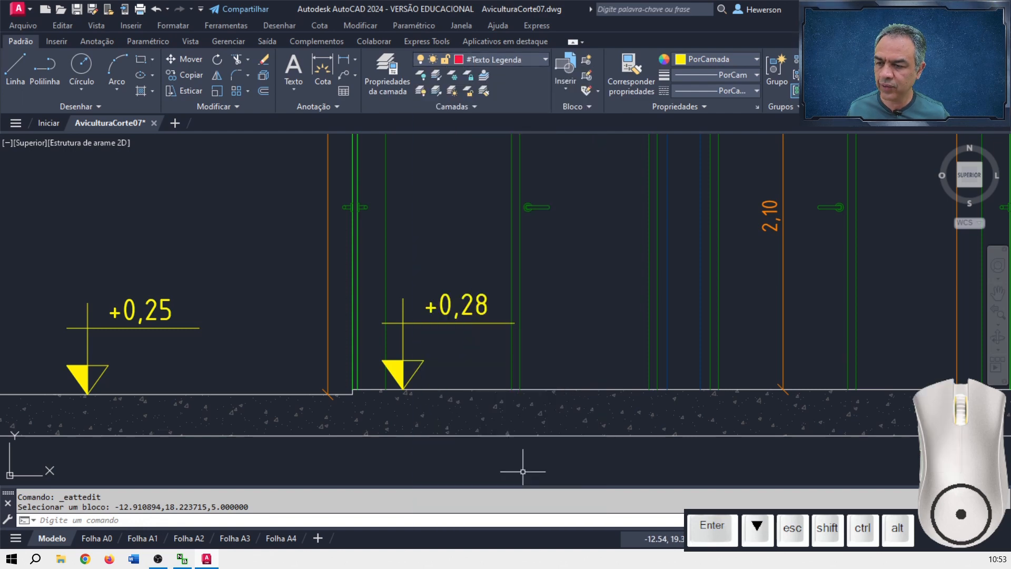
left_click(565, 96)
scroll(618, 208, "up", 2)
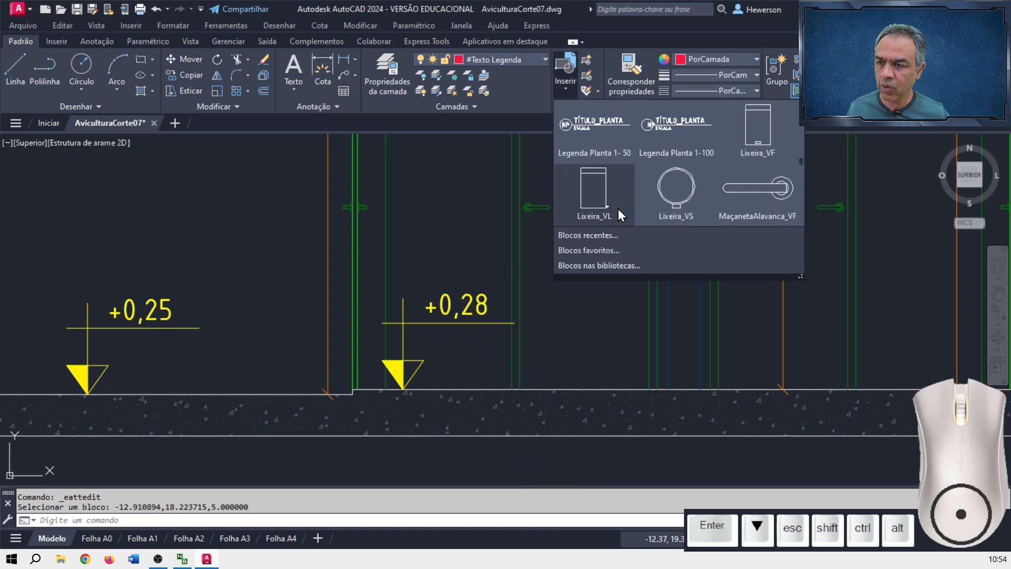
scroll(617, 208, "up", 1)
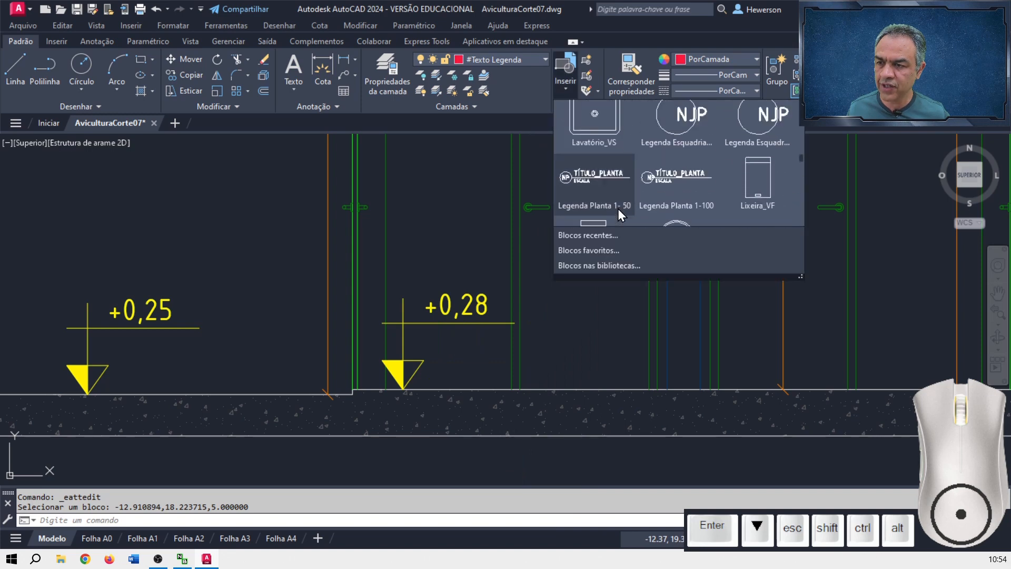
left_click(624, 174)
scroll(622, 171, "down", 5)
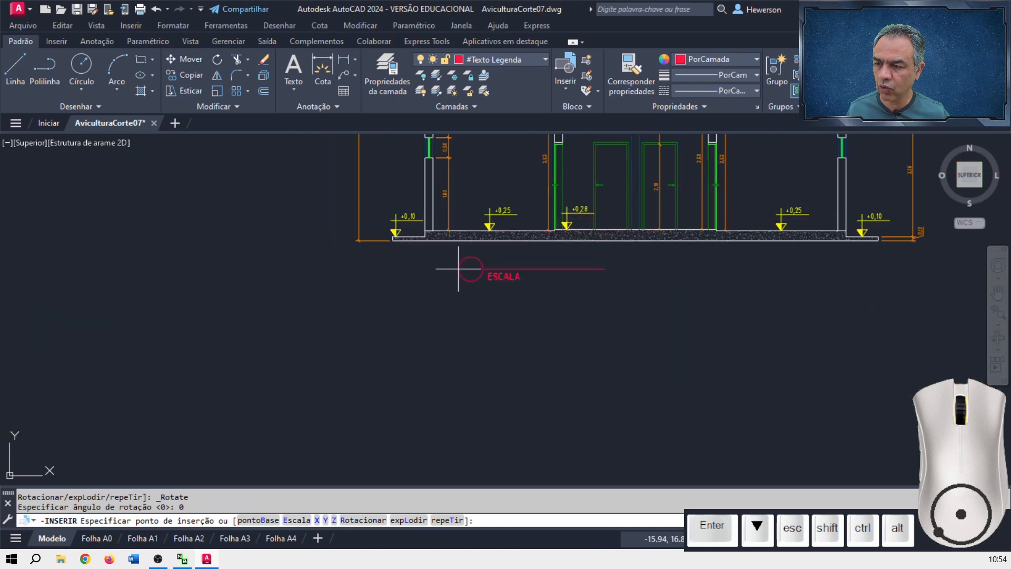
Place the title block at offset @1<270 from the lower-left corner of the left outer walkway's slab.
scroll(591, 295, "up", 2)
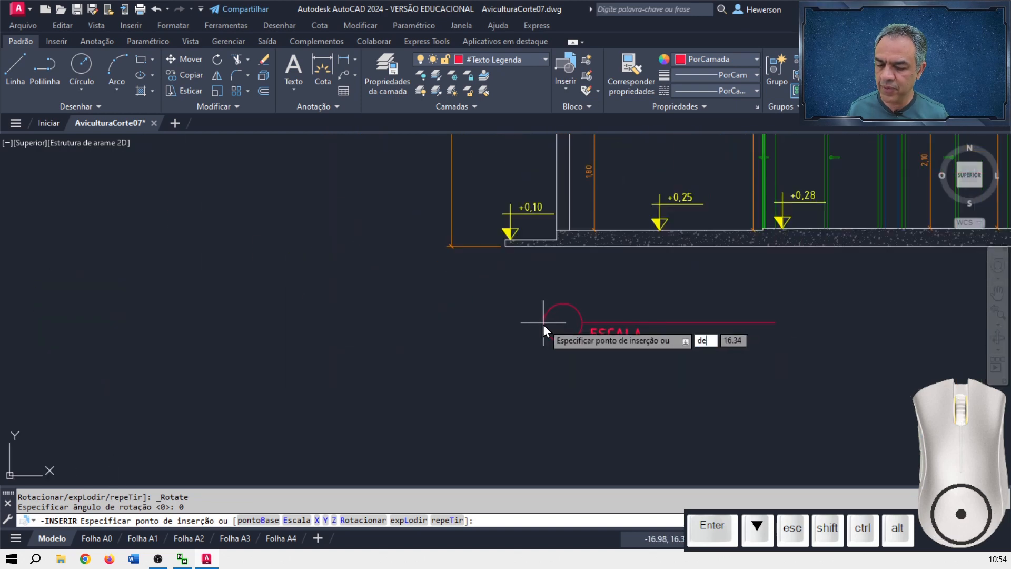
key("Return")
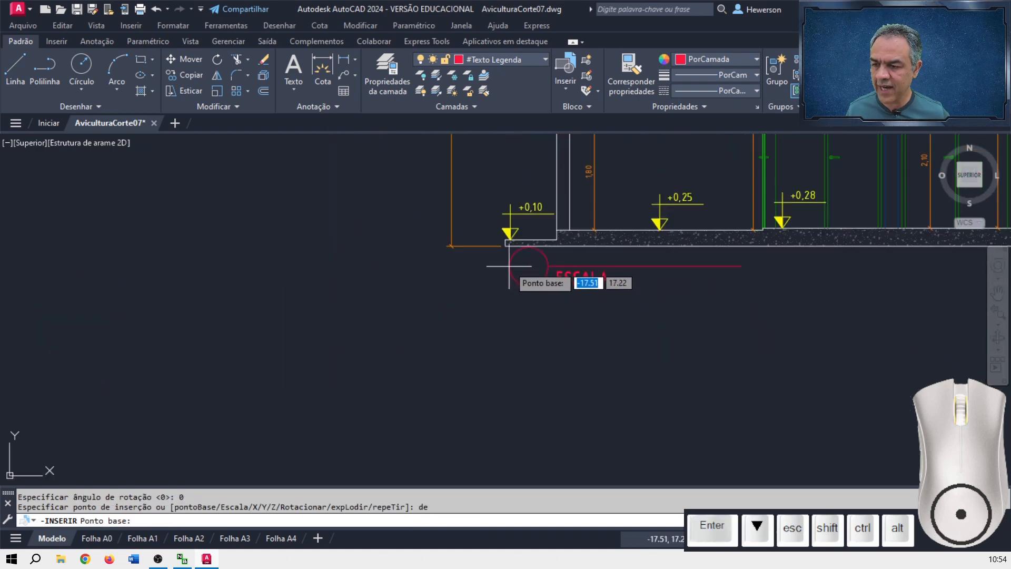
scroll(508, 253, "up", 3)
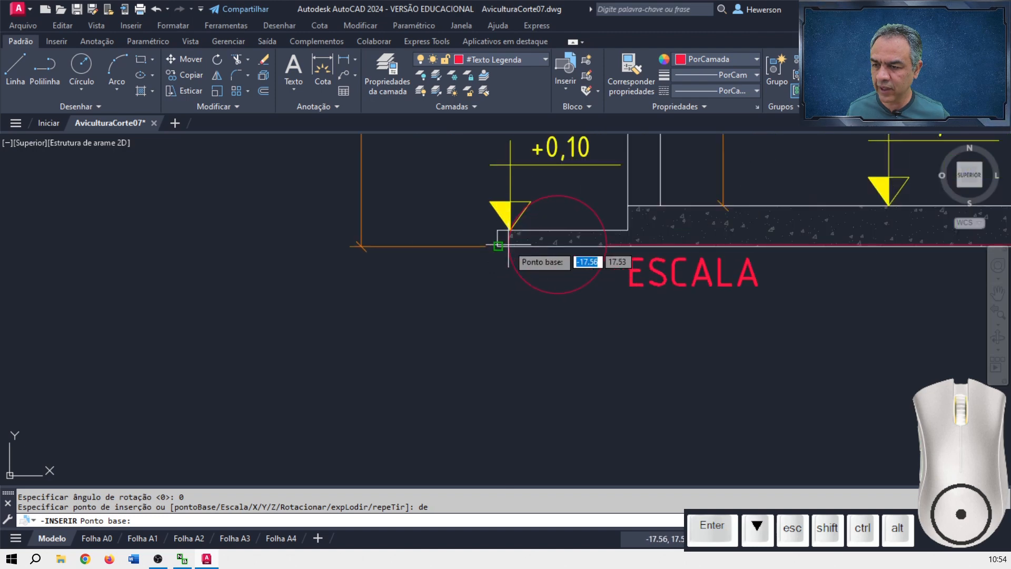
left_click(498, 246)
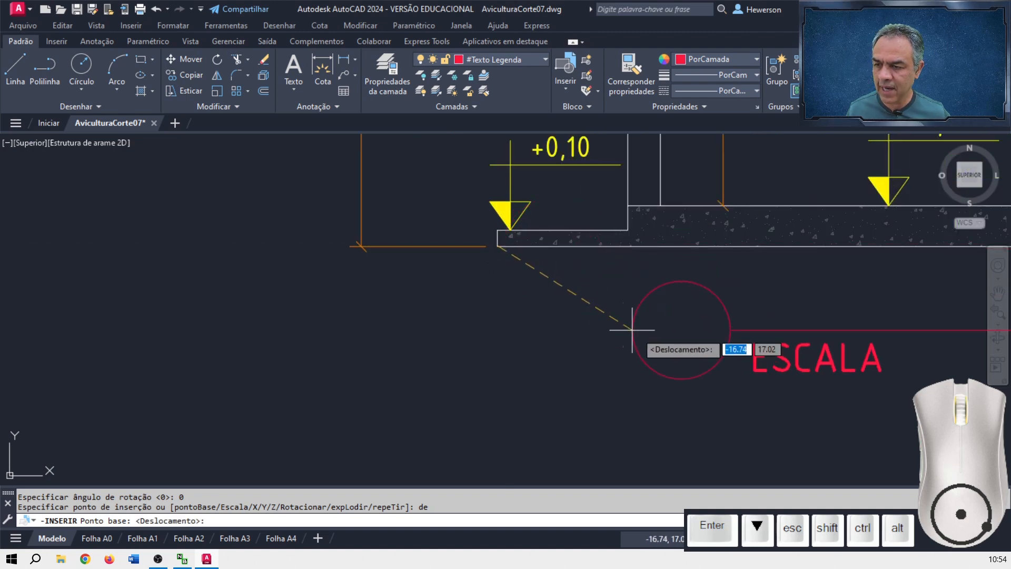
type("@")
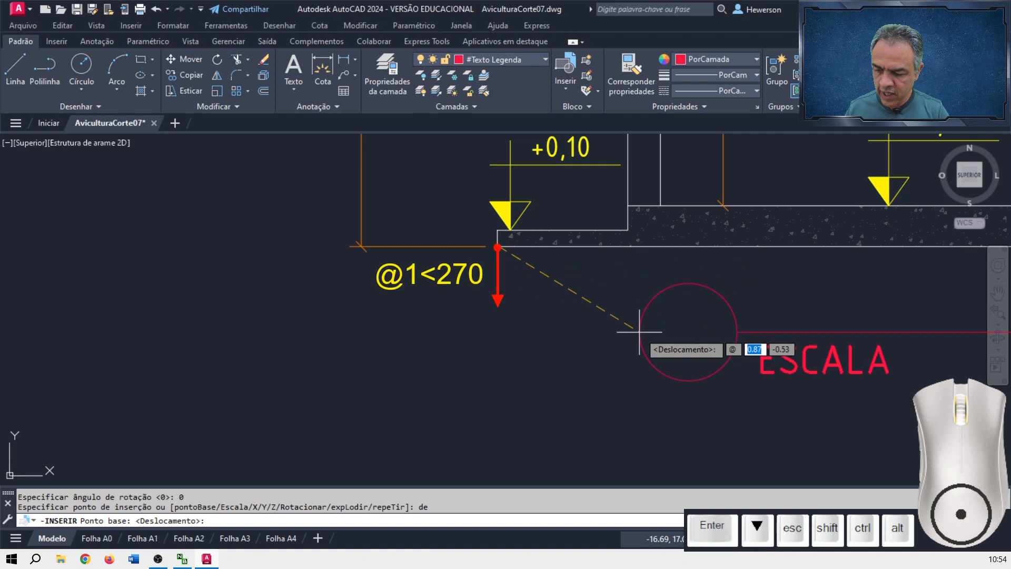
type("1<")
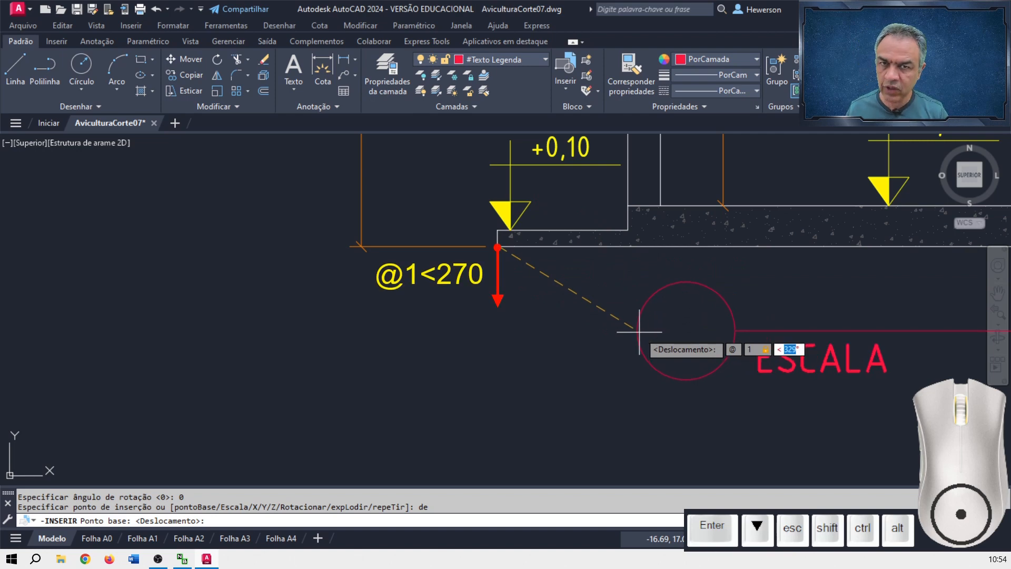
type("2")
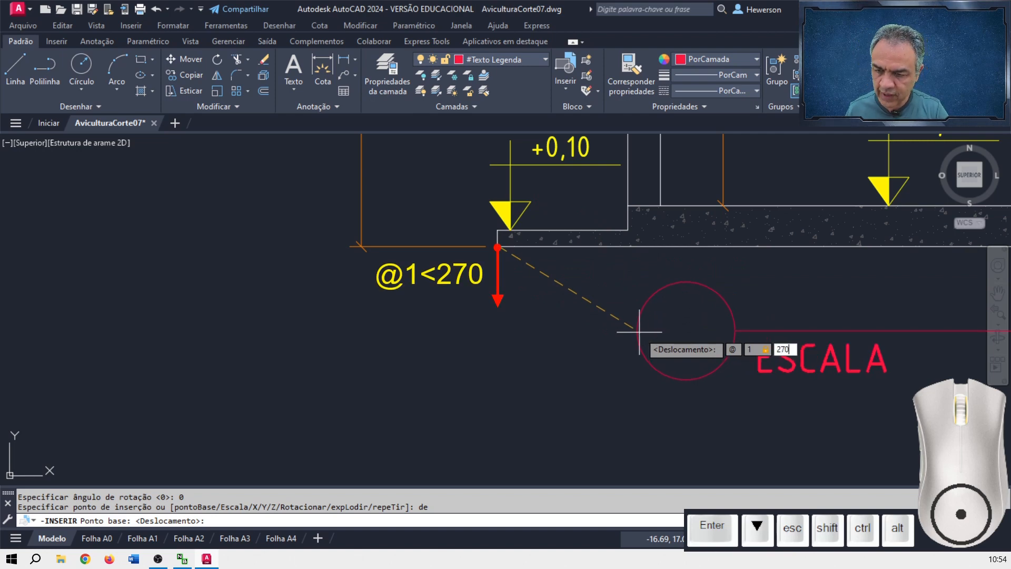
type("70")
key("Return")
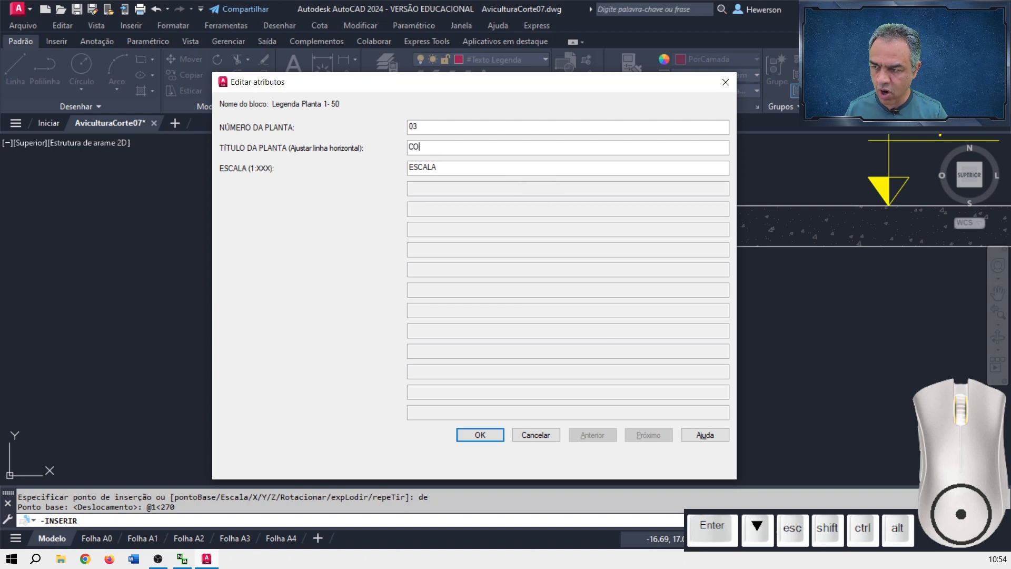
Fill in the title block's attributes with number 03, title CORTE BB and scale ESCALA 1:50.
left_click(497, 167)
type("1:50")
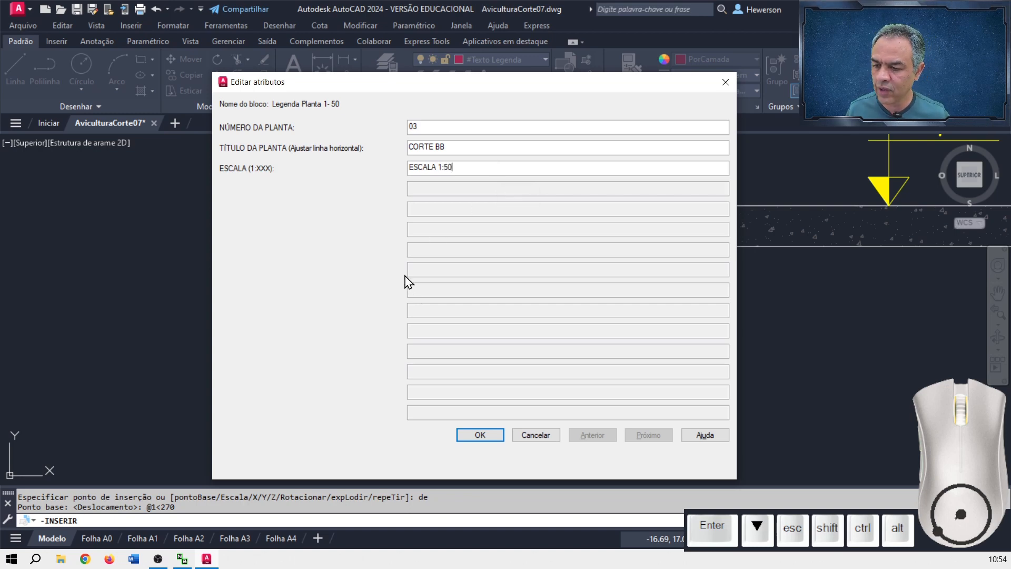
left_click(479, 435)
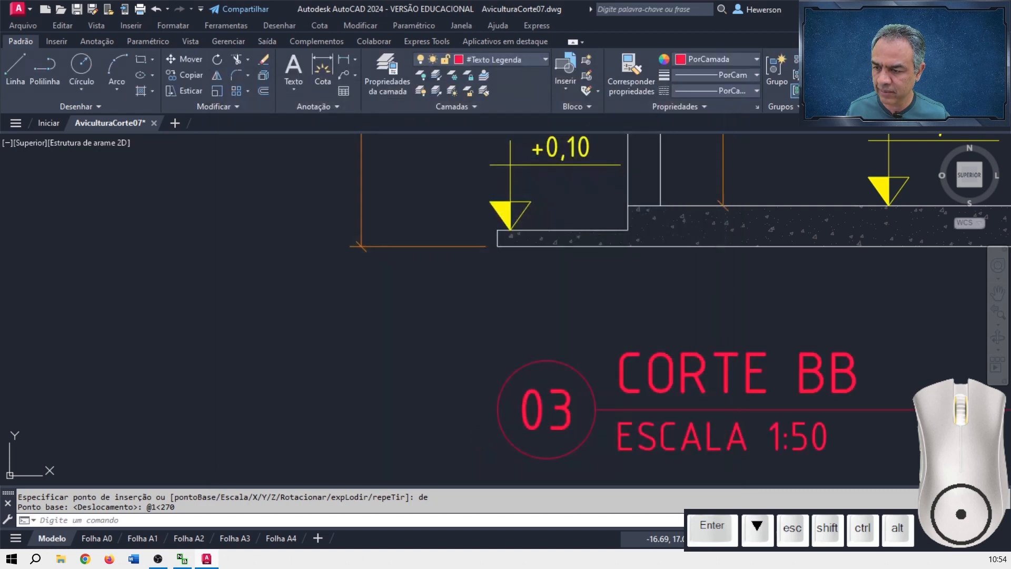
Show the whole drawing and save it under the new name AviculturaCorte08.dwg in Documentos.
scroll(476, 416, "down", 3)
middle_click_drag(618, 382, 454, 437)
middle_click_drag(453, 437, 404, 450)
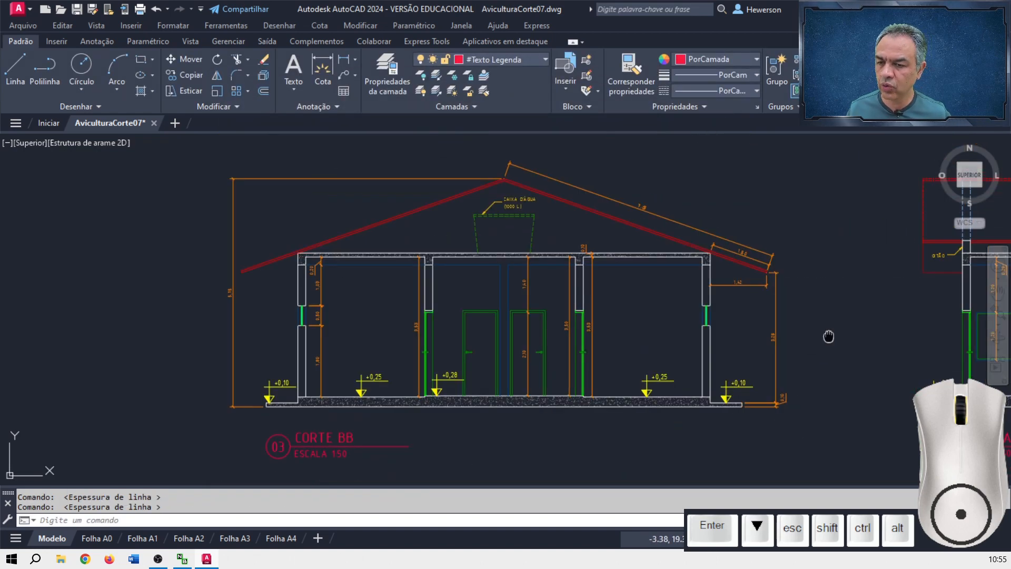
middle_click(828, 335)
middle_click(828, 336)
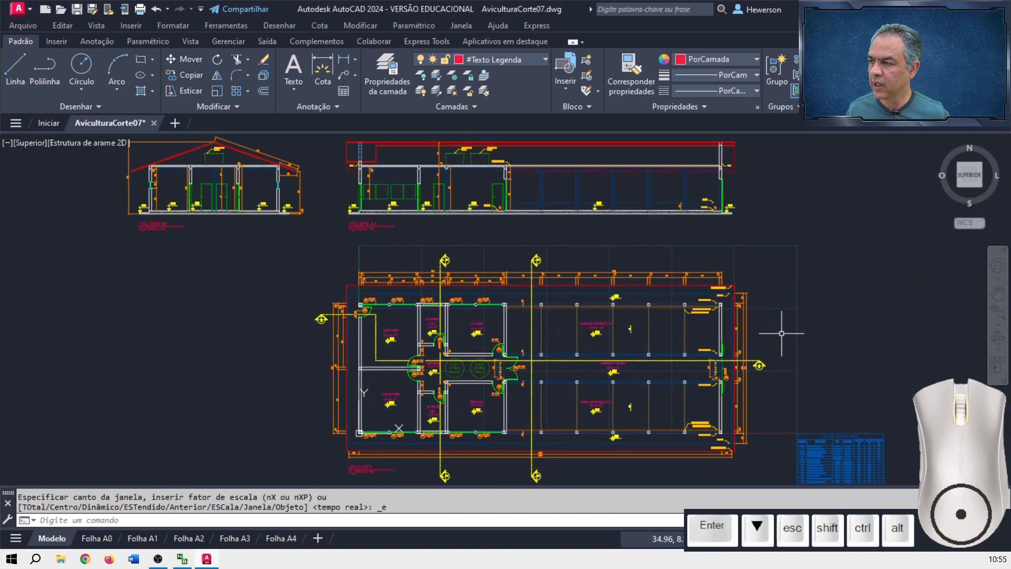
left_click(94, 6)
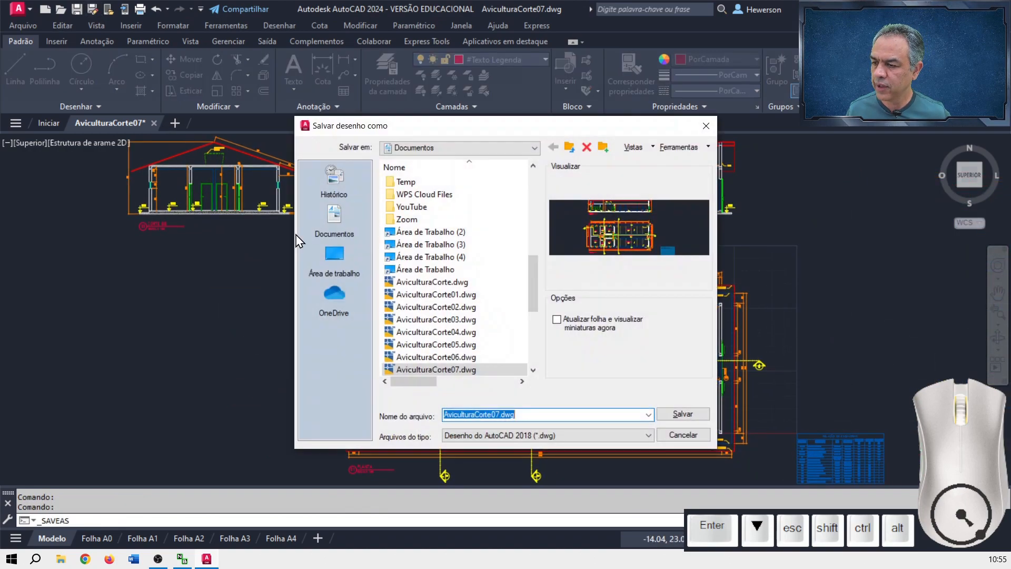
left_click(497, 414)
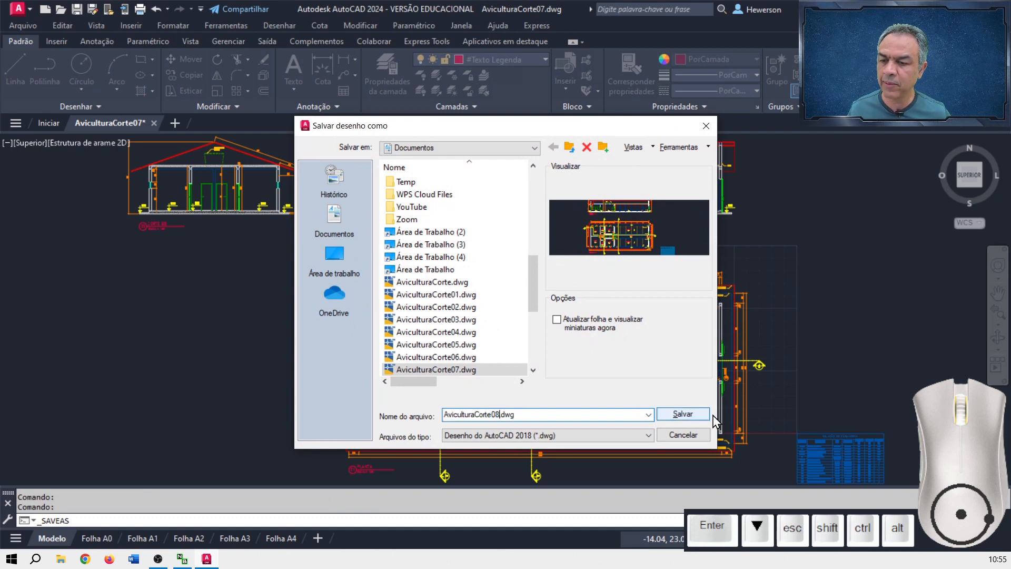
left_click(682, 413)
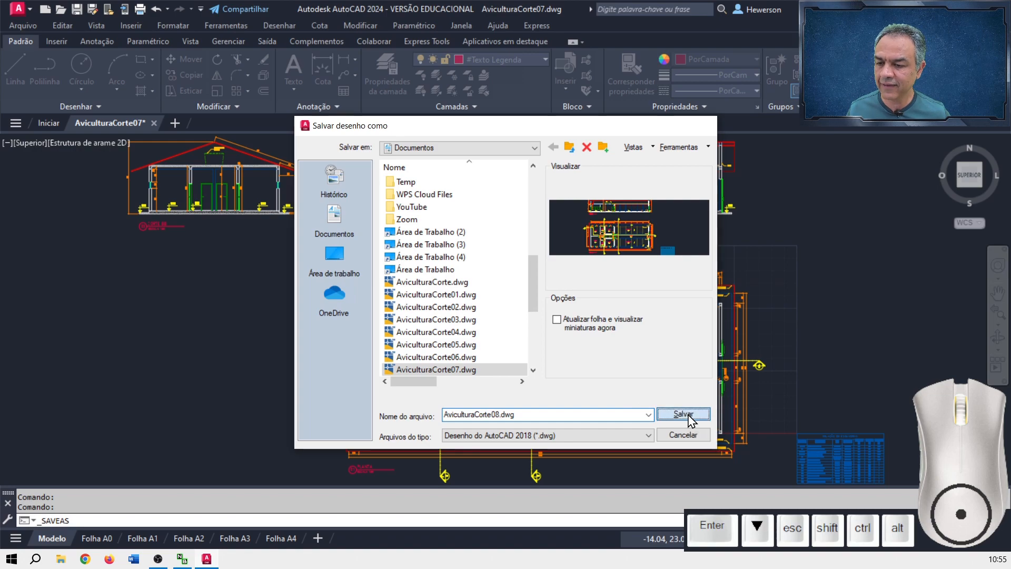